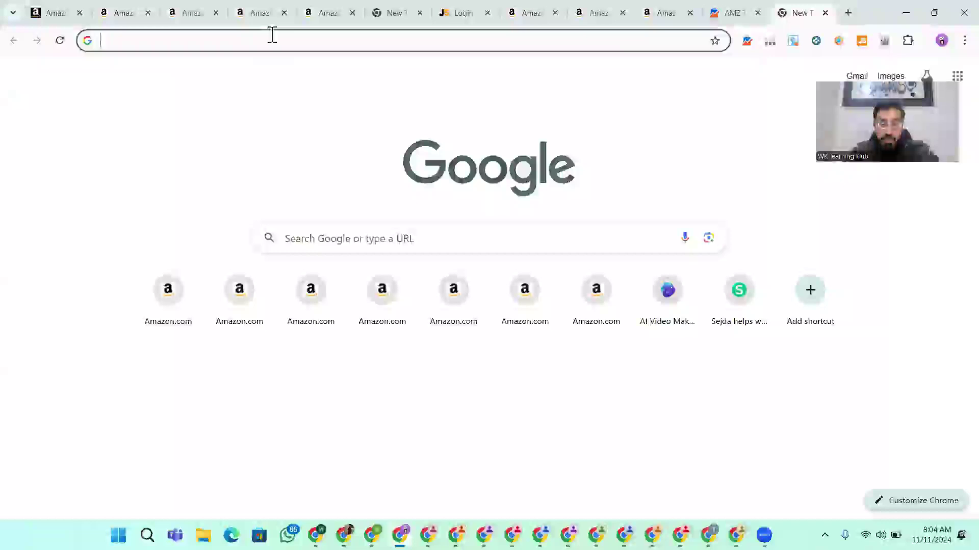
# Open the amazon.com home page and look over its product recommendations
pyautogui.write('.com')
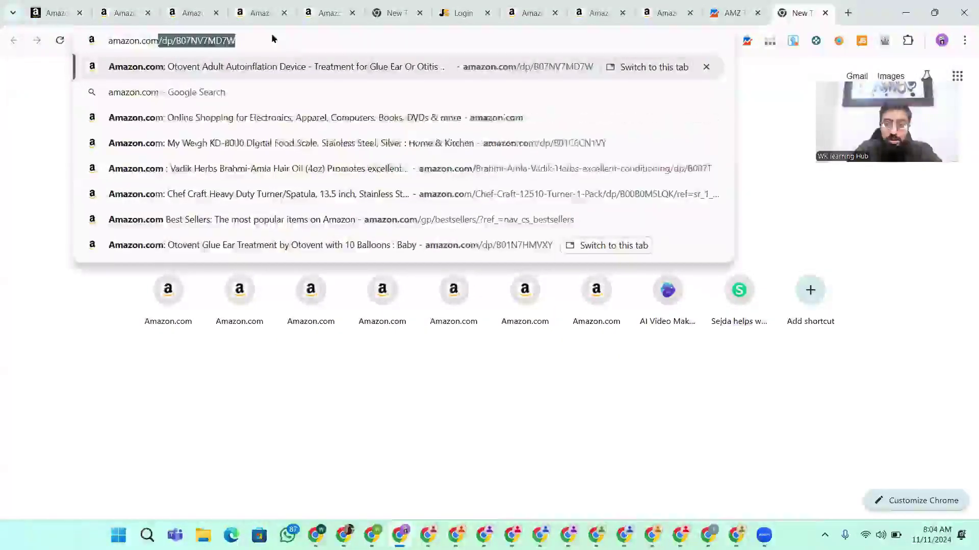
pyautogui.press('Delete')
pyautogui.press('Return')
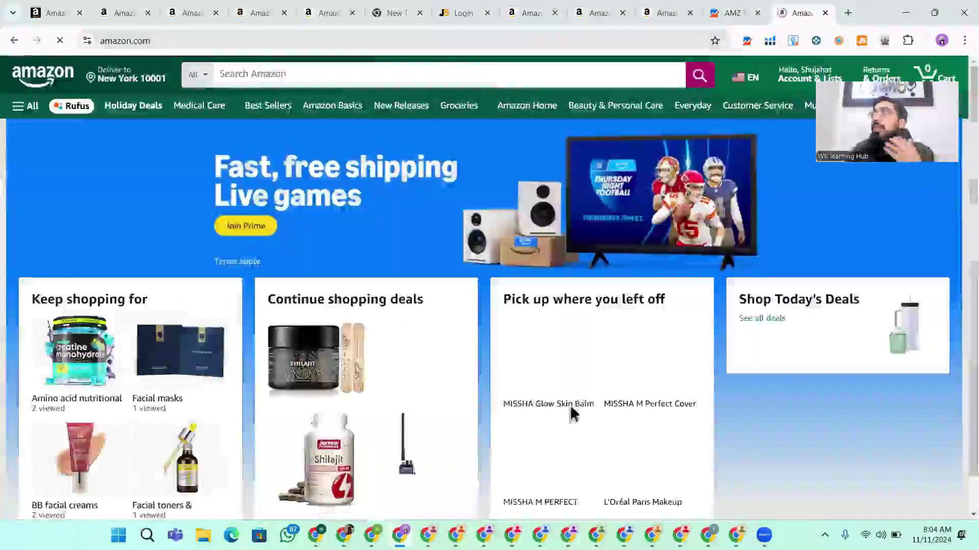
pyautogui.scroll(-3, 333, 204)
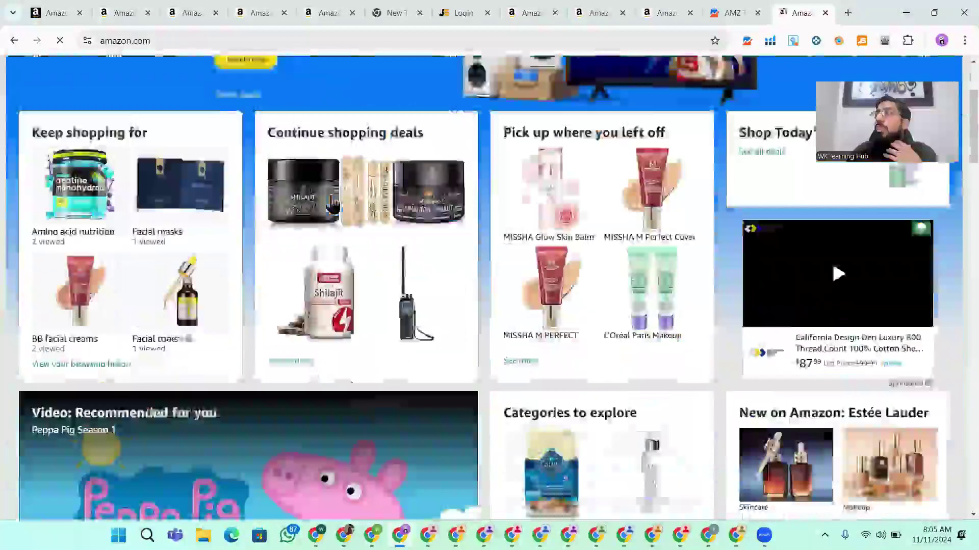
pyautogui.scroll(-10, 332, 203)
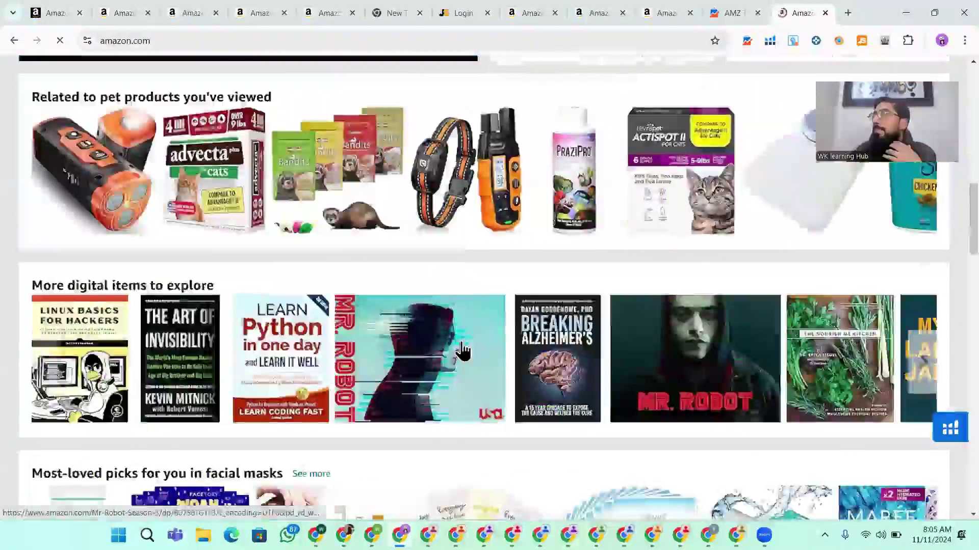
pyautogui.scroll(7, 462, 351)
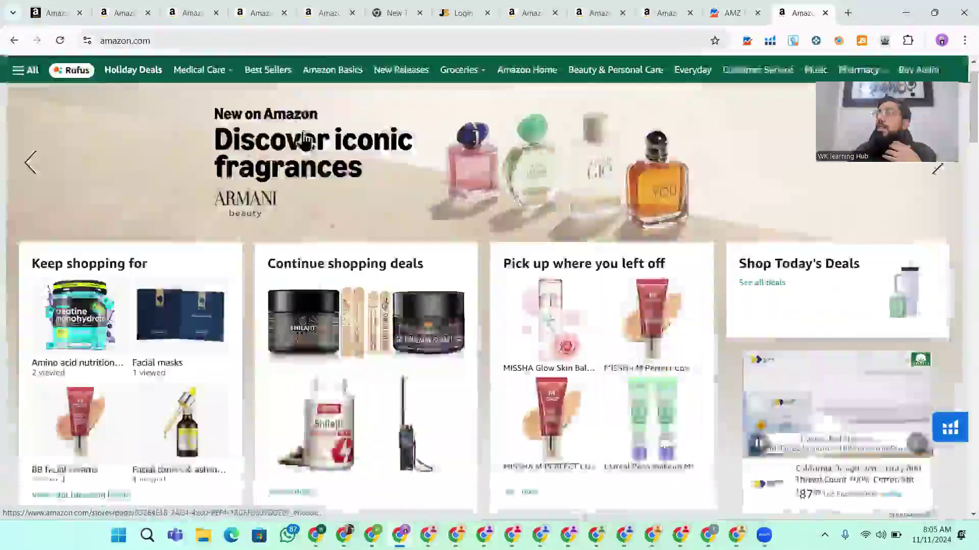
pyautogui.scroll(8, 285, 148)
# Search Amazon for "chopping board"
pyautogui.click(384, 73)
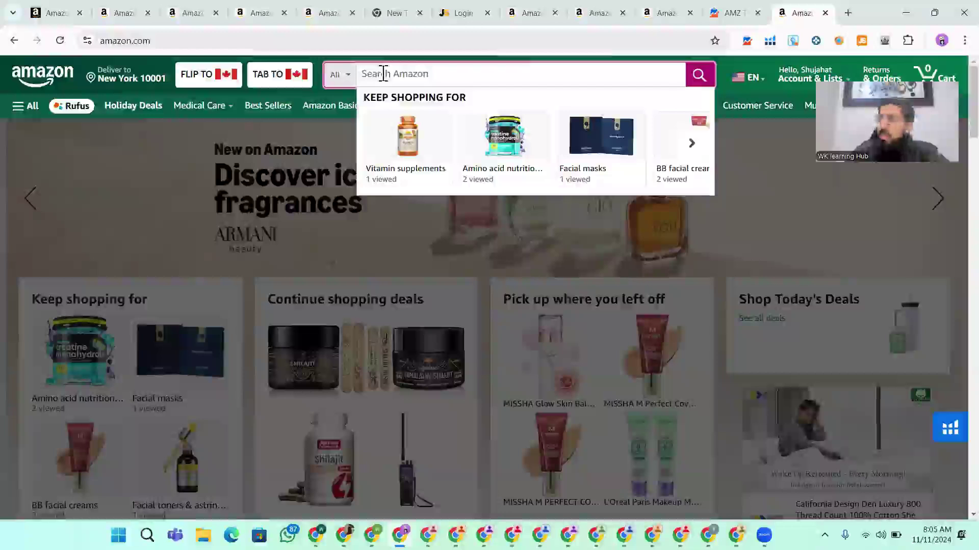
pyautogui.write('c')
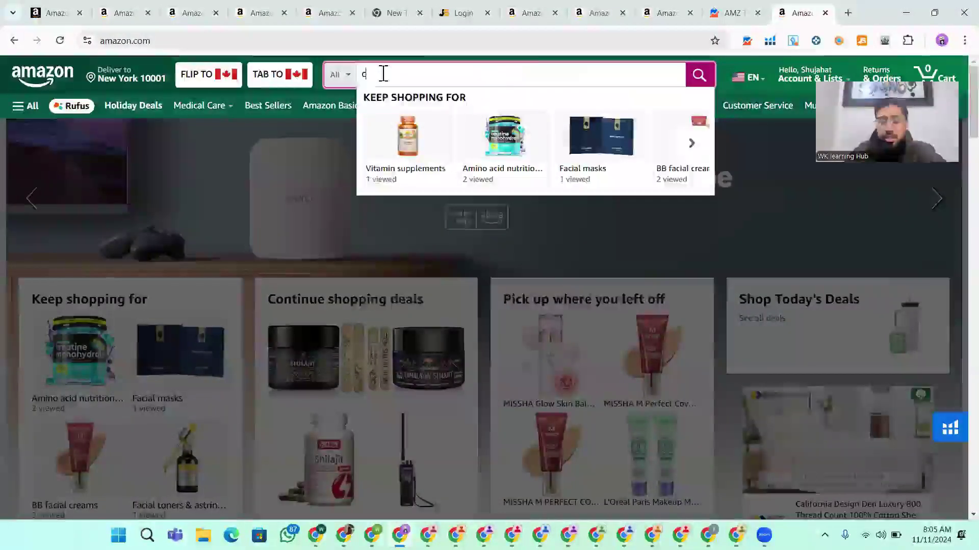
pyautogui.write('h')
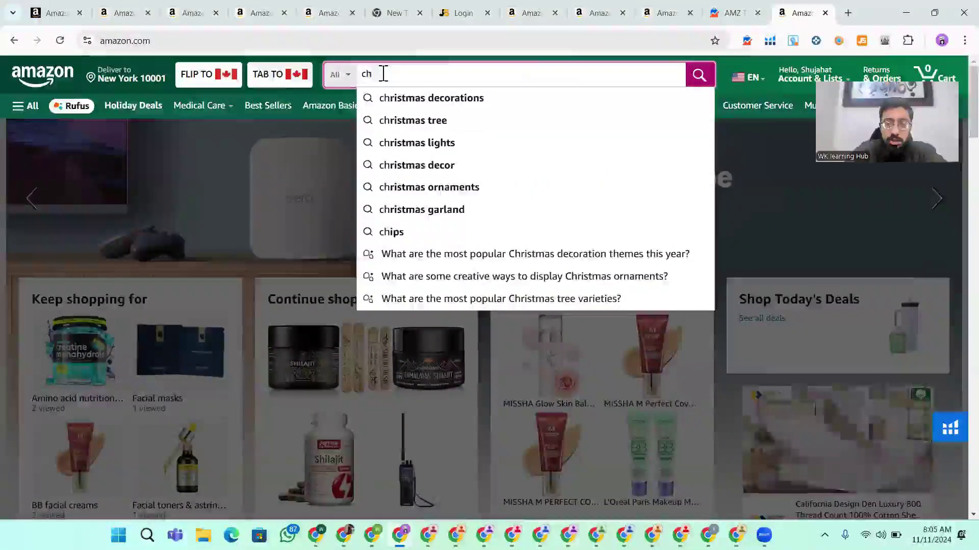
pyautogui.write('opping board')
pyautogui.press('Return')
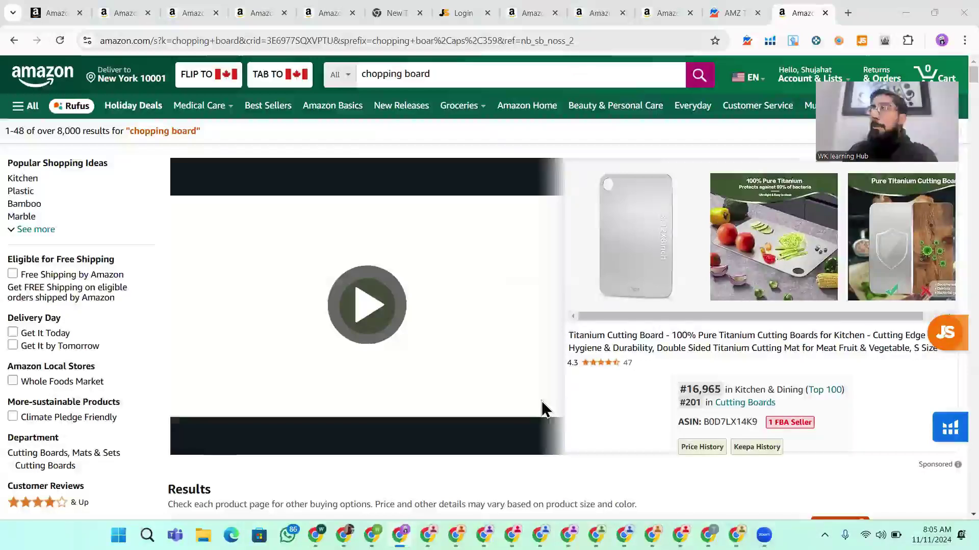
# Examine the chopping board search results, including prices, ratings, monthly purchases, best seller ranks and the product information pop-ups
pyautogui.scroll(-10, 542, 168)
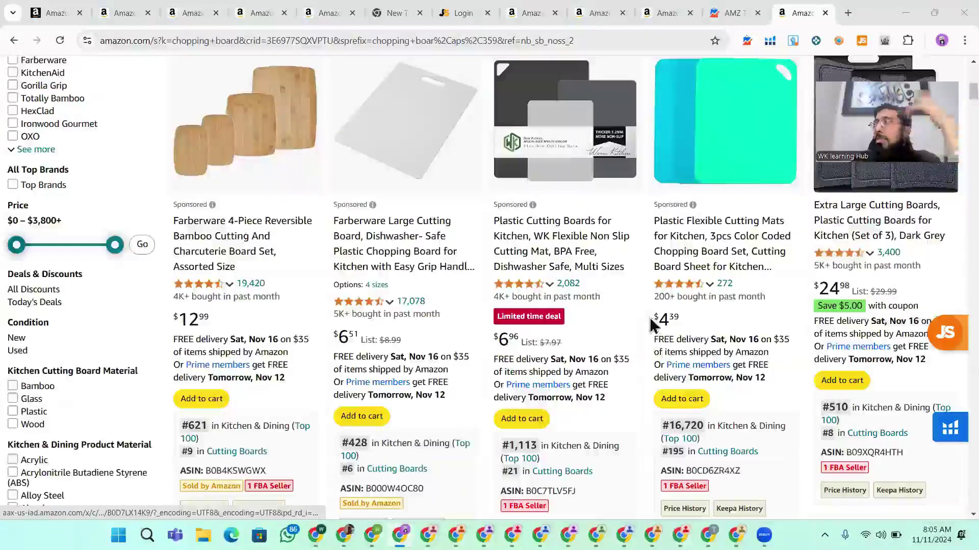
pyautogui.scroll(-2, 465, 272)
pyautogui.scroll(4, 434, 211)
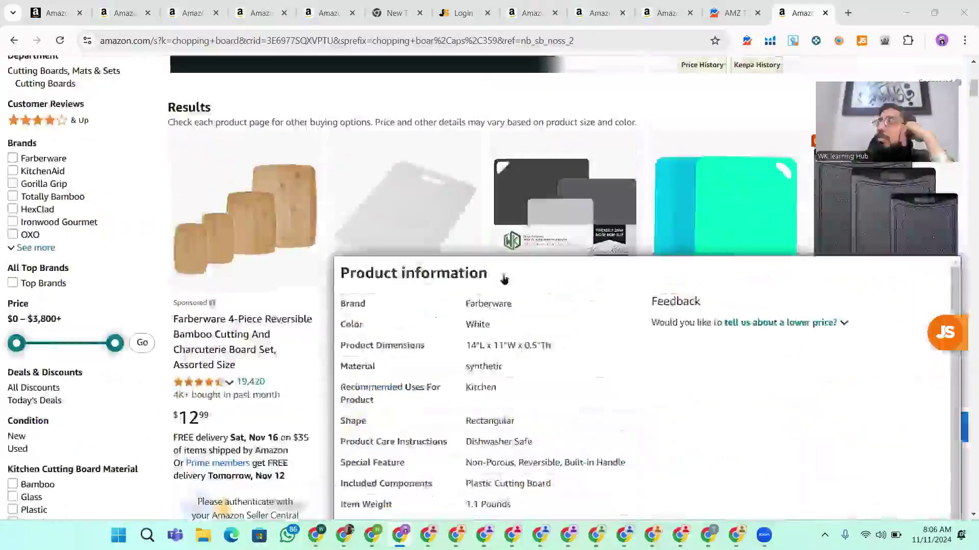
pyautogui.scroll(-2, 524, 273)
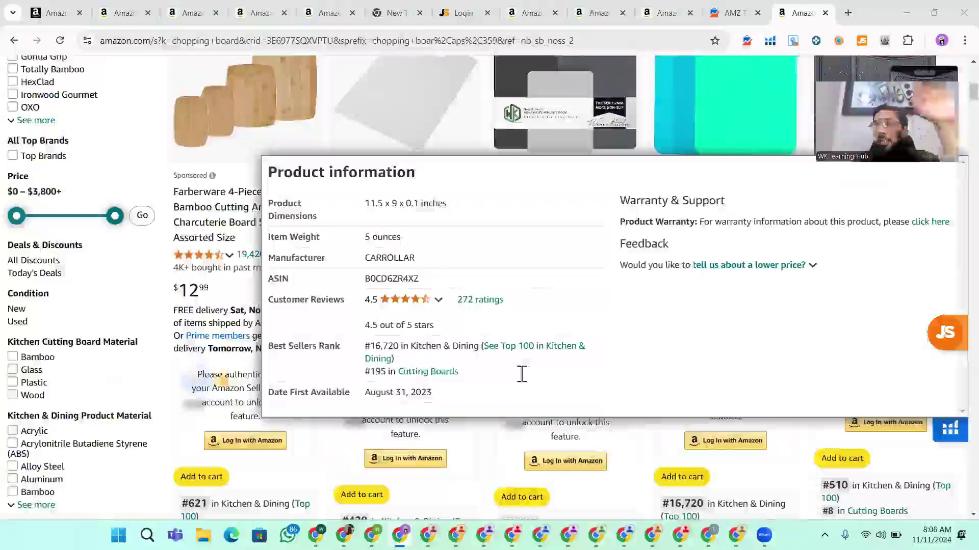
pyautogui.scroll(1, 523, 382)
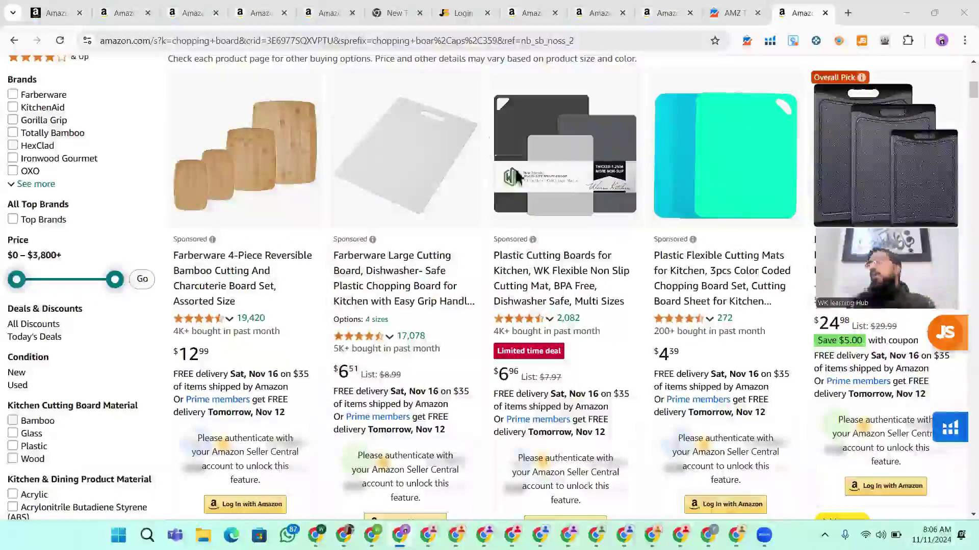
pyautogui.scroll(5, 585, 286)
pyautogui.scroll(-4, 613, 228)
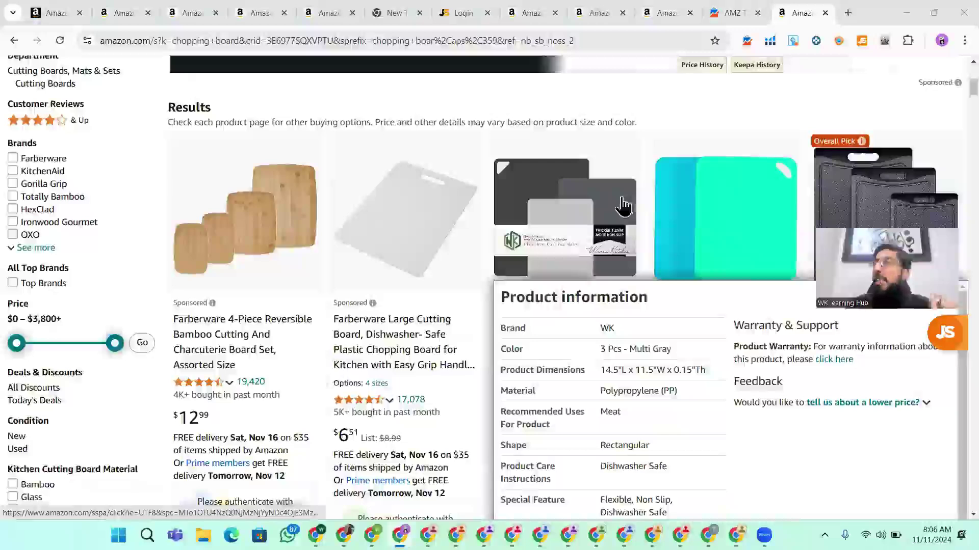
pyautogui.scroll(-1, 611, 224)
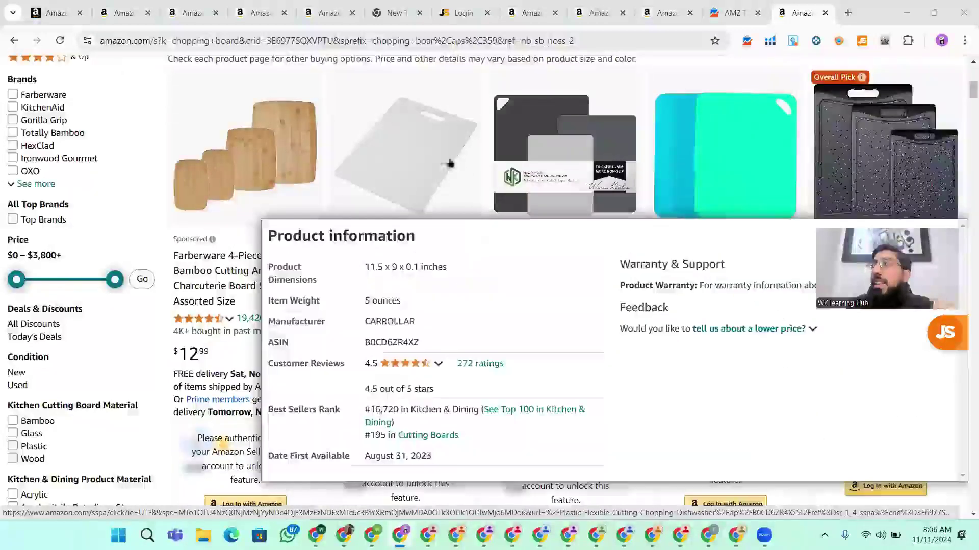
pyautogui.moveTo(516, 169)
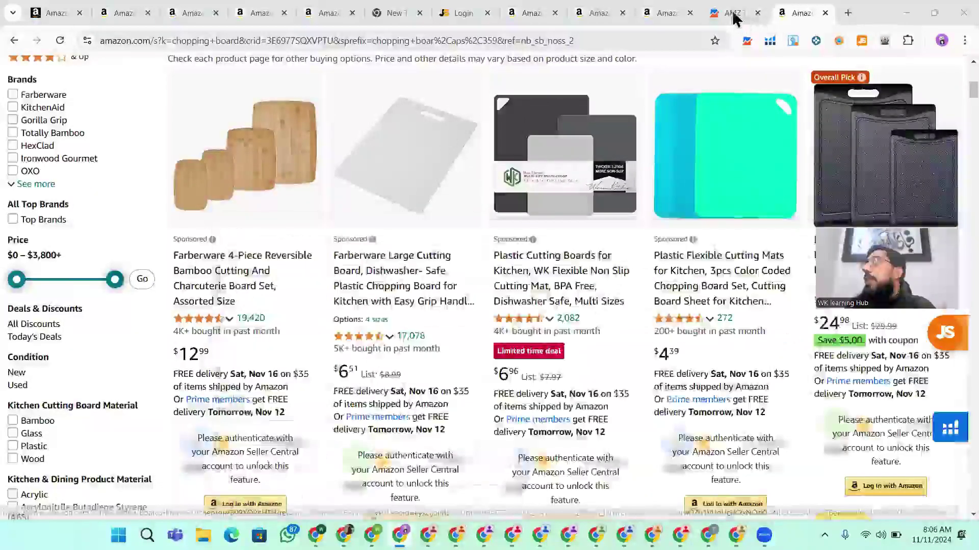
# Switch to the AMZ Tools Consultant site, enter its members area and launch Helium10 Web App + X-Ray from Helium10 Access
pyautogui.click(732, 12)
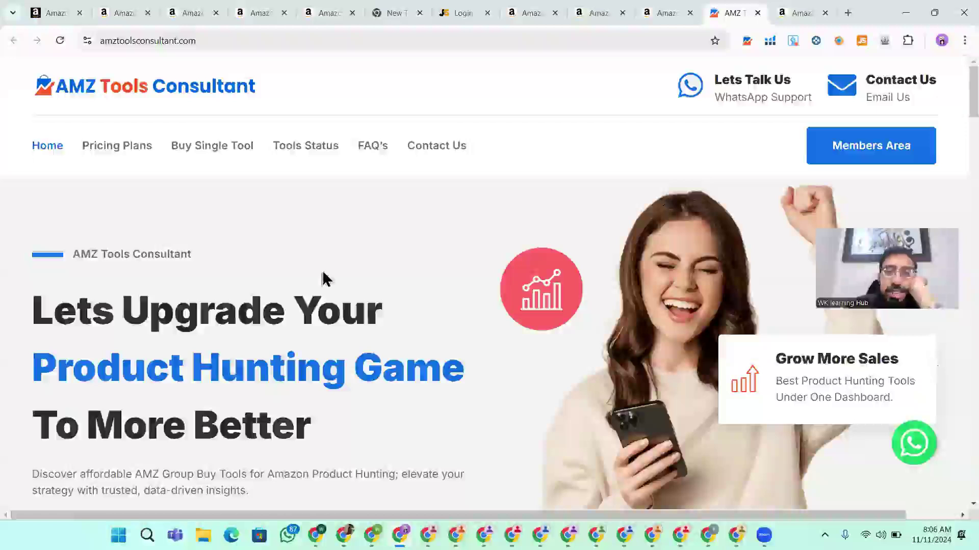
pyautogui.click(889, 147)
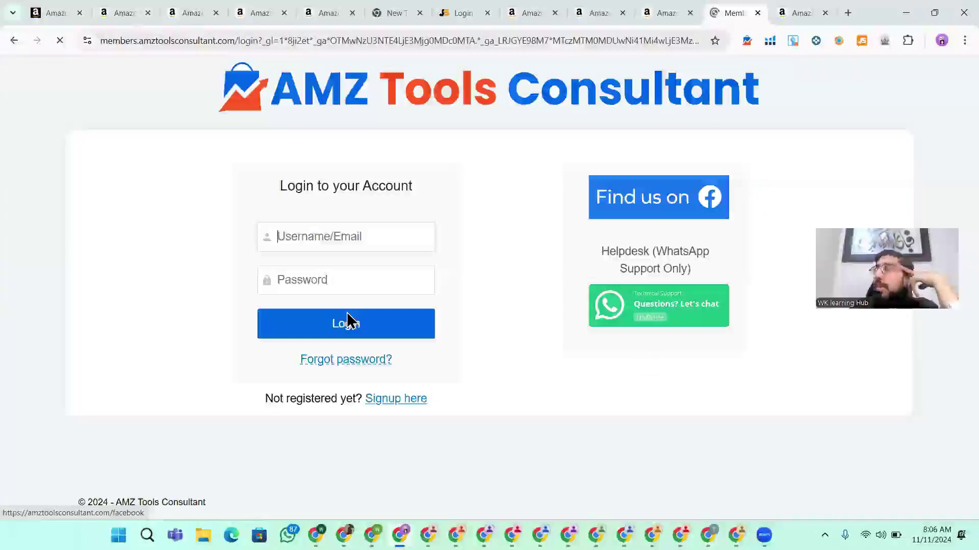
pyautogui.scroll(-6, 54, 234)
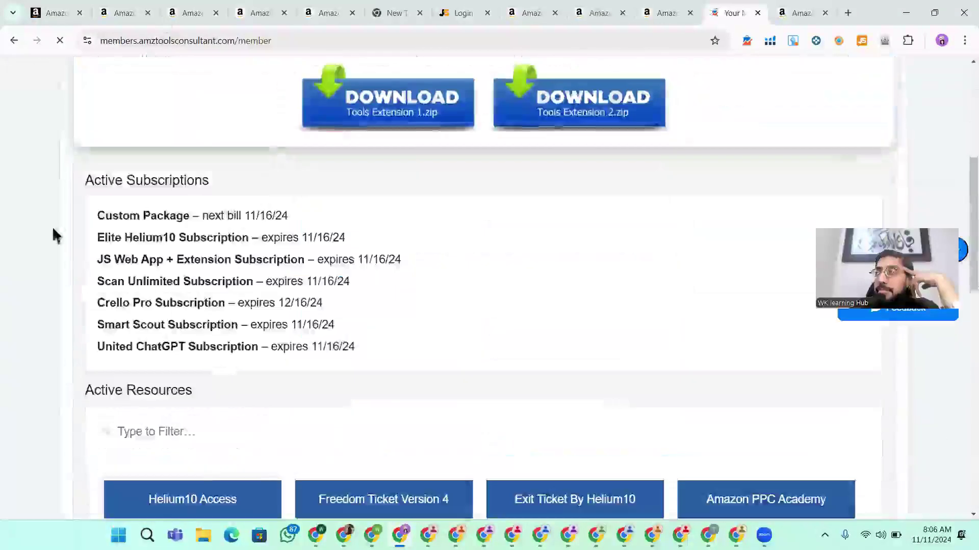
pyautogui.scroll(-5, 339, 278)
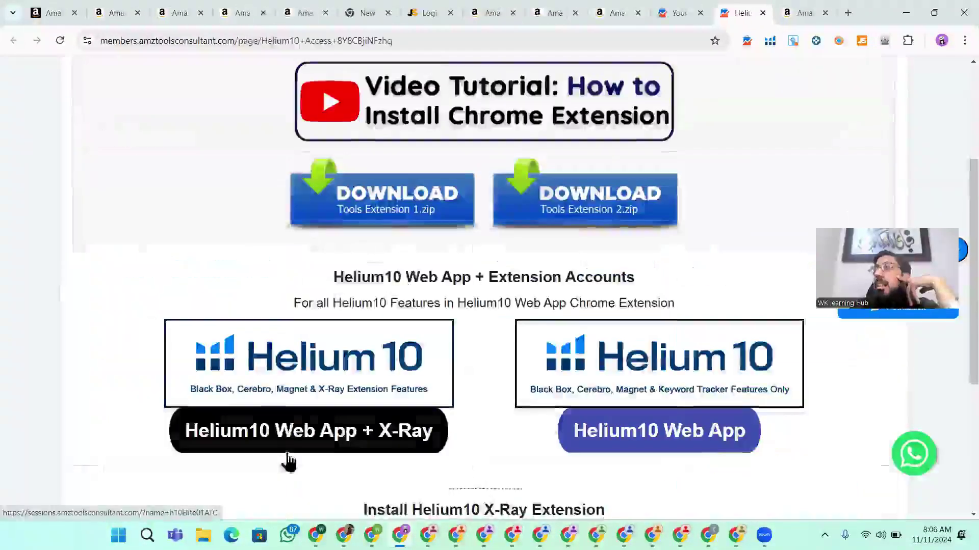
pyautogui.click(299, 437)
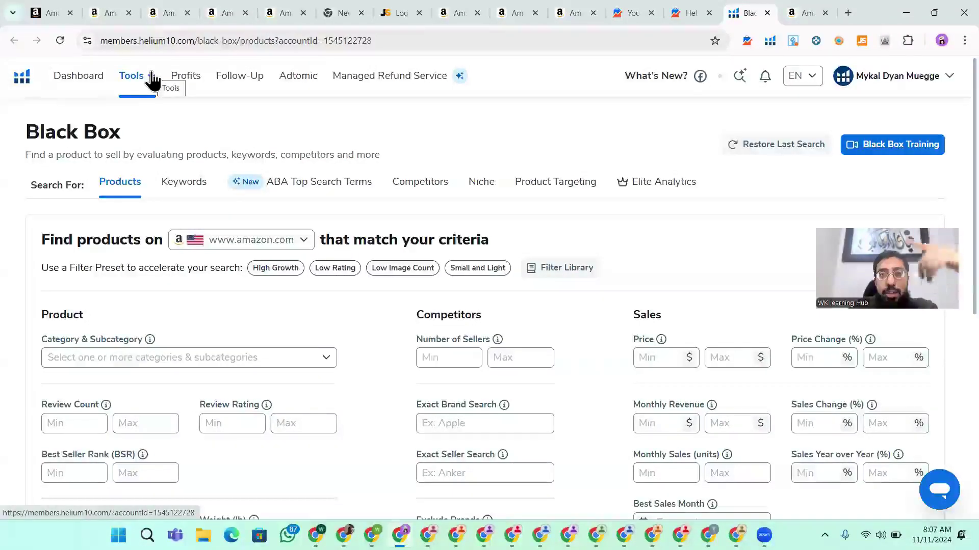
# Open Helium 10's Magnet keyword research tool and get keyword suggestions for "chopping board" on the US Amazon marketplace
pyautogui.click(132, 75)
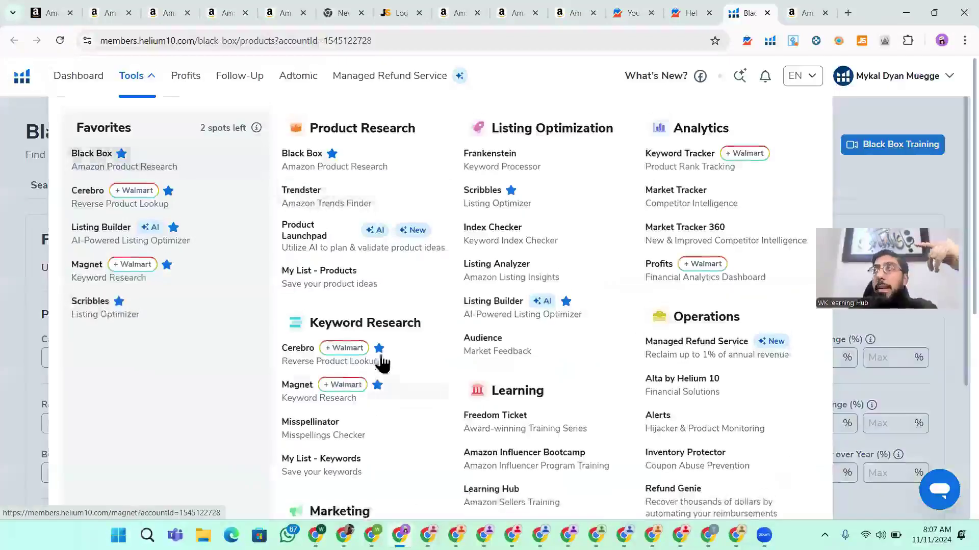
pyautogui.click(296, 391)
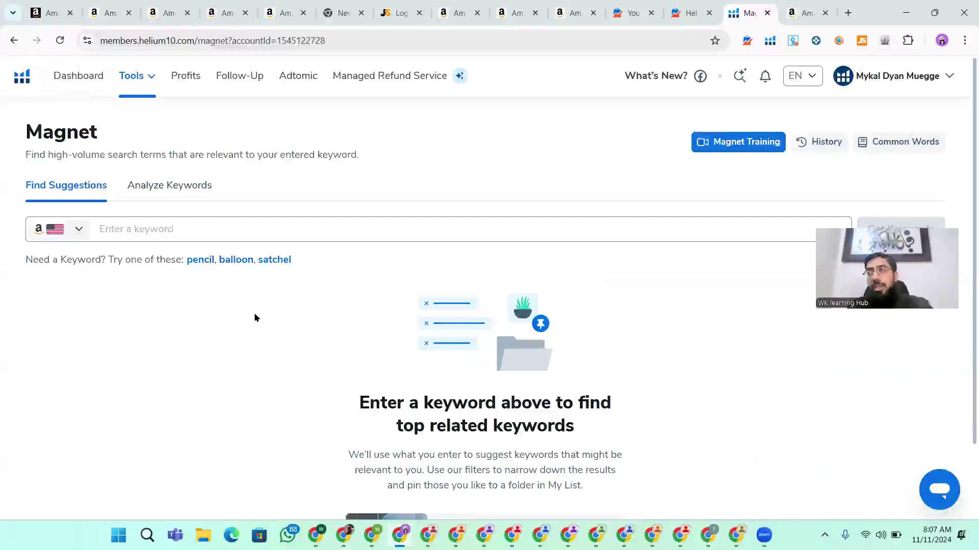
pyautogui.click(193, 229)
pyautogui.write('c')
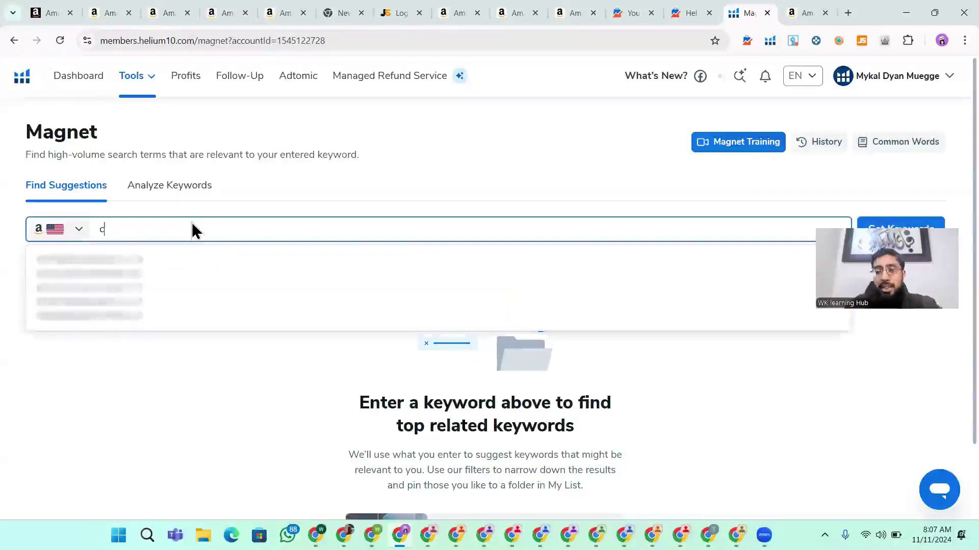
pyautogui.write('h')
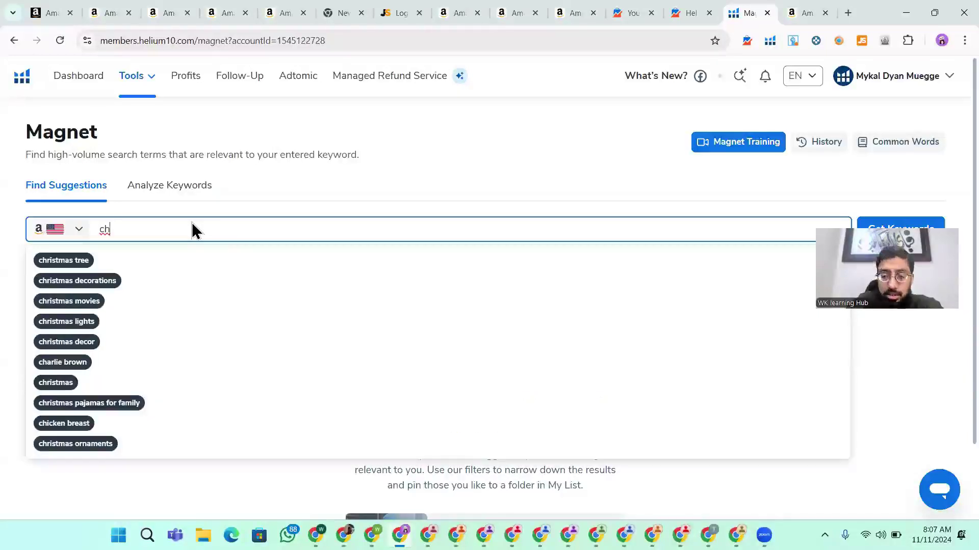
pyautogui.write('oppind board')
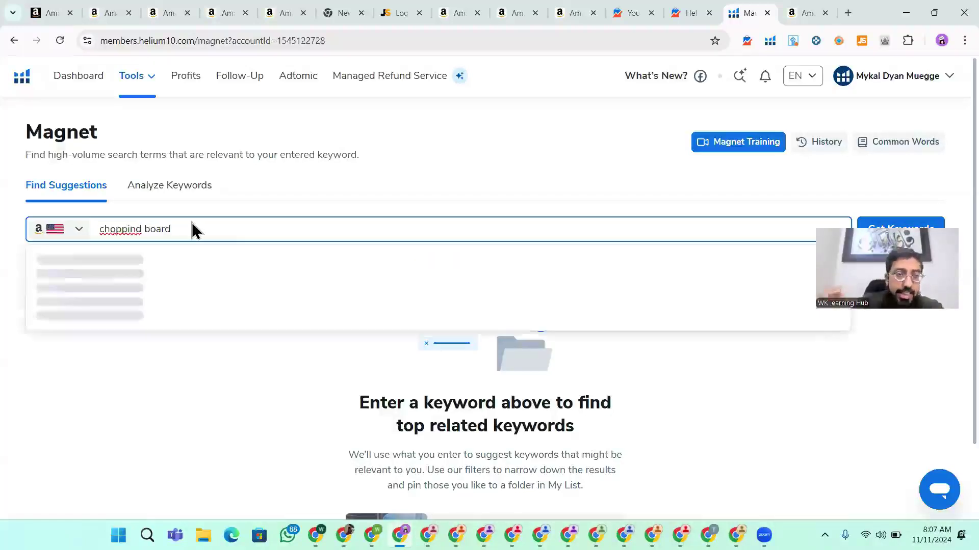
pyautogui.rightClick(127, 235)
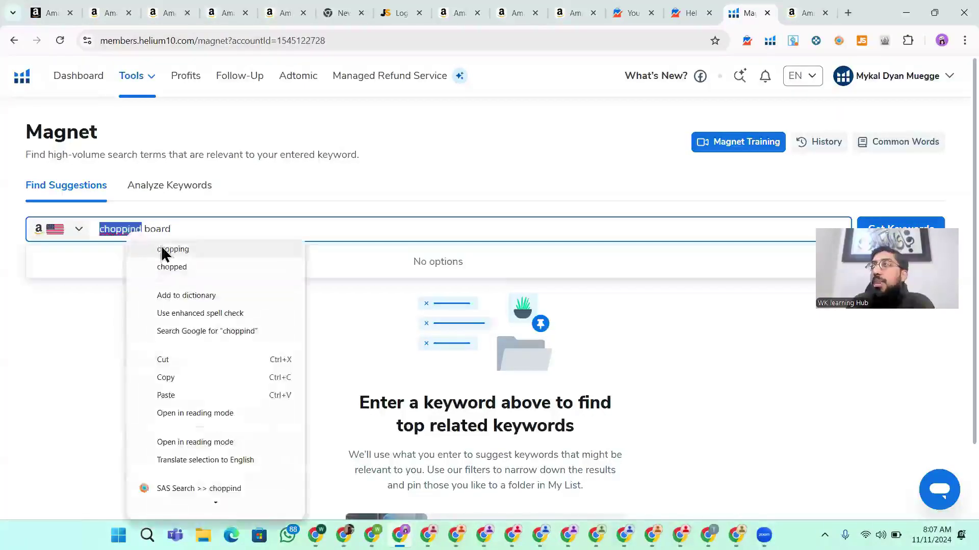
pyautogui.click(171, 249)
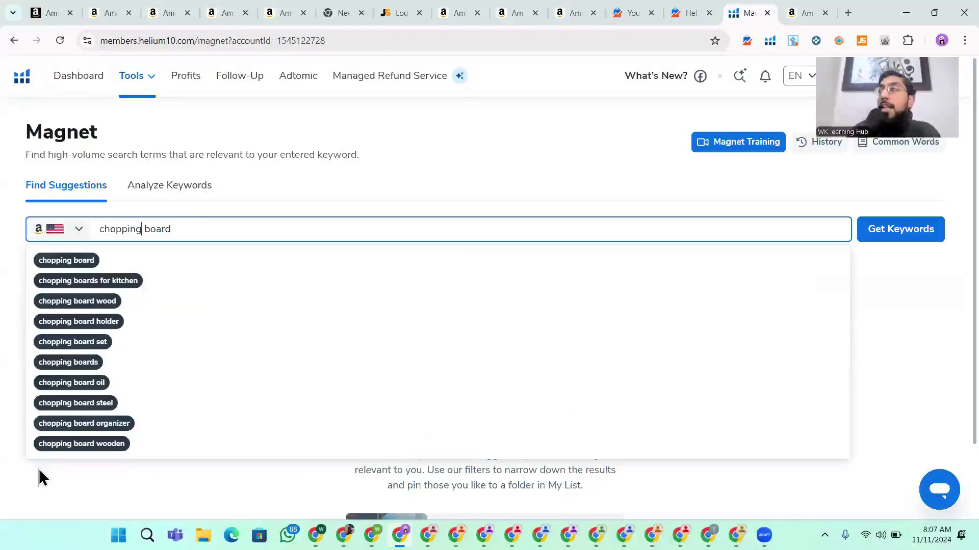
pyautogui.click(868, 227)
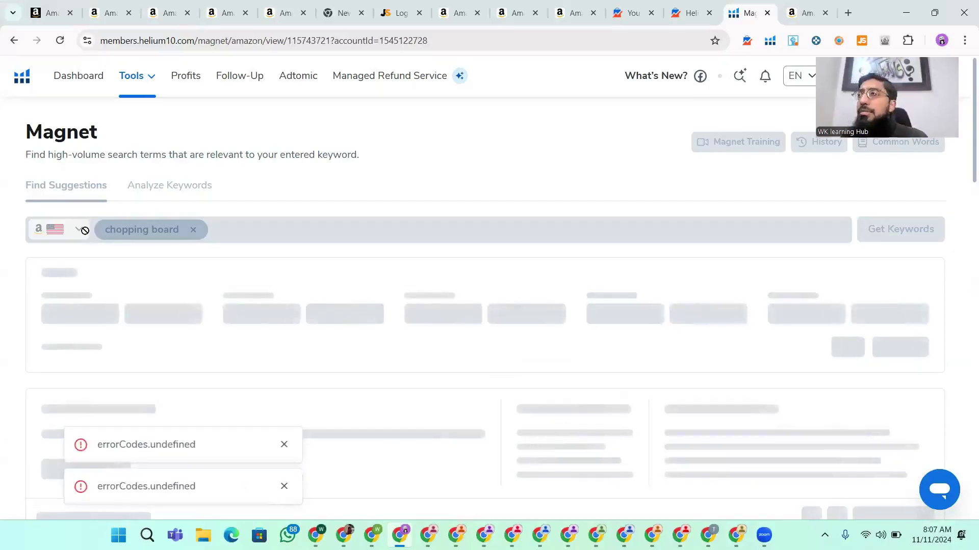
# Check the Magnet results for loaded keyword data and reload the page
pyautogui.scroll(-10, 295, 218)
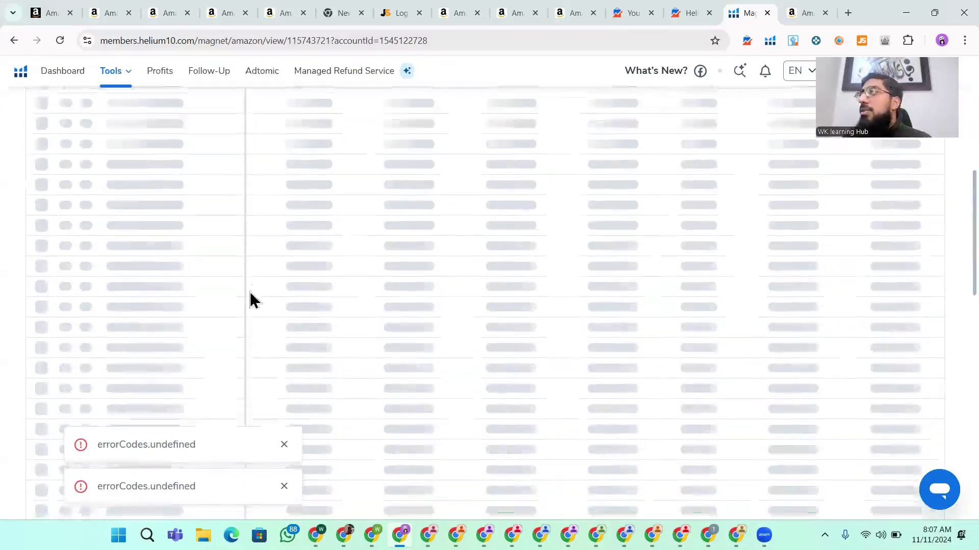
pyautogui.scroll(-8, 249, 301)
pyautogui.scroll(15, 145, 158)
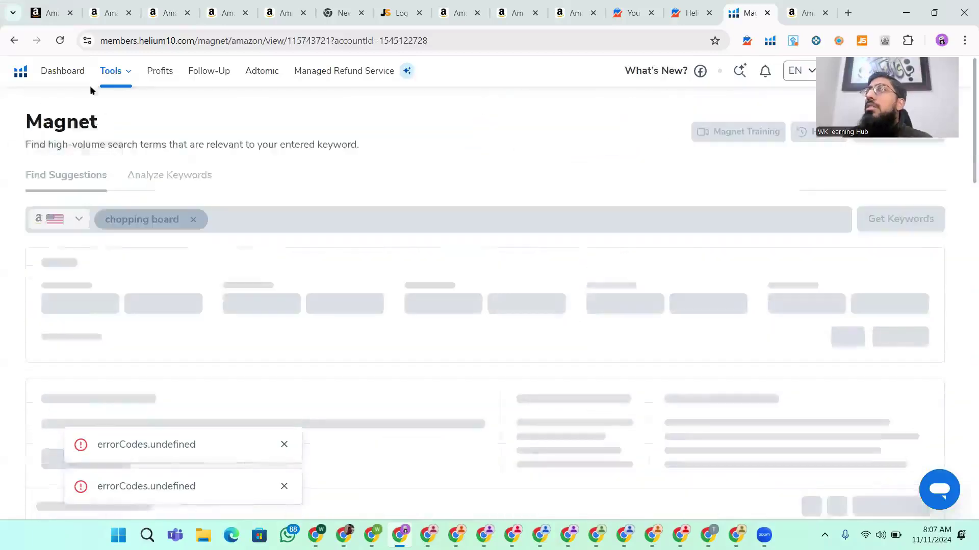
pyautogui.scroll(-10, 231, 335)
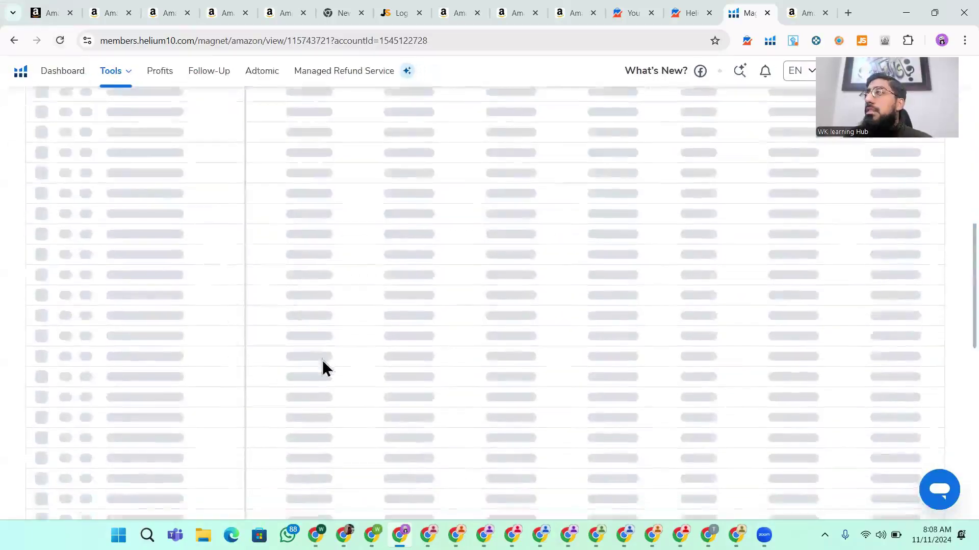
pyautogui.click(61, 40)
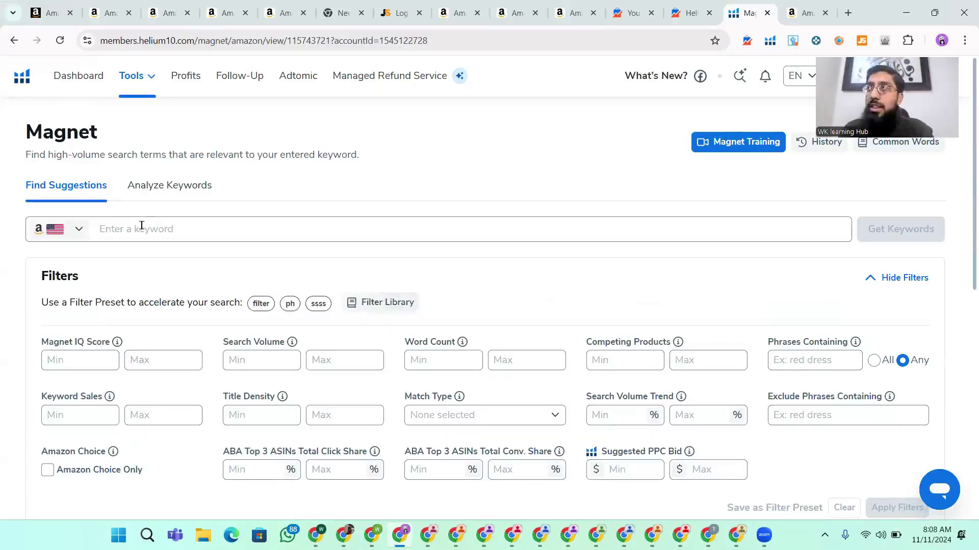
# Review the Magnet keyword summary for "chopping board" and highlight its search volume figure
pyautogui.click(900, 230)
pyautogui.scroll(-7, 708, 351)
pyautogui.scroll(5, 237, 205)
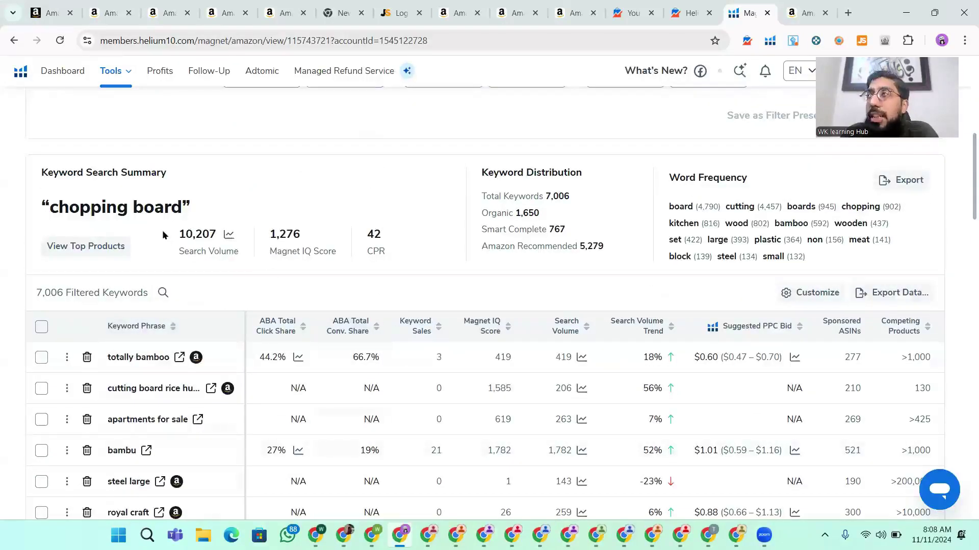
pyautogui.moveTo(164, 234); pyautogui.dragTo(244, 239)
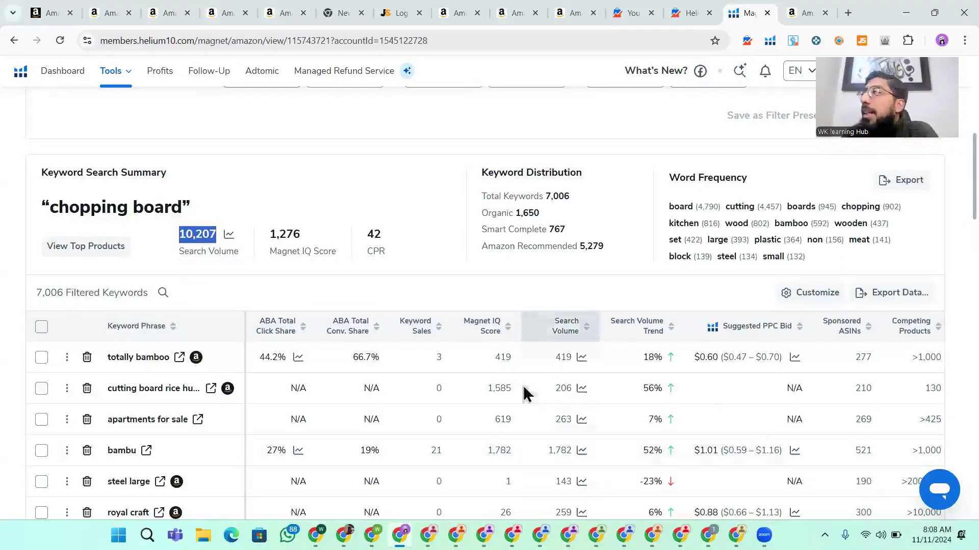
# Sort the Magnet keyword table by search volume from highest to lowest and look through the phrases
pyautogui.scroll(-1, 569, 289)
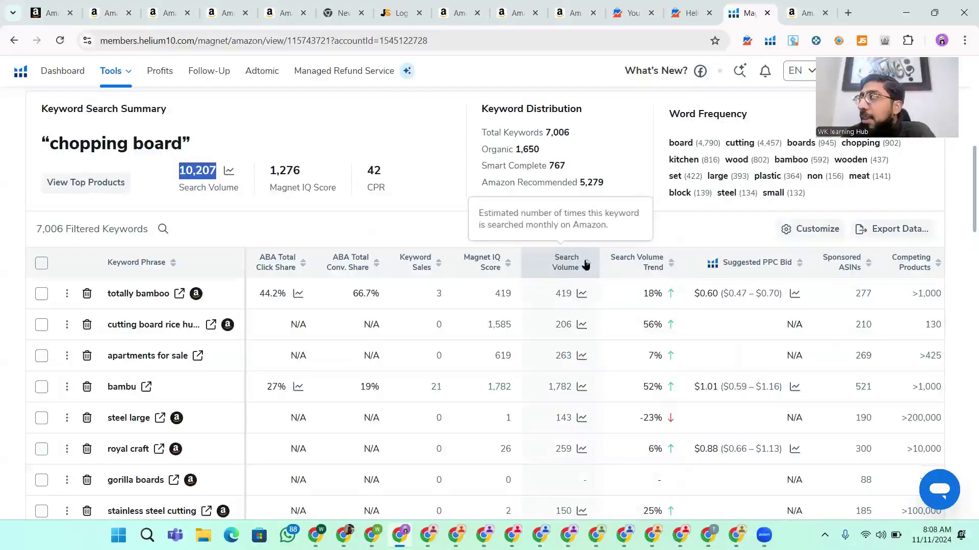
pyautogui.click(585, 264)
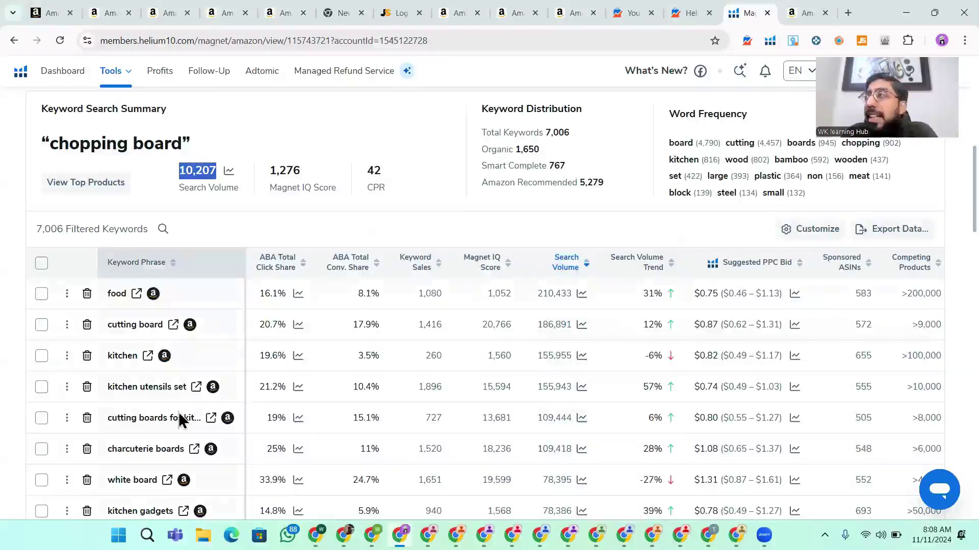
pyautogui.scroll(-8, 179, 421)
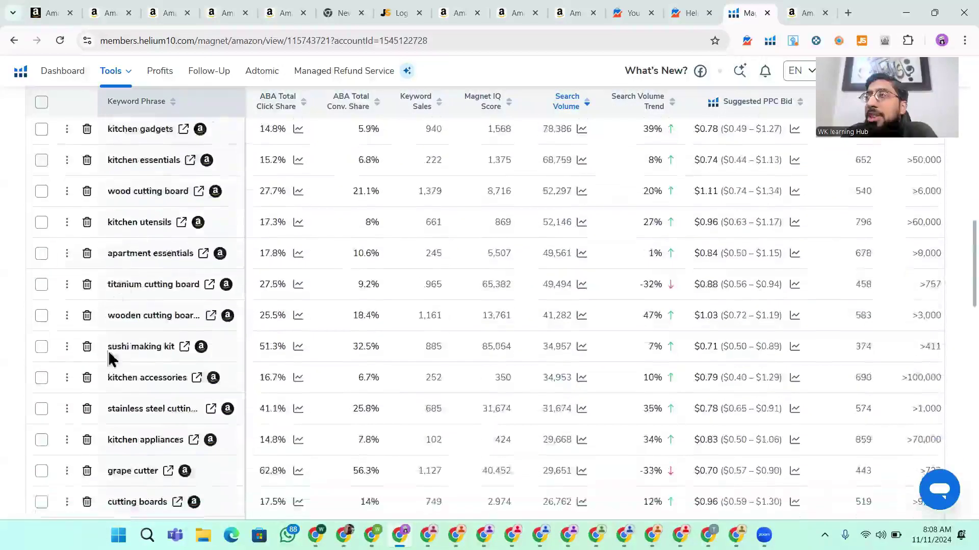
pyautogui.scroll(-4, 111, 358)
pyautogui.scroll(-1, 111, 309)
pyautogui.scroll(15, 112, 310)
pyautogui.scroll(-4, 15, 195)
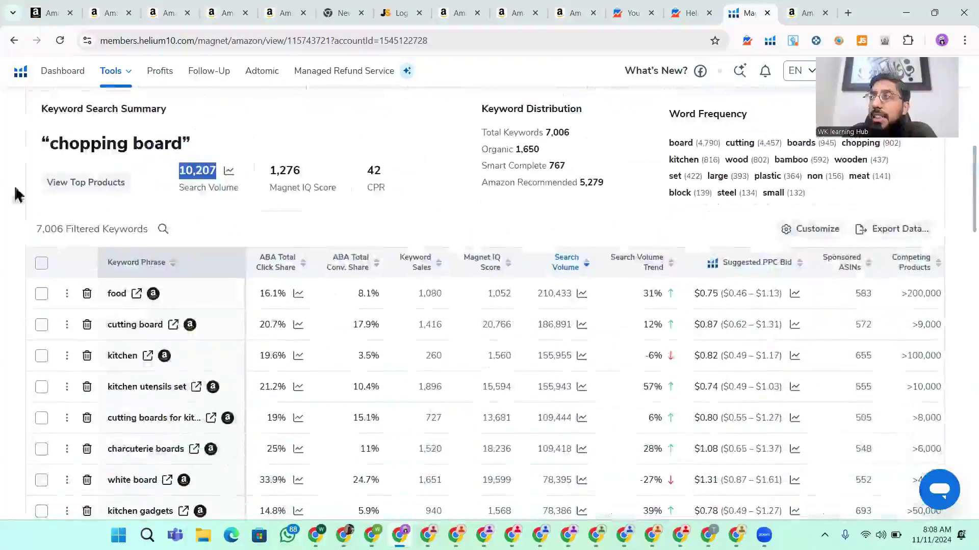
# Preview the top-ranked products for the keyword "food", then open its Amazon search results and examine the listed products for relevance
pyautogui.moveTo(110, 294)
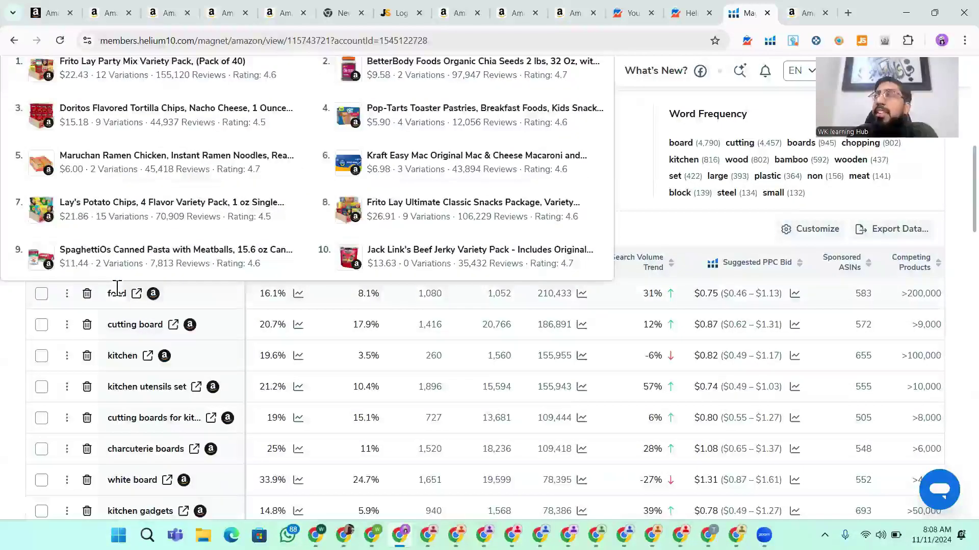
pyautogui.moveTo(153, 298)
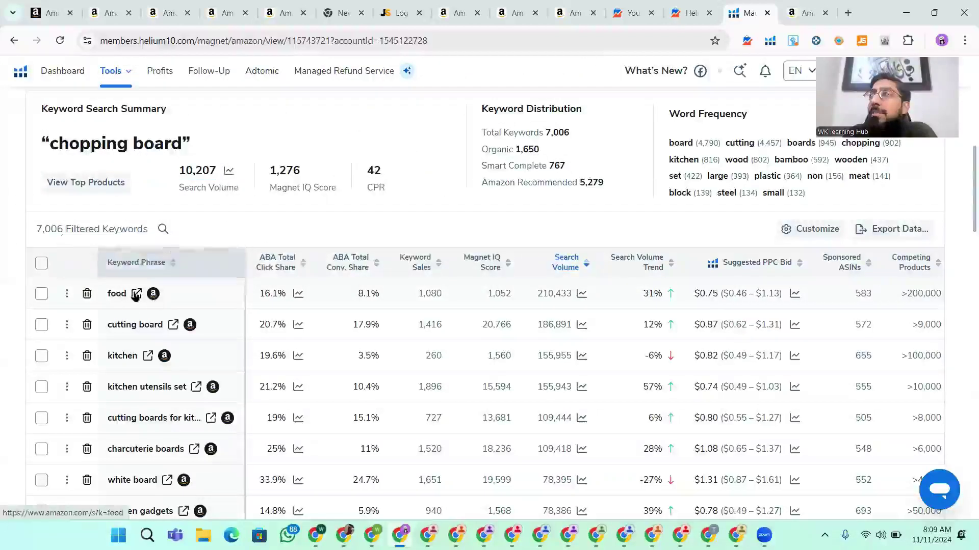
pyautogui.click(137, 293)
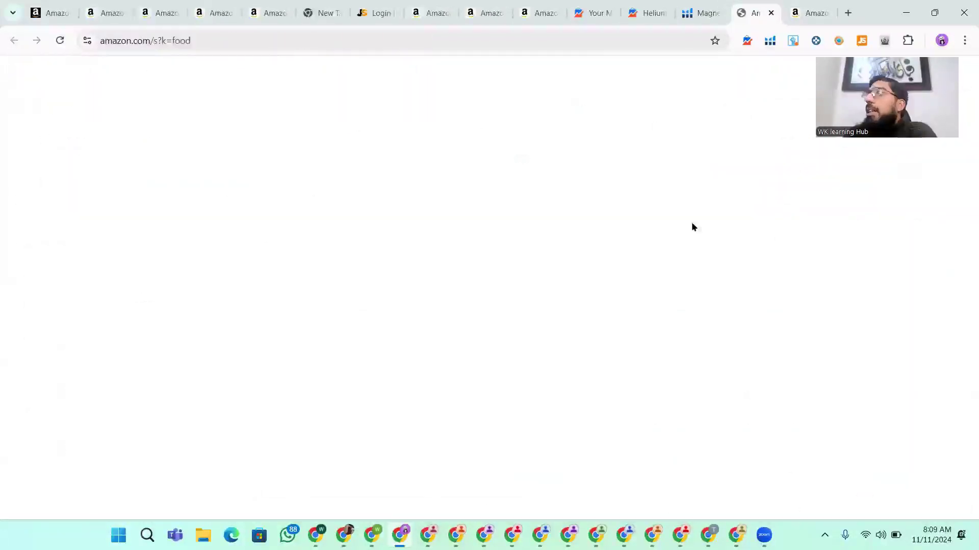
pyautogui.click(60, 41)
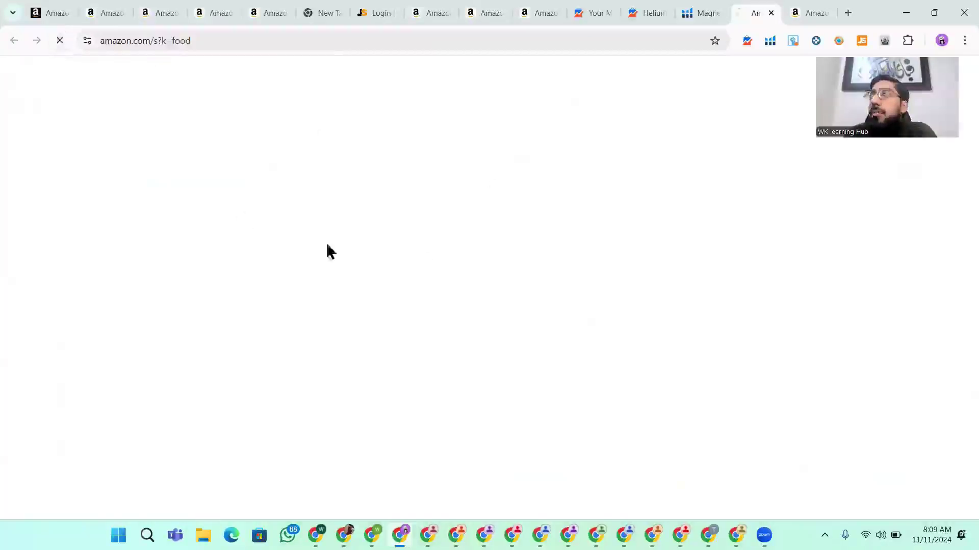
pyautogui.scroll(-5, 509, 288)
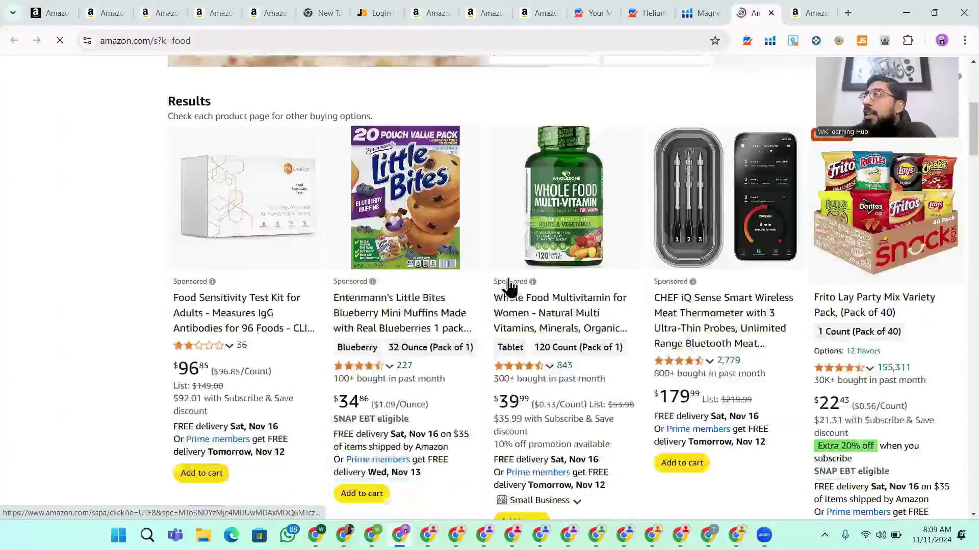
pyautogui.scroll(-5, 530, 316)
pyautogui.scroll(-10, 533, 325)
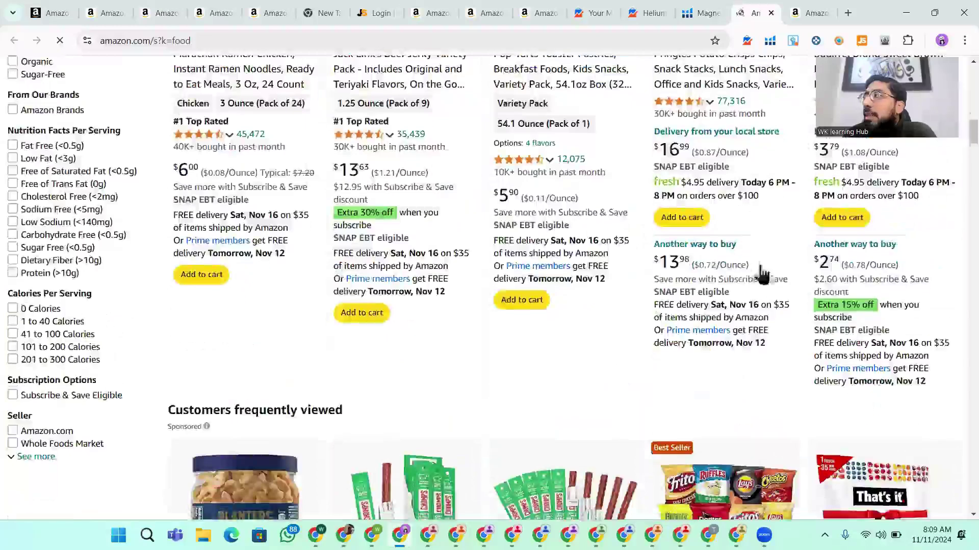
pyautogui.scroll(-15, 561, 280)
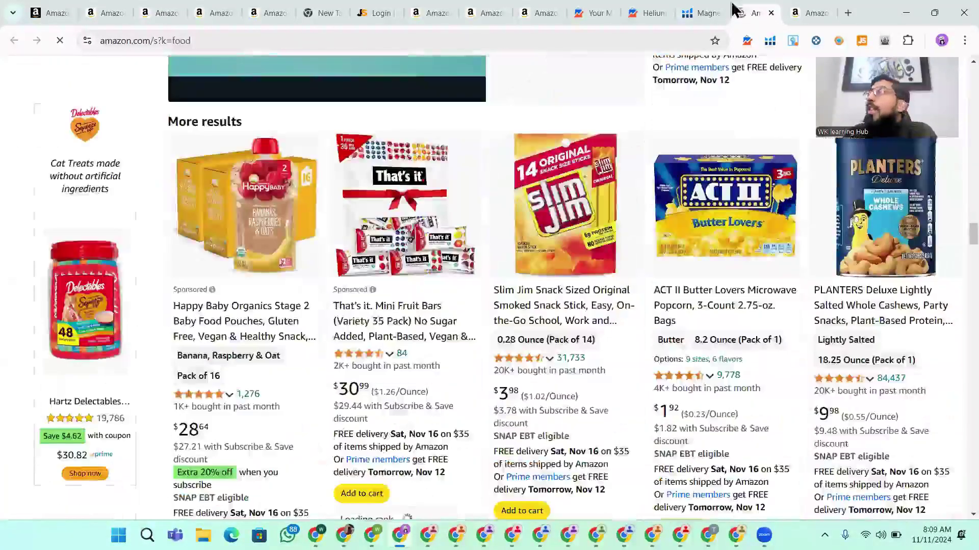
pyautogui.scroll(5, 632, 204)
# Return to the Magnet results and delete the irrelevant keyword "food" from the list
pyautogui.click(706, 13)
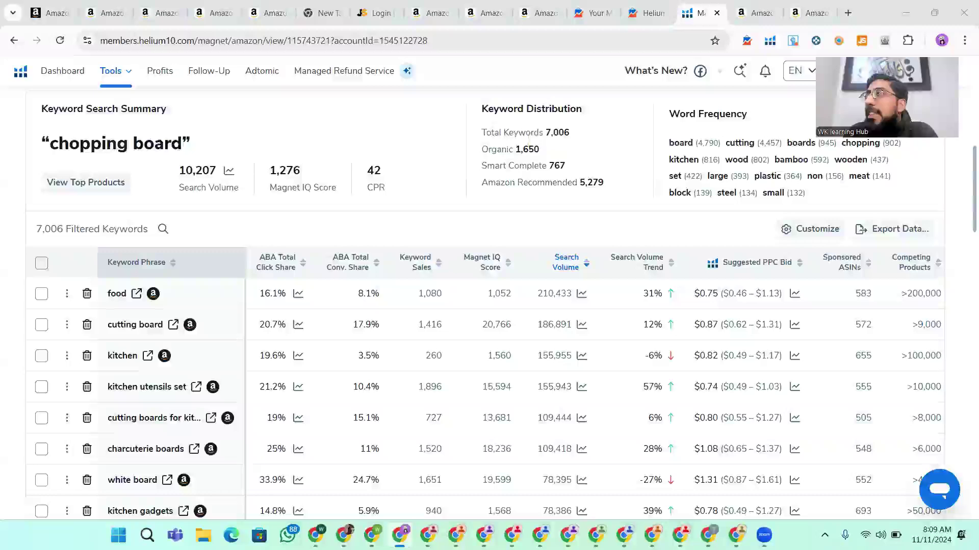
pyautogui.click(89, 300)
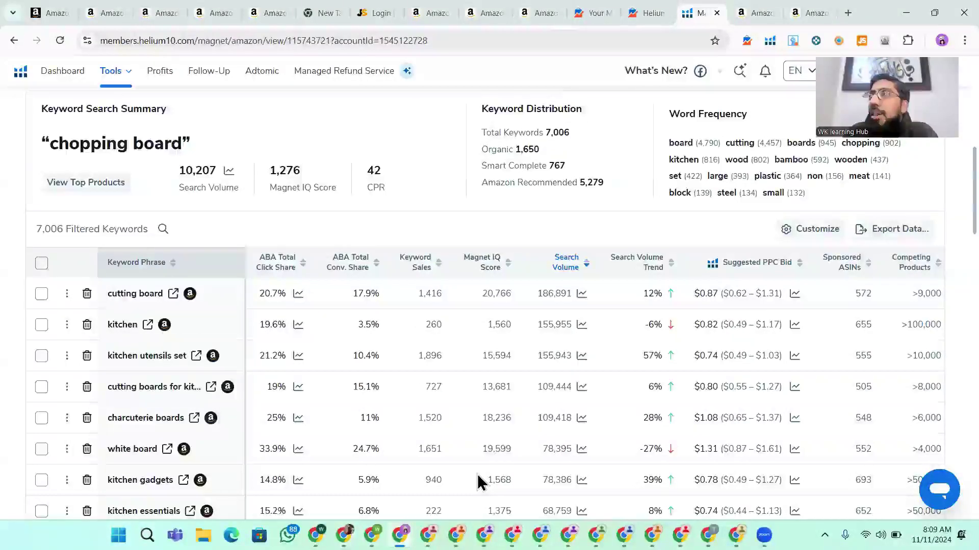
# Highlight the keywords "cutting board", "kitchen" and "kitchen utensils set" to review their relevance to the product
pyautogui.moveTo(102, 293); pyautogui.dragTo(164, 293)
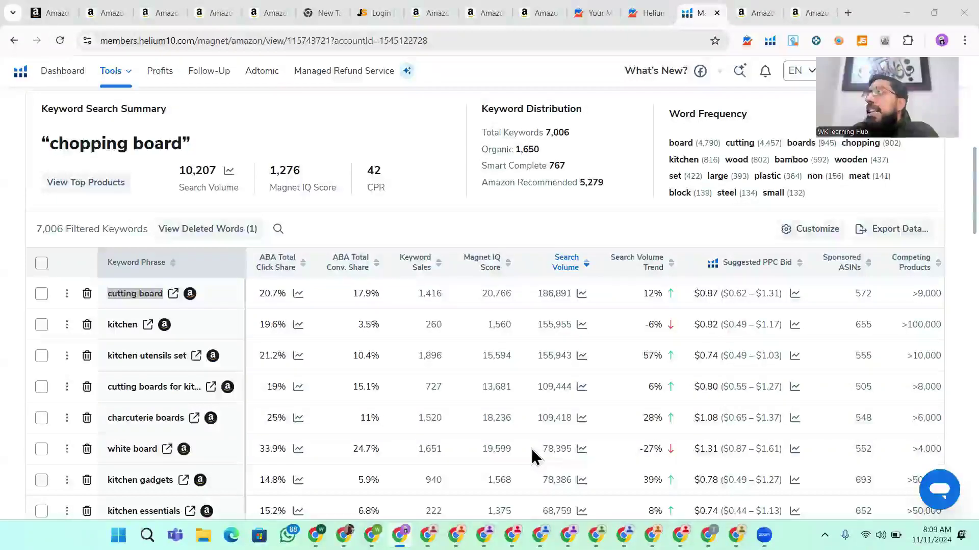
pyautogui.moveTo(113, 324); pyautogui.dragTo(138, 325)
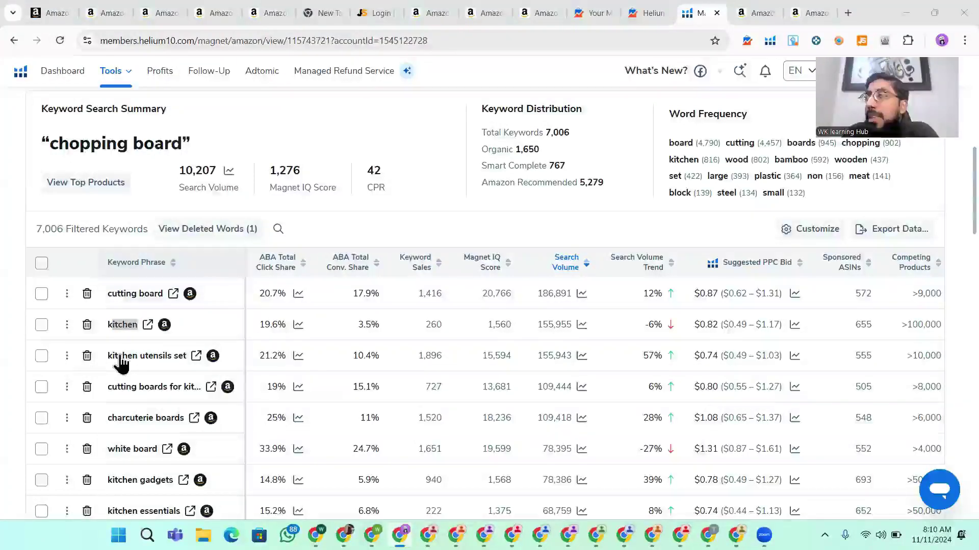
pyautogui.moveTo(182, 355); pyautogui.dragTo(114, 355)
pyautogui.scroll(-1, 147, 376)
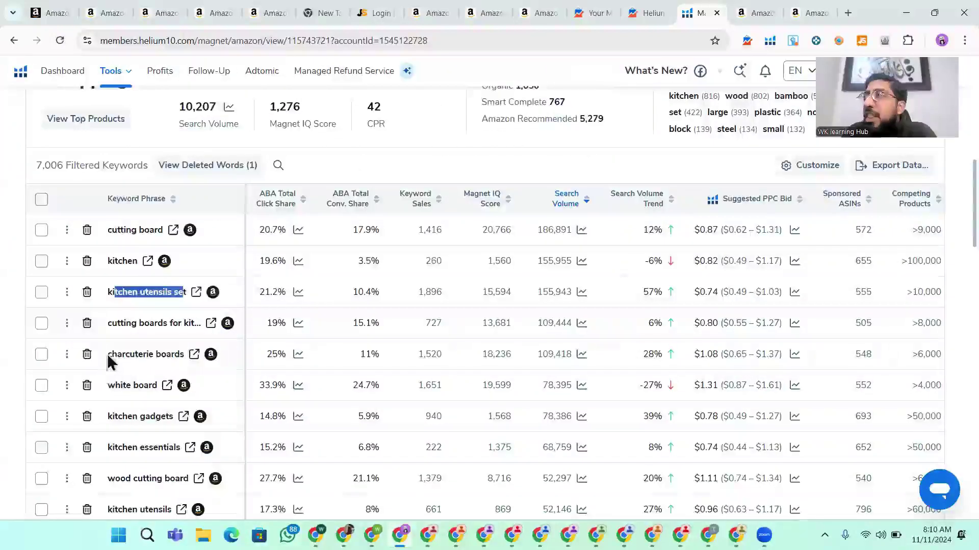
# Check the Amazon search results for the keyword "charcuterie boards" and return to the Magnet list
pyautogui.doubleClick(151, 355)
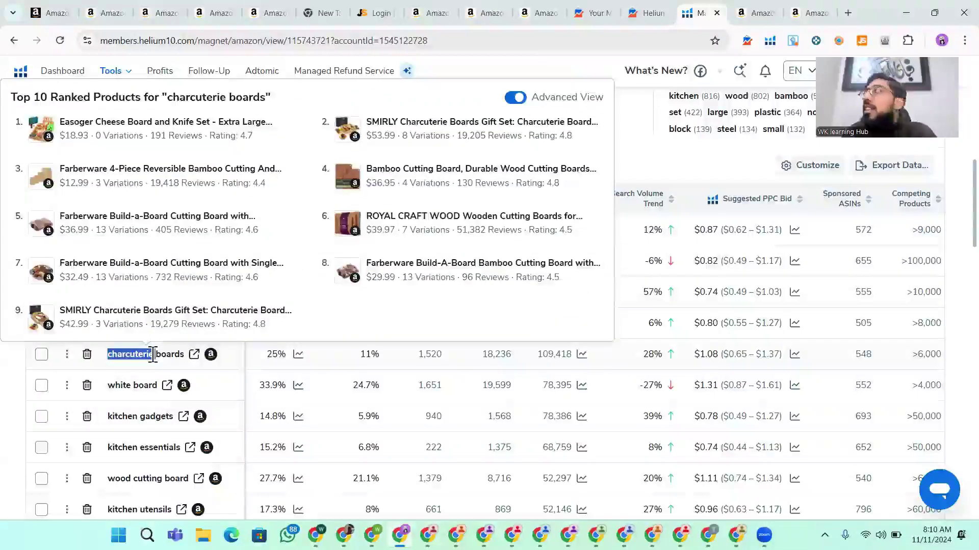
pyautogui.click(168, 356)
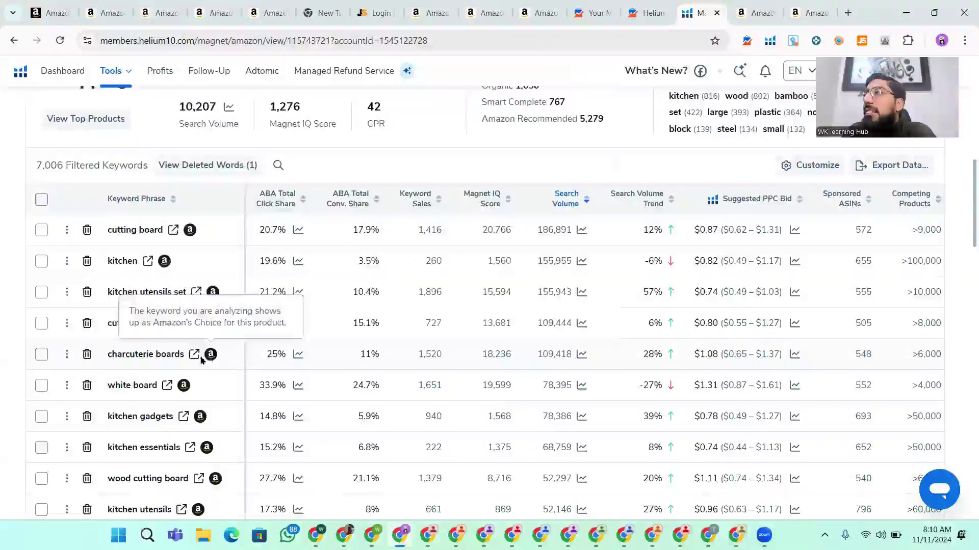
pyautogui.click(194, 355)
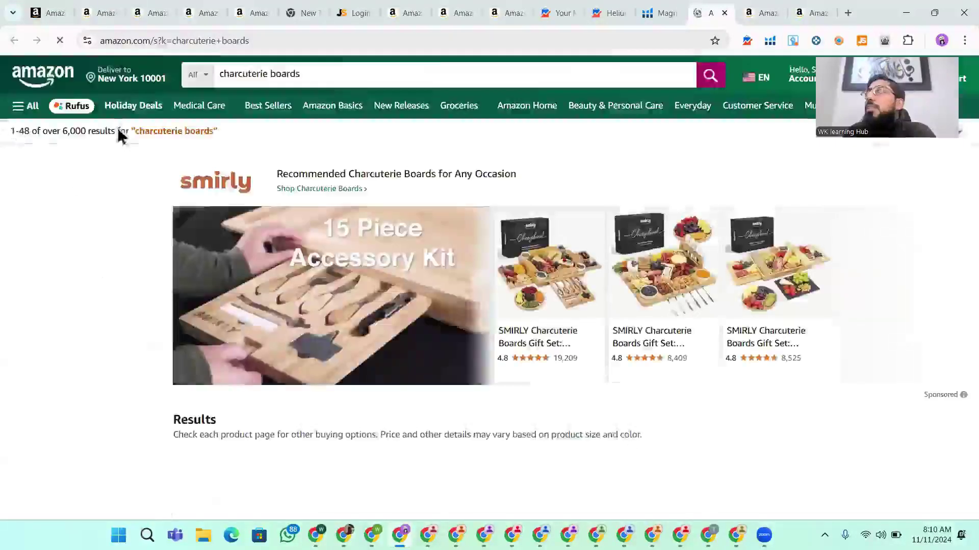
pyautogui.scroll(-5, 558, 260)
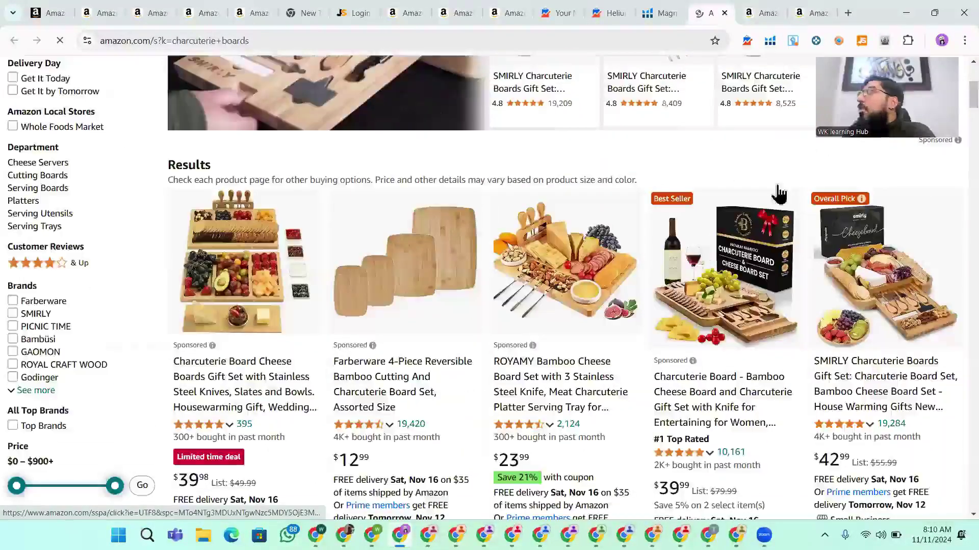
pyautogui.click(665, 8)
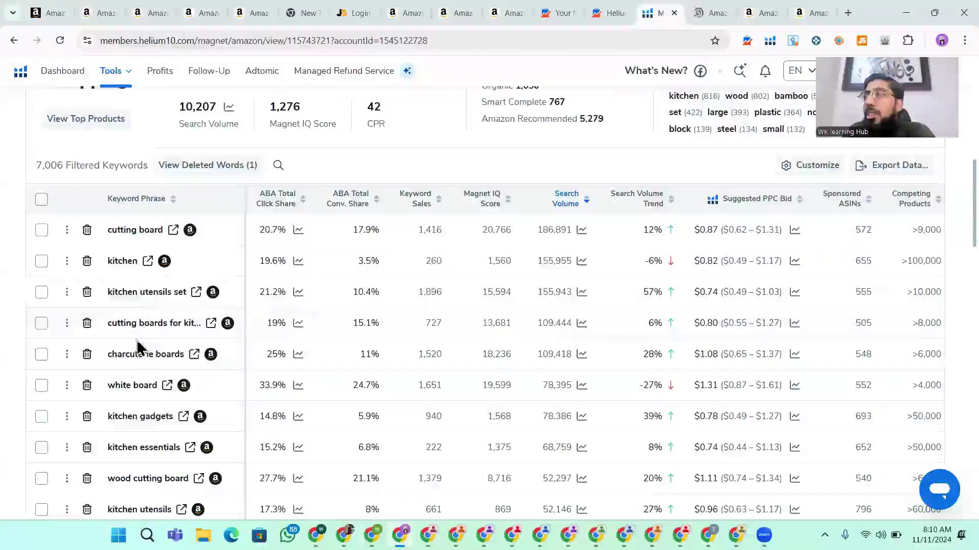
# Delete the keyword "white board" from the Magnet list and look over the remaining phrases
pyautogui.scroll(-3, 280, 240)
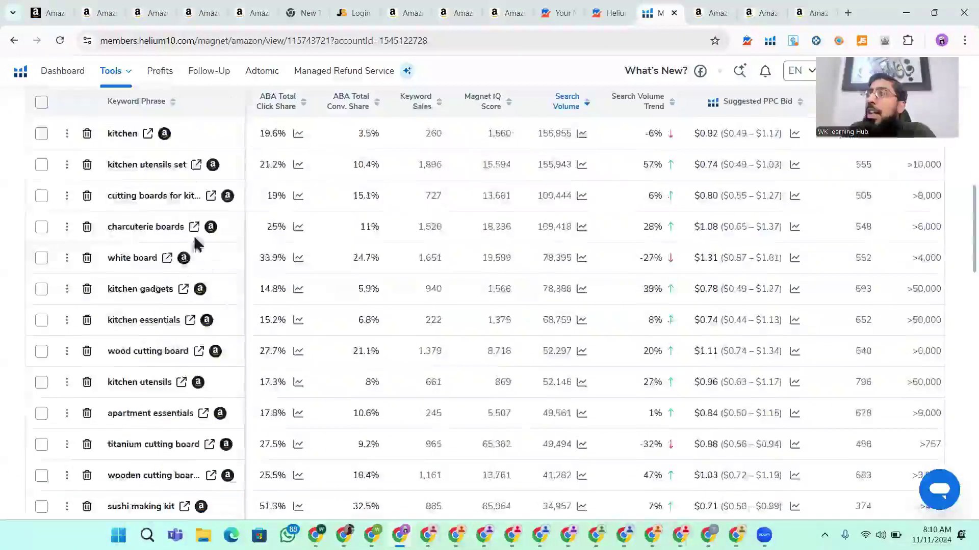
pyautogui.click(87, 258)
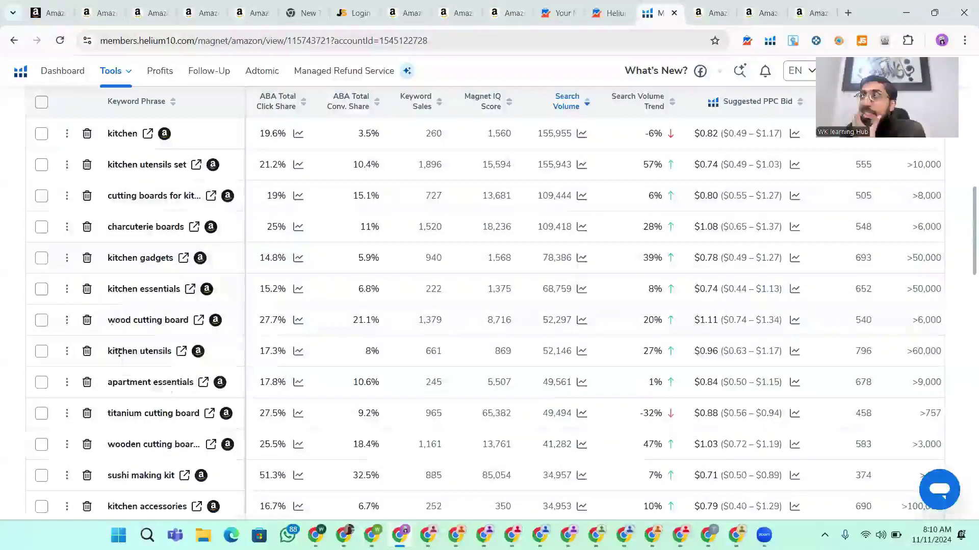
pyautogui.scroll(-5, 77, 372)
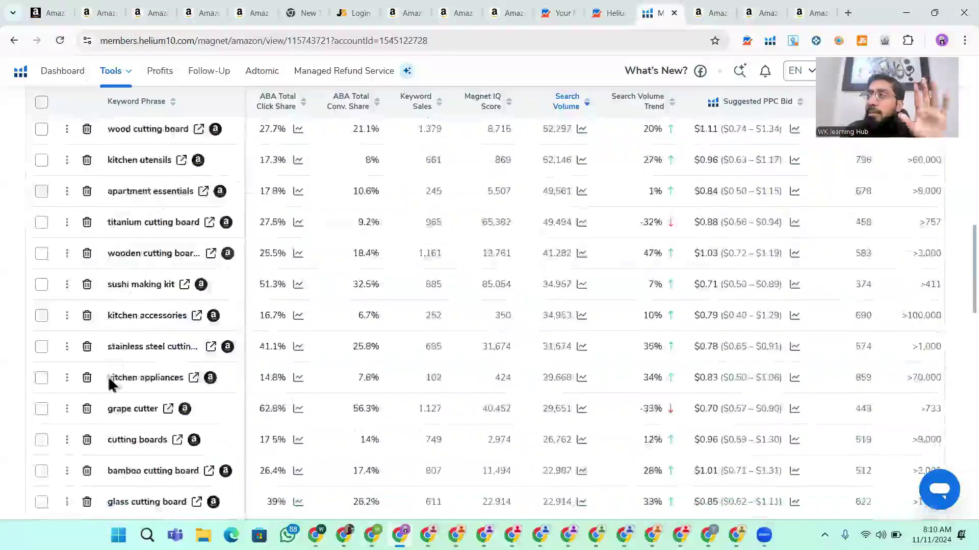
pyautogui.scroll(-2, 153, 255)
pyautogui.scroll(10, 123, 381)
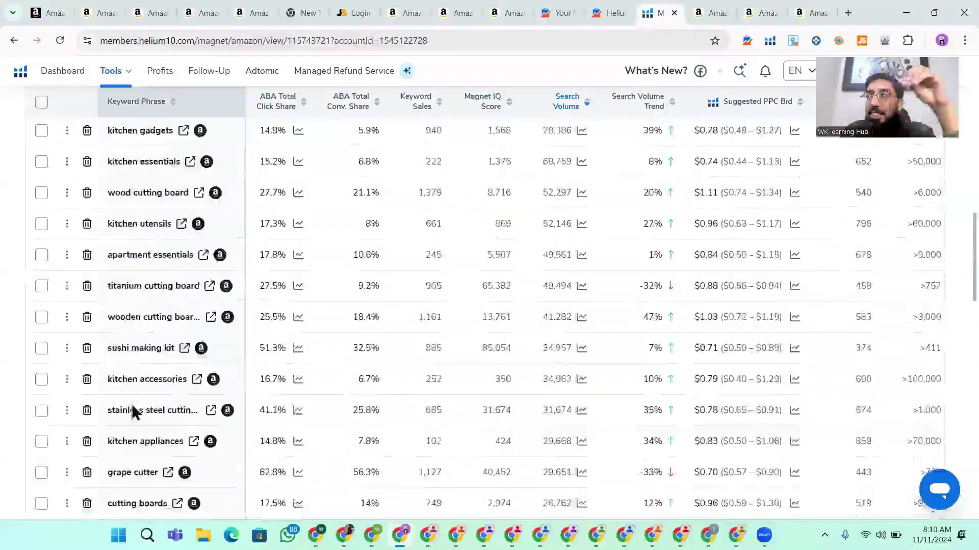
pyautogui.scroll(5, 164, 285)
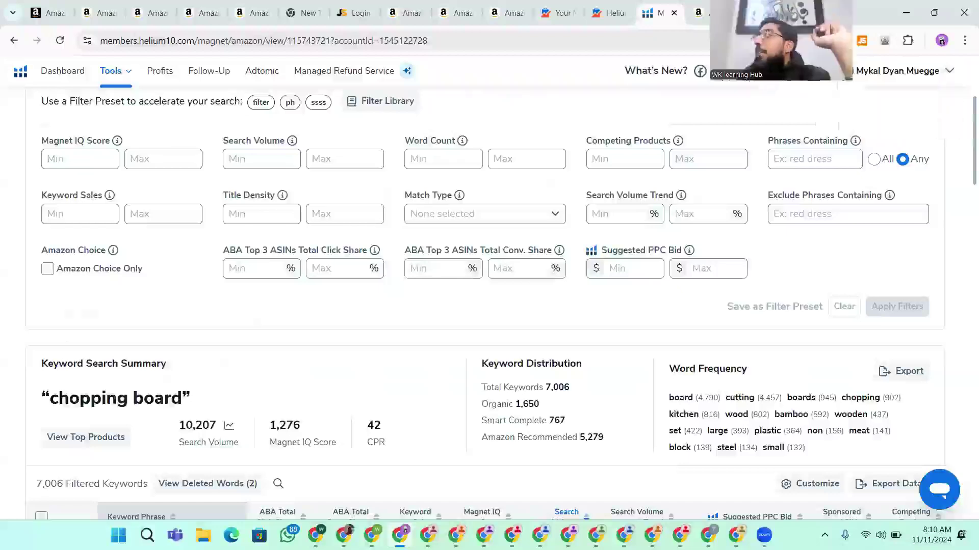
# Export the filtered Magnet keyword data as an XLSX file
pyautogui.scroll(-3, 108, 376)
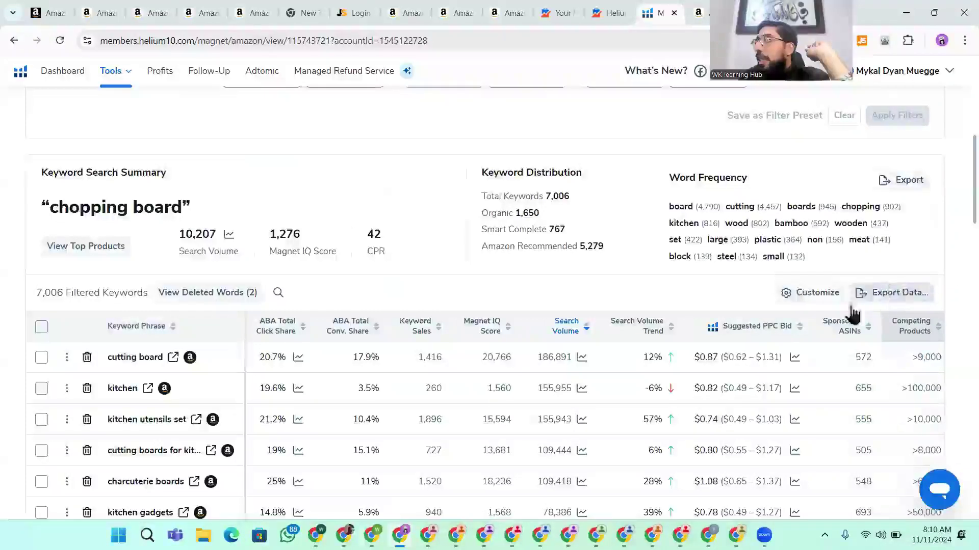
pyautogui.click(885, 299)
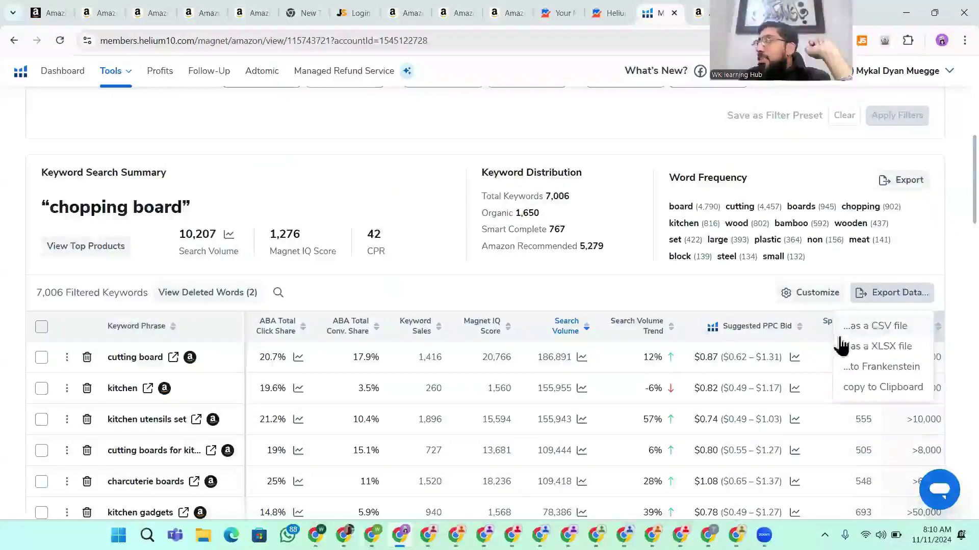
pyautogui.click(859, 346)
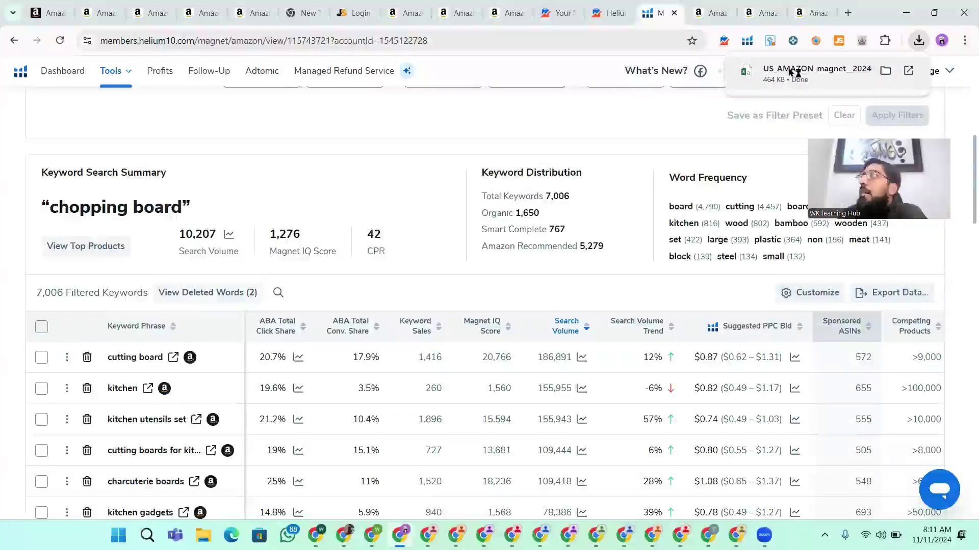
# Open the downloaded US_AMAZON_magnet workbook in Excel, dismiss the Office activation wizard and maximize the window
pyautogui.click(794, 72)
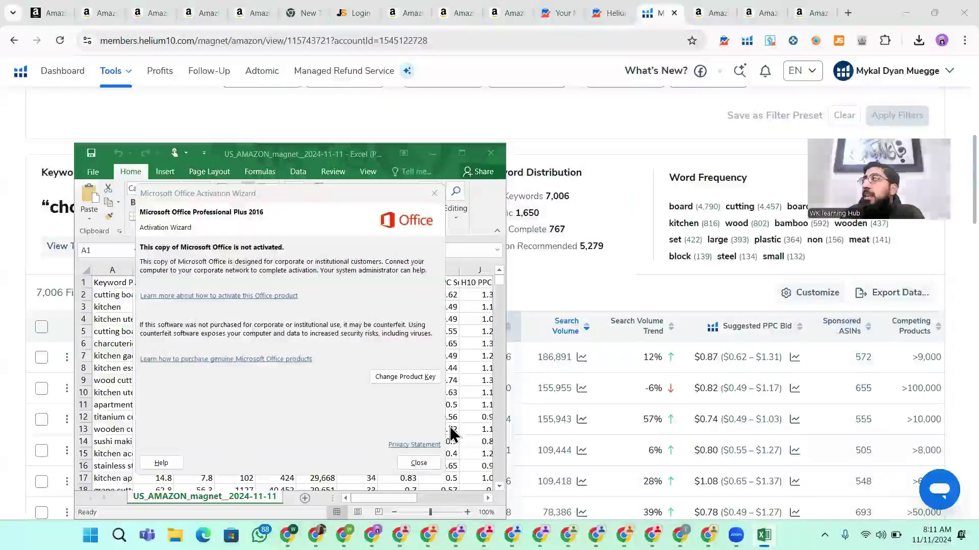
pyautogui.click(411, 464)
pyautogui.click(462, 154)
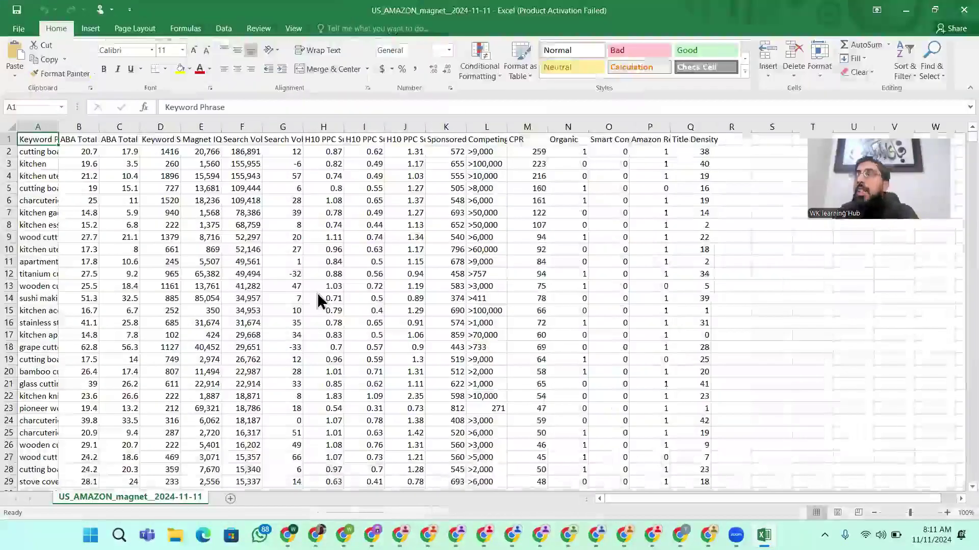
# Widen the Keyword Phrase column until the full keyword phrases fit
pyautogui.click(36, 127)
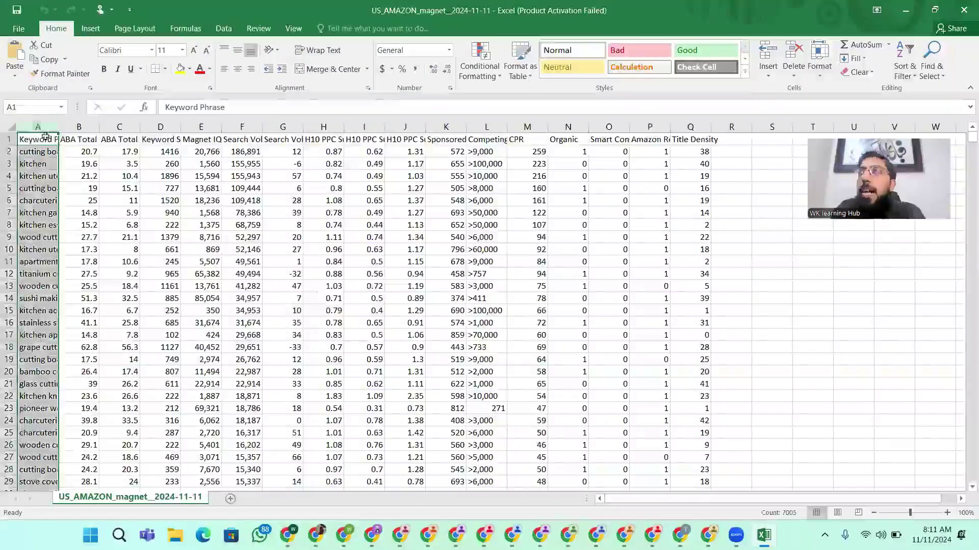
pyautogui.moveTo(54, 130); pyautogui.dragTo(131, 141)
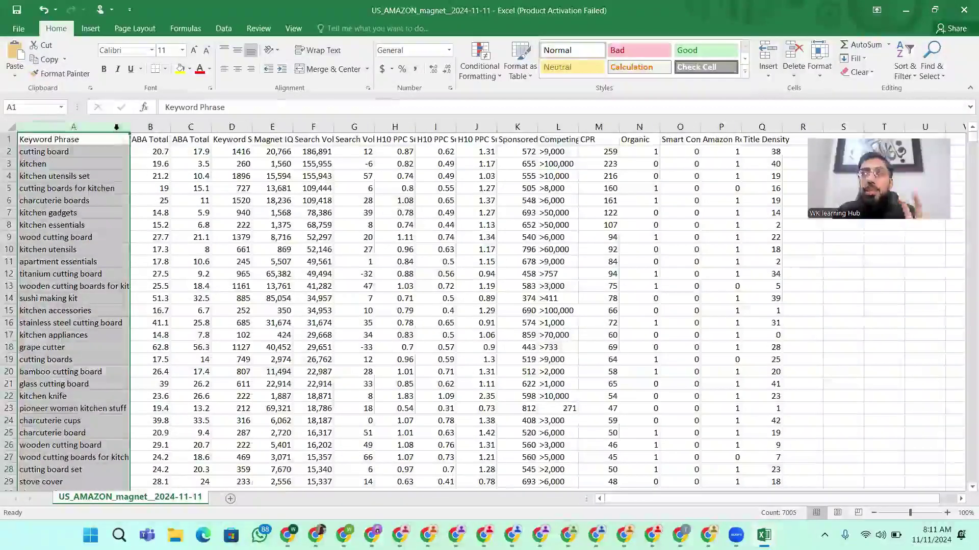
pyautogui.moveTo(128, 126); pyautogui.dragTo(171, 127)
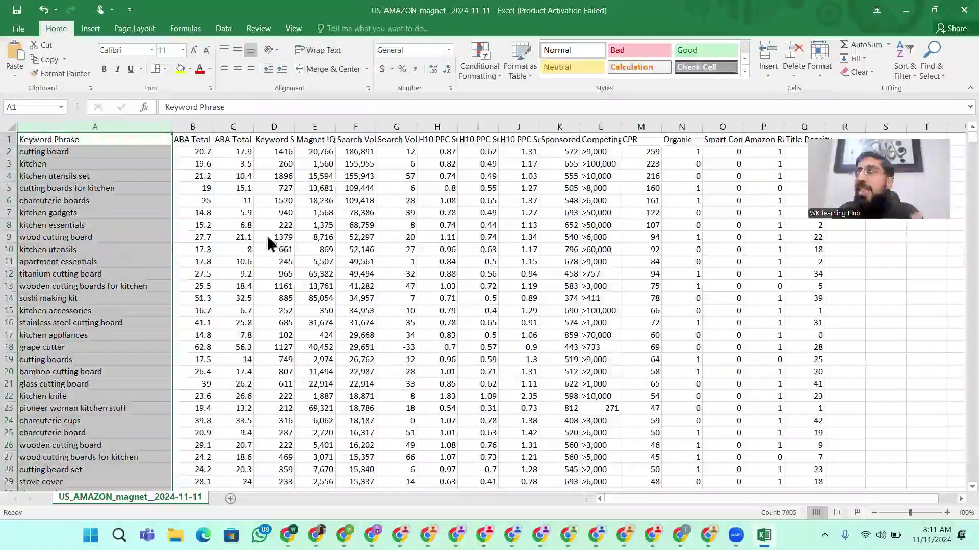
# Delete the ABA Total Click Share, ABA Total Conv. Share, Keyword Sales and Magnet IQ Score columns
pyautogui.click(192, 127)
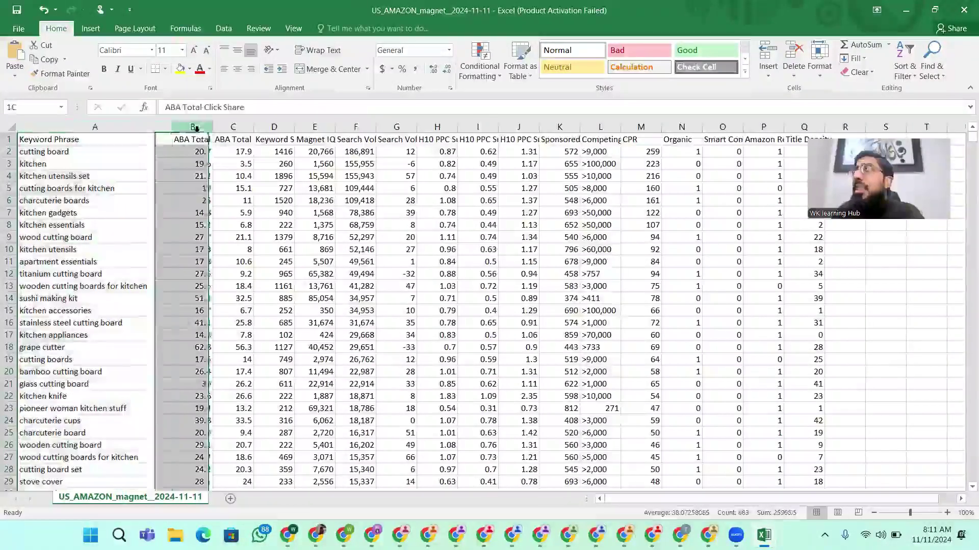
pyautogui.click(241, 130)
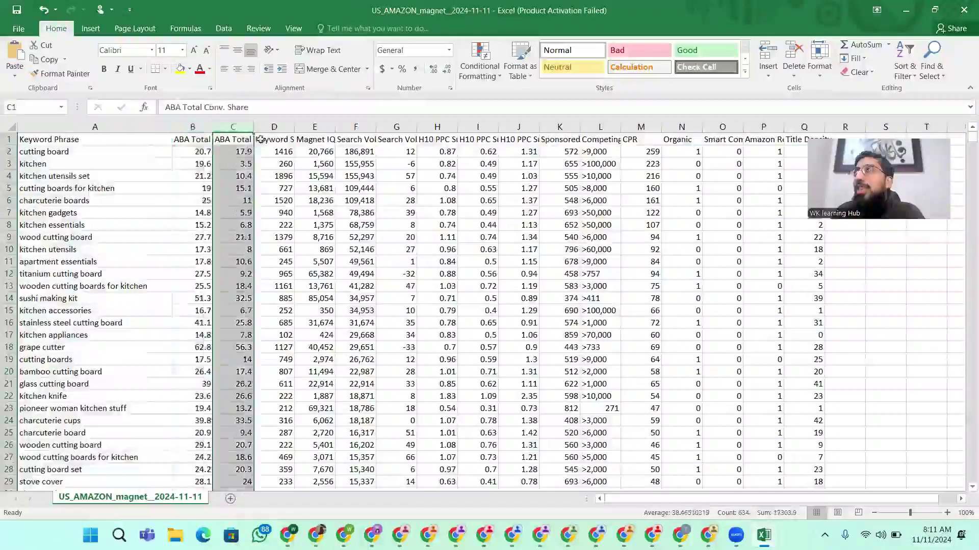
pyautogui.click(279, 126)
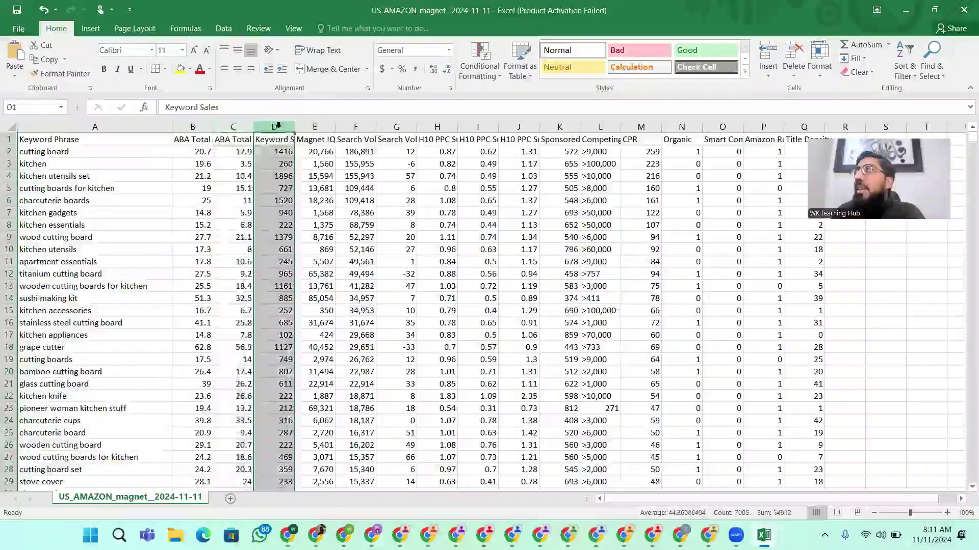
pyautogui.click(314, 127)
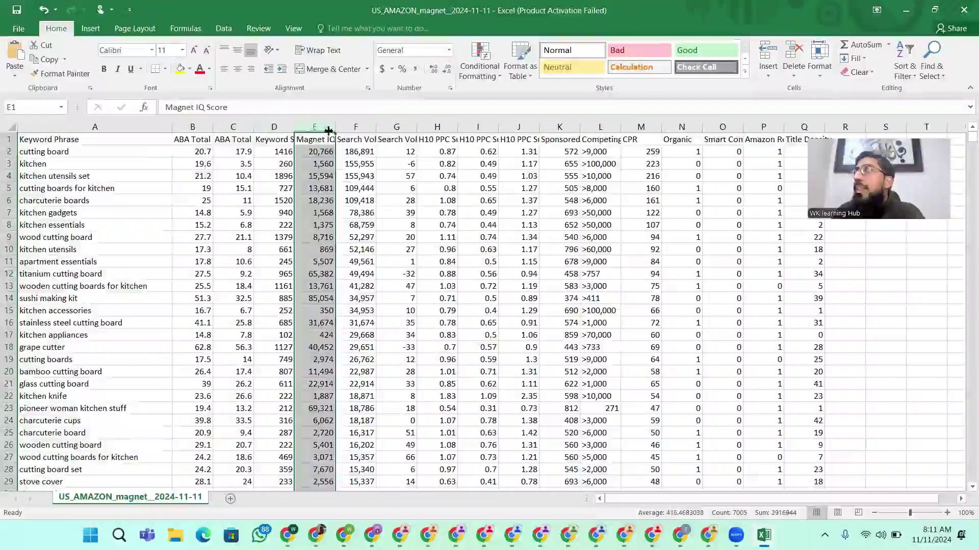
pyautogui.click(357, 127)
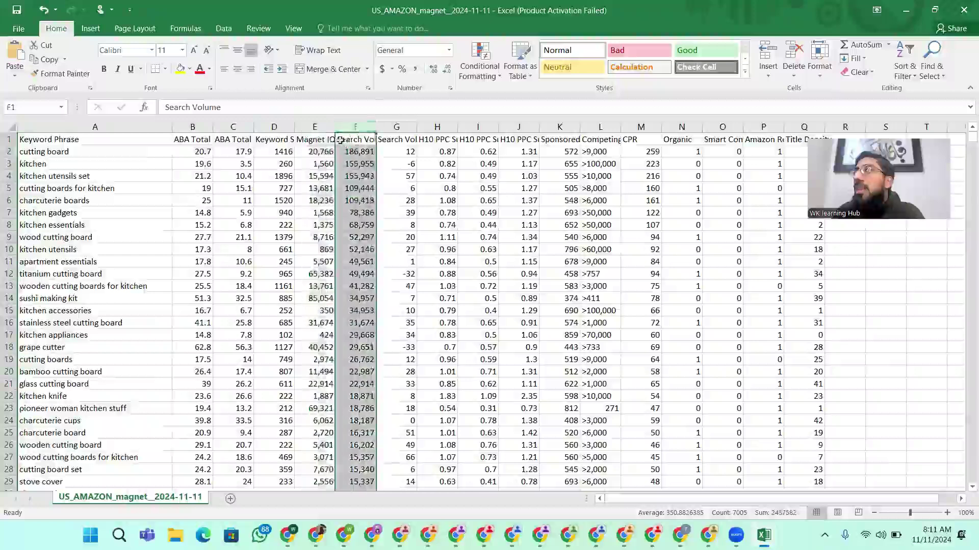
pyautogui.moveTo(191, 126); pyautogui.dragTo(314, 127)
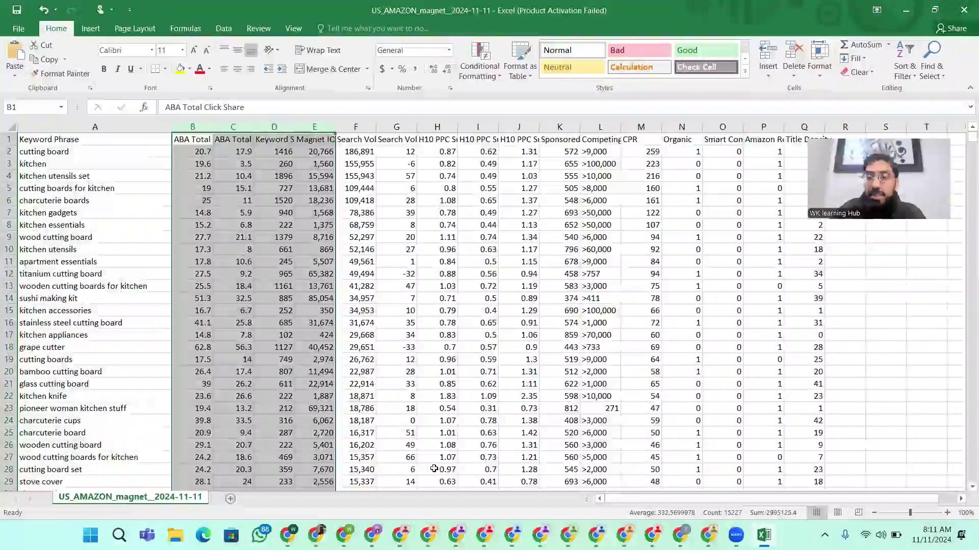
pyautogui.hotkey('ctrl', '-')
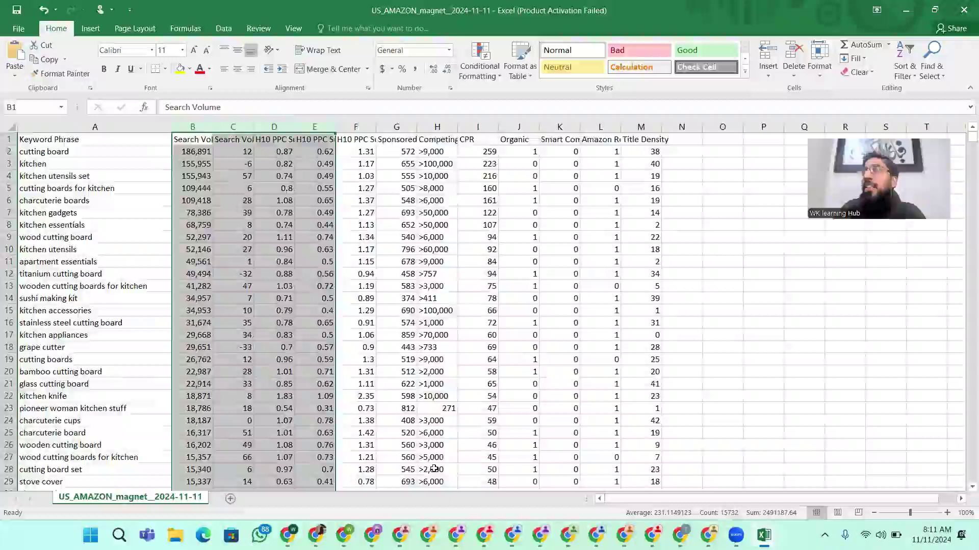
pyautogui.click(303, 386)
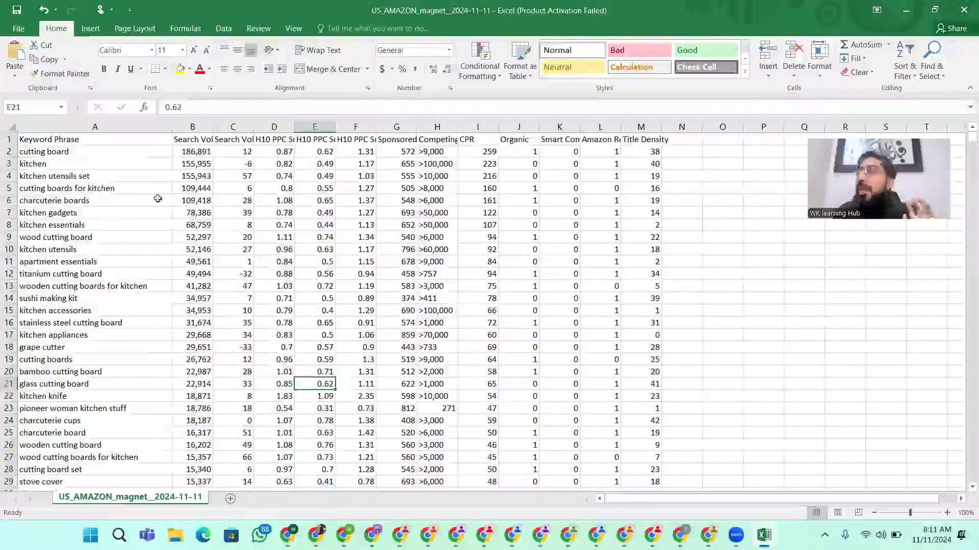
# Widen the Search Volume column until its full heading fits
pyautogui.click(111, 141)
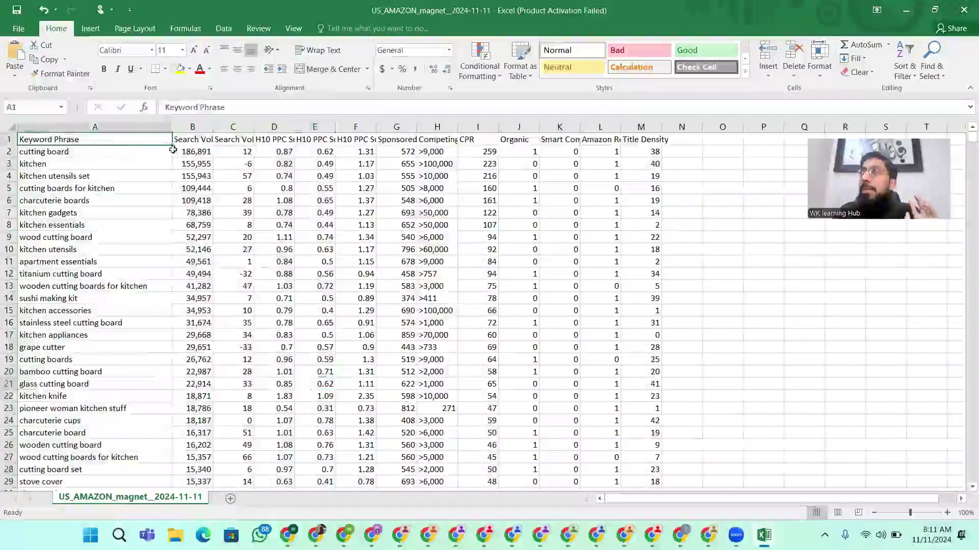
pyautogui.click(199, 142)
pyautogui.click(193, 128)
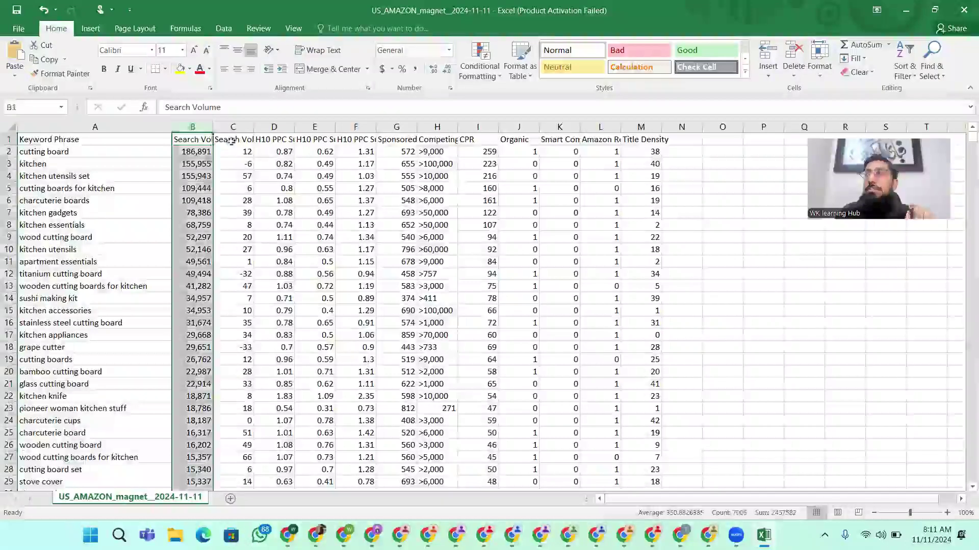
pyautogui.moveTo(210, 127); pyautogui.dragTo(244, 128)
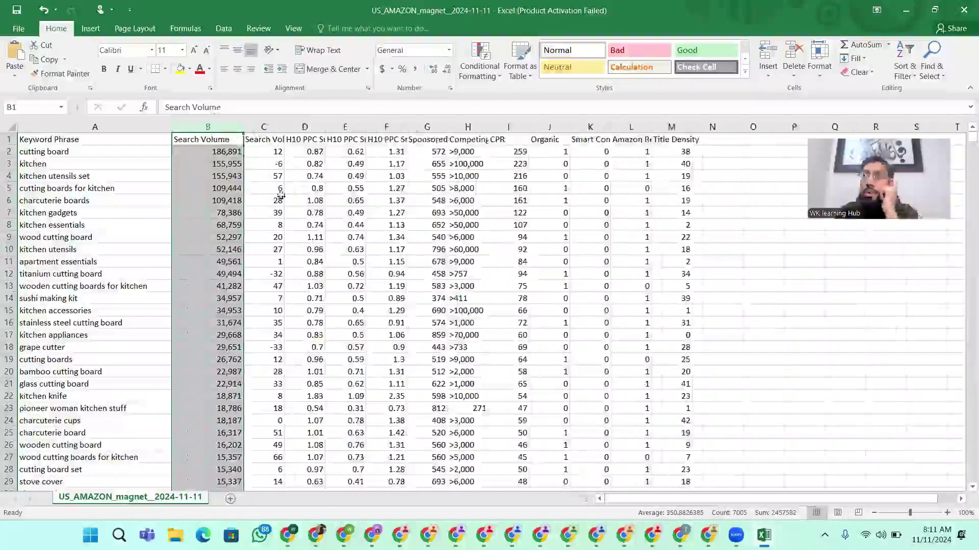
# Clear all data from the Search Volume Trend column through Title Density, keeping only the keyword phrases and search volumes
pyautogui.scroll(-15, 74, 376)
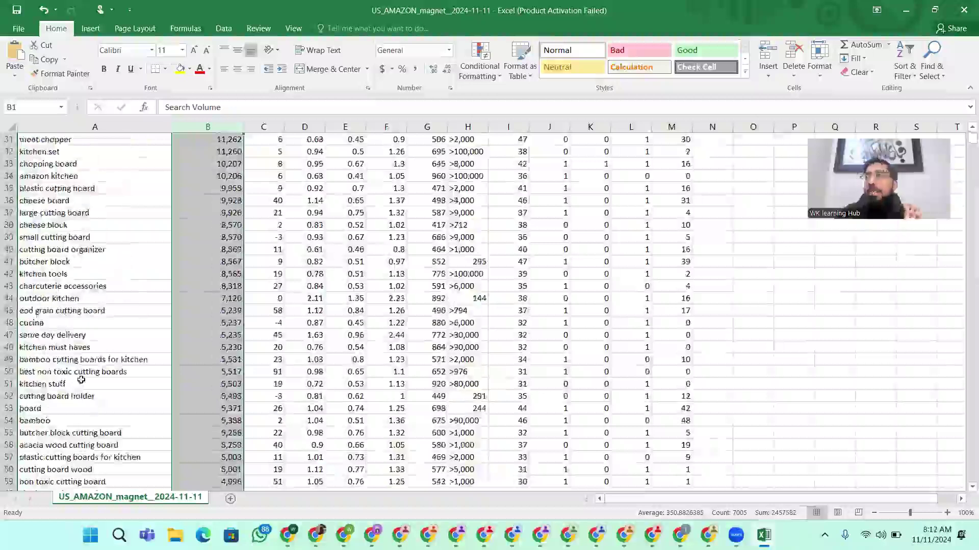
pyautogui.scroll(15, 73, 376)
pyautogui.moveTo(263, 127); pyautogui.dragTo(697, 145)
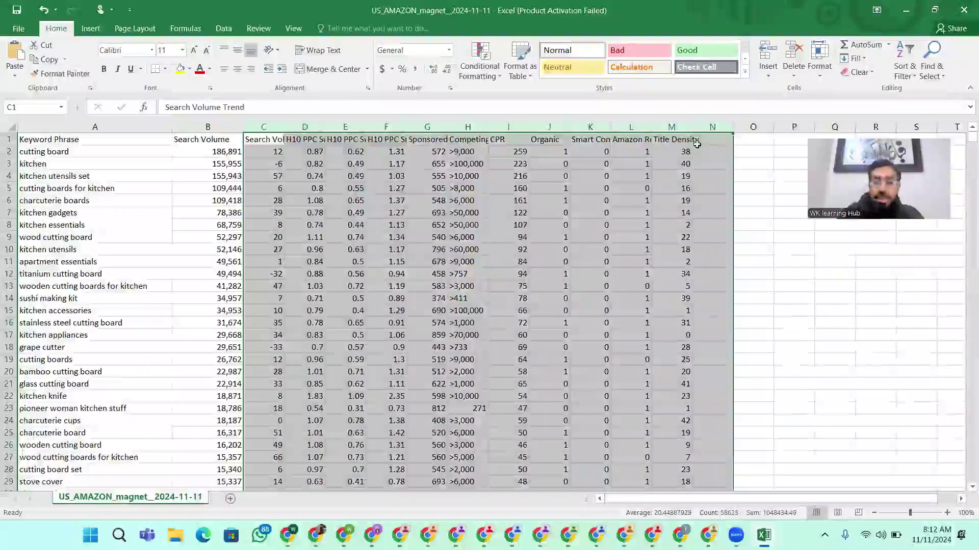
pyautogui.press('Delete')
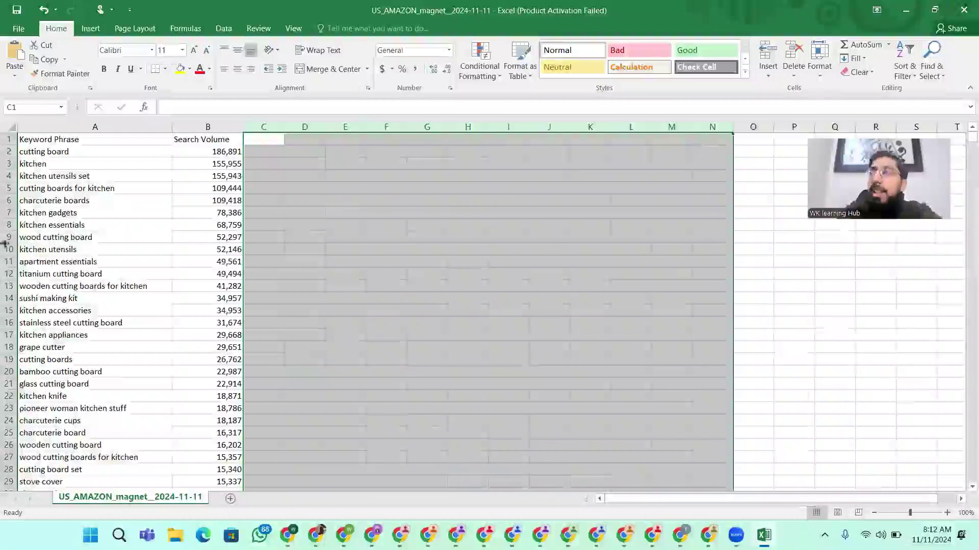
pyautogui.click(127, 311)
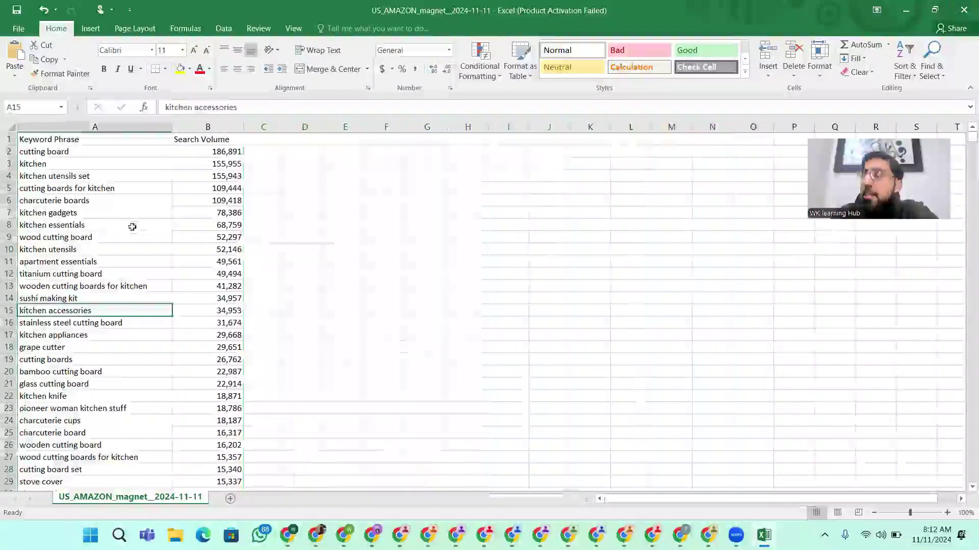
# Look over the keyword list and delete the entire row of the irrelevant phrase "apartment essentials"
pyautogui.scroll(-1, 103, 313)
pyautogui.scroll(1, 102, 321)
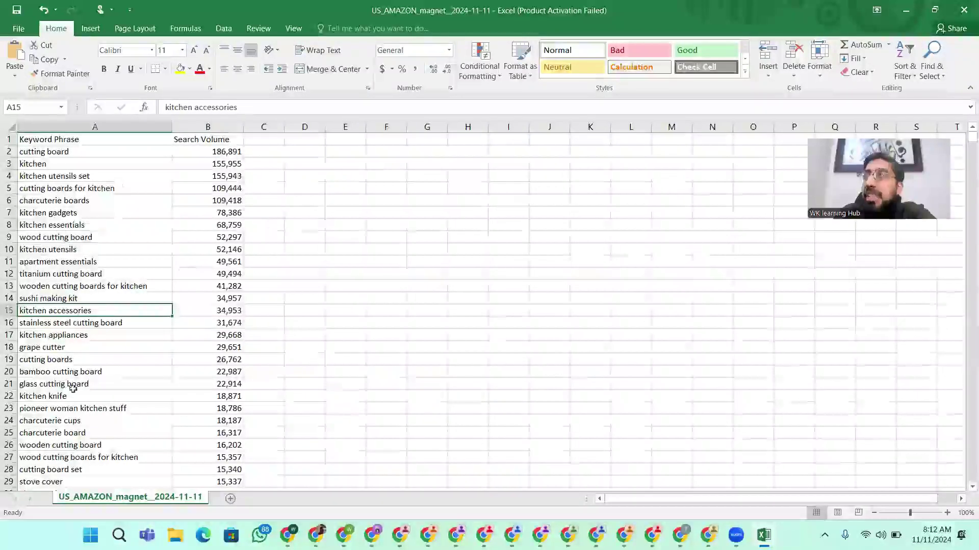
pyautogui.click(91, 262)
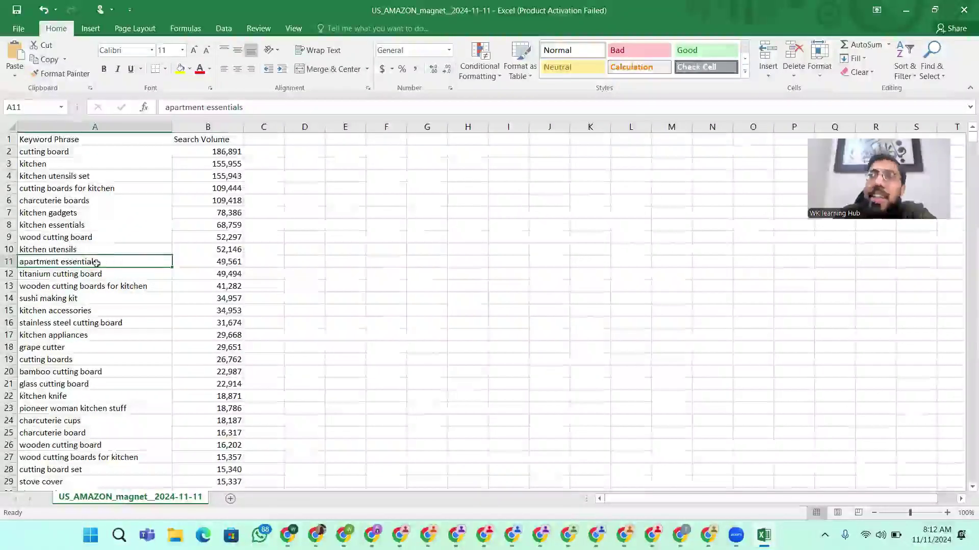
pyautogui.moveTo(135, 260); pyautogui.dragTo(219, 262)
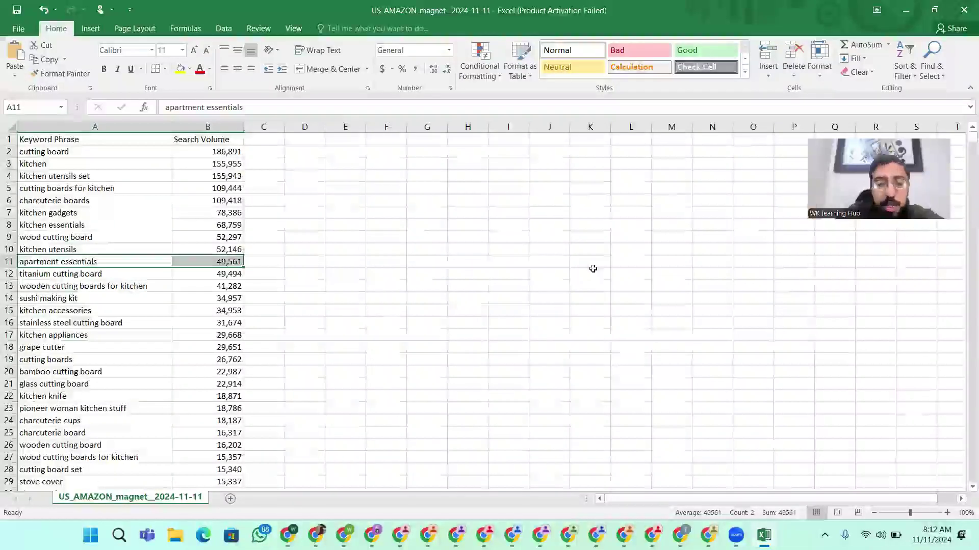
pyautogui.click(107, 262)
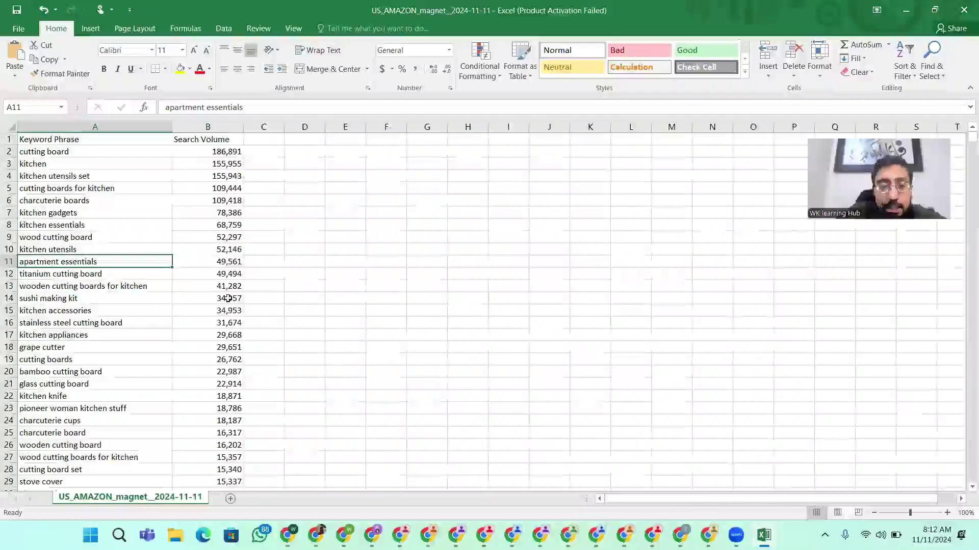
pyautogui.hotkey('ctrl', '-')
pyautogui.click(461, 260)
pyautogui.click(458, 298)
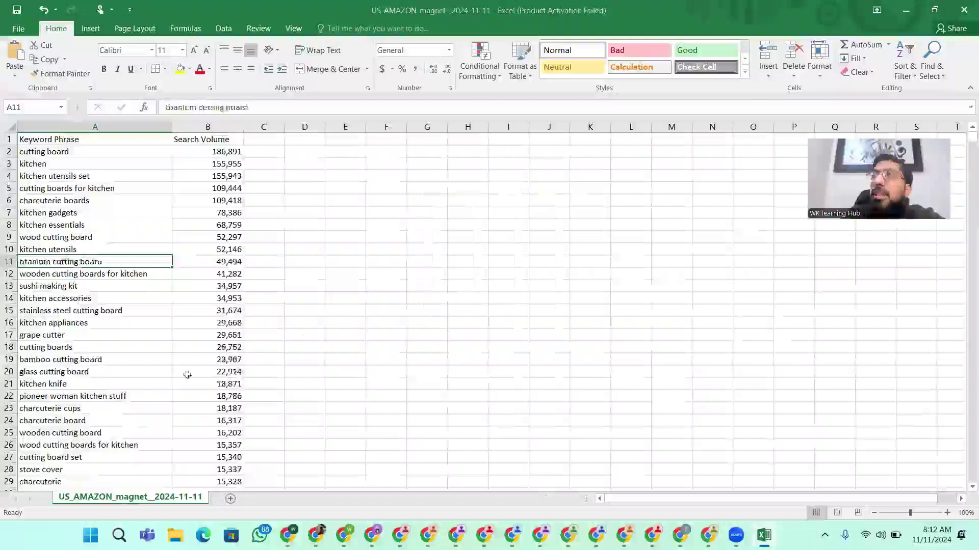
# Delete the entire row of the keyword "sushi making kit"
pyautogui.moveTo(214, 360); pyautogui.dragTo(76, 347)
pyautogui.click(28, 262)
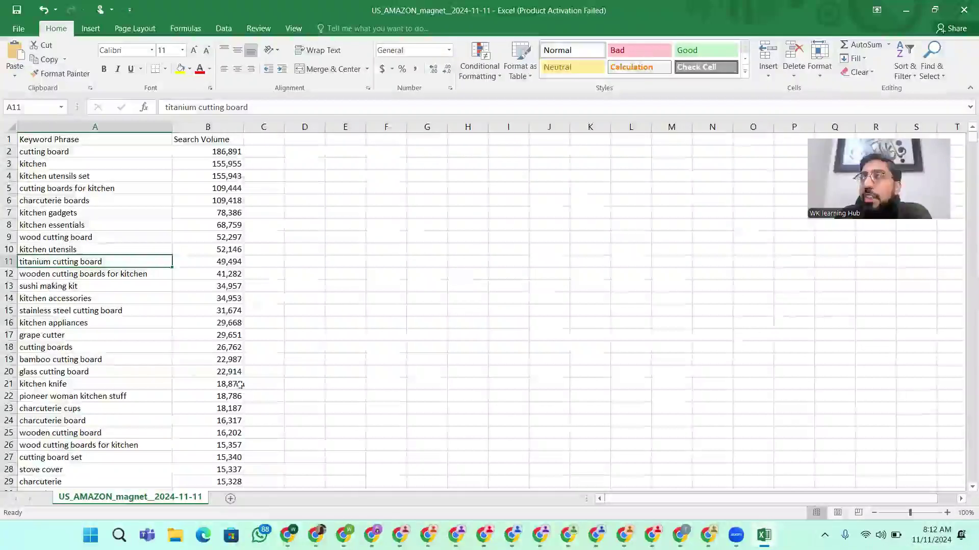
pyautogui.moveTo(101, 282); pyautogui.dragTo(231, 291)
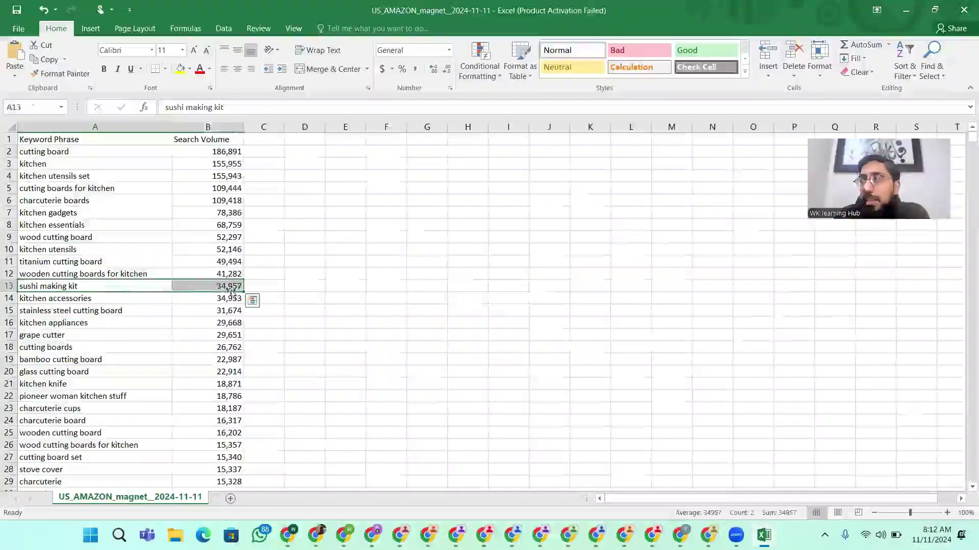
pyautogui.hotkey('ctrl', '-')
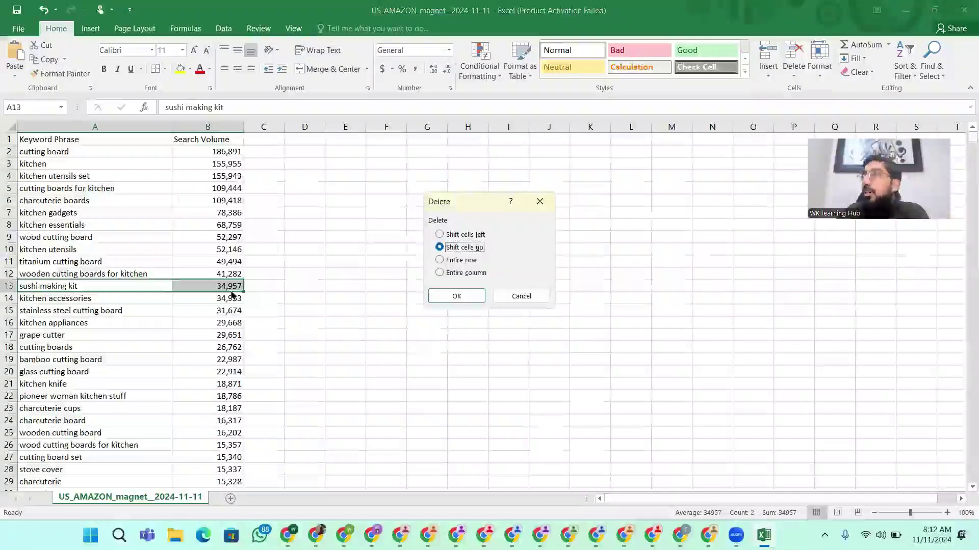
pyautogui.press('Down')
pyautogui.press('Return')
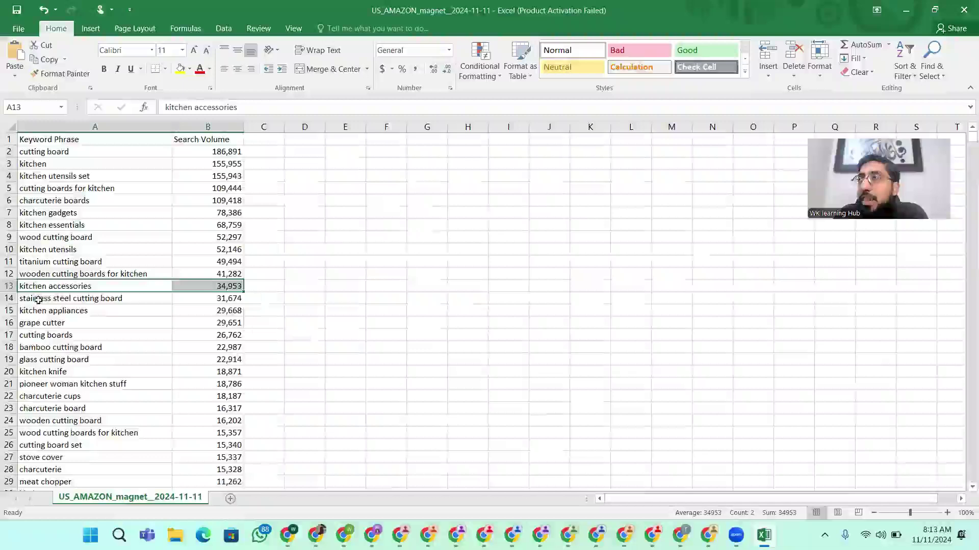
# Delete the entire rows of the keywords "glass cutting board" and "kitchen knife"
pyautogui.click(38, 300)
pyautogui.click(158, 320)
pyautogui.click(109, 300)
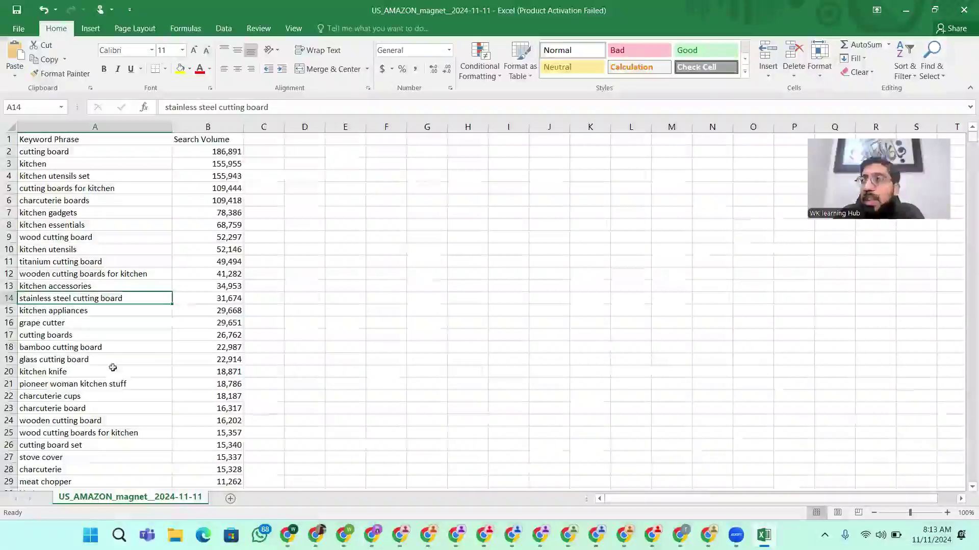
pyautogui.moveTo(113, 360); pyautogui.dragTo(199, 360)
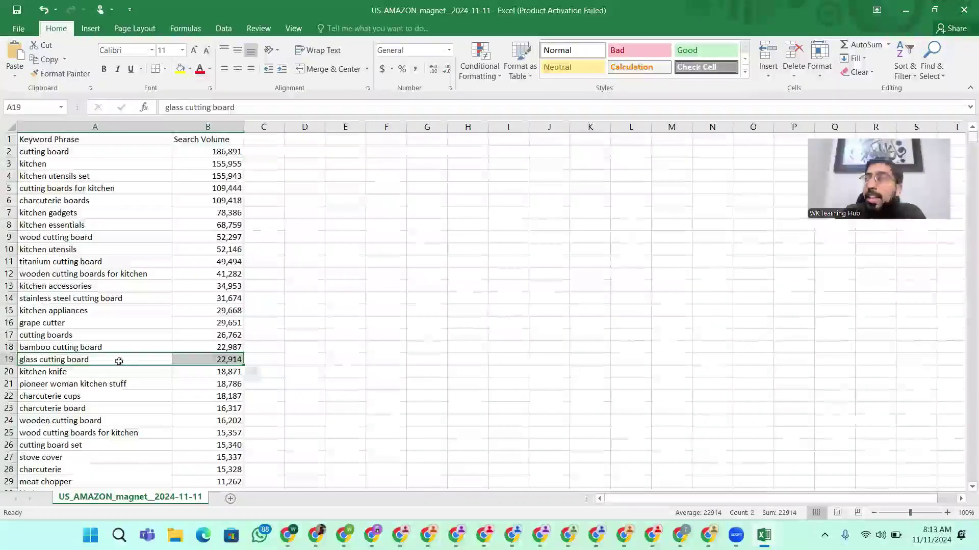
pyautogui.click(97, 395)
pyautogui.moveTo(96, 360); pyautogui.dragTo(243, 371)
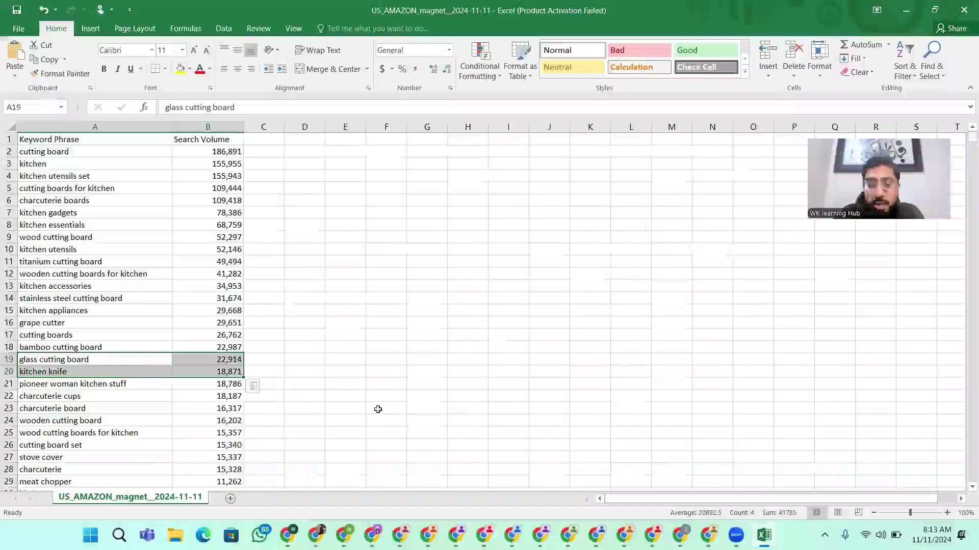
pyautogui.hotkey('ctrl', '-')
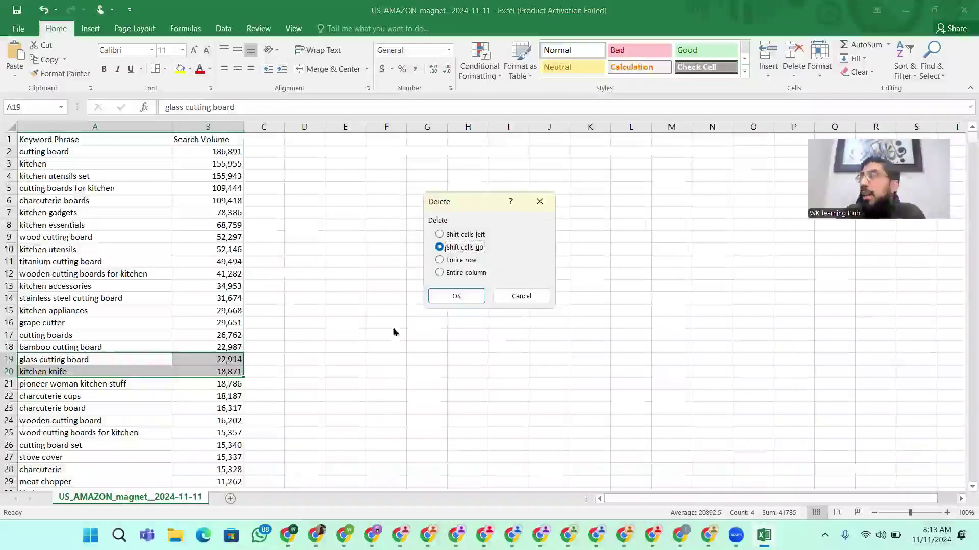
pyautogui.click(465, 261)
pyautogui.click(459, 297)
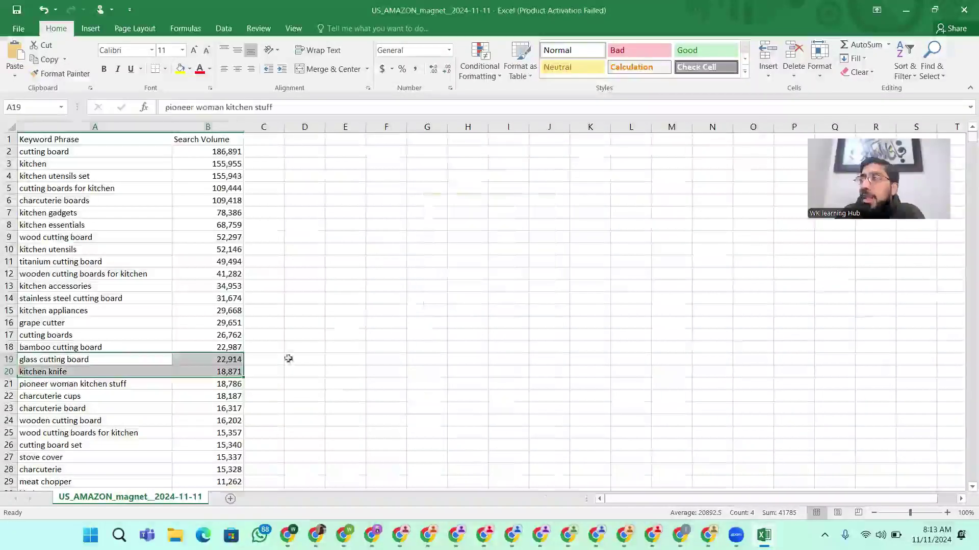
# Look over the following keywords and delete the entire row of the irrelevant phrase "stove cover"
pyautogui.scroll(-1, 107, 327)
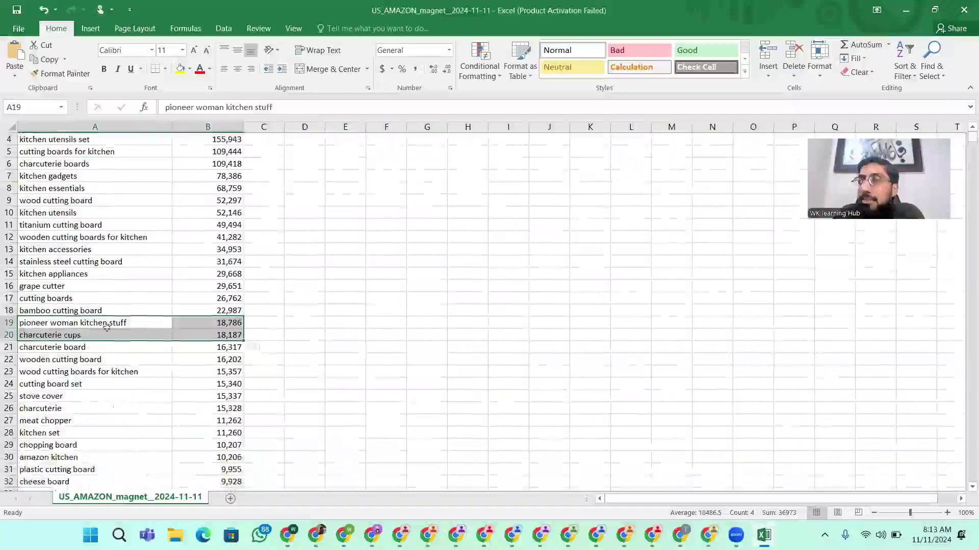
pyautogui.click(85, 349)
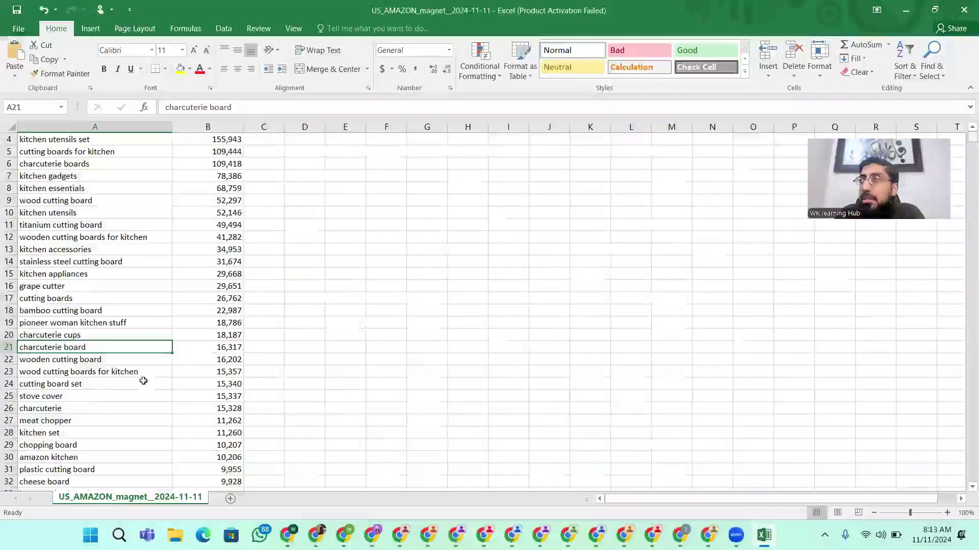
pyautogui.scroll(-1, 112, 388)
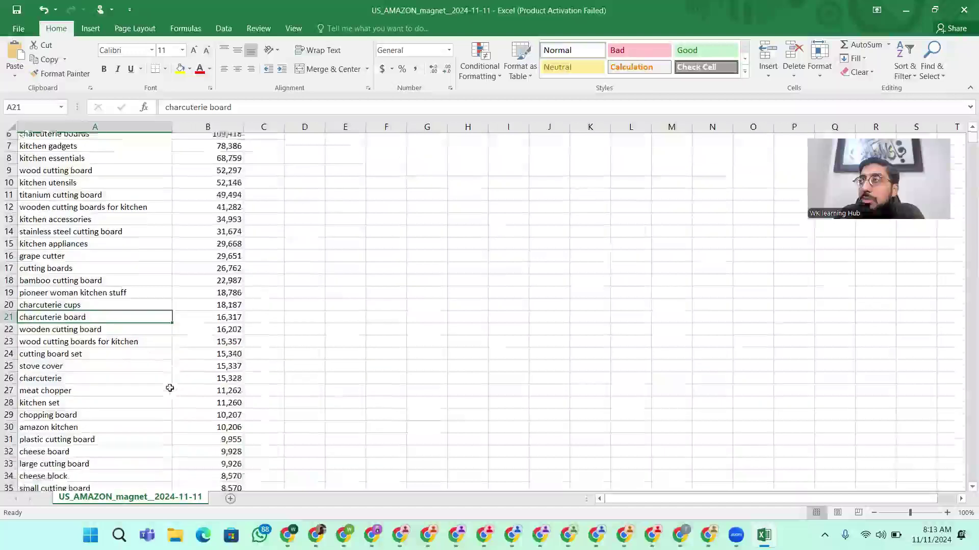
pyautogui.moveTo(96, 363); pyautogui.dragTo(212, 355)
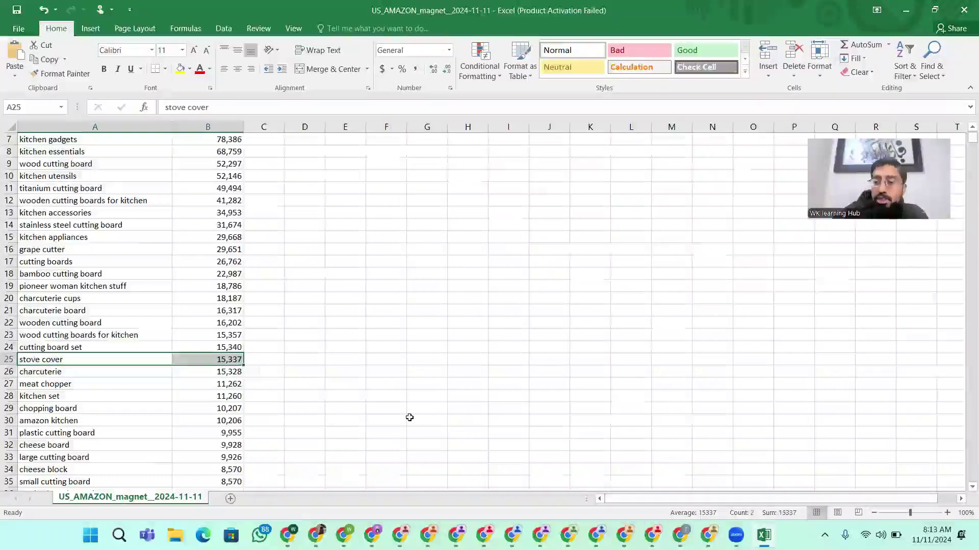
pyautogui.hotkey('ctrl', 'q')
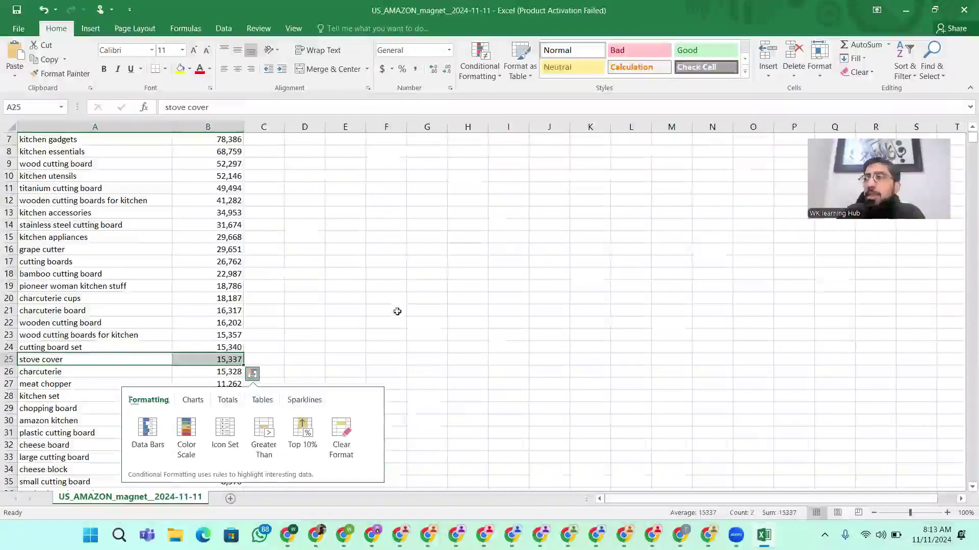
pyautogui.click(398, 311)
pyautogui.click(146, 356)
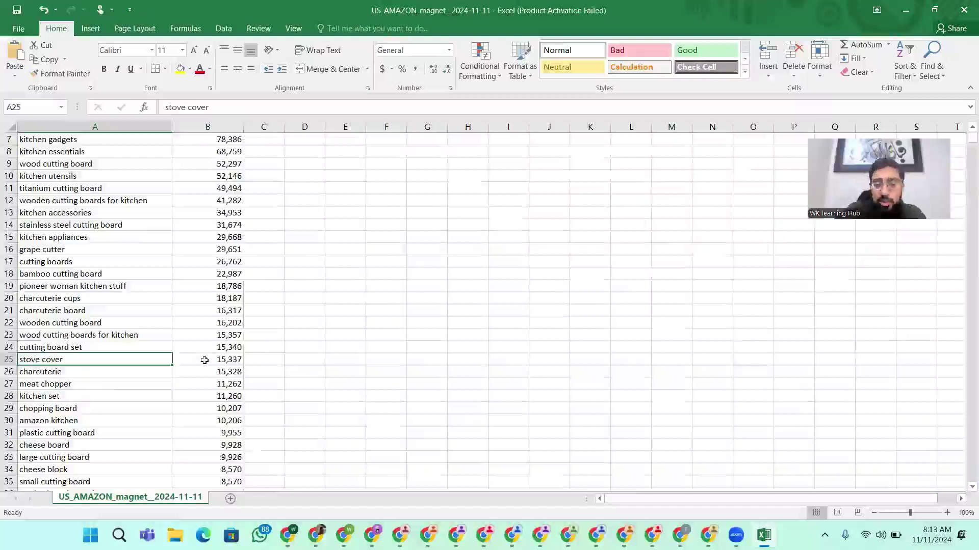
pyautogui.hotkey('ctrl', '-')
pyautogui.press('r')
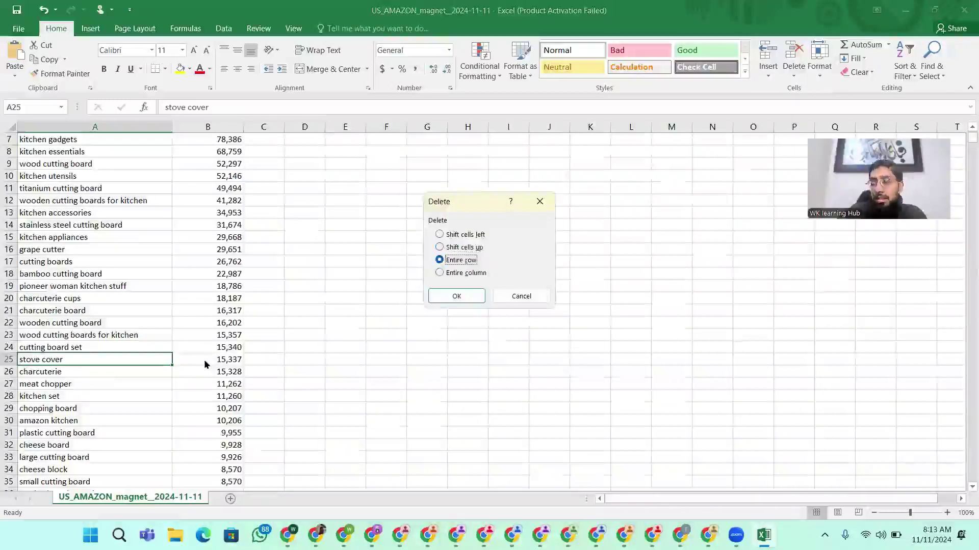
pyautogui.press('Return')
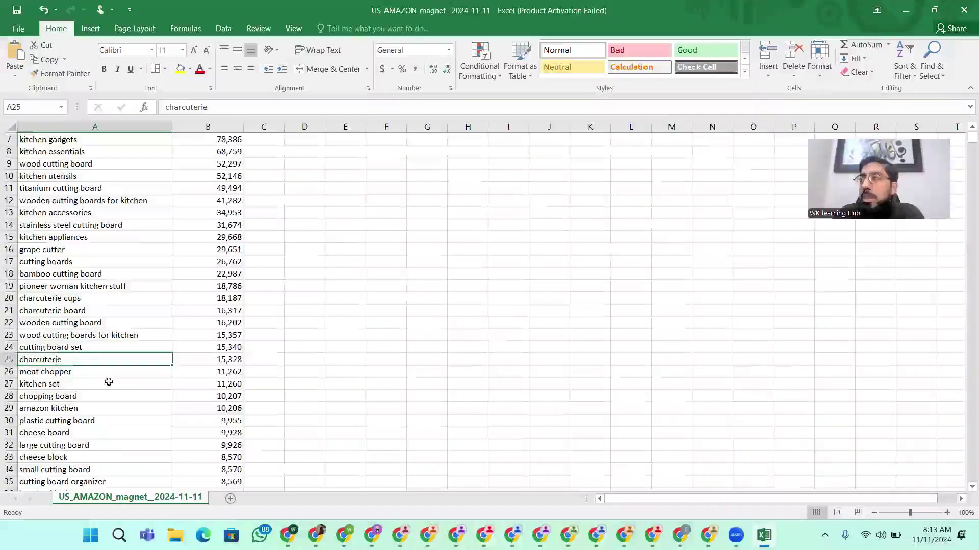
# Delete the entire row of the keyword "meat chopper" along with its search volume
pyautogui.moveTo(107, 372); pyautogui.dragTo(221, 374)
pyautogui.hotkey('ctrl', '-')
pyautogui.press('r')
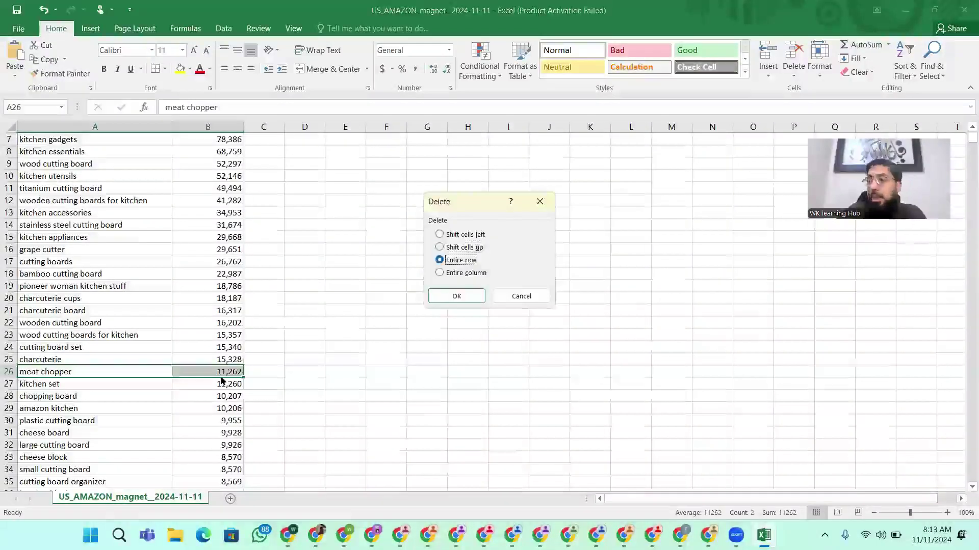
pyautogui.press('Return')
# Delete the entire row of the keyword "cheese board"
pyautogui.scroll(-1, 142, 393)
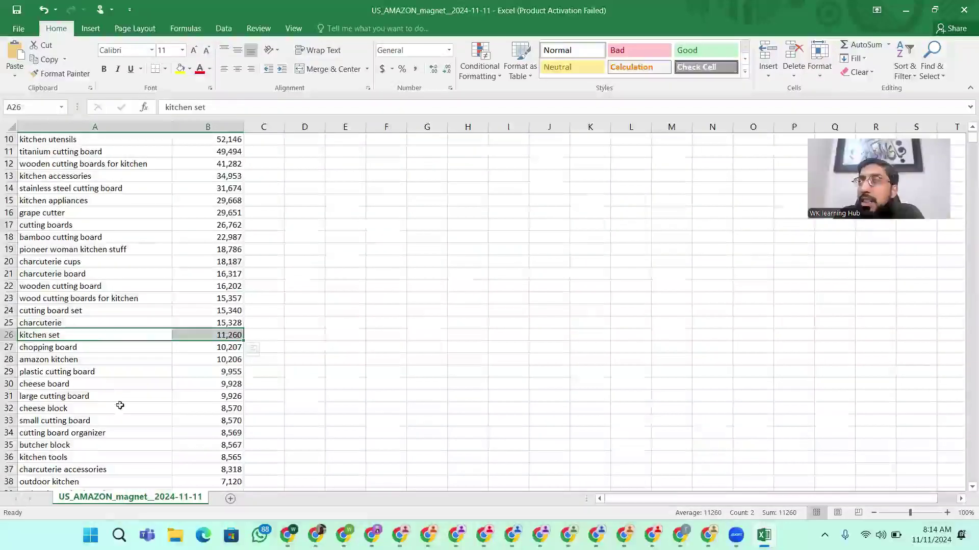
pyautogui.click(97, 385)
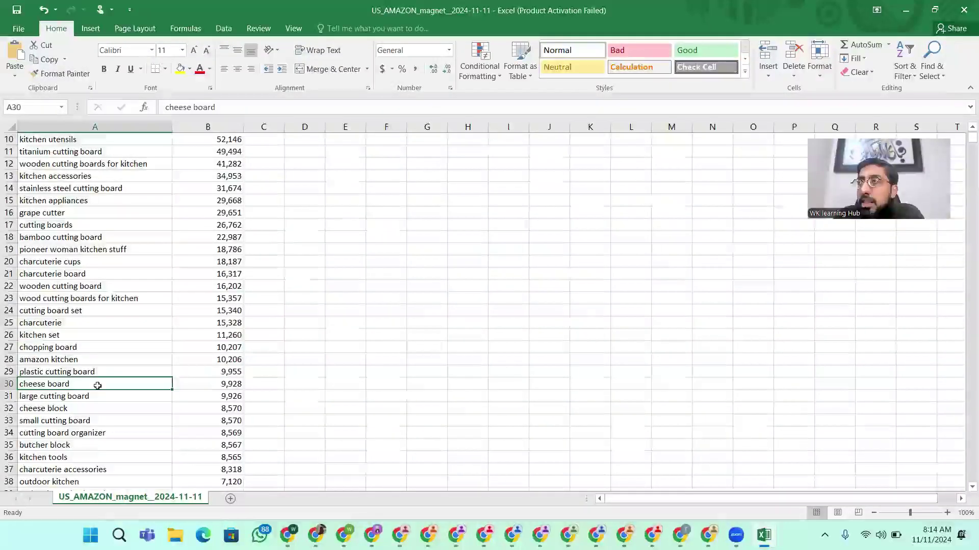
pyautogui.hotkey('ctrl', '-')
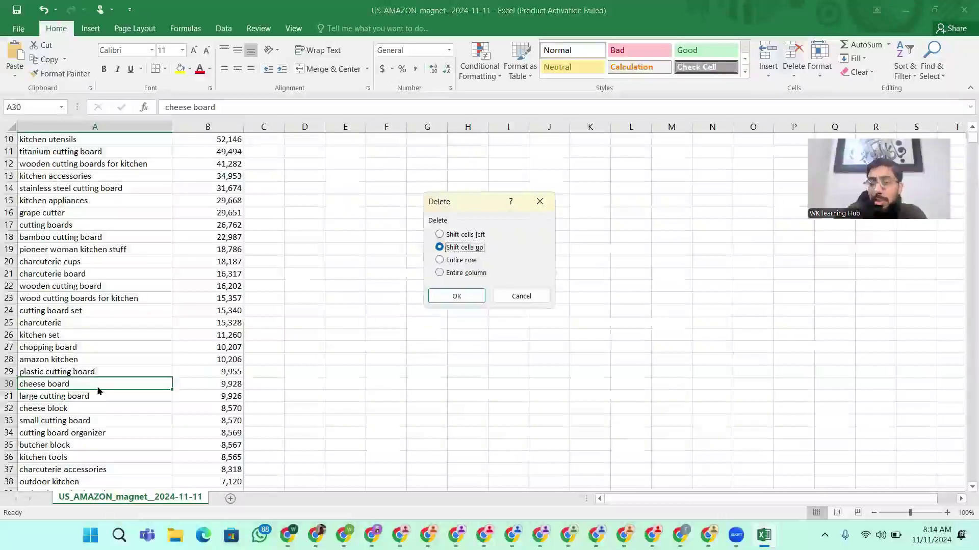
pyautogui.press('Return')
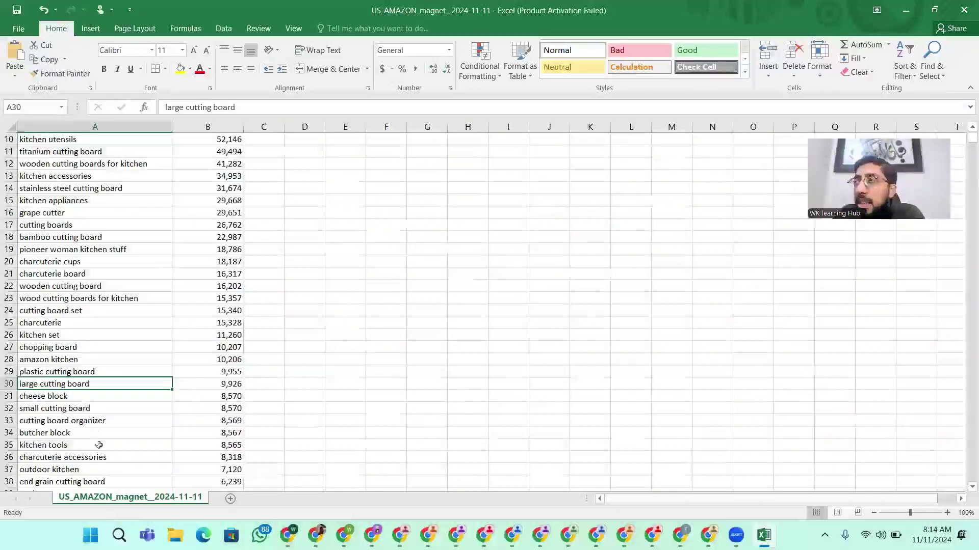
# Remove the keyword "butcher block" and its search volume from the list, closing the gap
pyautogui.scroll(-1, 98, 445)
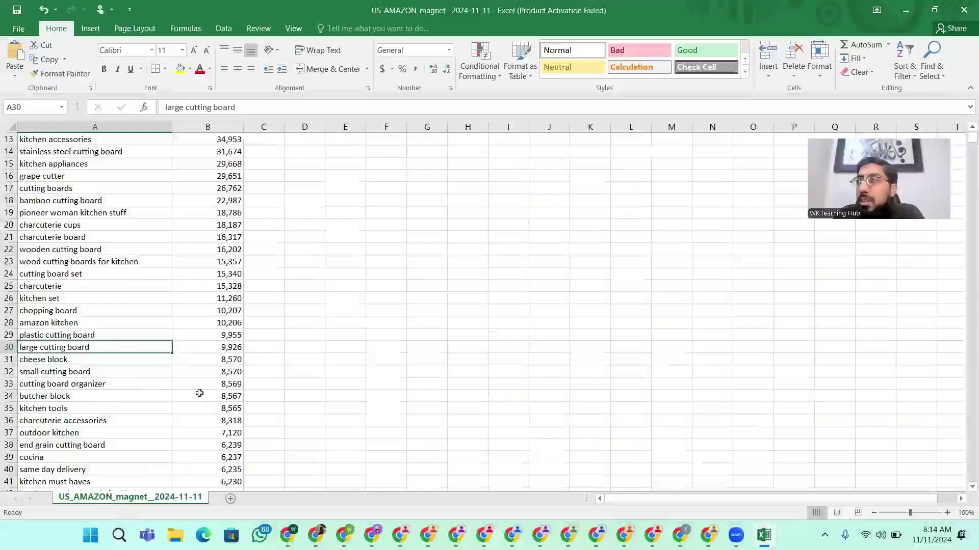
pyautogui.scroll(-1, 83, 409)
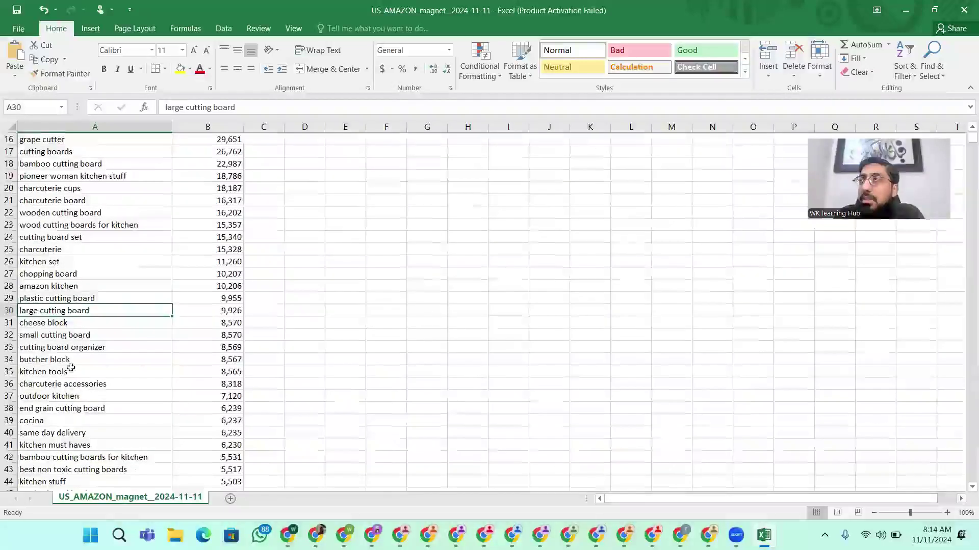
pyautogui.moveTo(71, 360); pyautogui.dragTo(215, 360)
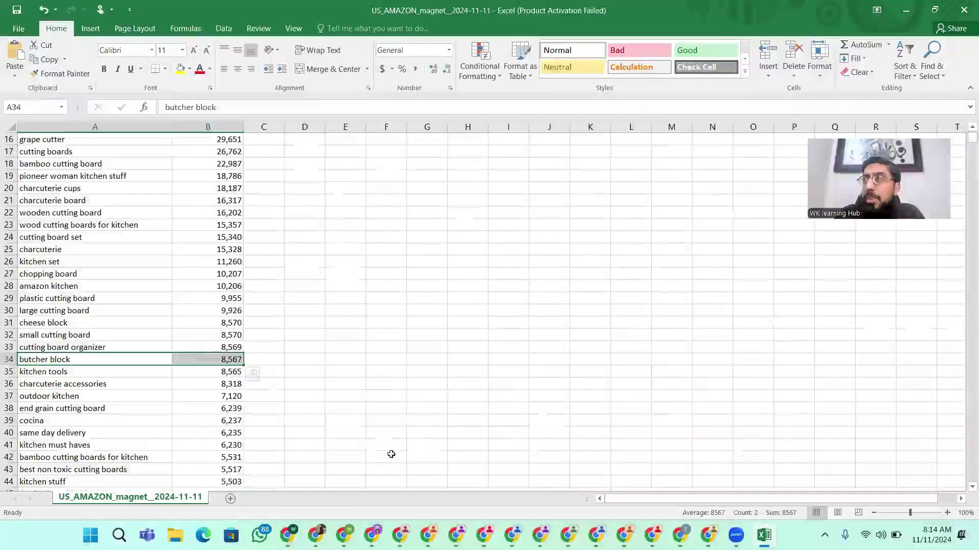
pyautogui.hotkey('ctrl', '-')
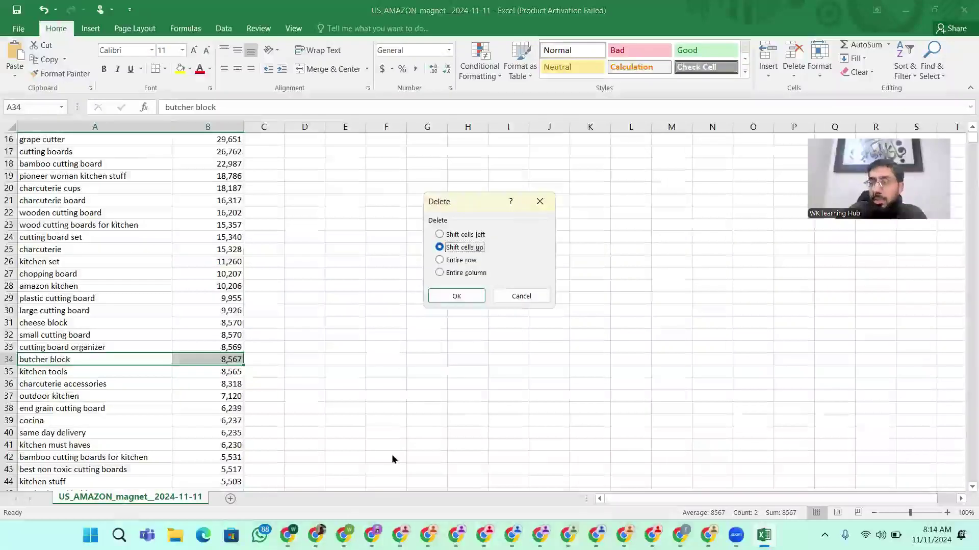
pyautogui.press('Return')
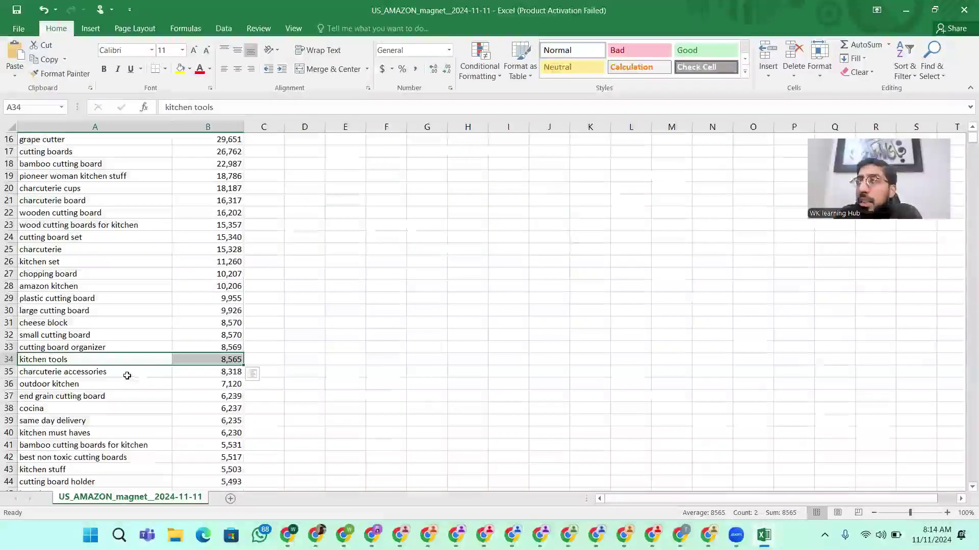
# Clear all keywords and search volumes from "outdoor kitchen" to the end of the list, keeping "charcuterie accessories" as the last entry
pyautogui.moveTo(127, 386); pyautogui.dragTo(237, 477)
pyautogui.press('Delete')
pyautogui.scroll(20, 203, 306)
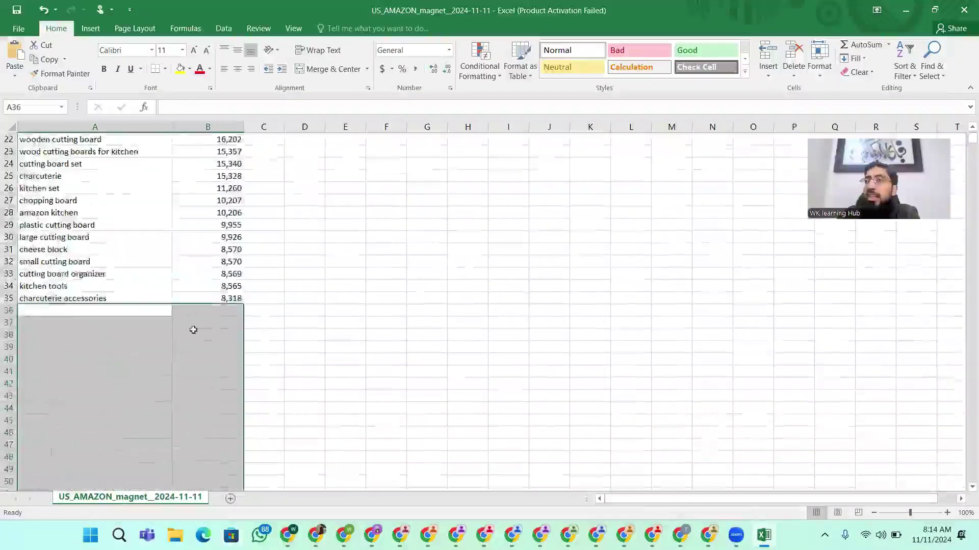
pyautogui.scroll(-3, 131, 430)
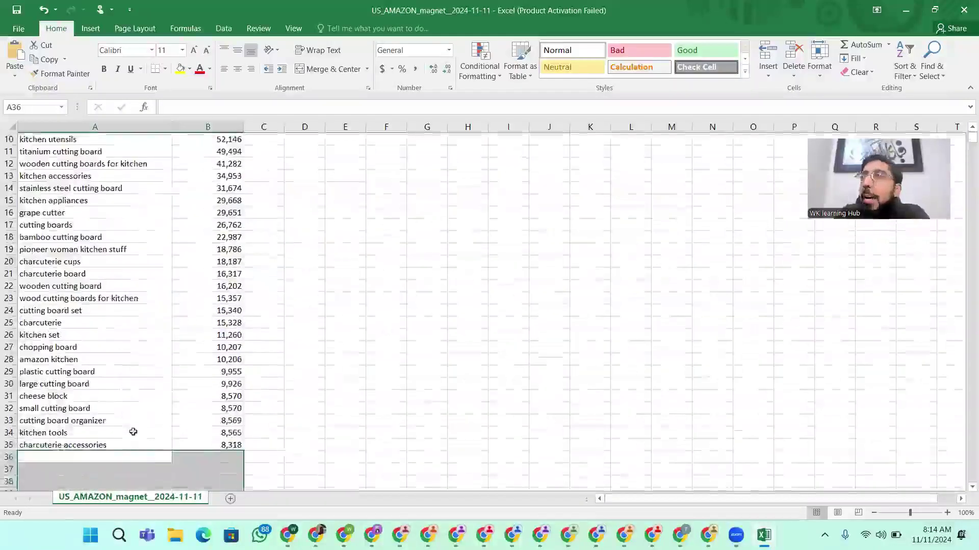
pyautogui.click(10, 445)
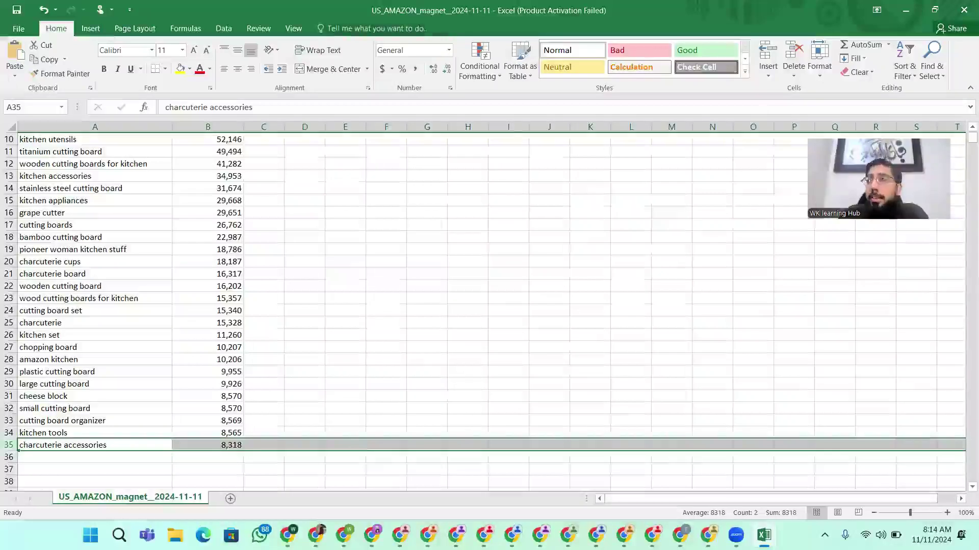
# Switch to Chrome and close the "charcuterie boards" search tab and the Amazon tab beside it, keeping the "chopping board" results
pyautogui.click(371, 536)
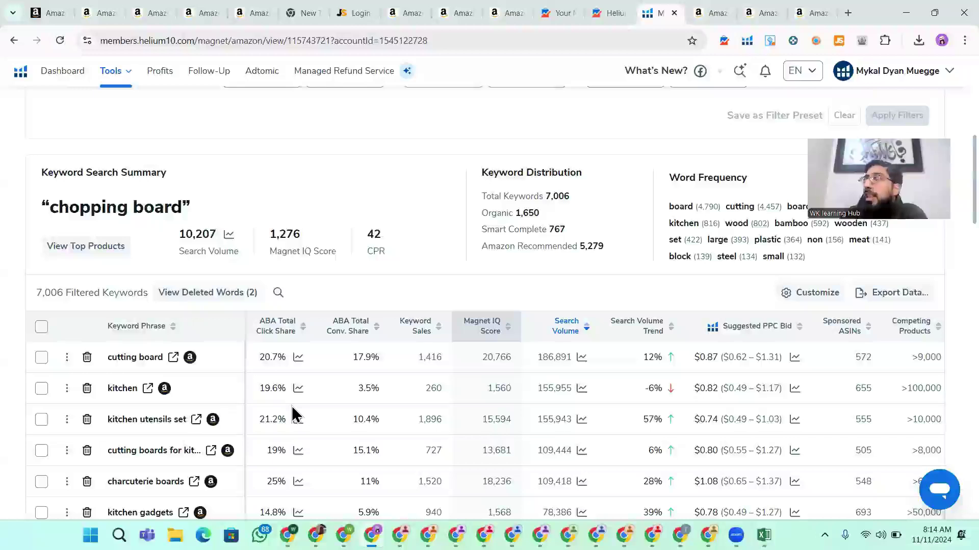
pyautogui.click(716, 12)
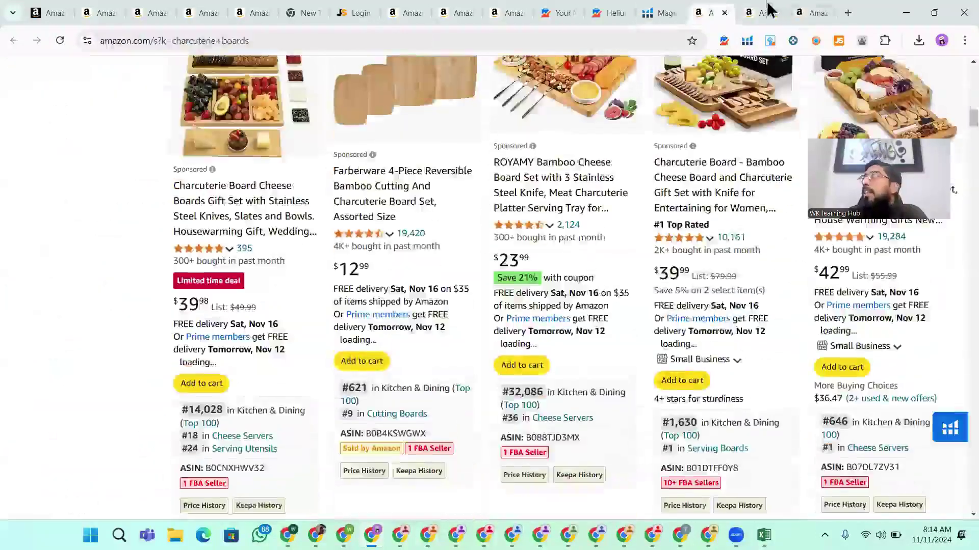
pyautogui.click(761, 12)
pyautogui.click(812, 12)
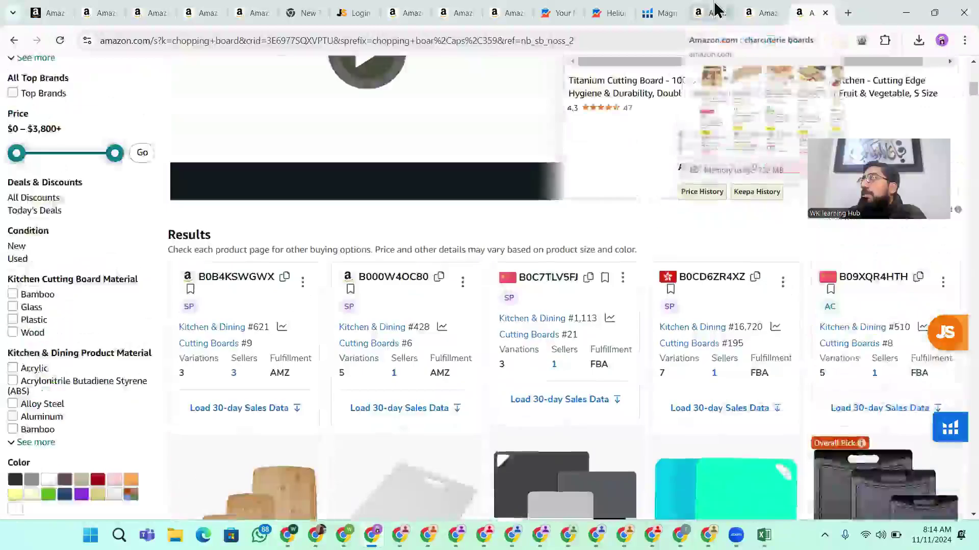
pyautogui.click(719, 10)
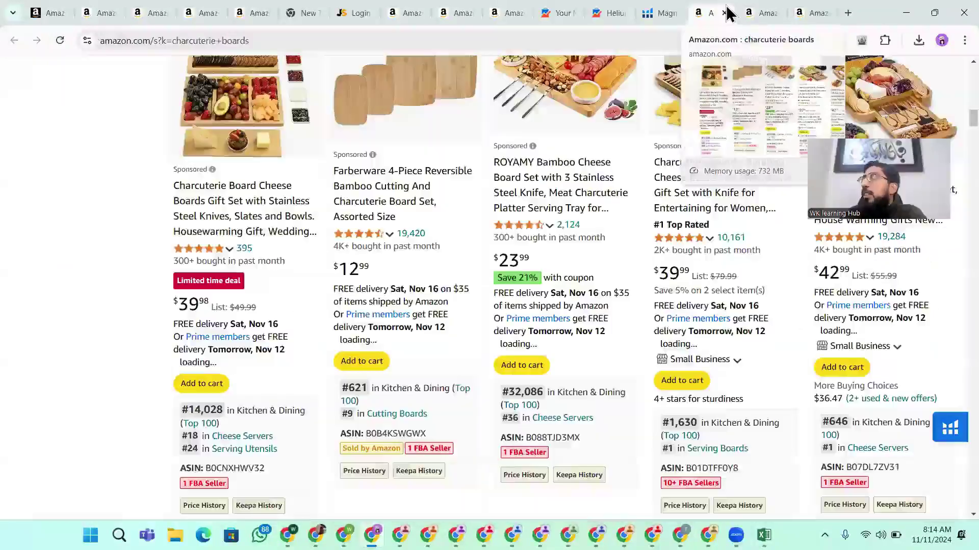
pyautogui.click(724, 13)
pyautogui.click(724, 13)
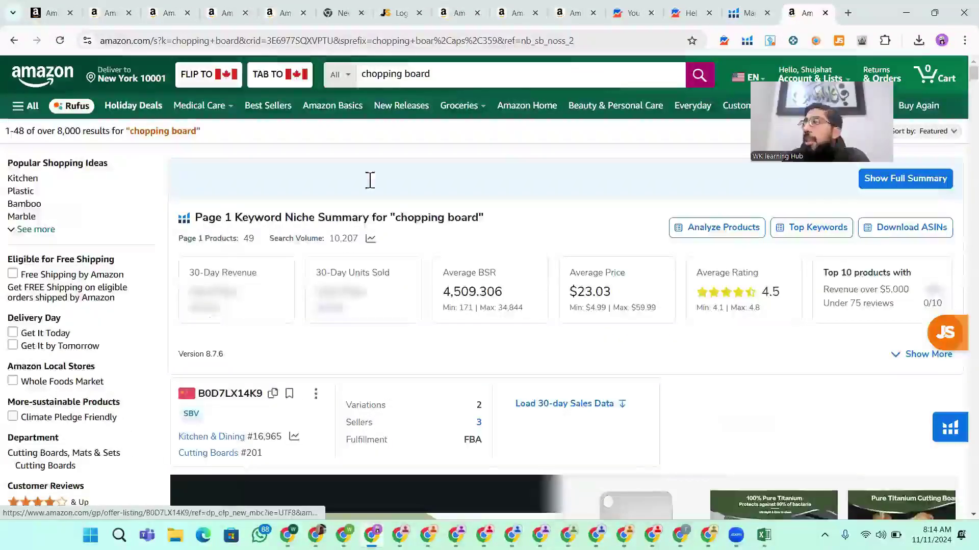
# Open the dark grey "Extra Large Cutting Boards, Plastic Cutting Boards for Kitchen (Set of 3)" listing in a new tab
pyautogui.scroll(-10, 370, 180)
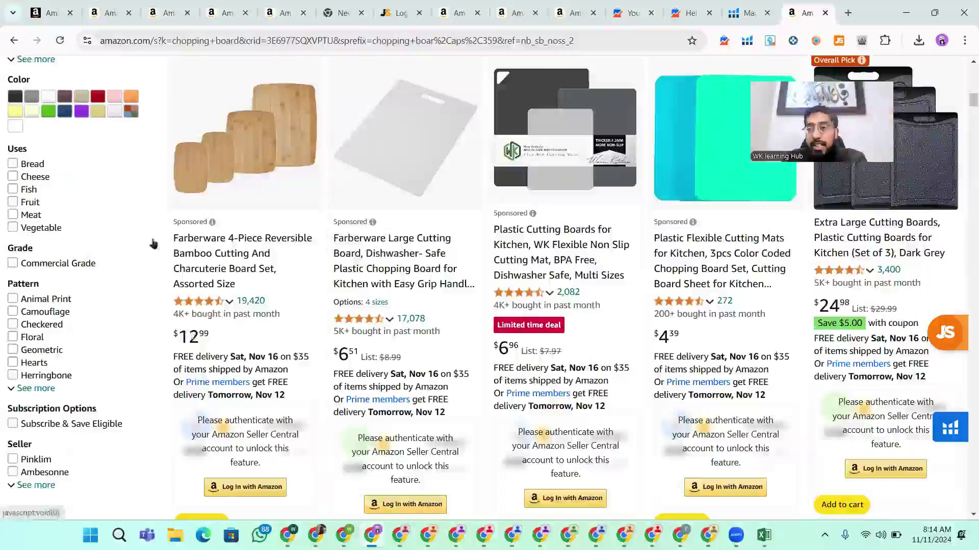
pyautogui.moveTo(213, 239)
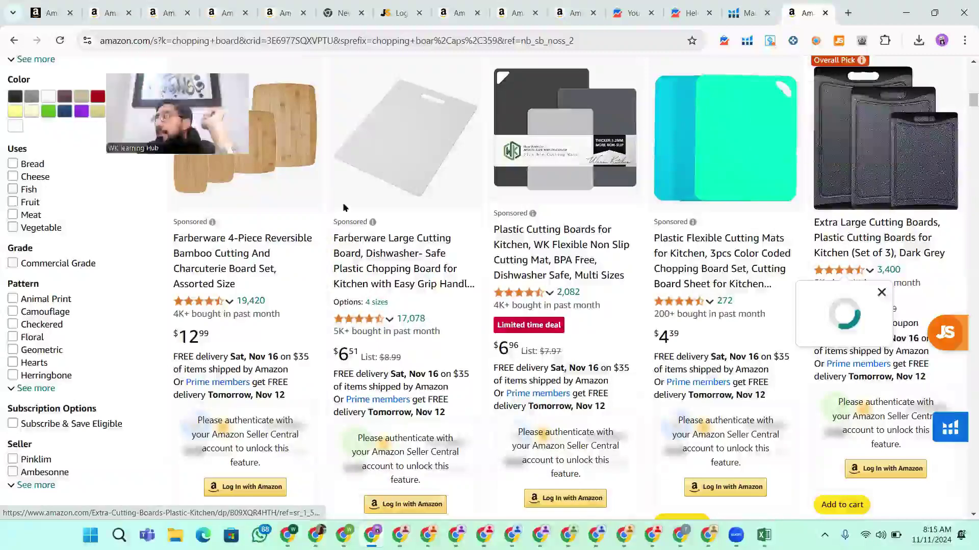
pyautogui.scroll(-1, 854, 242)
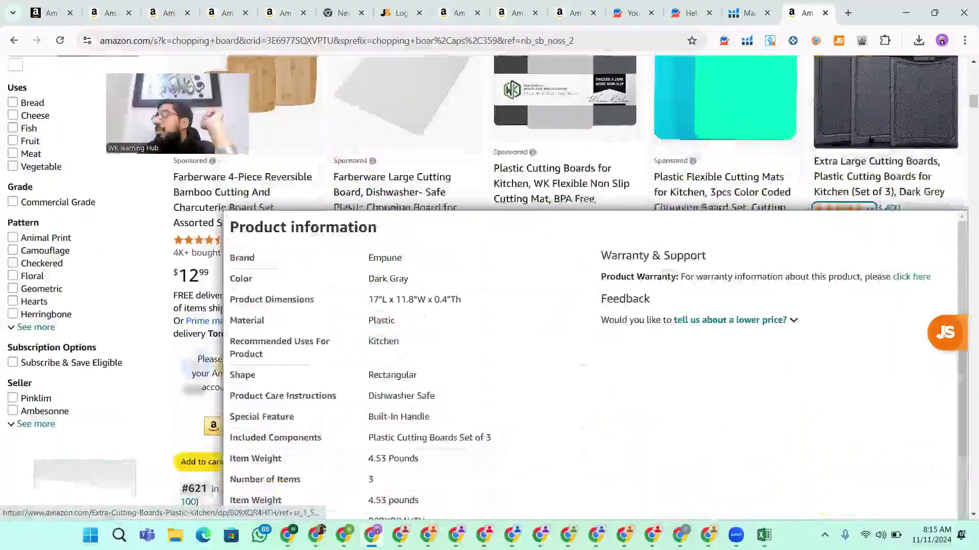
pyautogui.rightClick(850, 174)
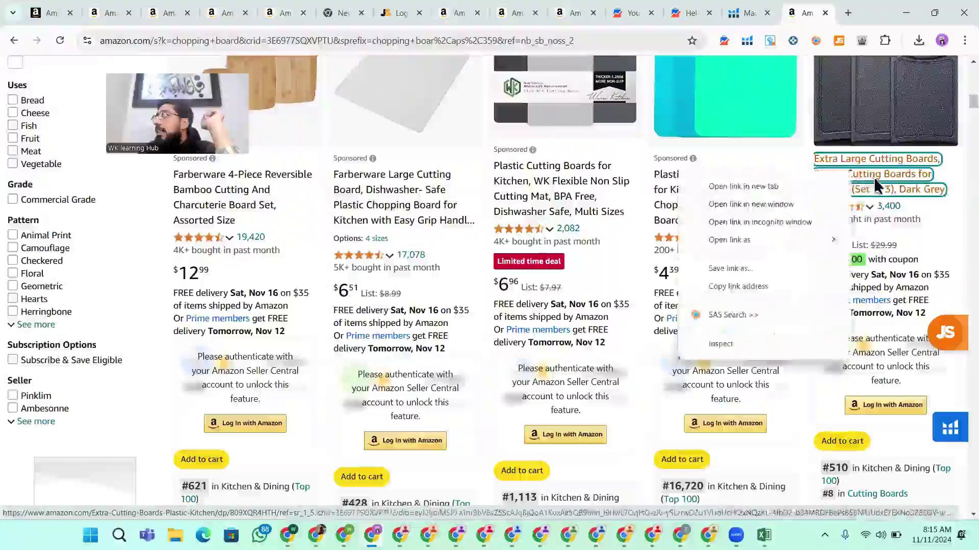
pyautogui.click(803, 183)
# Open the Kikcoin "Extra Large Bamboo Cutting Boards, (Set of 3)" listing in a new tab
pyautogui.scroll(-8, 300, 319)
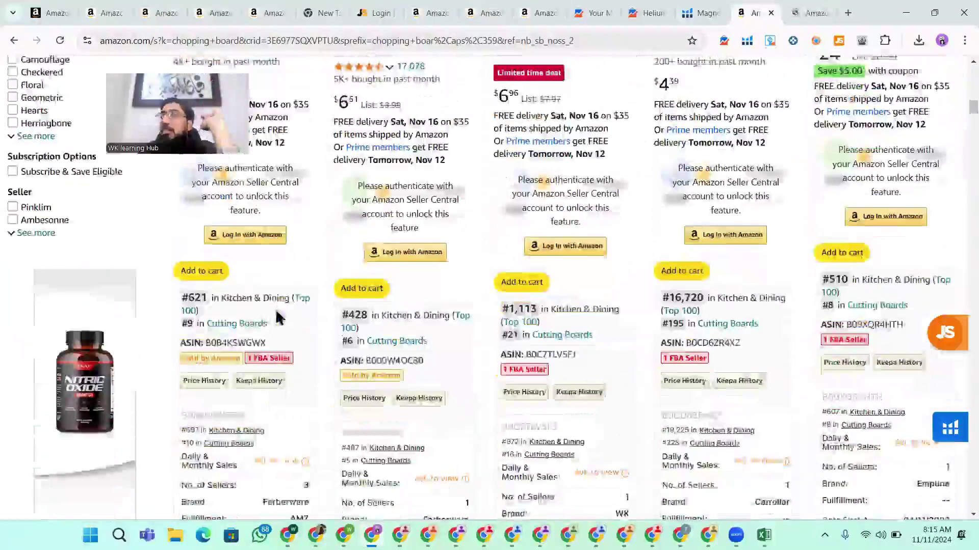
pyautogui.scroll(-8, 300, 320)
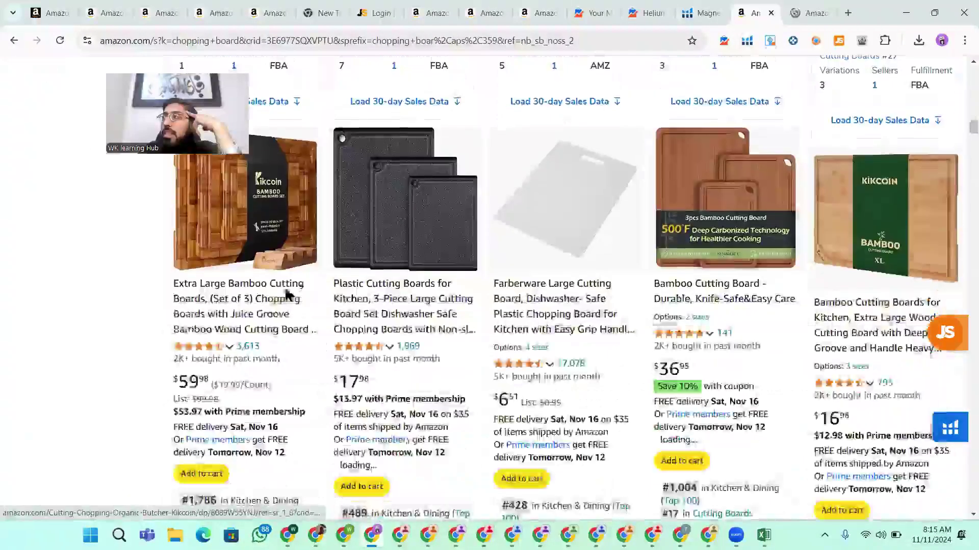
pyautogui.rightClick(247, 311)
pyautogui.click(262, 319)
# Open the "Plastic Cutting Boards for Kitchen, 3-Piece Large Cutting Board Set" listing in a new tab and view the Kikcoin bamboo set's page
pyautogui.rightClick(395, 306)
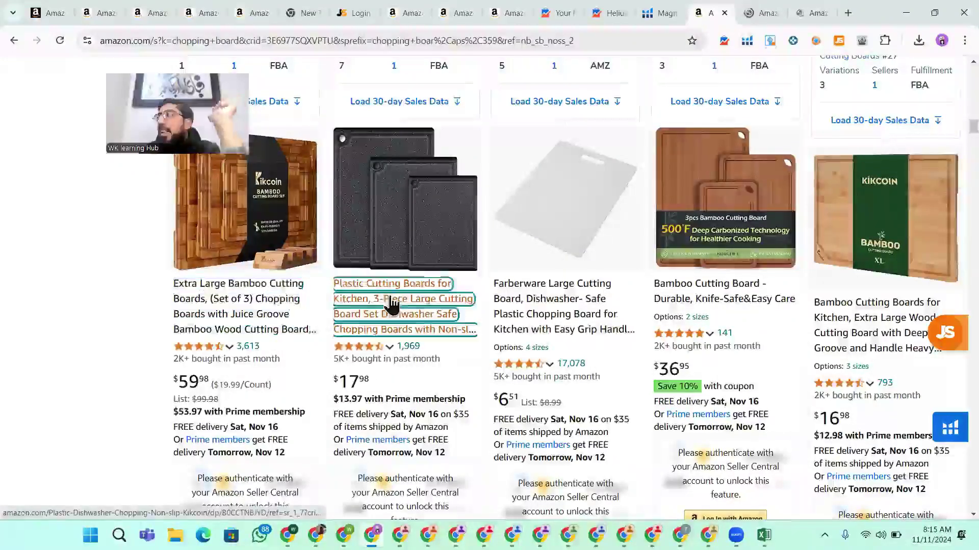
pyautogui.click(418, 313)
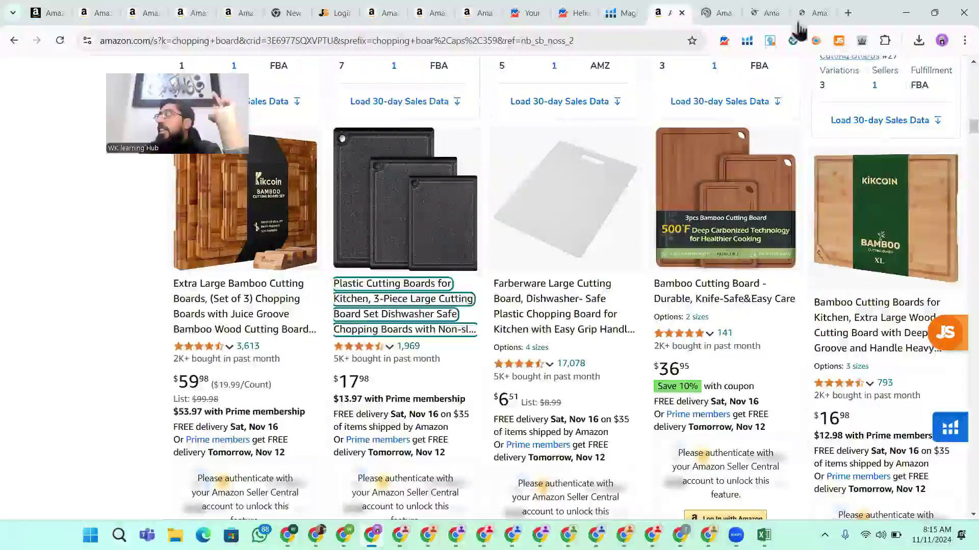
pyautogui.click(774, 14)
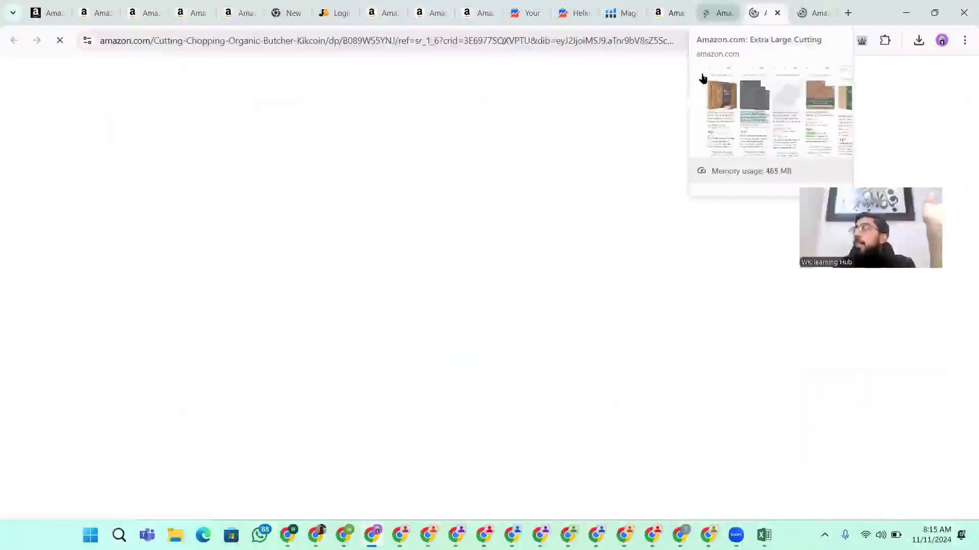
# Compare the opened dark grey plastic, Kikcoin bamboo and Kikcoin plastic cutting board listings, checking their prices, ratings and variants
pyautogui.click(718, 13)
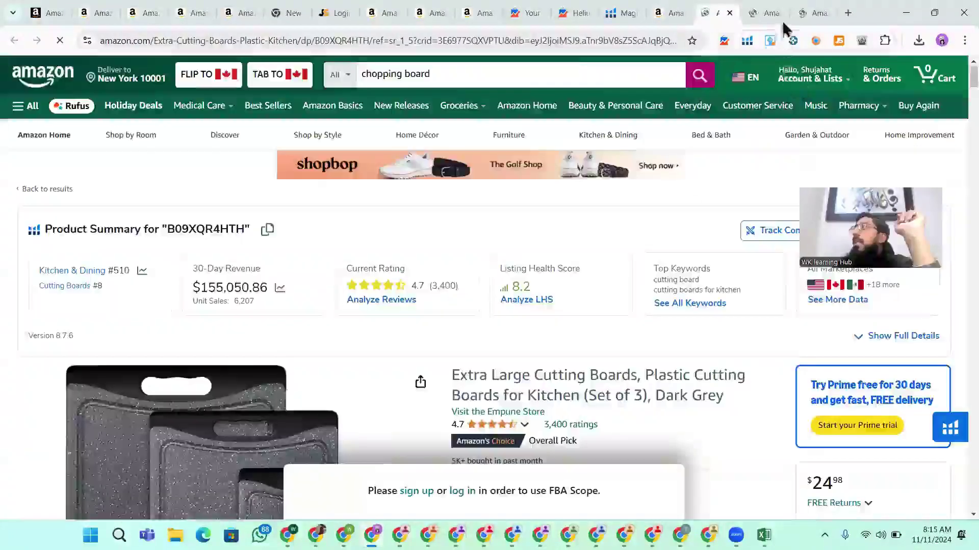
pyautogui.click(805, 11)
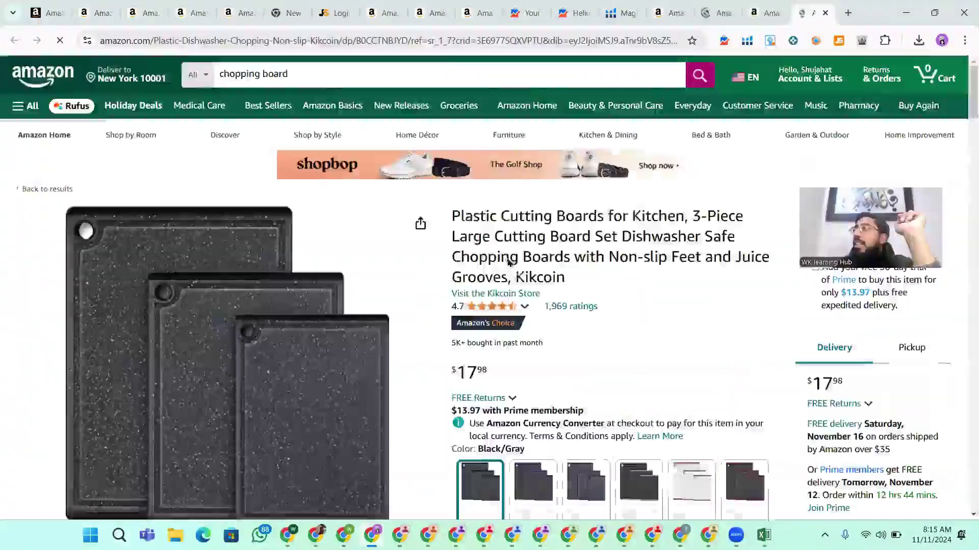
pyautogui.scroll(-1, 510, 265)
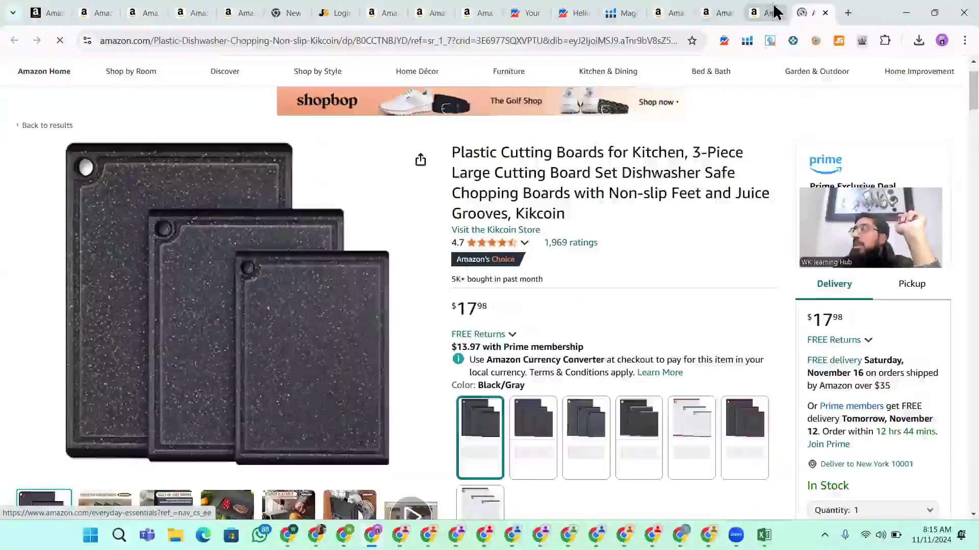
pyautogui.click(774, 11)
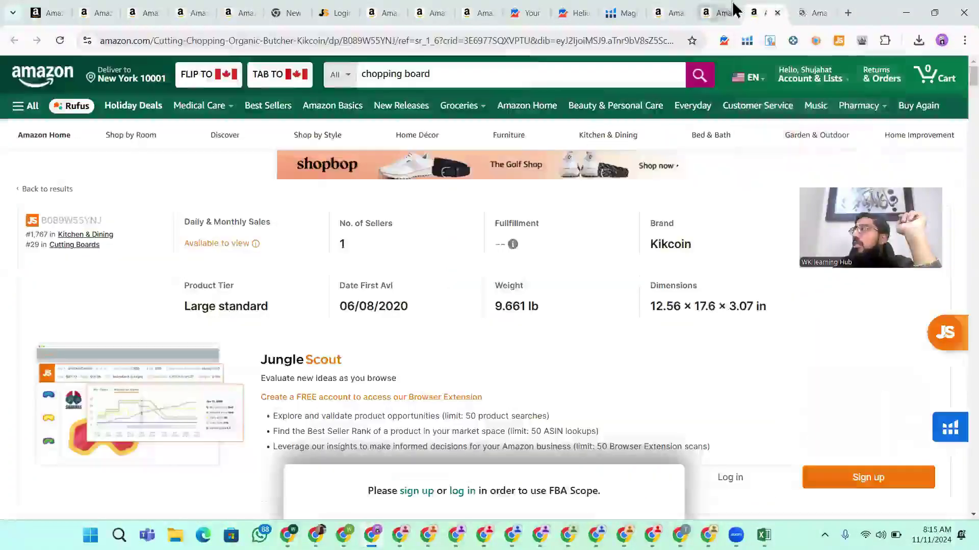
pyautogui.click(729, 6)
pyautogui.scroll(-10, 595, 360)
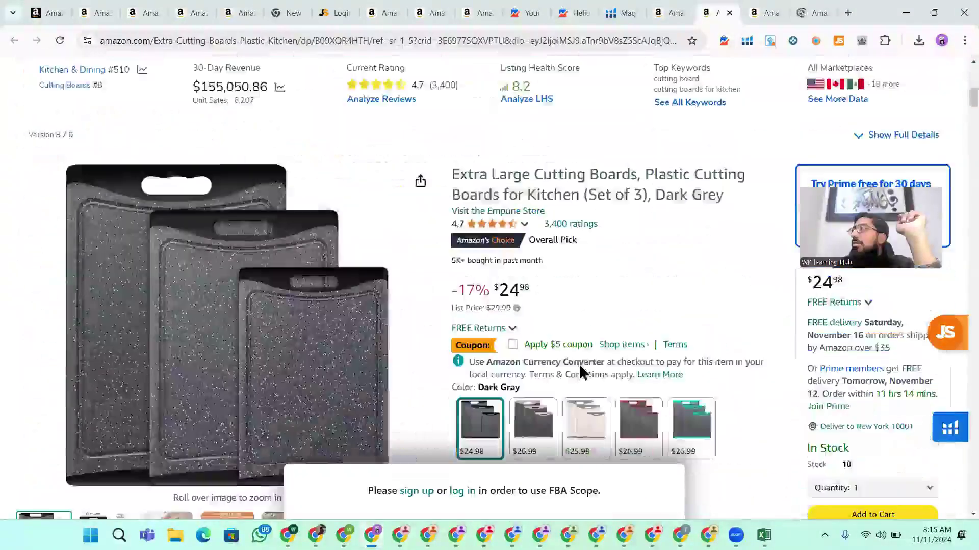
pyautogui.scroll(-3, 563, 279)
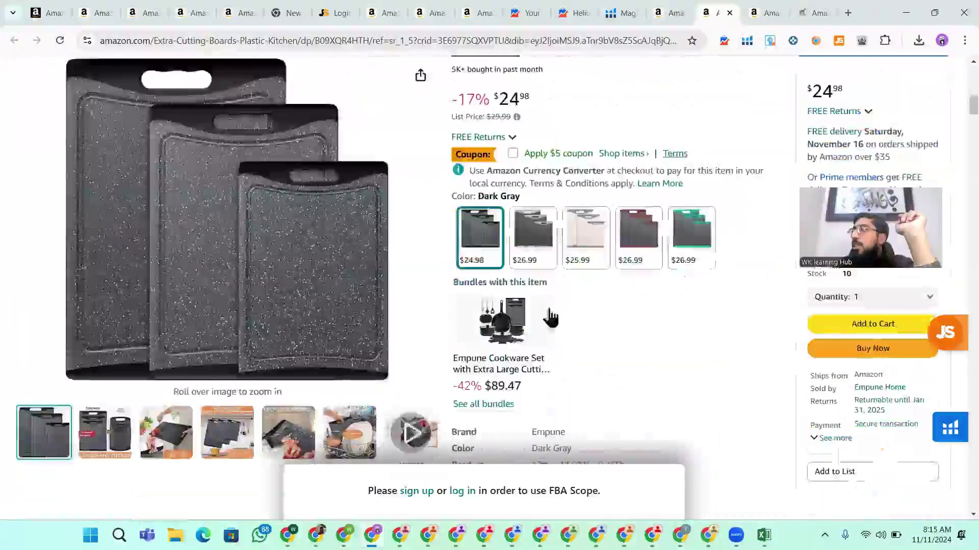
pyautogui.scroll(5, 544, 273)
pyautogui.click(813, 11)
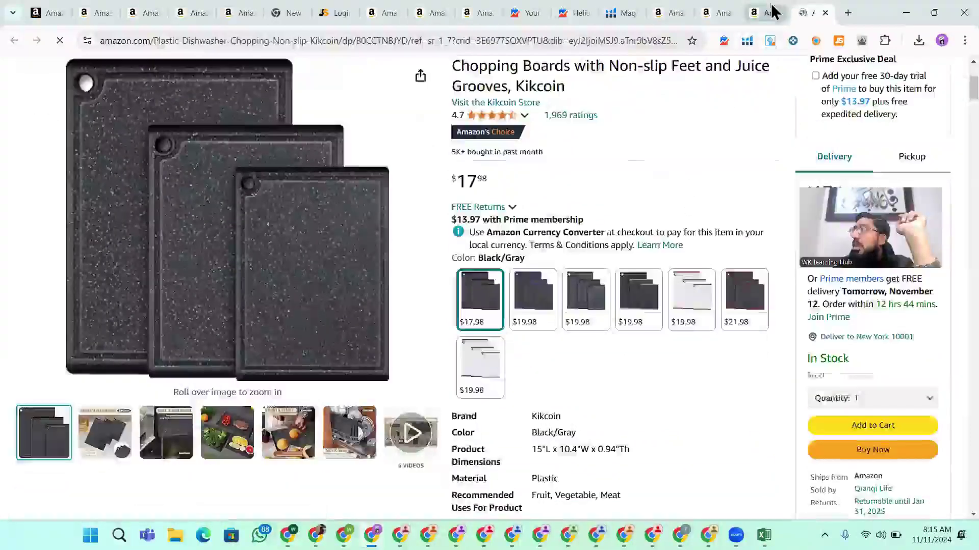
pyautogui.click(767, 11)
pyautogui.click(659, 11)
# Copy the ASIN B09XQR4HTH from the web address of the dark grey Extra Large Cutting Boards listing
pyautogui.click(716, 12)
pyautogui.scroll(-3, 510, 267)
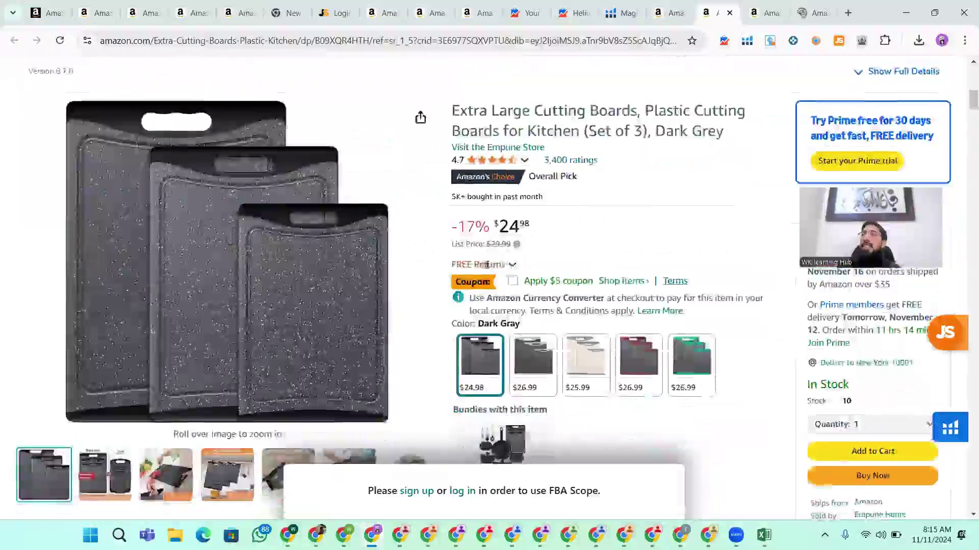
pyautogui.scroll(5, 92, 192)
pyautogui.scroll(5, 331, 117)
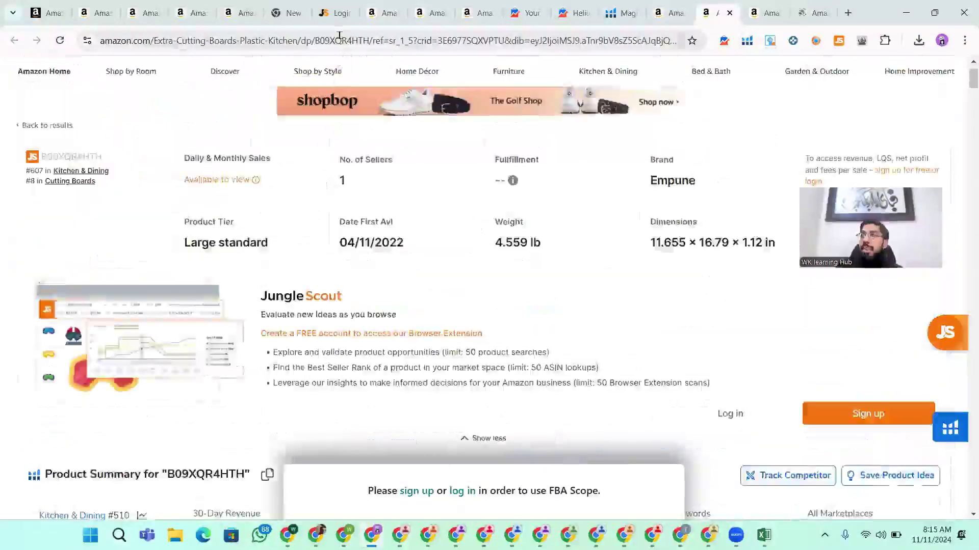
pyautogui.doubleClick(342, 40)
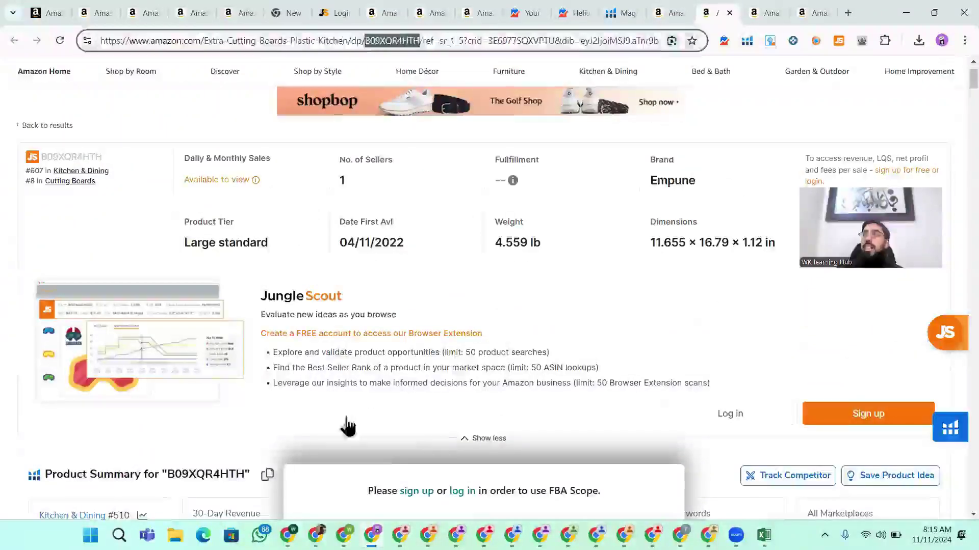
pyautogui.rightClick(372, 35)
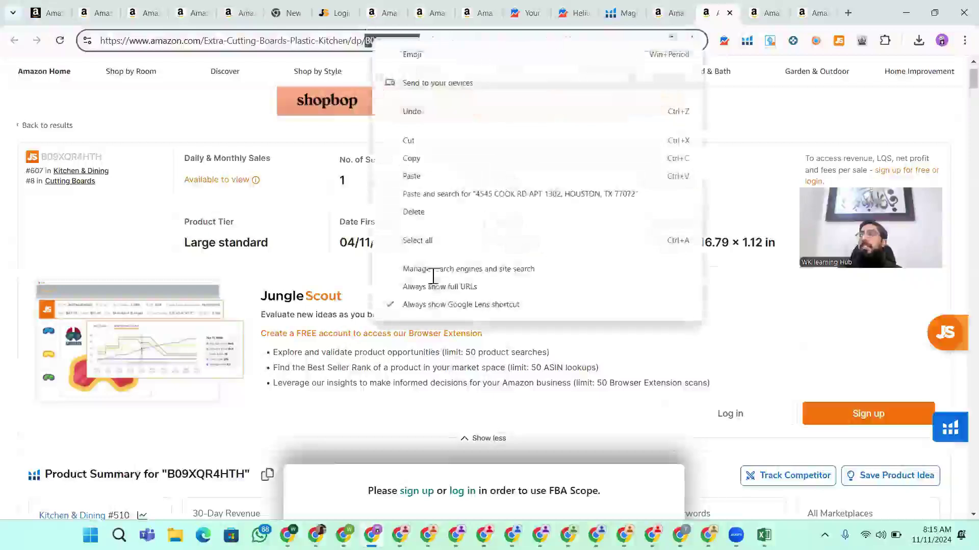
pyautogui.click(447, 156)
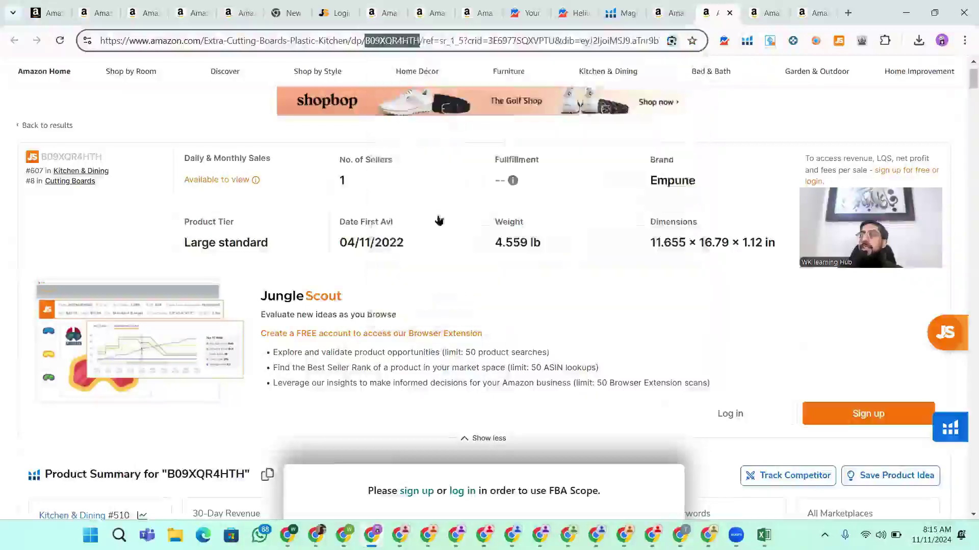
# Return to Helium 10 and open the Cerebro reverse product lookup tool
pyautogui.click(618, 15)
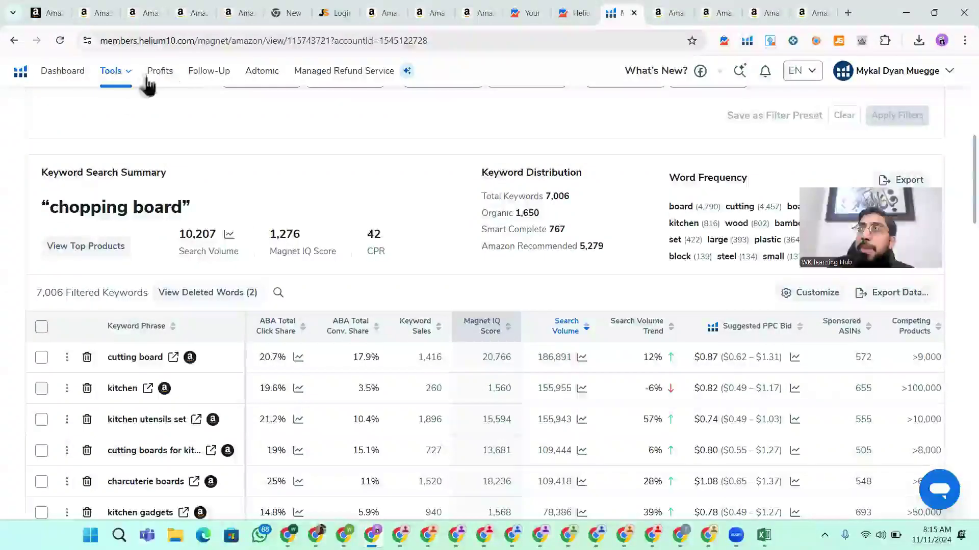
pyautogui.click(122, 71)
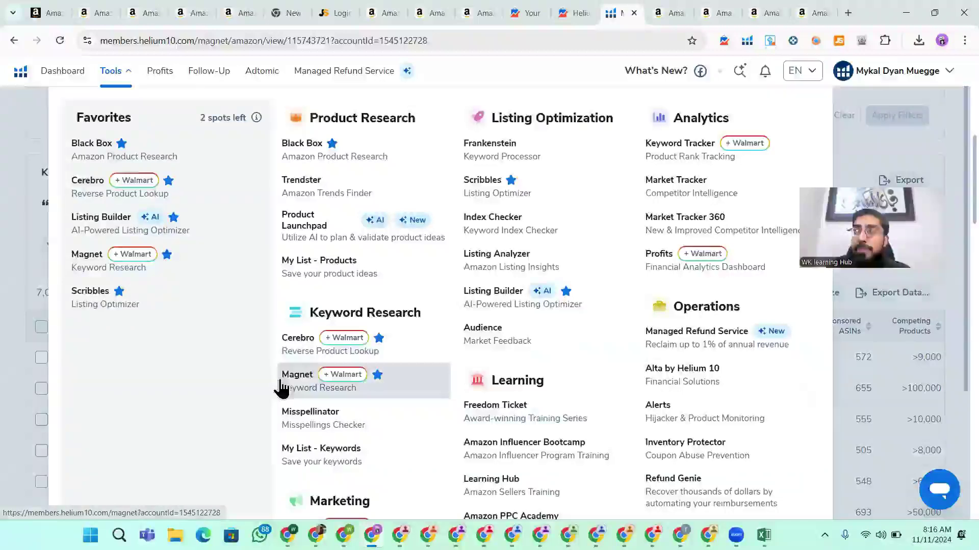
pyautogui.click(309, 353)
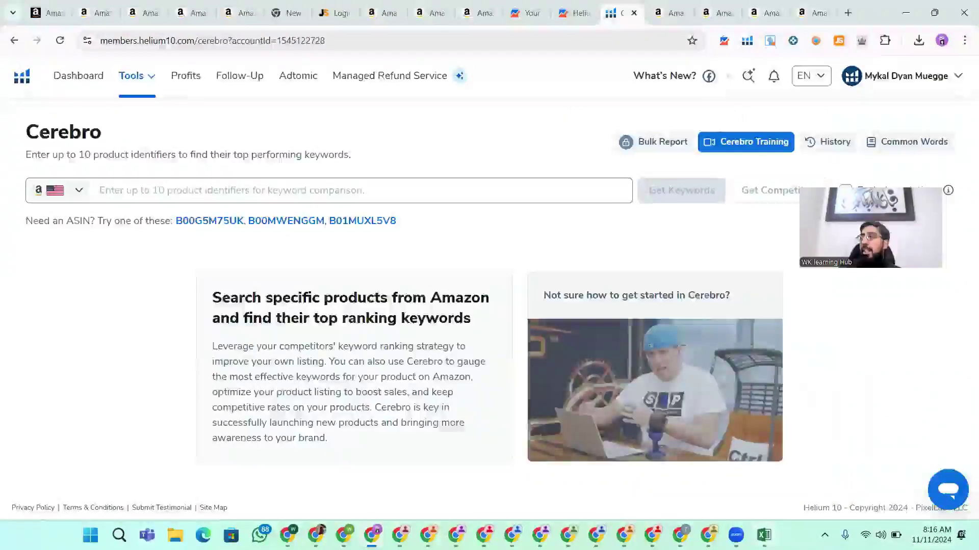
# Switch to the Excel keyword sheet, paste the ASIN B09XQR4HTH into cell C10 and widen column C
pyautogui.hotkey('alt', 'Tab')
pyautogui.click(258, 138)
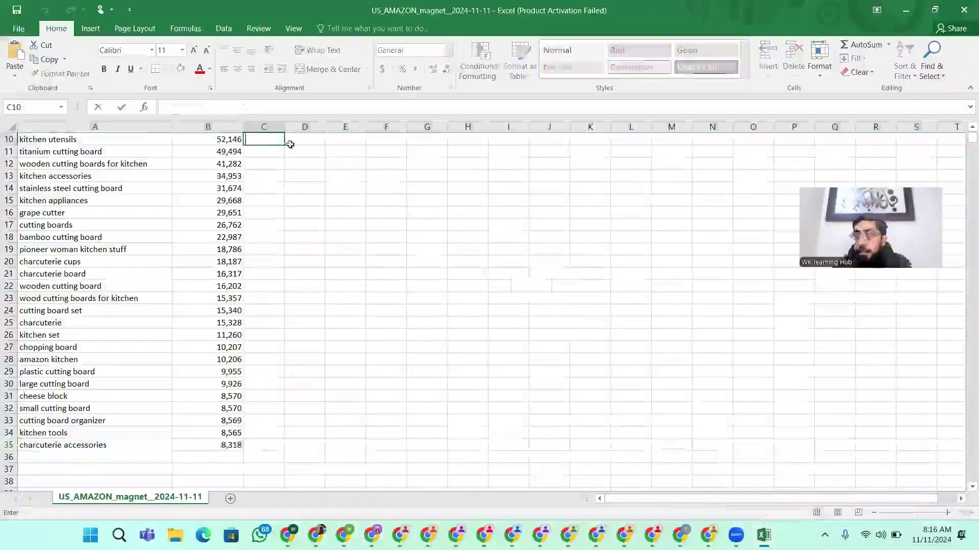
pyautogui.hotkey('ctrl', 'v')
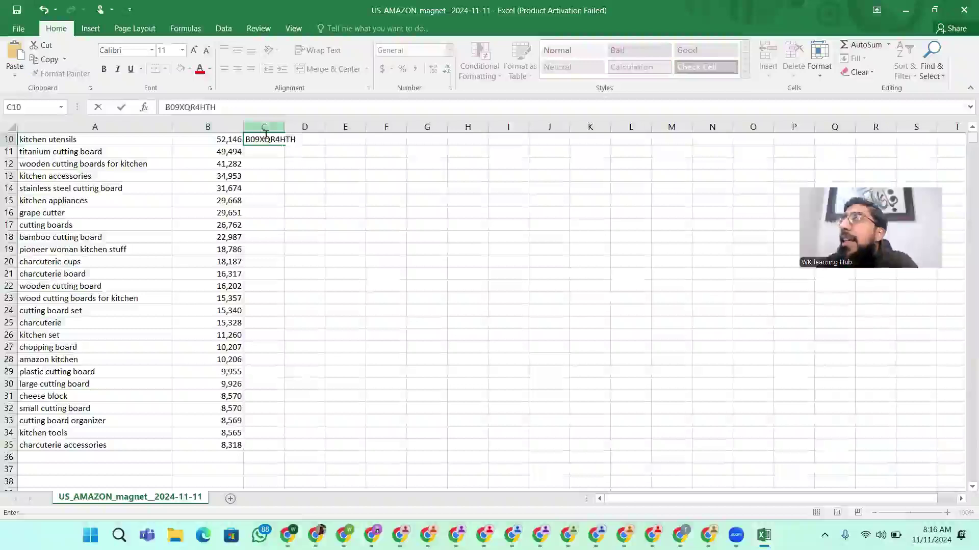
pyautogui.click(265, 127)
pyautogui.moveTo(284, 127); pyautogui.dragTo(349, 135)
pyautogui.click(373, 141)
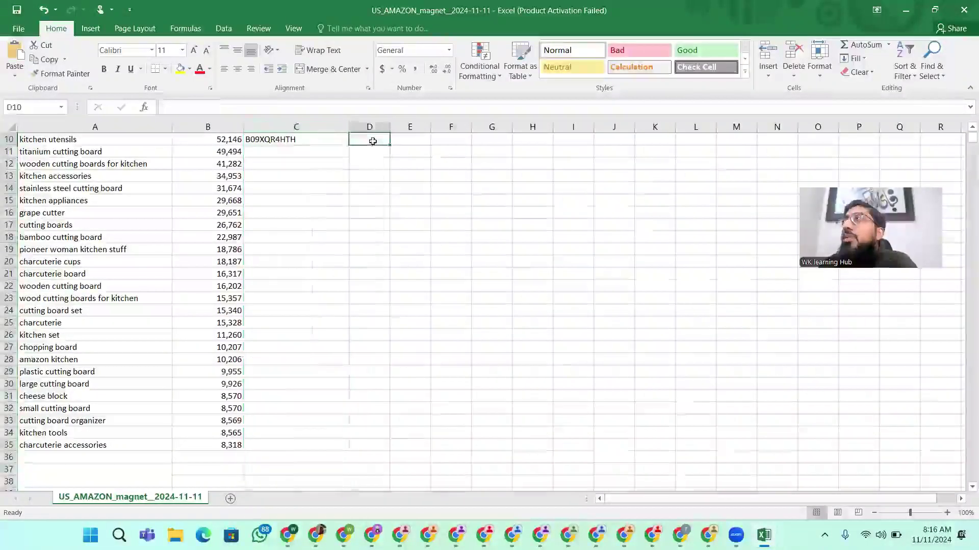
# Move the ASIN B09XQR4HTH from cell C10 to the header cell C1
pyautogui.scroll(3, 262, 196)
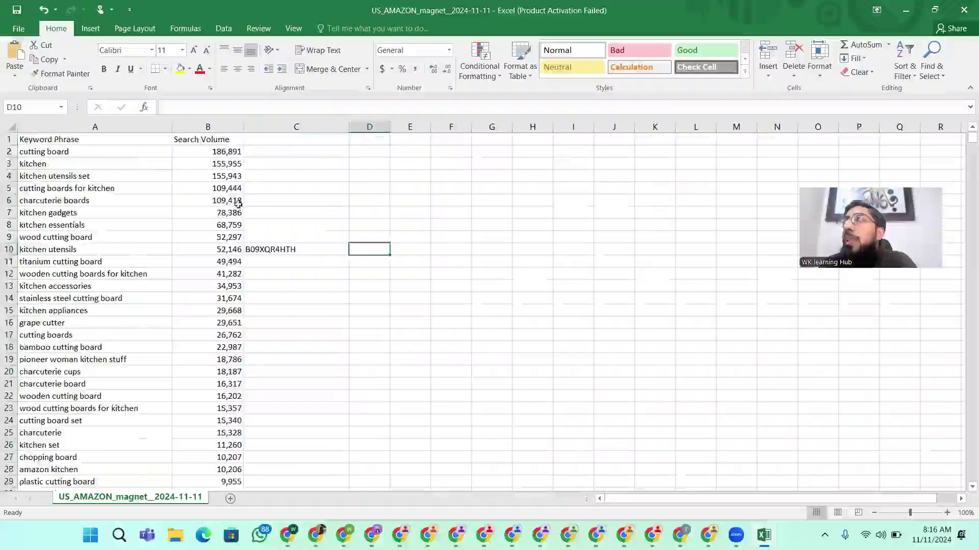
pyautogui.click(308, 249)
pyautogui.hotkey('ctrl', 'c')
pyautogui.click(299, 140)
pyautogui.hotkey('ctrl', 'v')
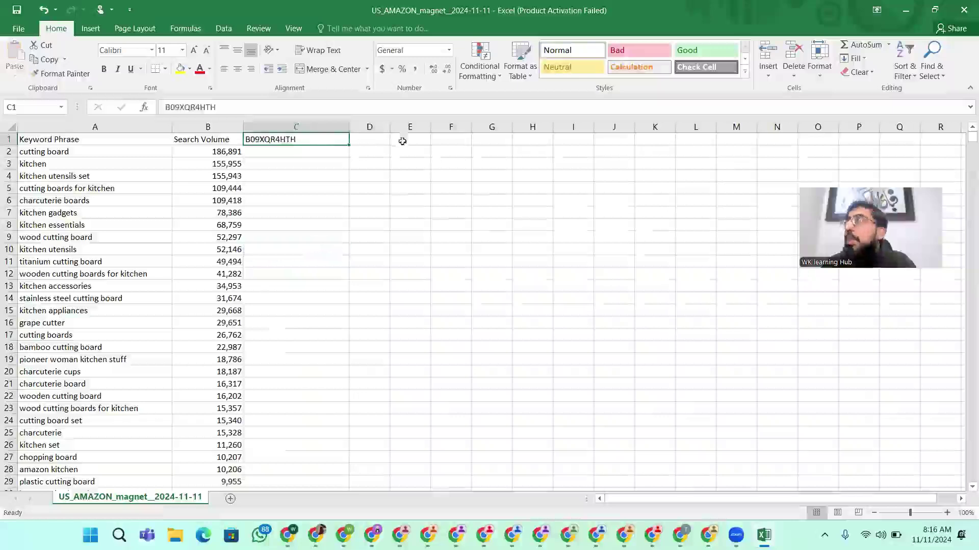
pyautogui.click(375, 137)
# Copy the "Search Volume" header from B1 into D1 and widen column D to fit it
pyautogui.click(232, 140)
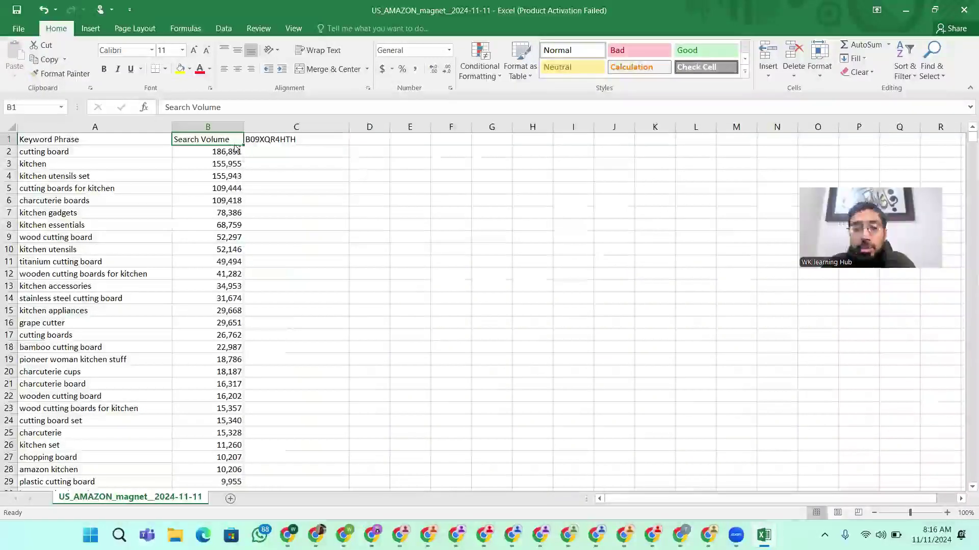
pyautogui.hotkey('ctrl', 'c')
pyautogui.click(363, 139)
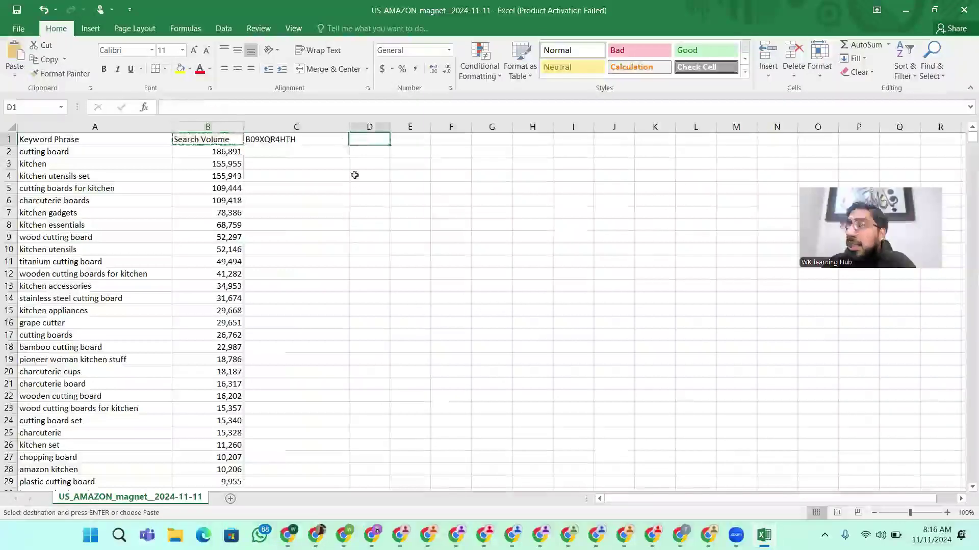
pyautogui.hotkey('ctrl', 'v')
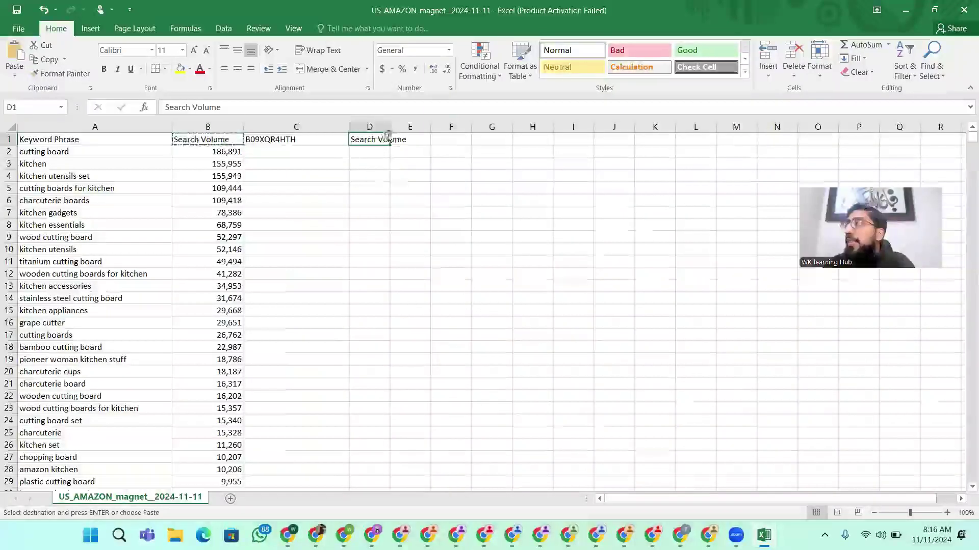
pyautogui.click(386, 127)
pyautogui.moveTo(389, 128); pyautogui.dragTo(421, 128)
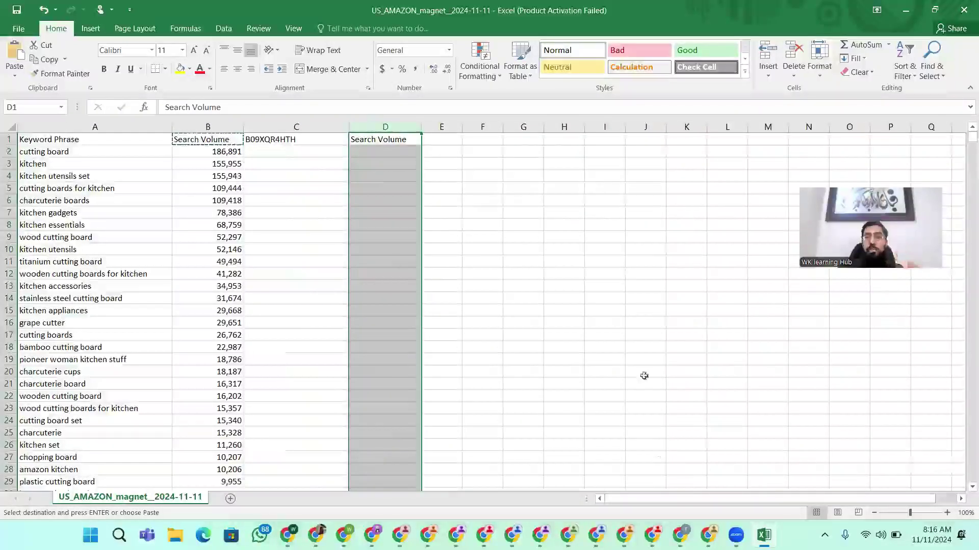
# Copy the ASIN from C1, switch to Chrome and run a Cerebro keyword search for B09XQR4HTH
pyautogui.click(334, 138)
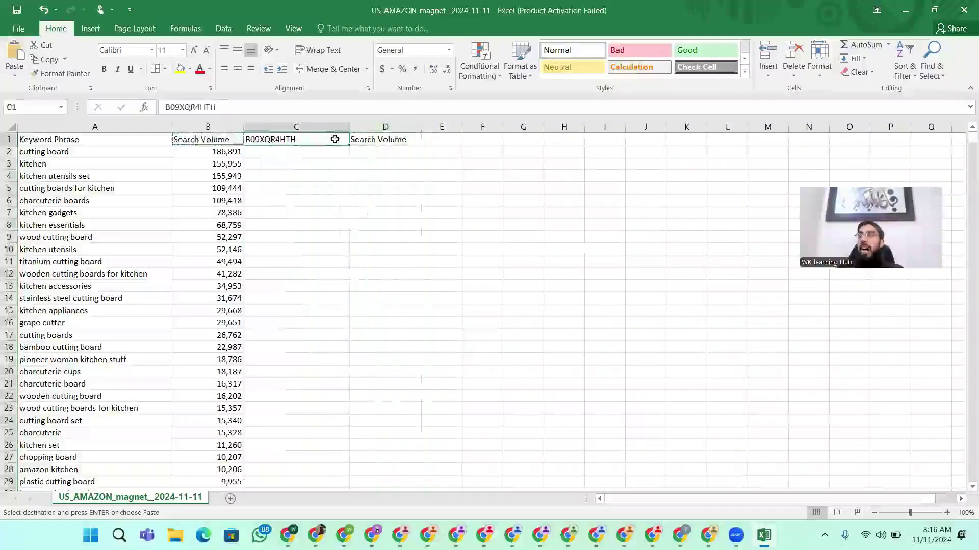
pyautogui.hotkey('ctrl', 'c')
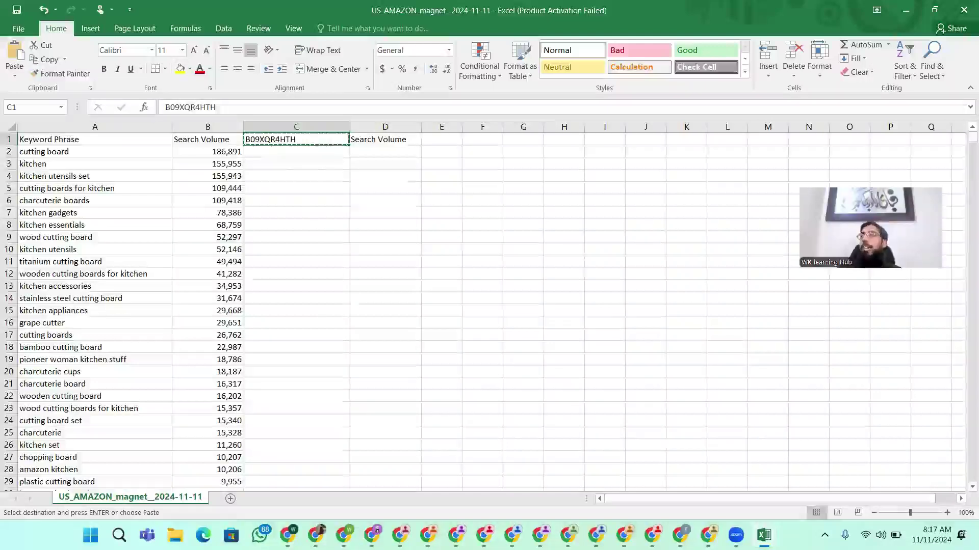
pyautogui.hotkey('alt', 'Tab')
pyautogui.click(180, 180)
pyautogui.hotkey('ctrl', 'v')
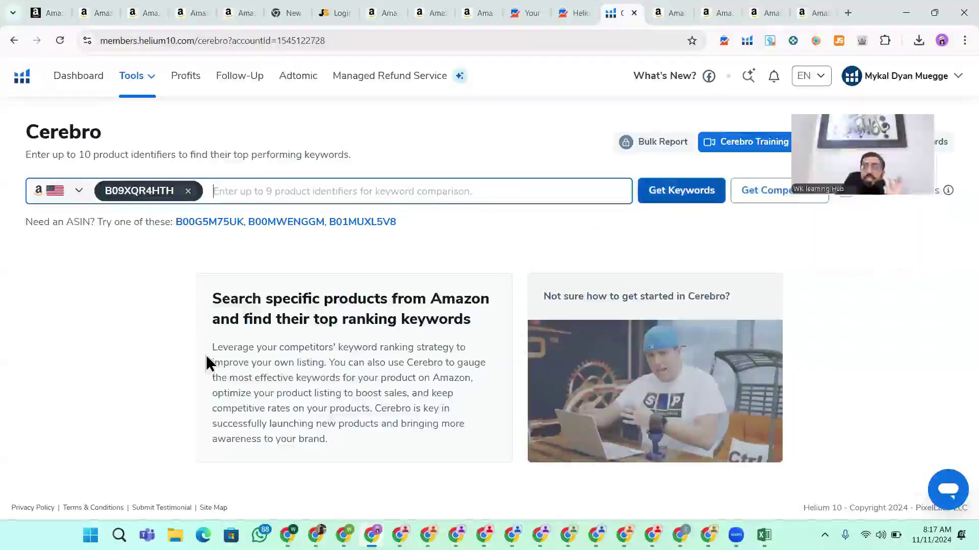
pyautogui.press('Return')
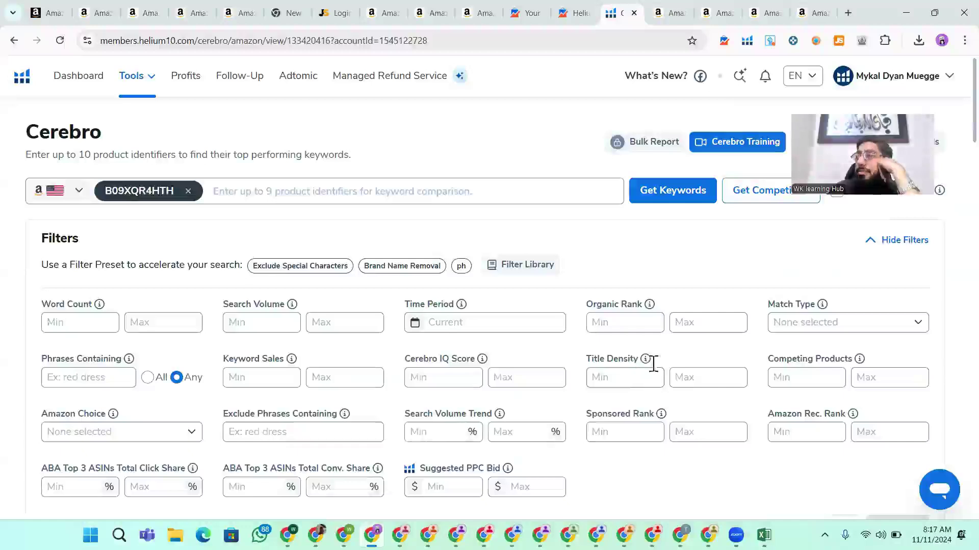
# Set the maximum Organic Rank to 20 in the Cerebro filters
pyautogui.write('20')
pyautogui.click(767, 452)
pyautogui.scroll(-3, 739, 449)
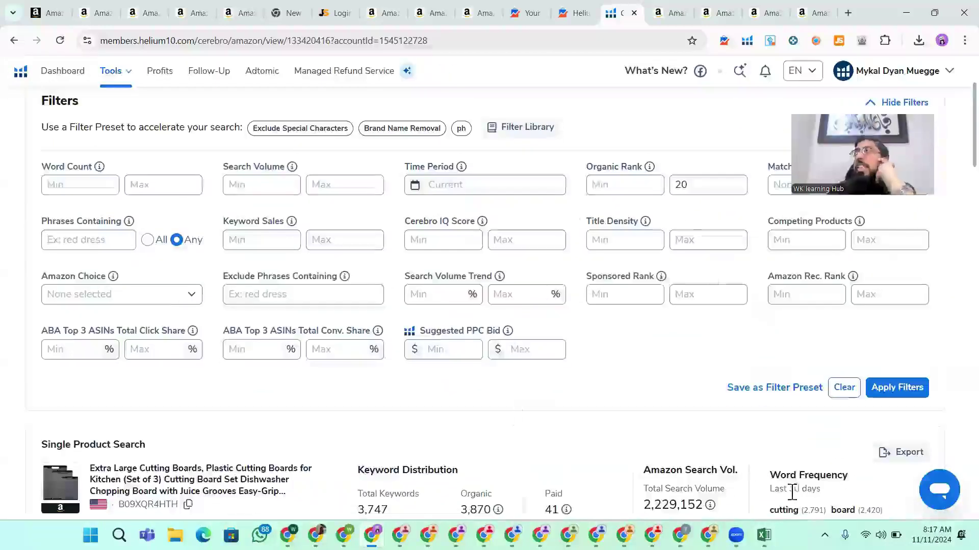
# Sort the Cerebro keywords by search volume in descending order and delete the keyword "fruit" from the results
pyautogui.scroll(-5, 301, 377)
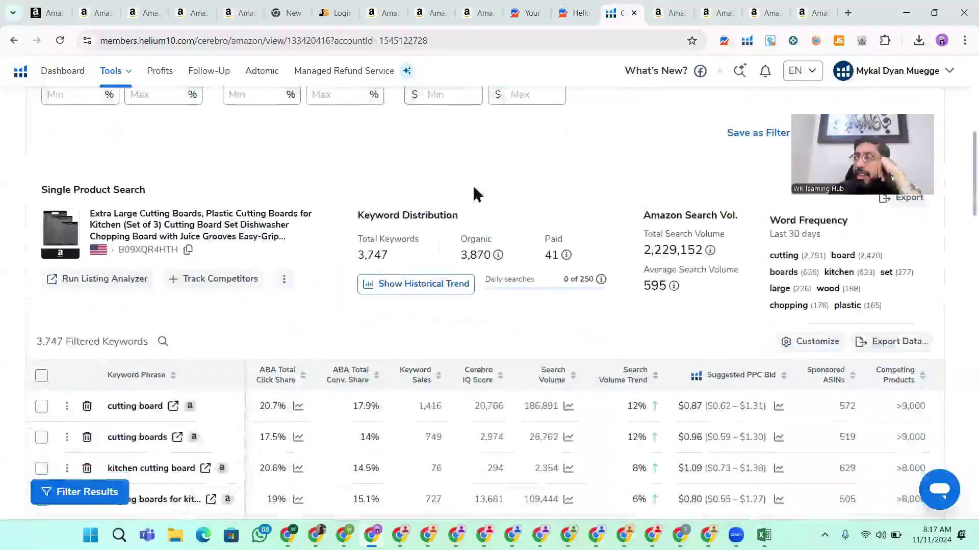
pyautogui.scroll(-1, 331, 328)
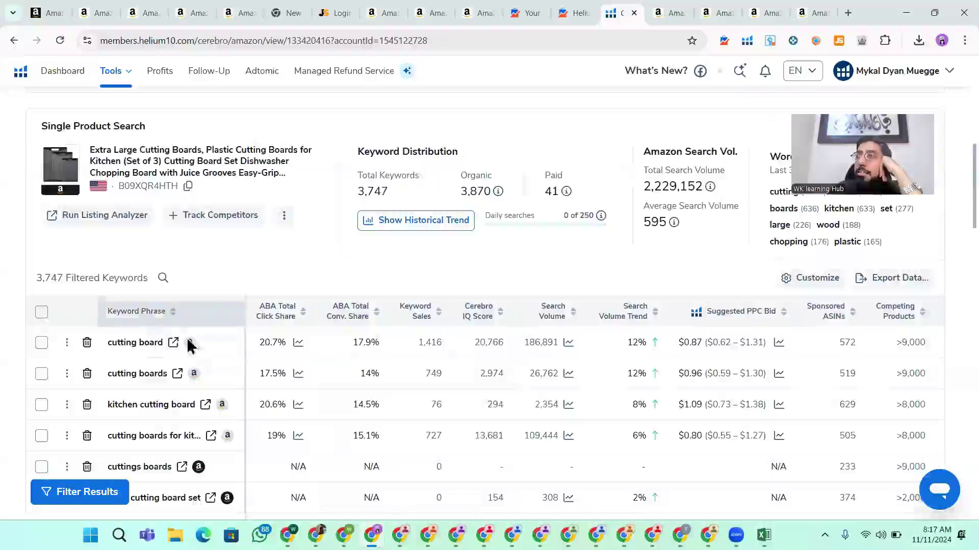
pyautogui.scroll(-1, 187, 341)
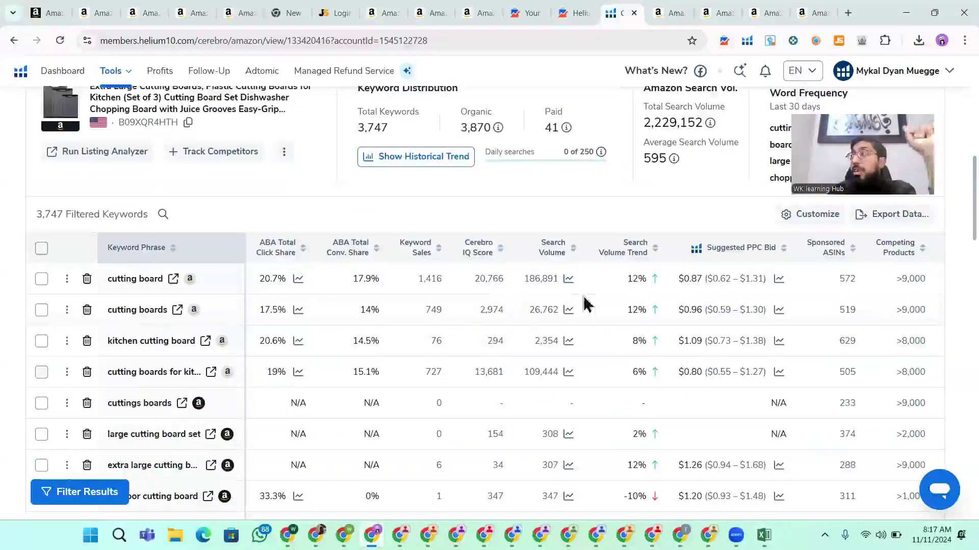
pyautogui.click(571, 250)
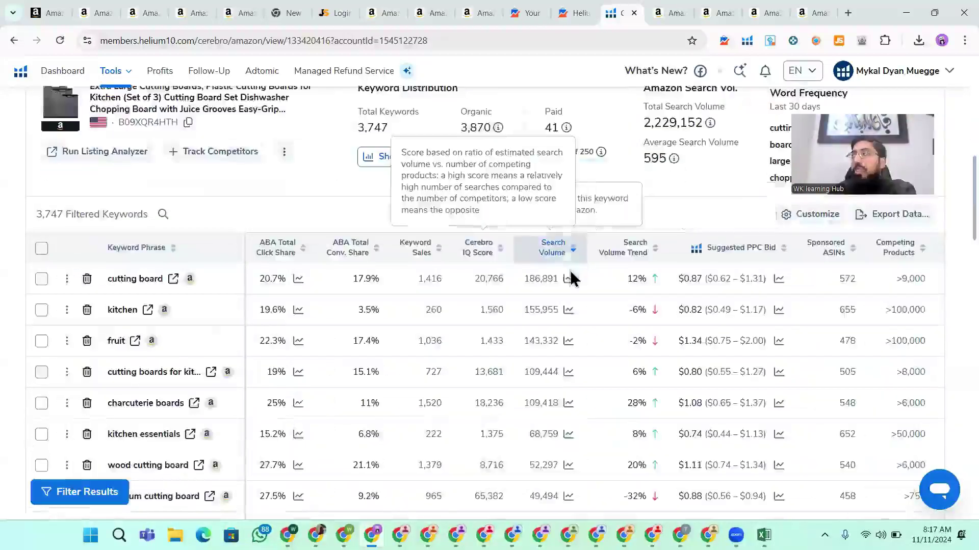
pyautogui.moveTo(115, 309); pyautogui.dragTo(137, 310)
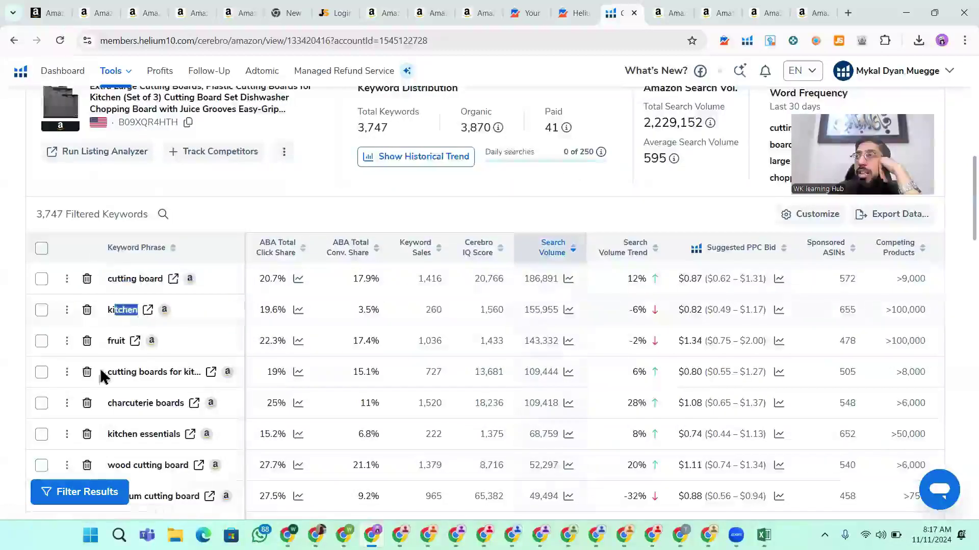
pyautogui.click(87, 341)
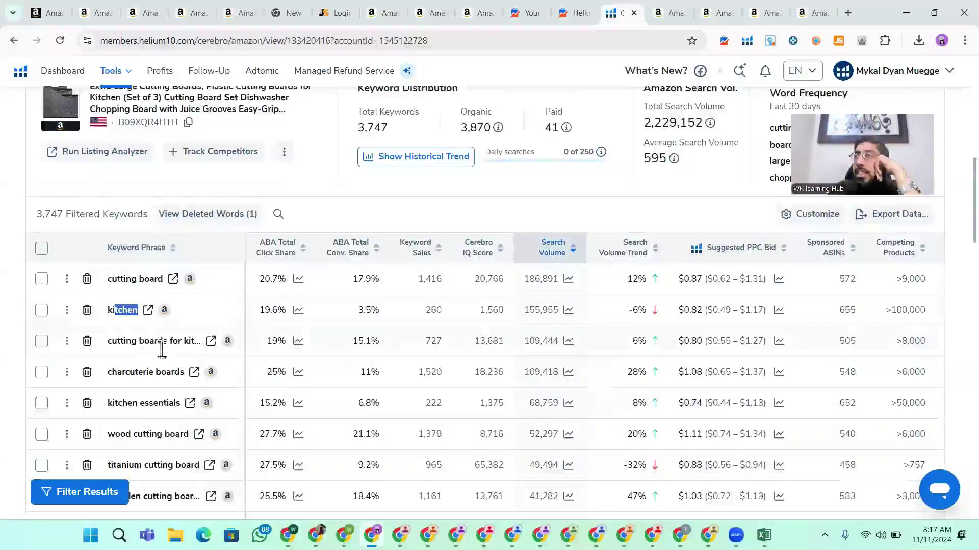
# Export the filtered Cerebro keywords for B09XQR4HTH as a CSV file and open it in Excel
pyautogui.scroll(-2, 162, 350)
pyautogui.scroll(-5, 113, 399)
pyautogui.scroll(12, 181, 290)
pyautogui.scroll(-3, 519, 330)
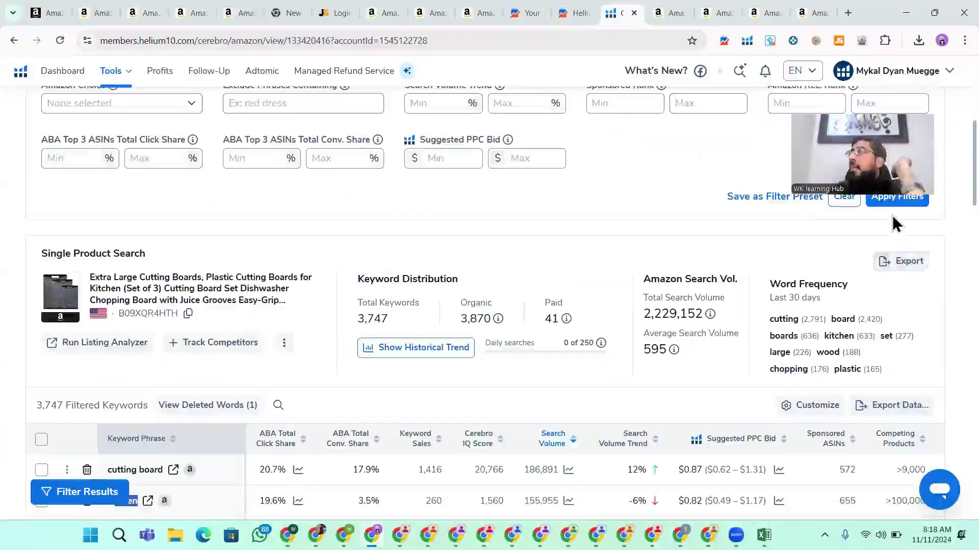
pyautogui.click(874, 405)
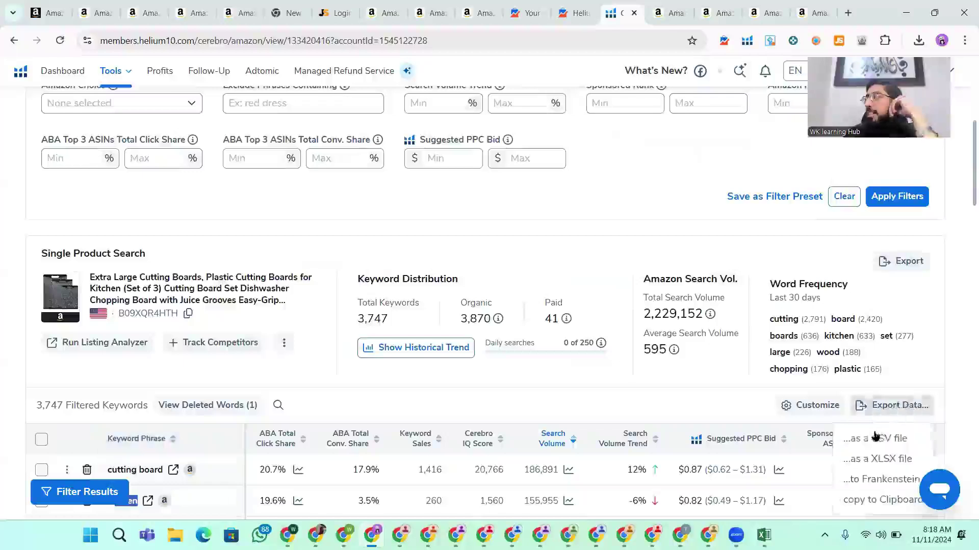
pyautogui.click(882, 435)
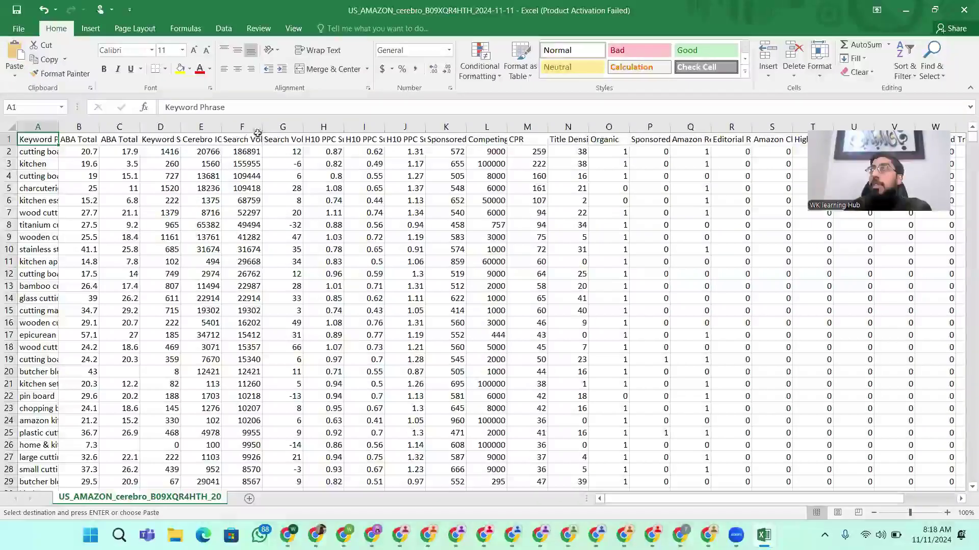
# Delete the columns from Search Volume Trend through Organic Rank in the Cerebro export
pyautogui.click(285, 138)
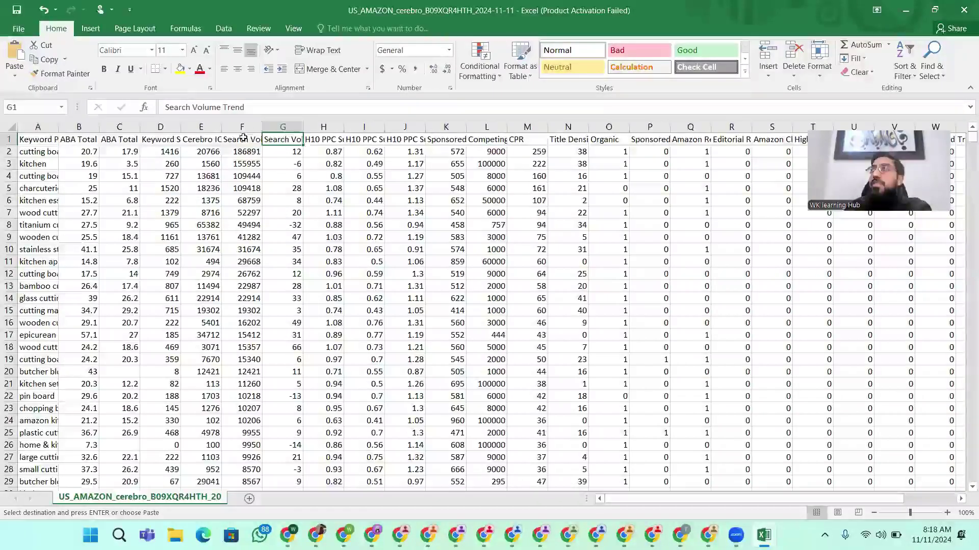
pyautogui.moveTo(294, 127); pyautogui.dragTo(939, 218)
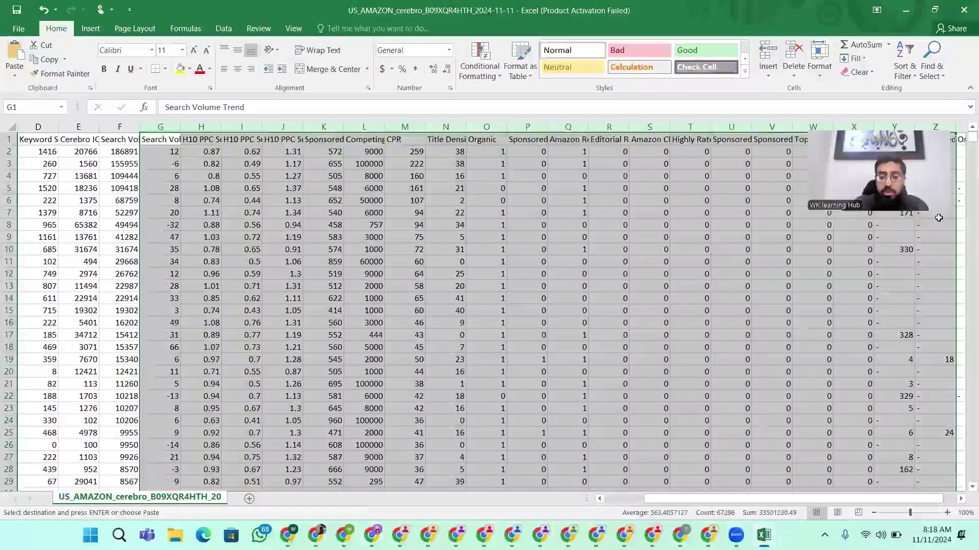
pyautogui.hotkey('ctrl', '-')
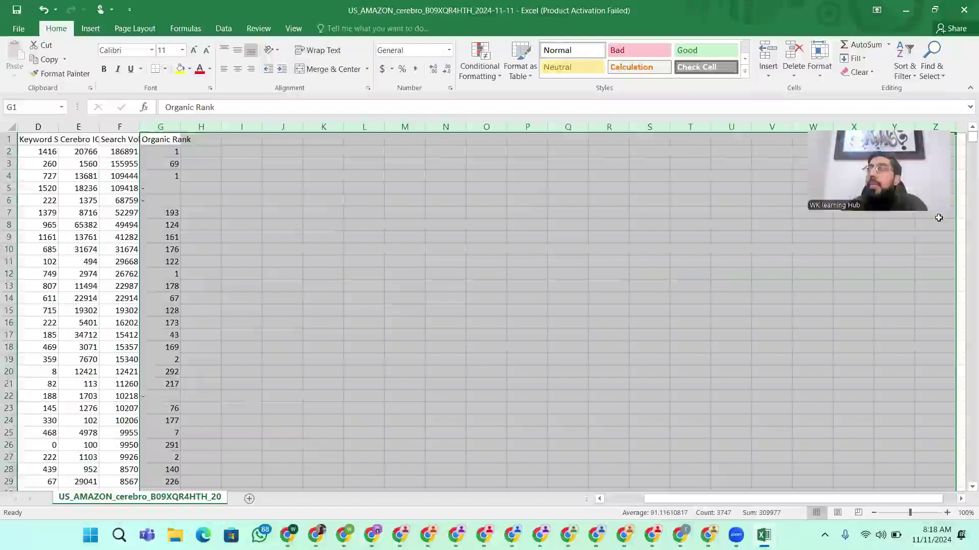
pyautogui.click(201, 164)
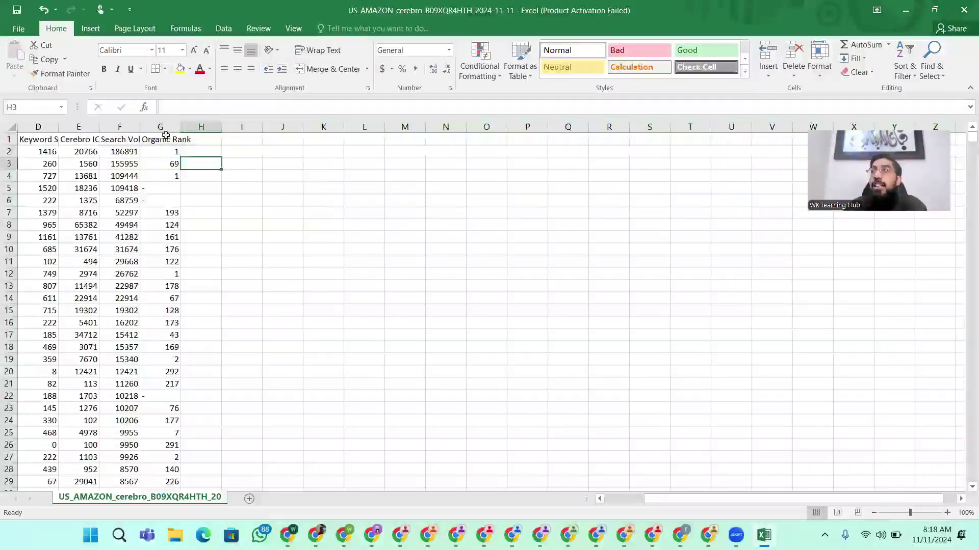
pyautogui.click(168, 132)
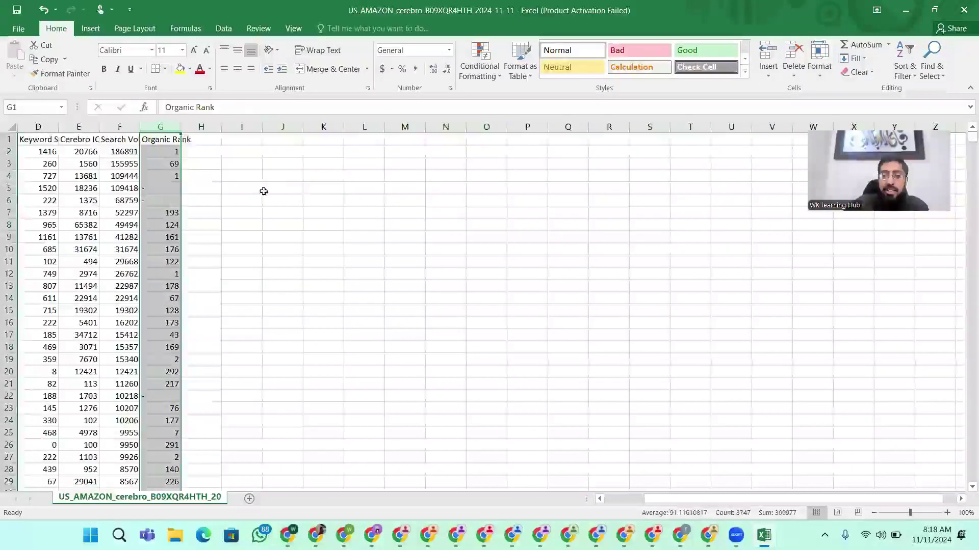
pyautogui.hotkey('ctrl', '-')
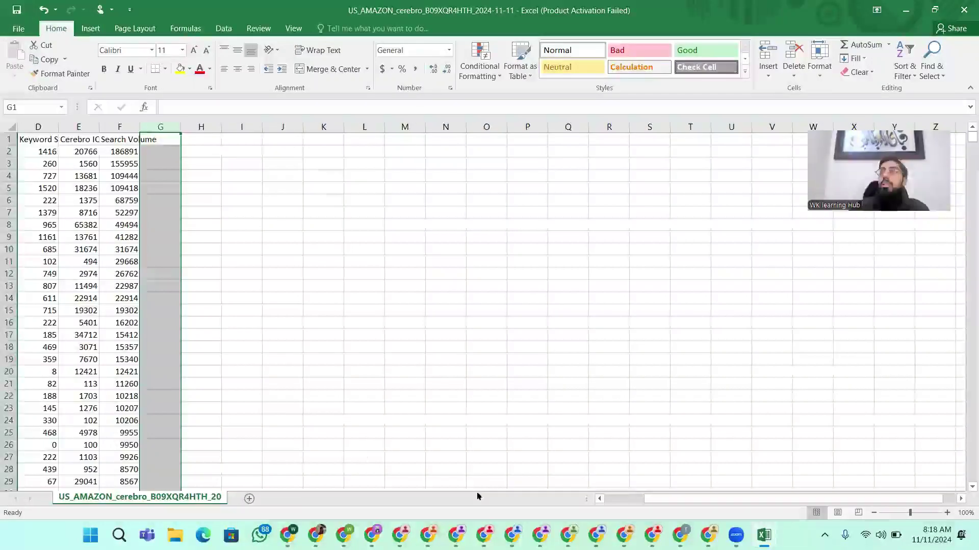
# Delete the Cerebro IQ Score column and widen the Keyword Sales and Search Volume columns to fit their headers
pyautogui.click(80, 128)
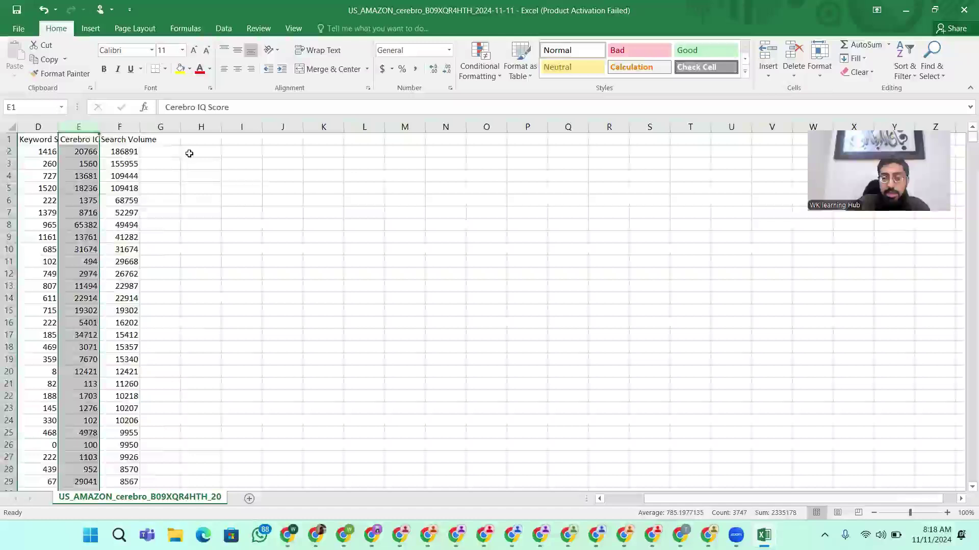
pyautogui.hotkey('ctrl', '-')
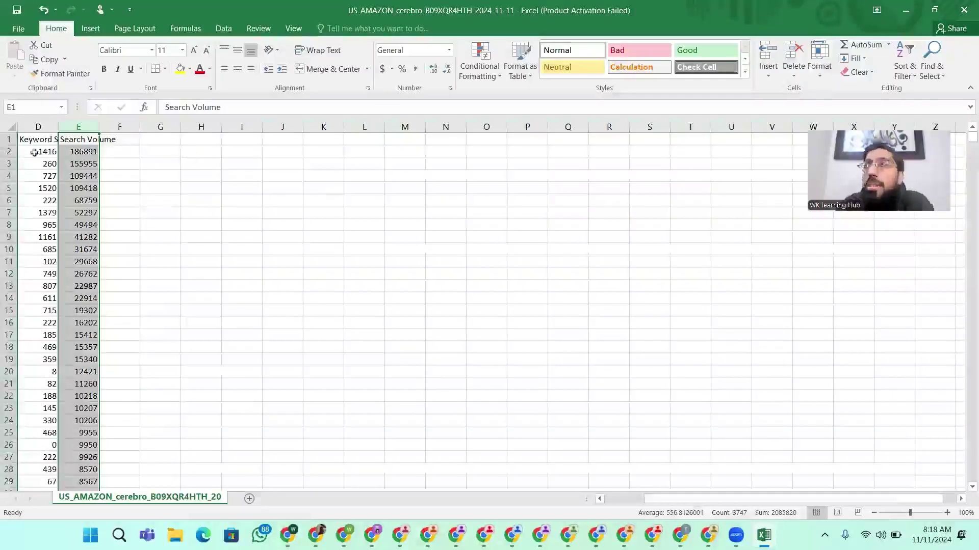
pyautogui.click(39, 127)
pyautogui.moveTo(98, 130); pyautogui.dragTo(128, 133)
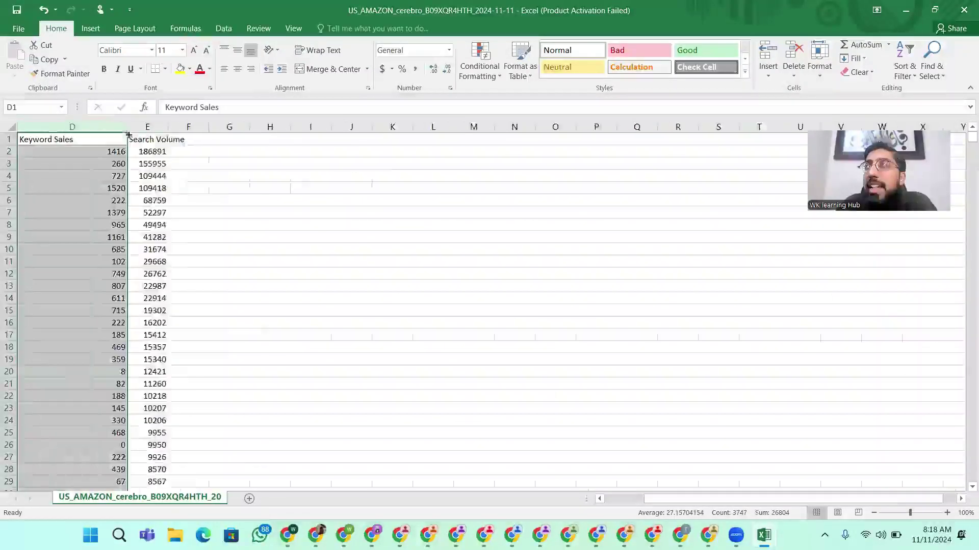
pyautogui.click(164, 128)
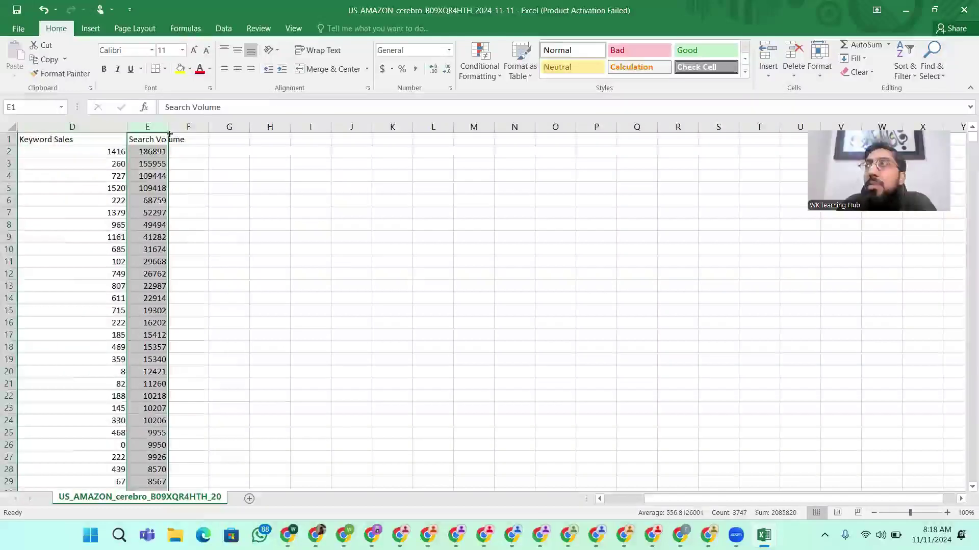
pyautogui.moveTo(170, 132); pyautogui.dragTo(226, 133)
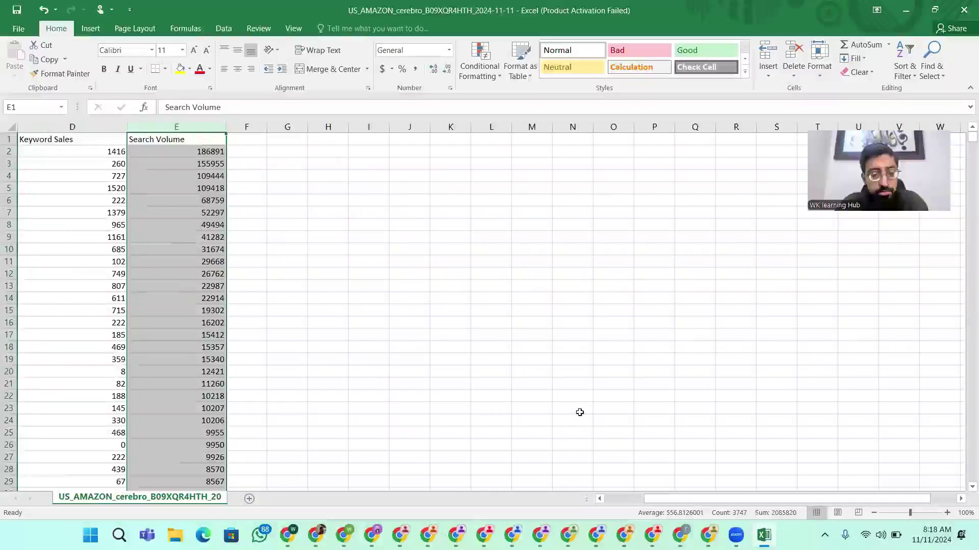
# Undo the column widening and the column deletions in the Cerebro export
pyautogui.hotkey('ctrl', 'z')
pyautogui.hotkey('ctrl', 'z')
pyautogui.hotkey('ctrl', 'z')
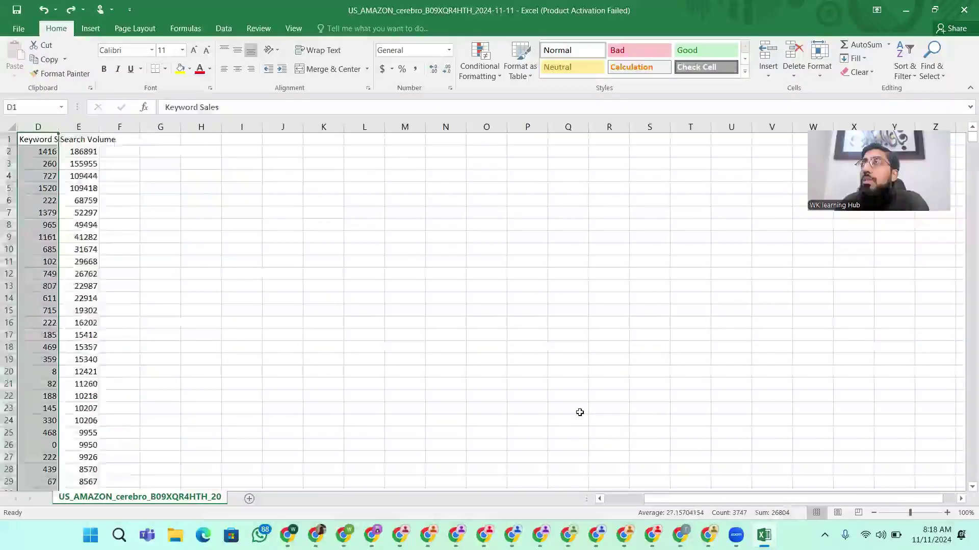
pyautogui.hotkey('ctrl', 'z')
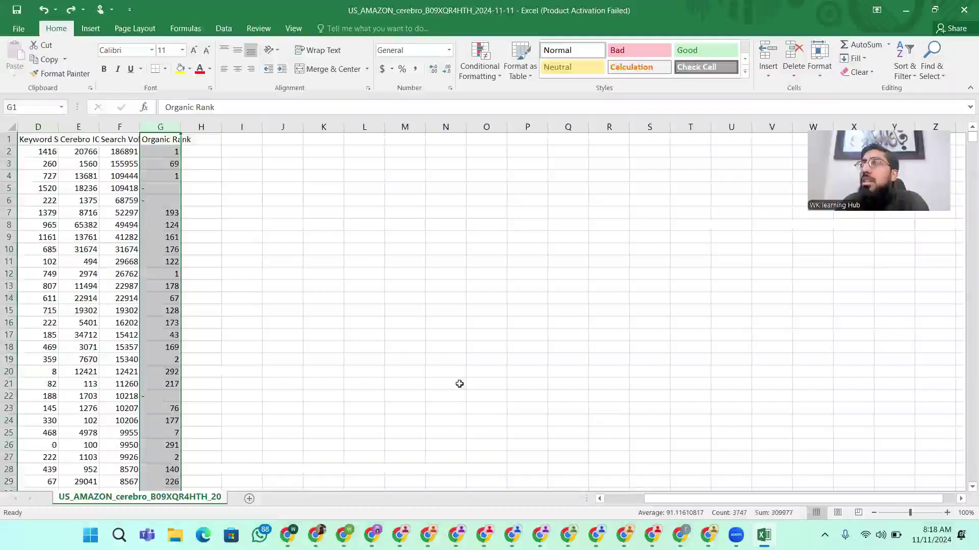
# Check the Magnet workbook, return to the Cerebro workbook and close it without saving the changes
pyautogui.hotkey('ctrl', 'Tab')
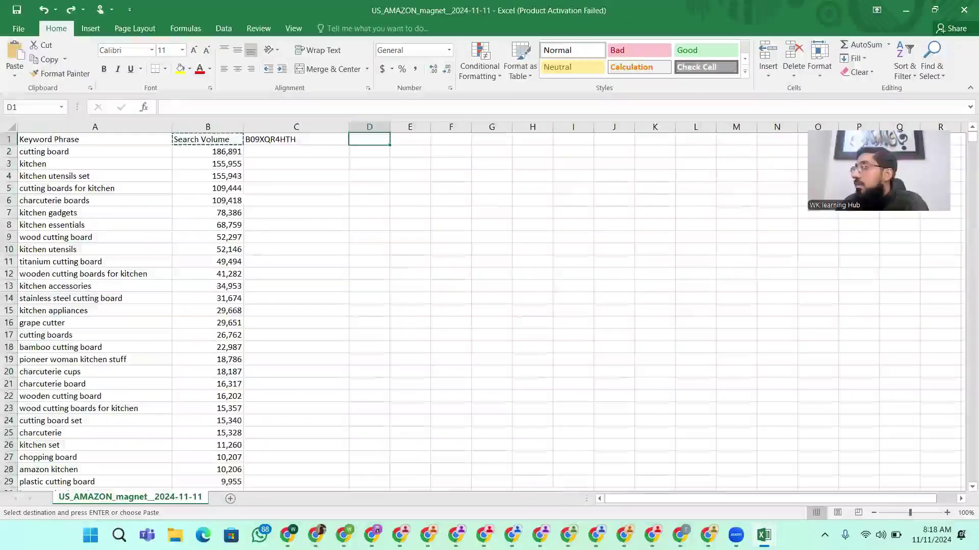
pyautogui.moveTo(763, 535)
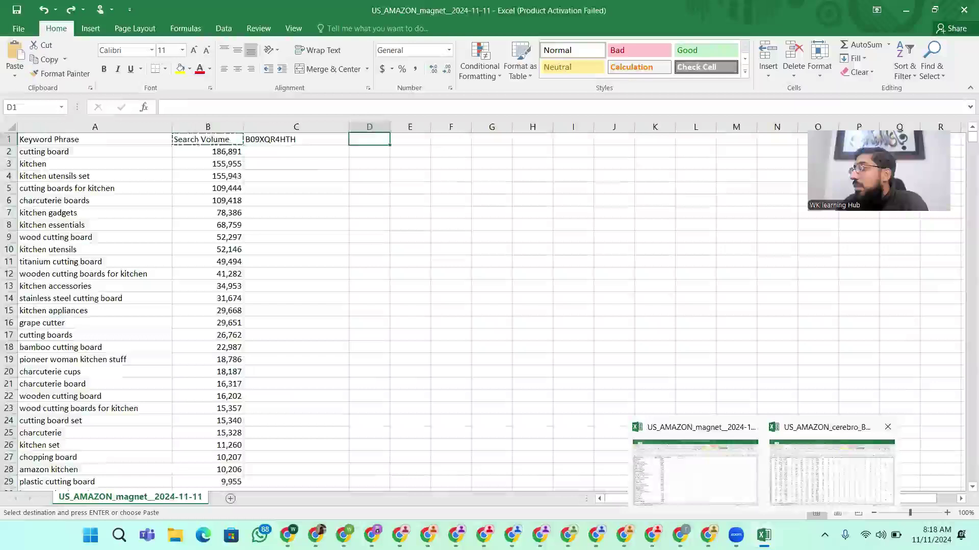
pyautogui.click(833, 472)
pyautogui.scroll(-3, 229, 302)
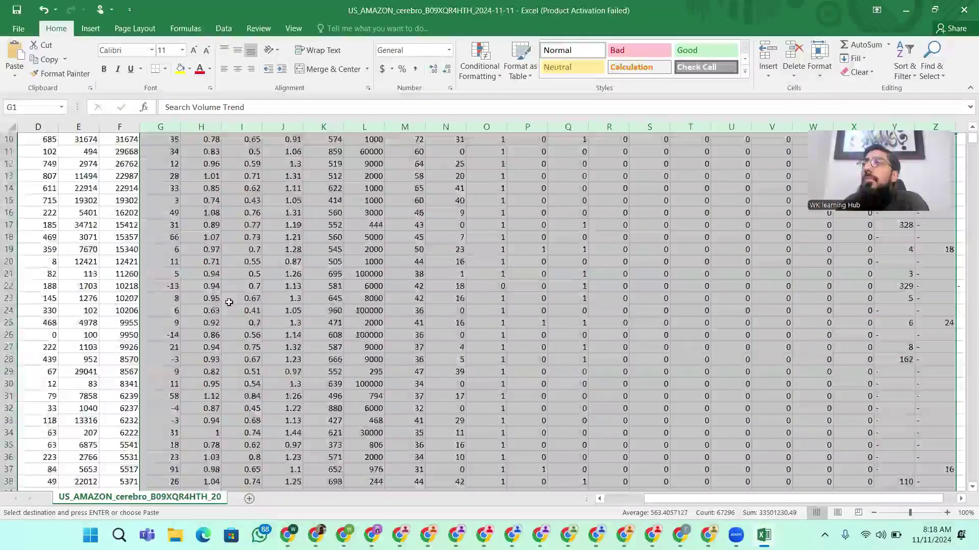
pyautogui.scroll(3, 229, 302)
pyautogui.click(964, 10)
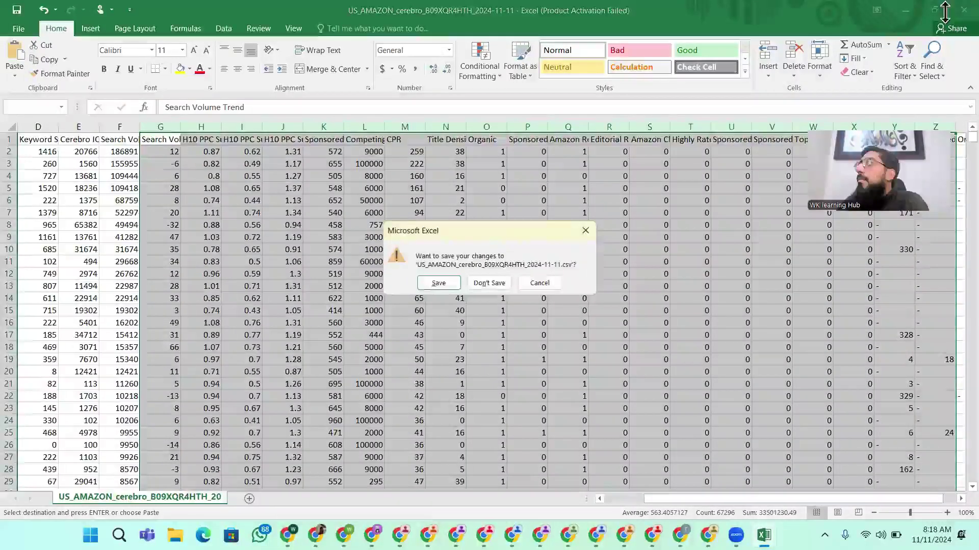
pyautogui.click(480, 284)
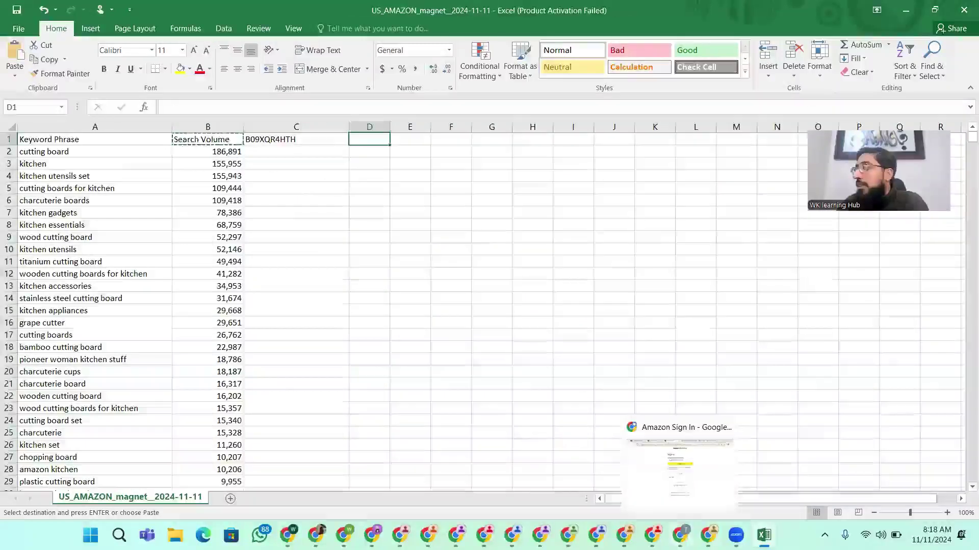
# Switch to Chrome, export the Cerebro results again as an XLSX file, and close the opened Protected View copy
pyautogui.click(372, 535)
pyautogui.scroll(-3, 515, 357)
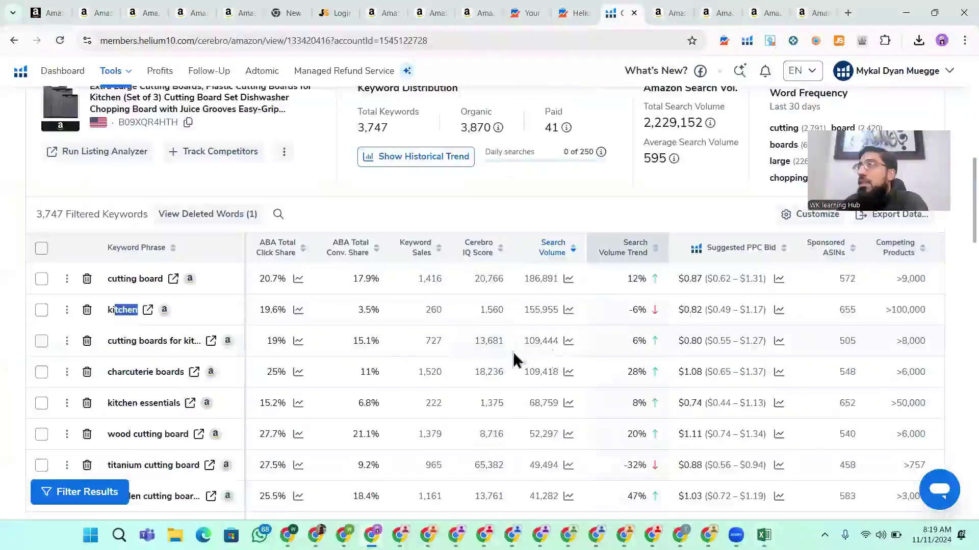
pyautogui.scroll(3, 867, 329)
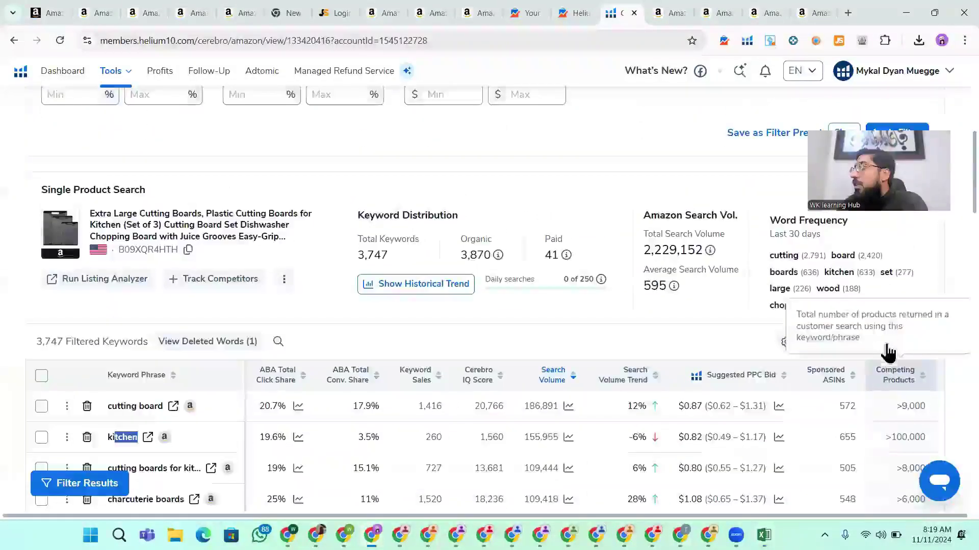
pyautogui.click(906, 346)
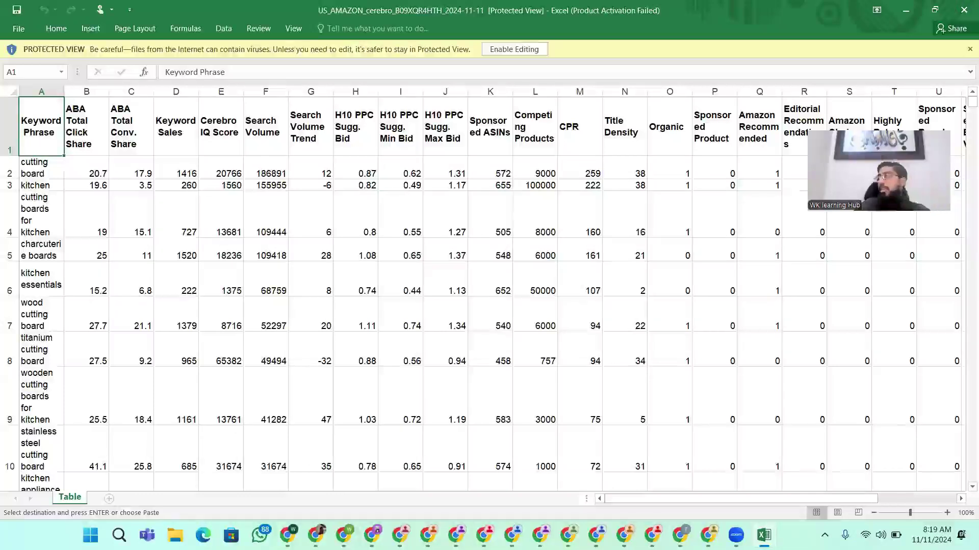
pyautogui.moveTo(763, 535)
pyautogui.click(888, 428)
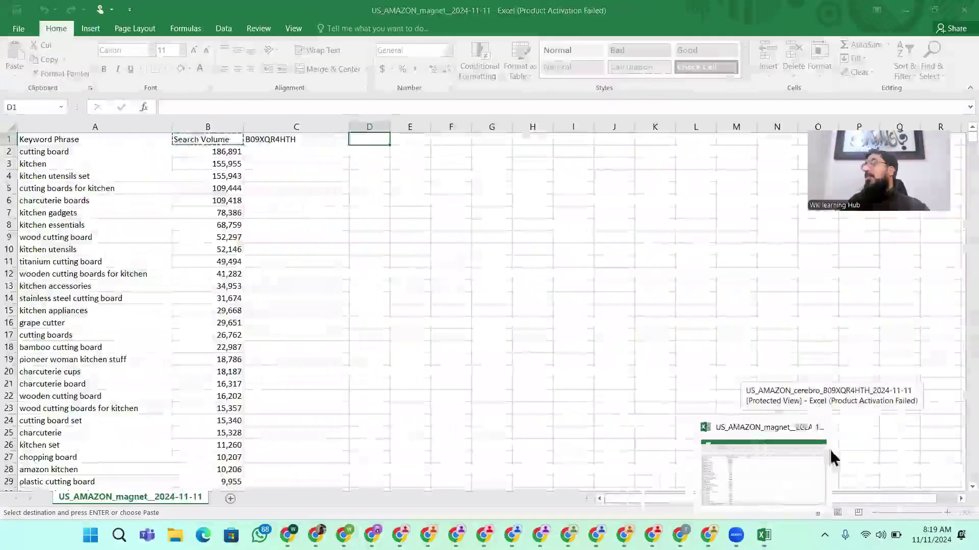
pyautogui.click(819, 427)
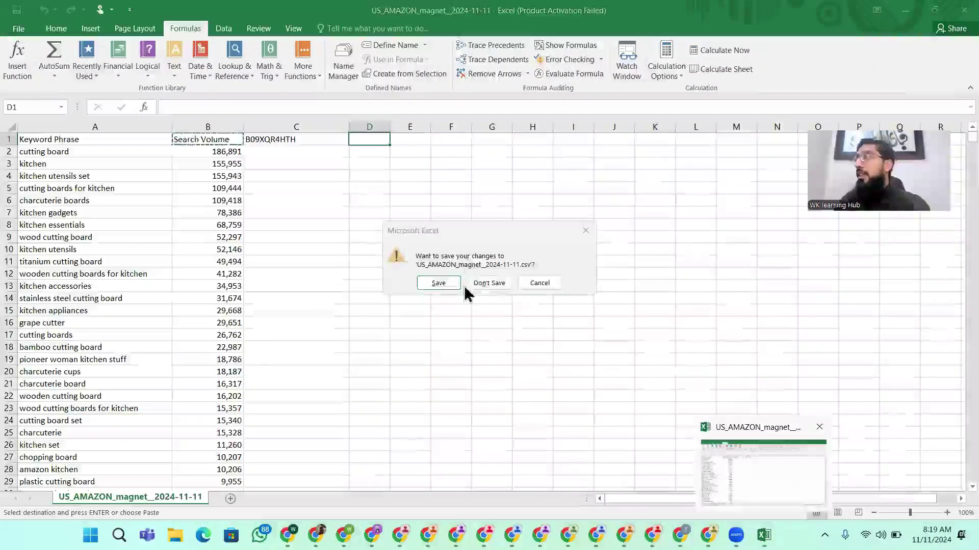
pyautogui.click(438, 283)
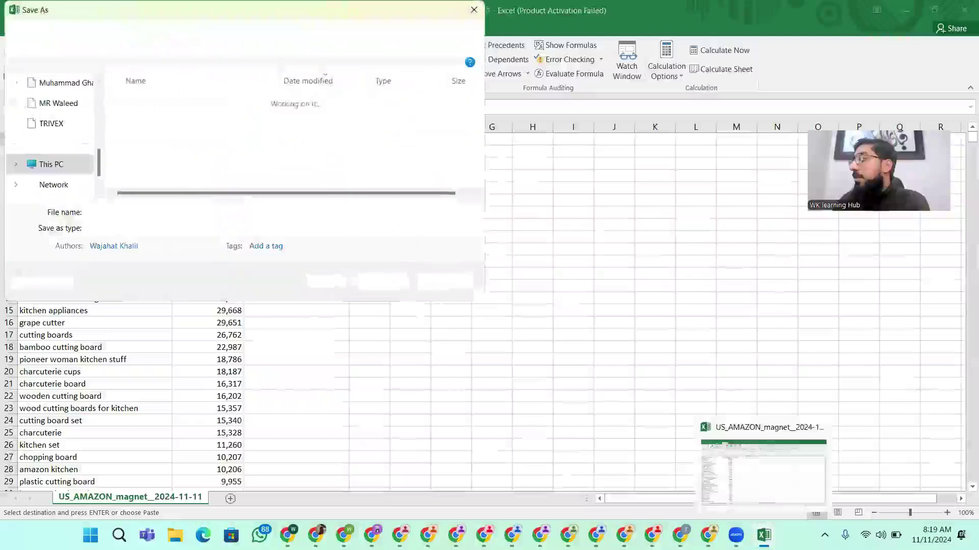
pyautogui.click(446, 283)
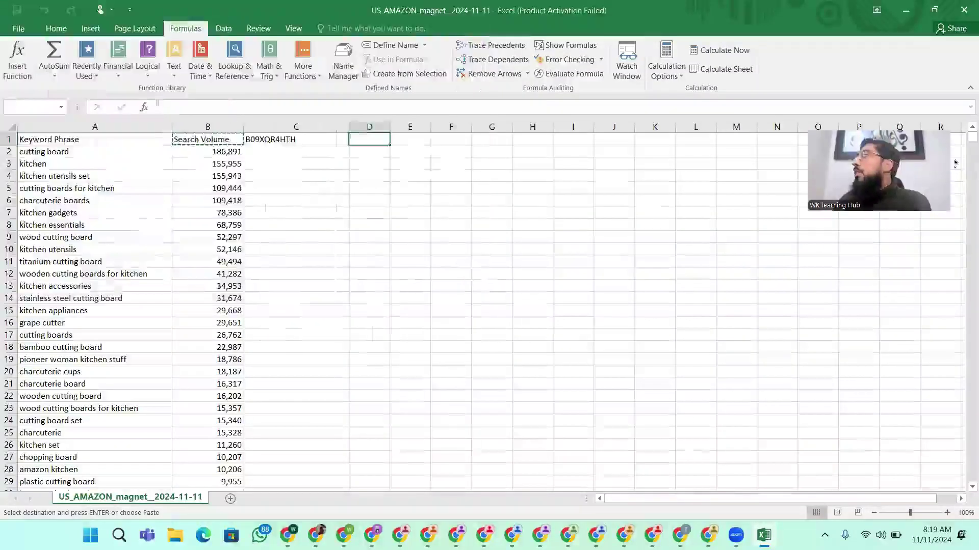
pyautogui.click(530, 283)
# Return to Chrome and reopen the downloaded Cerebro CSV for B09XQR4HTH in Excel
pyautogui.click(907, 10)
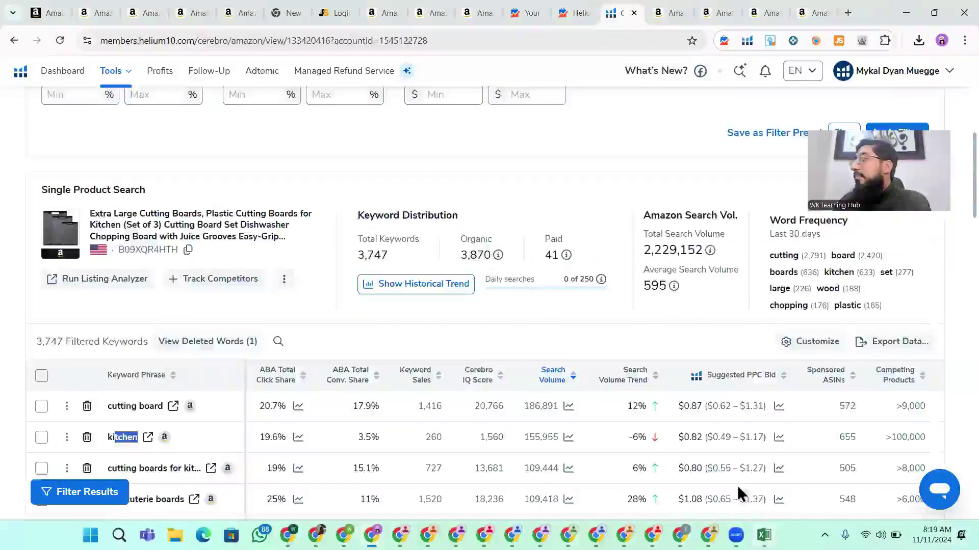
pyautogui.scroll(-2, 744, 497)
pyautogui.click(763, 535)
pyautogui.click(905, 10)
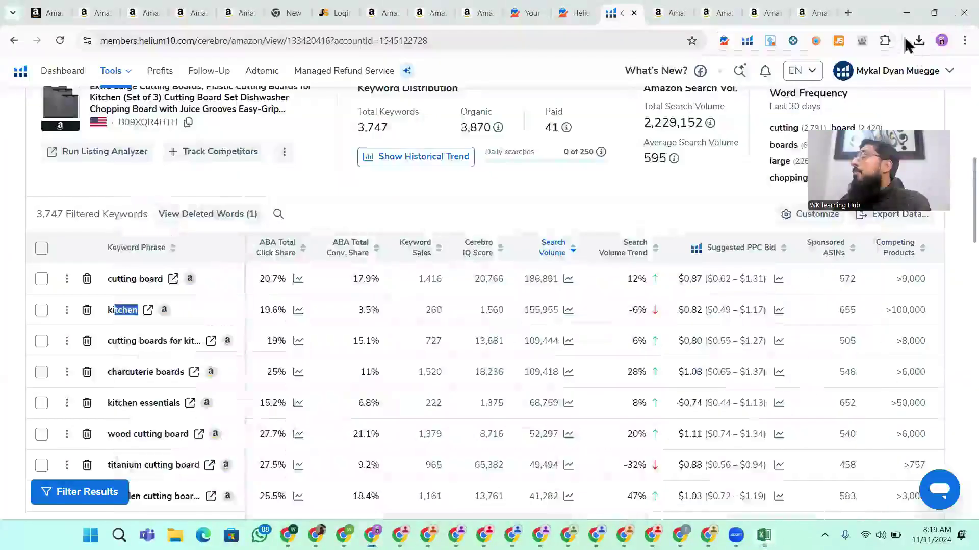
pyautogui.click(919, 40)
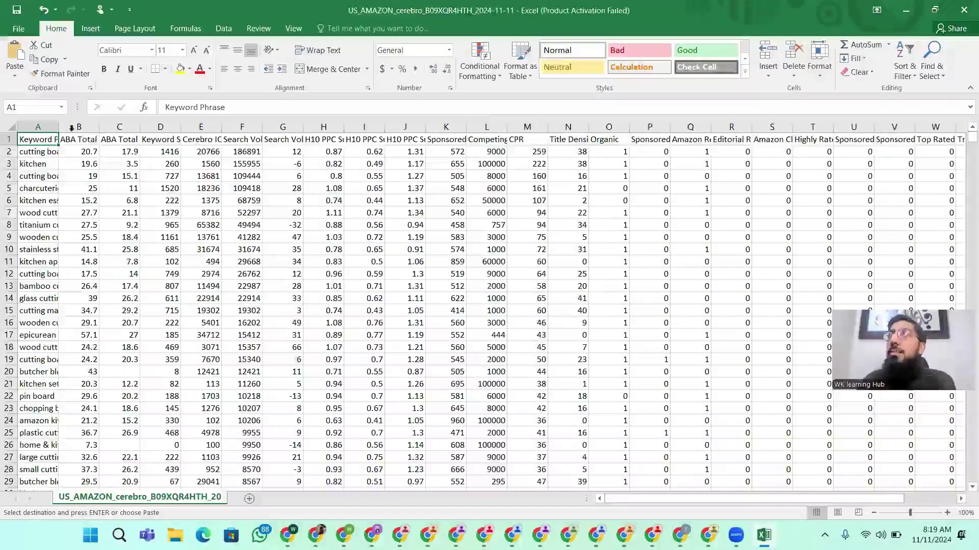
# Delete every column of the Cerebro export except Keyword Phrase and Search Volume
pyautogui.moveTo(71, 128); pyautogui.dragTo(192, 140)
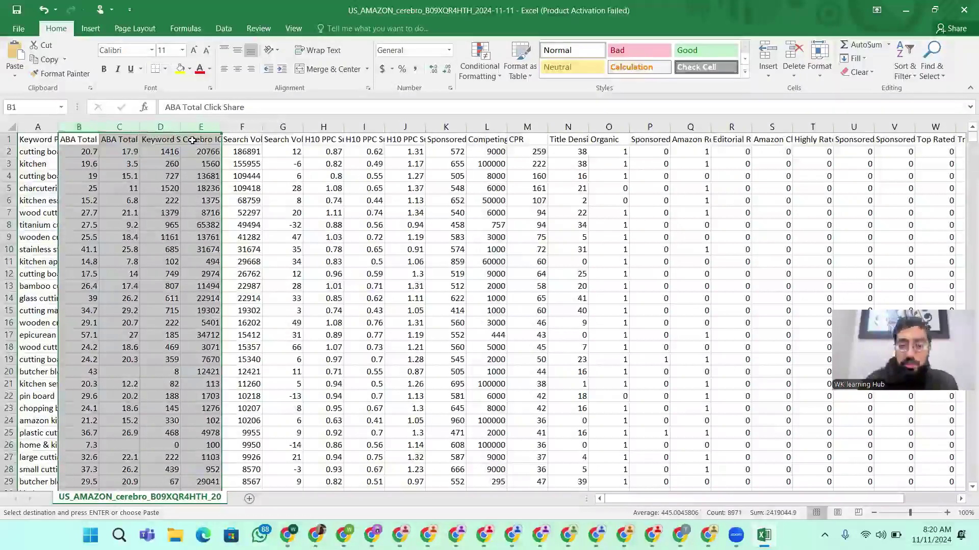
pyautogui.hotkey('ctrl', '-')
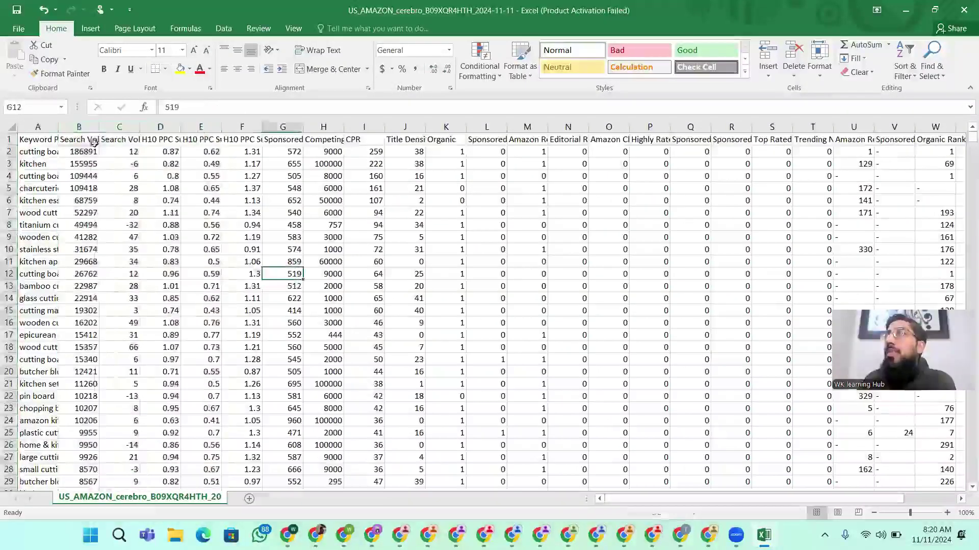
pyautogui.click(91, 127)
pyautogui.moveTo(117, 128); pyautogui.dragTo(948, 181)
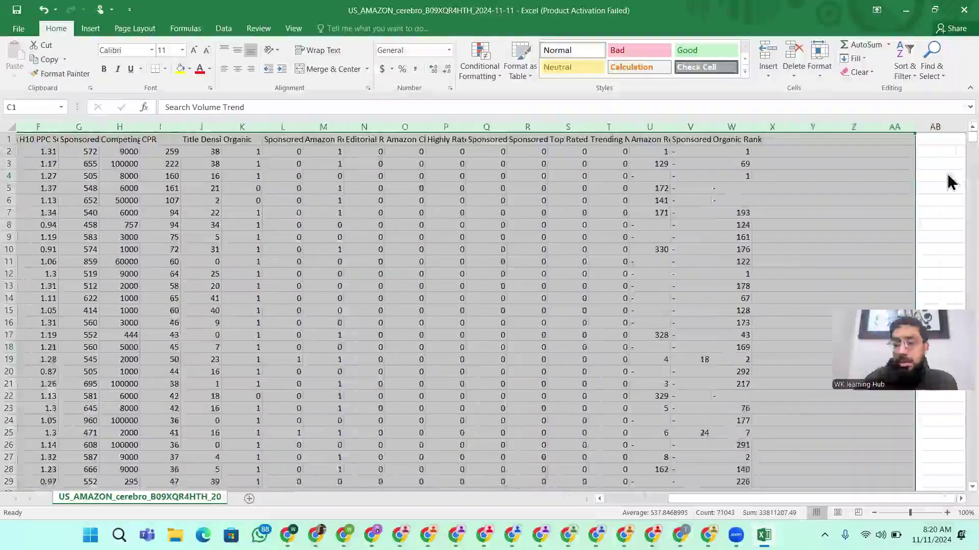
pyautogui.hotkey('ctrl', '-')
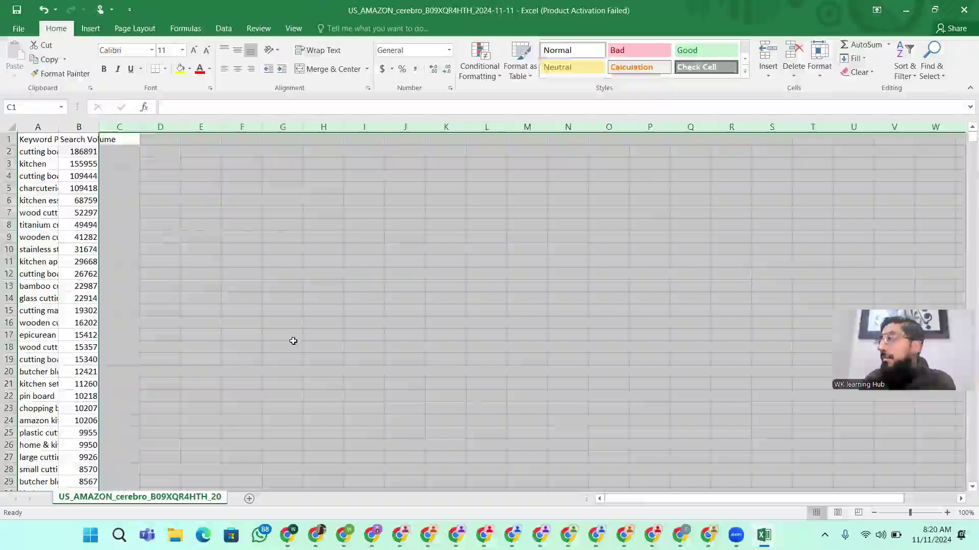
# Widen the Keyword Phrase and Search Volume columns of the Cerebro sheet so their full contents fit
pyautogui.click(50, 138)
pyautogui.click(47, 127)
pyautogui.moveTo(58, 127); pyautogui.dragTo(140, 128)
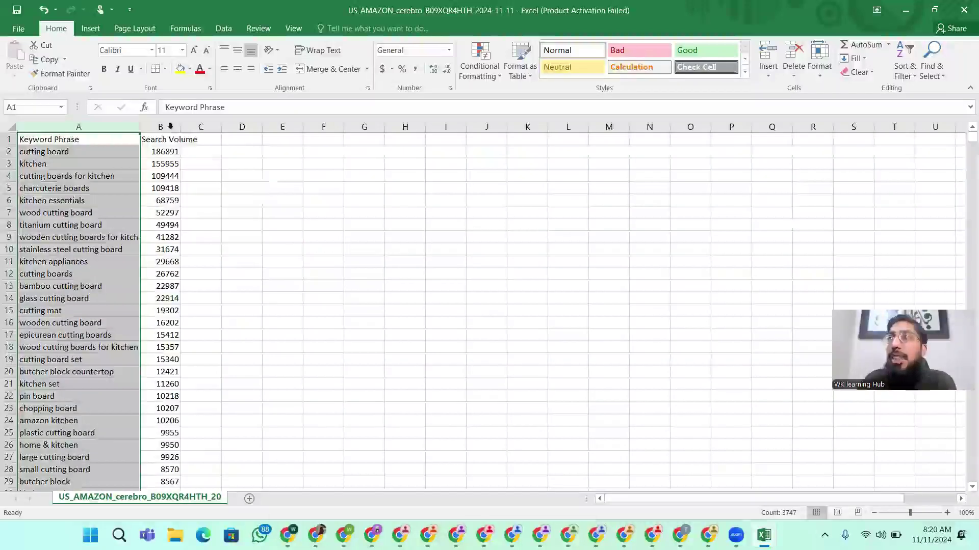
pyautogui.click(170, 126)
pyautogui.moveTo(181, 127); pyautogui.dragTo(232, 128)
pyautogui.scroll(-1, 105, 219)
pyautogui.scroll(1, 117, 190)
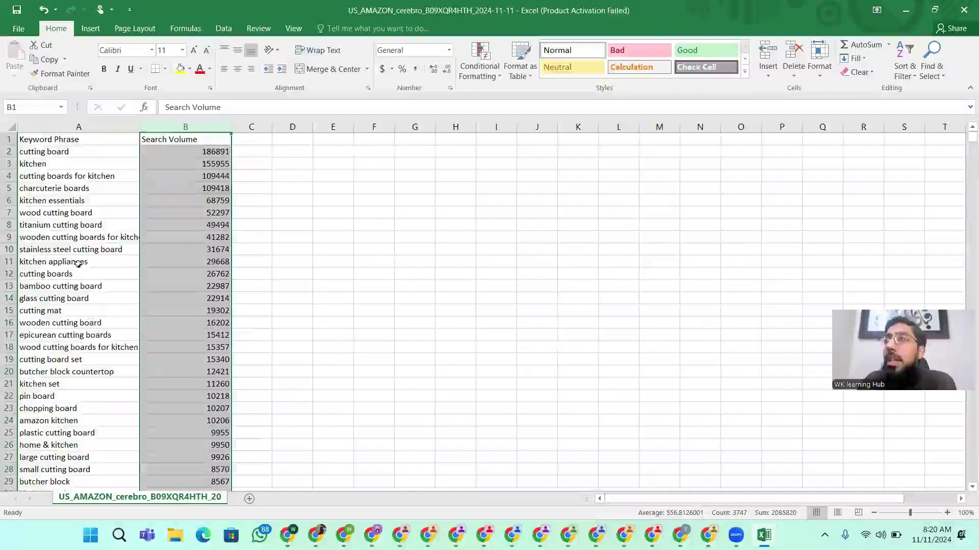
# Delete the entire rows for the keywords "glass cutting board" and "epicurean cutting boards"
pyautogui.click(84, 299)
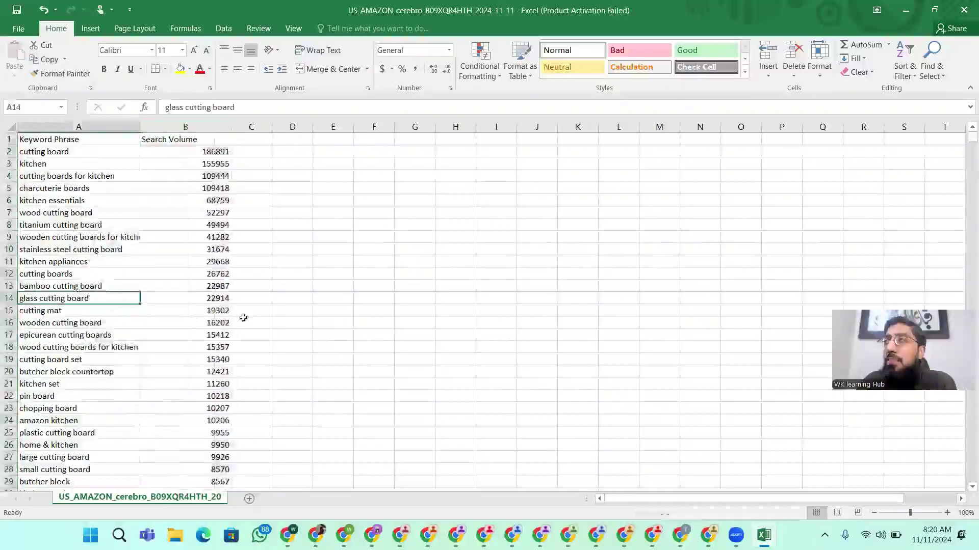
pyautogui.hotkey('ctrl', '-')
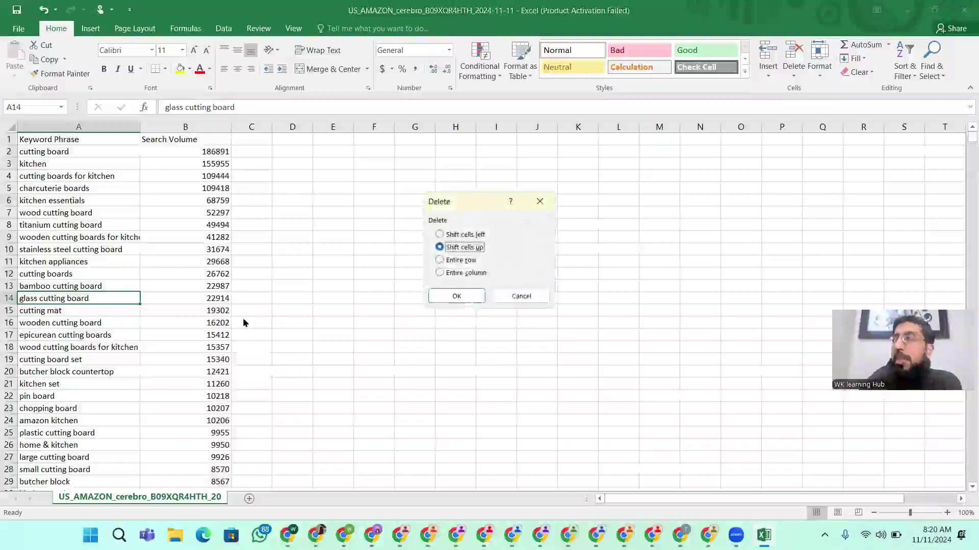
pyautogui.press('r')
pyautogui.press('Return')
pyautogui.press('Down')
pyautogui.press('Down')
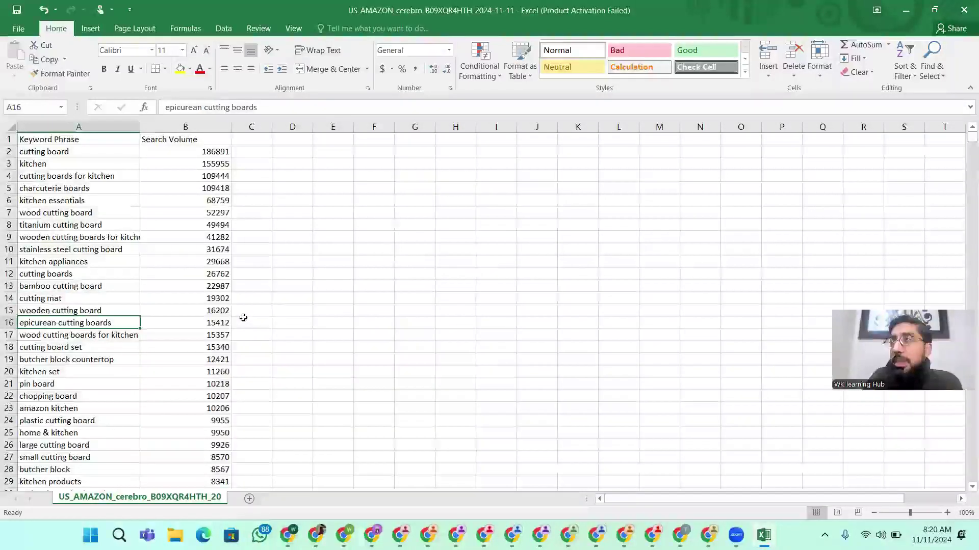
pyautogui.hotkey('ctrl', '-')
pyautogui.press('r')
pyautogui.press('Return')
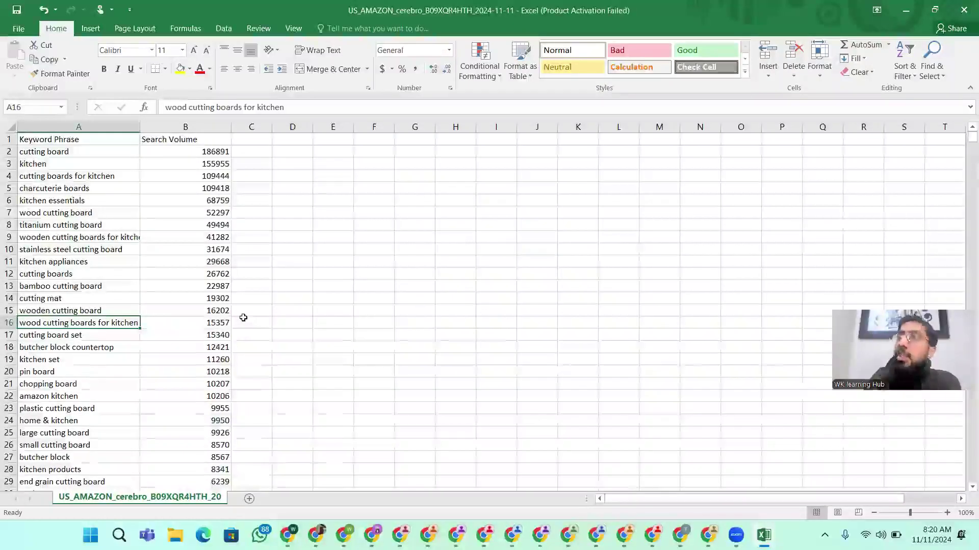
# Review the keywords below "wood cutting boards for kitchen" one by one for irrelevant entries
pyautogui.press('Down')
pyautogui.press('Down')
pyautogui.press('Down')
pyautogui.press('Down')
pyautogui.press('Down')
pyautogui.press('Down')
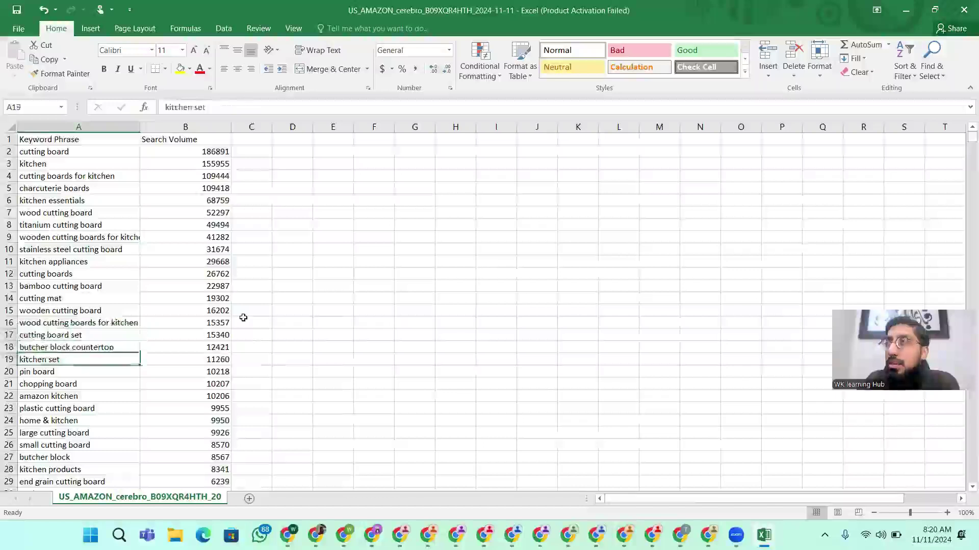
pyautogui.press('Down')
pyautogui.press('Down')
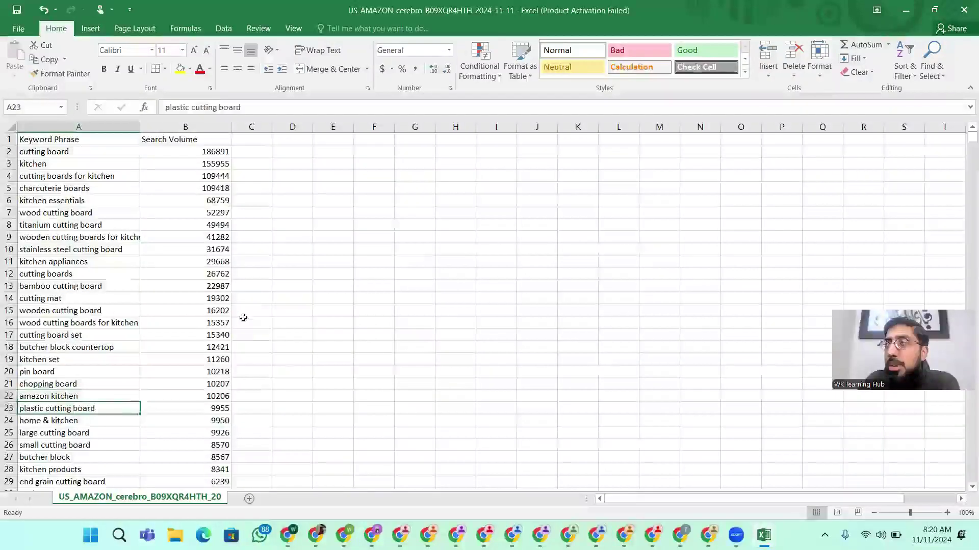
pyautogui.press('Down')
pyautogui.press('Down')
pyautogui.press('Down')
pyautogui.press('Down')
pyautogui.press('Down')
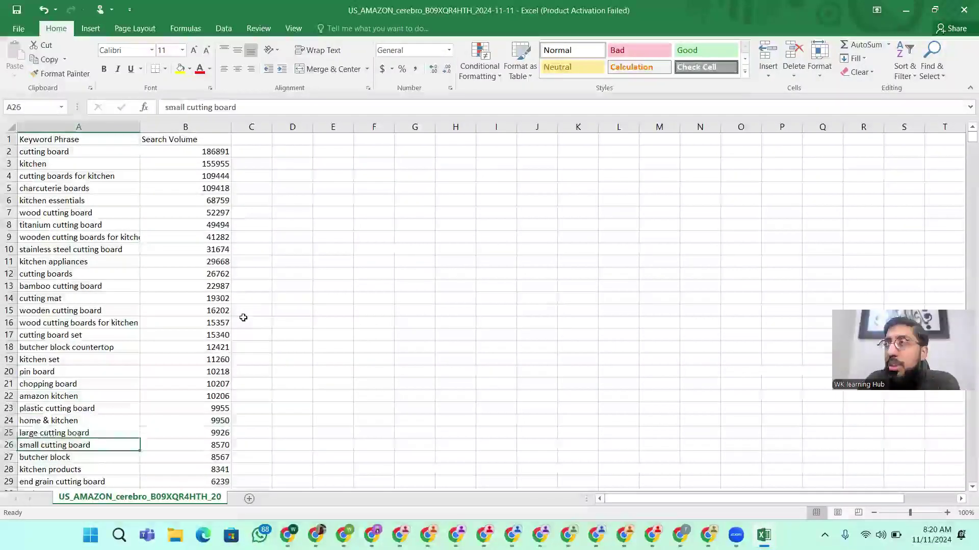
pyautogui.press('Down')
pyautogui.press('Down')
pyautogui.press('Down')
# Clear the keyword "butcher block" and its search volume in row 27, and delete that entire row
pyautogui.press('Up')
pyautogui.press('Up')
pyautogui.press('Up')
pyautogui.press('Up')
pyautogui.press('Up')
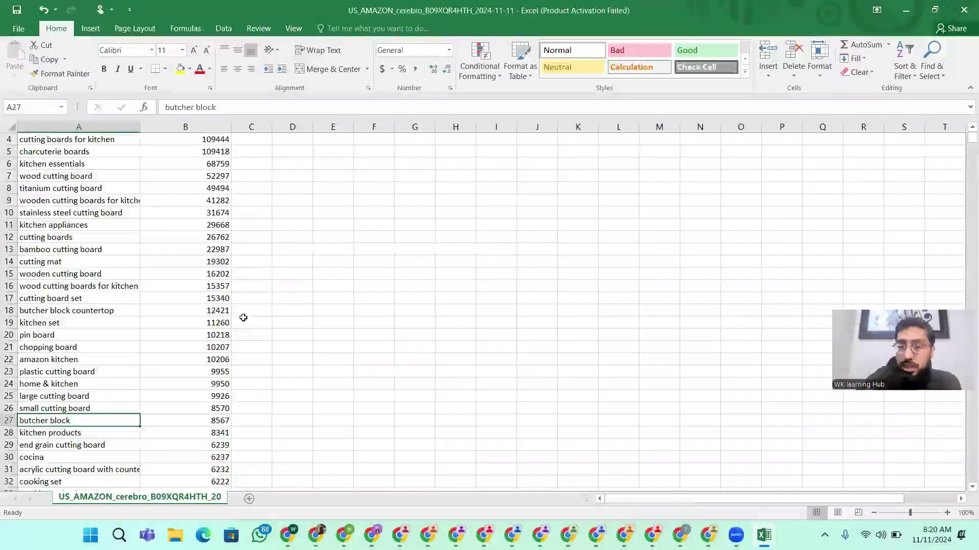
pyautogui.write('-')
pyautogui.press('BackSpace')
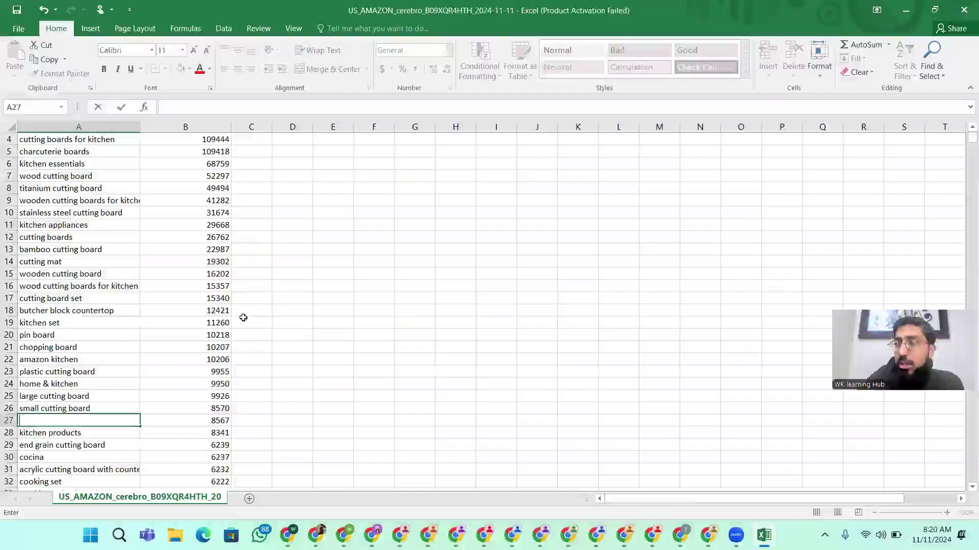
pyautogui.click(188, 422)
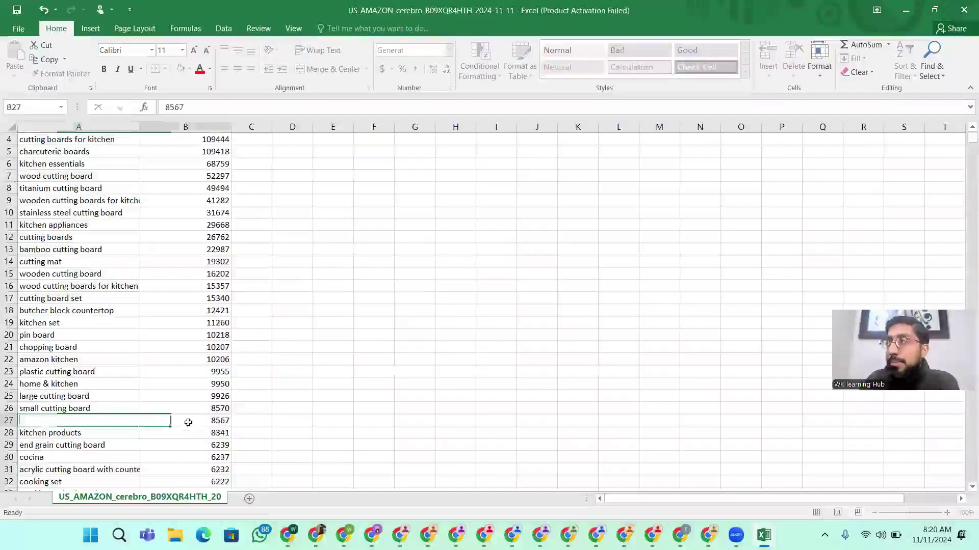
pyautogui.write('-')
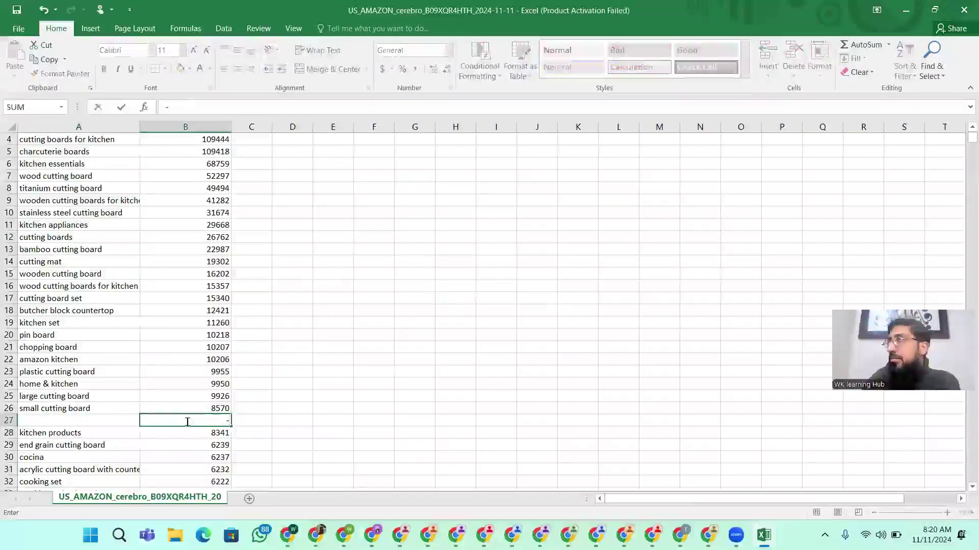
pyautogui.press('BackSpace')
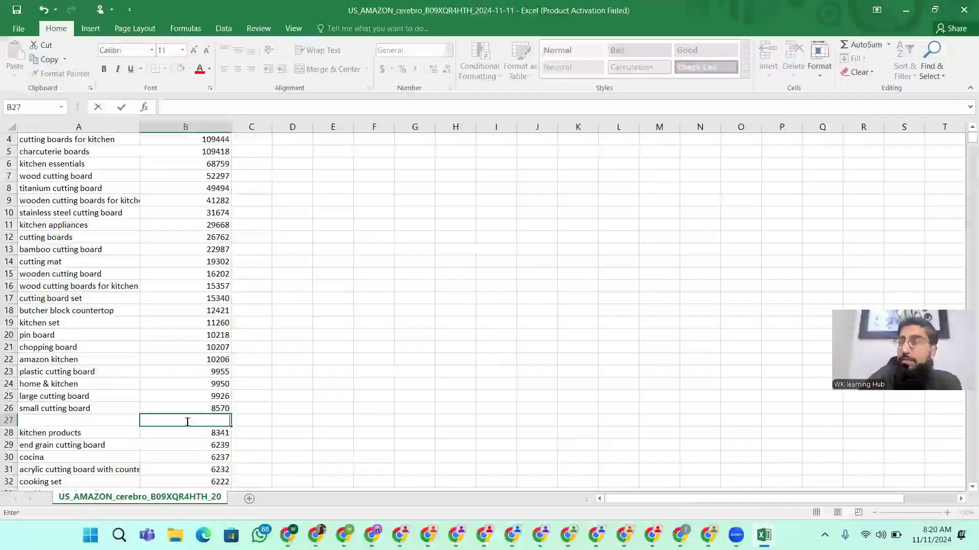
pyautogui.click(252, 420)
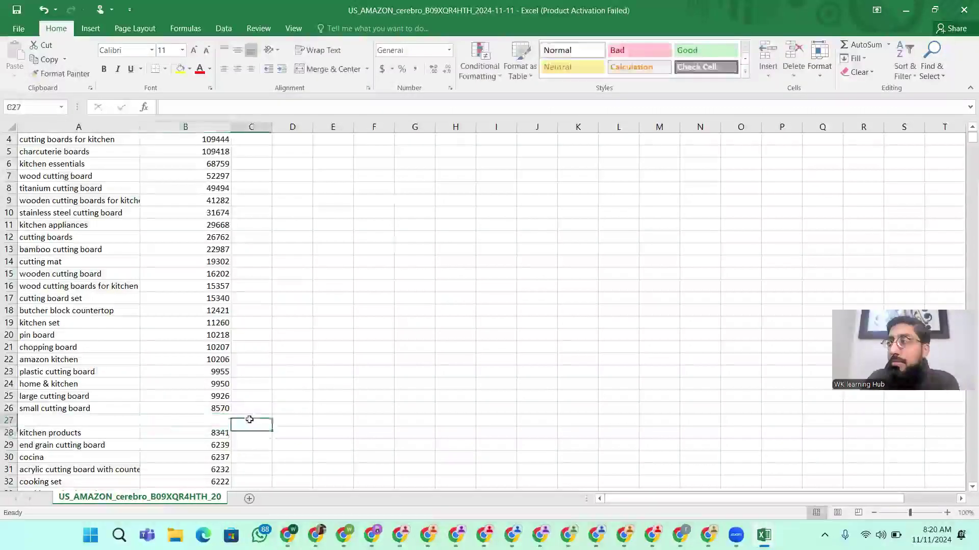
pyautogui.click(79, 422)
pyautogui.hotkey('ctrl', '-')
pyautogui.press('Down')
pyautogui.press('Return')
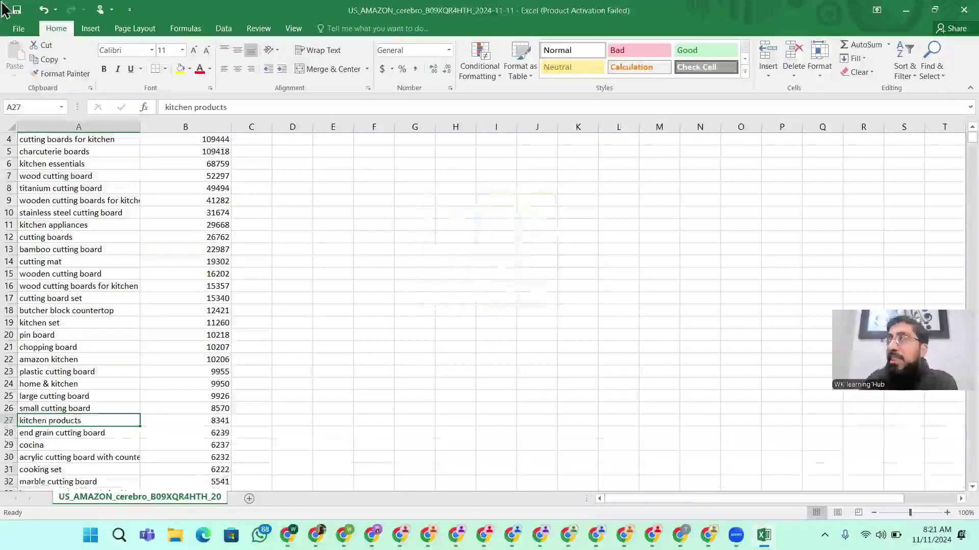
# Delete rows 29 to 32, from the keyword "cocina" through "marble cutting board"
pyautogui.scroll(-3, 94, 345)
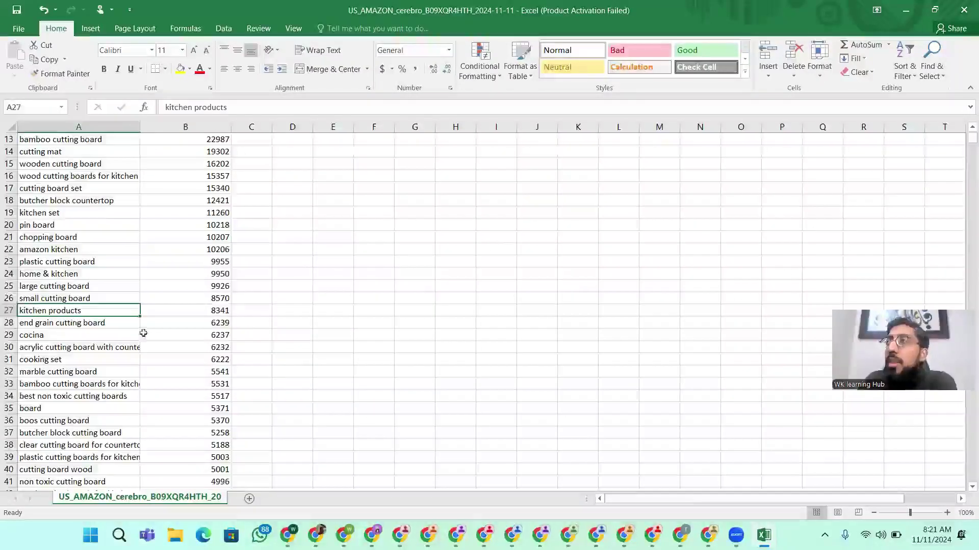
pyautogui.moveTo(69, 337); pyautogui.dragTo(219, 369)
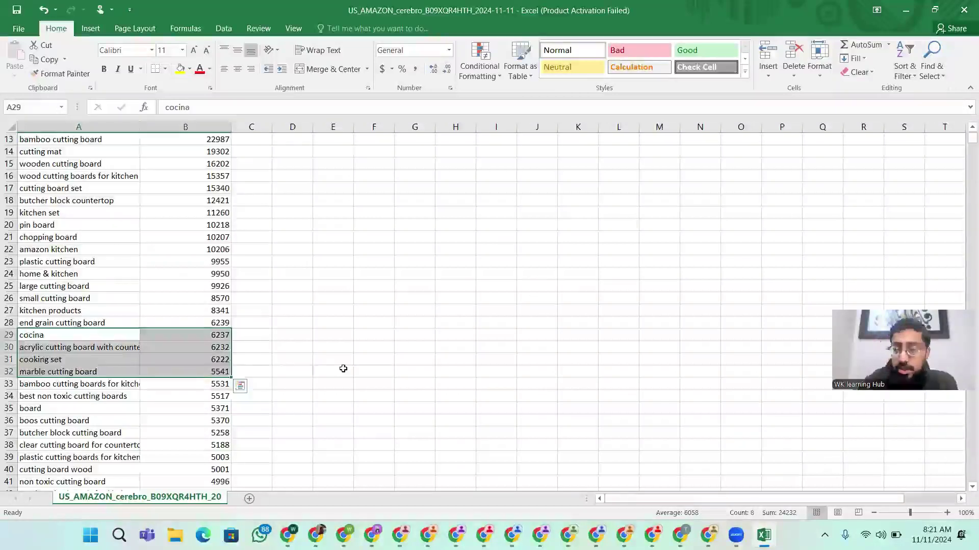
pyautogui.hotkey('ctrl', '-')
pyautogui.press('Down')
pyautogui.press('Return')
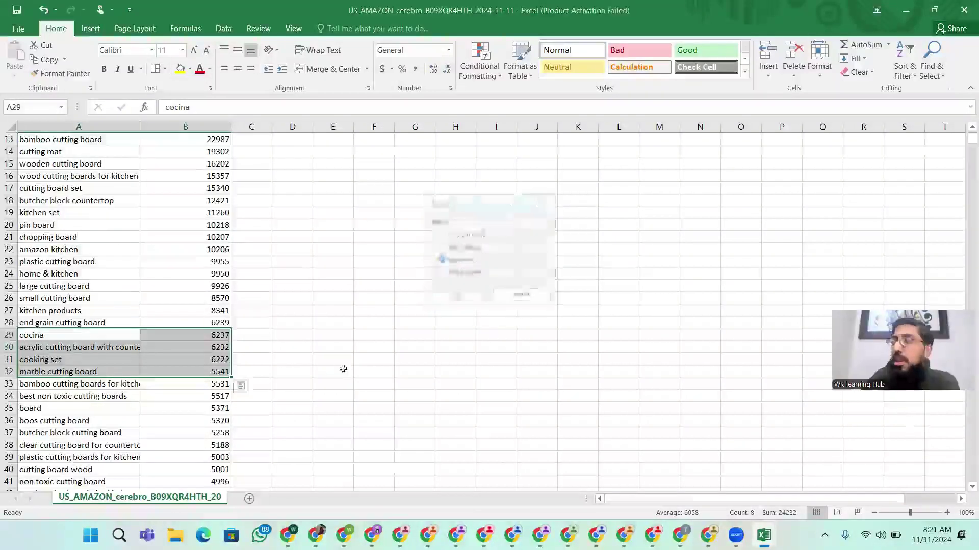
# Clear the keywords and search volumes from "boos cutting board" in row 32 downward
pyautogui.click(72, 396)
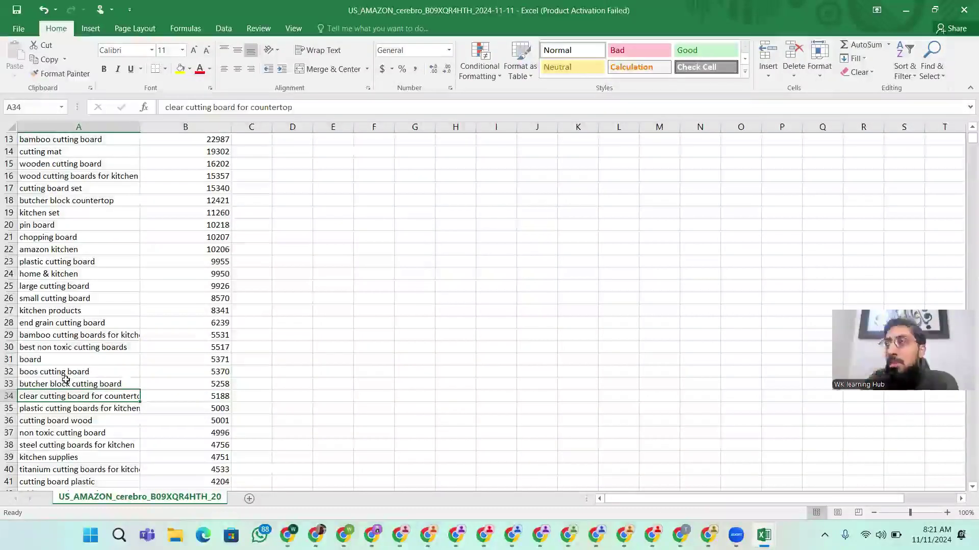
pyautogui.moveTo(96, 367); pyautogui.dragTo(245, 496)
pyautogui.press('Delete')
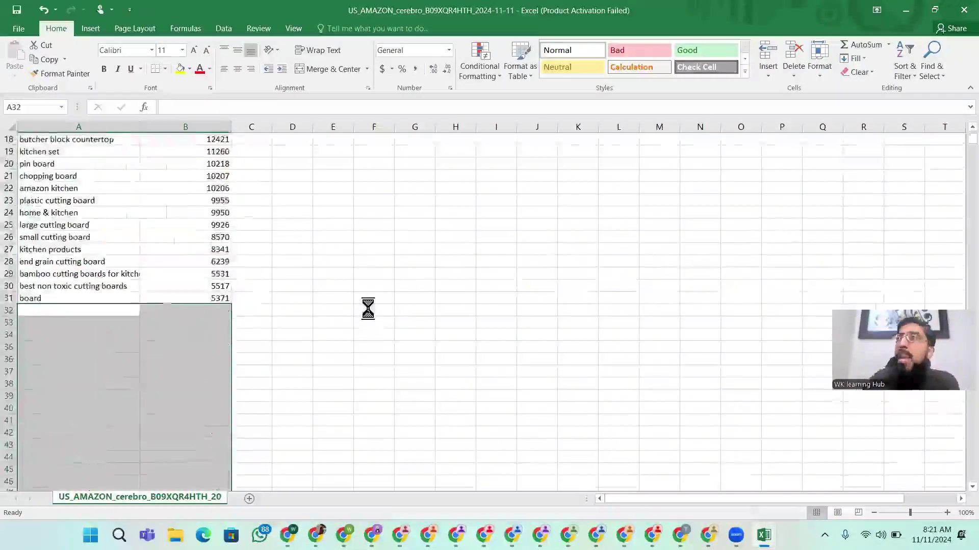
# Copy the trimmed keywords and volumes in A2:B31 and paste them into the Magnet workbook at C2, under B09XQR4HTH
pyautogui.scroll(6, 91, 394)
pyautogui.moveTo(67, 153); pyautogui.dragTo(163, 364)
pyautogui.moveTo(173, 501); pyautogui.dragTo(191, 451)
pyautogui.hotkey('ctrl', 'c')
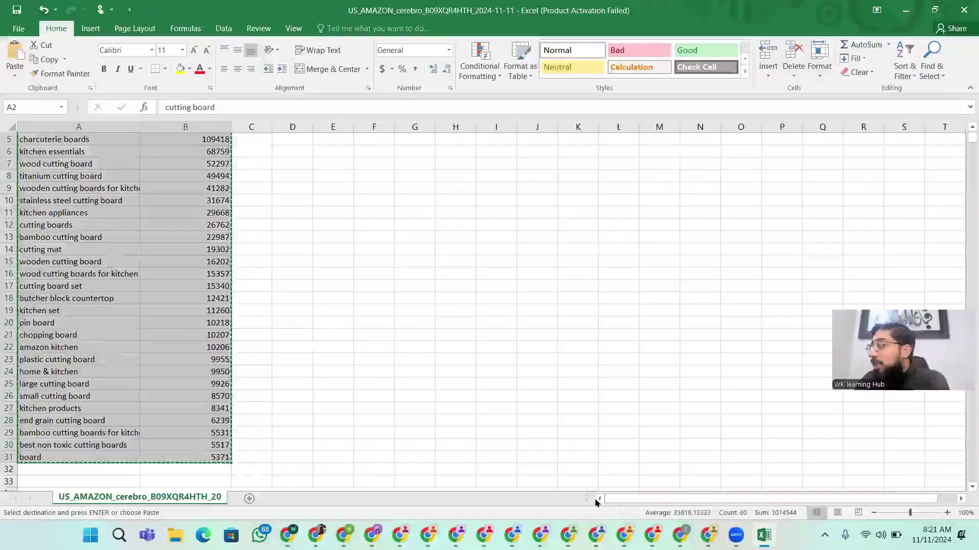
pyautogui.moveTo(764, 535)
pyautogui.click(846, 475)
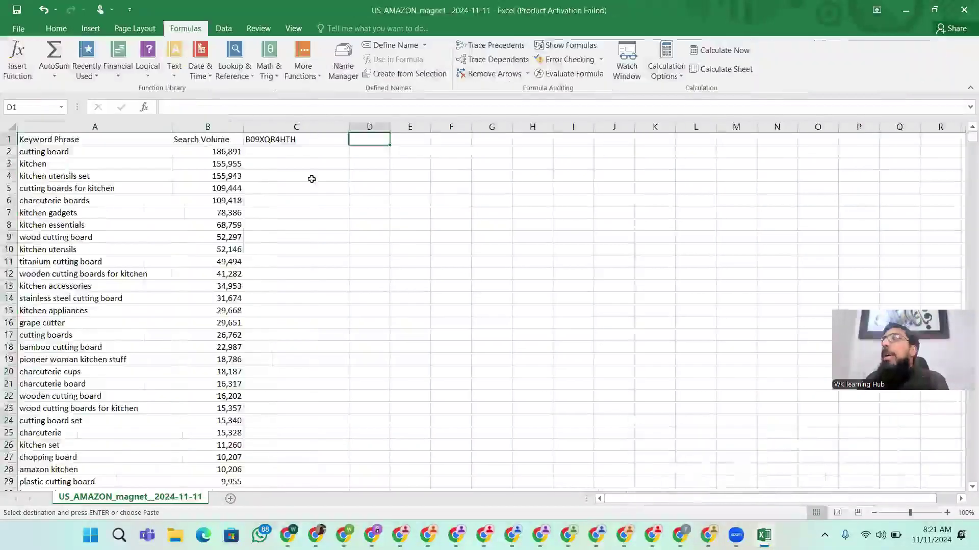
pyautogui.click(283, 150)
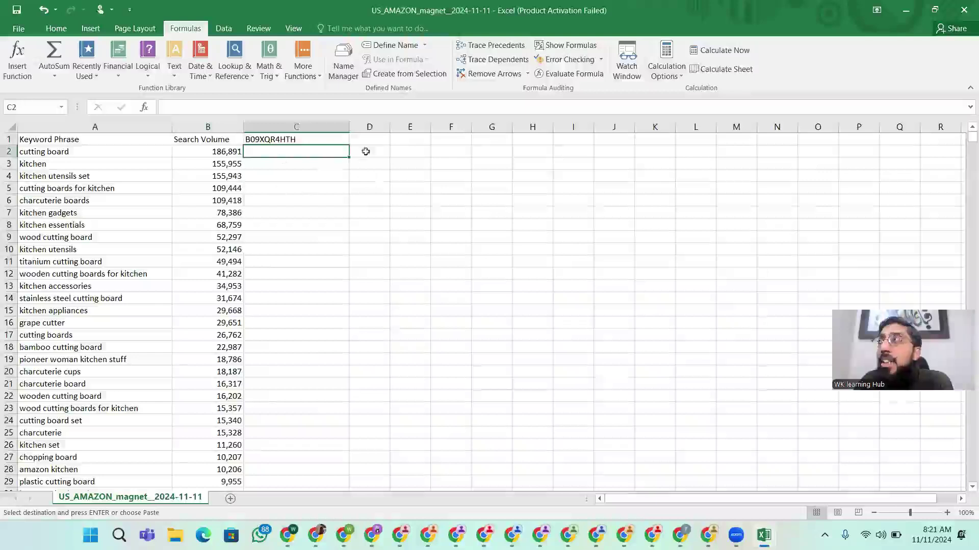
pyautogui.click(385, 140)
pyautogui.click(301, 149)
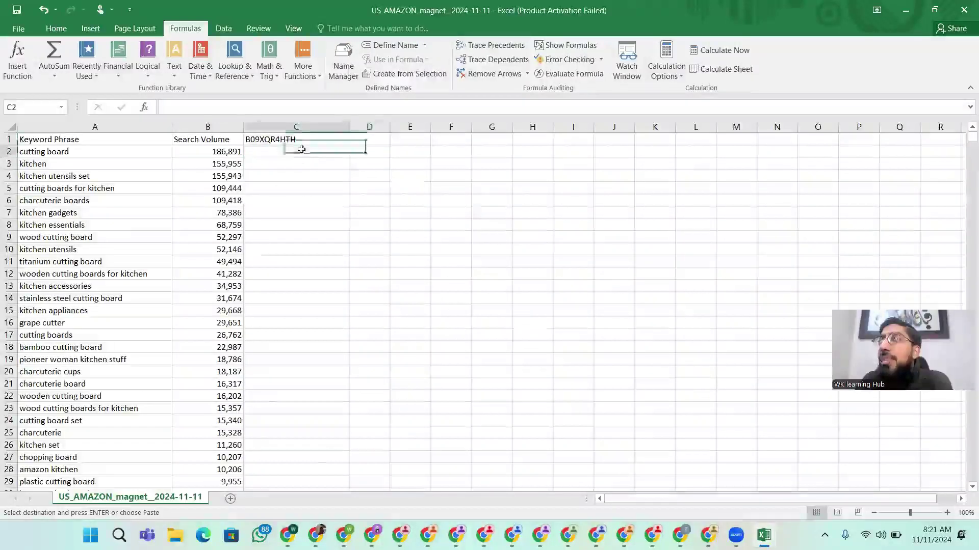
pyautogui.hotkey('ctrl', 'v')
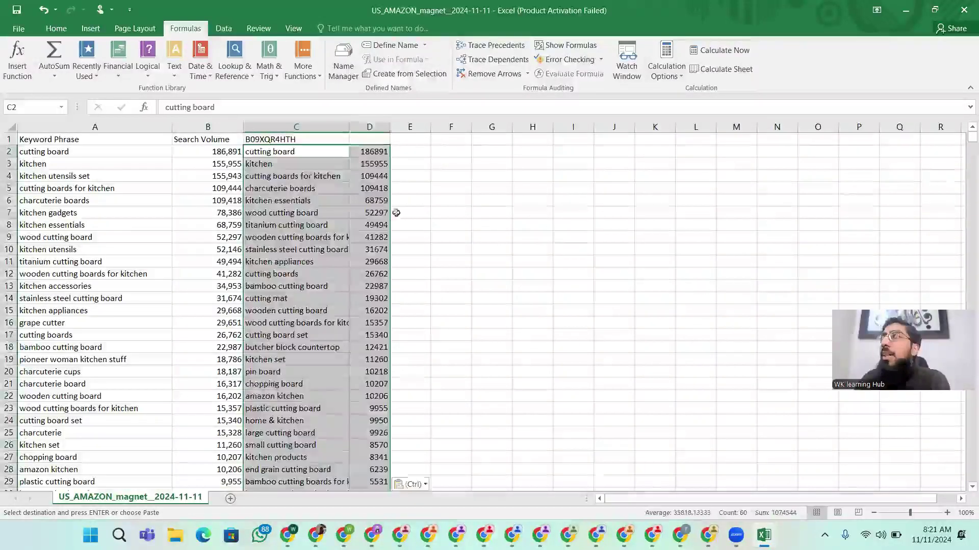
pyautogui.click(458, 220)
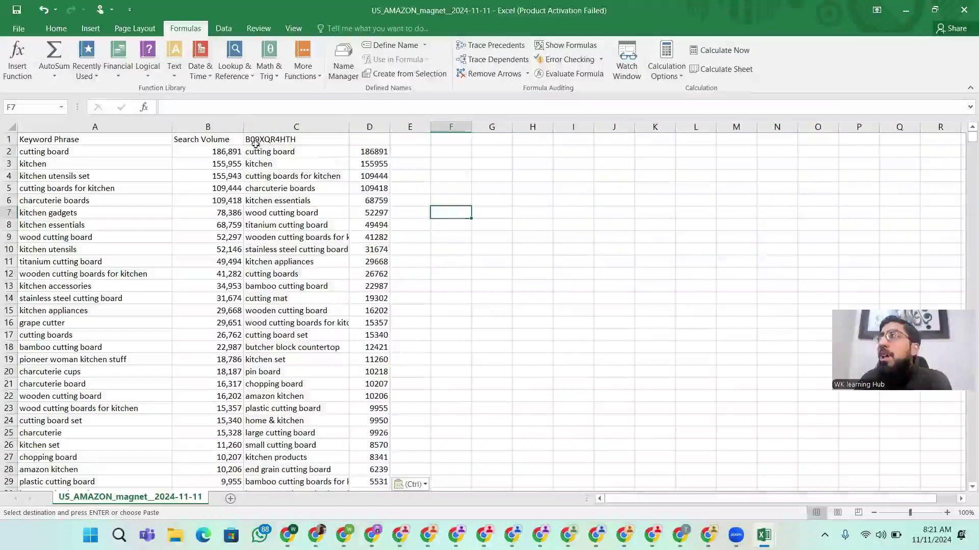
# Copy the Search Volume header into D1 above the pasted volumes and check the pasted columns to their end
pyautogui.click(237, 139)
pyautogui.hotkey('ctrl', 'c')
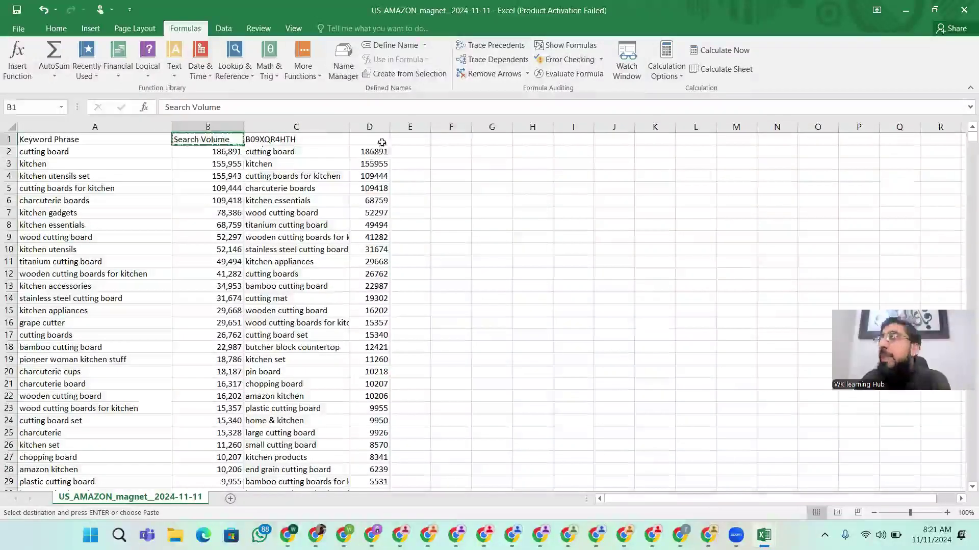
pyautogui.click(382, 142)
pyautogui.press('Return')
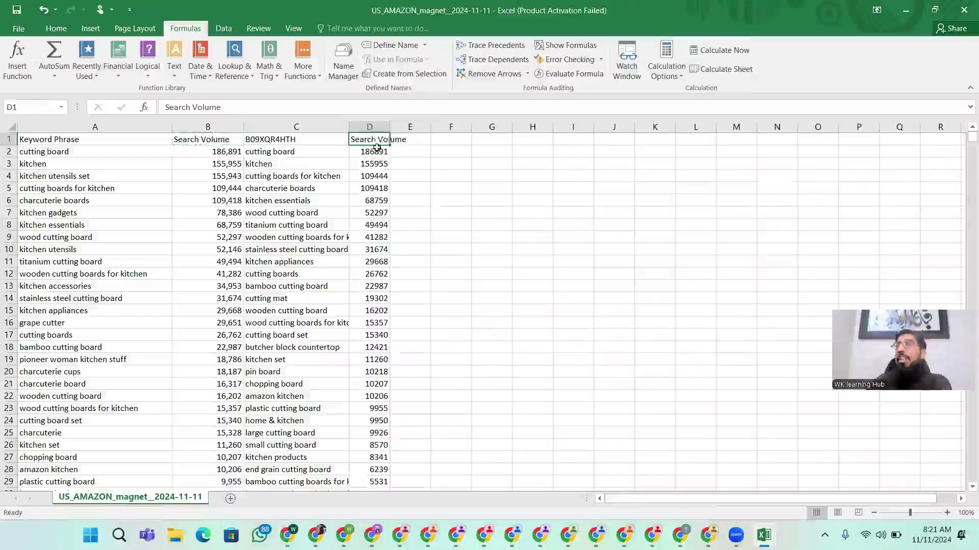
pyautogui.scroll(-1, 327, 225)
pyautogui.scroll(1, 327, 224)
pyautogui.scroll(-3, 421, 380)
pyautogui.scroll(-3, 421, 380)
pyautogui.scroll(4, 421, 380)
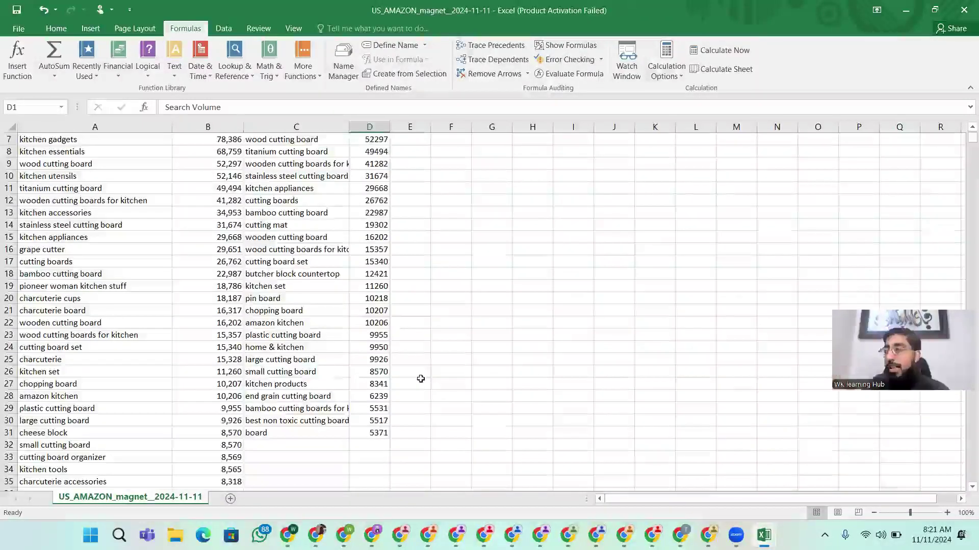
# Switch to Chrome and copy the ASIN B089W55YNJ from the address of the Kikcoin chopping board listing
pyautogui.moveTo(315, 536)
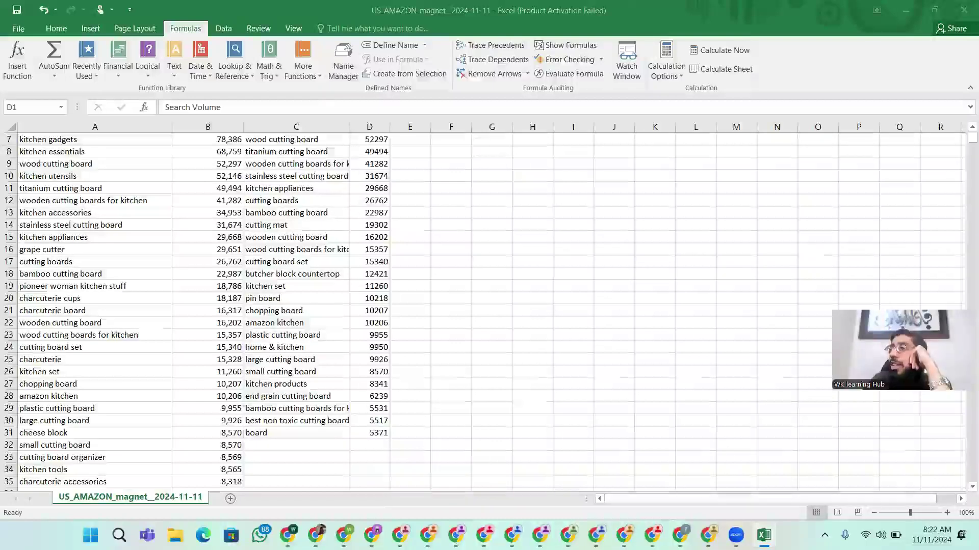
pyautogui.hotkey('alt', 'Tab')
pyautogui.click(669, 13)
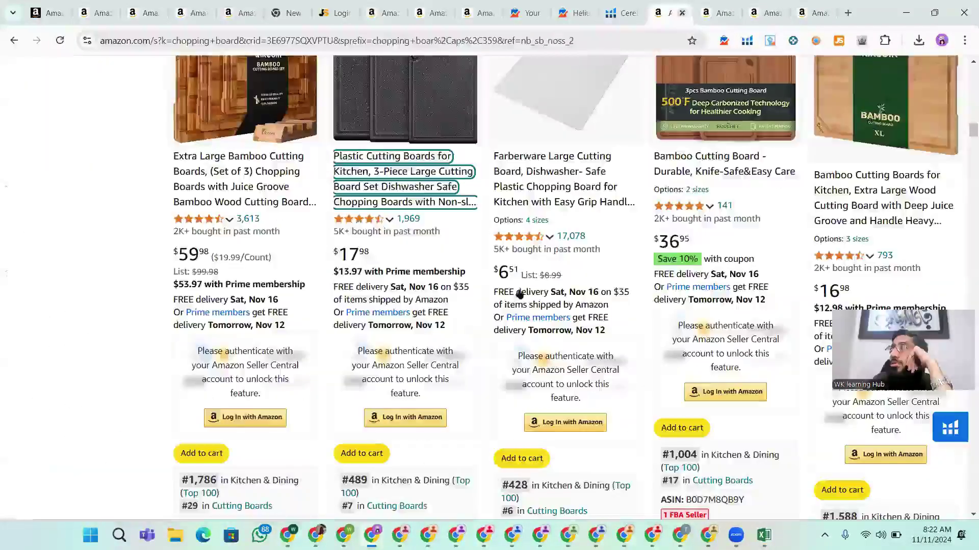
pyautogui.click(710, 13)
pyautogui.scroll(-8, 544, 367)
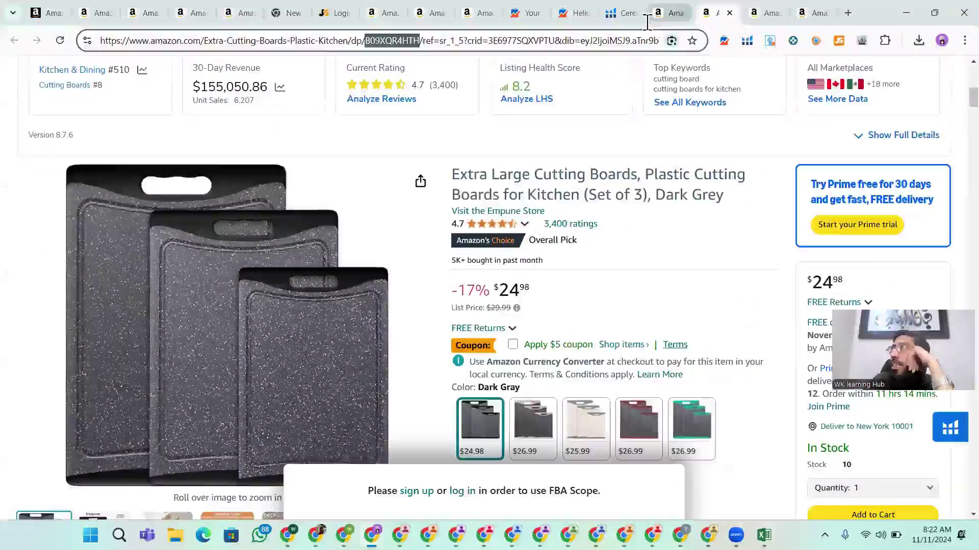
pyautogui.click(751, 14)
pyautogui.click(388, 40)
pyautogui.doubleClick(400, 40)
pyautogui.rightClick(400, 41)
pyautogui.click(466, 154)
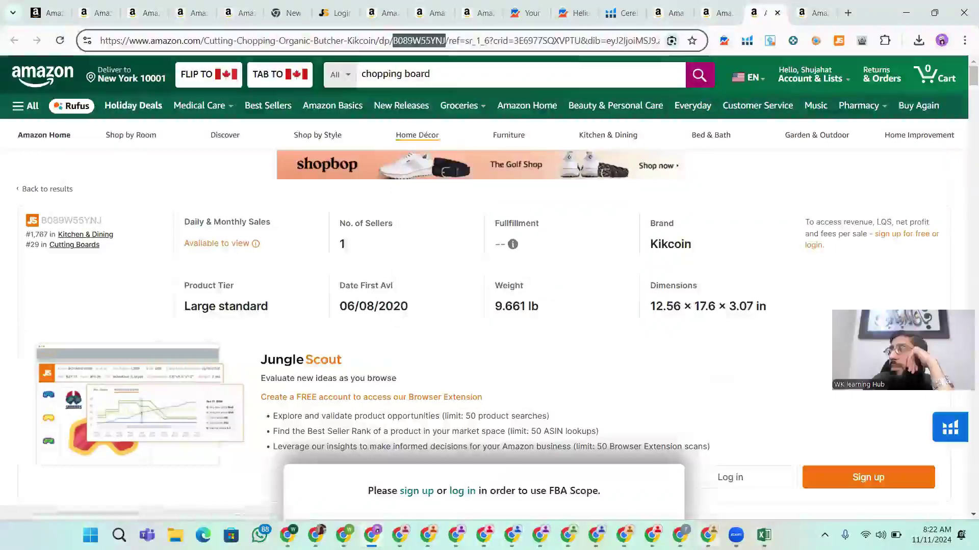
# Switch to the Magnet workbook, paste the ASIN B089W55YNJ into E1 and widen column E to fit it
pyautogui.moveTo(763, 535)
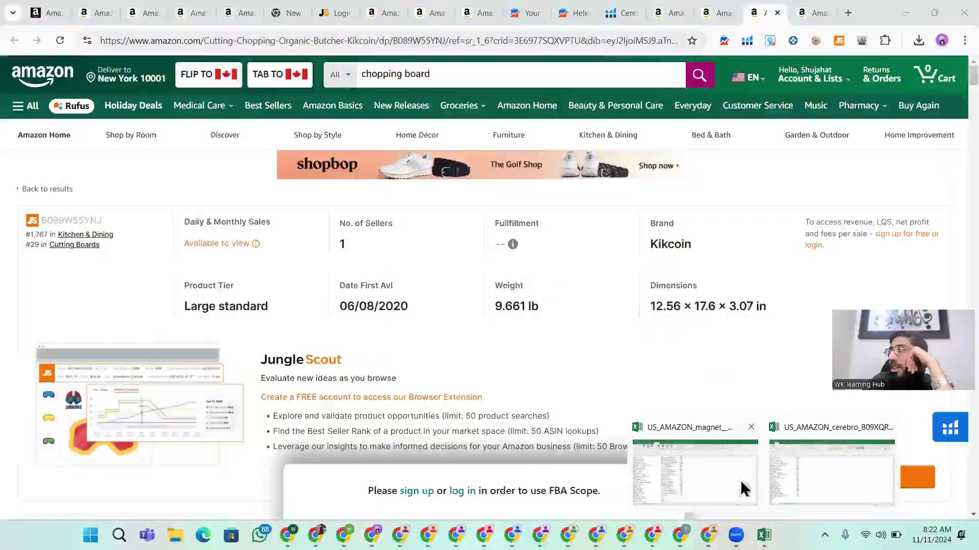
pyautogui.click(716, 491)
pyautogui.scroll(2, 483, 267)
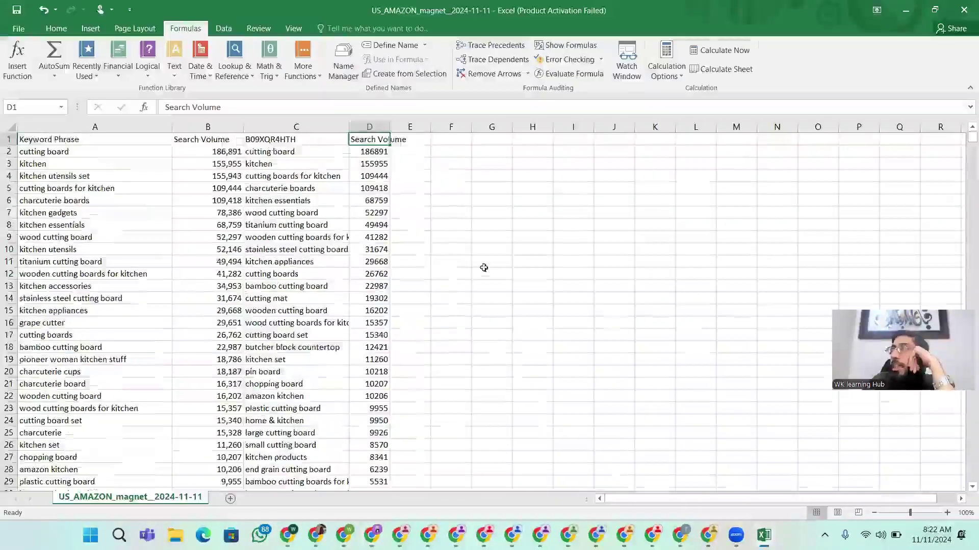
pyautogui.click(419, 140)
pyautogui.doubleClick(419, 140)
pyautogui.hotkey('ctrl', 'v')
pyautogui.click(422, 128)
pyautogui.moveTo(431, 128); pyautogui.dragTo(472, 130)
# Copy the Search Volume header from D1 into F1, beside the B089W55YNJ heading
pyautogui.click(489, 140)
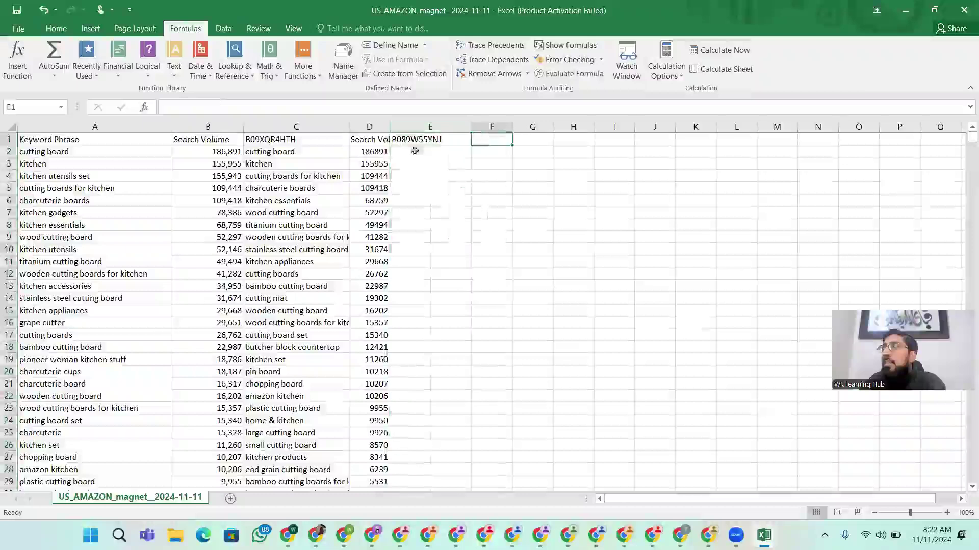
pyautogui.click(368, 140)
pyautogui.hotkey('ctrl', 'c')
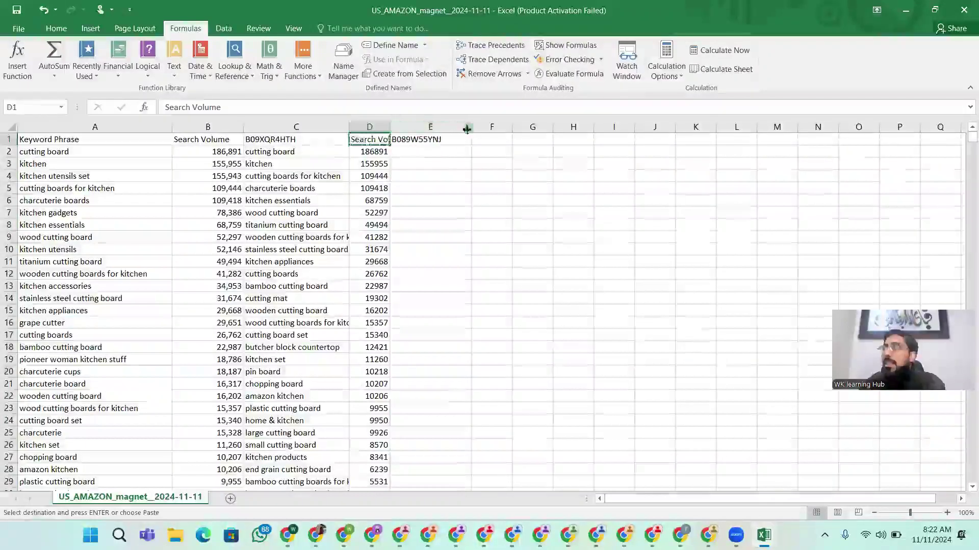
pyautogui.click(490, 140)
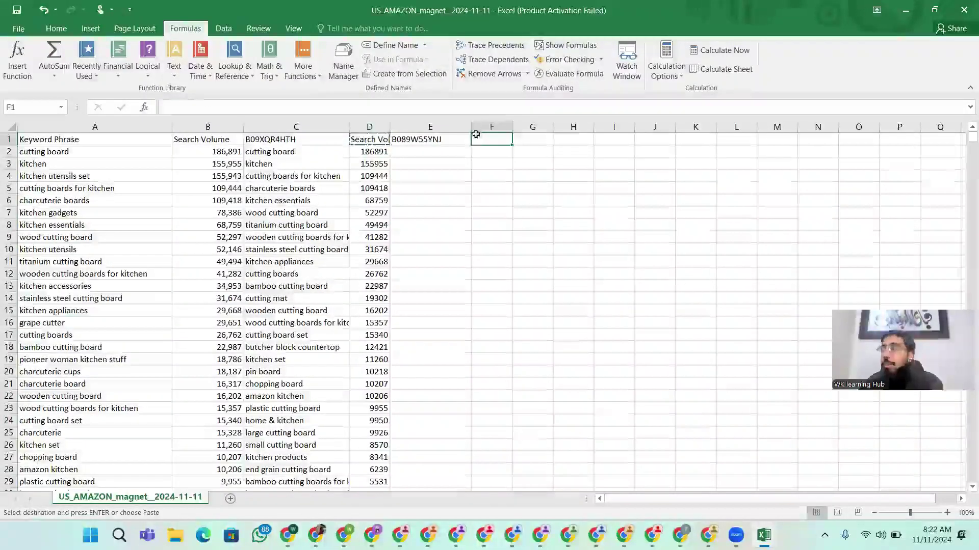
pyautogui.hotkey('ctrl', 'v')
# Copy the ASIN in E1 and close the Cerebro workbook for B09XQR4HTH
pyautogui.click(439, 141)
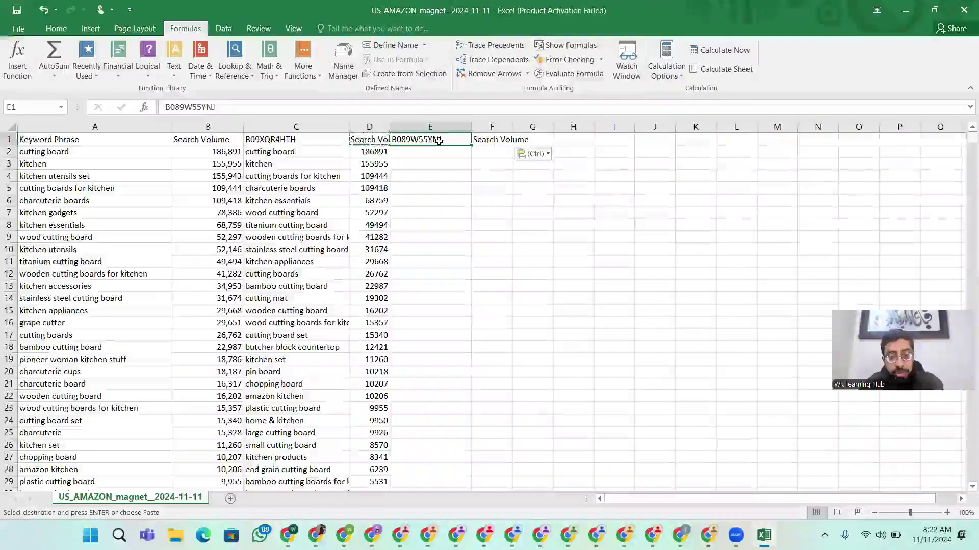
pyautogui.hotkey('ctrl', 'c')
pyautogui.moveTo(540, 535)
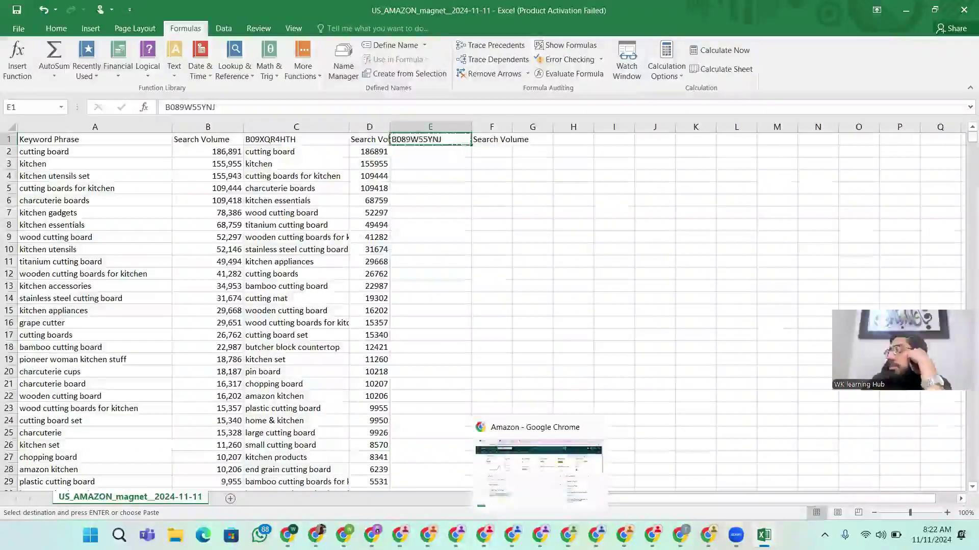
pyautogui.moveTo(764, 535)
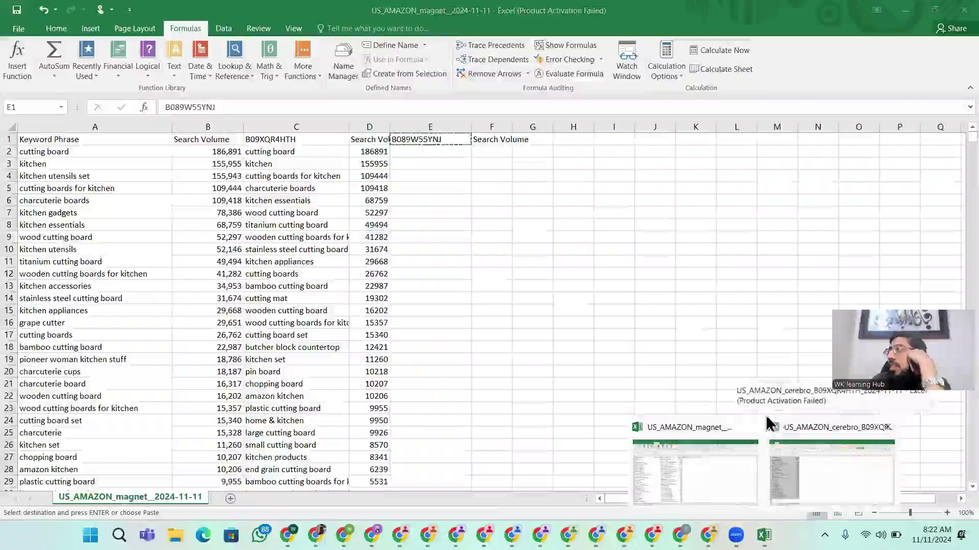
pyautogui.click(887, 428)
pyautogui.click(489, 282)
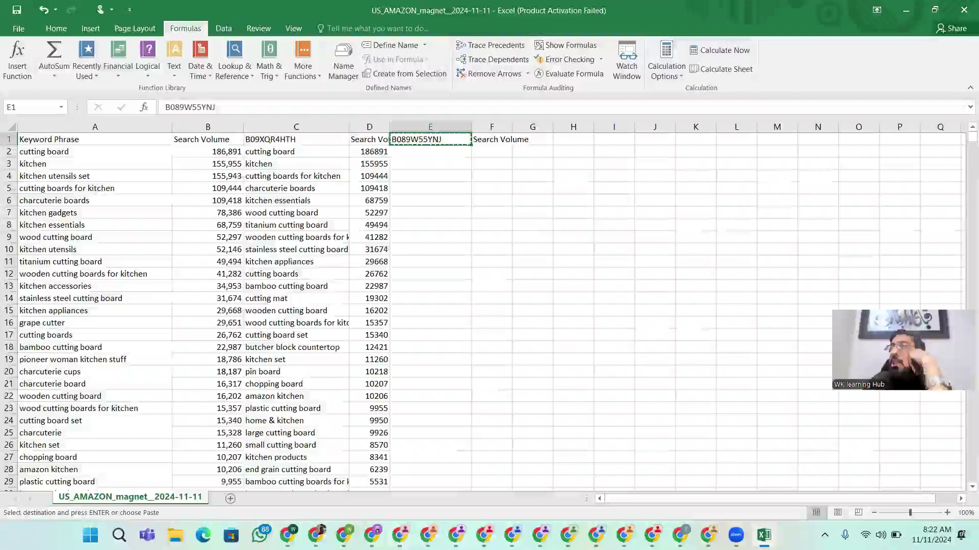
# Switch to Helium 10 Cerebro in Chrome, replace the previous ASIN with B089W55YNJ and get its keywords
pyautogui.hotkey('alt', 'Tab')
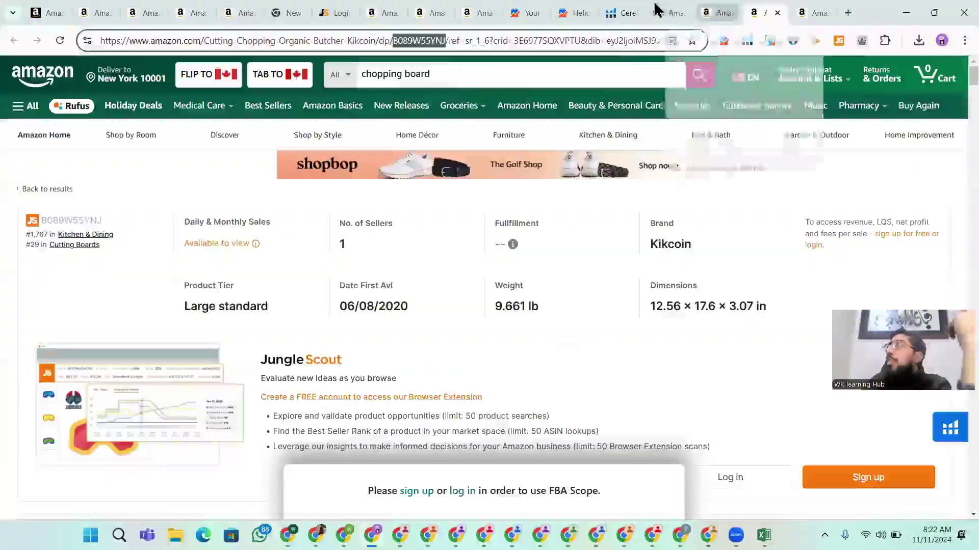
pyautogui.click(617, 13)
pyautogui.scroll(10, 276, 207)
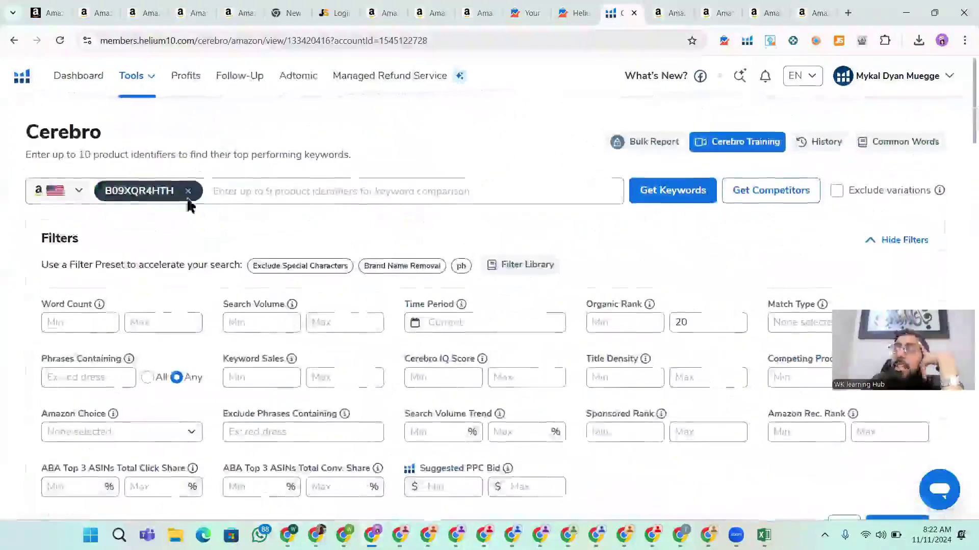
pyautogui.click(223, 194)
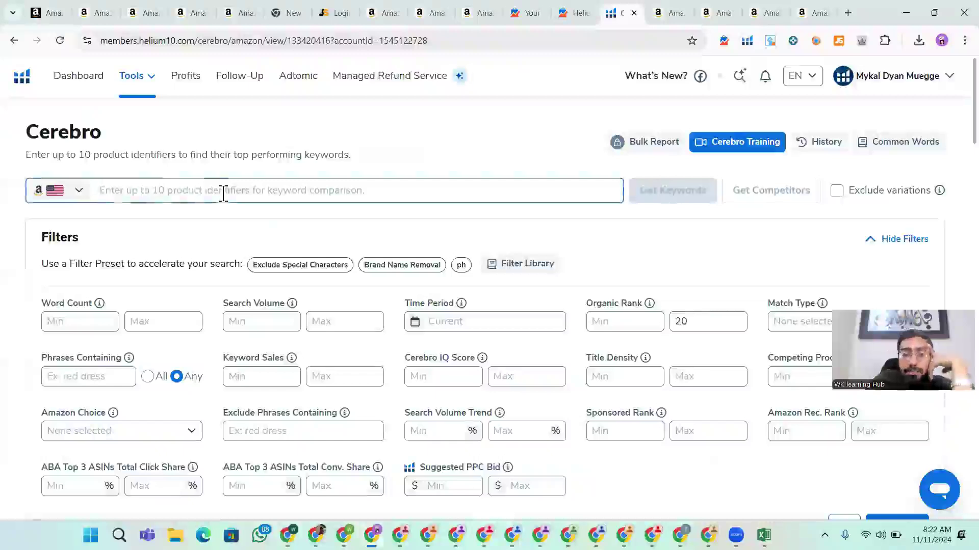
pyautogui.hotkey('ctrl', 'v')
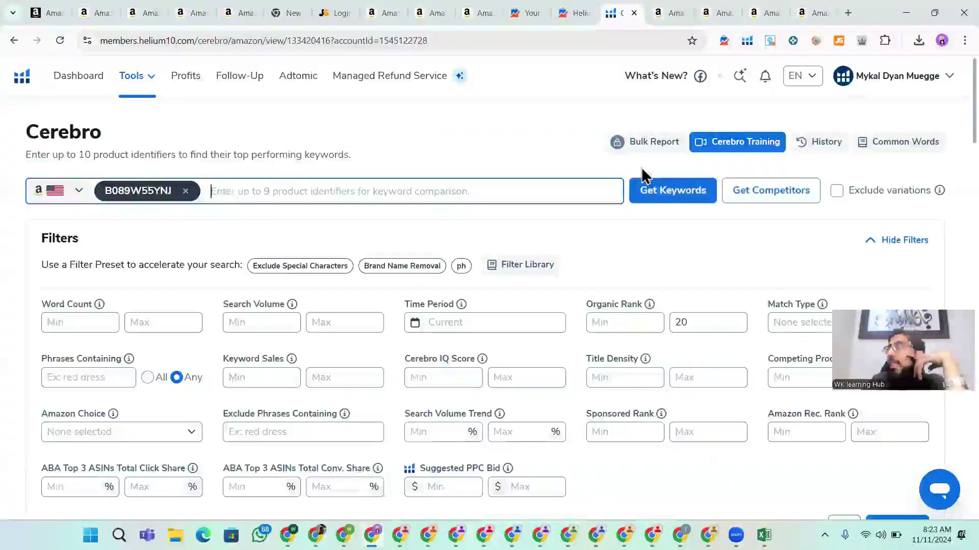
pyautogui.click(650, 191)
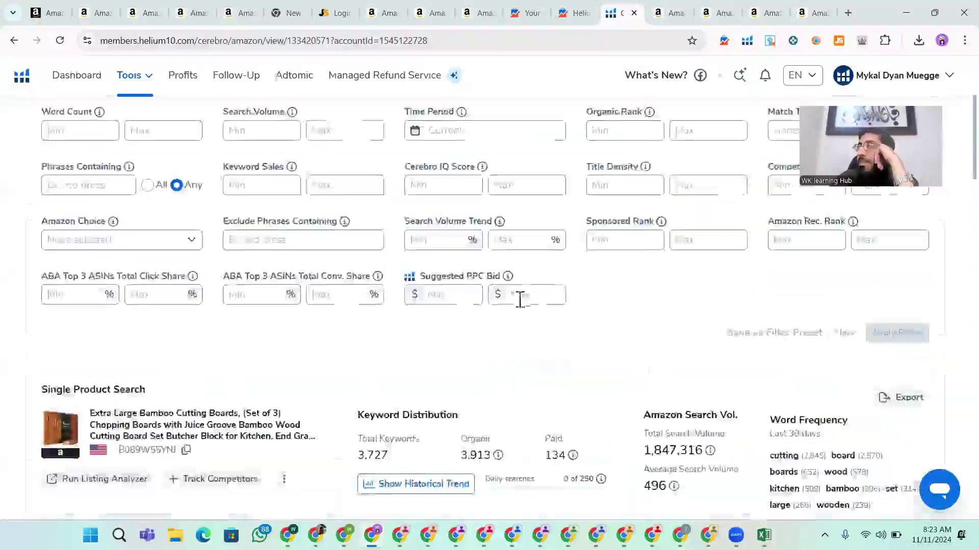
# Filter the B089W55YNJ keywords to a maximum organic rank of 18
pyautogui.click(699, 317)
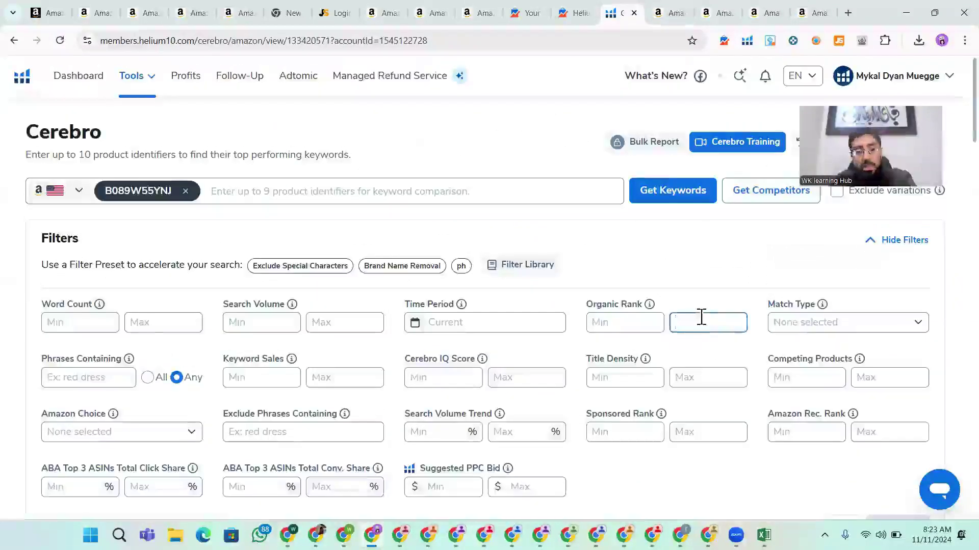
pyautogui.write('18')
pyautogui.scroll(-4, 886, 329)
pyautogui.click(886, 326)
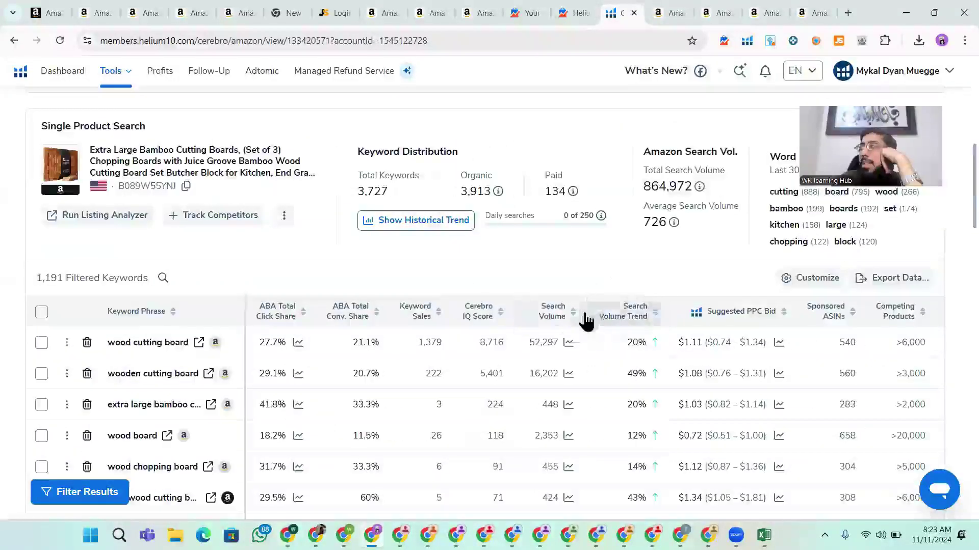
# Sort the filtered keywords by search volume from highest to lowest and look through the leading phrases
pyautogui.scroll(-5, 571, 317)
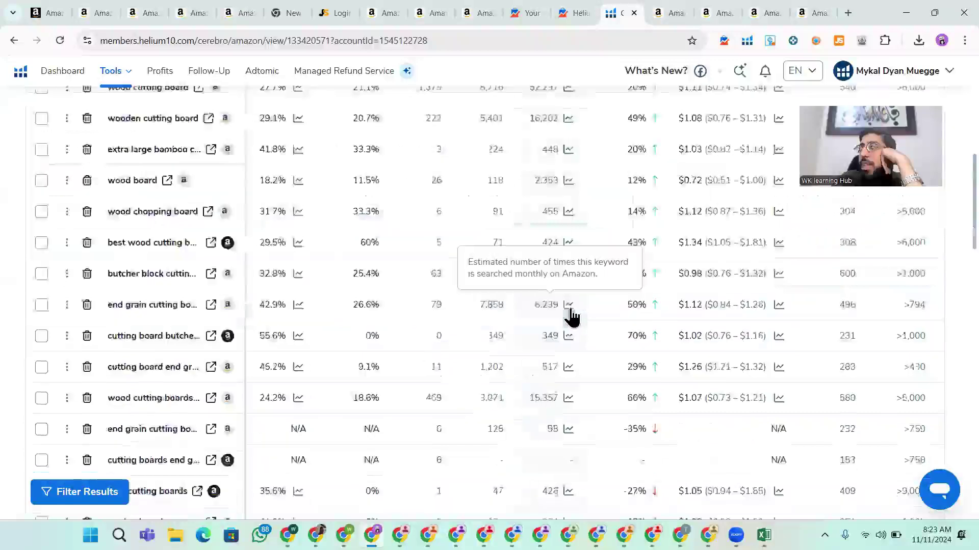
pyautogui.scroll(-4, 542, 282)
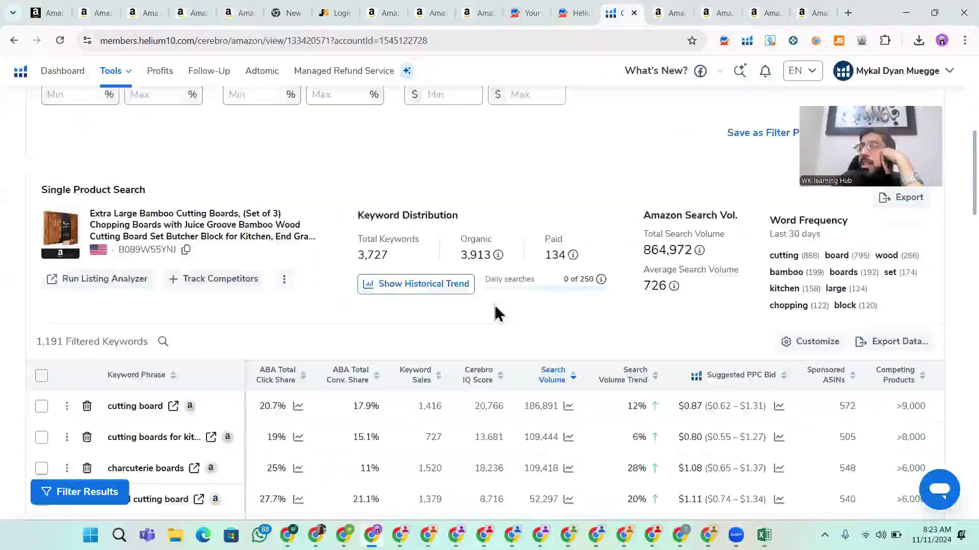
pyautogui.scroll(-2, 474, 308)
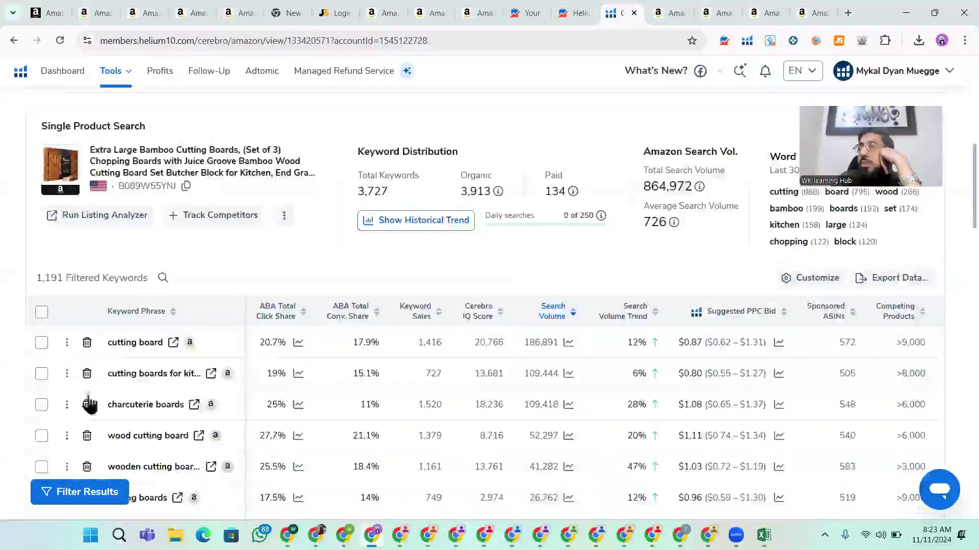
pyautogui.scroll(-2, 144, 339)
pyautogui.scroll(-2, 136, 408)
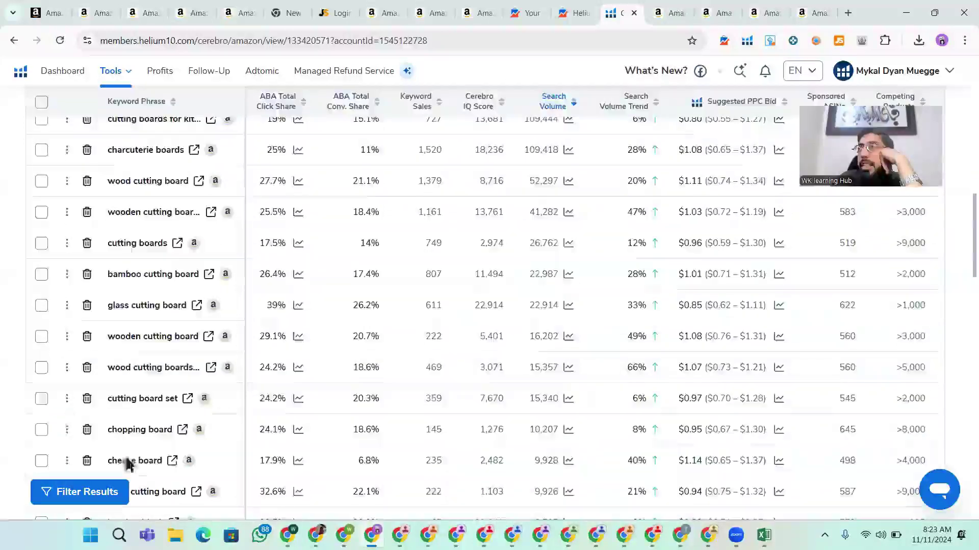
# Export the filtered B089W55YNJ keywords as a CSV file and open the download in Excel
pyautogui.scroll(4, 686, 368)
pyautogui.scroll(1, 686, 368)
pyautogui.click(900, 342)
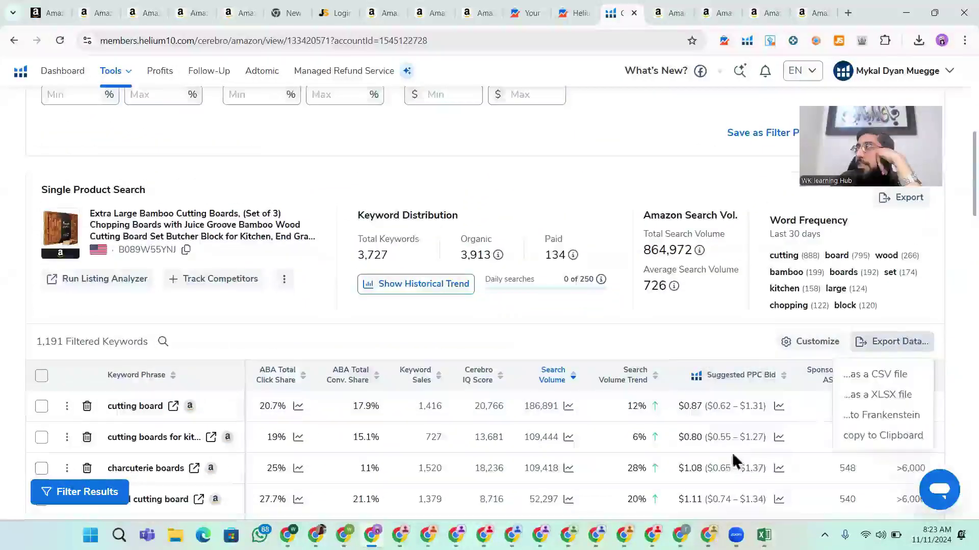
pyautogui.click(880, 376)
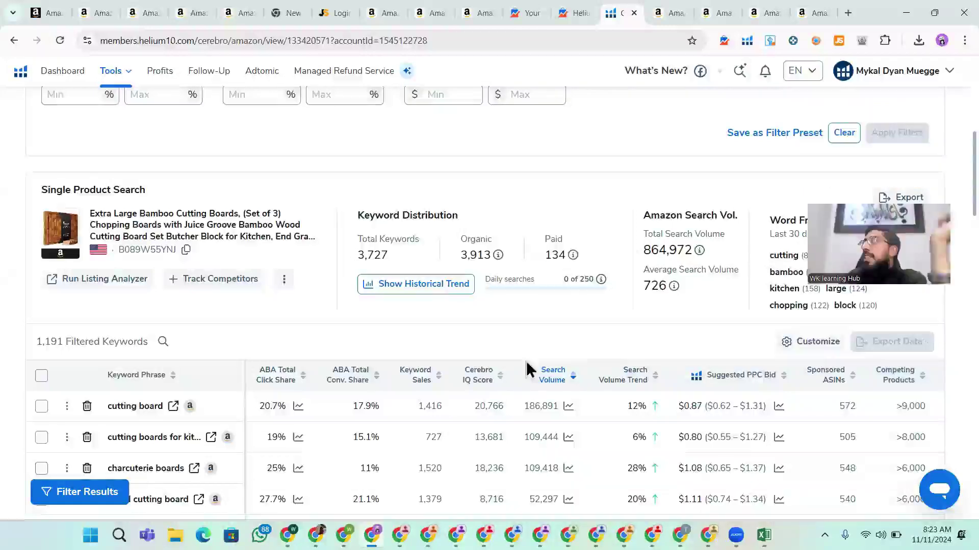
pyautogui.click(778, 81)
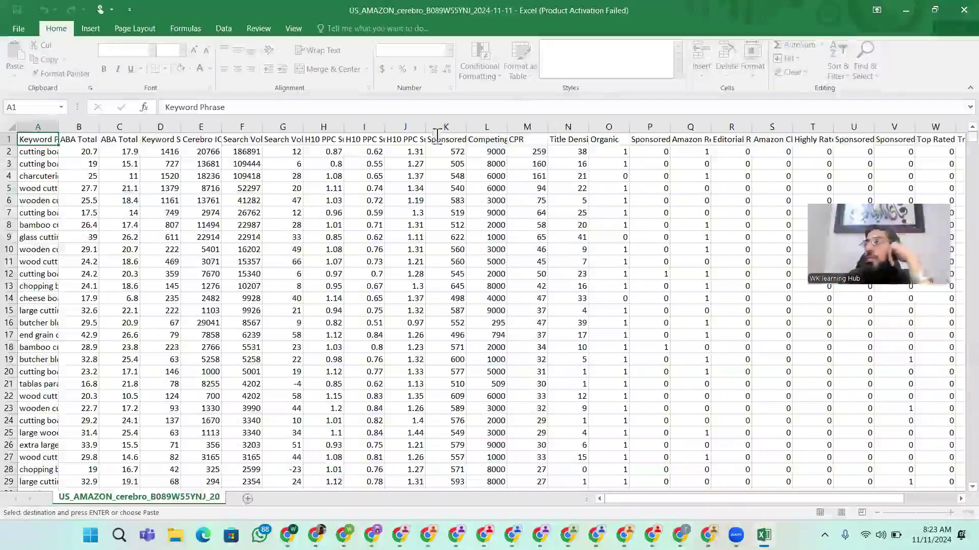
# Delete every column of the exported sheet except Keyword Phrase and Search Volume
pyautogui.moveTo(92, 130); pyautogui.dragTo(207, 145)
pyautogui.hotkey('ctrl', '-')
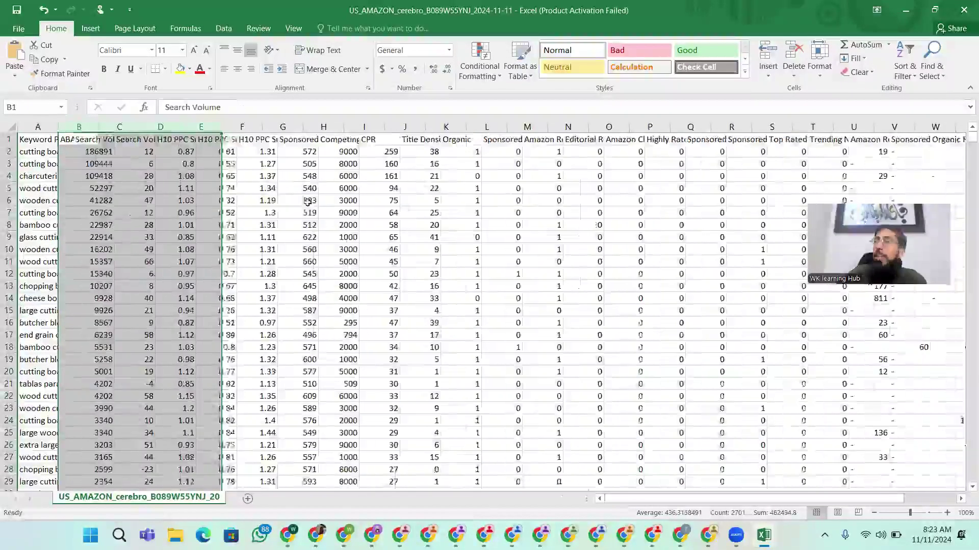
pyautogui.click(308, 203)
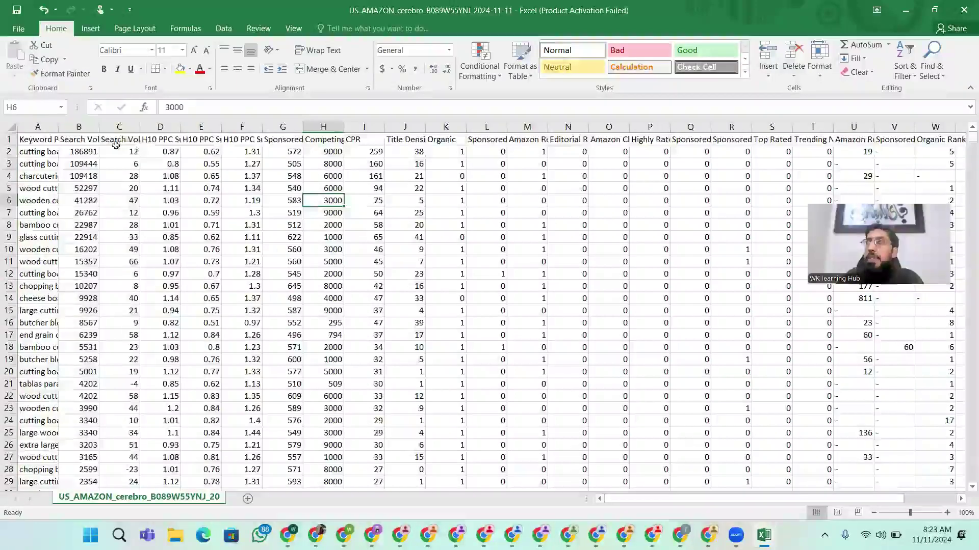
pyautogui.click(79, 127)
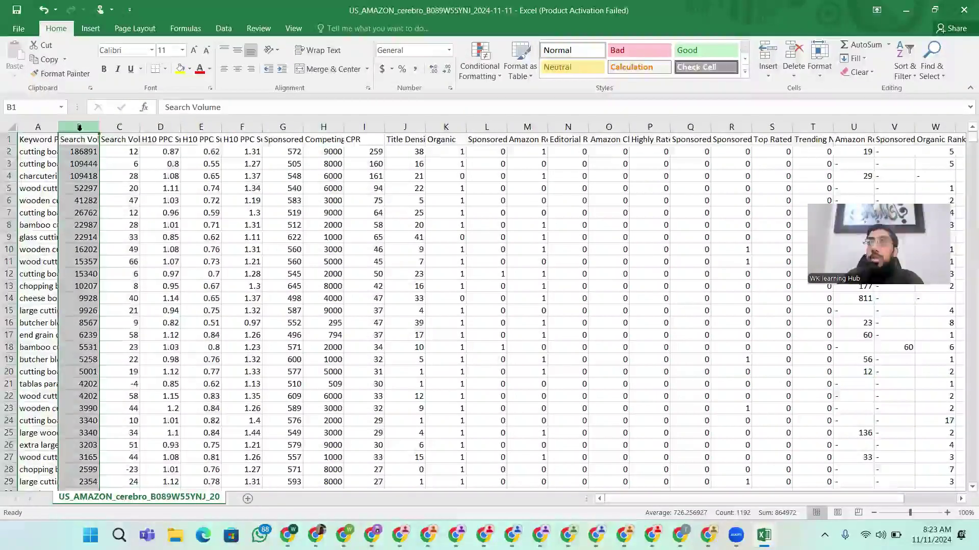
pyautogui.click(131, 127)
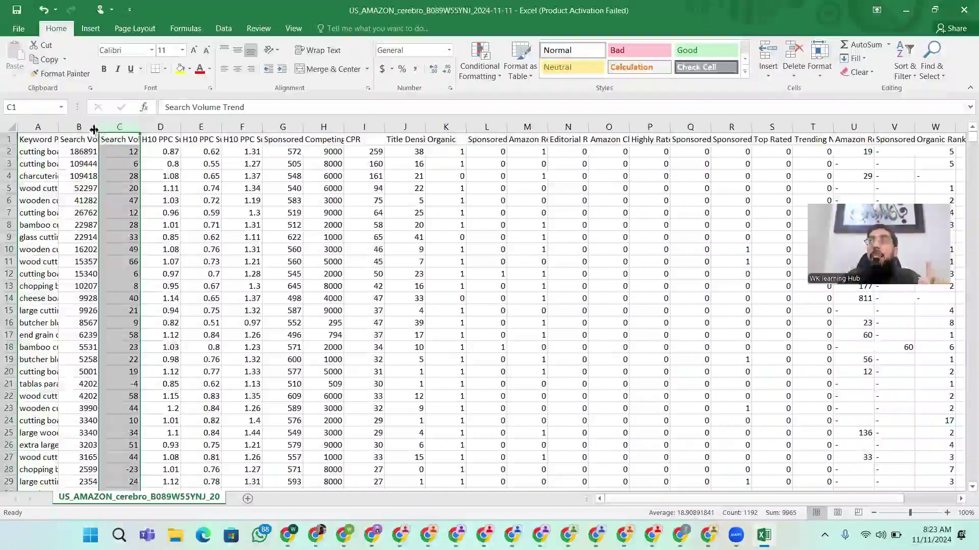
pyautogui.moveTo(119, 127); pyautogui.dragTo(961, 179)
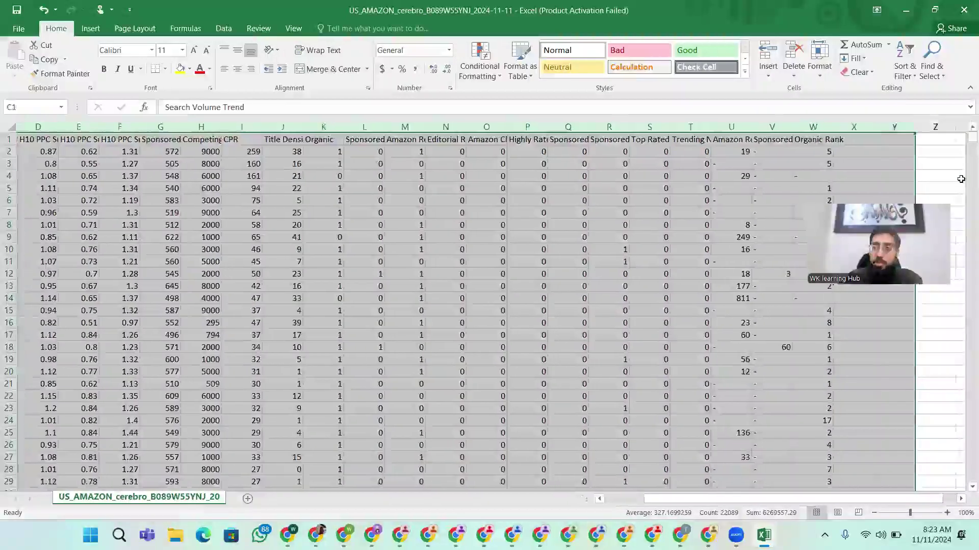
pyautogui.hotkey('ctrl', '-')
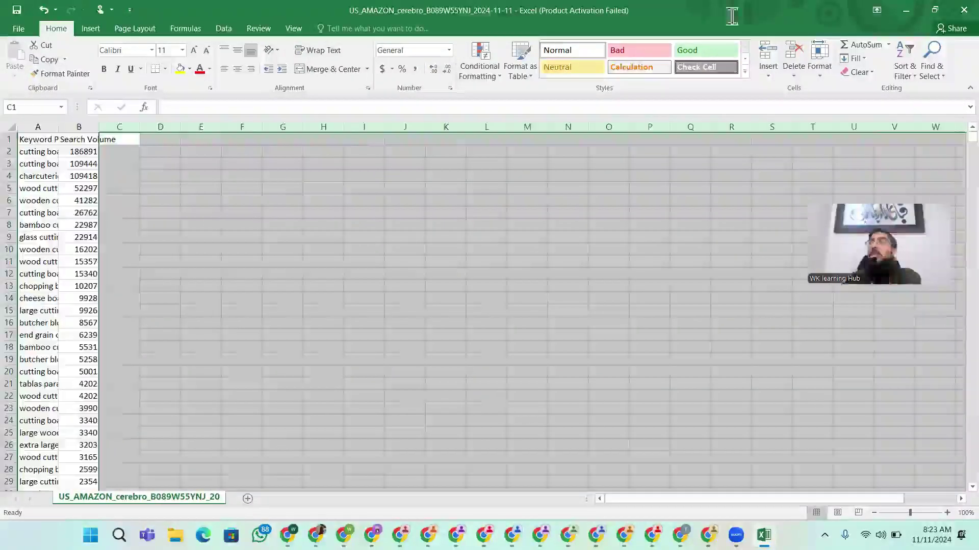
# Widen column A so the full keyword phrases fit
pyautogui.click(34, 128)
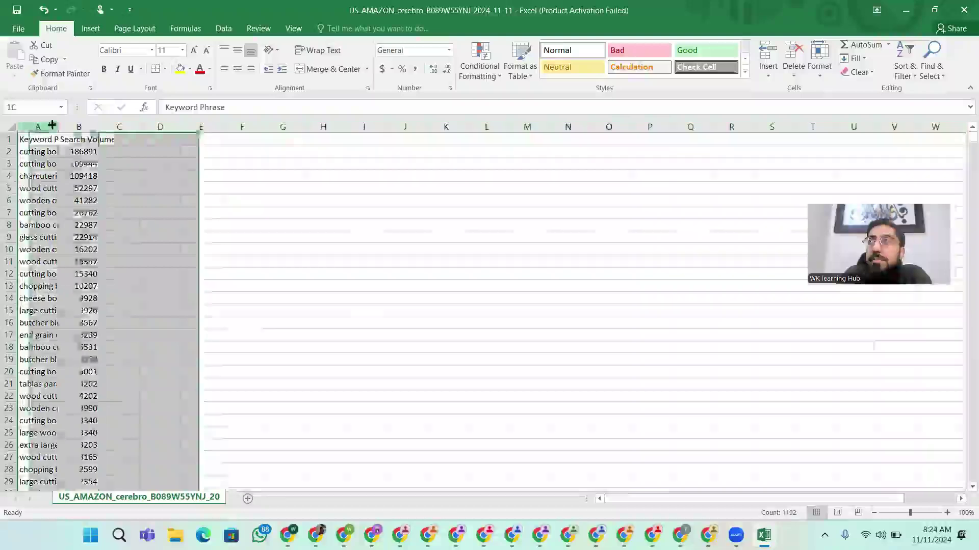
pyautogui.moveTo(58, 127); pyautogui.dragTo(200, 127)
pyautogui.click(153, 127)
pyautogui.click(130, 127)
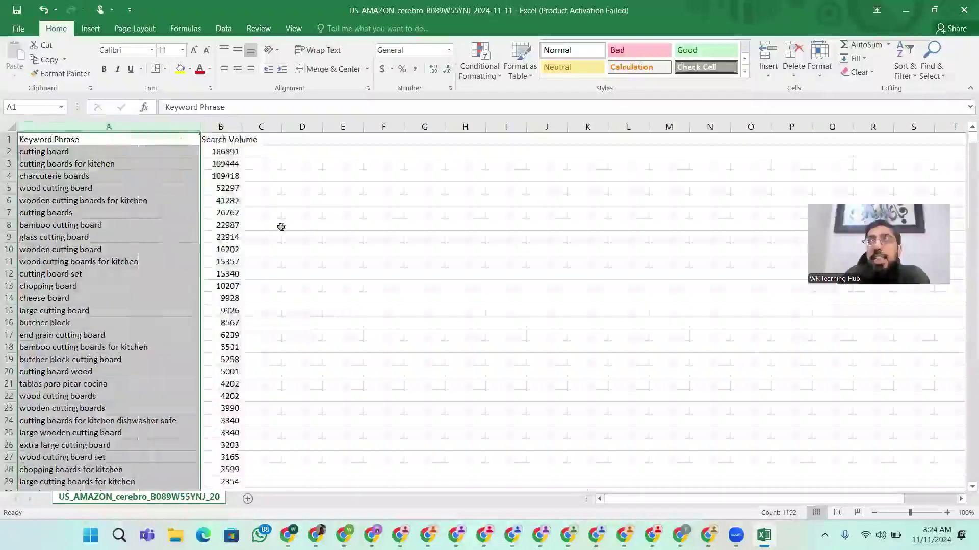
# Look through the trimmed B089W55YNJ keywords and copy the phrases and search volumes from cutting board down to dishwasher safe cutting boards
pyautogui.scroll(-6, 328, 340)
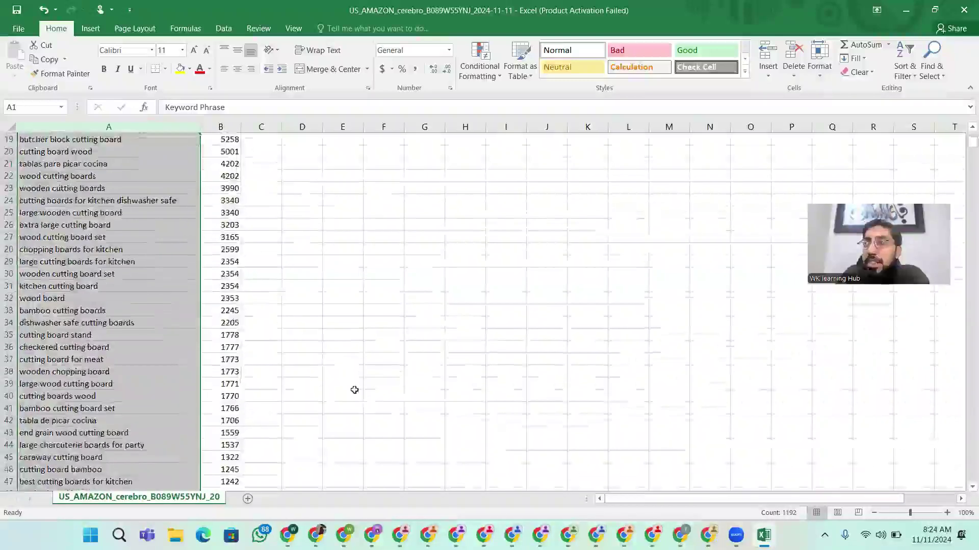
pyautogui.click(328, 332)
pyautogui.scroll(6, 329, 332)
pyautogui.scroll(-3, 229, 378)
pyautogui.scroll(-5, 204, 367)
pyautogui.scroll(6, 184, 357)
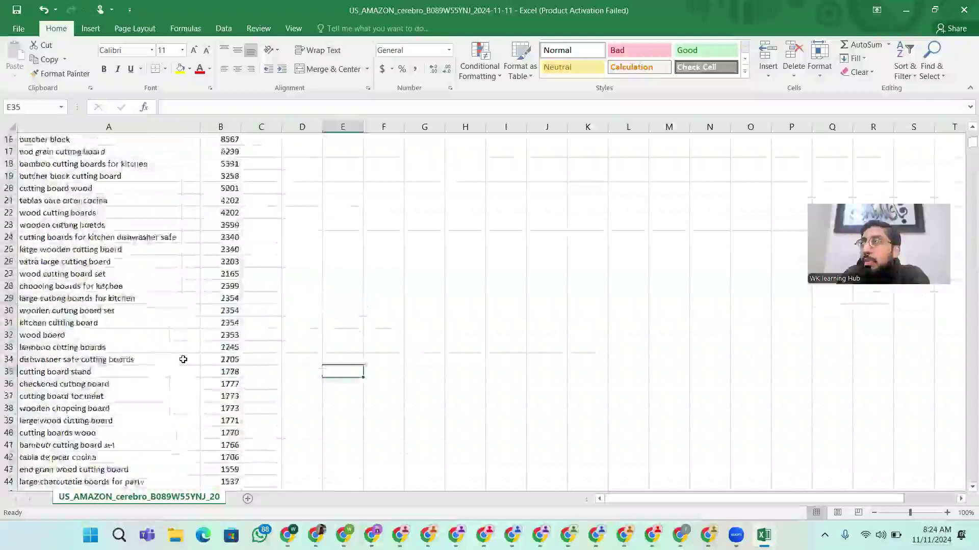
pyautogui.scroll(2, 183, 359)
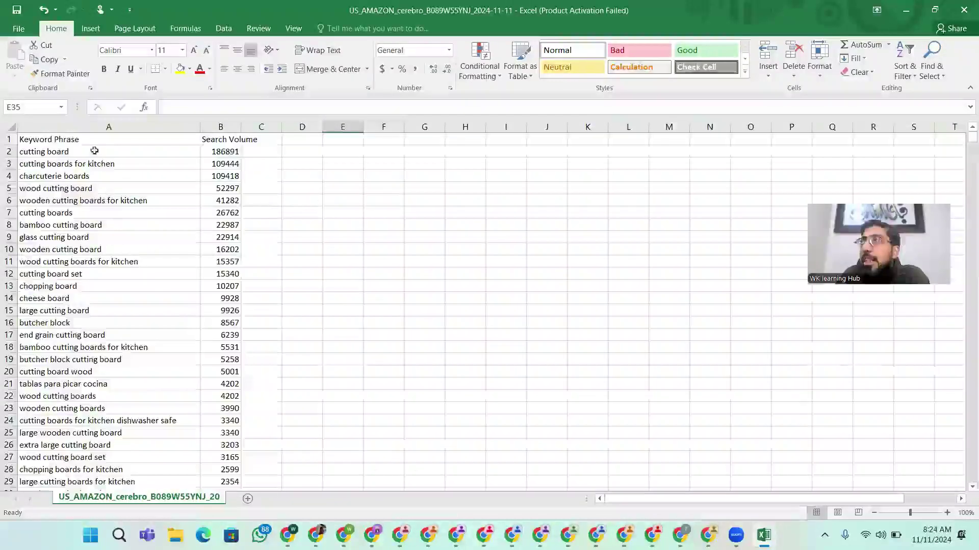
pyautogui.click(135, 153)
pyautogui.moveTo(142, 161); pyautogui.dragTo(207, 422)
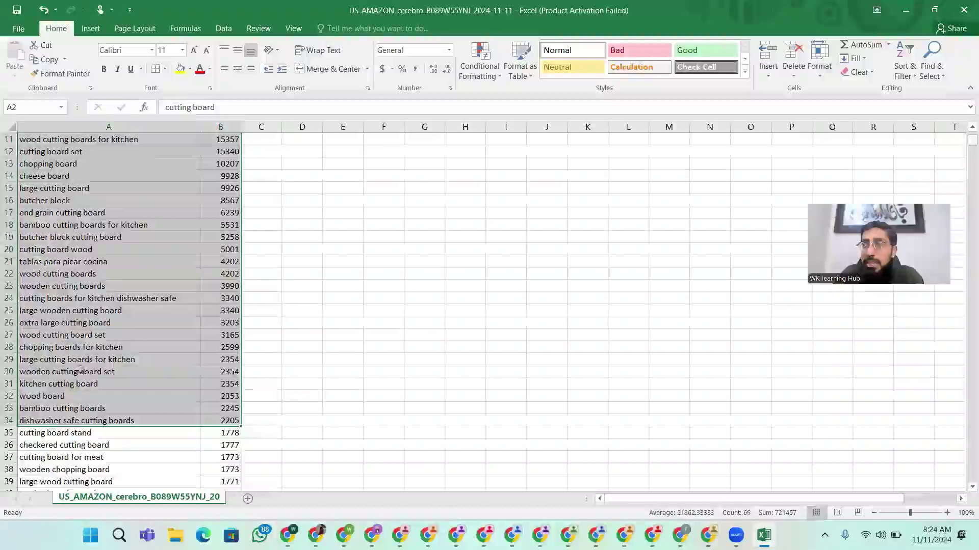
pyautogui.hotkey('ctrl', 'c')
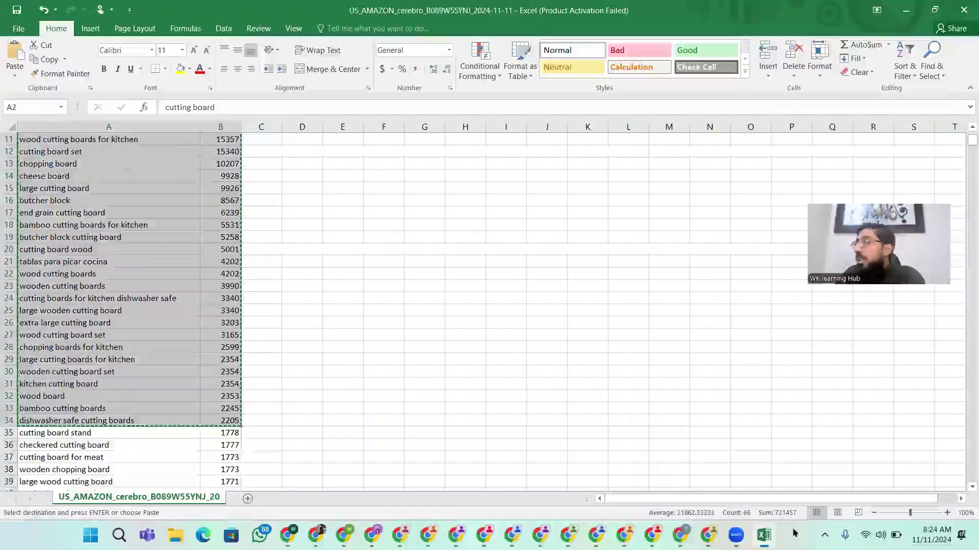
# Paste the copied keywords and search volumes into the Magnet workbook under the B089W55YNJ heading, starting at cell E2
pyautogui.hotkey('alt', 'Tab')
pyautogui.click(430, 140)
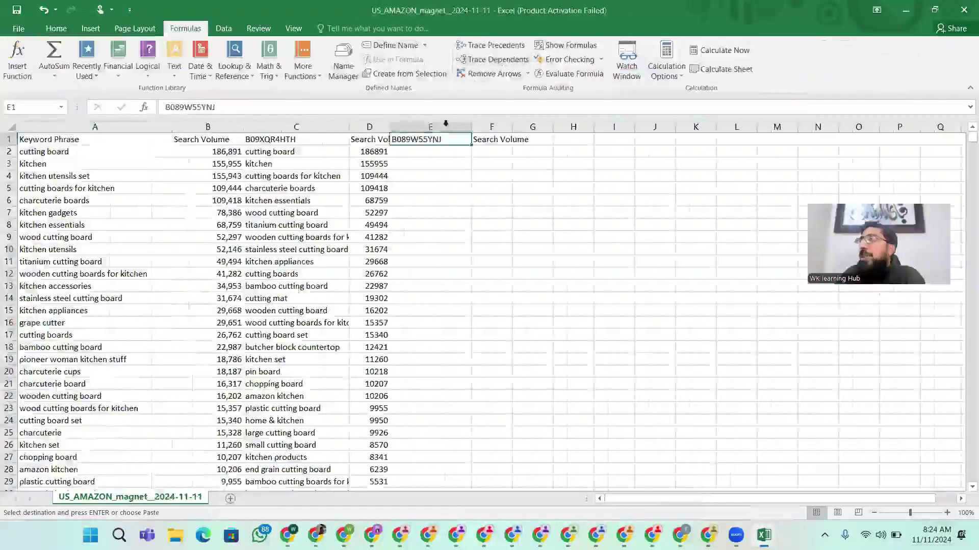
pyautogui.click(447, 155)
pyautogui.hotkey('ctrl', 'v')
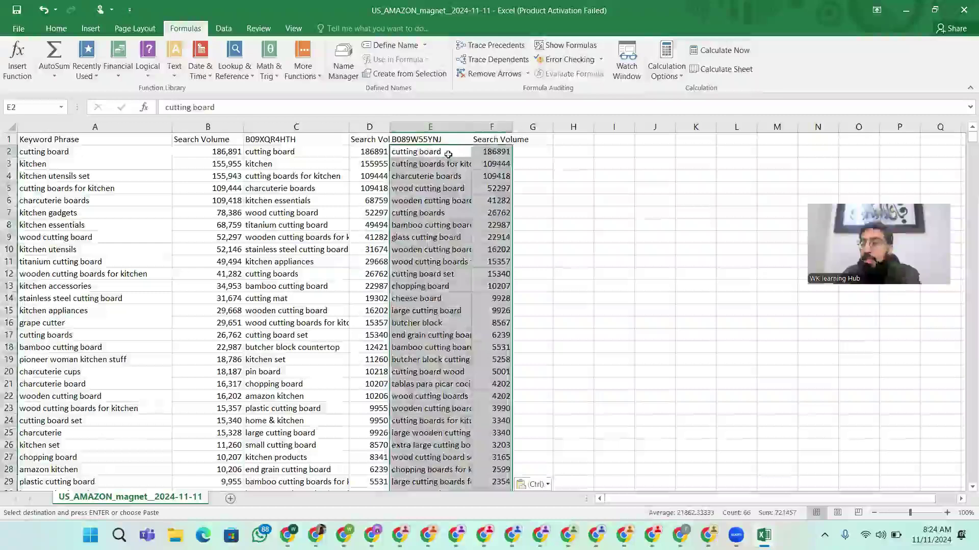
pyautogui.click(566, 223)
# Widen column E until its longest keyword phrases fit
pyautogui.click(469, 139)
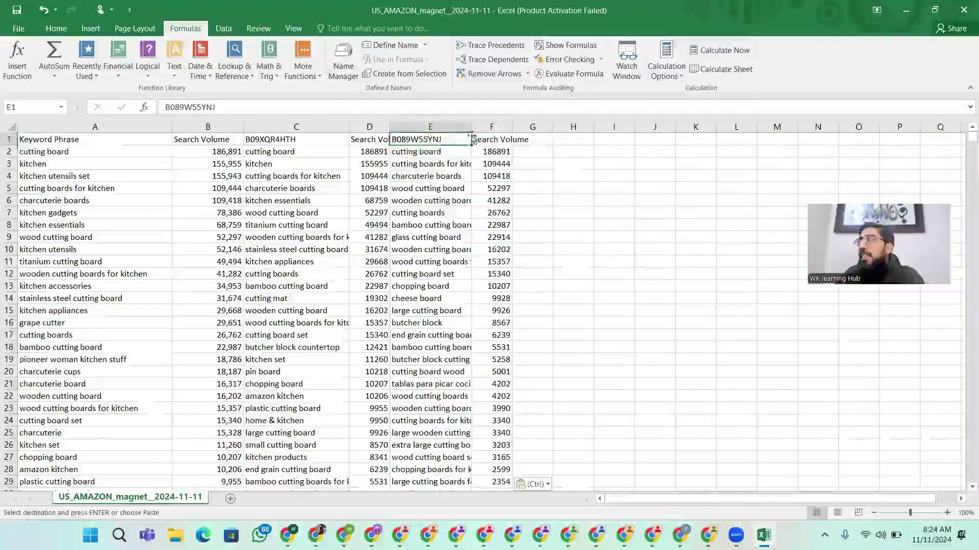
pyautogui.moveTo(471, 130); pyautogui.dragTo(536, 129)
pyautogui.scroll(-4, 646, 275)
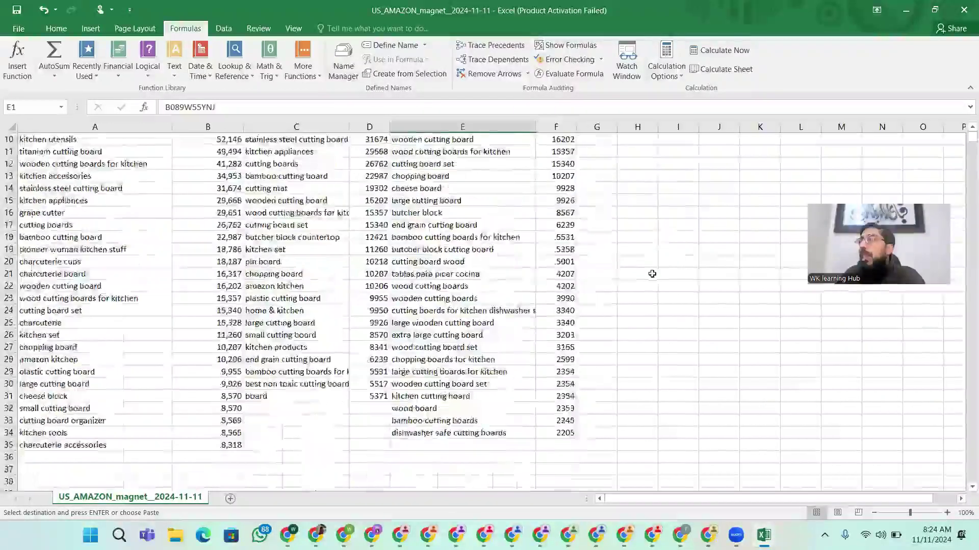
pyautogui.scroll(4, 646, 274)
pyautogui.click(511, 127)
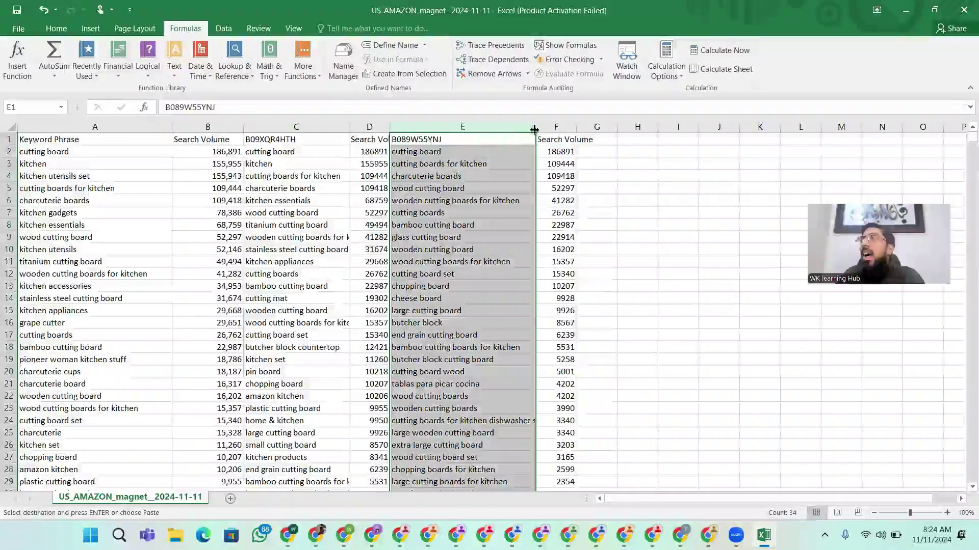
pyautogui.moveTo(531, 129); pyautogui.dragTo(563, 130)
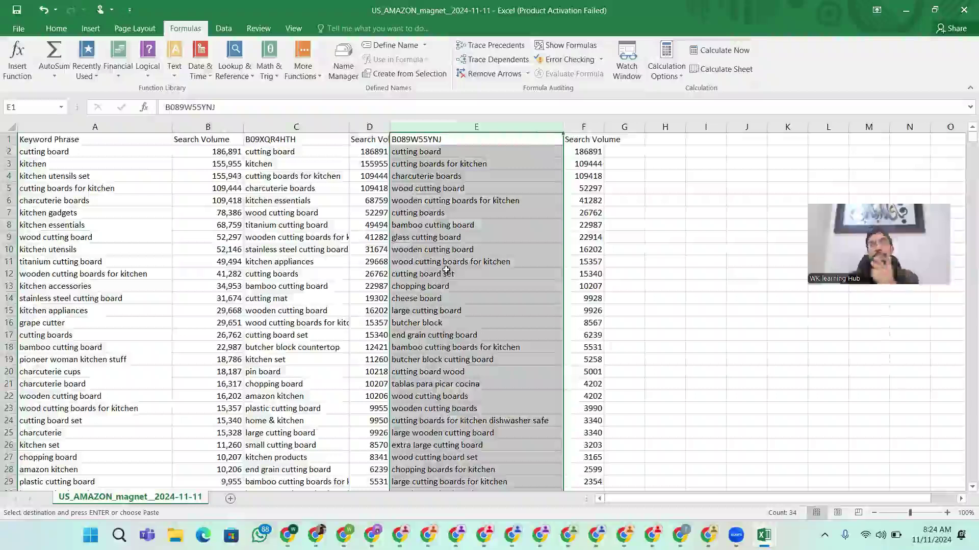
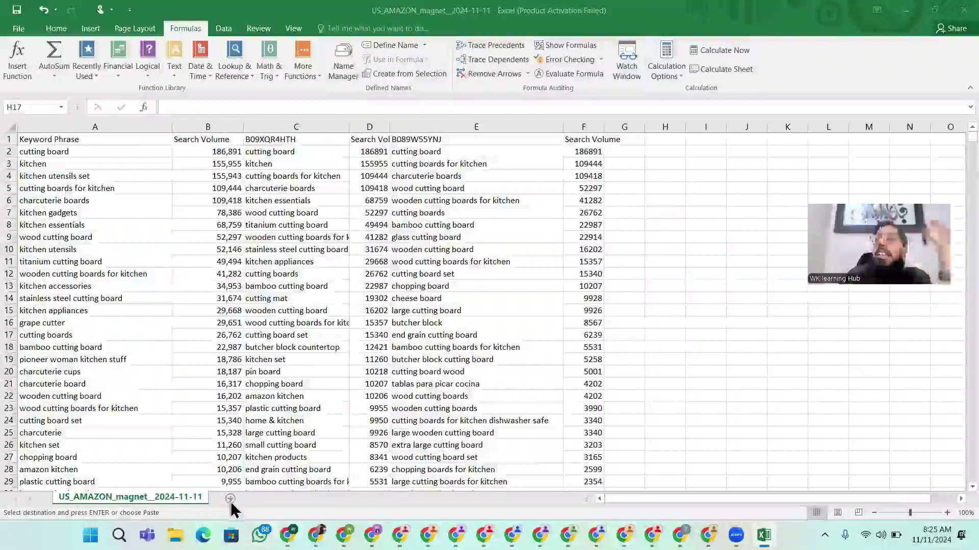
# Add a new worksheet to the Magnet workbook and enter the heading Final Keywords in cell A1
pyautogui.click(228, 499)
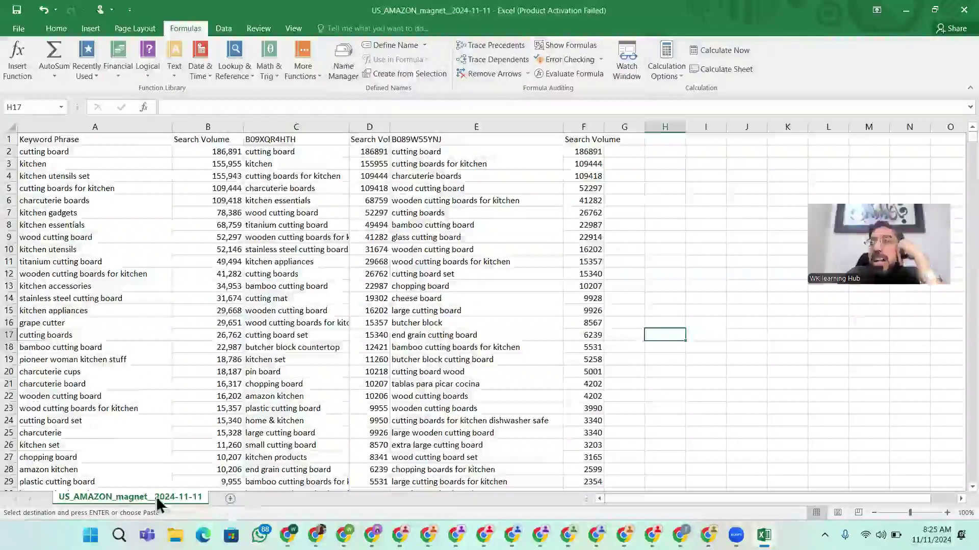
pyautogui.moveTo(76, 503)
pyautogui.mouseDown()
pyautogui.moveTo(152, 503)
pyautogui.moveTo(95, 500)
pyautogui.mouseUp()
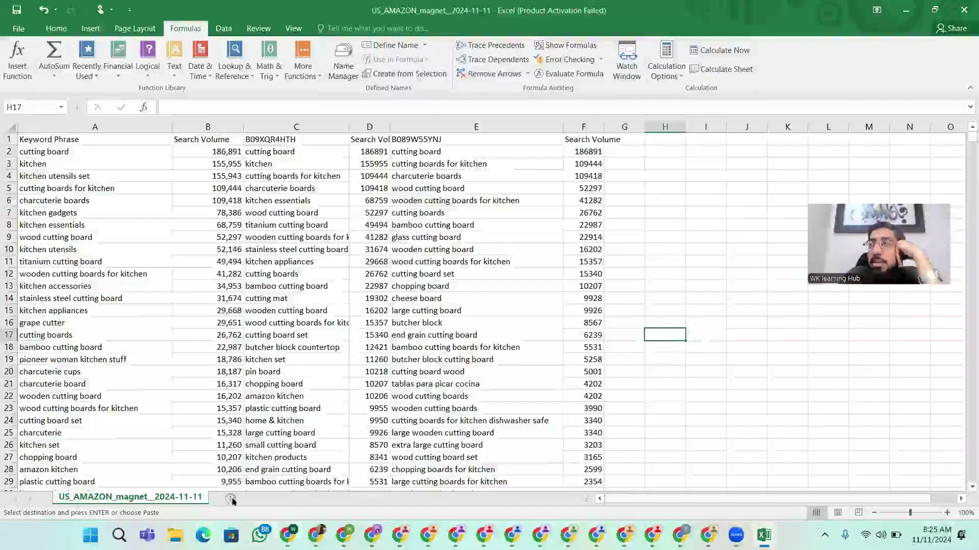
pyautogui.click(230, 499)
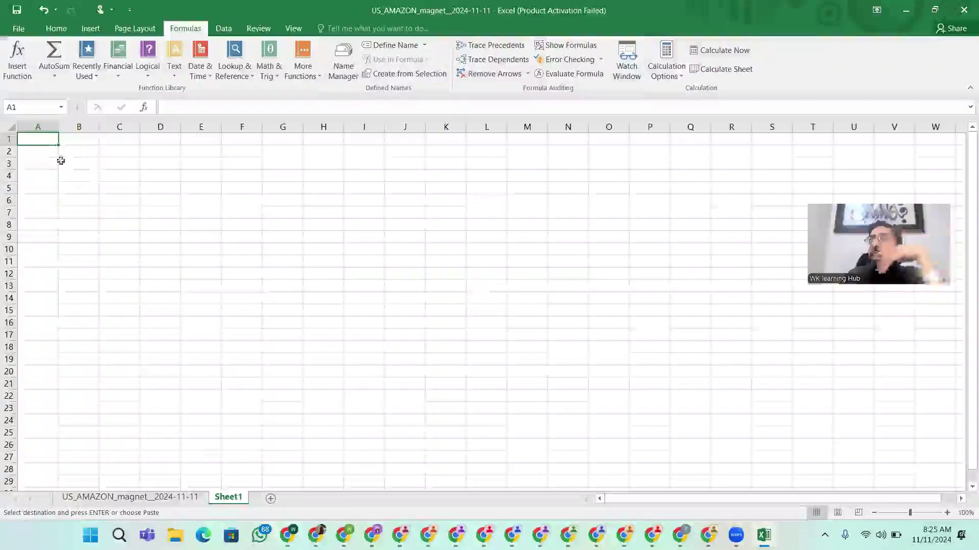
pyautogui.hotkey('ctrl', 'v')
pyautogui.press('BackSpace')
pyautogui.click(54, 142)
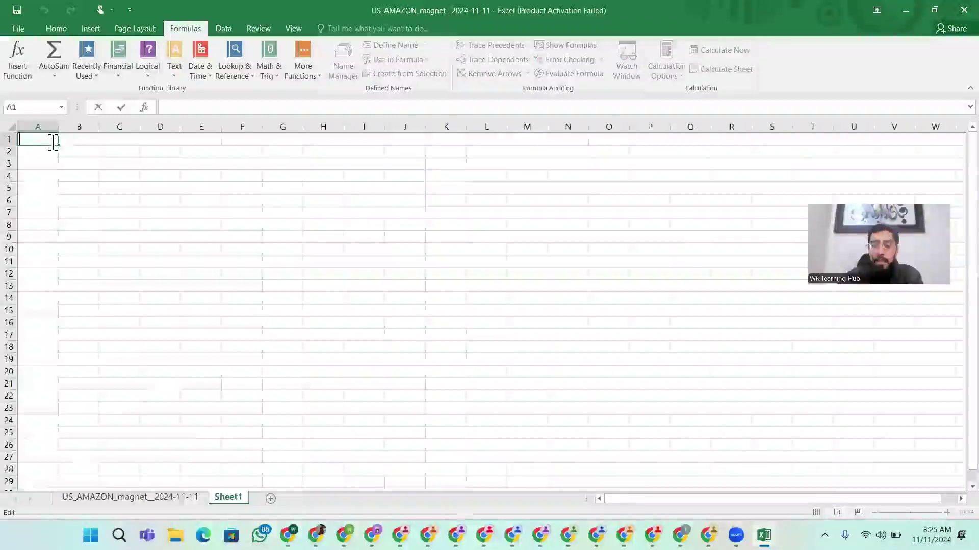
pyautogui.write('Final')
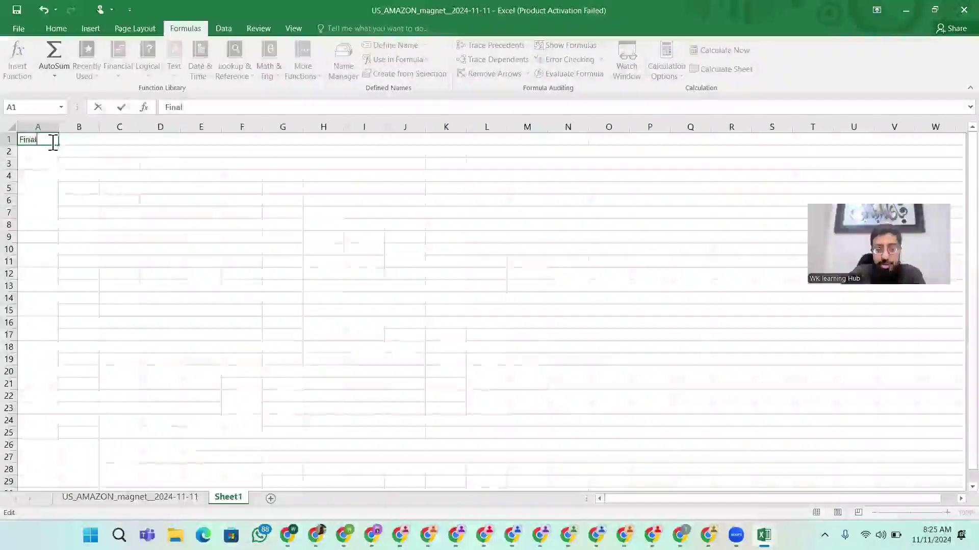
pyautogui.write(' Keywor')
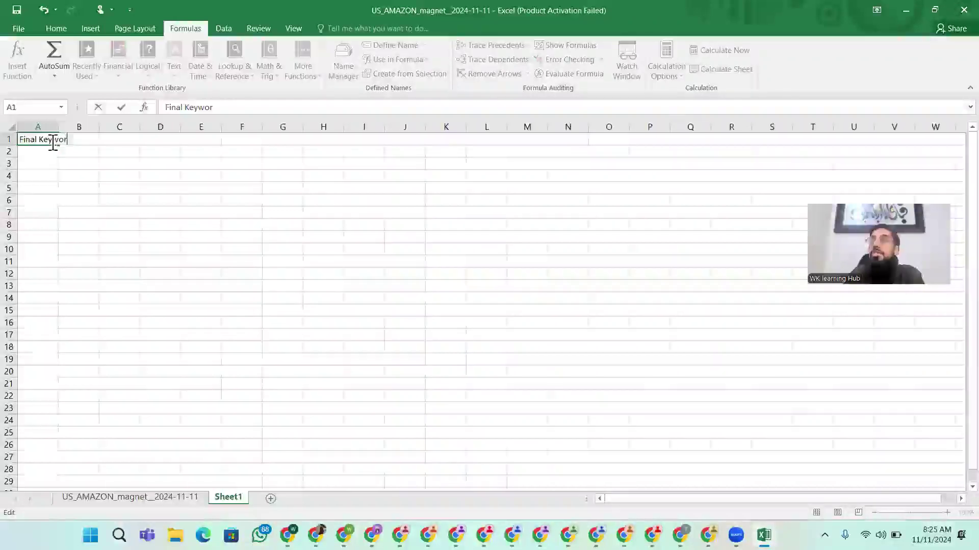
pyautogui.write('ds')
pyautogui.press('Return')
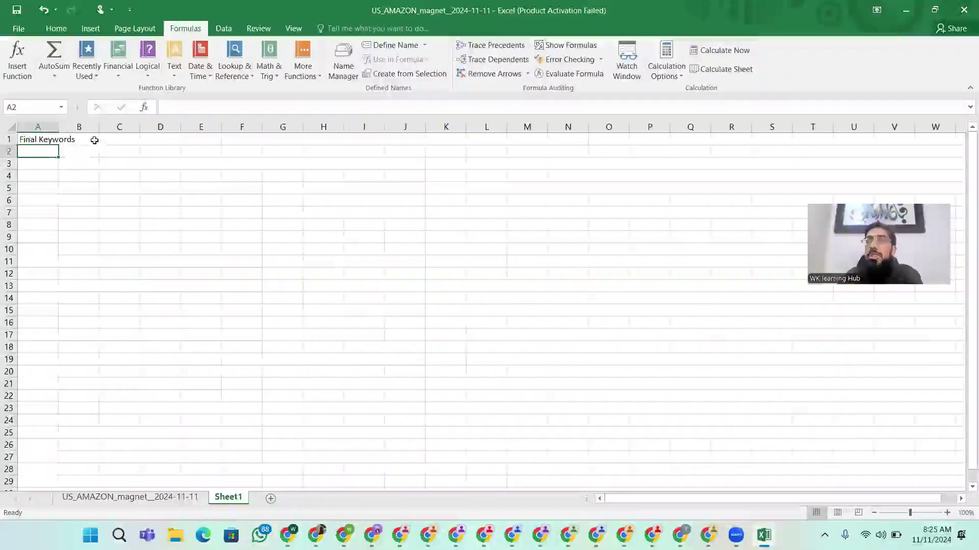
# Enter the heading Search Volume in cell B1 and widen columns A and B to fit their contents
pyautogui.doubleClick(95, 139)
pyautogui.write('Search Volume')
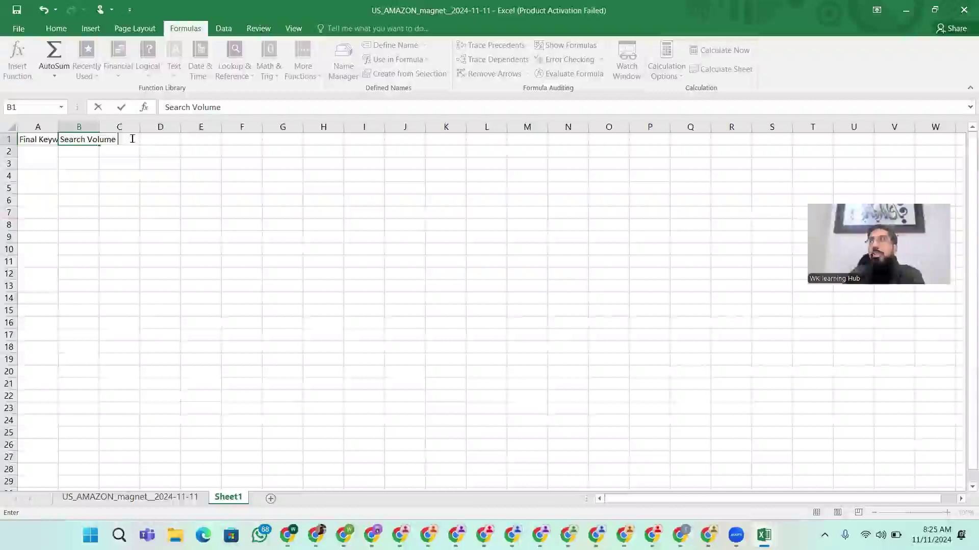
pyautogui.click(144, 139)
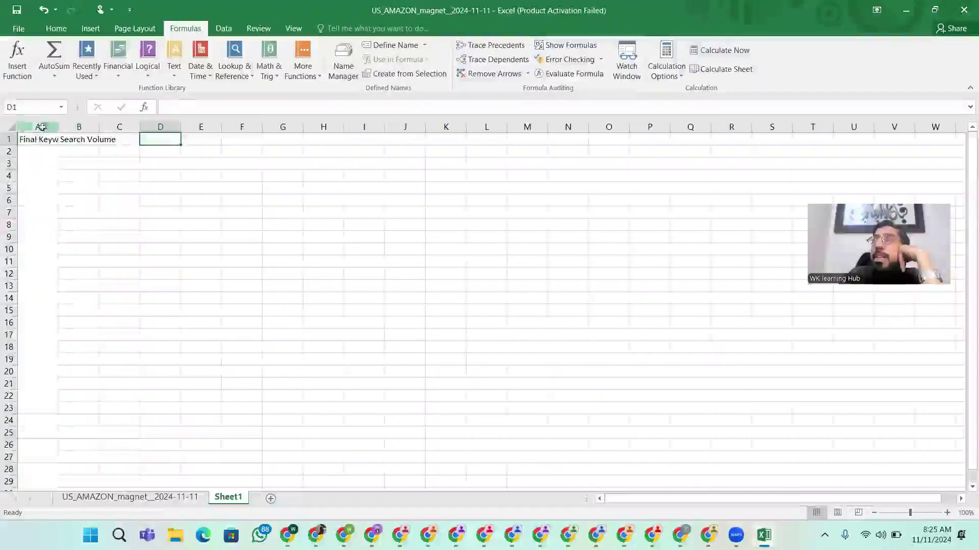
pyautogui.click(51, 127)
pyautogui.moveTo(51, 128); pyautogui.dragTo(253, 127)
pyautogui.click(204, 127)
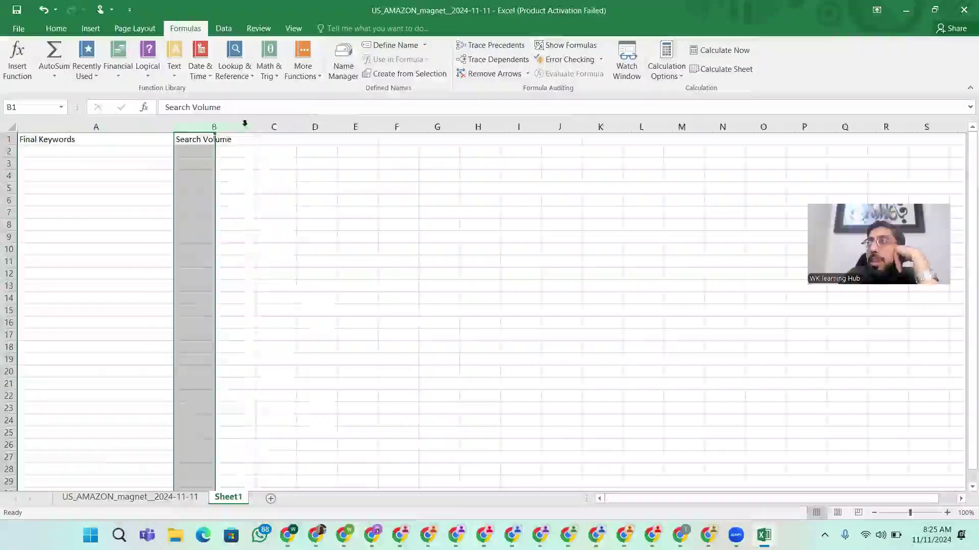
# Copy the Magnet keywords and search volumes from columns A and B into Sheet1, starting at cell A2
pyautogui.click(191, 496)
pyautogui.moveTo(75, 149); pyautogui.dragTo(198, 219)
pyautogui.hotkey('ctrl', 'c')
pyautogui.click(234, 498)
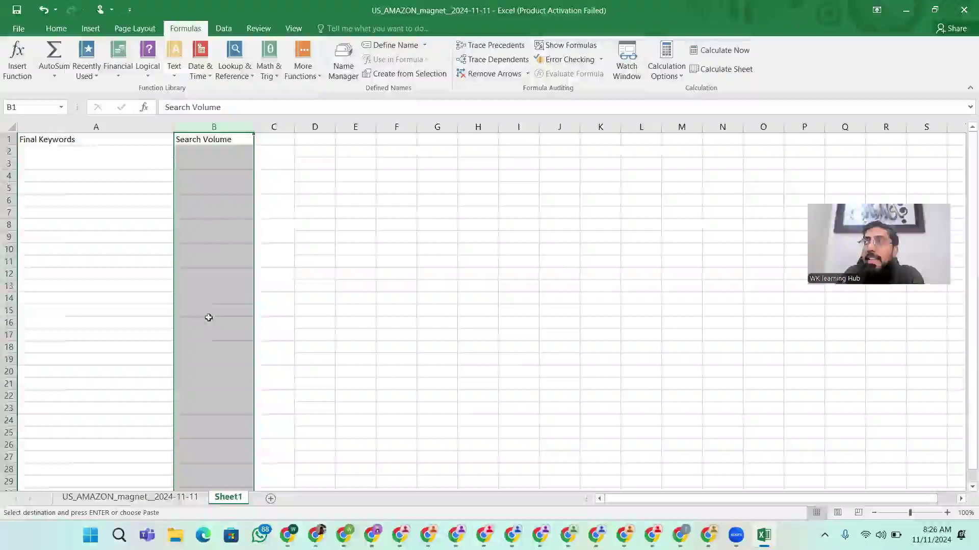
pyautogui.click(99, 153)
pyautogui.hotkey('ctrl', 'v')
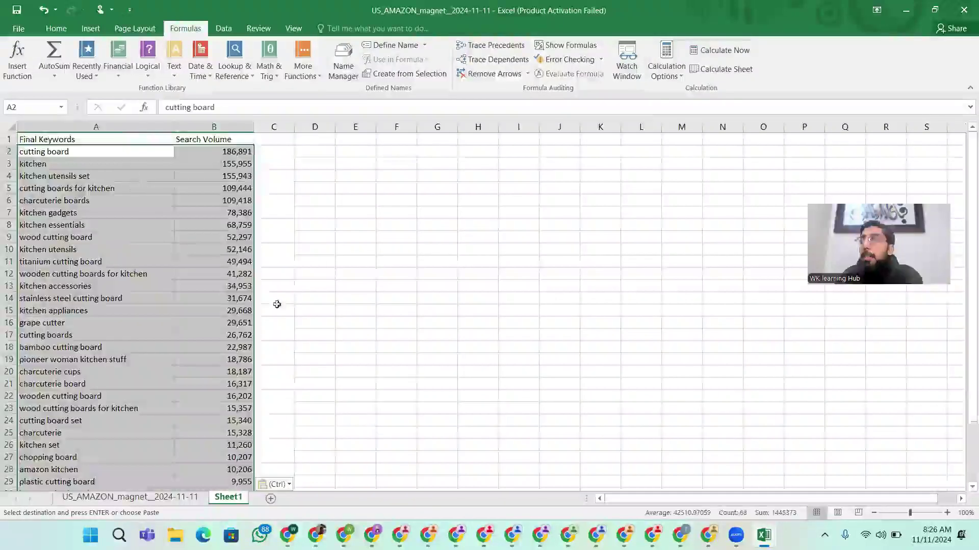
pyautogui.scroll(-5, 300, 305)
# Append the B09XQR4HTH keywords and search volumes from columns C and D to the Sheet1 list, starting at cell A36
pyautogui.click(153, 499)
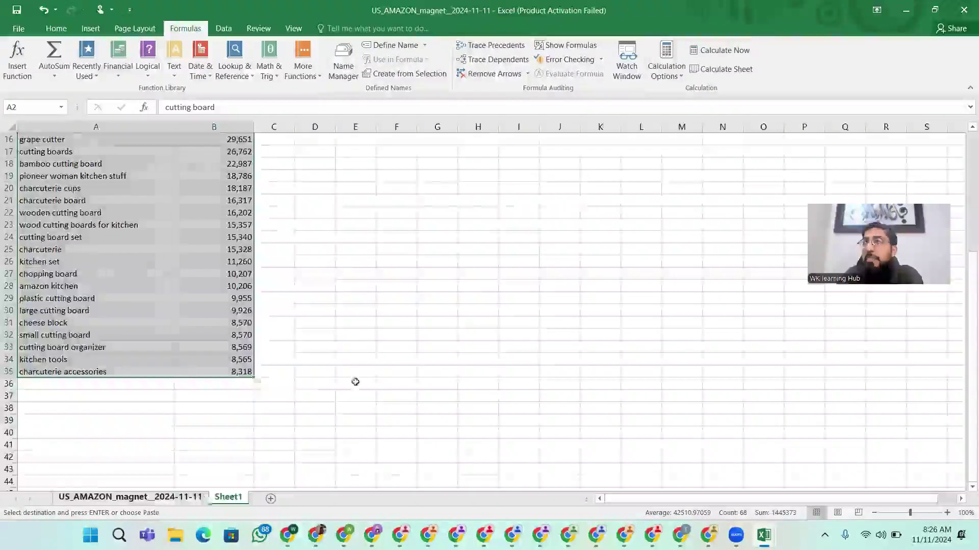
pyautogui.scroll(5, 306, 316)
pyautogui.moveTo(270, 151); pyautogui.dragTo(370, 418)
pyautogui.hotkey('ctrl', 'c')
pyautogui.click(227, 497)
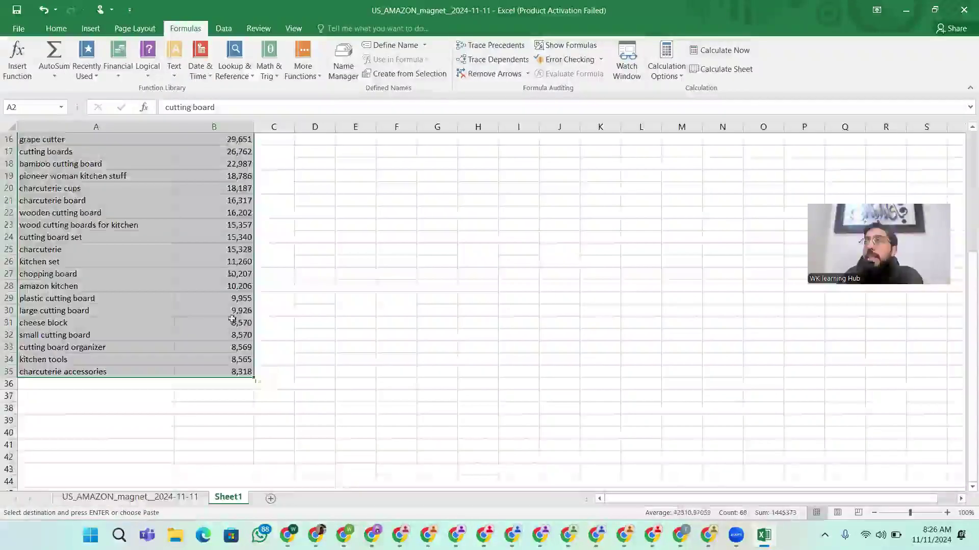
pyautogui.scroll(-3, 100, 270)
pyautogui.click(102, 274)
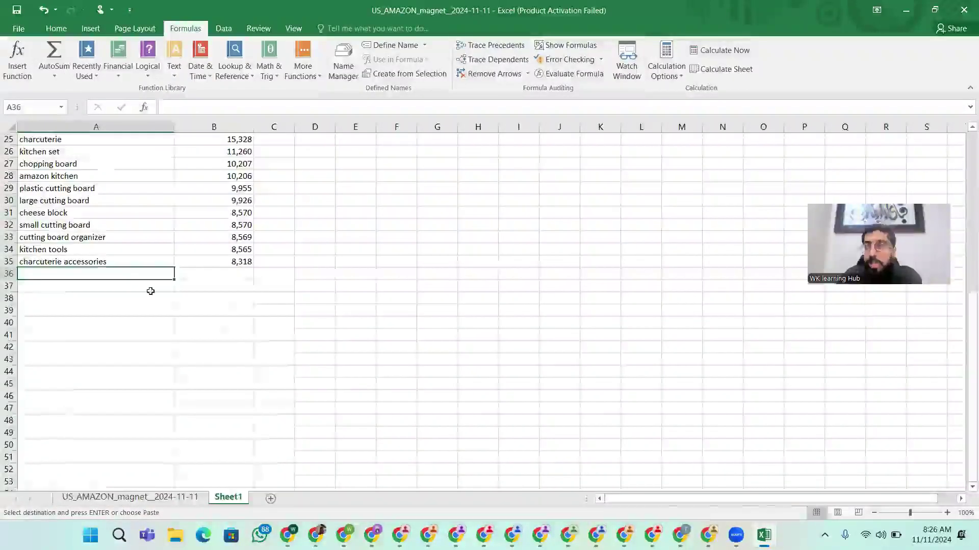
pyautogui.hotkey('ctrl', 'v')
pyautogui.scroll(-8, 313, 297)
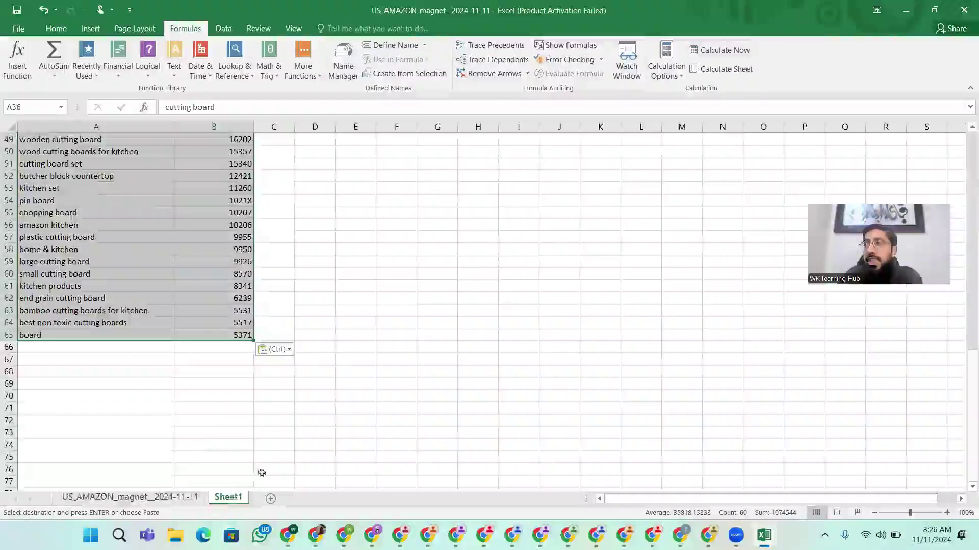
# Append the B089W55YNJ keywords and search volumes from columns E and F to Sheet1 at cell A66 and look over the combined list
pyautogui.click(112, 497)
pyautogui.scroll(3, 406, 438)
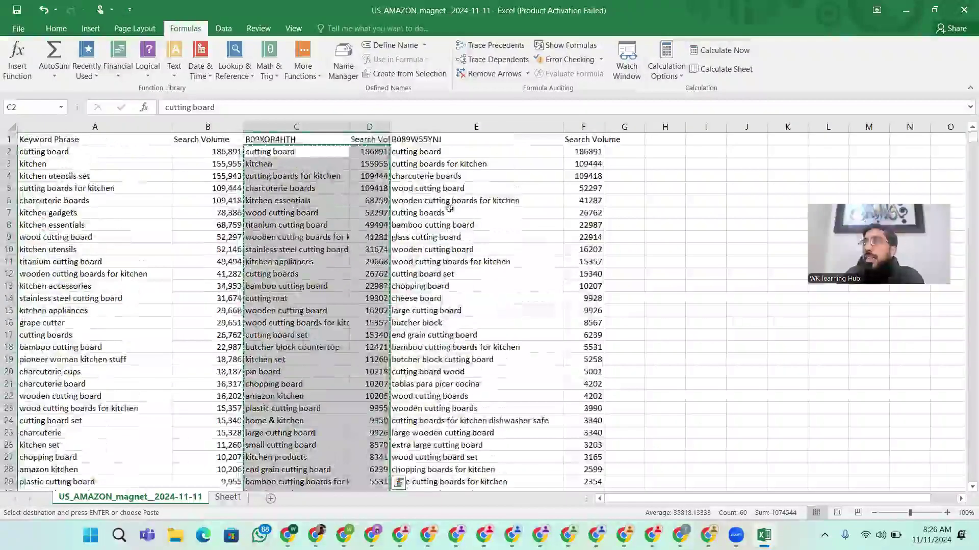
pyautogui.moveTo(439, 151); pyautogui.dragTo(583, 458)
pyautogui.hotkey('ctrl', 'c')
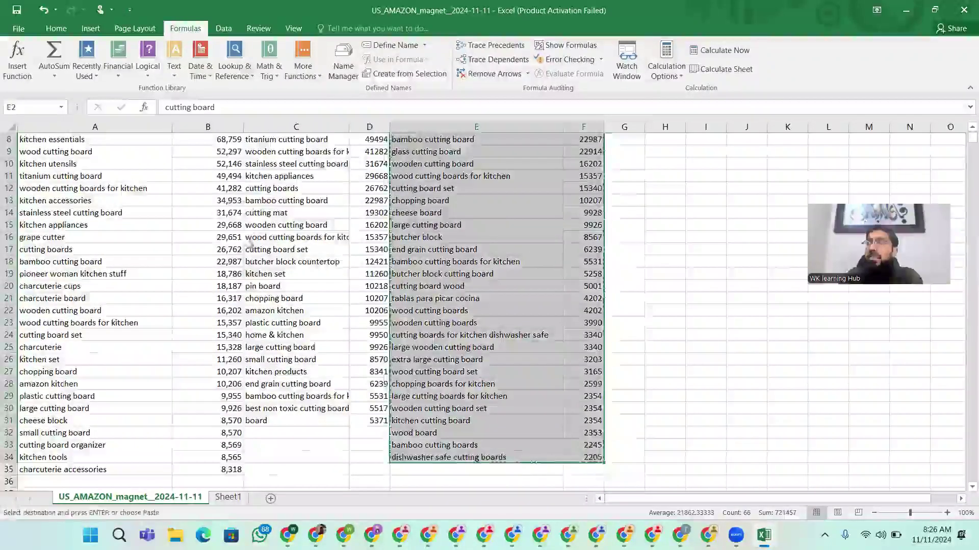
pyautogui.scroll(3, 582, 458)
pyautogui.hotkey('ctrl', 'pagedown')
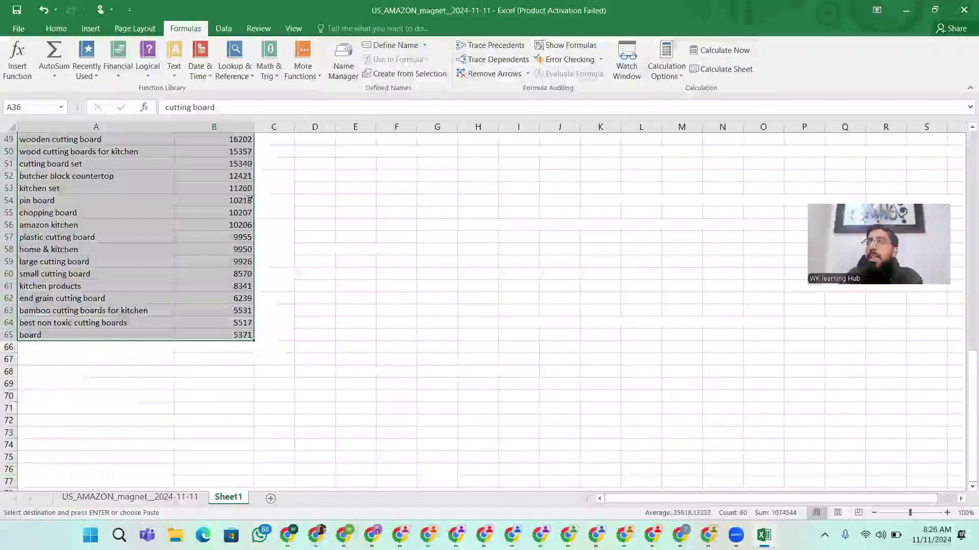
pyautogui.click(85, 348)
pyautogui.hotkey('ctrl', 'v')
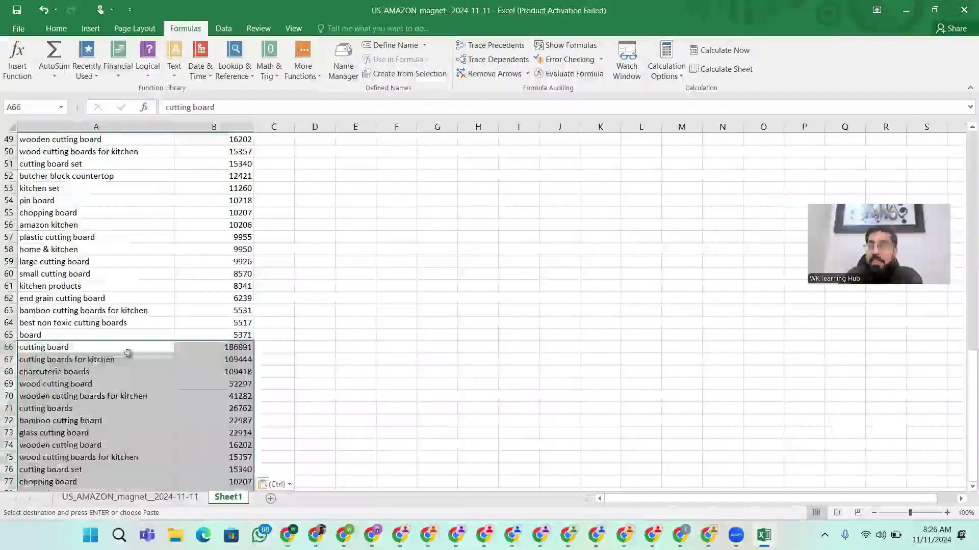
pyautogui.scroll(-9, 328, 212)
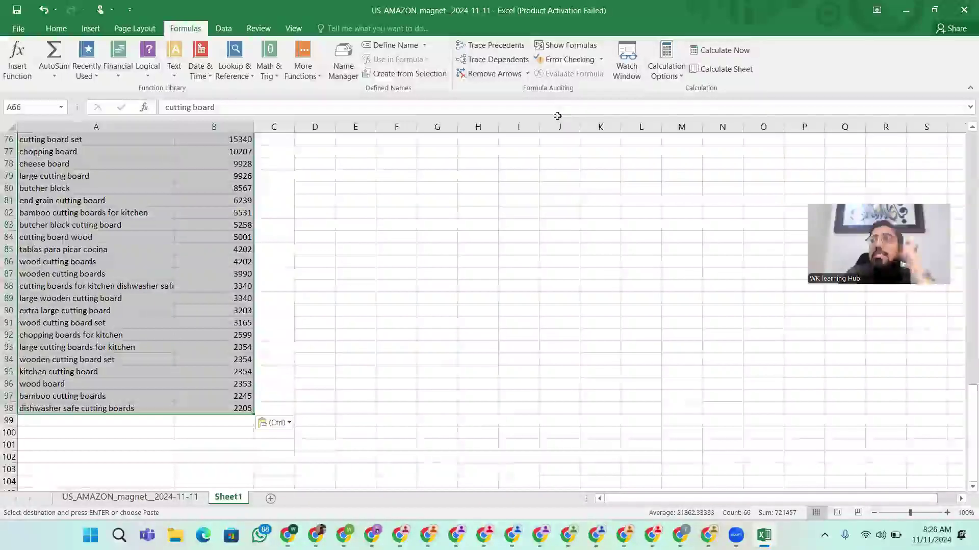
pyautogui.click(125, 478)
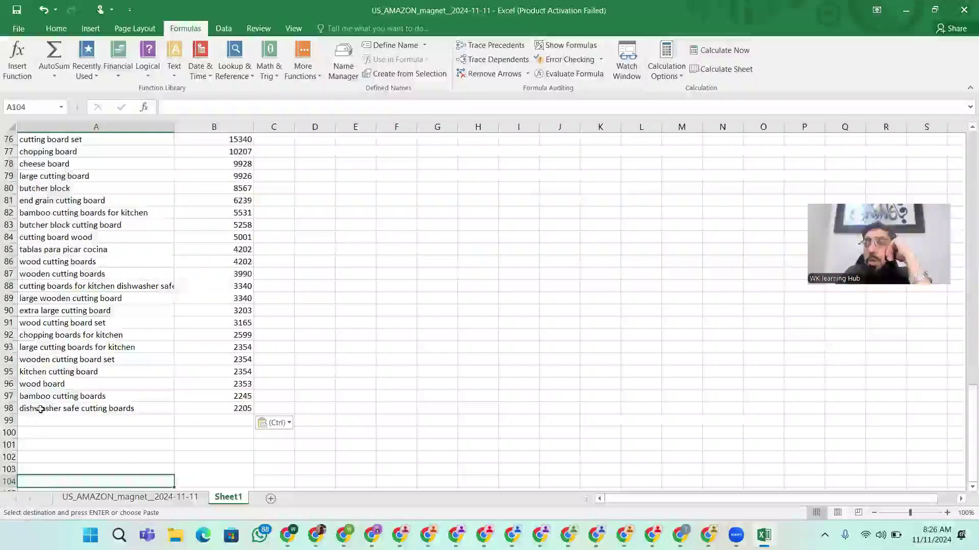
pyautogui.scroll(20, 54, 403)
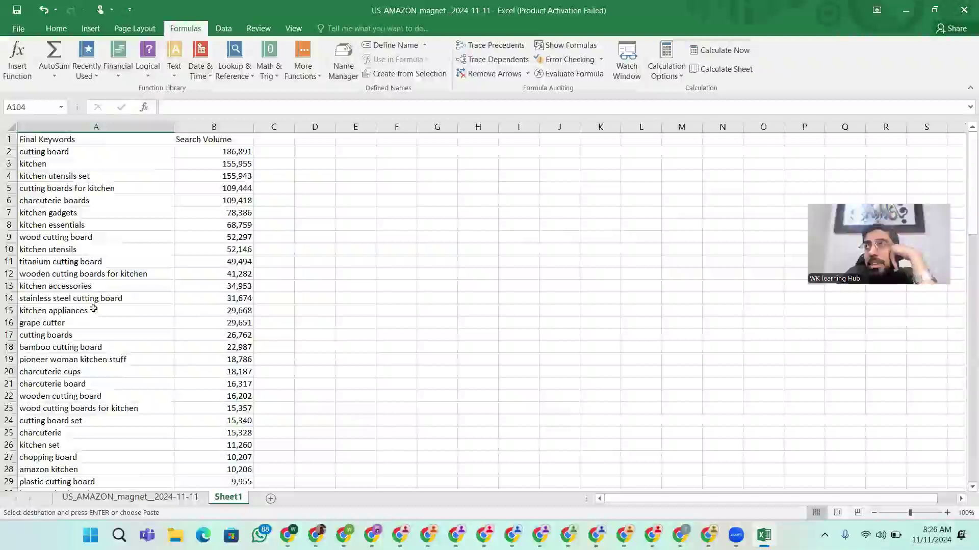
pyautogui.scroll(-10, 102, 470)
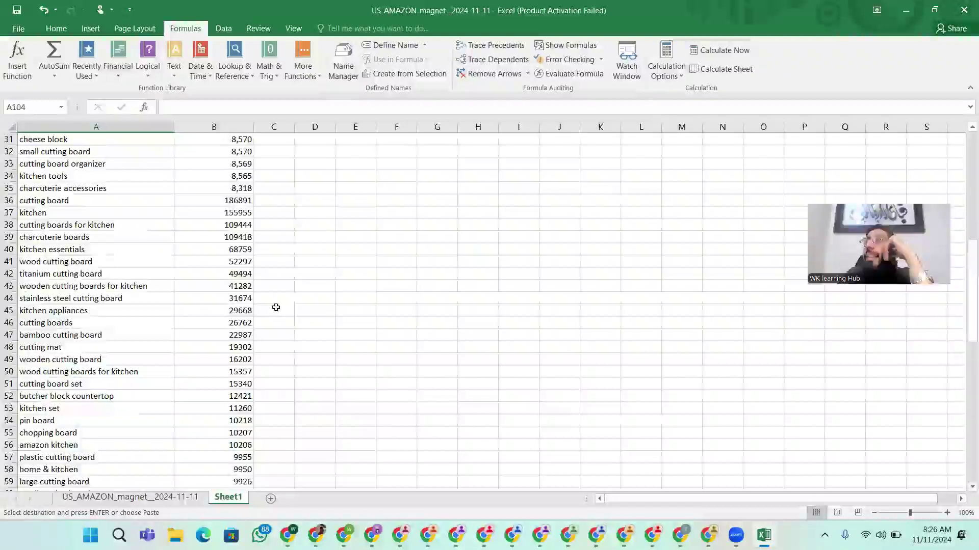
# Compare the "cutting board" entry across the three keyword lists on the US_AMAZON_magnet__2024-11-11 sheet
pyautogui.scroll(5, 127, 284)
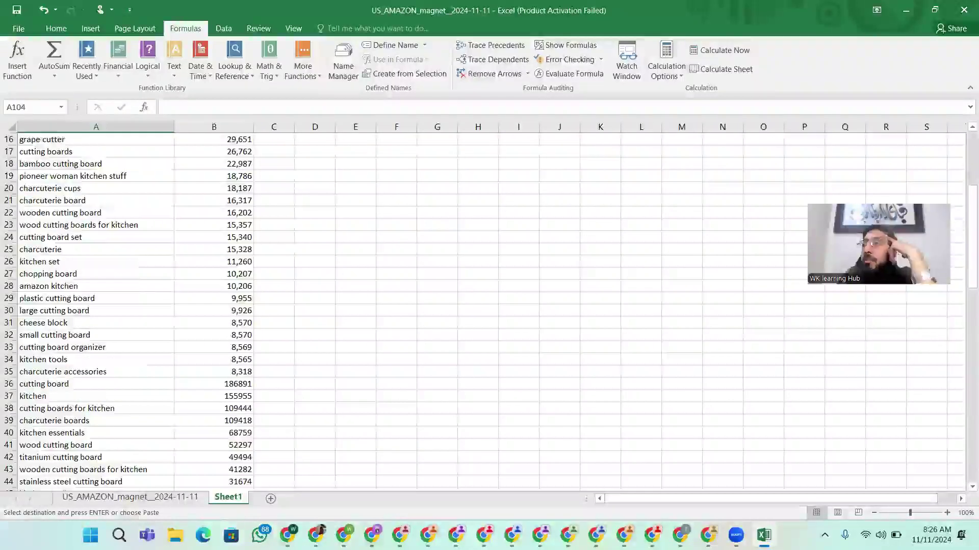
pyautogui.click(113, 497)
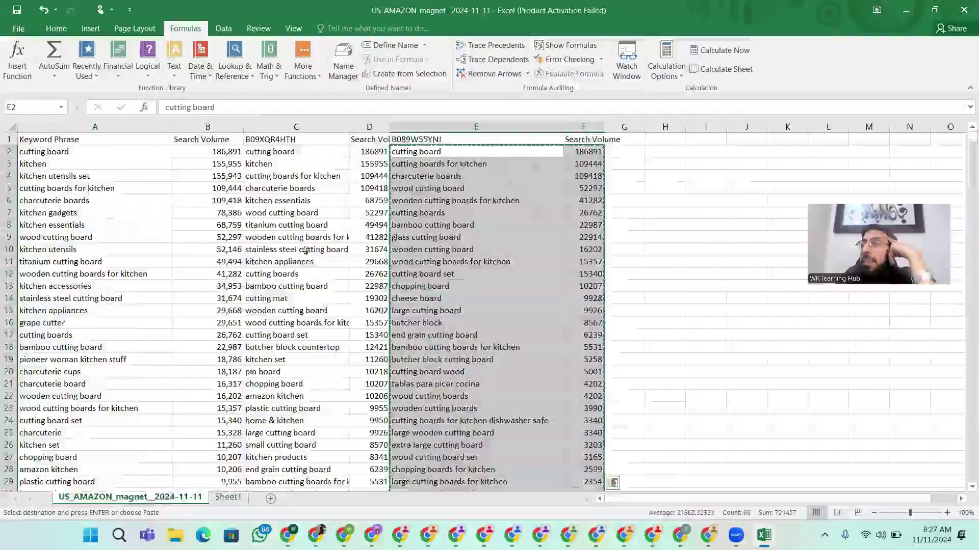
pyautogui.click(112, 152)
pyautogui.click(309, 152)
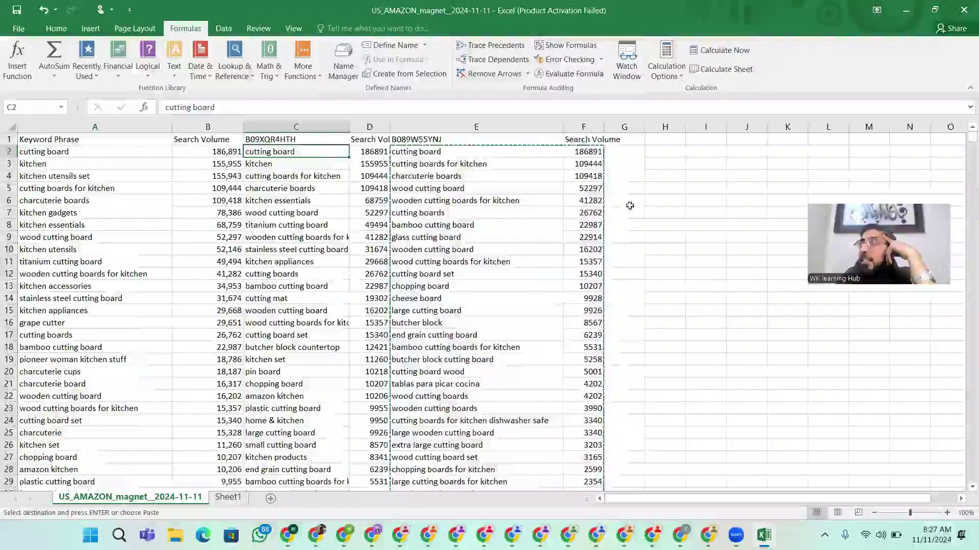
pyautogui.click(517, 154)
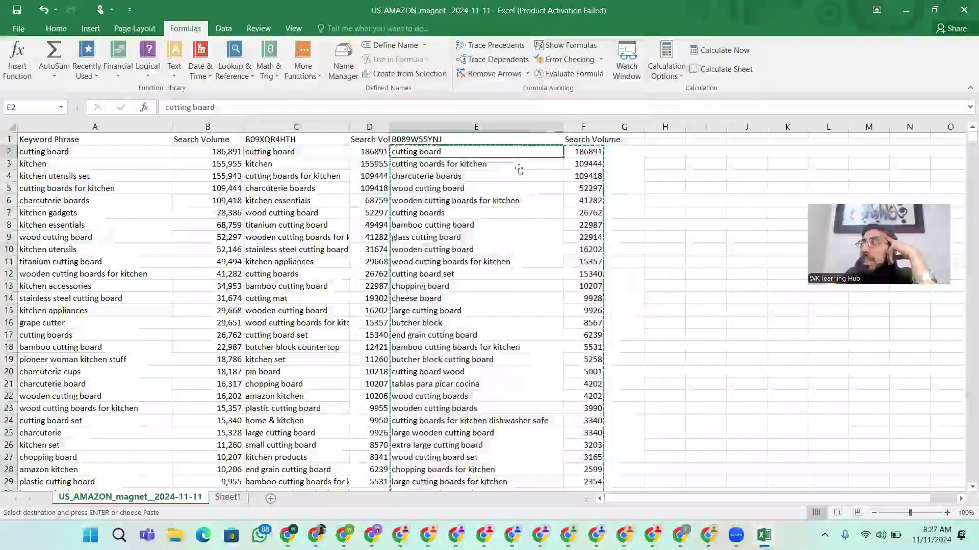
# Check the combined keyword list on Sheet1 for repeated "cutting board" entries
pyautogui.click(228, 497)
pyautogui.scroll(-5, 84, 275)
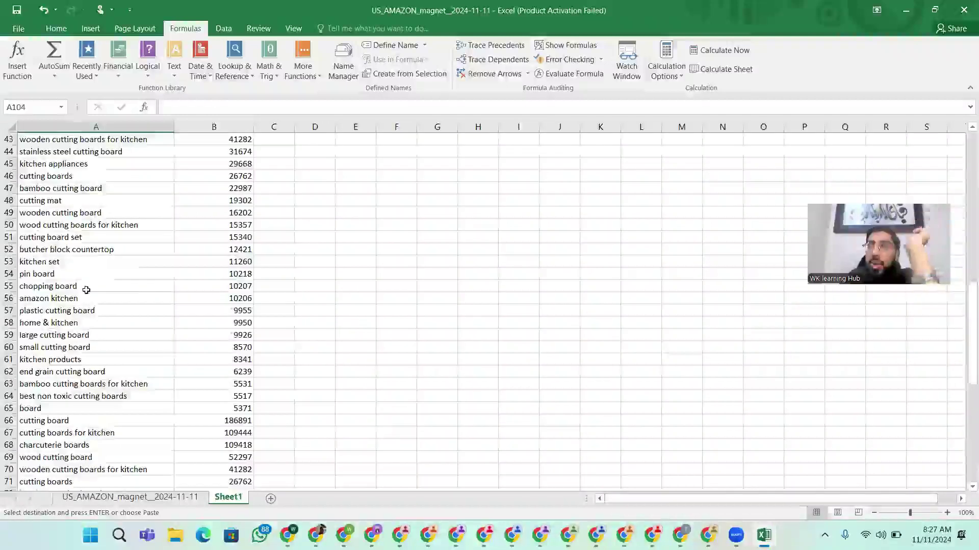
pyautogui.scroll(9, 84, 275)
pyautogui.click(85, 152)
pyautogui.scroll(-8, 108, 230)
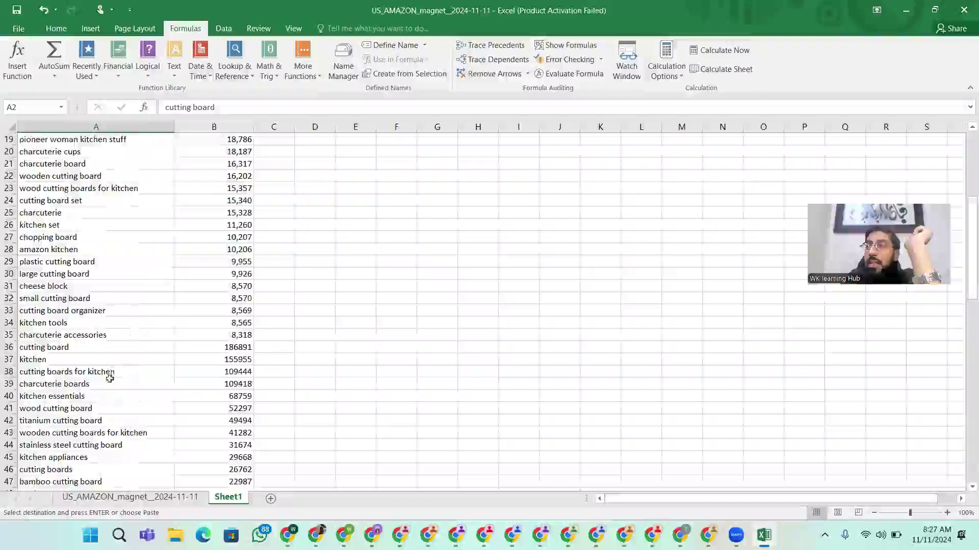
pyautogui.scroll(-1, 121, 357)
pyautogui.click(131, 274)
pyautogui.scroll(-9, 139, 341)
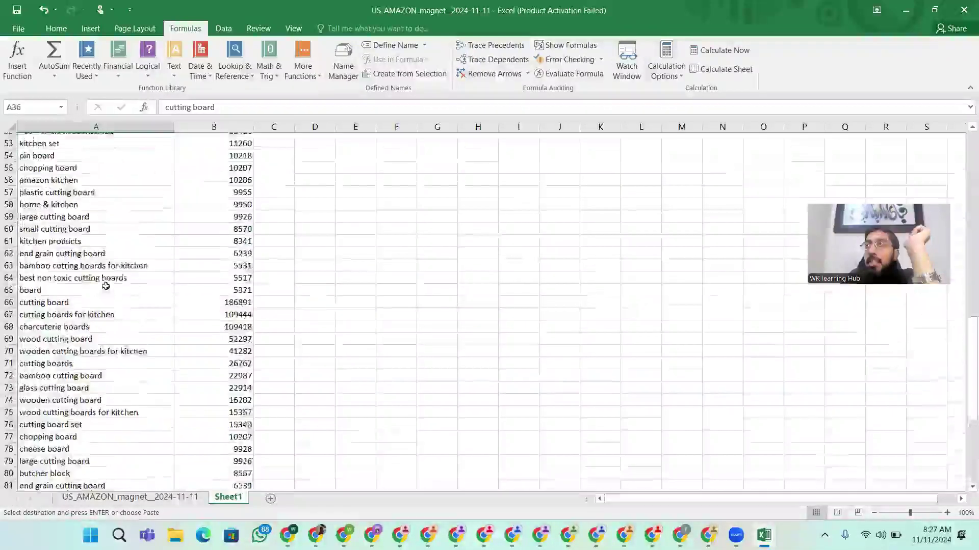
pyautogui.click(112, 311)
pyautogui.scroll(17, 191, 285)
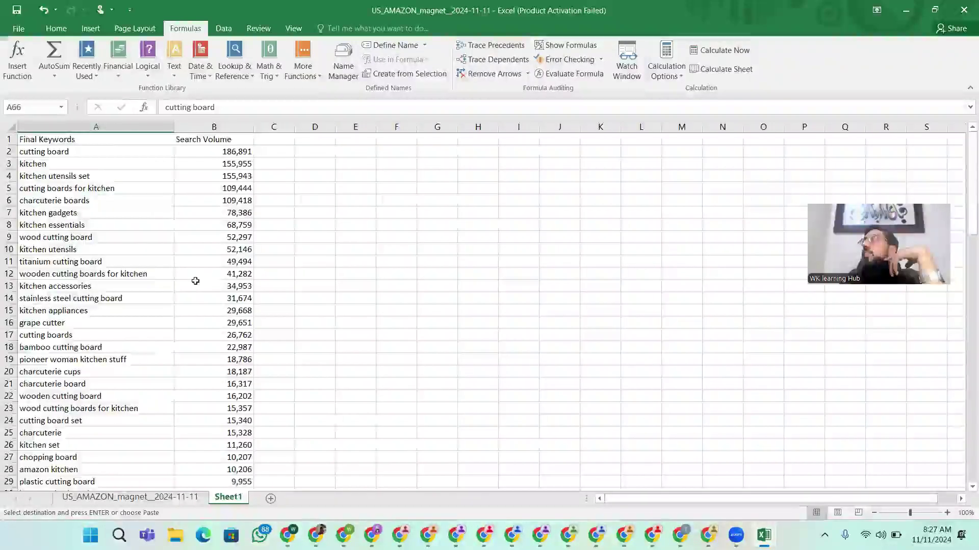
# Remove duplicate rows from the Final Keywords and Search Volume columns on Sheet1, comparing both columns and treating the first row as headers
pyautogui.click(322, 272)
pyautogui.moveTo(72, 138); pyautogui.dragTo(210, 135)
pyautogui.click(189, 129)
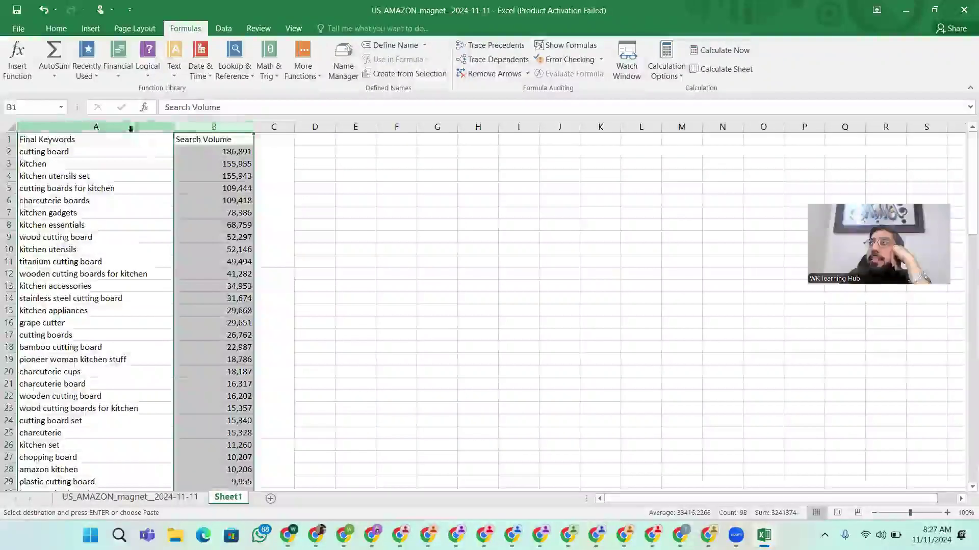
pyautogui.moveTo(96, 127); pyautogui.dragTo(213, 127)
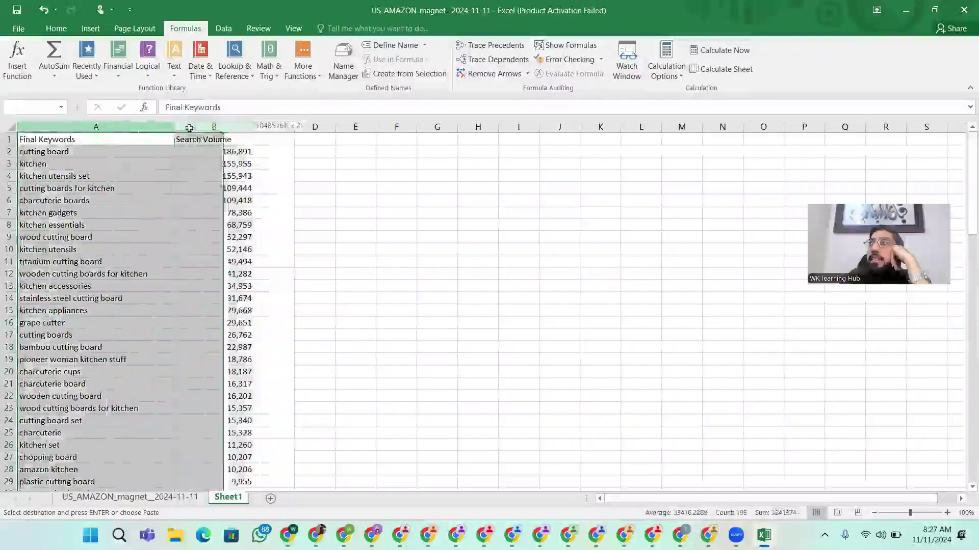
pyautogui.click(62, 29)
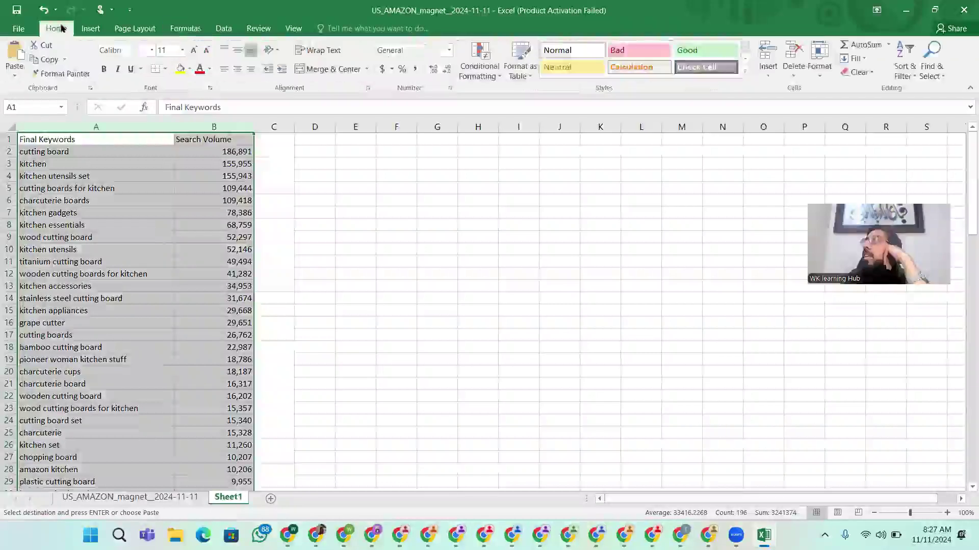
pyautogui.click(222, 30)
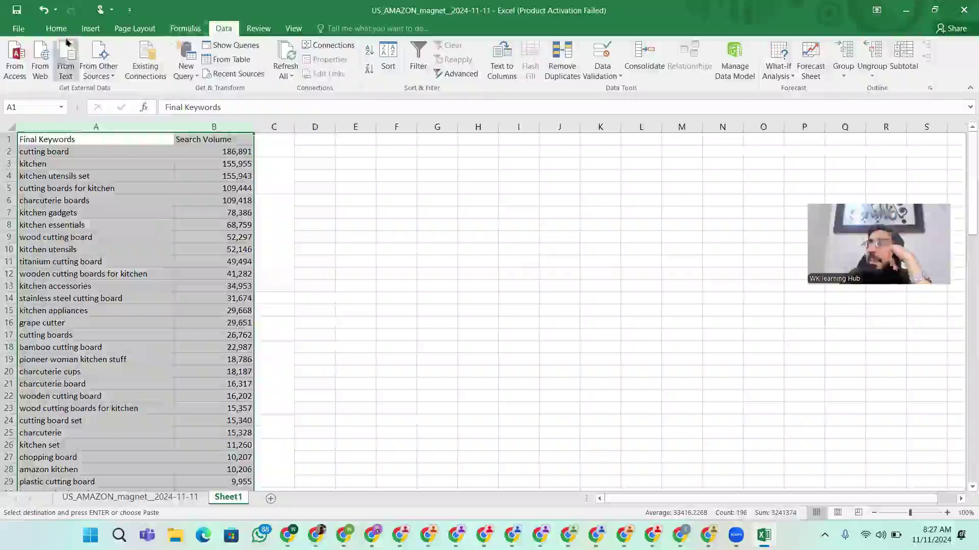
pyautogui.click(54, 30)
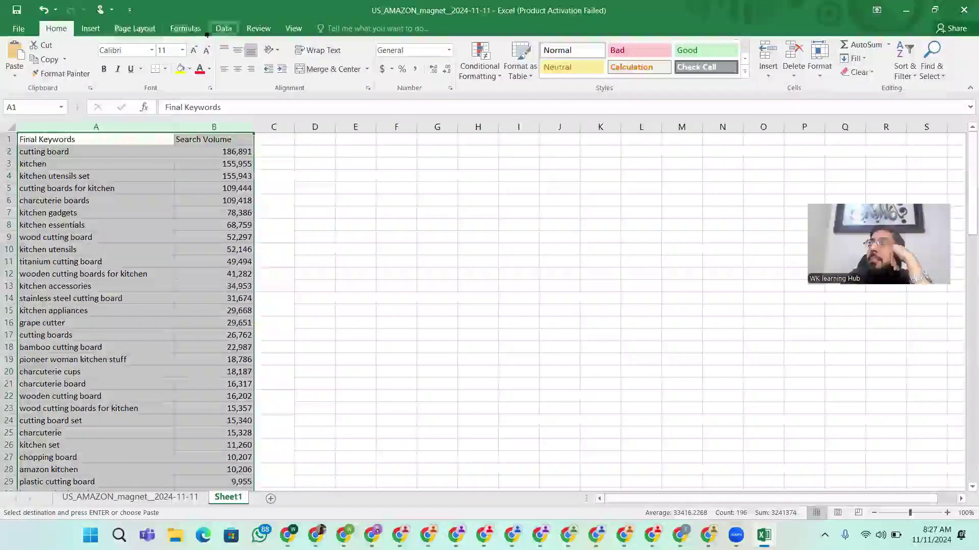
pyautogui.click(235, 30)
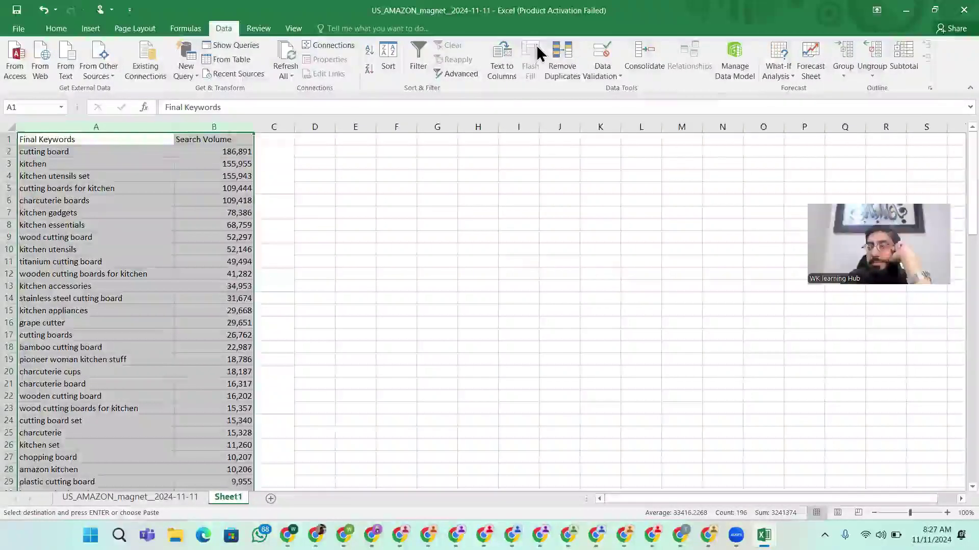
pyautogui.click(568, 55)
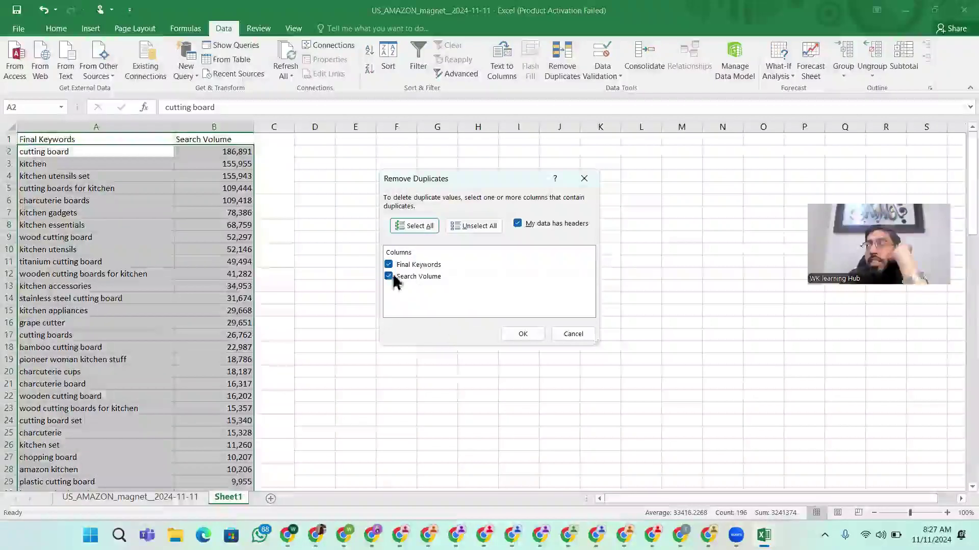
pyautogui.click(523, 336)
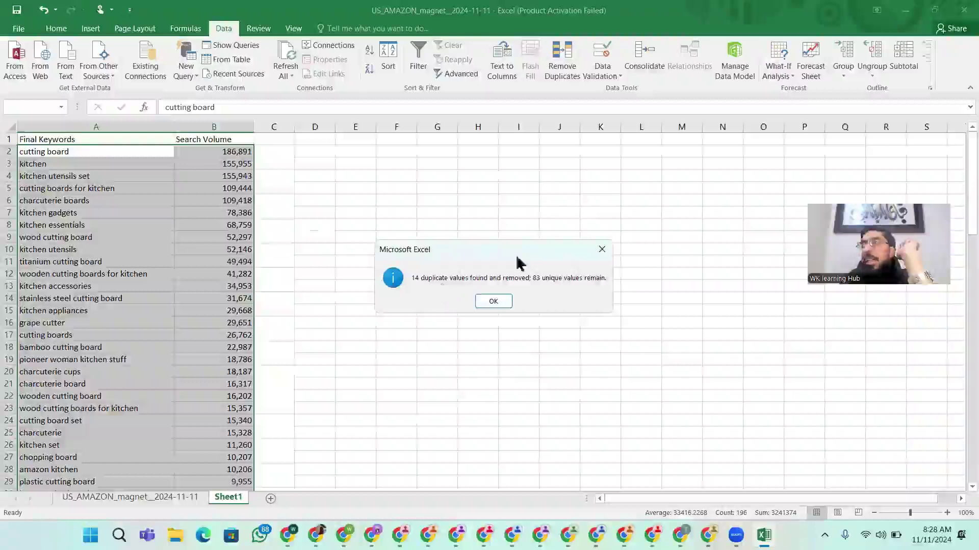
pyautogui.click(494, 300)
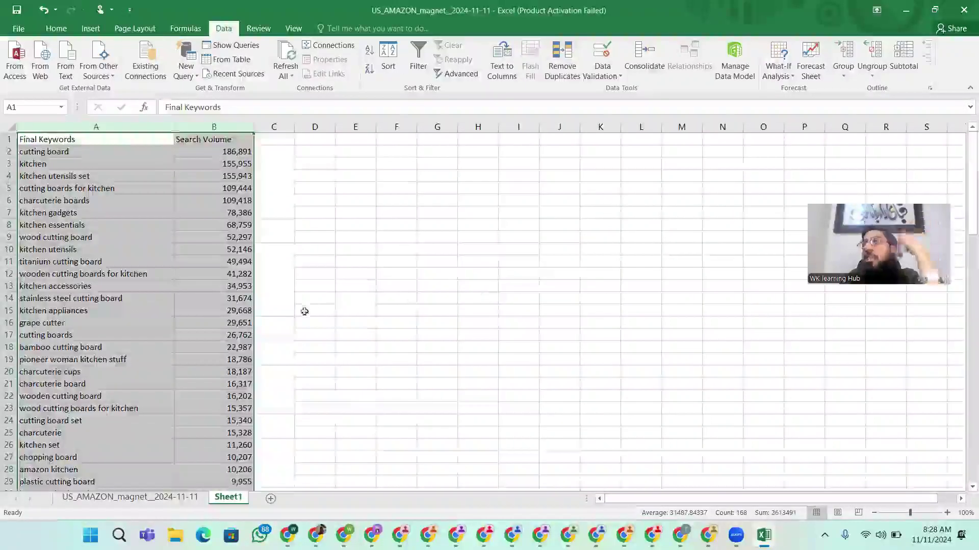
# Review the deduplicated Final Keywords list down to its last row and return to its beginning
pyautogui.scroll(-9, 306, 315)
pyautogui.scroll(-13, 308, 317)
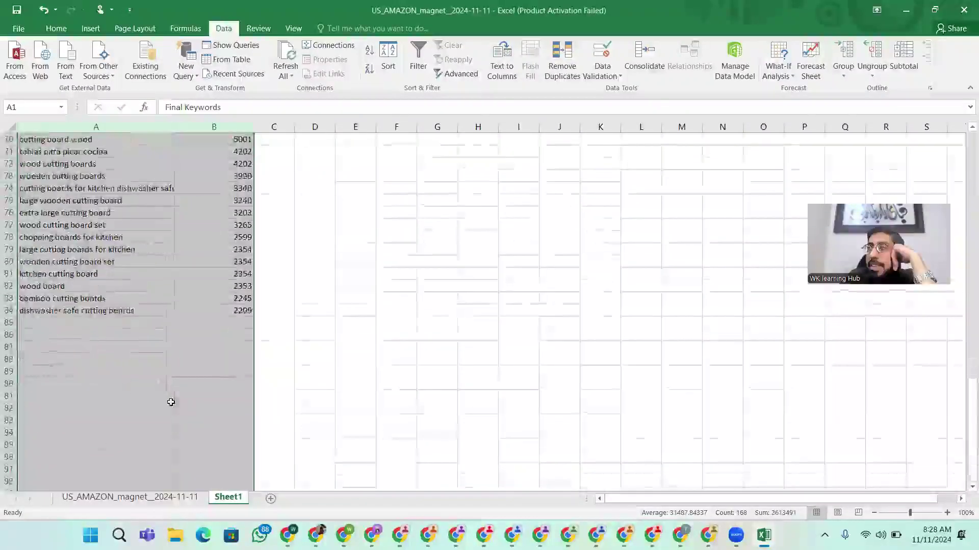
pyautogui.click(349, 323)
pyautogui.scroll(14, 286, 285)
pyautogui.scroll(8, 241, 277)
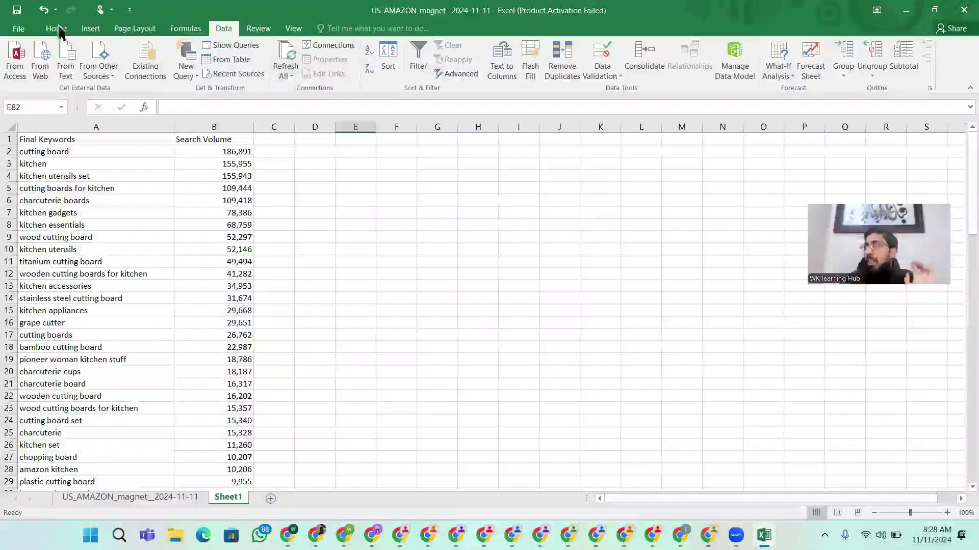
pyautogui.click(372, 2)
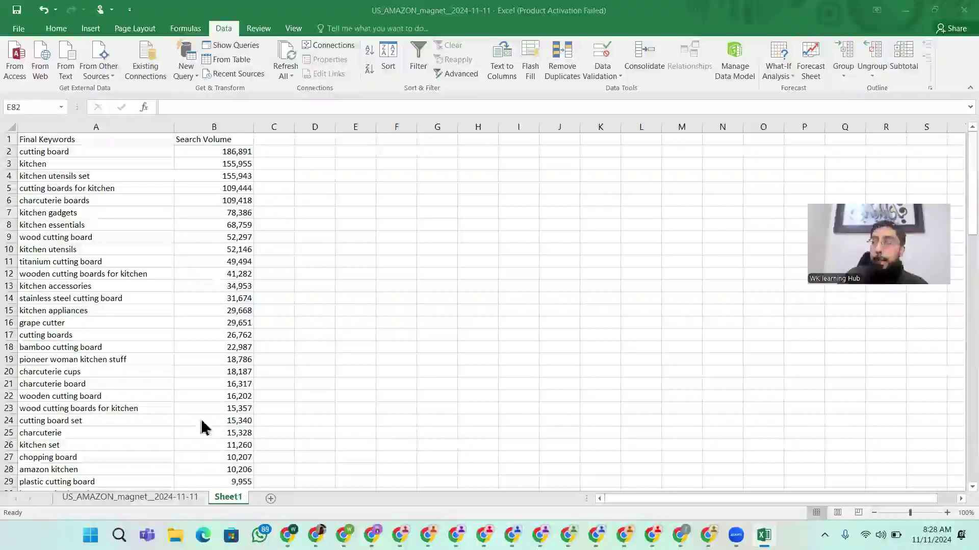
# Switch to Chrome and look over the competing products in the Amazon search results for "chopping board"
pyautogui.hotkey('alt', 'Tab')
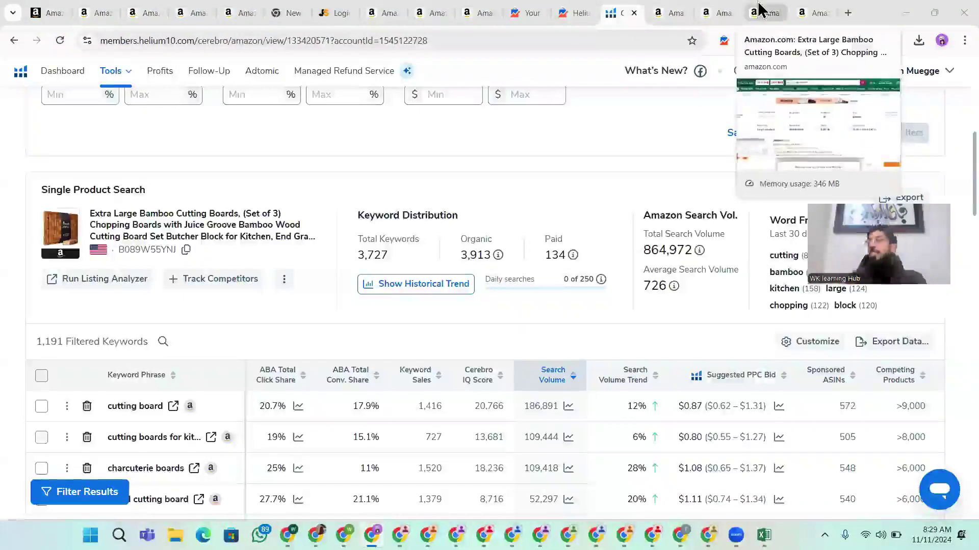
pyautogui.click(673, 15)
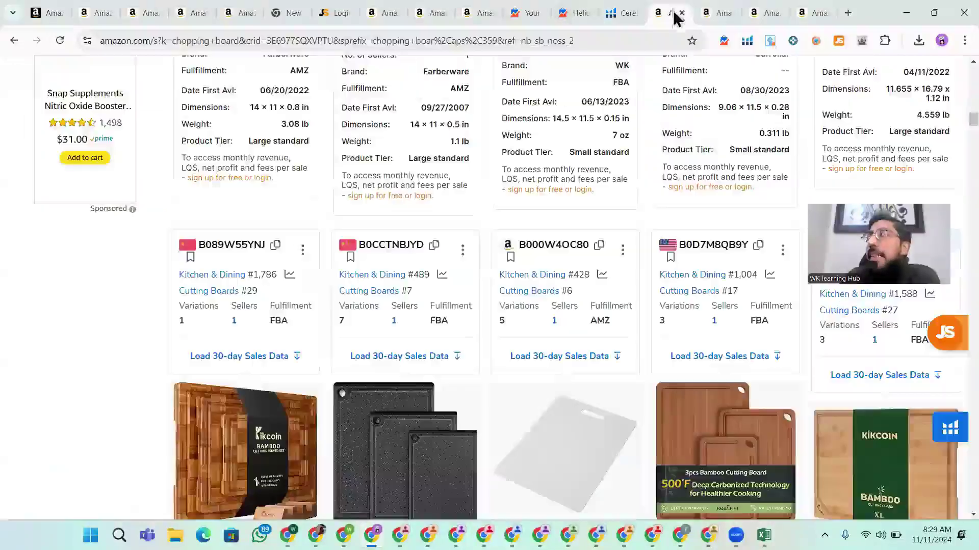
pyautogui.scroll(-3, 651, 194)
pyautogui.scroll(3, 706, 77)
# Examine the product summary and the keywords in the title of the plastic cutting board listing B09XQR4HTH
pyautogui.click(718, 13)
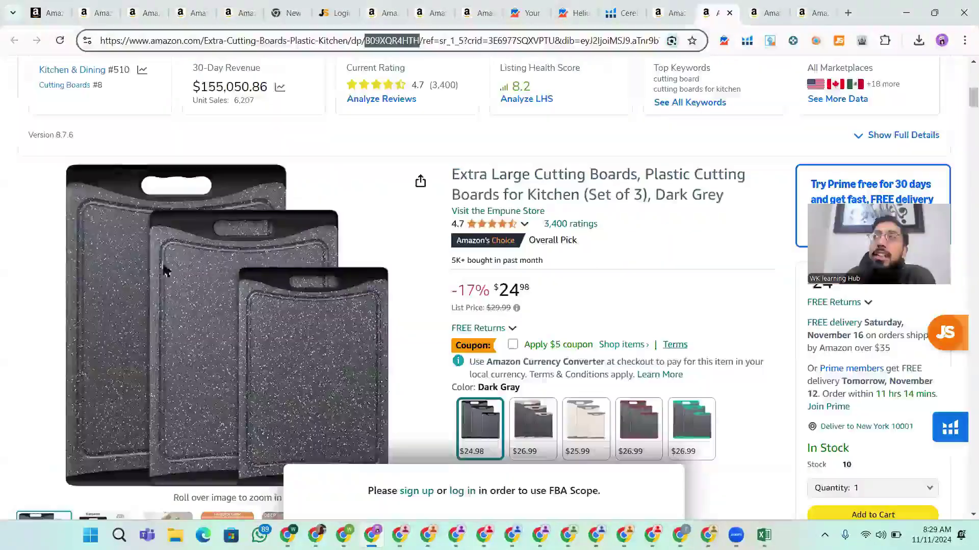
pyautogui.scroll(-2, 508, 163)
pyautogui.scroll(5, 599, 175)
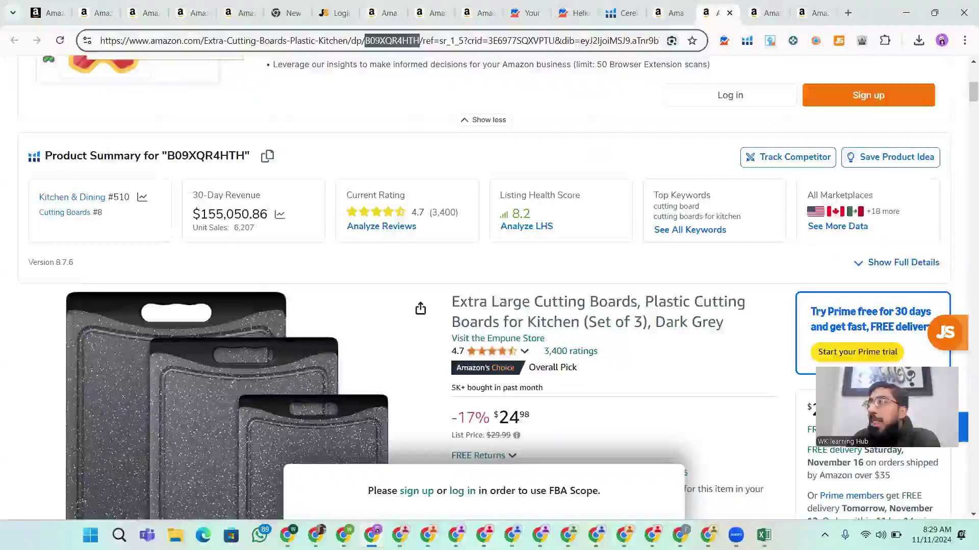
pyautogui.scroll(-3, 503, 299)
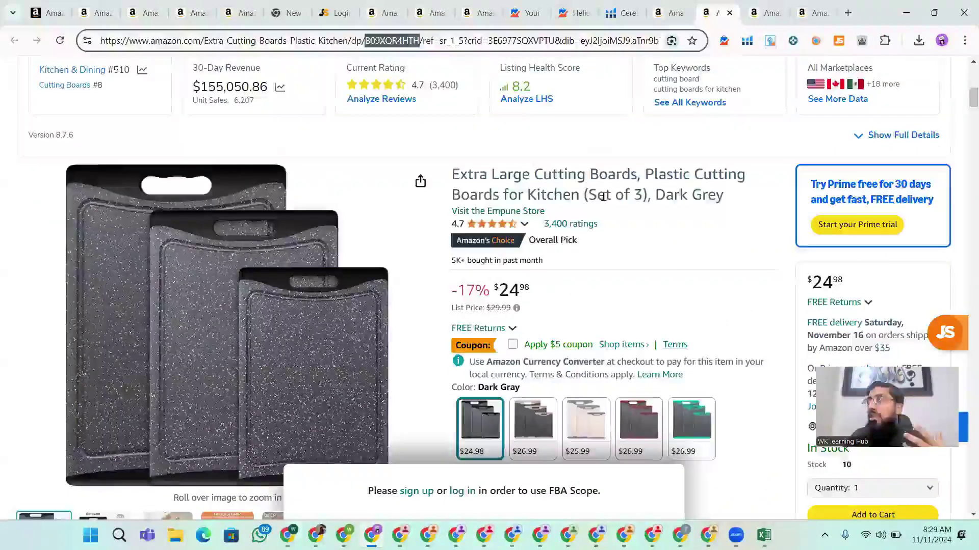
pyautogui.moveTo(631, 175); pyautogui.dragTo(545, 175)
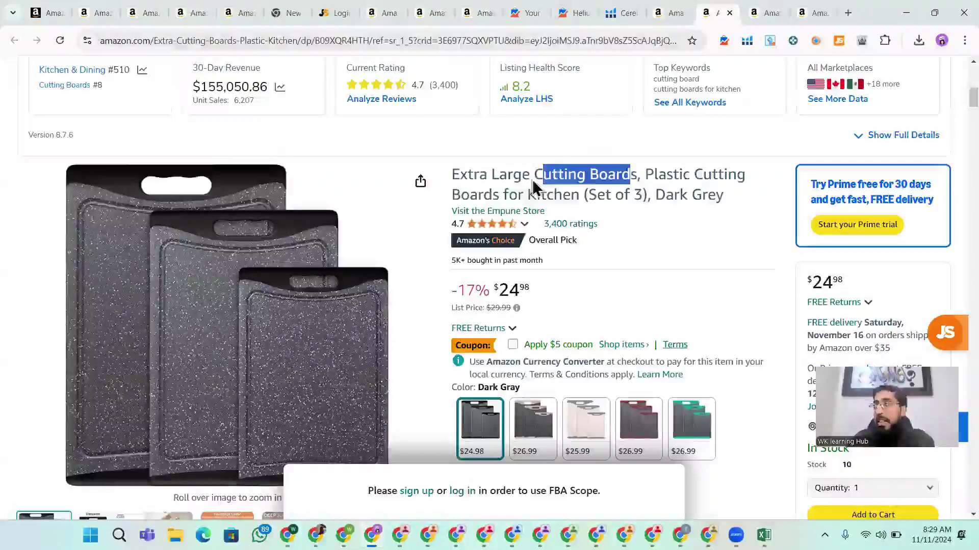
pyautogui.moveTo(533, 175); pyautogui.dragTo(746, 178)
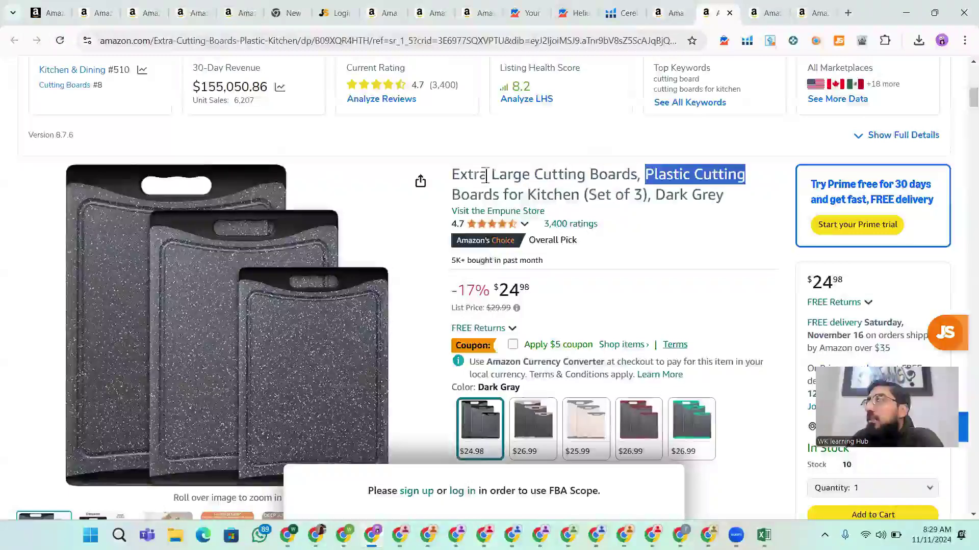
# Examine the title keywords, images and product details of the Kikcoin bamboo cutting board listing B089W55YNJ
pyautogui.click(773, 9)
pyautogui.scroll(-10, 508, 371)
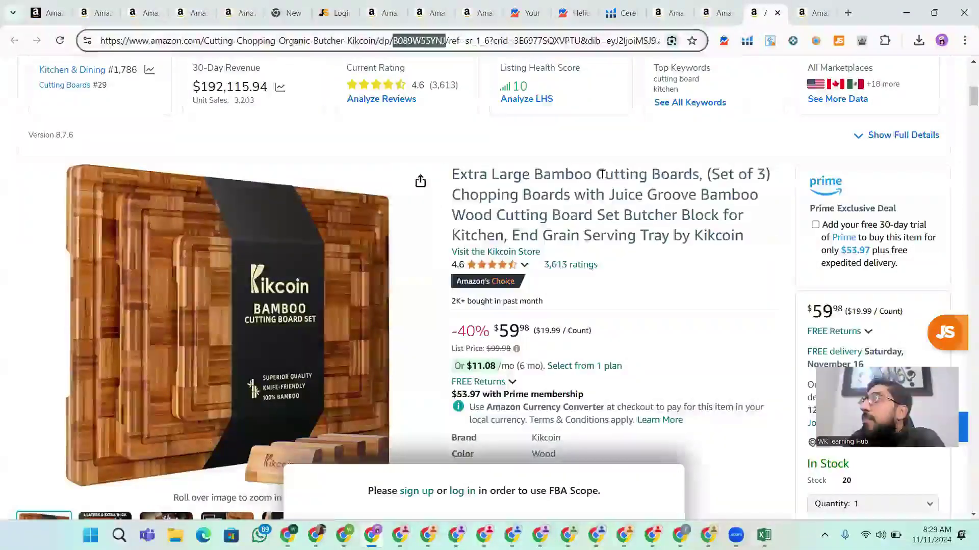
pyautogui.moveTo(604, 175); pyautogui.dragTo(701, 175)
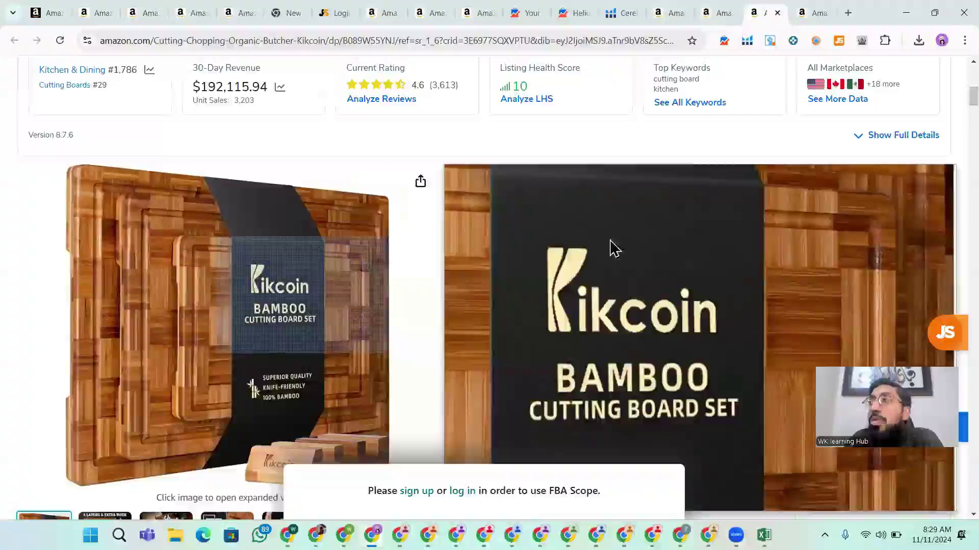
pyautogui.scroll(-5, 723, 318)
pyautogui.scroll(6, 502, 225)
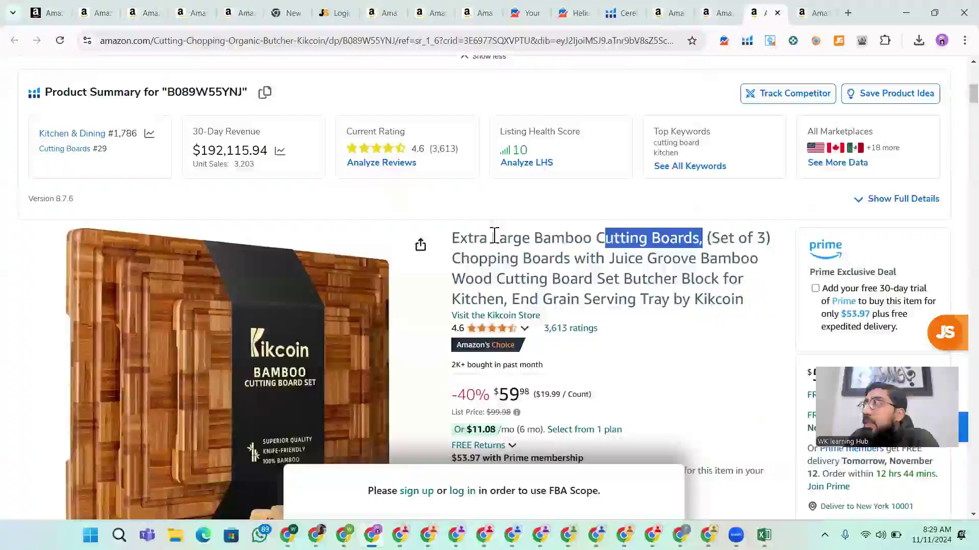
pyautogui.moveTo(490, 237); pyautogui.dragTo(592, 240)
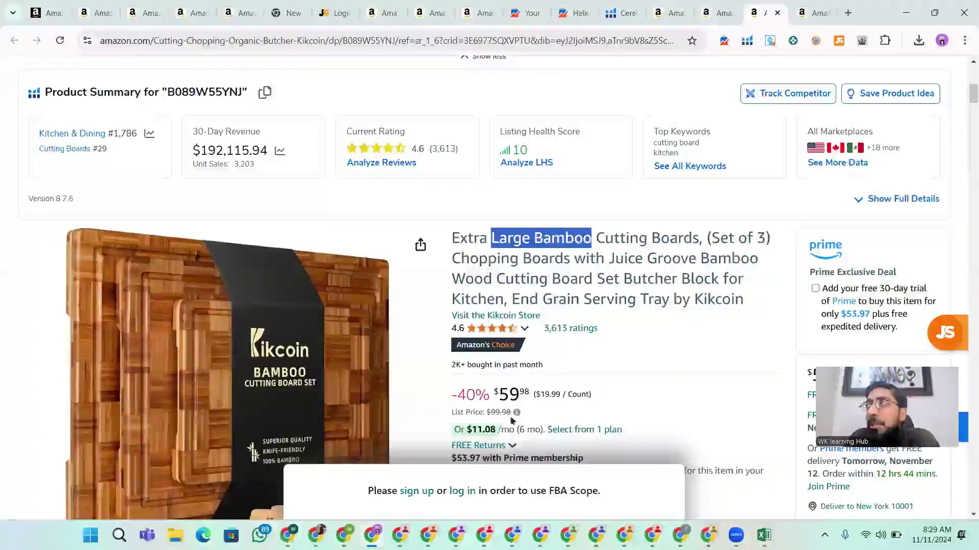
pyautogui.scroll(-1, 447, 287)
pyautogui.scroll(-4, 447, 287)
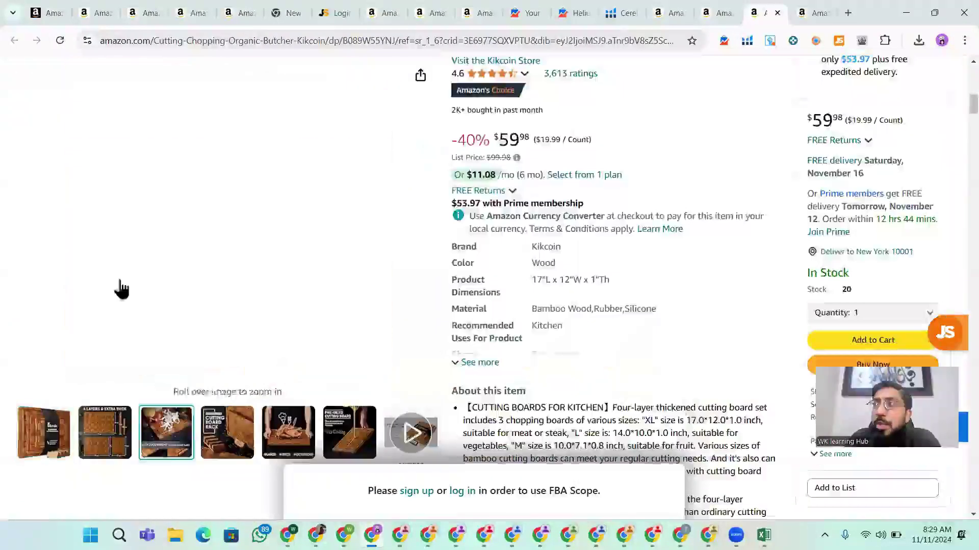
pyautogui.scroll(3, 107, 178)
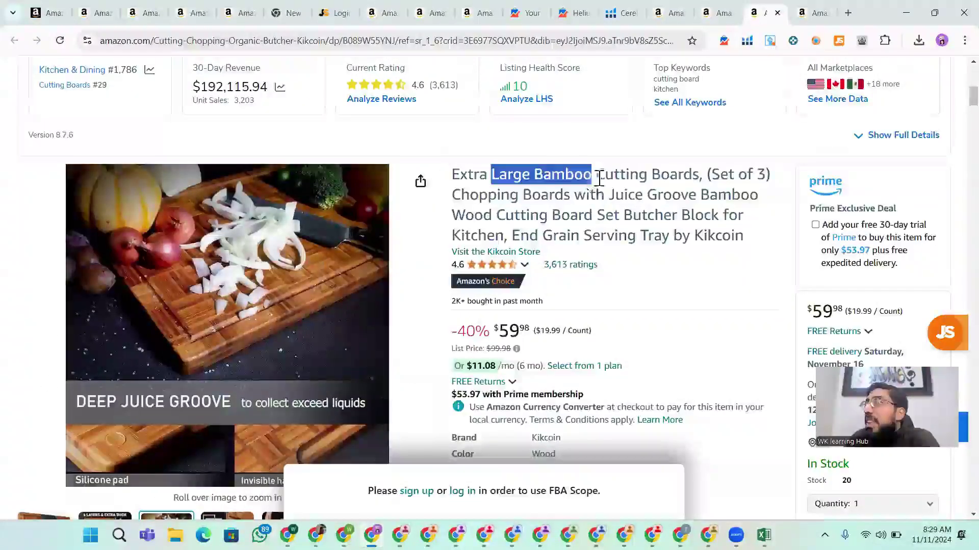
pyautogui.moveTo(595, 175); pyautogui.dragTo(668, 165)
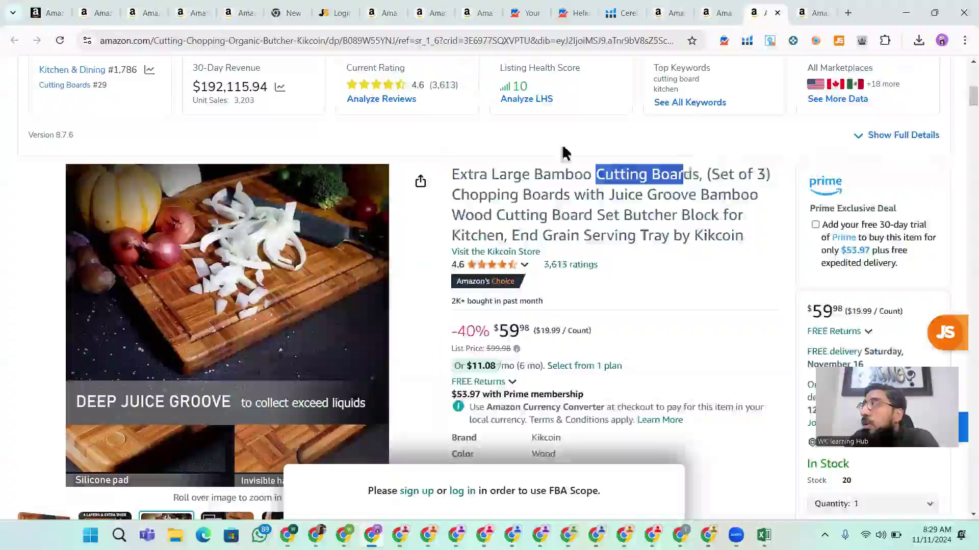
pyautogui.scroll(-3, 61, 375)
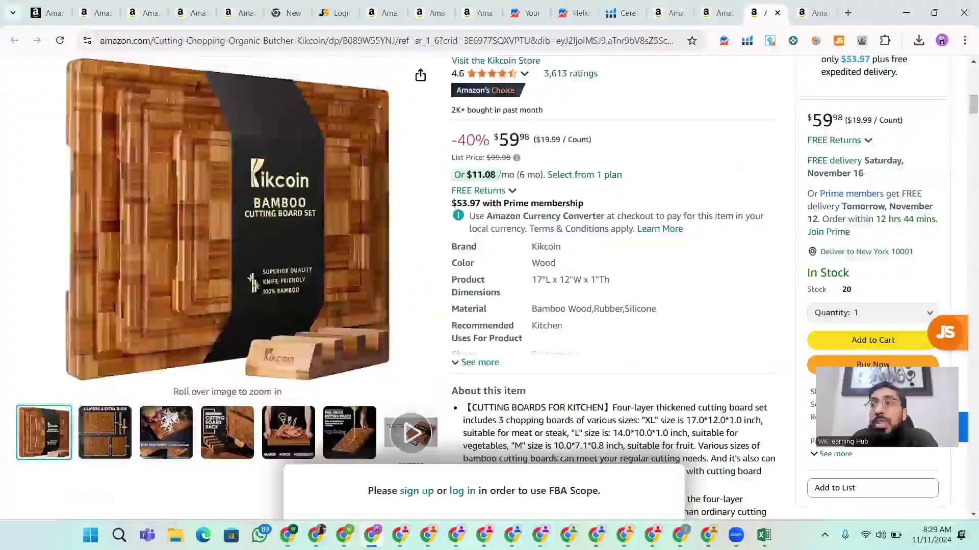
# Examine the title phrases "(Set of 3)", "Chopping Boards" and "Juice Groove Bamboo Wood Cutting Board" in the Kikcoin listing
pyautogui.scroll(1, 700, 231)
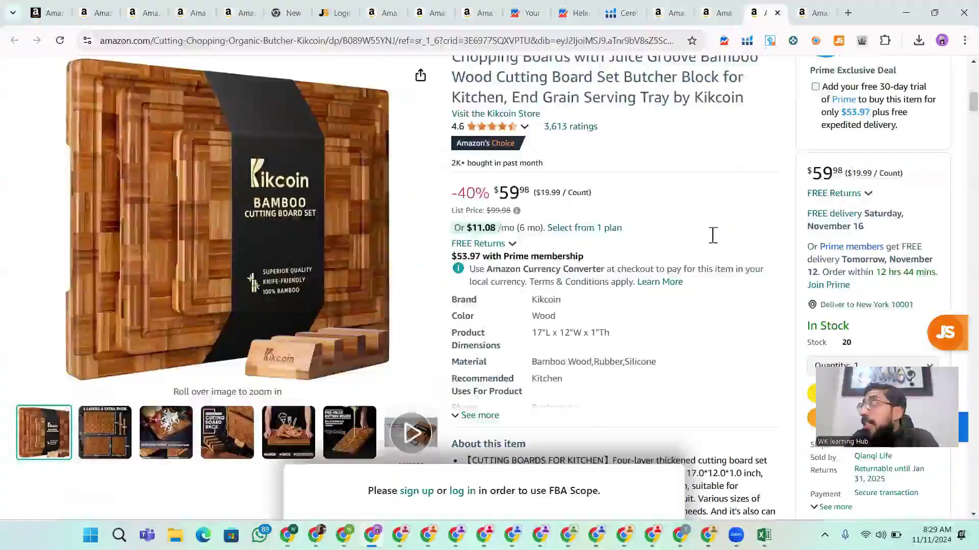
pyautogui.scroll(4, 710, 234)
pyautogui.moveTo(709, 236); pyautogui.dragTo(772, 237)
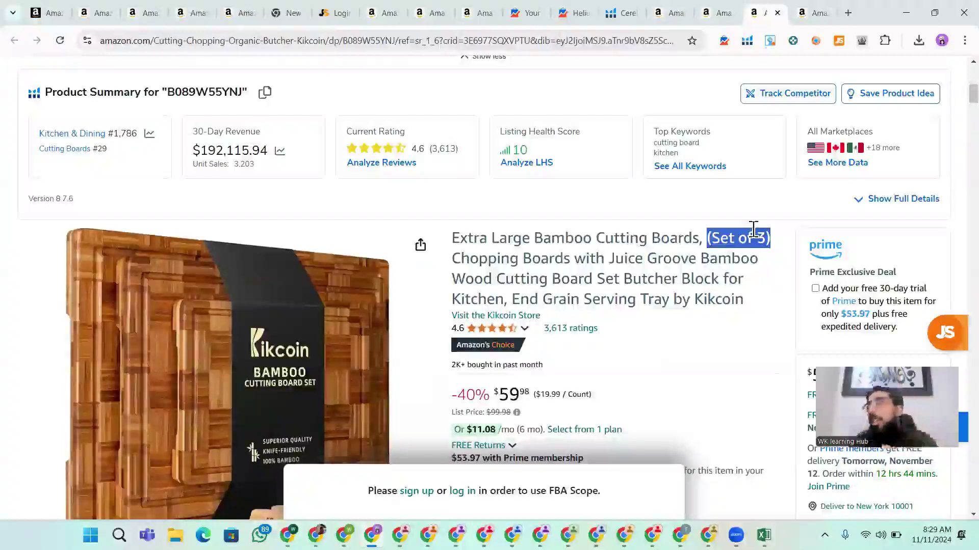
pyautogui.moveTo(452, 259); pyautogui.dragTo(574, 259)
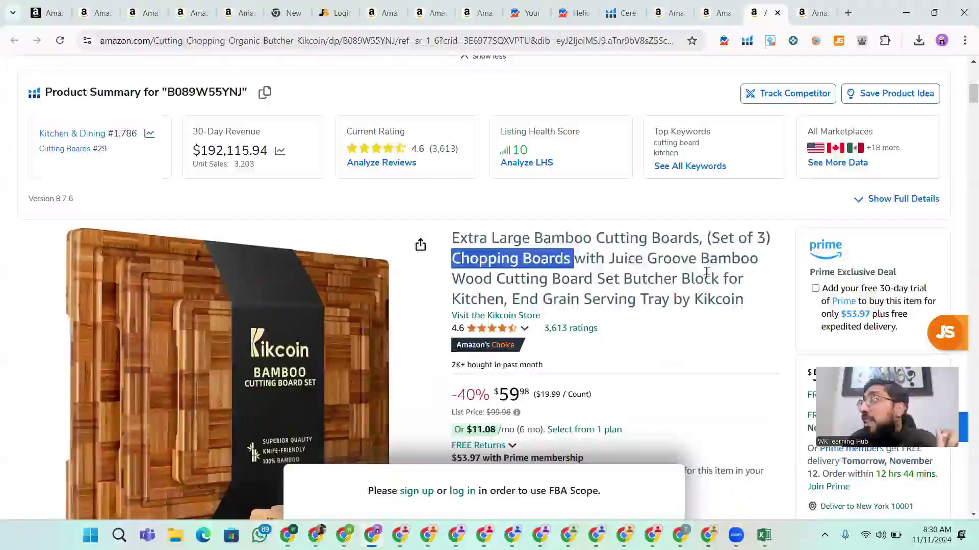
pyautogui.moveTo(624, 259); pyautogui.dragTo(585, 280)
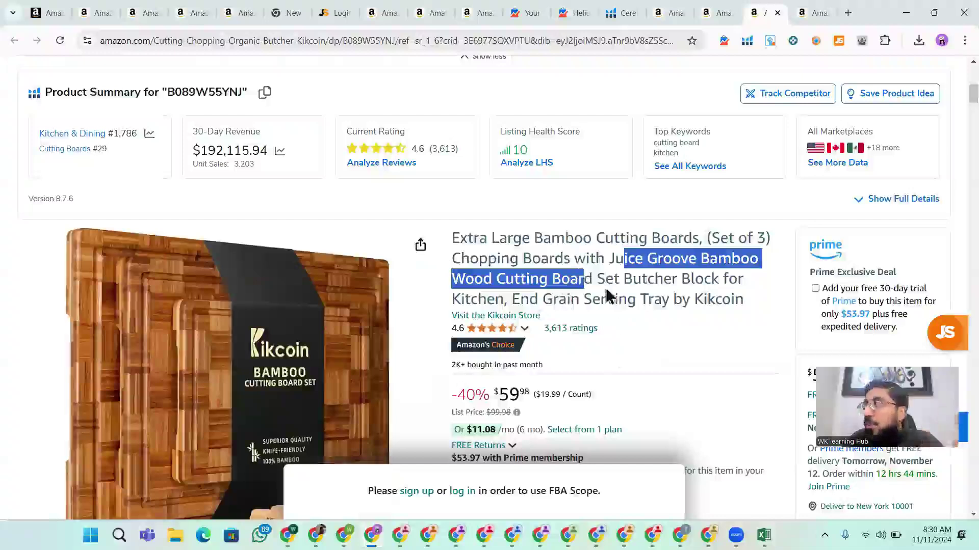
# Look through the Kikcoin listing's gallery images, including the pre-oiled cutting board picture, and return to the product title
pyautogui.scroll(-1, 663, 328)
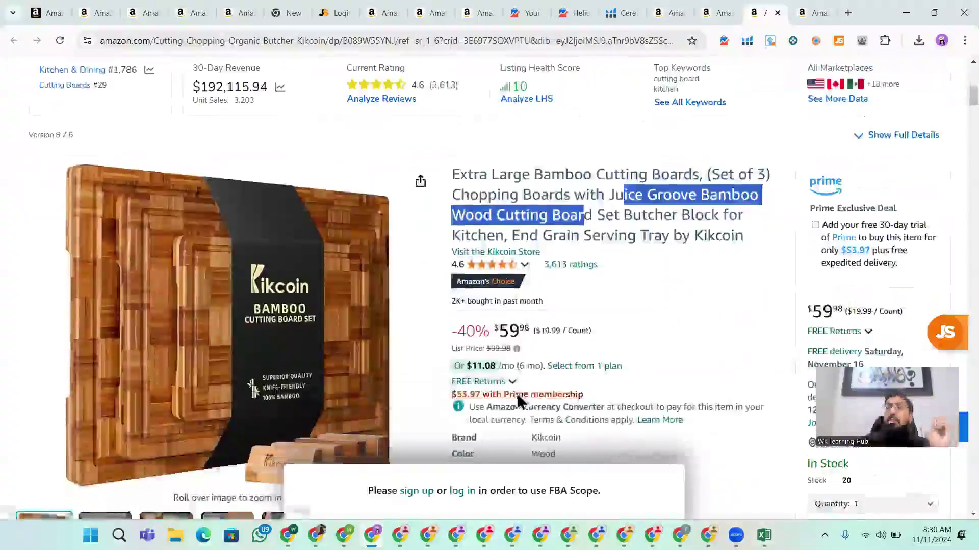
pyautogui.scroll(-2, 109, 305)
pyautogui.moveTo(167, 414)
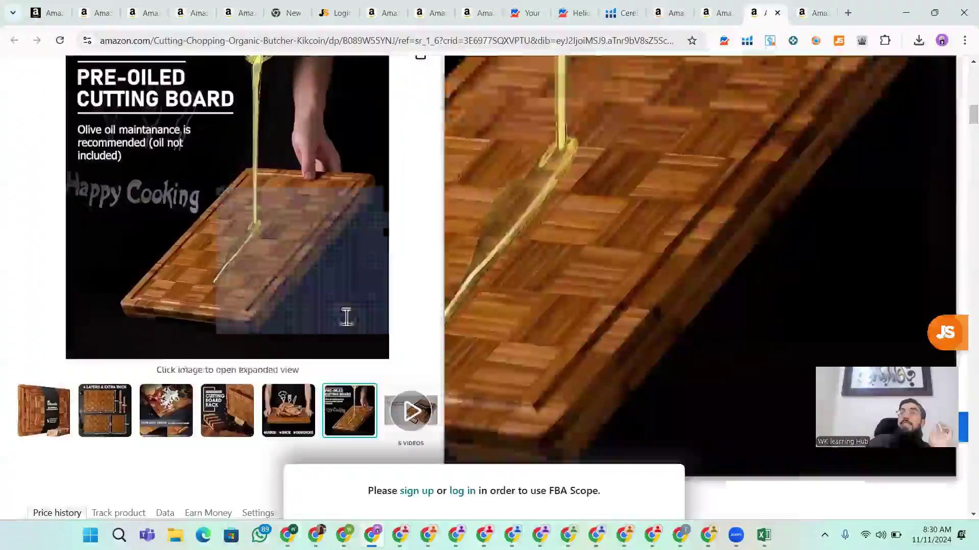
pyautogui.scroll(4, 586, 166)
pyautogui.scroll(5, 586, 168)
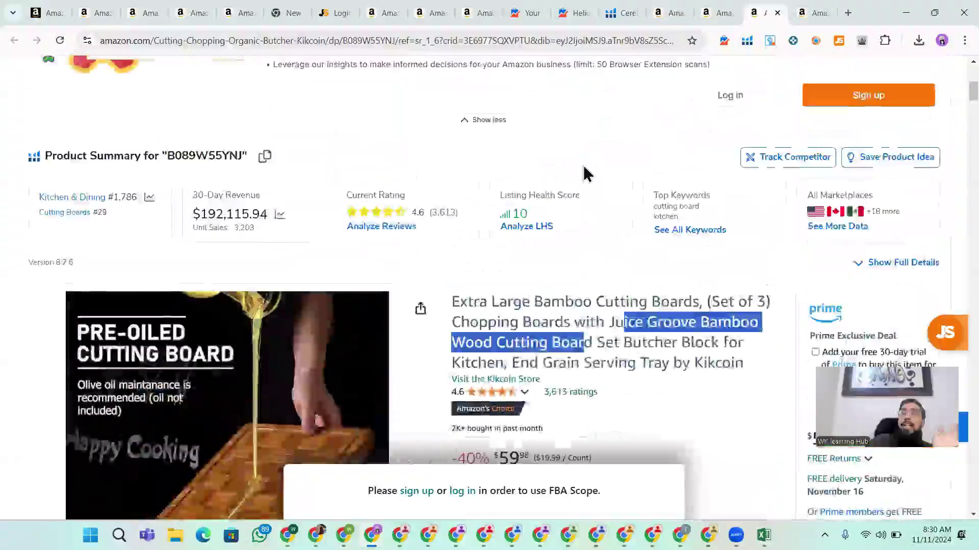
pyautogui.scroll(4, 570, 214)
pyautogui.scroll(-4, 563, 249)
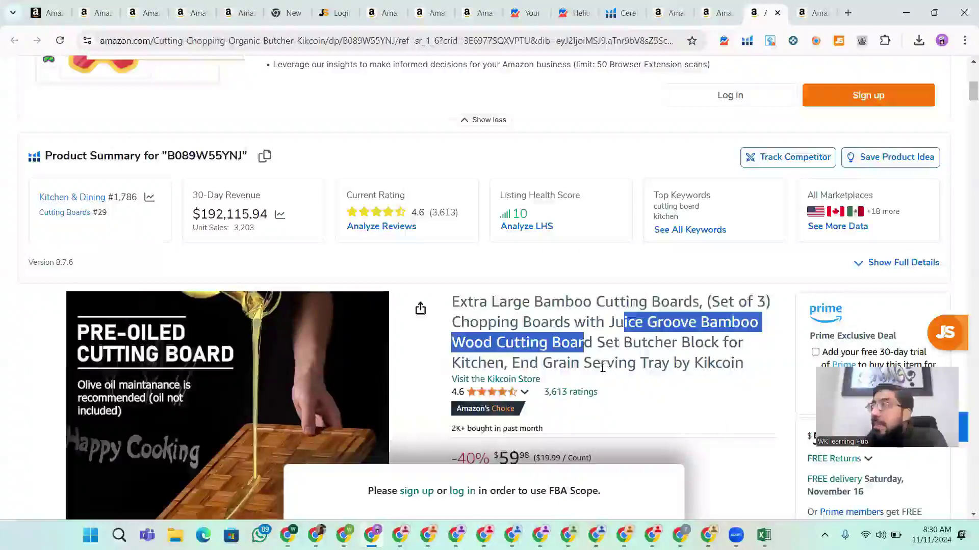
# Examine the "Serving Tray" keyword and how the complete Kikcoin title is worded from "Extra Large" to the brand name
pyautogui.moveTo(584, 363); pyautogui.dragTo(674, 365)
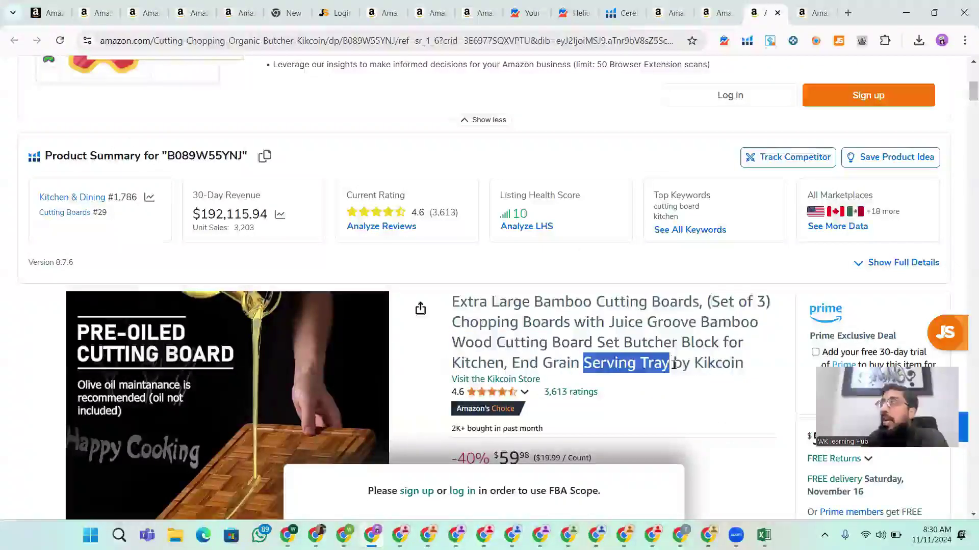
pyautogui.scroll(-6, 236, 335)
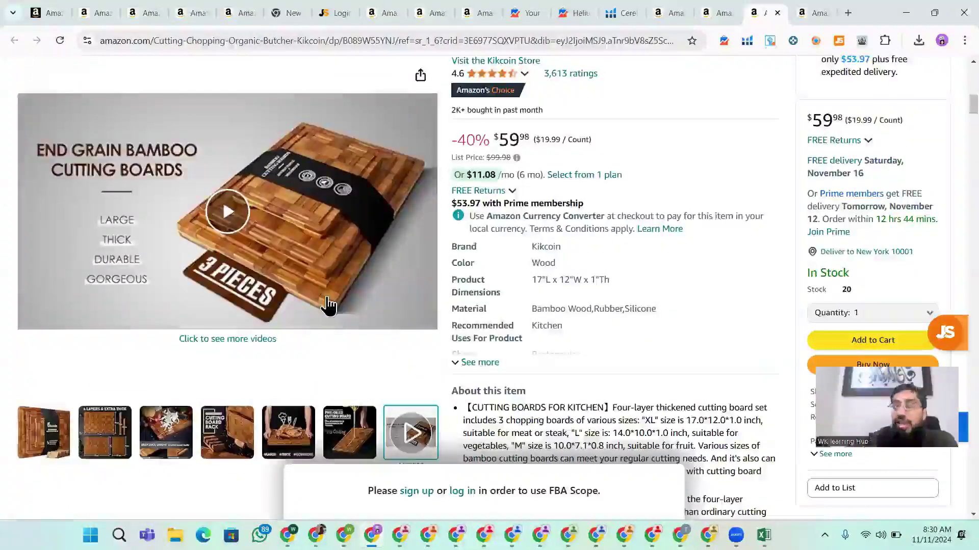
pyautogui.scroll(6, 329, 305)
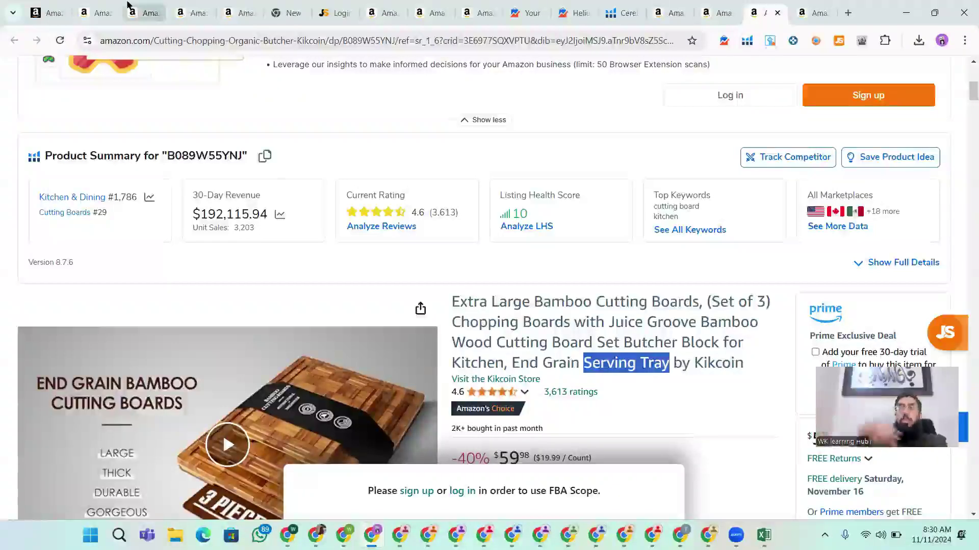
pyautogui.moveTo(127, 5)
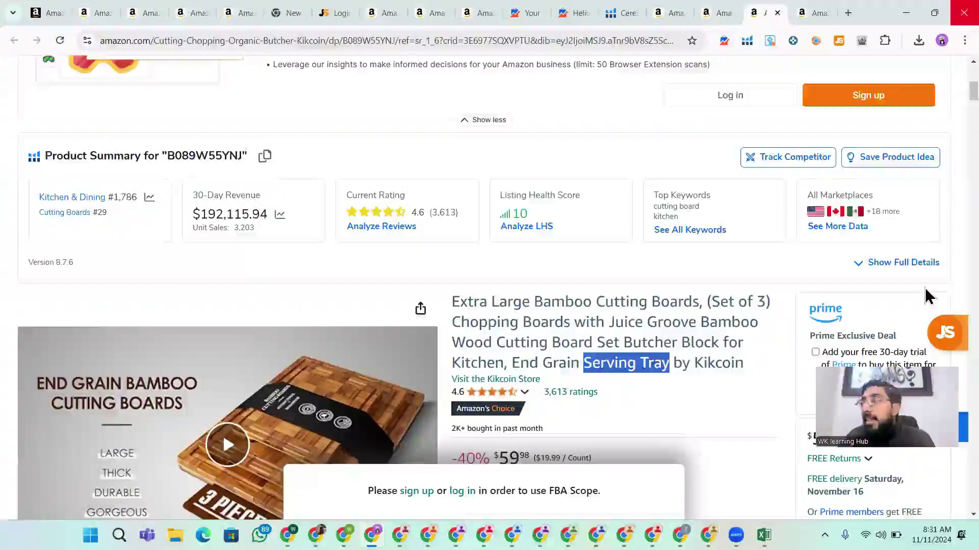
pyautogui.moveTo(453, 302)
pyautogui.mouseDown()
pyautogui.moveTo(569, 367)
pyautogui.moveTo(751, 375)
pyautogui.moveTo(452, 301)
pyautogui.mouseUp()
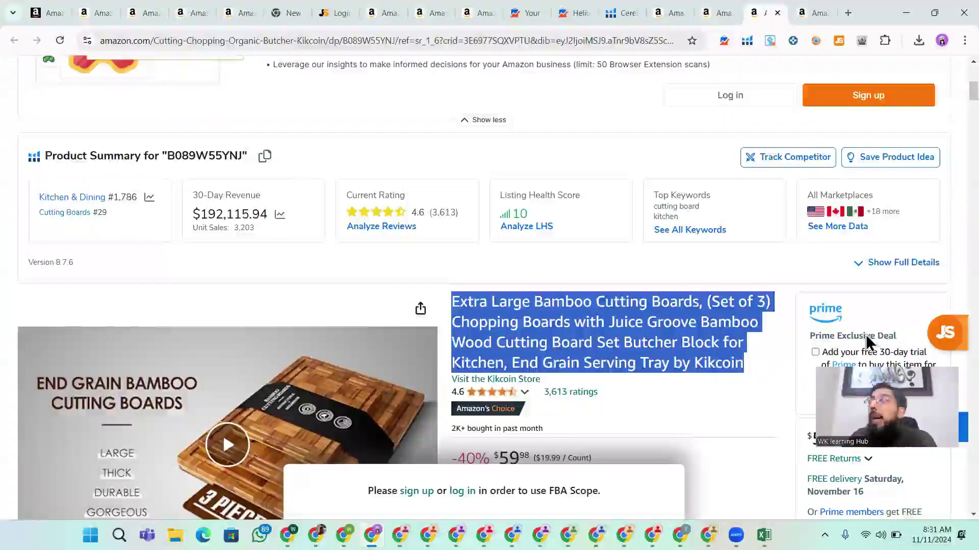
pyautogui.scroll(-1, 626, 285)
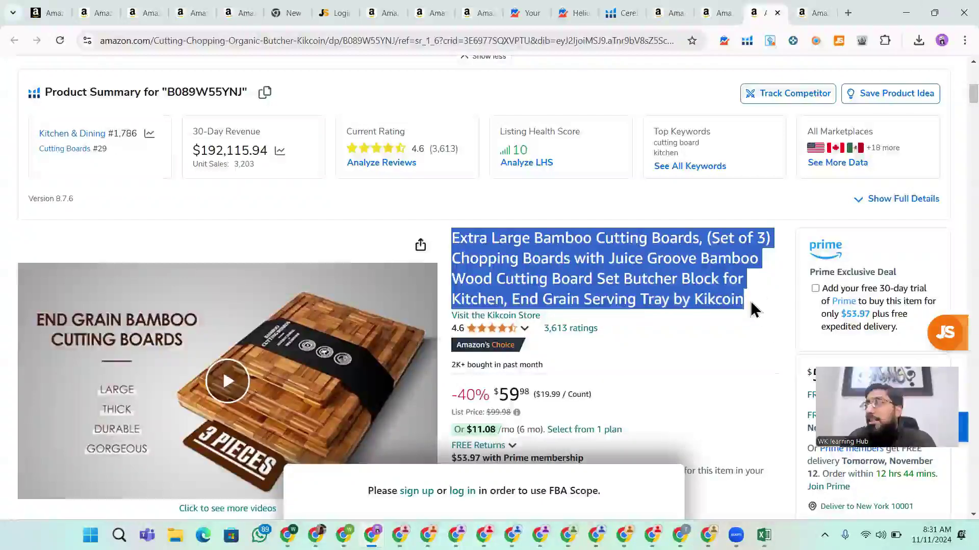
pyautogui.moveTo(745, 301); pyautogui.dragTo(576, 281)
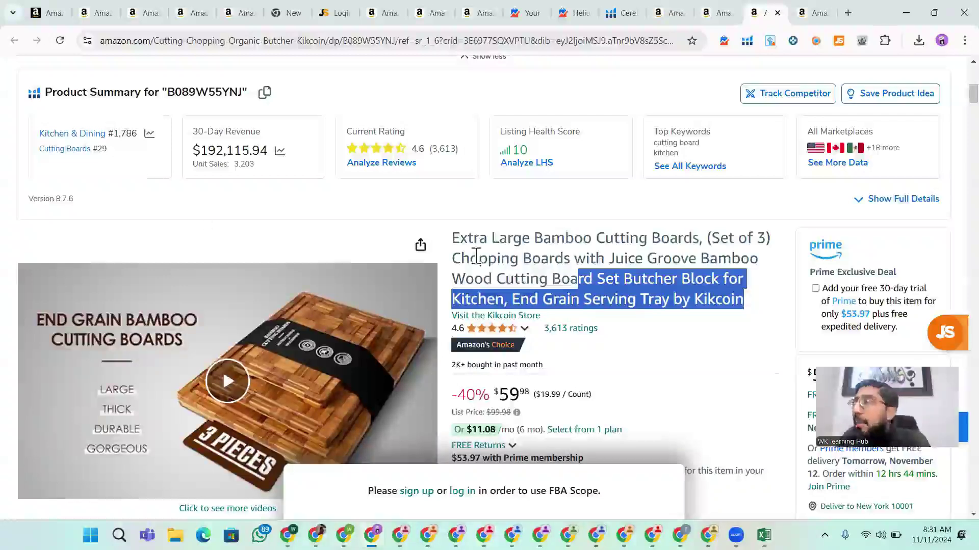
pyautogui.click(459, 238)
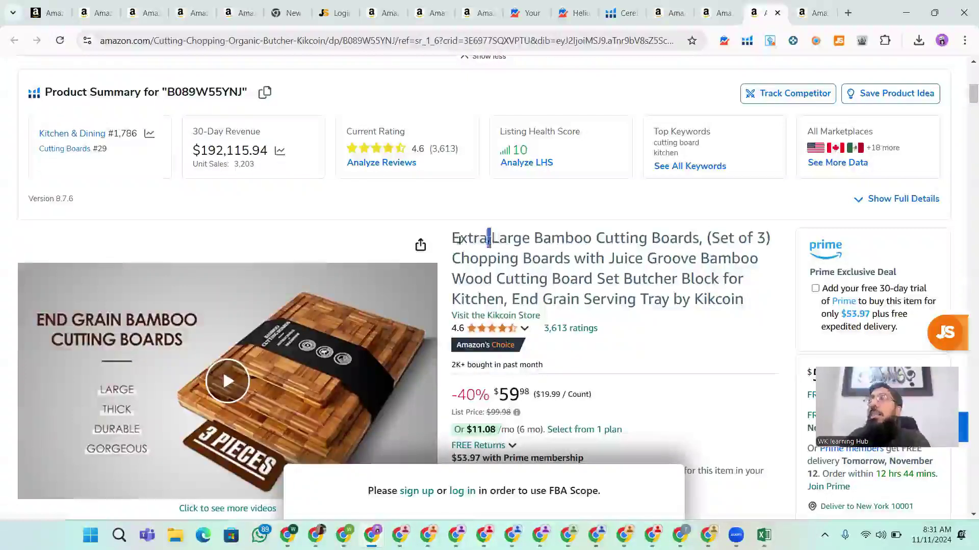
pyautogui.moveTo(491, 240); pyautogui.dragTo(460, 241)
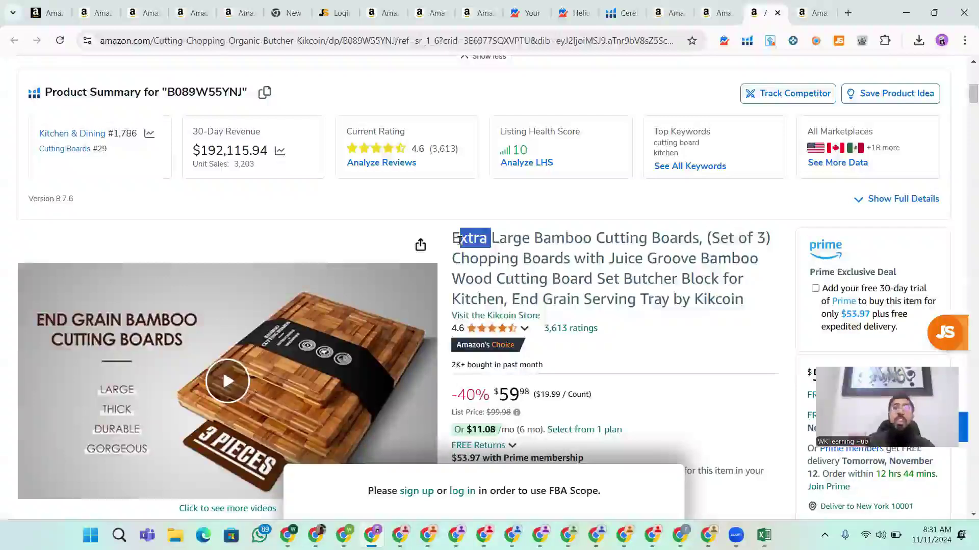
pyautogui.click(450, 243)
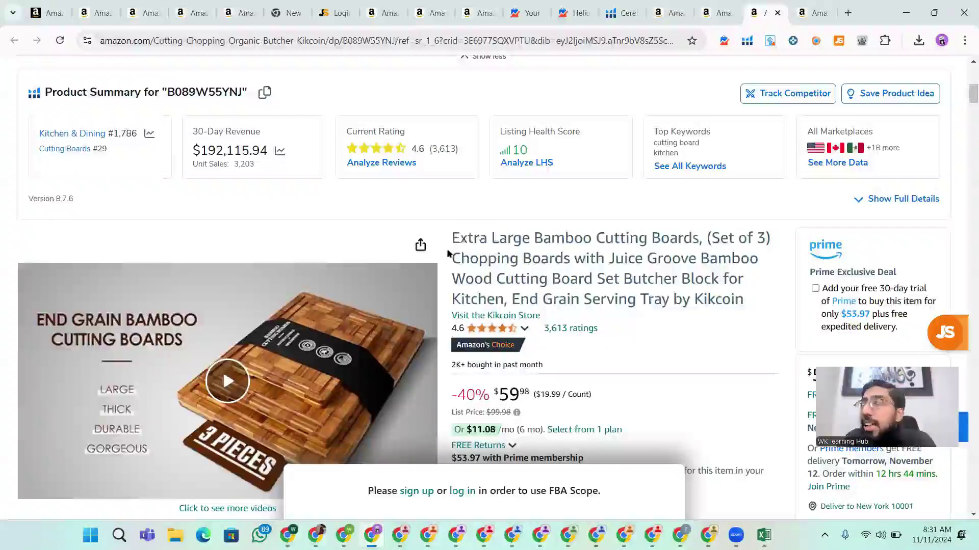
pyautogui.moveTo(450, 240)
pyautogui.mouseDown()
pyautogui.moveTo(719, 307)
pyautogui.moveTo(743, 301)
pyautogui.moveTo(452, 234)
pyautogui.mouseUp()
pyautogui.click(737, 293)
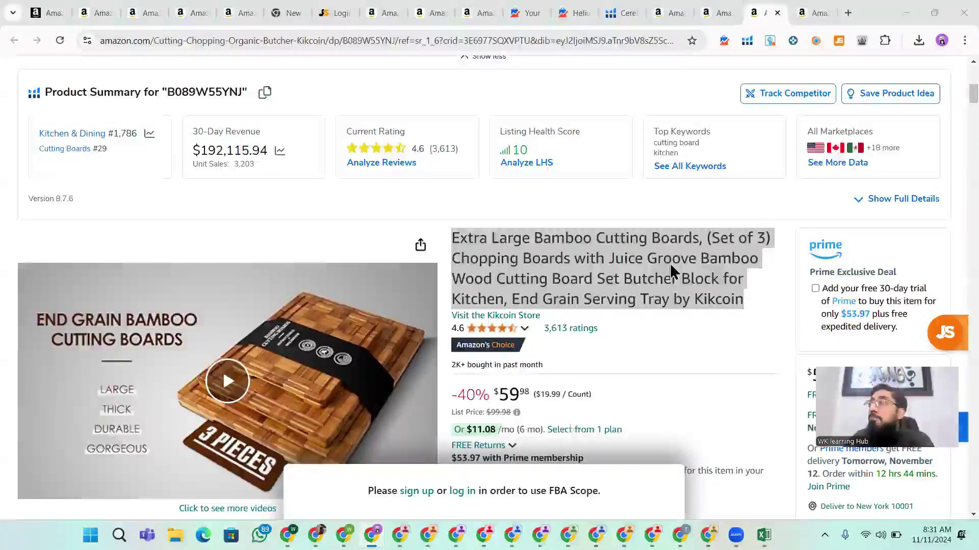
# Read the "About this item" bullet points for keywords, focusing on the first one, "CUTTING BOARDS FOR KITCHEN"
pyautogui.scroll(-1, 417, 427)
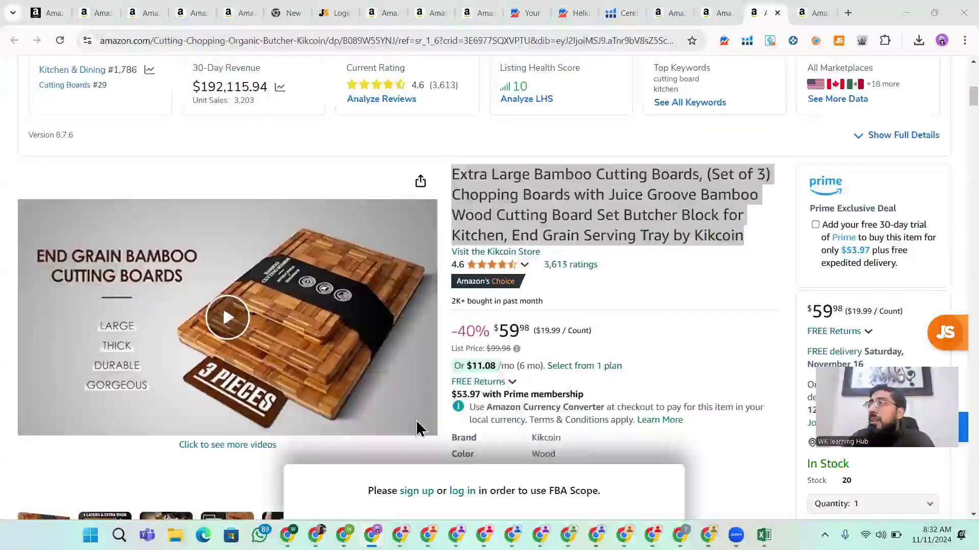
pyautogui.scroll(-4, 564, 237)
pyautogui.scroll(-5, 563, 237)
pyautogui.moveTo(457, 74); pyautogui.dragTo(662, 176)
pyautogui.click(537, 136)
pyautogui.moveTo(474, 84); pyautogui.dragTo(639, 417)
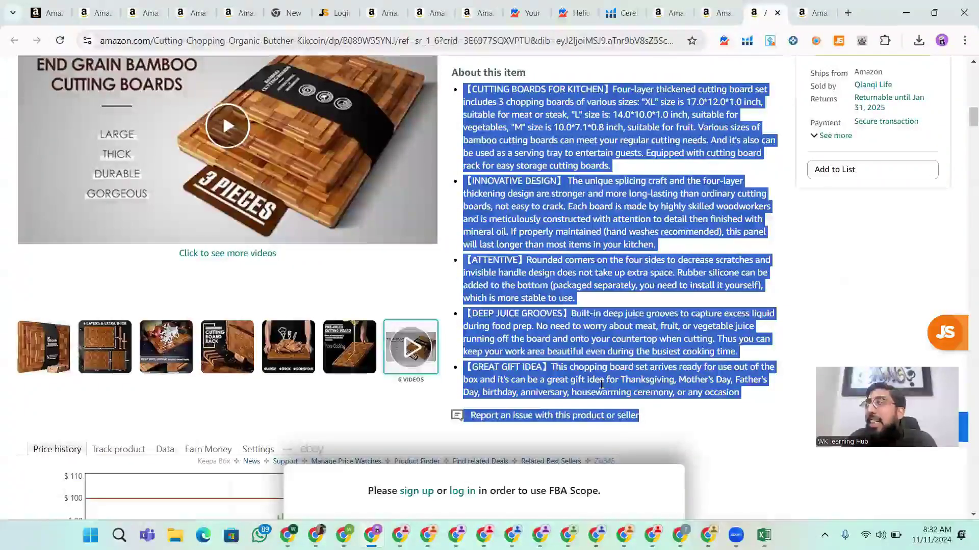
pyautogui.hotkey('alt', 'Tab')
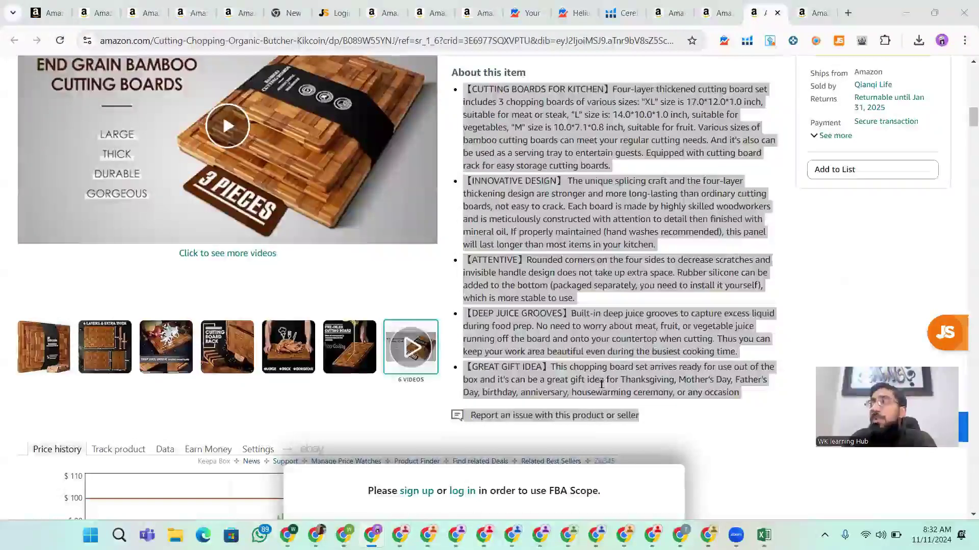
pyautogui.scroll(5, 601, 388)
pyautogui.click(621, 409)
pyautogui.moveTo(624, 423); pyautogui.dragTo(464, 346)
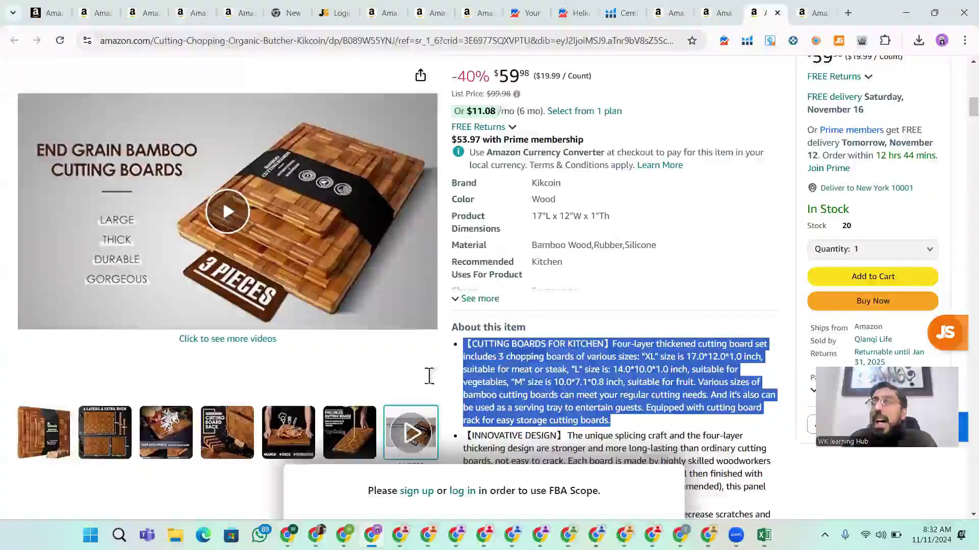
pyautogui.scroll(-3, 543, 253)
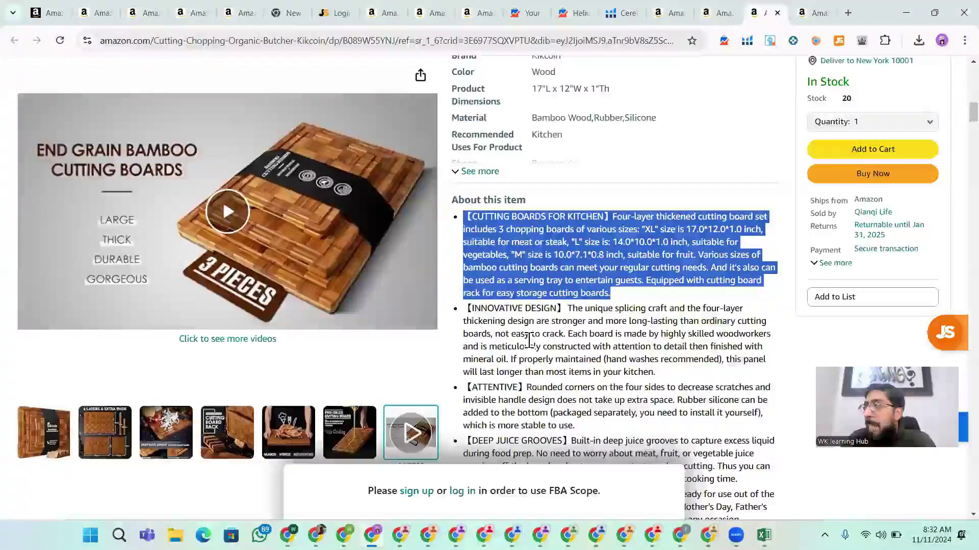
# Examine the Kikcoin listing's product description and its feature images down to the "More Materials and Styles Available" section
pyautogui.scroll(-20, 555, 334)
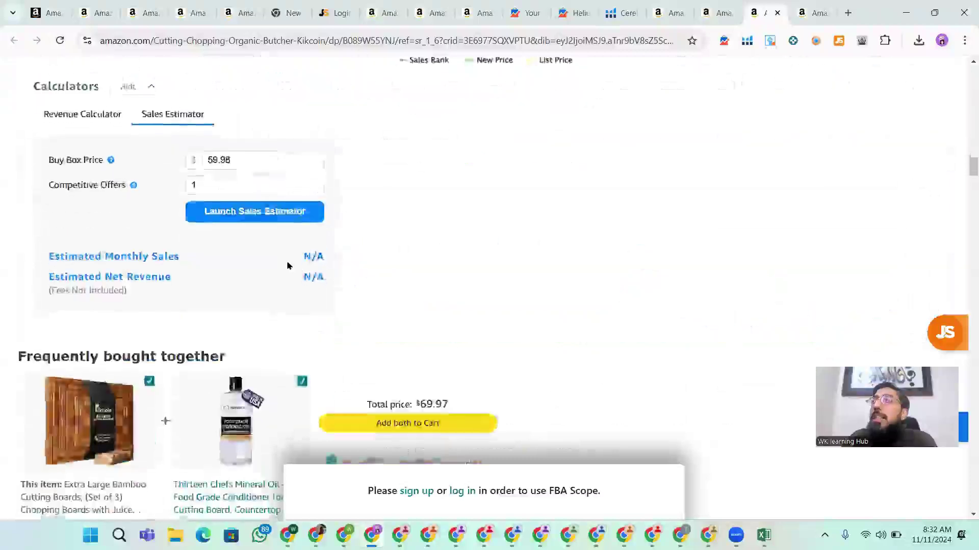
pyautogui.scroll(-3, 182, 287)
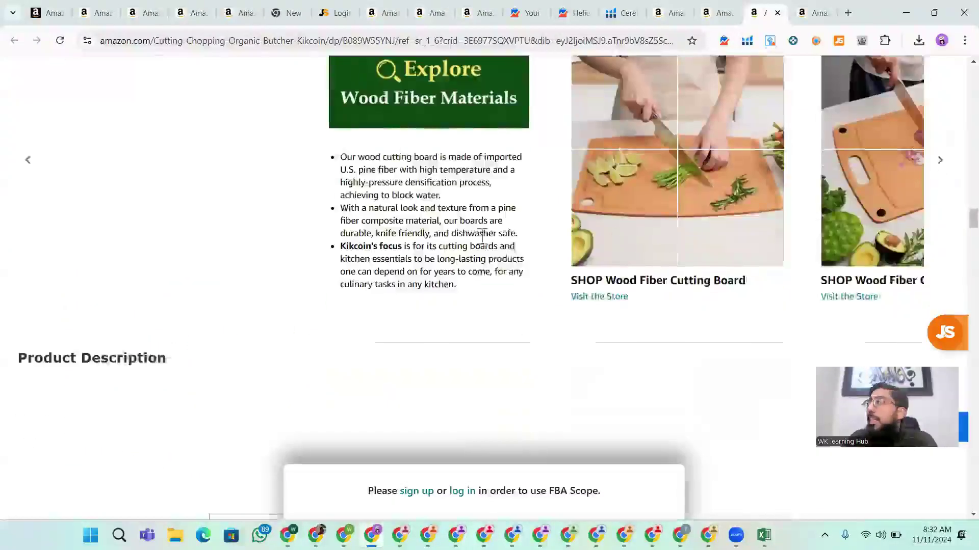
pyautogui.scroll(-2, 345, 232)
pyautogui.scroll(-15, 800, 335)
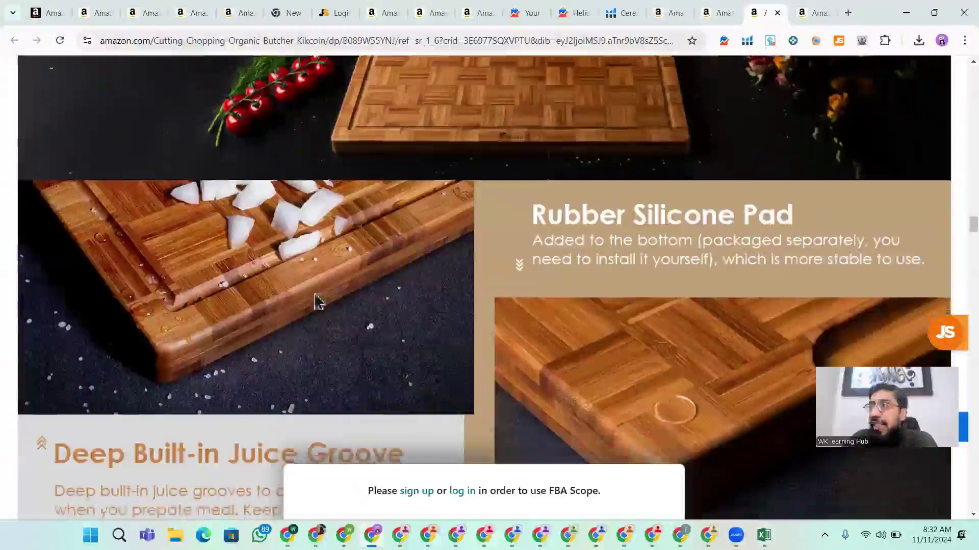
pyautogui.scroll(-6, 504, 316)
pyautogui.scroll(-4, 474, 280)
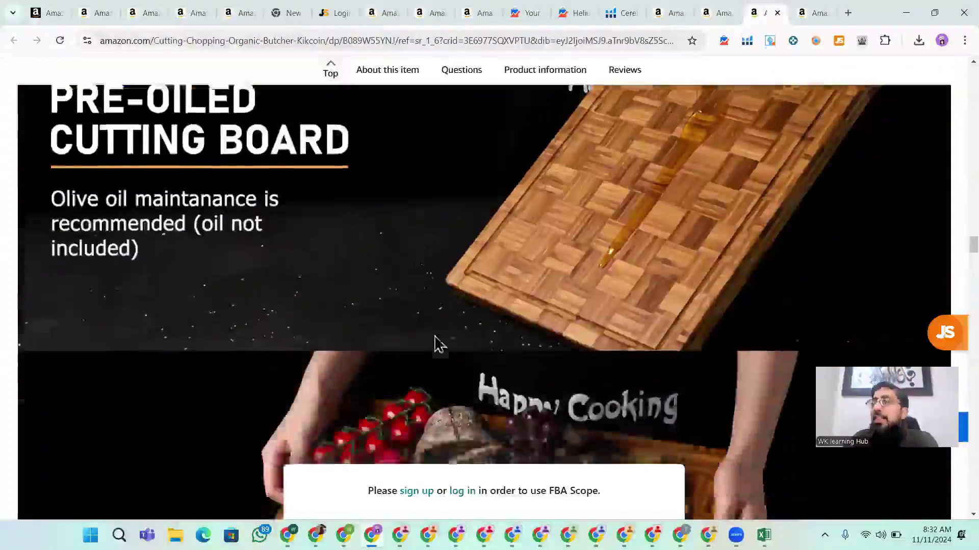
pyautogui.scroll(-4, 438, 343)
pyautogui.scroll(-8, 313, 356)
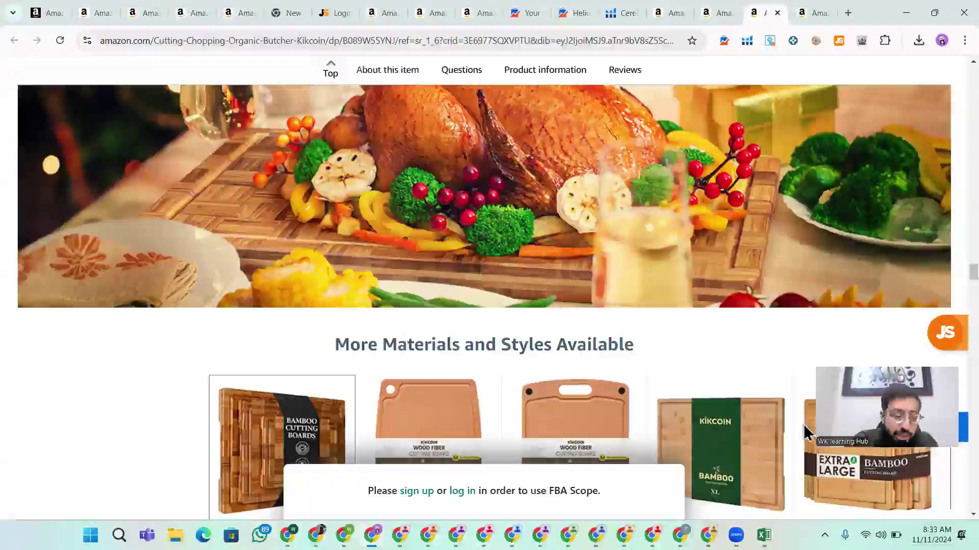
# Return from the product description to the gallery and review the product images, including "4 Layers & Extra Thick", beside the bullet points
pyautogui.scroll(10, 795, 392)
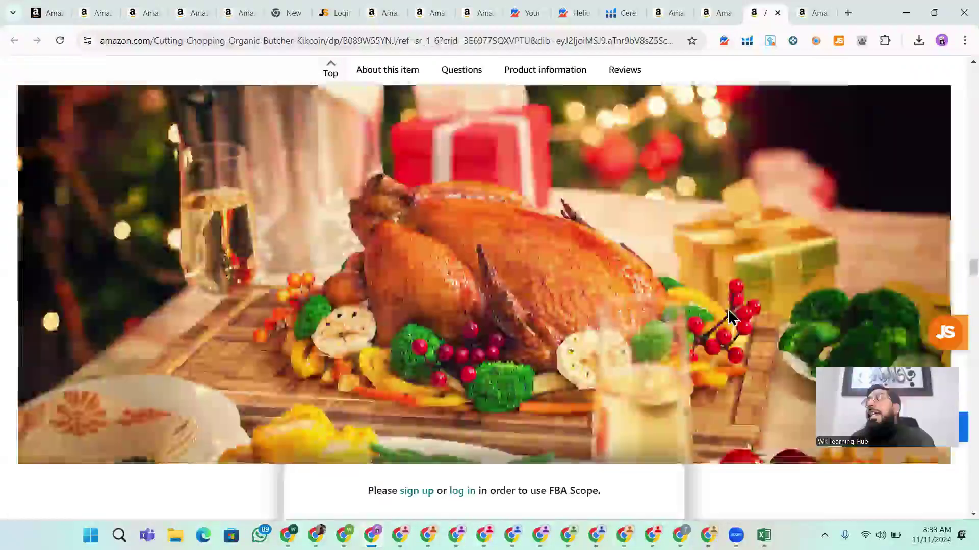
pyautogui.scroll(7, 785, 408)
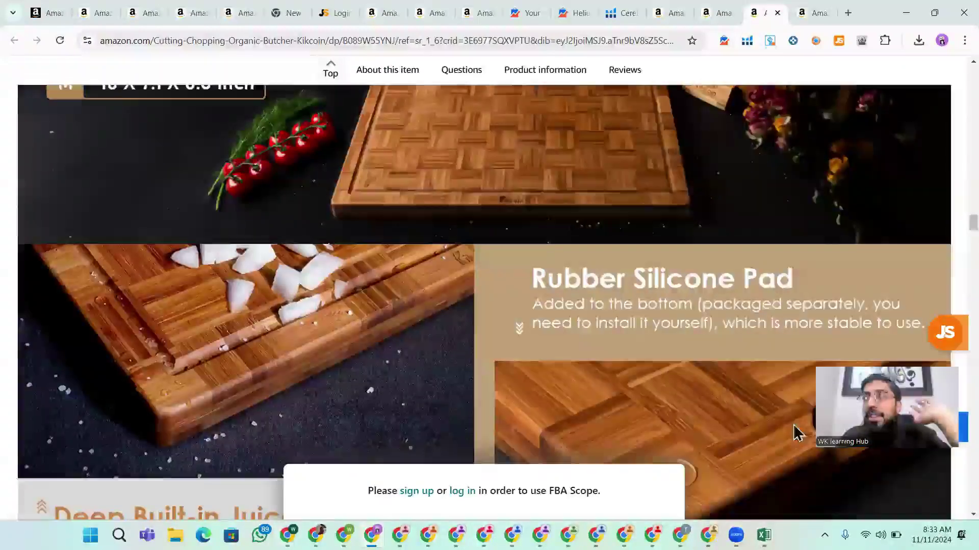
pyautogui.scroll(10, 612, 346)
pyautogui.scroll(20, 511, 304)
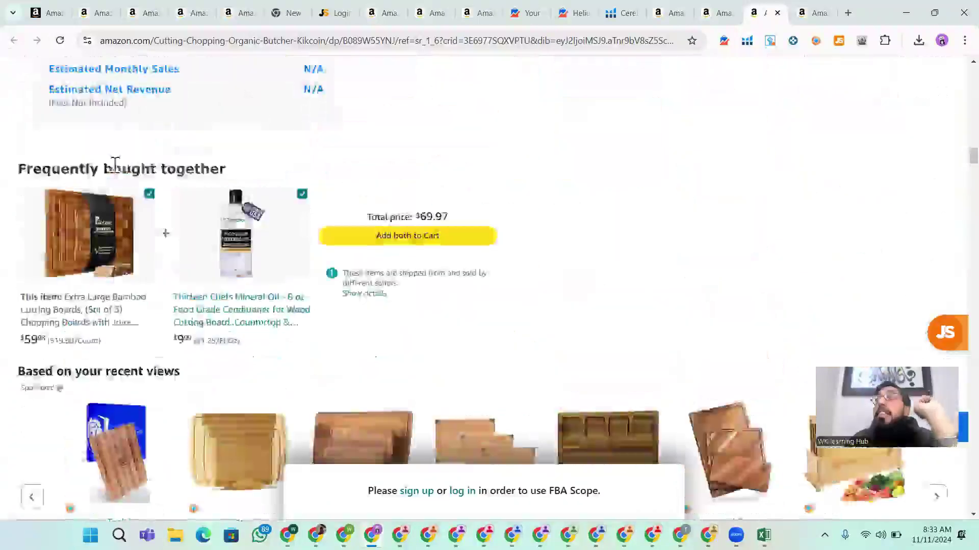
pyautogui.scroll(3, 445, 137)
pyautogui.moveTo(312, 204)
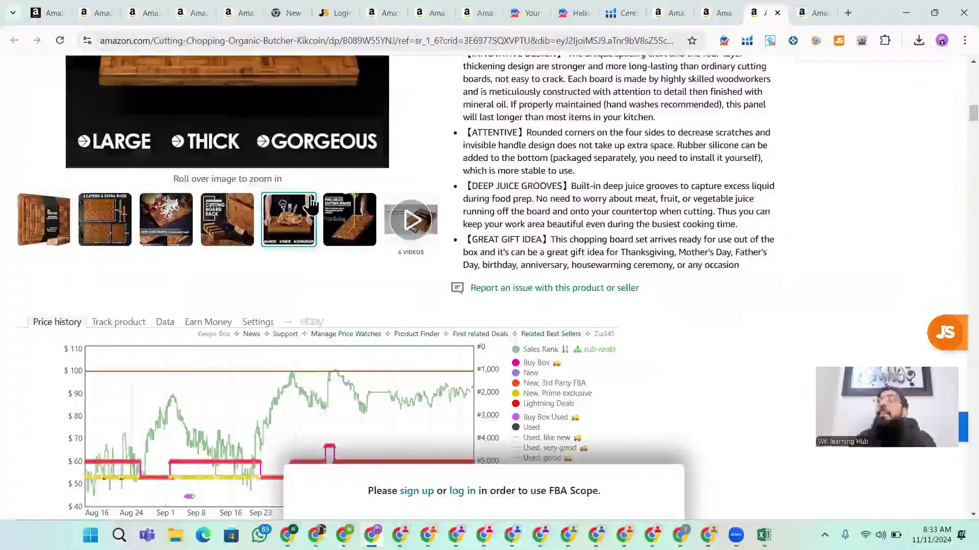
pyautogui.scroll(4, 311, 204)
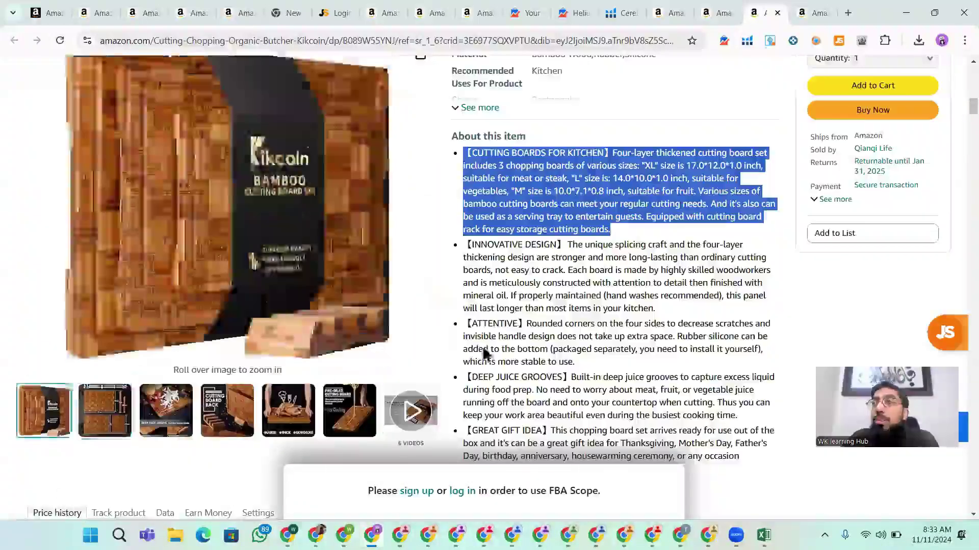
pyautogui.scroll(1, 504, 268)
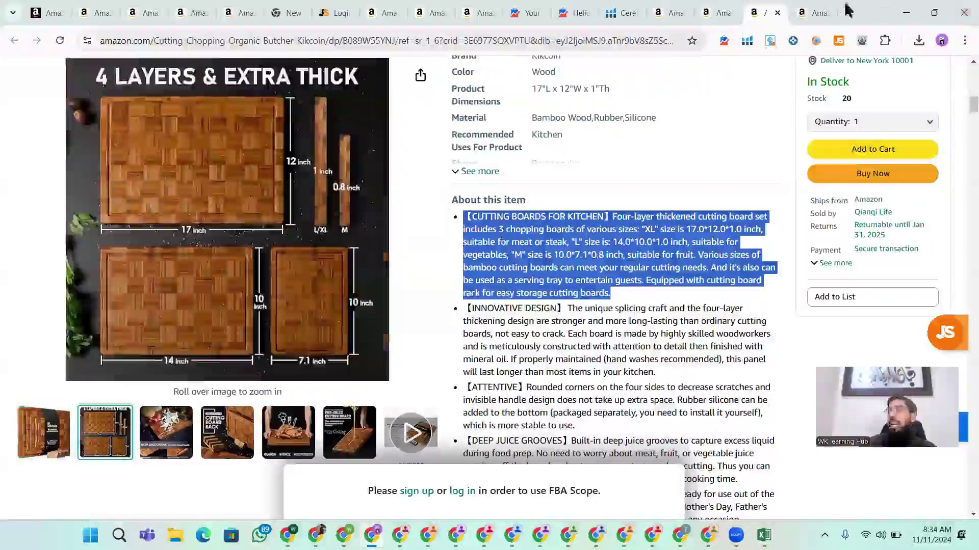
# Review the plastic Kikcoin cutting board listing's gallery images, including "3 Sizes for Various Needs", "Easy to Wash" and "Built-in Juice Groove"
pyautogui.click(705, 11)
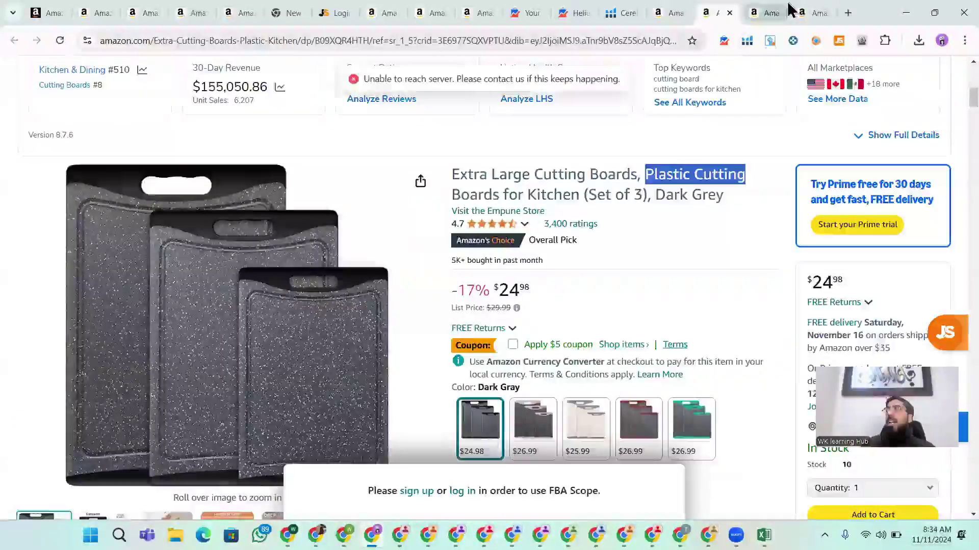
pyautogui.click(806, 11)
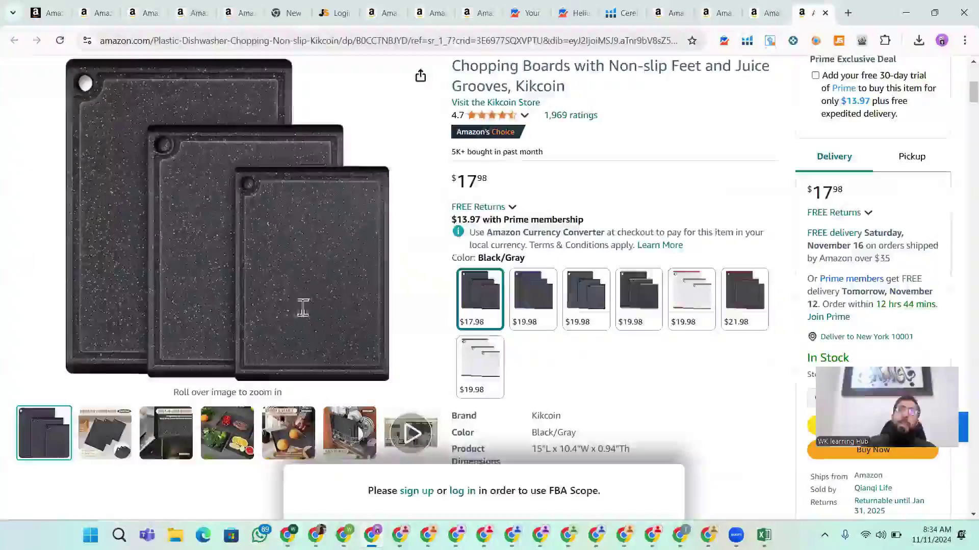
pyautogui.scroll(-1, 437, 405)
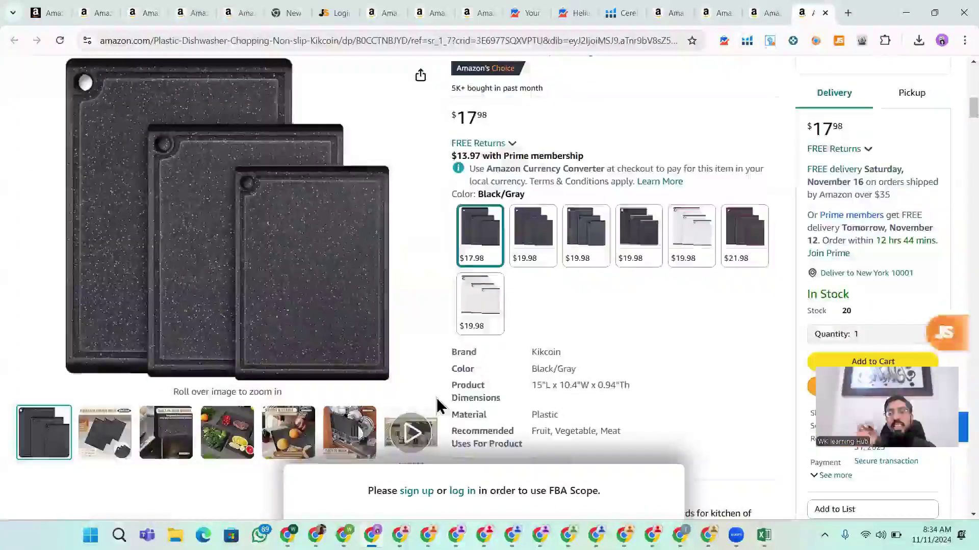
pyautogui.scroll(2, 319, 169)
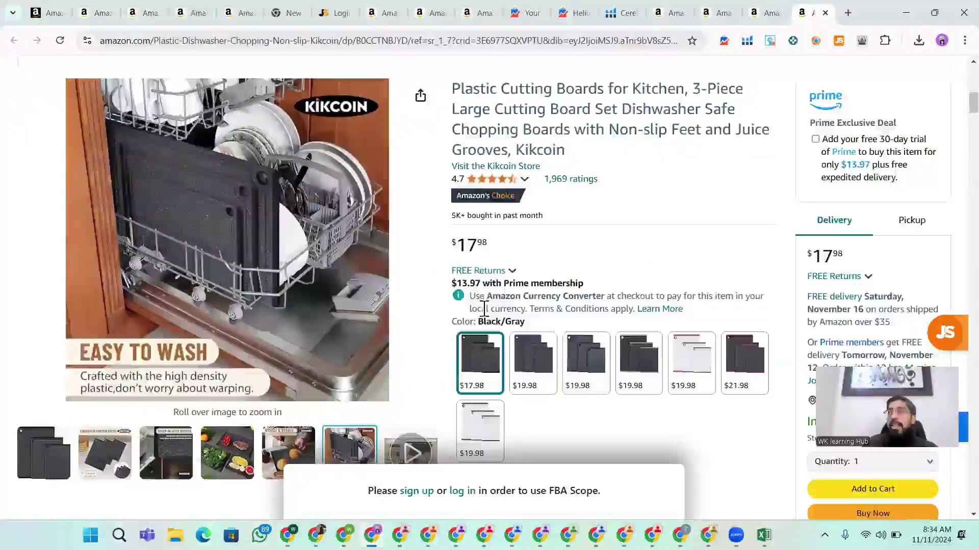
pyautogui.scroll(-1, 707, 334)
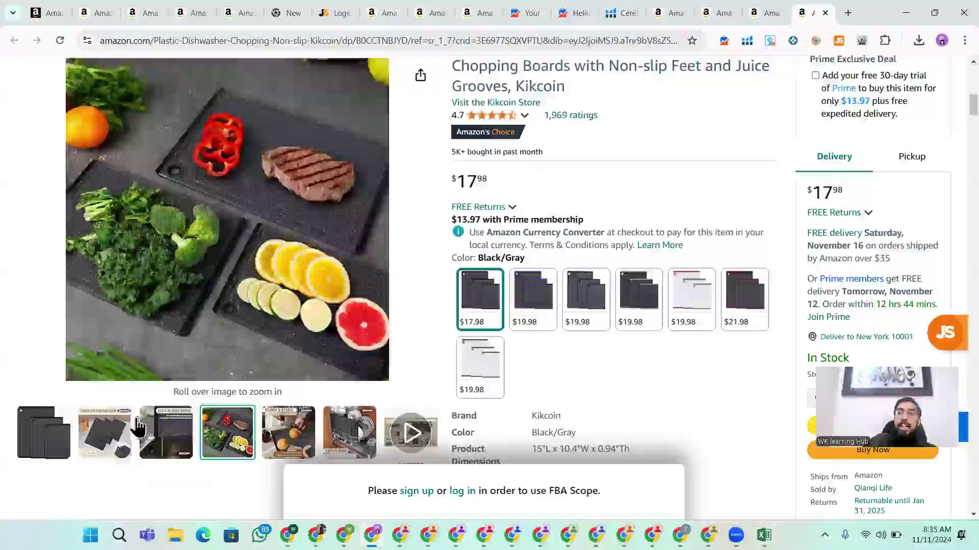
pyautogui.moveTo(111, 451)
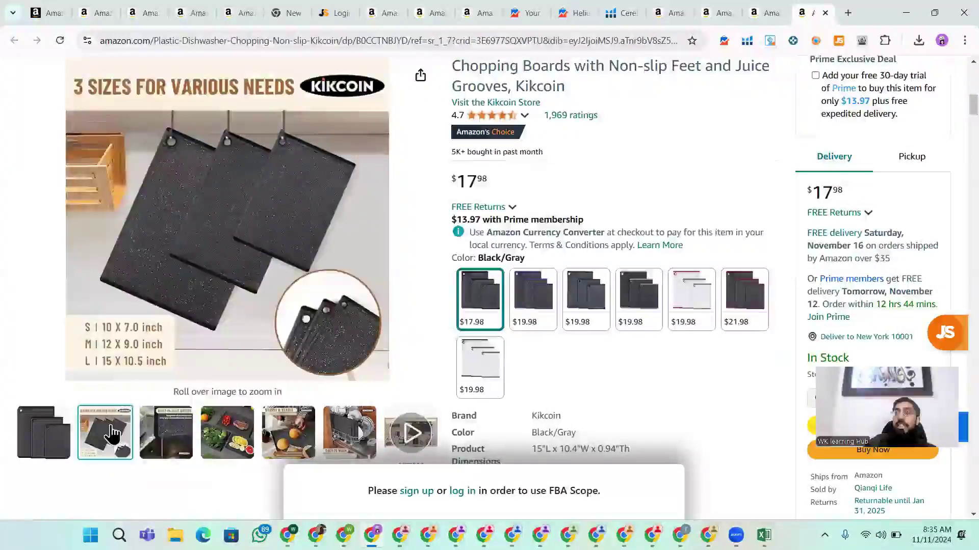
pyautogui.moveTo(97, 349)
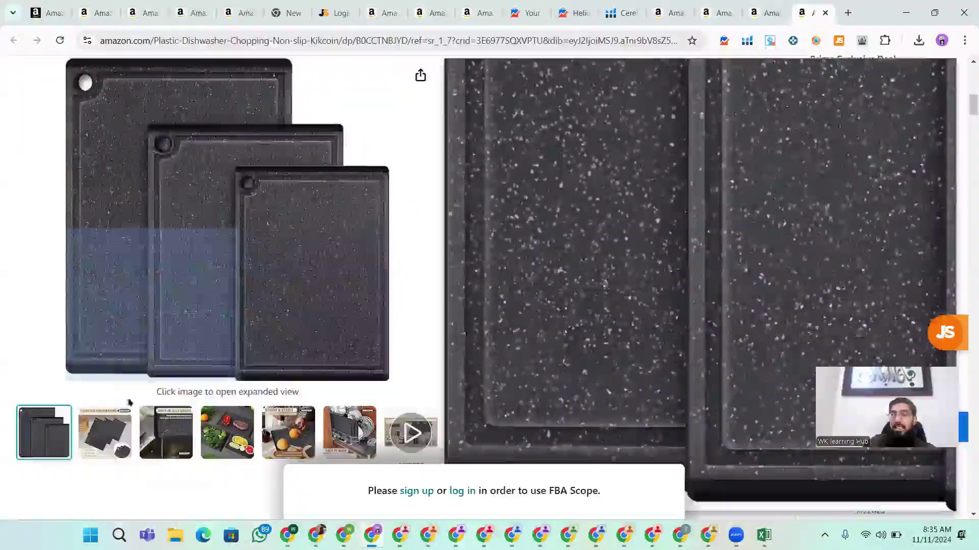
pyautogui.moveTo(159, 419)
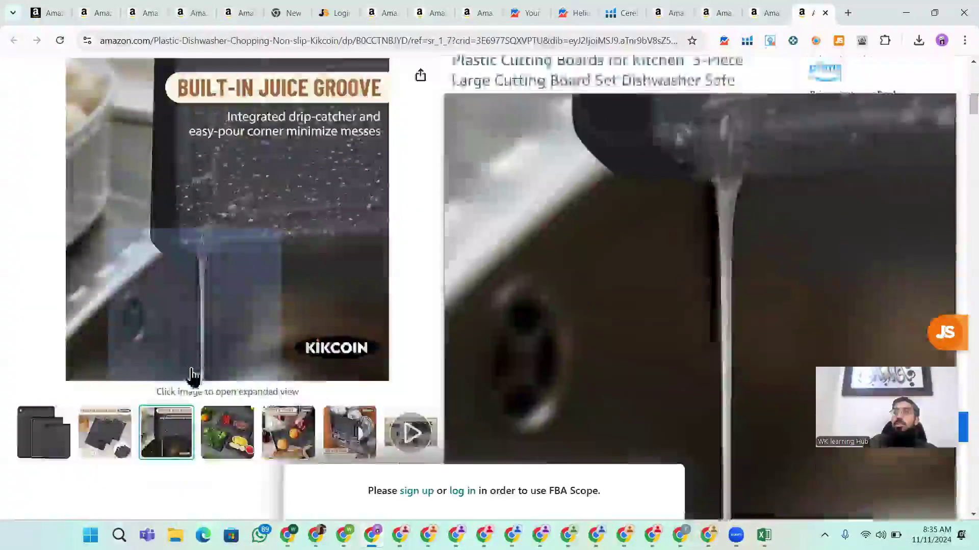
pyautogui.scroll(2, 186, 408)
pyautogui.scroll(-3, 181, 439)
pyautogui.moveTo(232, 169)
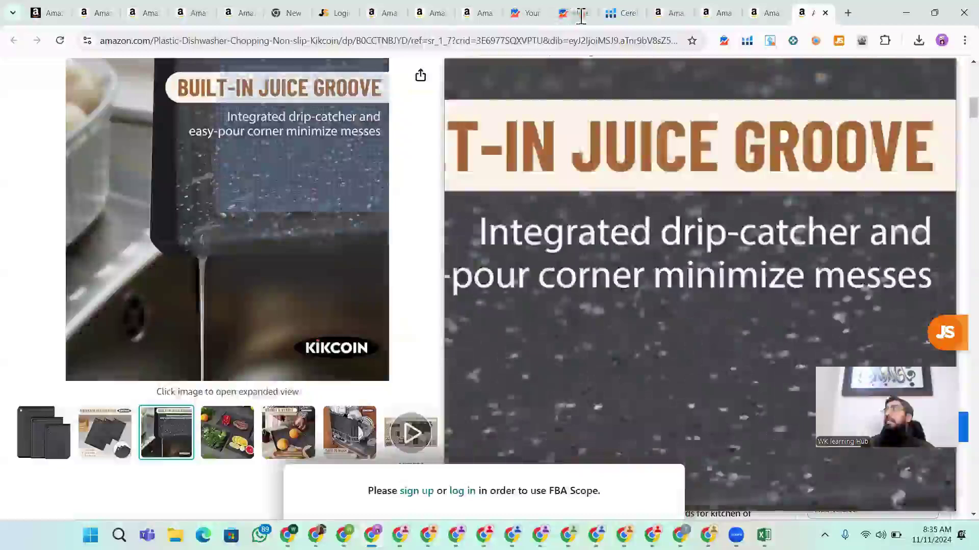
# Compare the Empune plastic cutting board listing's gallery images with the "Built-in Juice Groove" image of the plastic Kikcoin listing
pyautogui.click(661, 16)
pyautogui.click(719, 13)
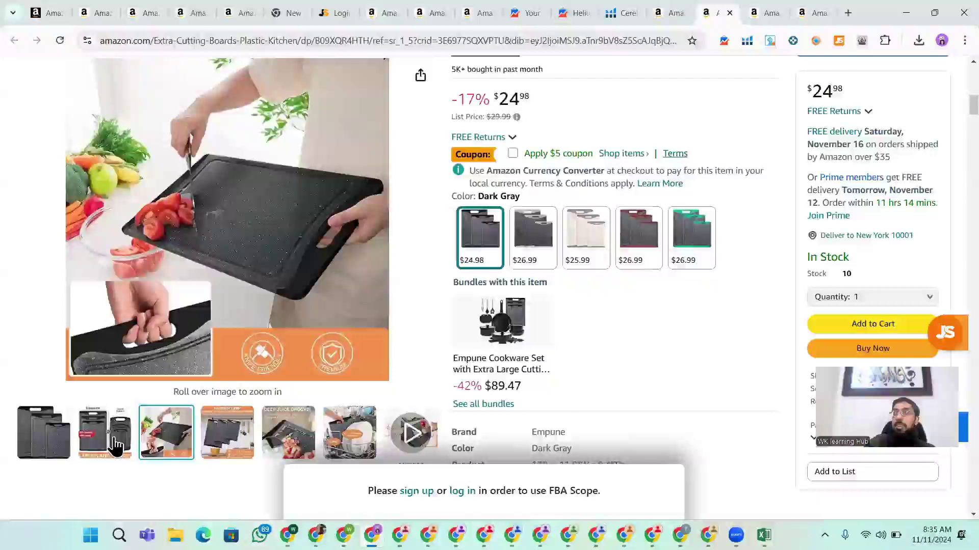
pyautogui.moveTo(288, 335)
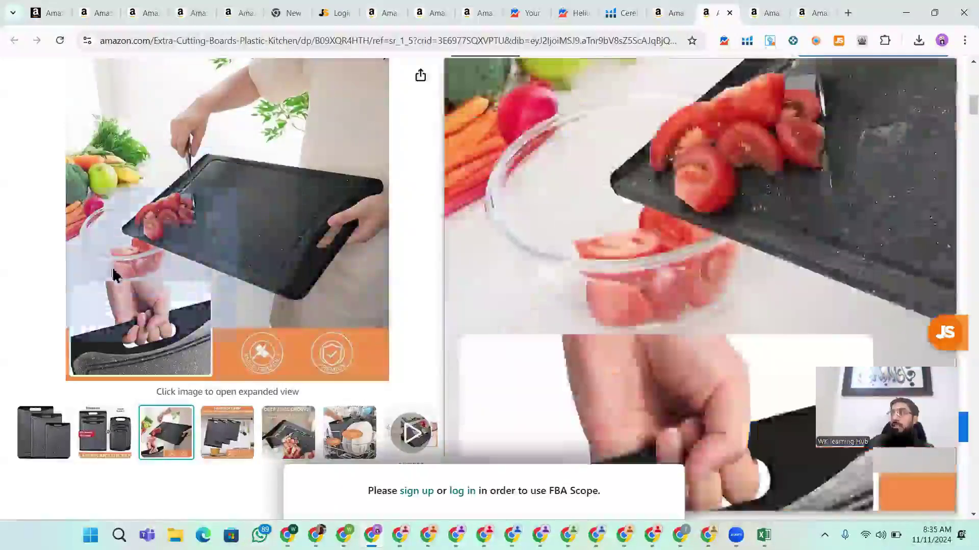
pyautogui.scroll(3, 443, 212)
pyautogui.click(799, 10)
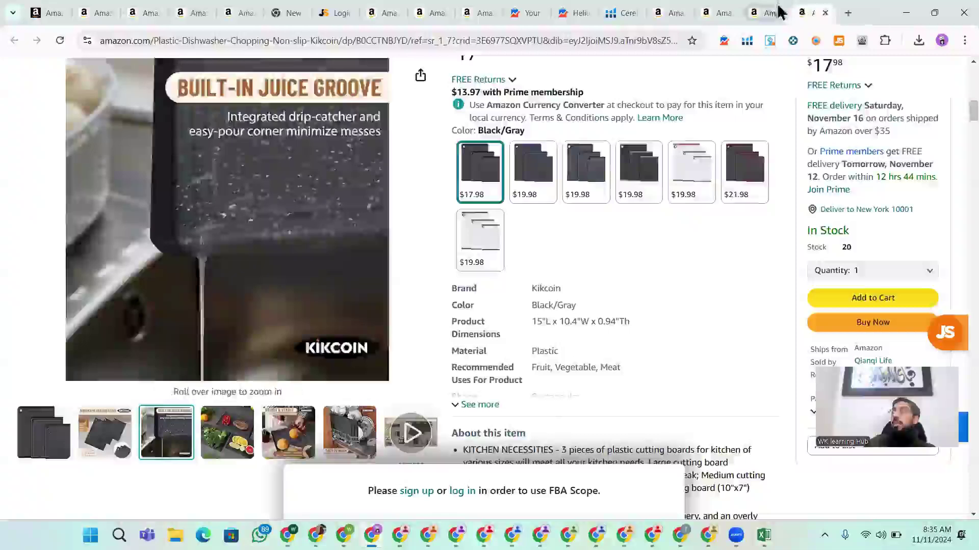
# Review the bamboo Kikcoin listing's images, including "Cutting Board Rack", "Large, Thick, Gorgeous" and "Pre-Oiled Cutting Board"
pyautogui.click(767, 13)
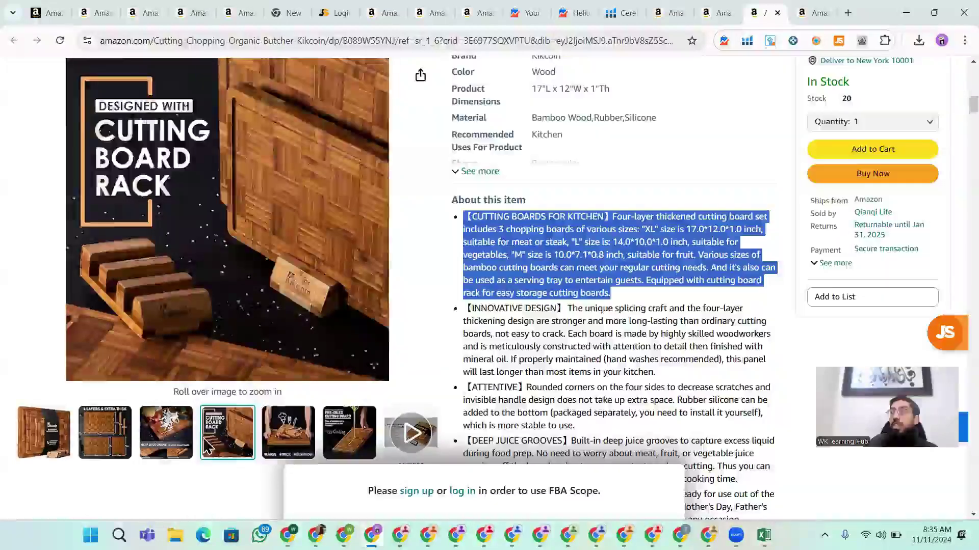
pyautogui.moveTo(295, 443)
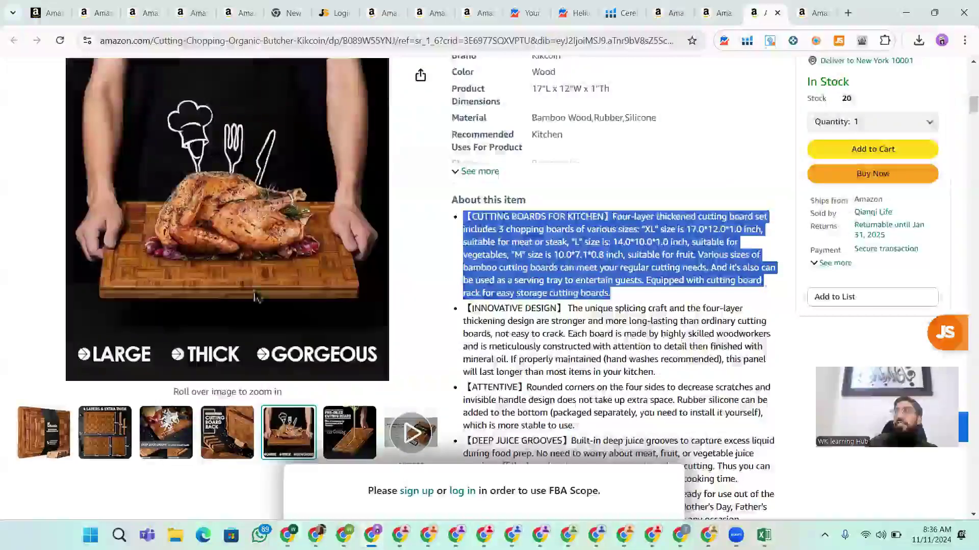
pyautogui.moveTo(241, 274)
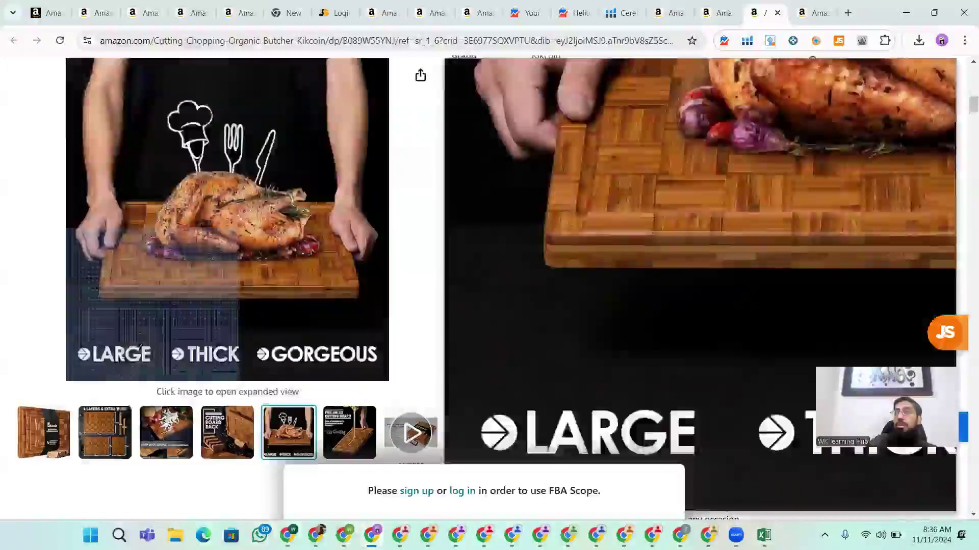
pyautogui.moveTo(227, 432)
pyautogui.moveTo(350, 433)
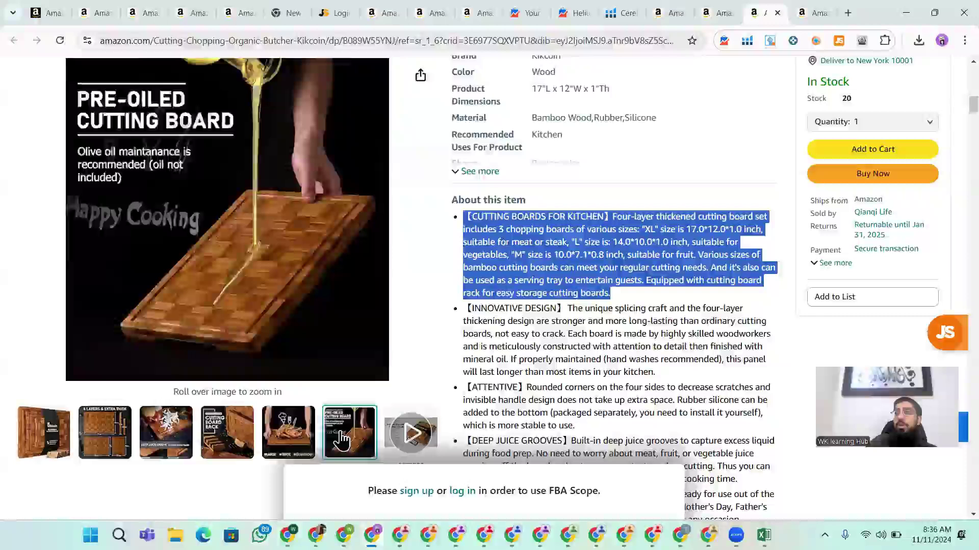
# Return to the plastic Kikcoin listing and examine its "Sturdy & Stable" and "Easy to Wash" images
pyautogui.hotkey('ctrl', 'Tab')
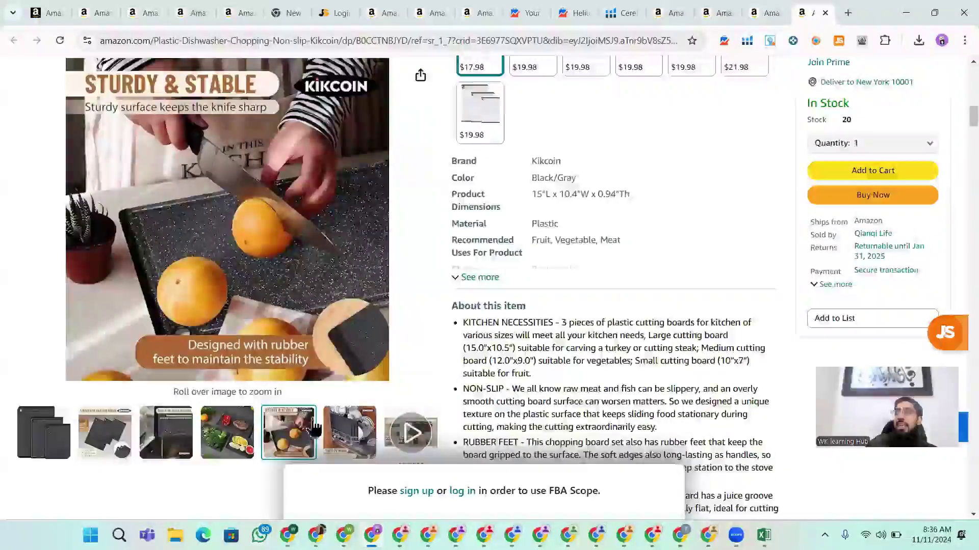
pyautogui.moveTo(223, 307)
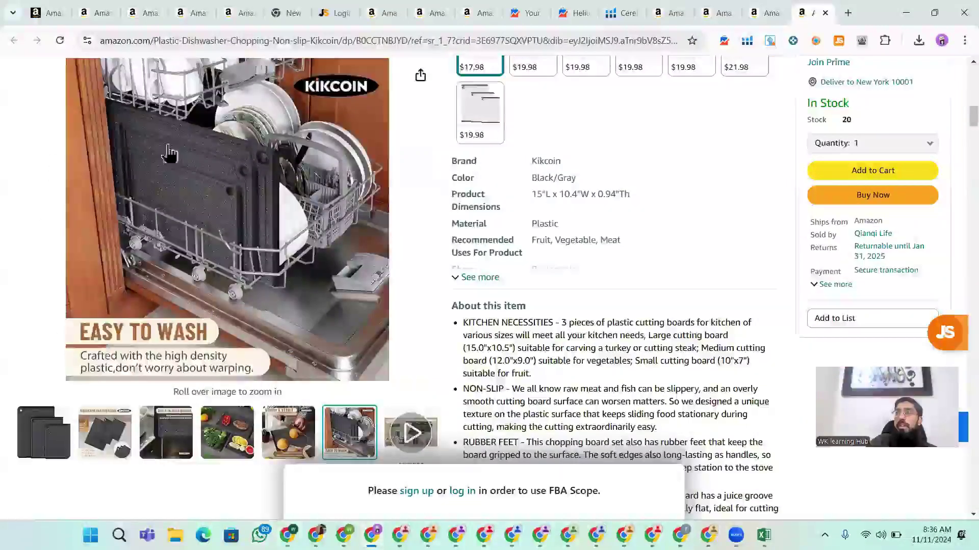
pyautogui.moveTo(270, 290)
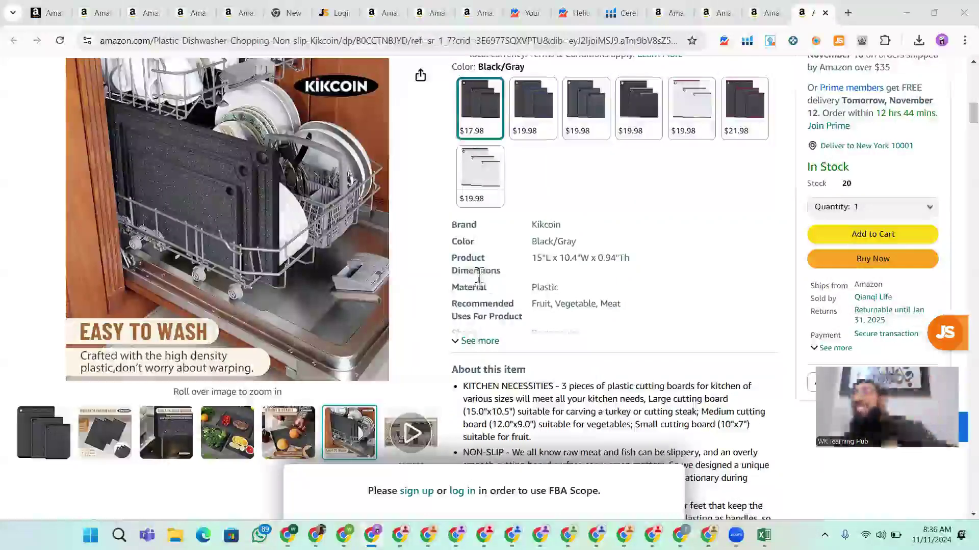
# Examine the plastic Kikcoin listing's full title, from "Plastic Cutting Boards for Kitchen" to the brand name
pyautogui.scroll(3, 612, 255)
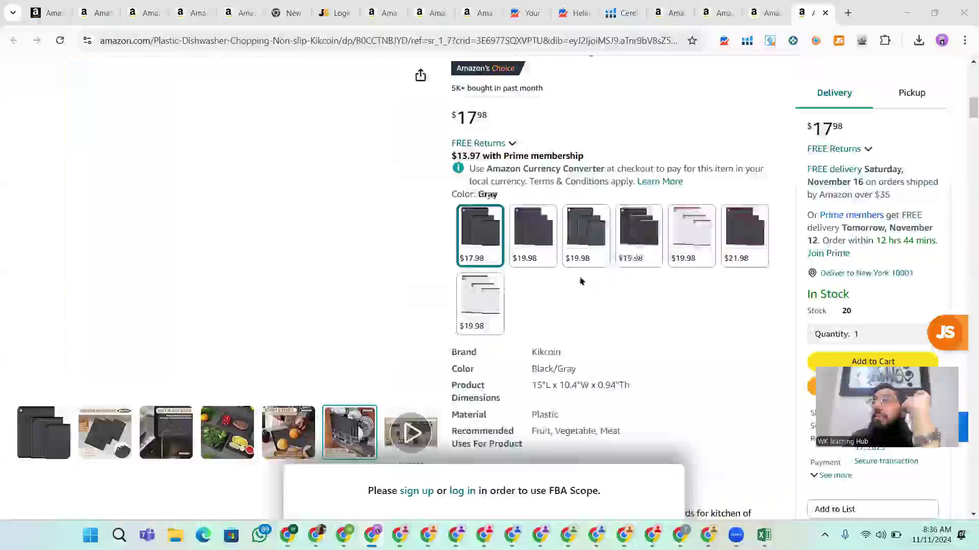
pyautogui.scroll(3, 576, 290)
pyautogui.scroll(1, 574, 301)
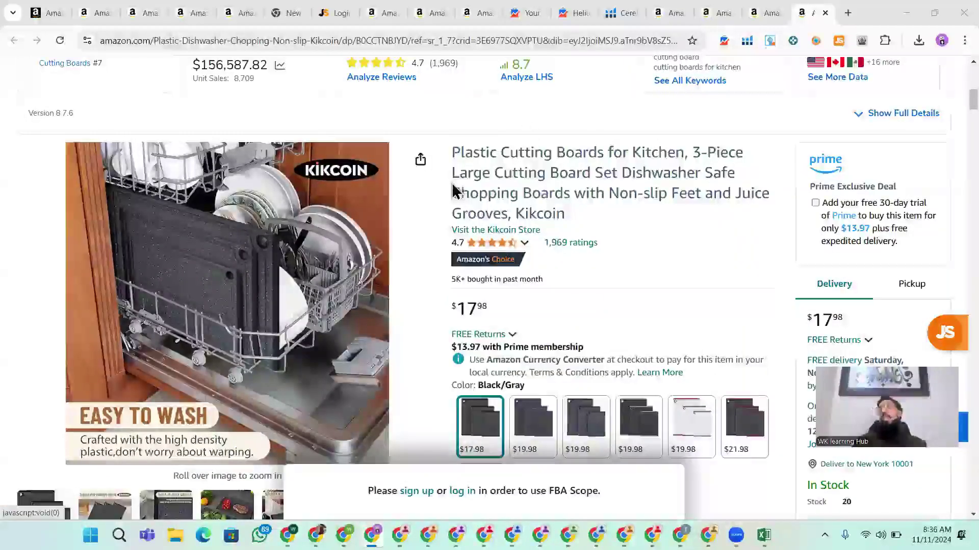
pyautogui.moveTo(464, 152); pyautogui.dragTo(590, 215)
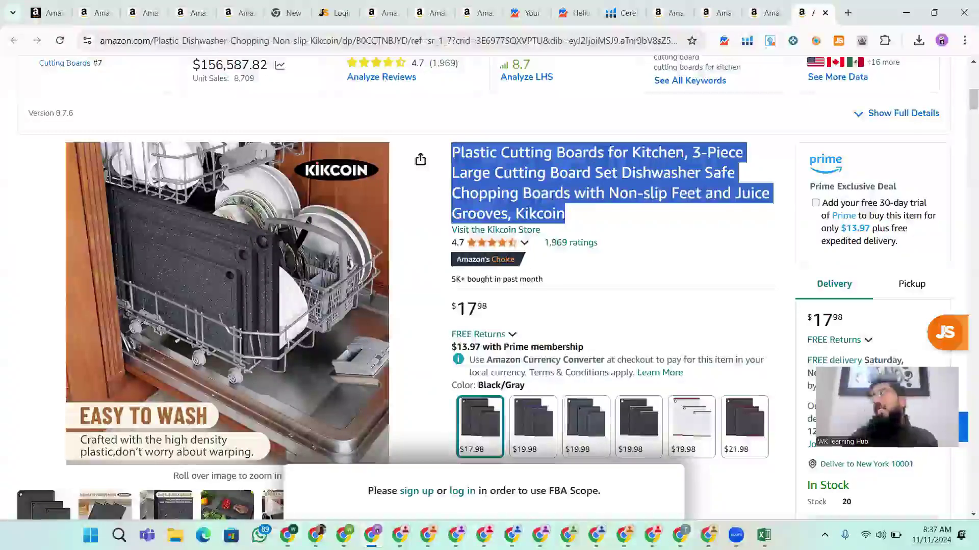
# Switch to the Excel keyword workbook and look through the whole Final Keywords list with its search volumes
pyautogui.click(905, 13)
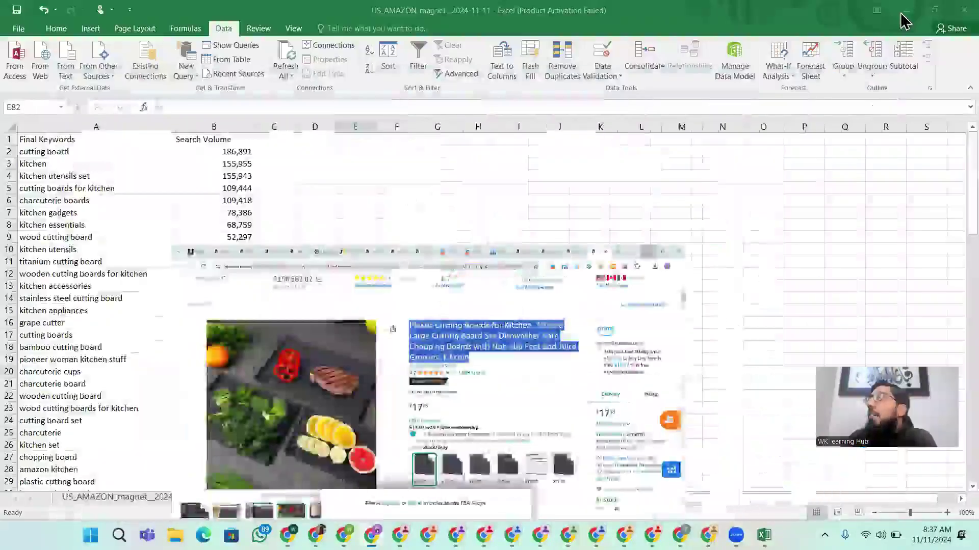
pyautogui.scroll(-4, 159, 282)
pyautogui.scroll(-19, 159, 282)
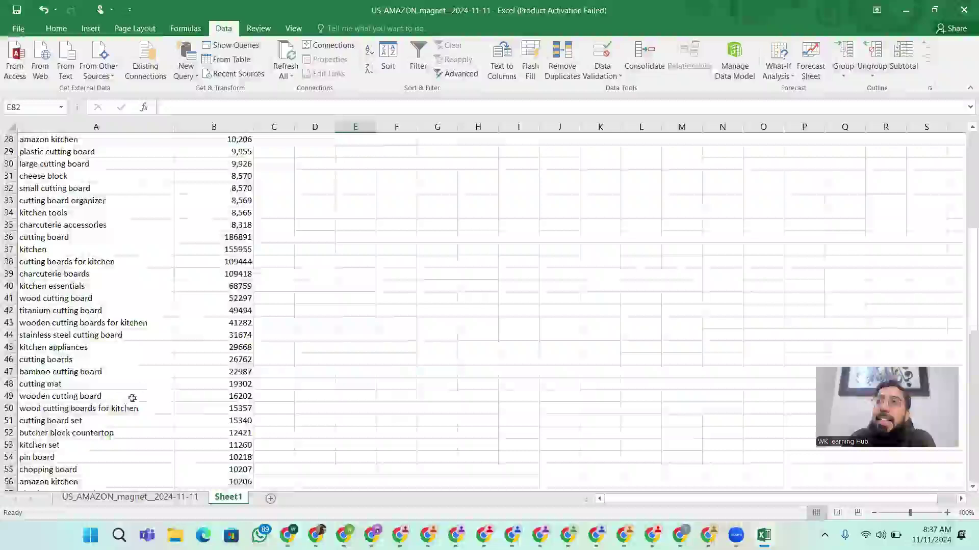
pyautogui.scroll(-3, 267, 390)
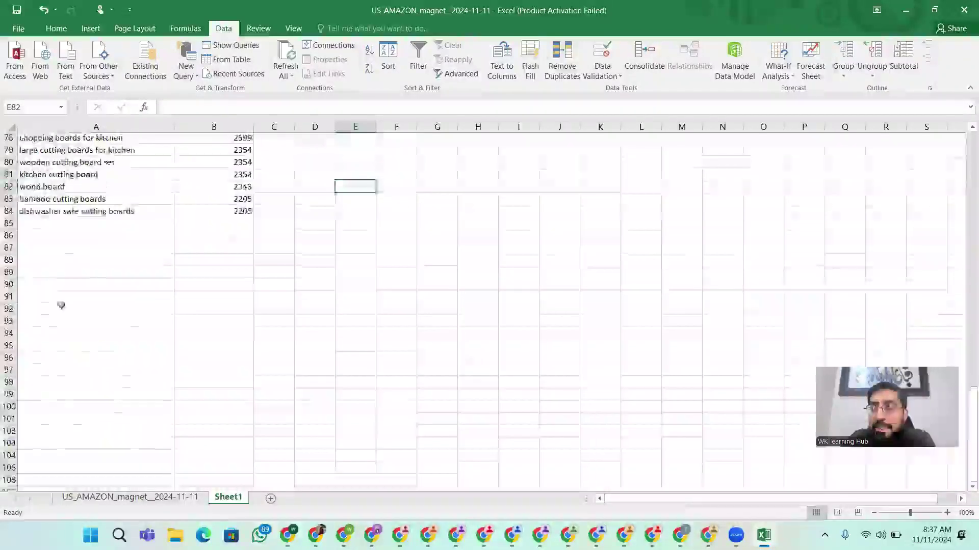
pyautogui.scroll(20, 135, 258)
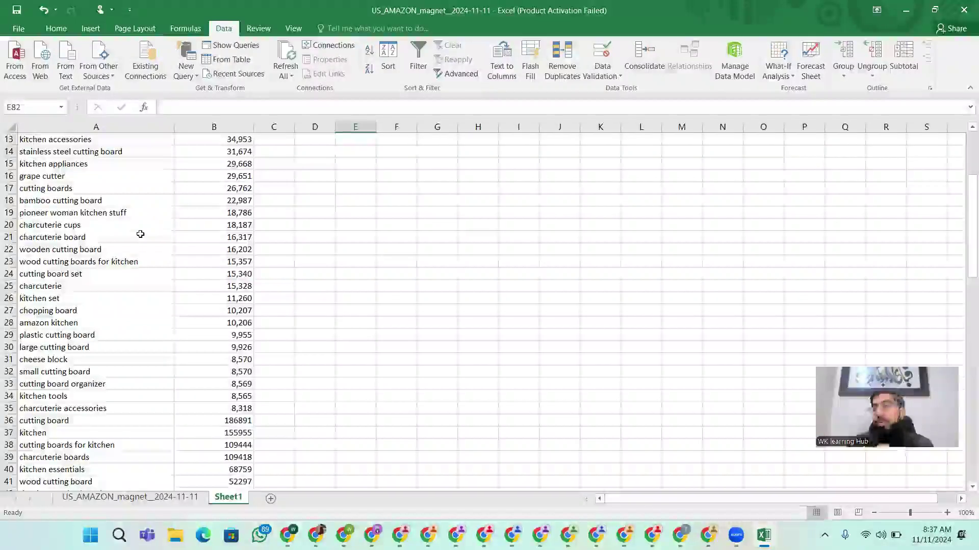
pyautogui.scroll(4, 140, 234)
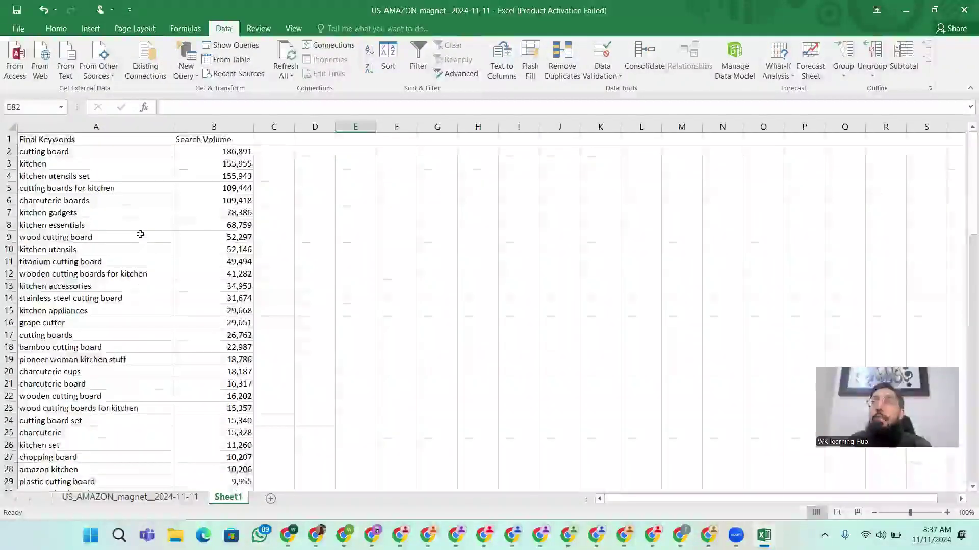
pyautogui.scroll(-20, 140, 234)
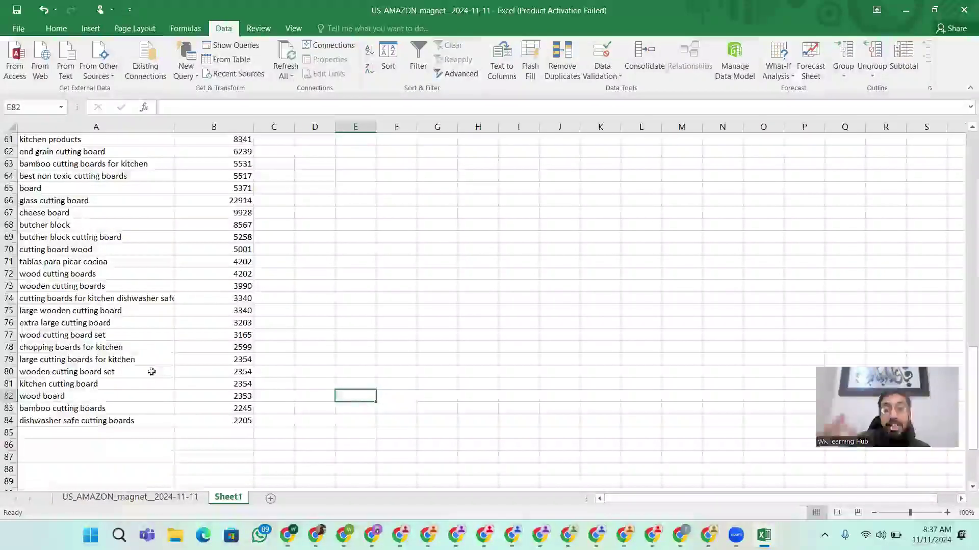
pyautogui.scroll(20, 152, 371)
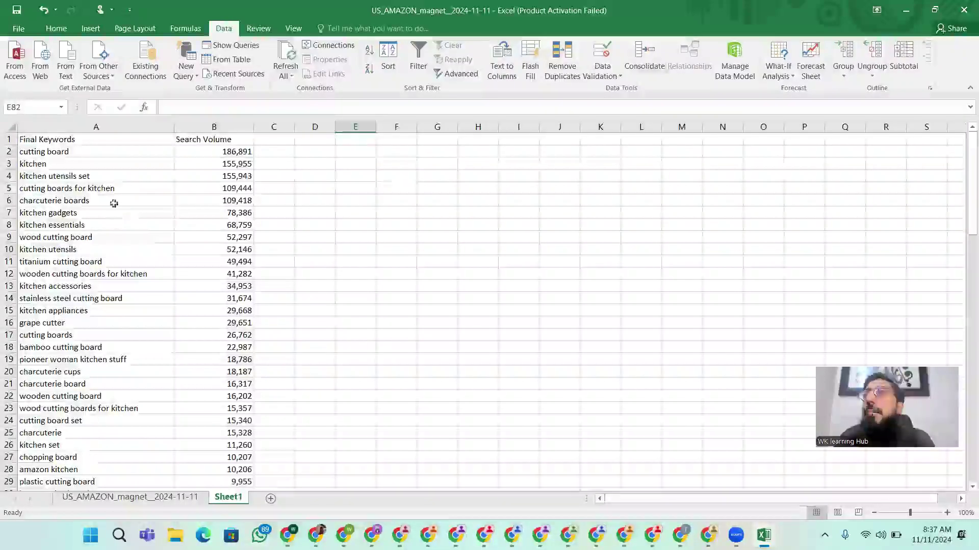
# Copy all the Final Keywords entries from A2 to A84 and switch to the Helium 10 Cerebro page in Chrome
pyautogui.moveTo(103, 153); pyautogui.dragTo(131, 494)
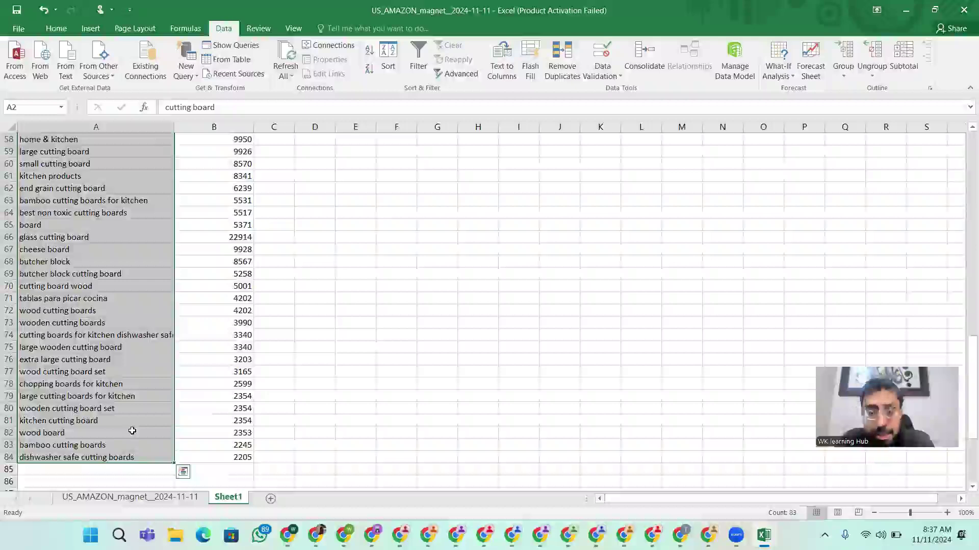
pyautogui.hotkey('ctrl', 'c')
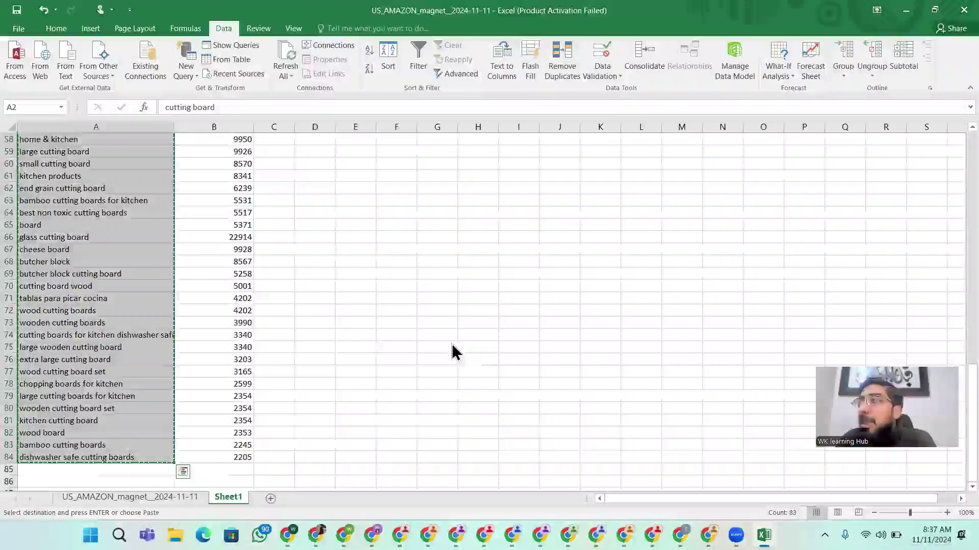
pyautogui.hotkey('alt', 'Tab')
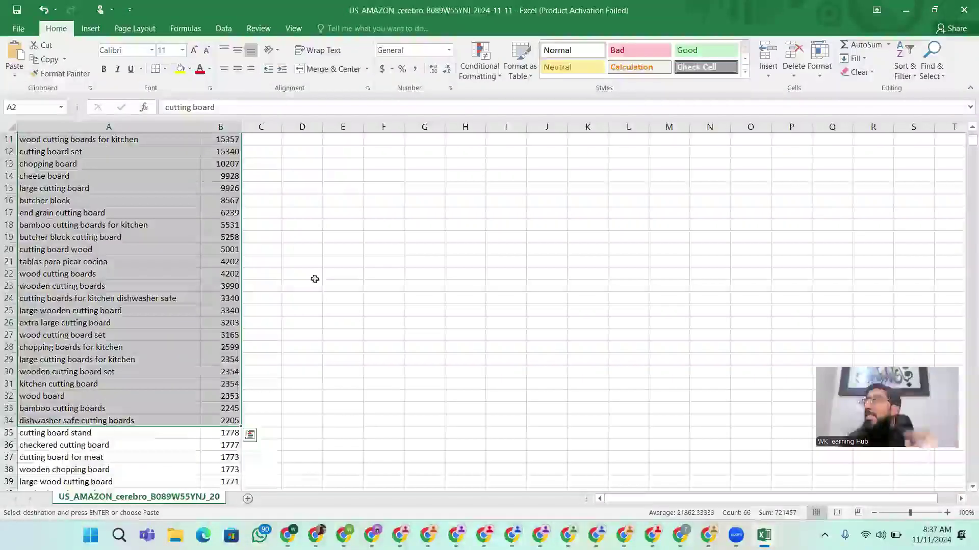
pyautogui.click(906, 11)
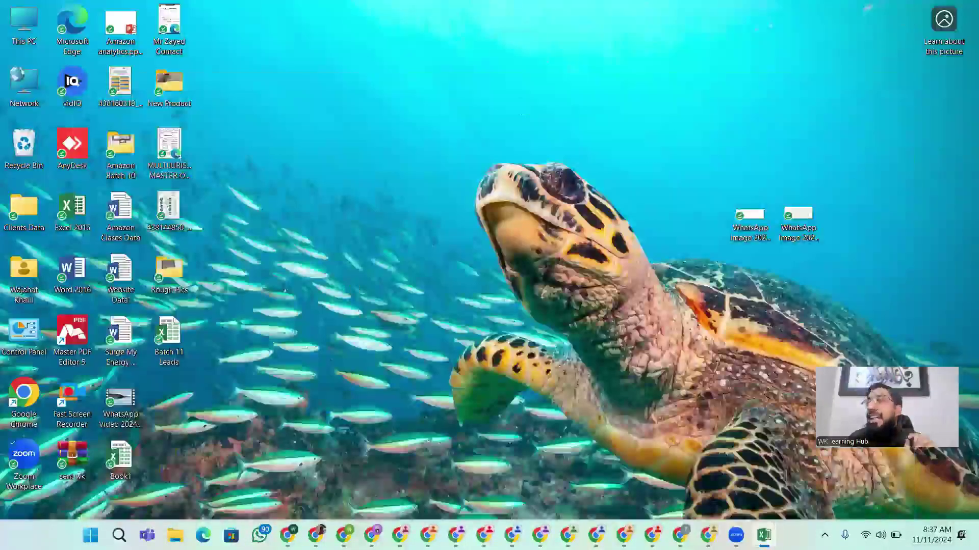
pyautogui.hotkey('alt', 'Tab')
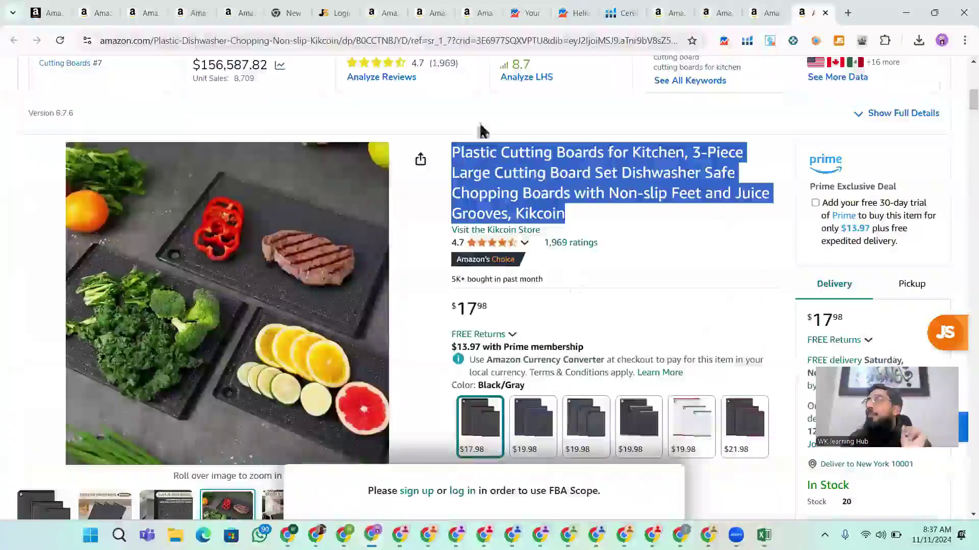
pyautogui.click(634, 8)
pyautogui.scroll(5, 306, 204)
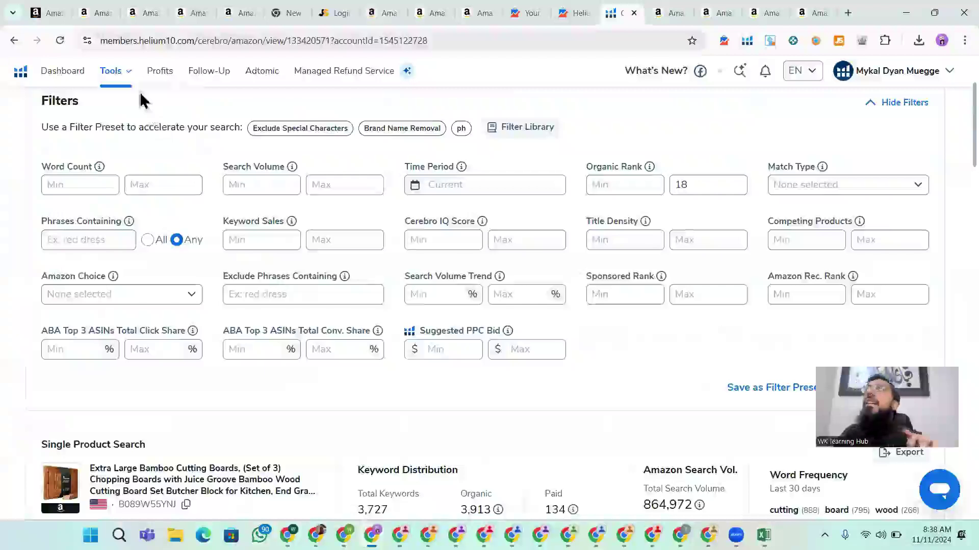
# Open the Scribbles tool from the Listing Optimization group and look over its title, bullet point and subject matter fields
pyautogui.click(126, 75)
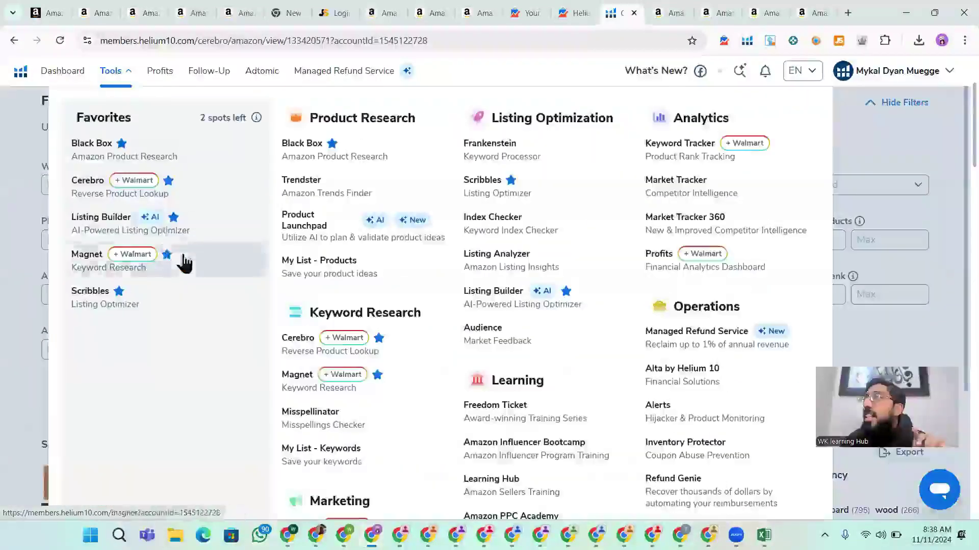
pyautogui.moveTo(488, 117); pyautogui.dragTo(638, 122)
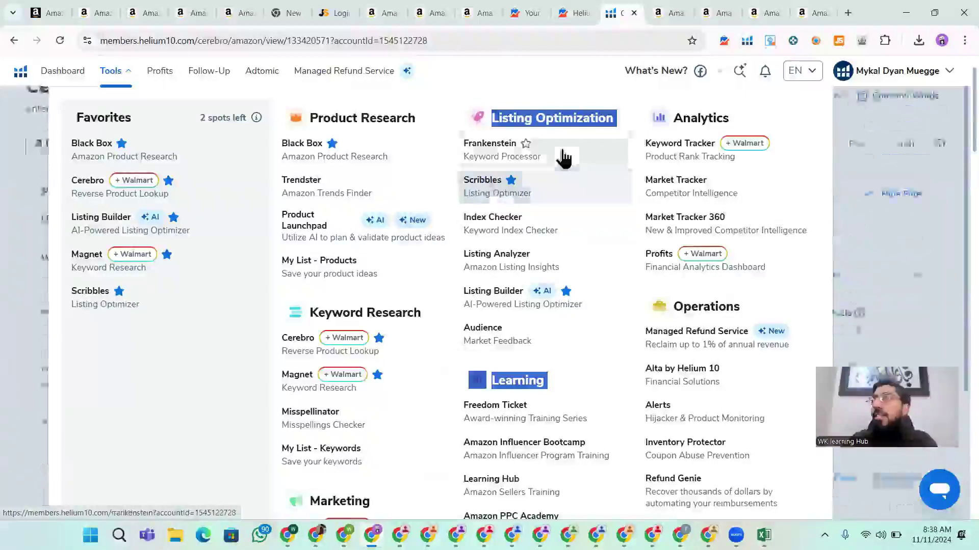
pyautogui.click(554, 197)
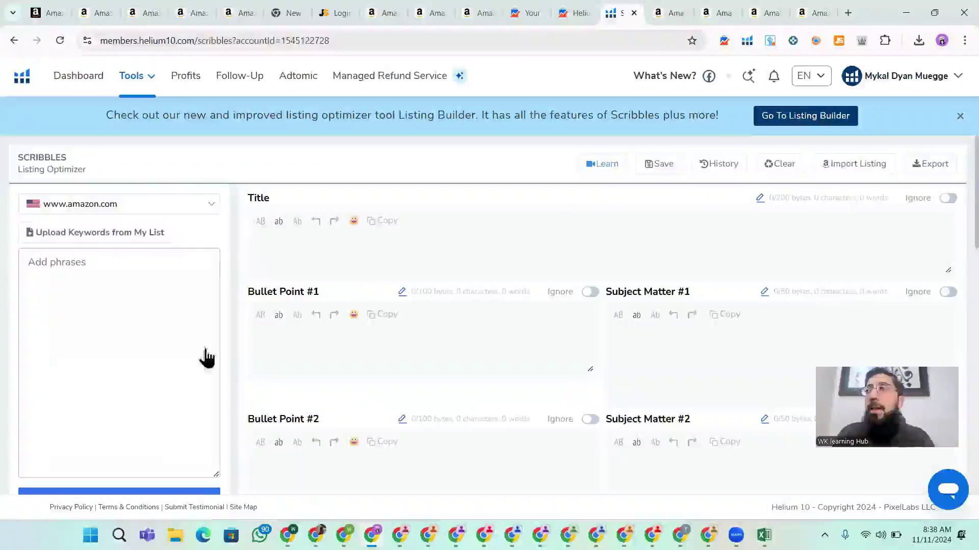
pyautogui.scroll(-5, 233, 268)
pyautogui.scroll(1, 144, 328)
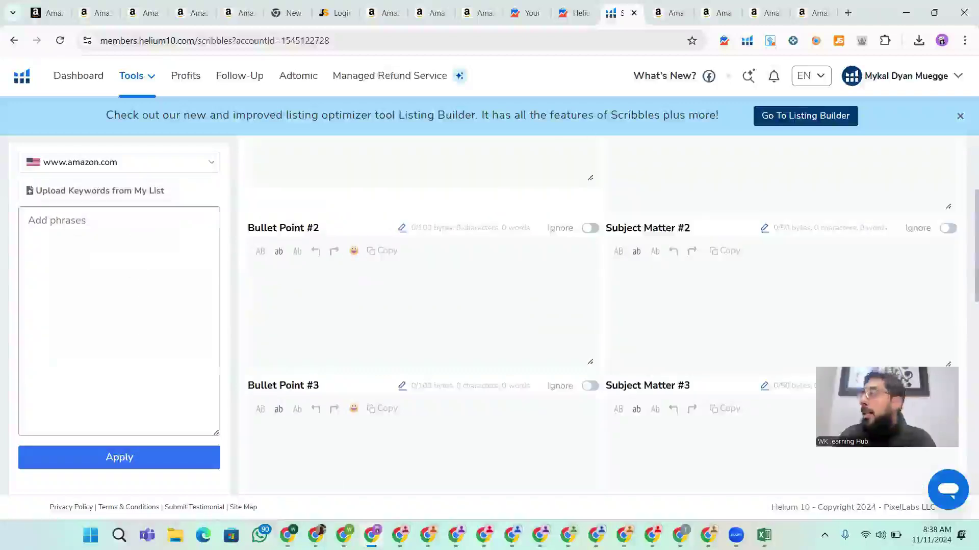
# Switch to the Excel keyword workbook and check the copied keyword entries through to the end of the list
pyautogui.click(764, 535)
pyautogui.click(737, 490)
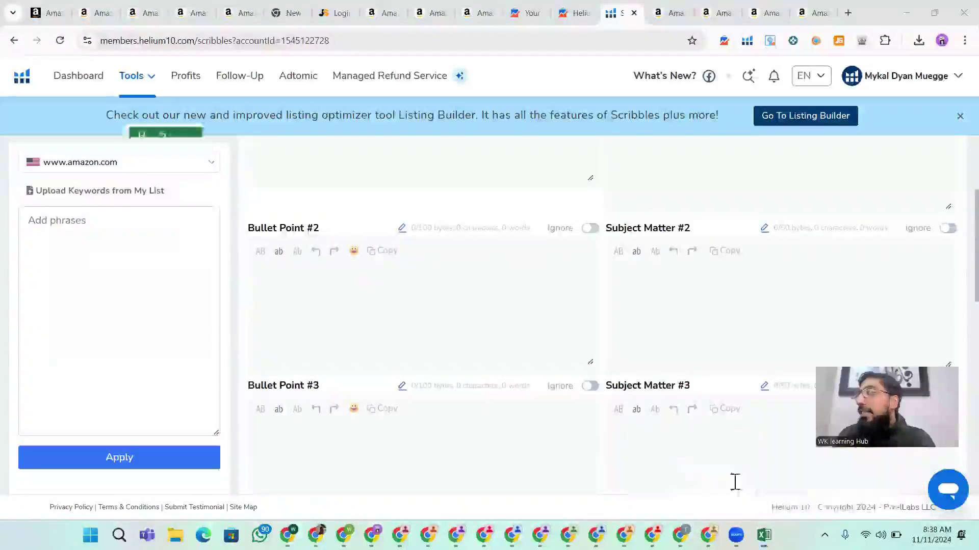
pyautogui.scroll(-10, 129, 294)
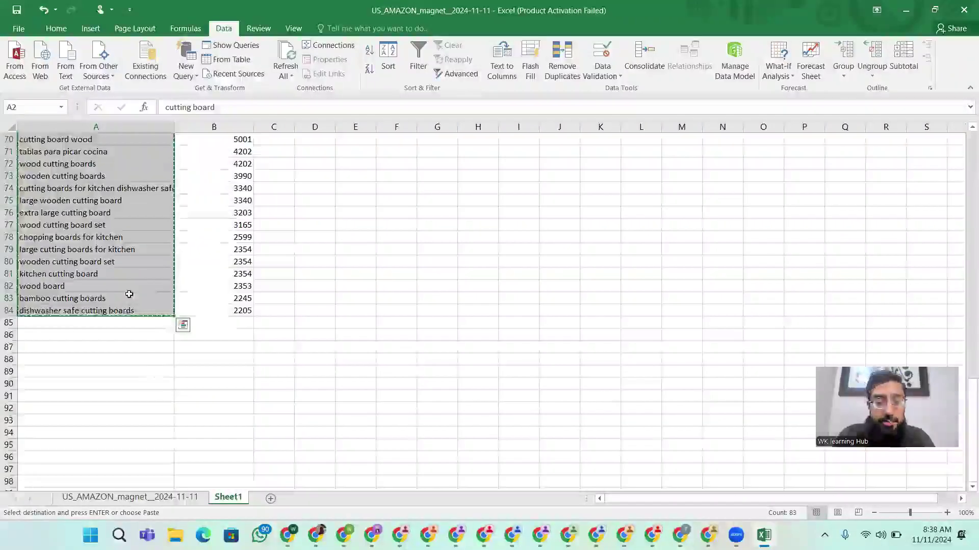
pyautogui.moveTo(652, 536)
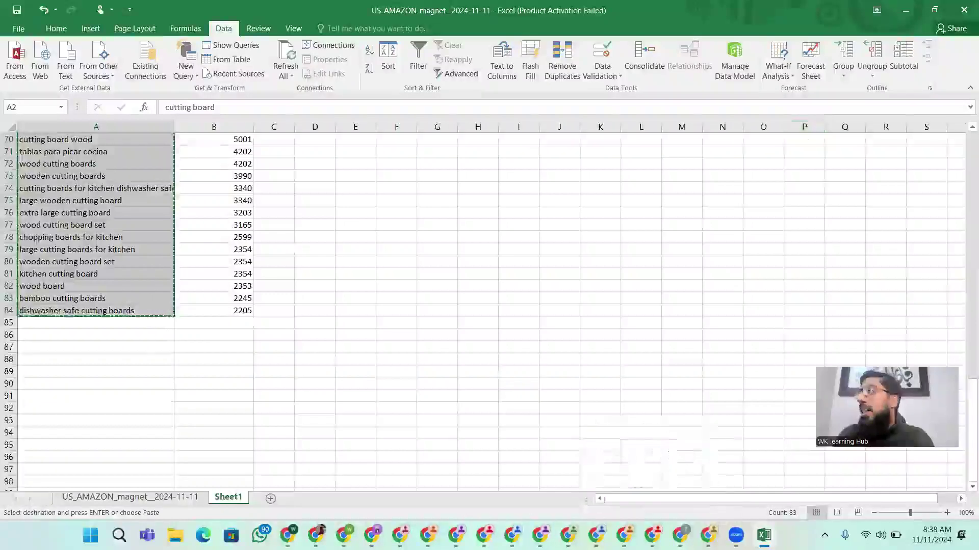
pyautogui.scroll(4, 237, 317)
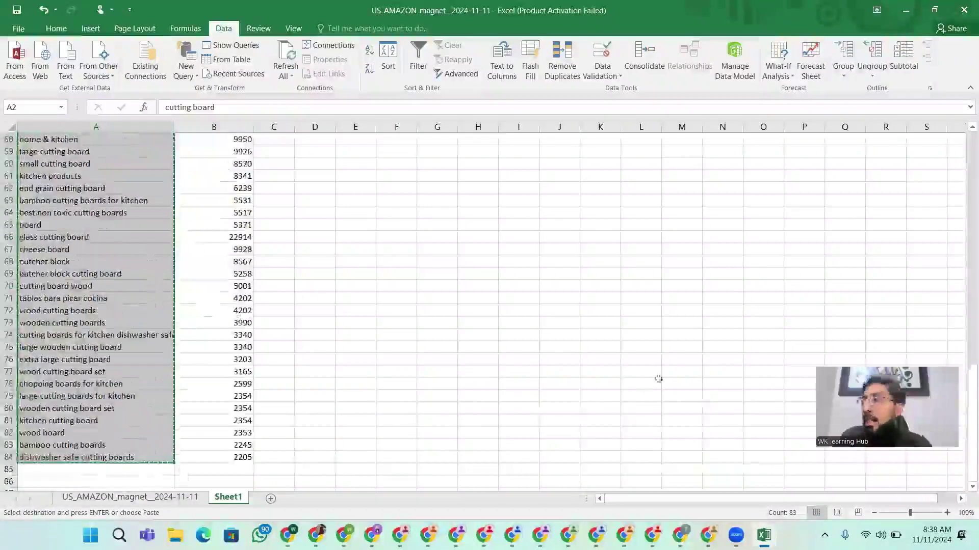
pyautogui.hotkey('alt', 'Tab')
pyautogui.scroll(5, 127, 333)
pyautogui.click(48, 295)
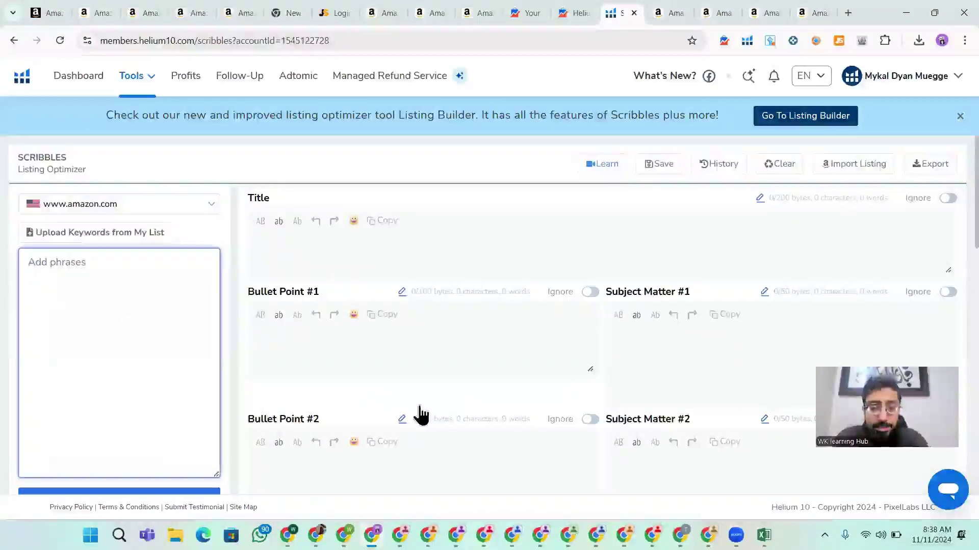
pyautogui.hotkey('ctrl', 'v')
pyautogui.scroll(-1, 24, 343)
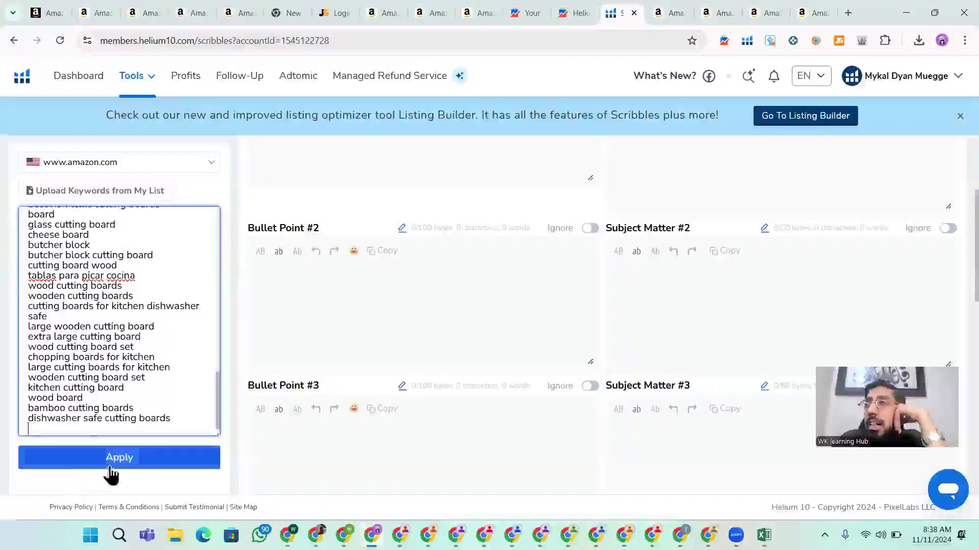
pyautogui.click(157, 434)
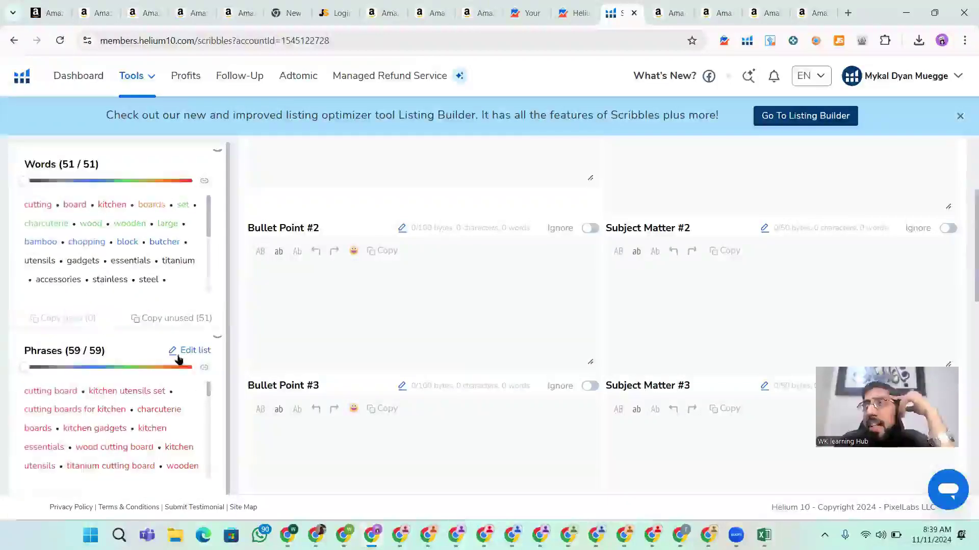
# Examine the Words and Phrases lists generated from the keywords, including their counts
pyautogui.scroll(-5, 132, 248)
pyautogui.scroll(-5, 79, 404)
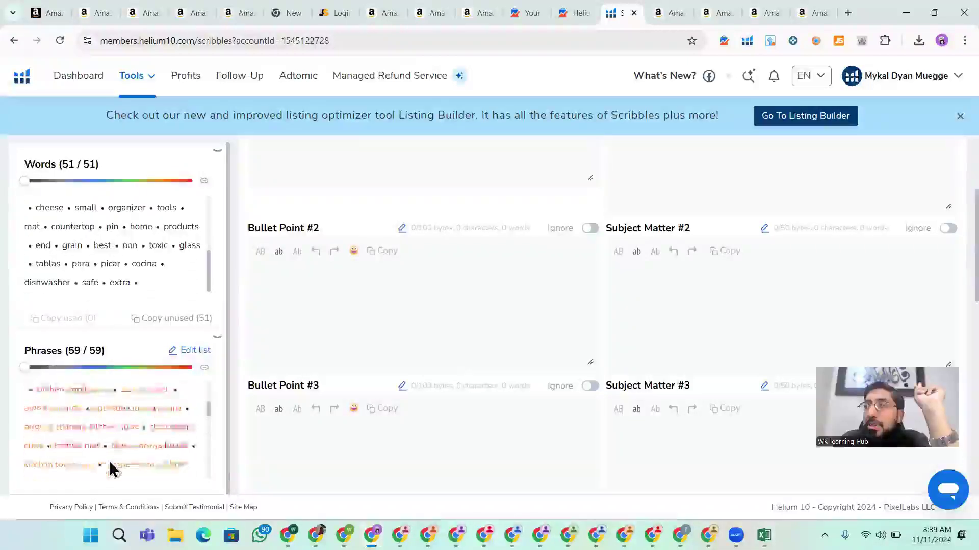
pyautogui.moveTo(89, 164); pyautogui.dragTo(51, 163)
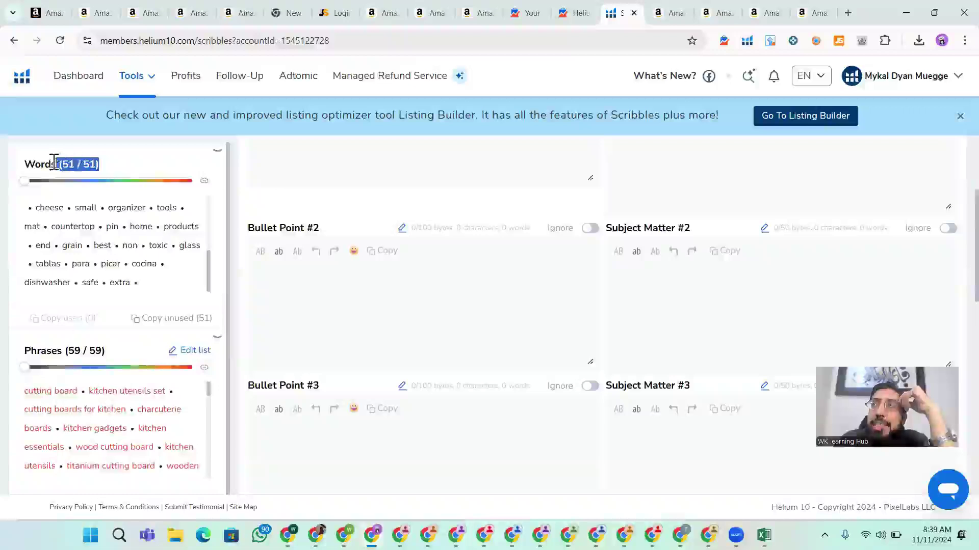
pyautogui.moveTo(106, 350); pyautogui.dragTo(42, 351)
pyautogui.scroll(-1, 170, 387)
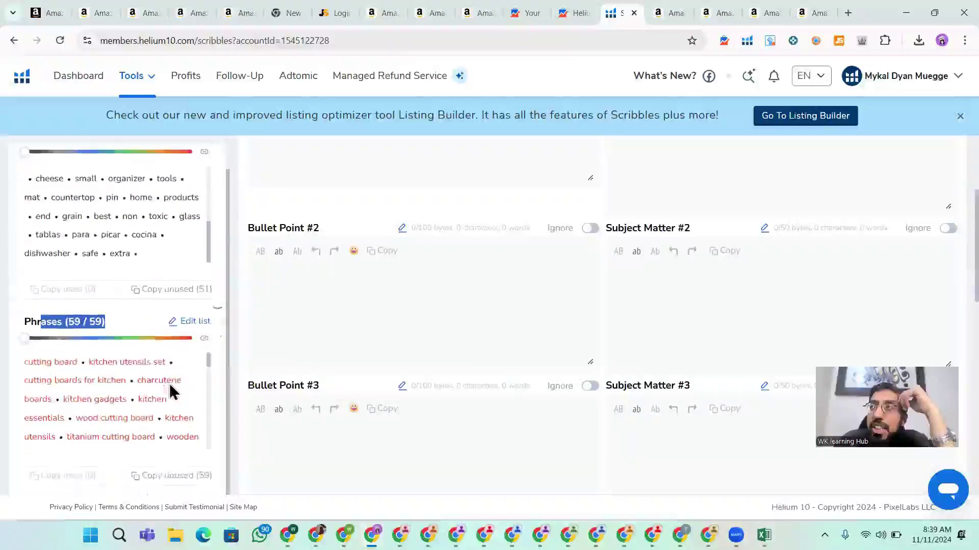
pyautogui.scroll(1, 84, 275)
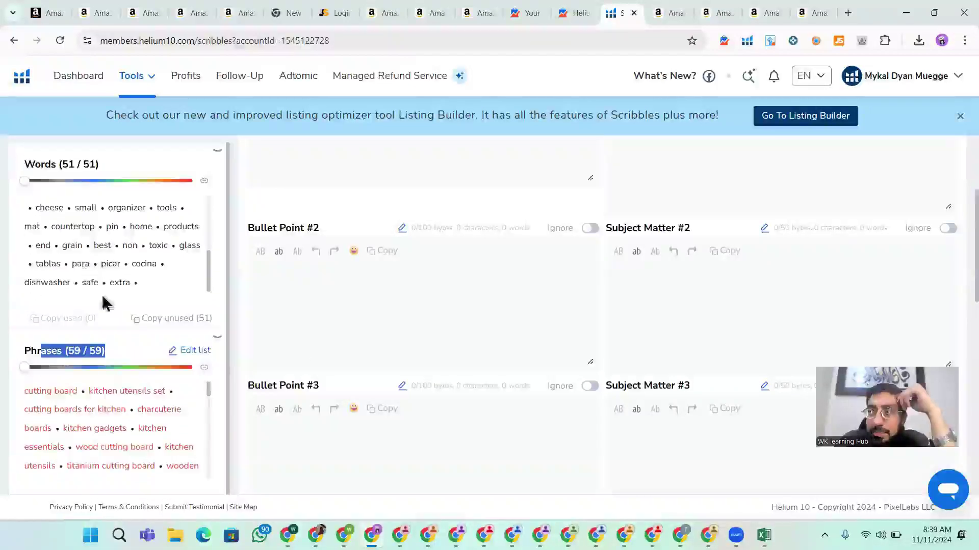
pyautogui.scroll(4, 548, 356)
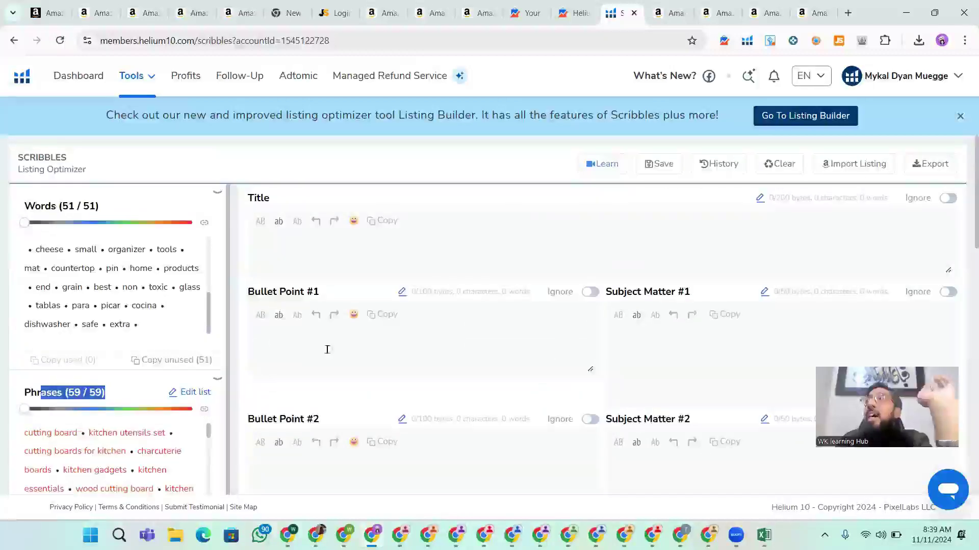
# Start the listing title with "Macsim" followed by the suggested keyword "cutting board"
pyautogui.click(292, 245)
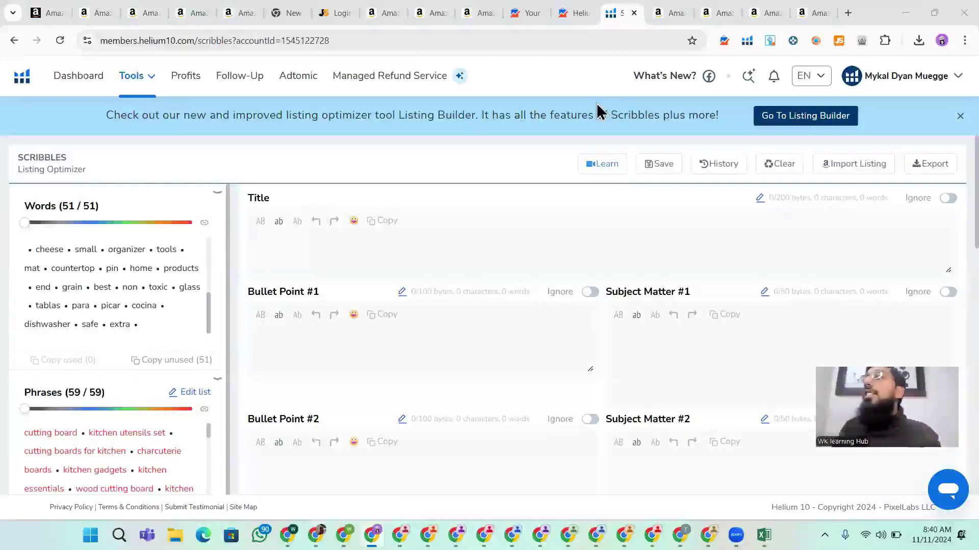
pyautogui.click(297, 238)
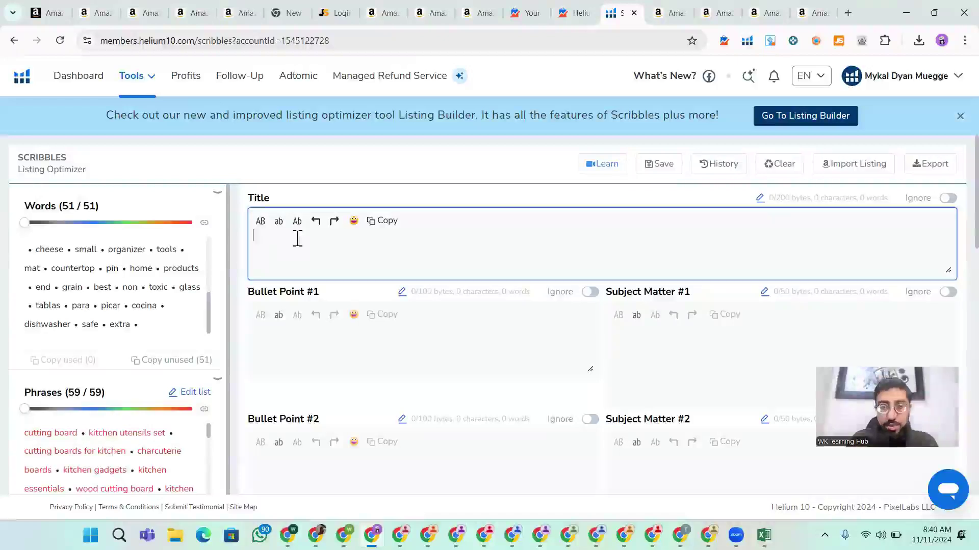
pyautogui.write('Macsim')
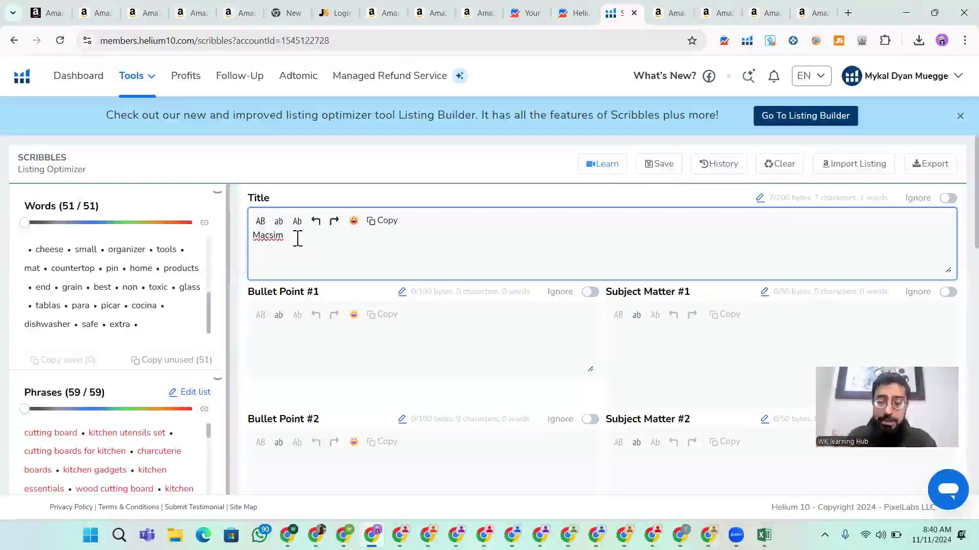
pyautogui.write(' Cu')
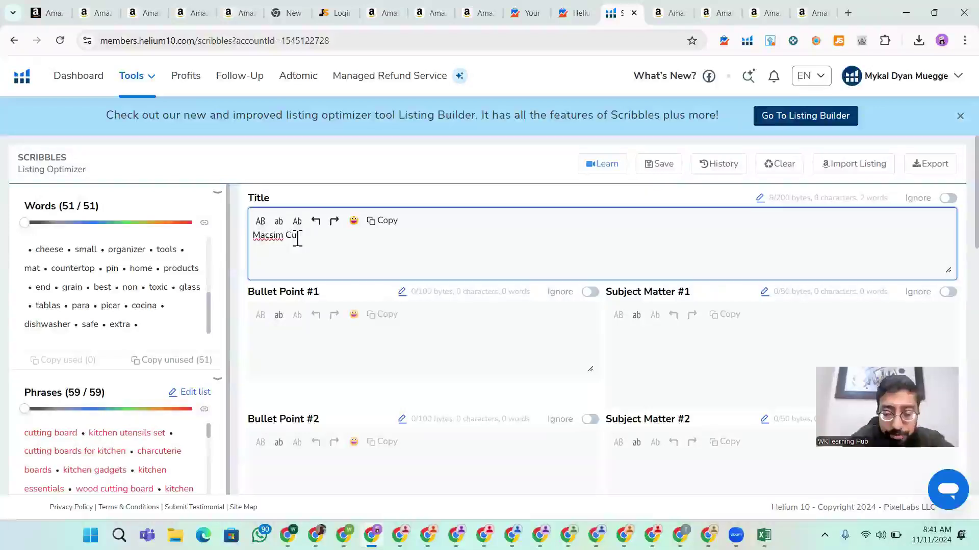
pyautogui.write('tti')
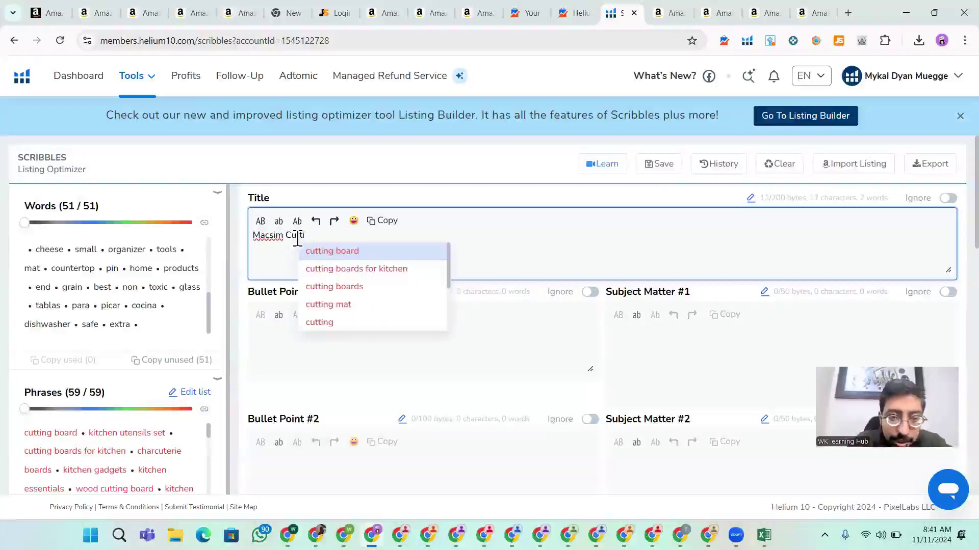
pyautogui.click(350, 251)
# Try continuing the title with "for kitchen", and delete the text back to "Macsim cutting"
pyautogui.write('for ')
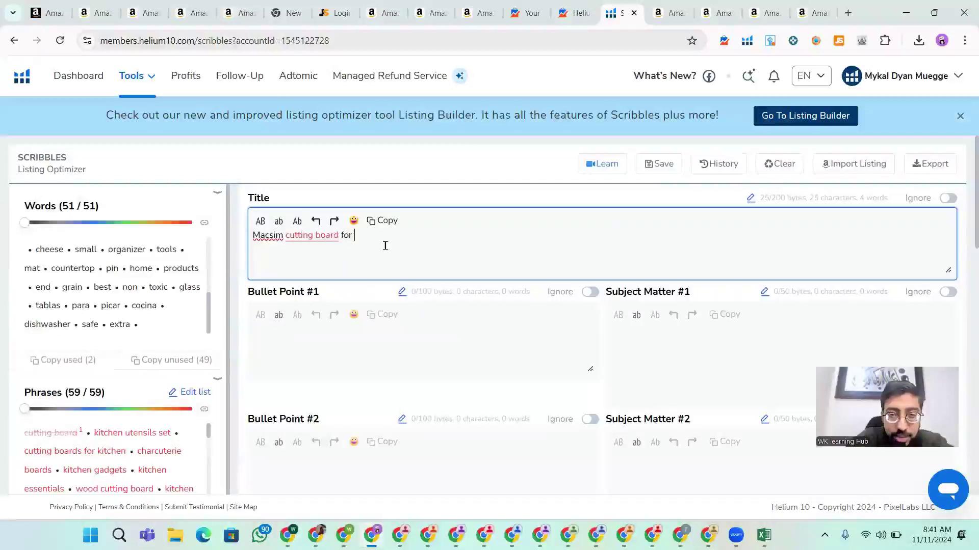
pyautogui.write('kic')
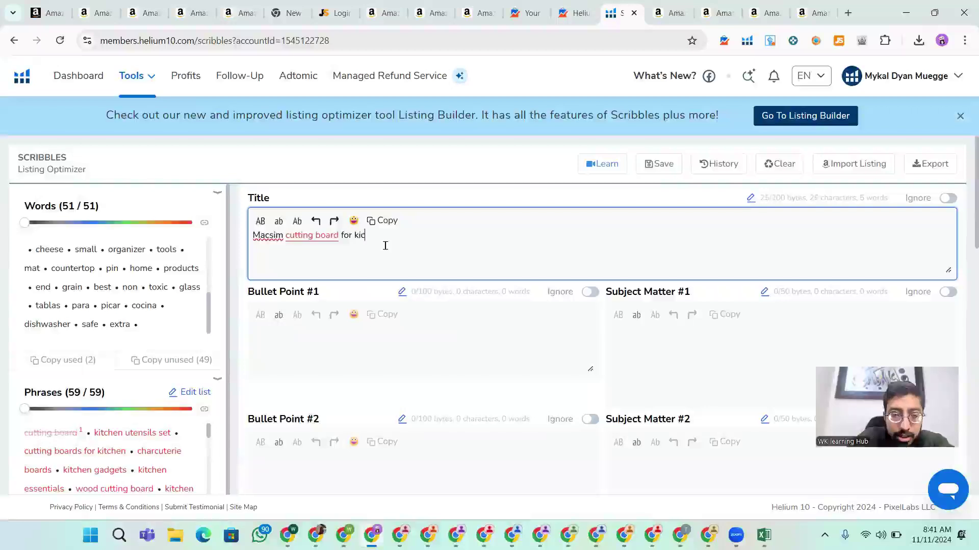
pyautogui.press('BackSpace')
pyautogui.press('BackSpace')
pyautogui.press('BackSpace')
pyautogui.press('BackSpace')
pyautogui.press('BackSpace')
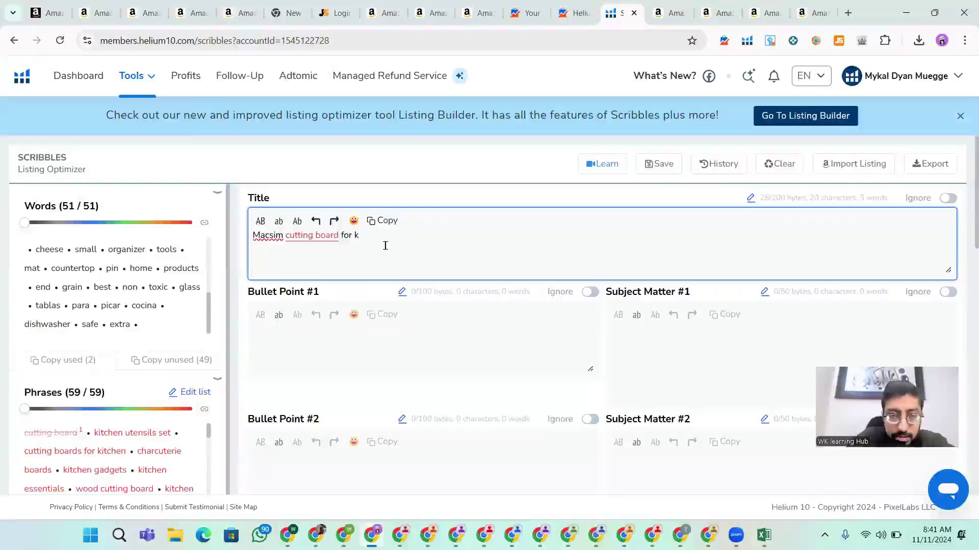
pyautogui.press('BackSpace')
pyautogui.press('BackSpace')
pyautogui.press('BackSpace')
pyautogui.press('BackSpace')
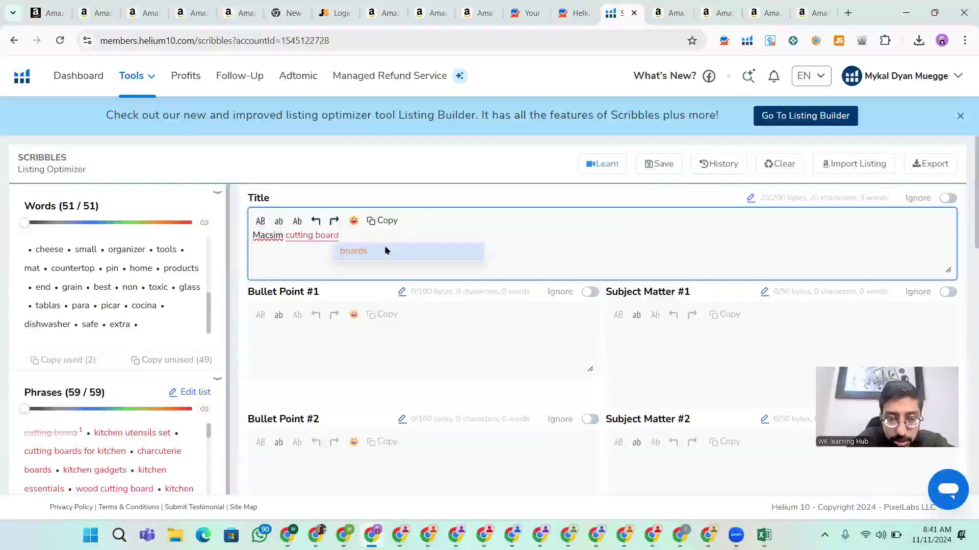
pyautogui.press('BackSpace')
pyautogui.press('BackSpace')
pyautogui.press('BackSpace')
pyautogui.press('BackSpace')
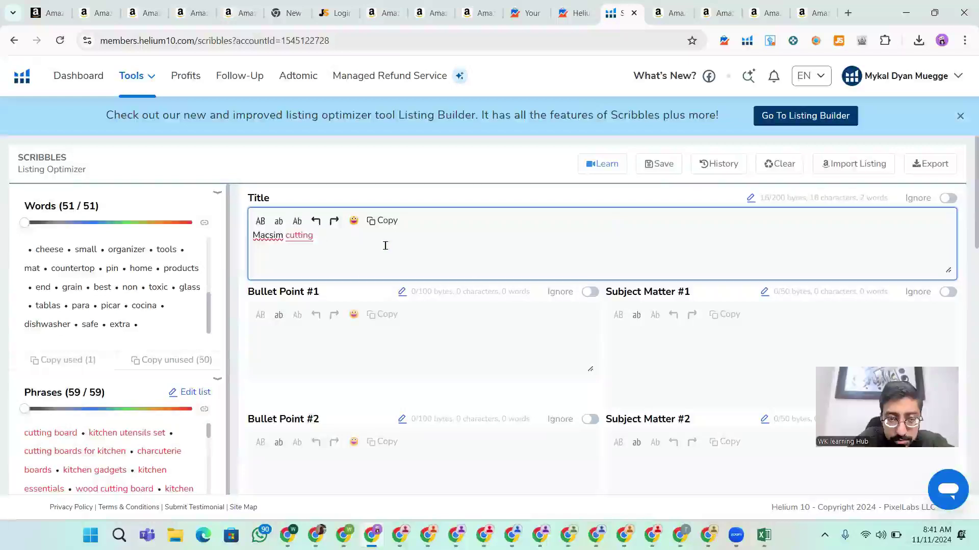
pyautogui.write('boa')
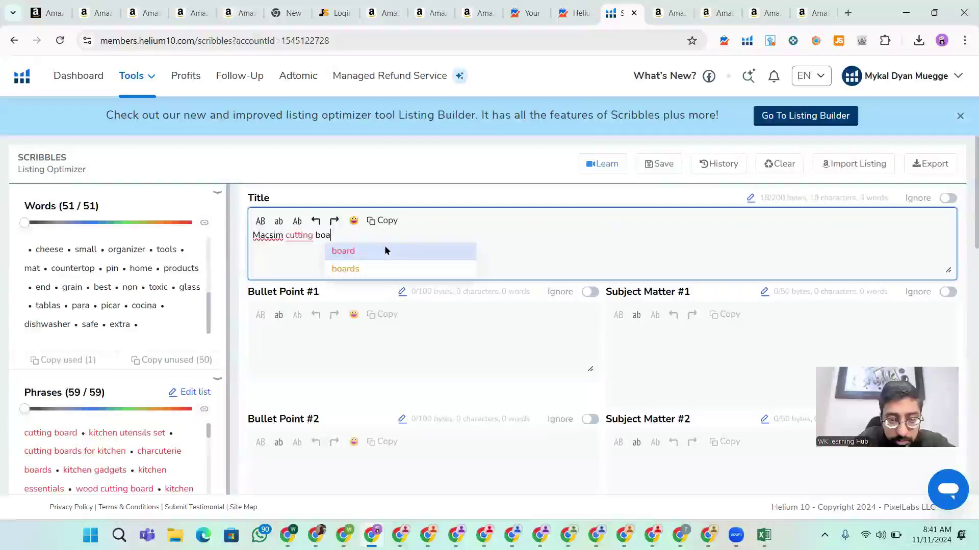
pyautogui.press('BackSpace')
pyautogui.press('BackSpace')
pyautogui.press('BackSpace')
pyautogui.press('BackSpace')
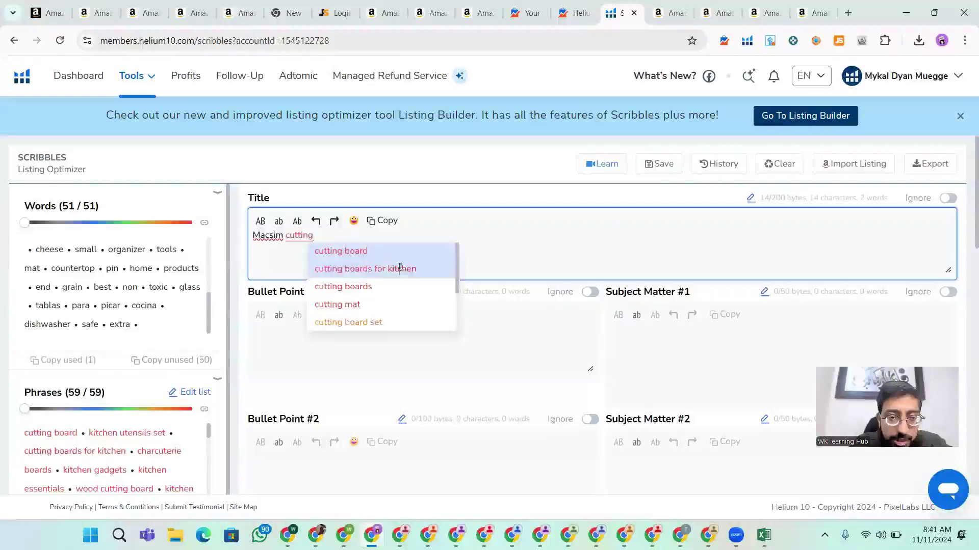
# Insert the suggested phrase "cutting boards for kitchen" in the title and change "boards" to "board"
pyautogui.click(395, 269)
pyautogui.click(342, 236)
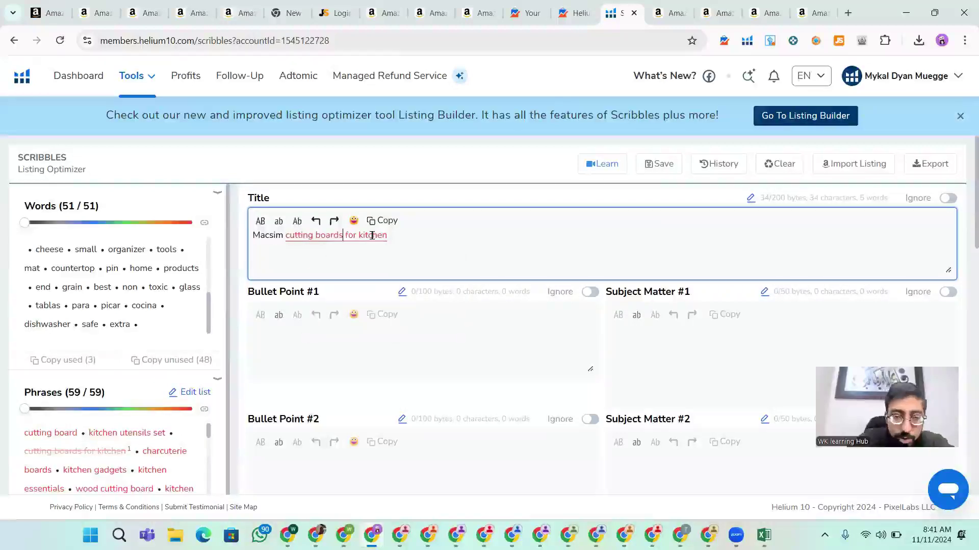
pyautogui.press('BackSpace')
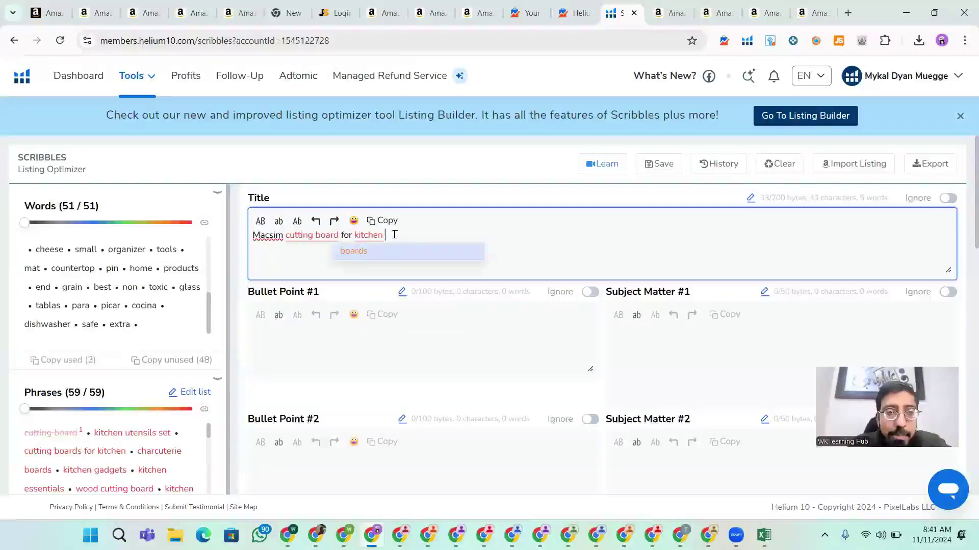
# Remove "for kitchen" from the title and add a comma after "cutting board"
pyautogui.press('BackSpace')
pyautogui.press('BackSpace')
pyautogui.press('BackSpace')
pyautogui.press('BackSpace')
pyautogui.press('BackSpace')
pyautogui.press('BackSpace')
pyautogui.press('BackSpace')
pyautogui.press('BackSpace')
pyautogui.press('BackSpace')
pyautogui.press('BackSpace')
pyautogui.press('BackSpace')
pyautogui.press('BackSpace')
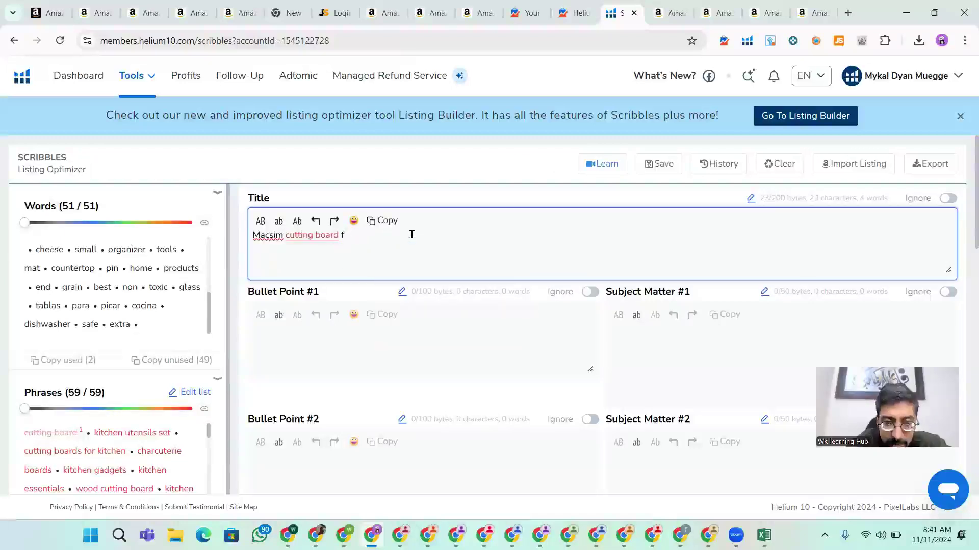
pyautogui.write(',')
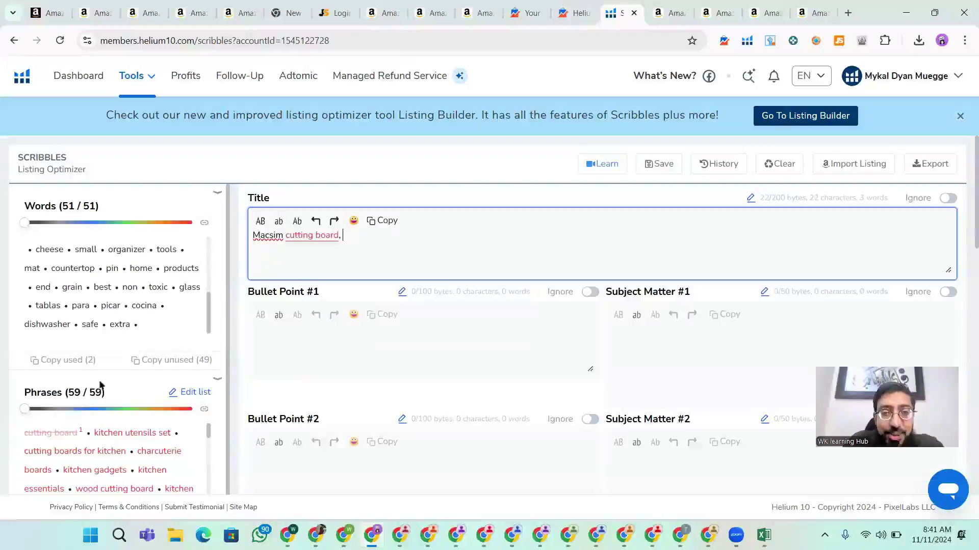
# Capitalize the first letter of "Cutting" in the title
pyautogui.scroll(-2, 48, 459)
pyautogui.scroll(2, 53, 454)
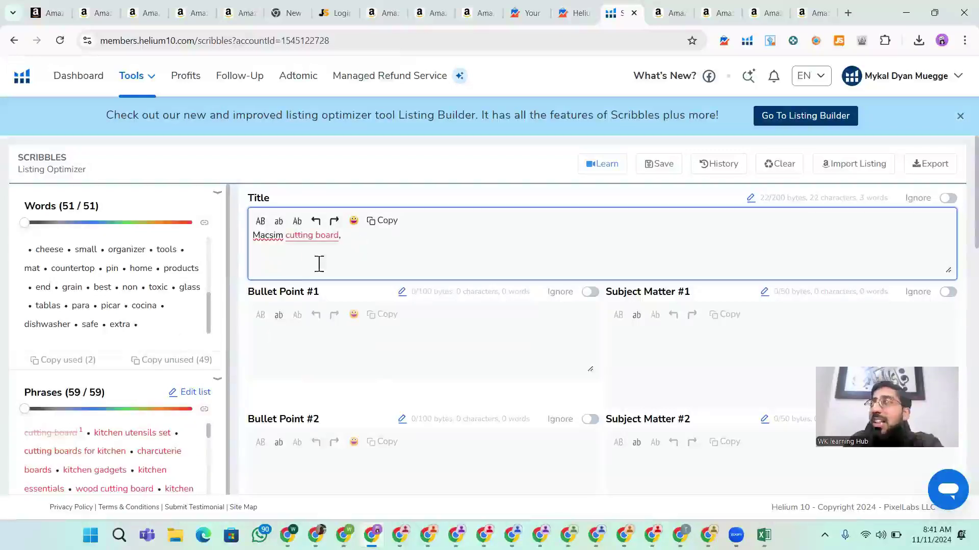
pyautogui.click(288, 236)
pyautogui.press('Delete')
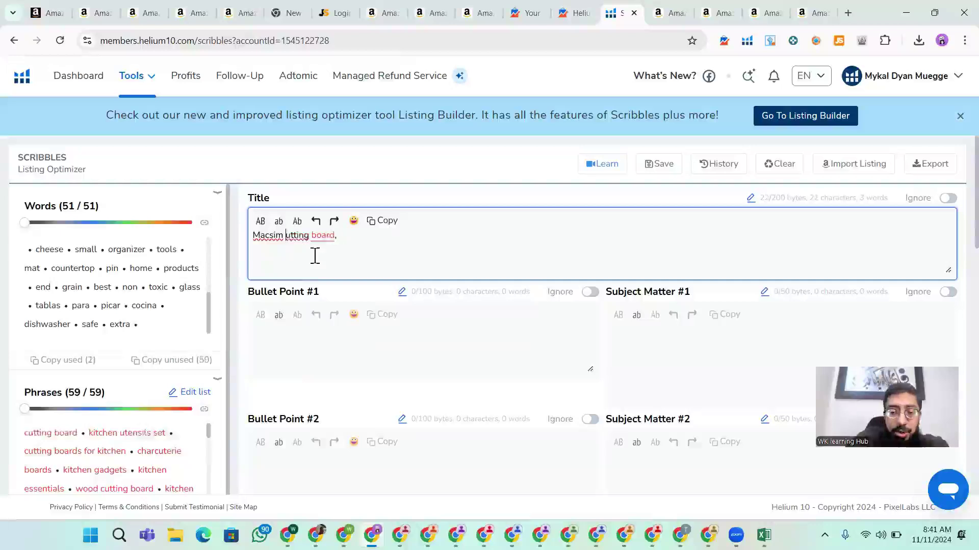
pyautogui.write('C')
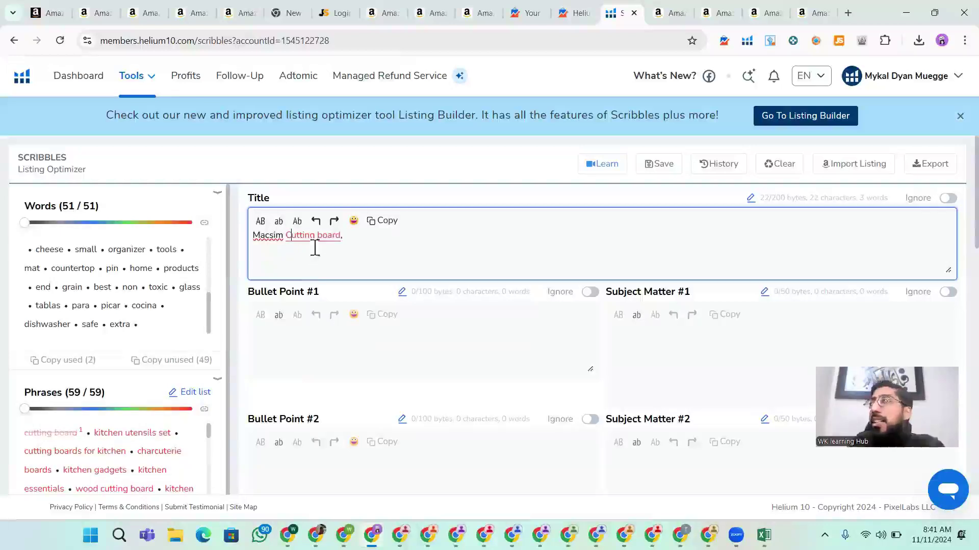
# Capitalize the first letter of "Board" so the title reads "Macsim Cutting Board,"
pyautogui.press('Delete')
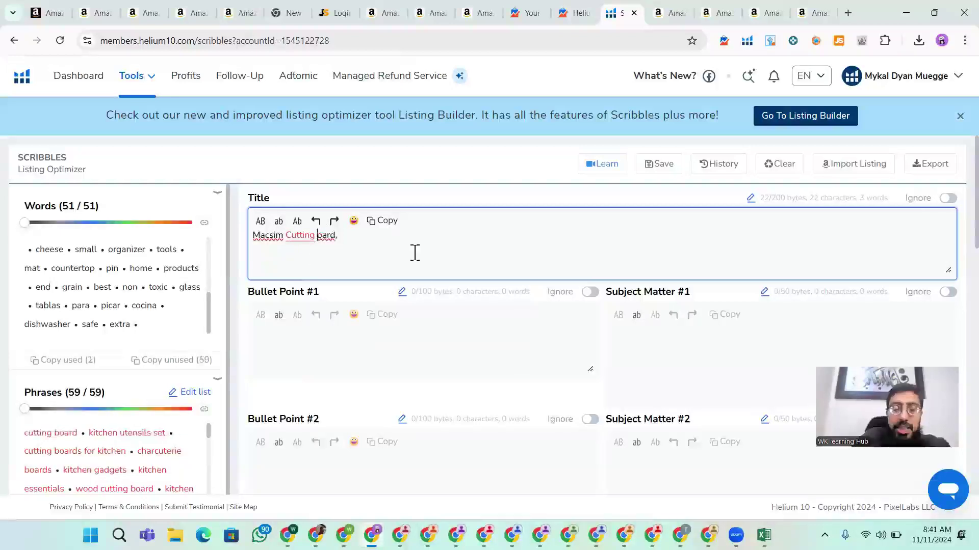
pyautogui.write('B')
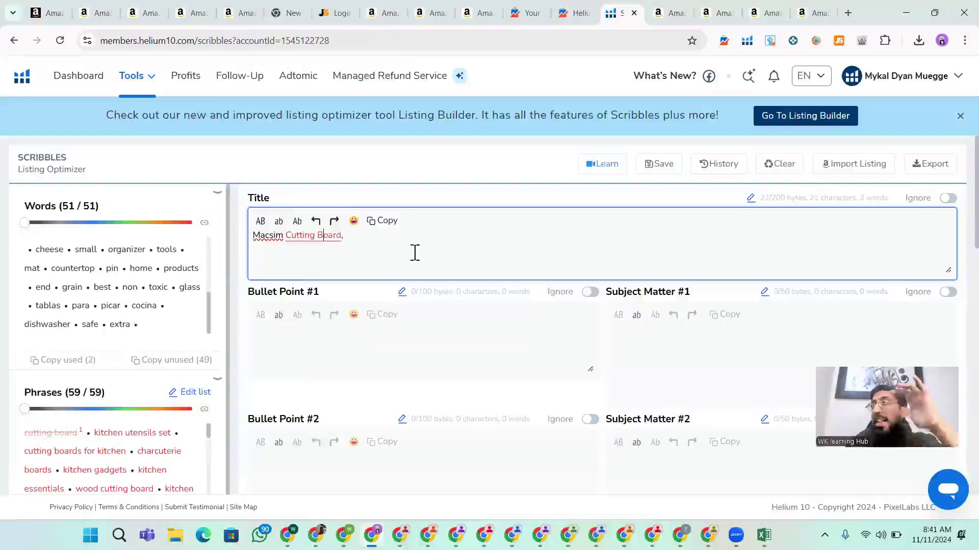
pyautogui.moveTo(345, 235); pyautogui.dragTo(217, 255)
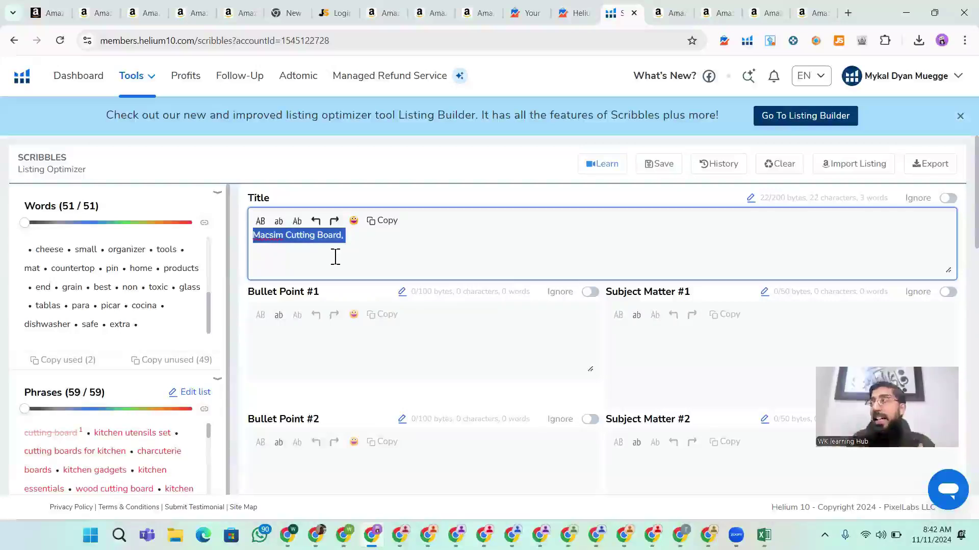
pyautogui.click(377, 247)
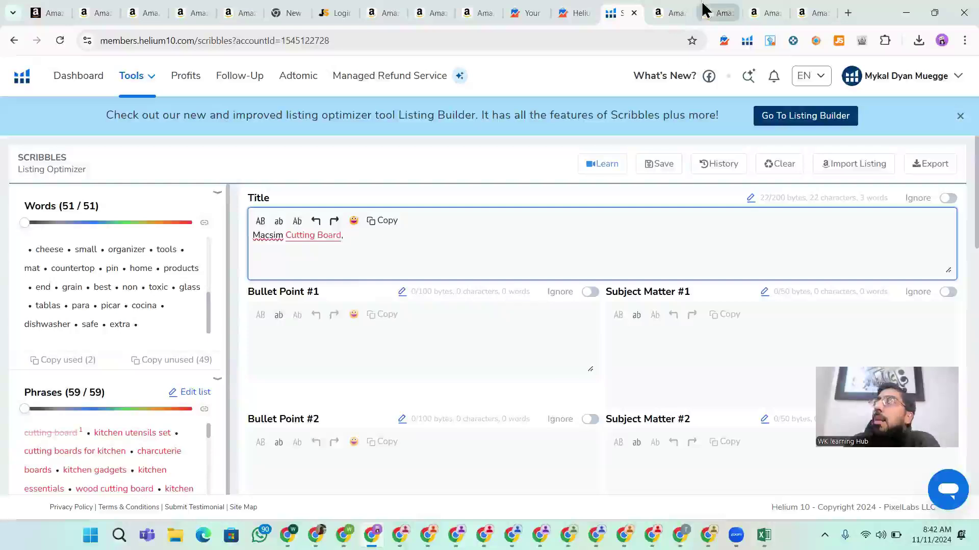
# From the Amazon chopping board results, open the Farberware large cutting board and the Kikcoin extra large bamboo board in separate tabs
pyautogui.click(675, 13)
pyautogui.scroll(-6, 519, 369)
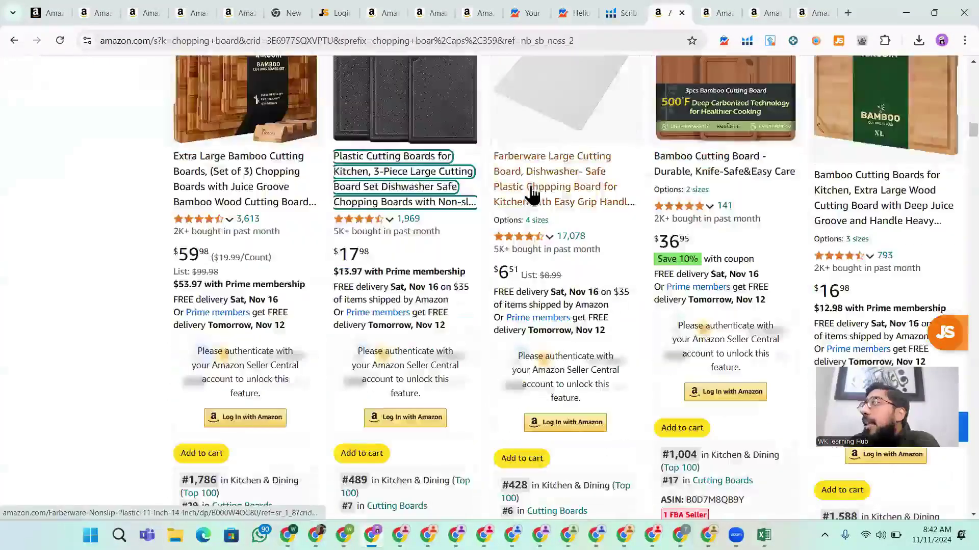
pyautogui.rightClick(532, 192)
pyautogui.click(561, 202)
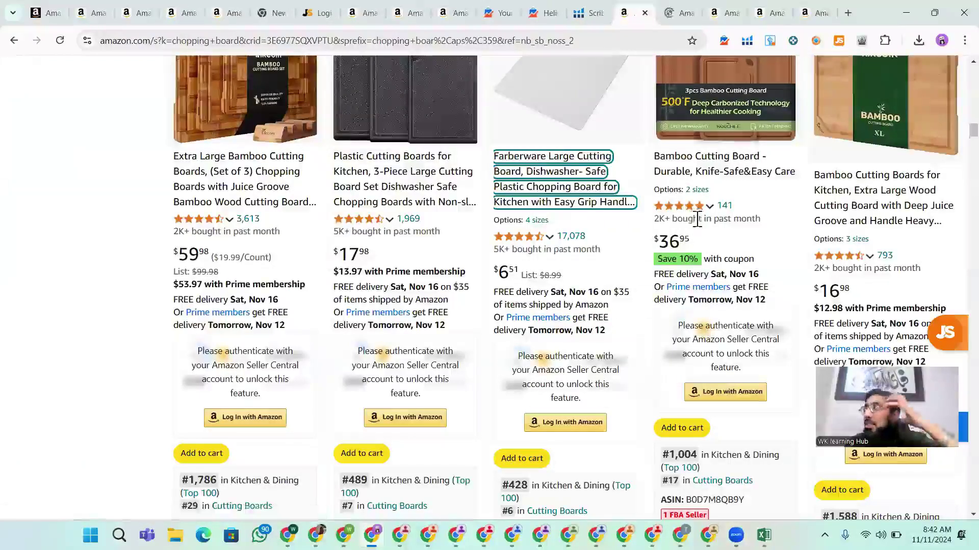
pyautogui.click(880, 190)
pyautogui.rightClick(881, 190)
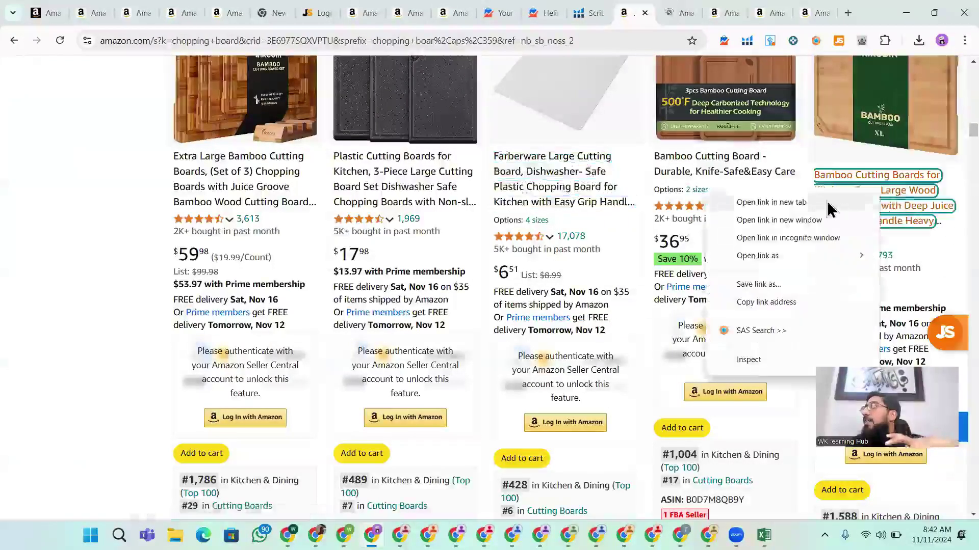
pyautogui.click(826, 201)
pyautogui.moveTo(656, 95)
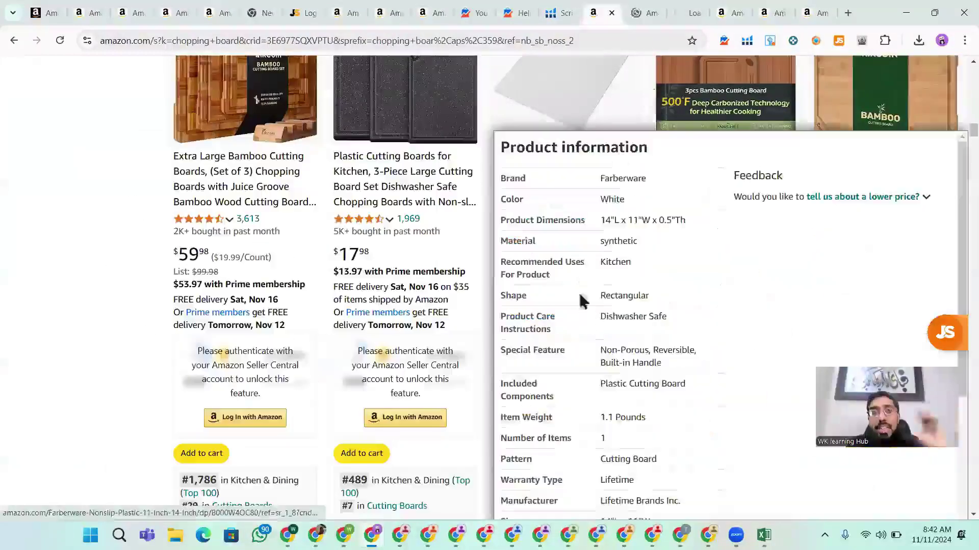
# Examine the Farberware listing title for its keyword order, including the dishwasher-safe feature and the "Chopping Board for Kitchen" phrase
pyautogui.click(641, 21)
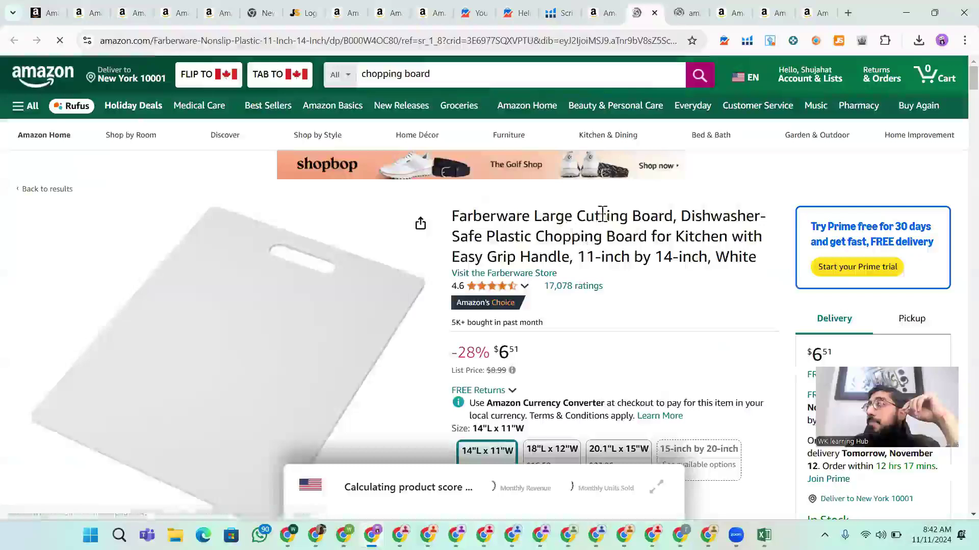
pyautogui.scroll(-1, 618, 265)
pyautogui.scroll(-5, 621, 273)
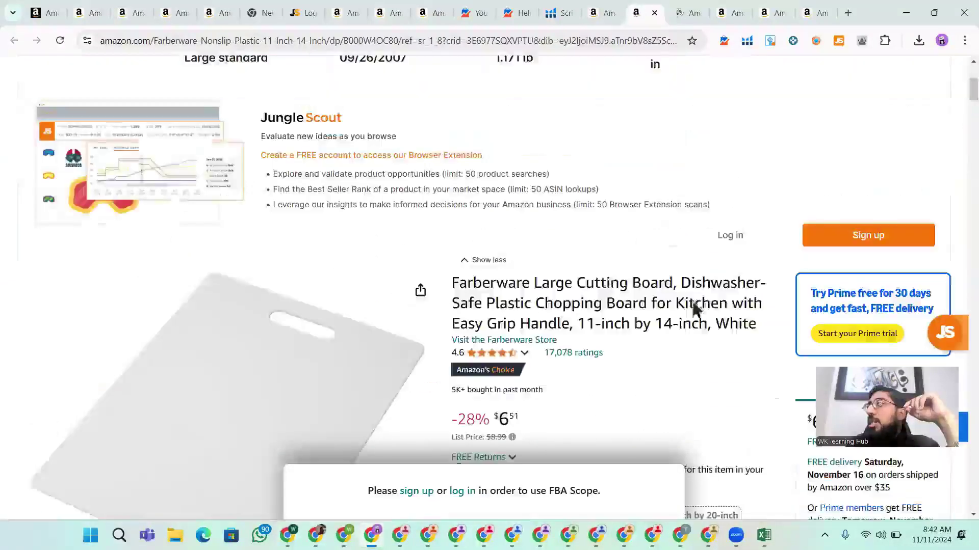
pyautogui.scroll(-4, 600, 378)
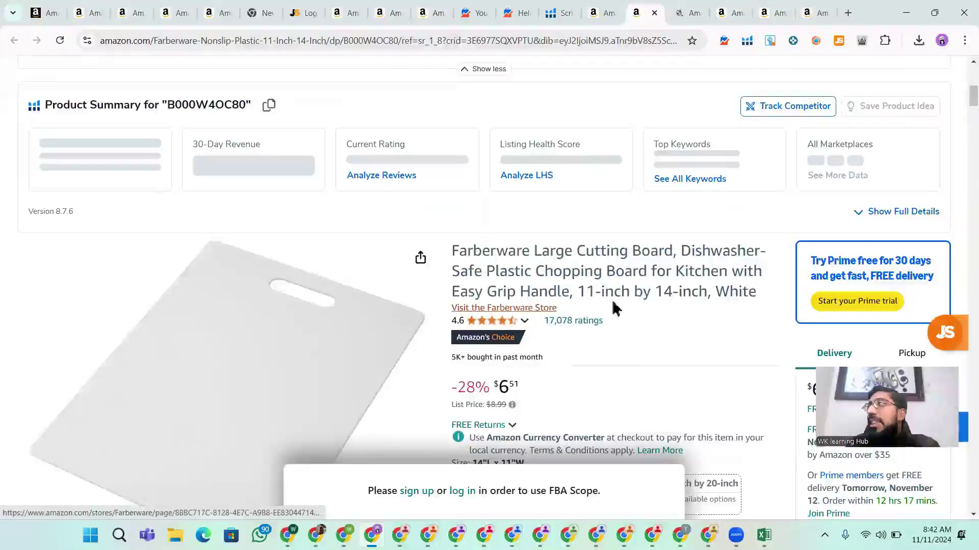
pyautogui.scroll(-5, 615, 304)
pyautogui.scroll(4, 555, 251)
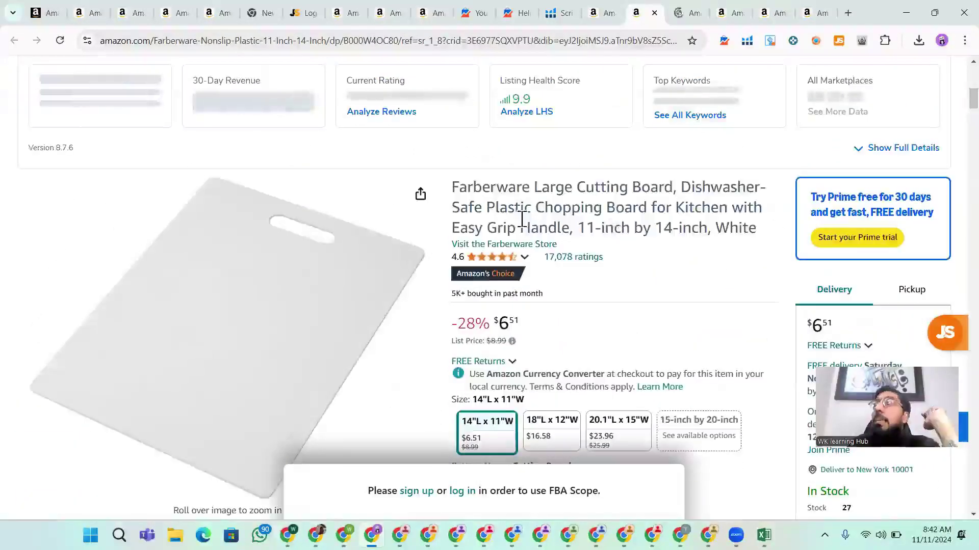
pyautogui.moveTo(452, 186); pyautogui.dragTo(764, 234)
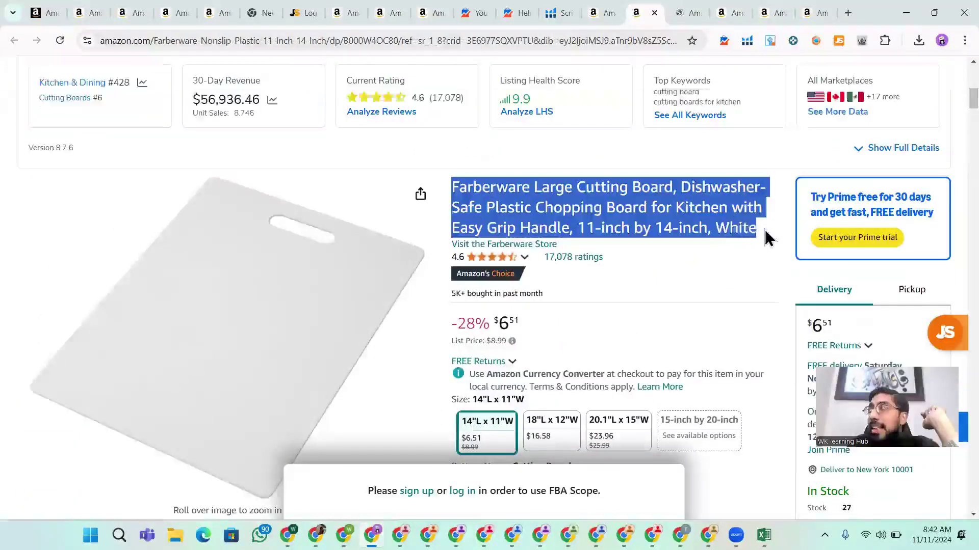
pyautogui.moveTo(682, 187); pyautogui.dragTo(714, 182)
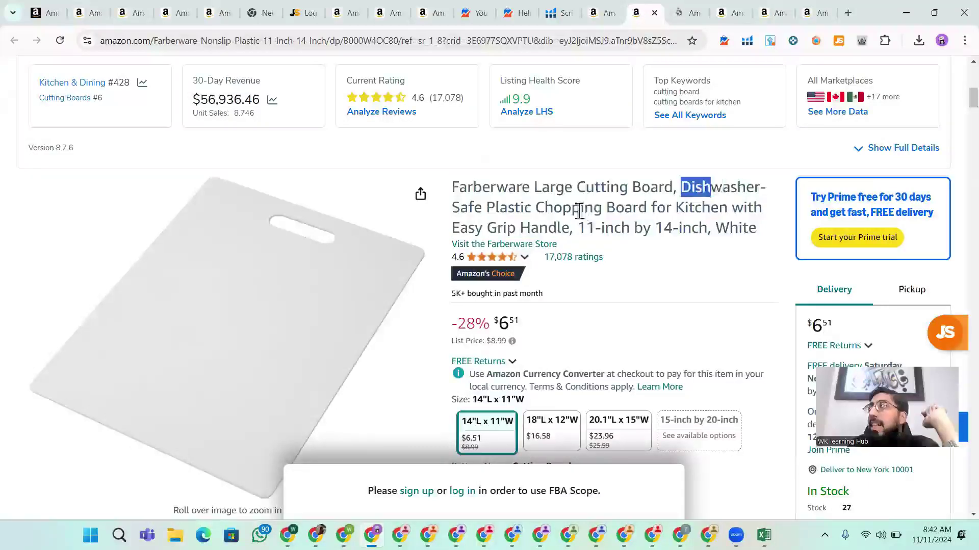
pyautogui.moveTo(535, 208); pyautogui.dragTo(723, 203)
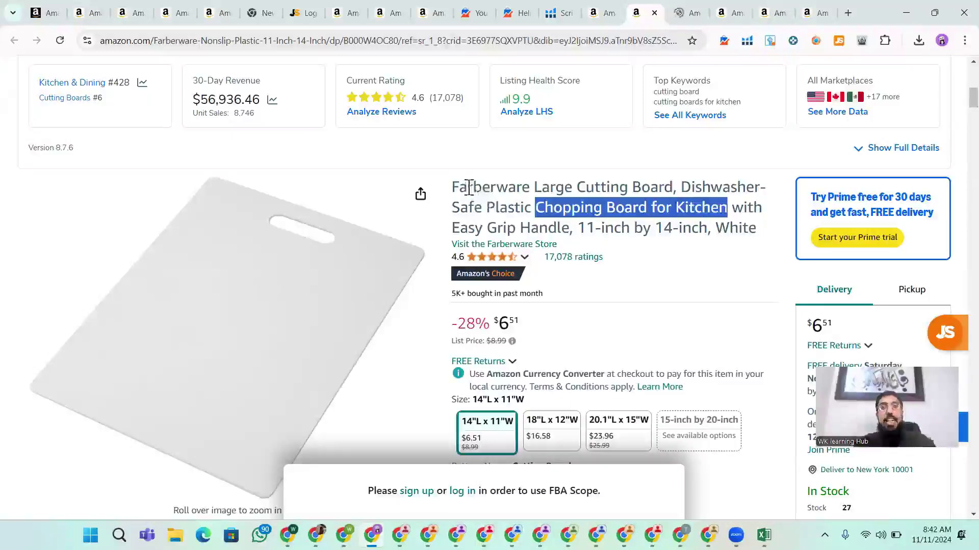
pyautogui.moveTo(469, 187); pyautogui.dragTo(572, 195)
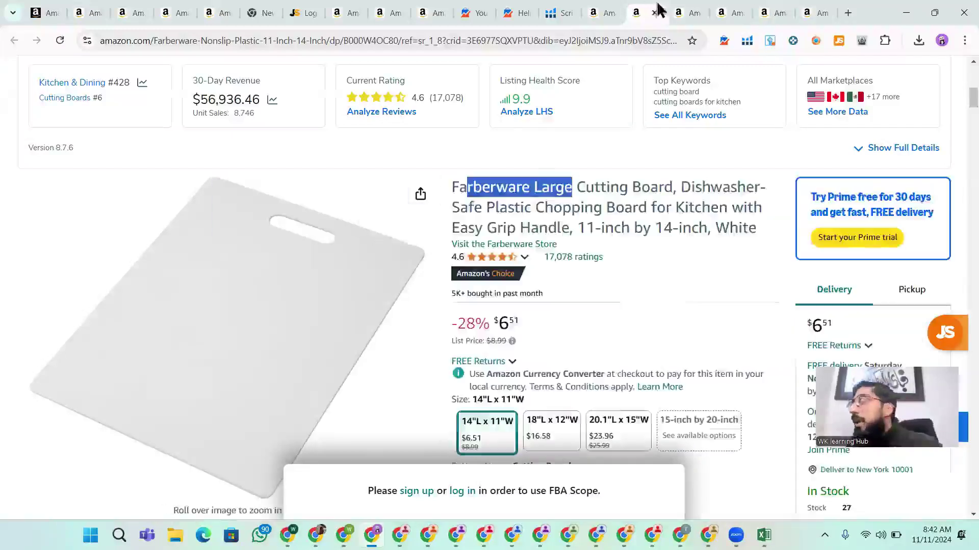
# Glance at the Kikcoin bamboo board listing, and review the "Plastic Chopping Board for Kitchen" and "Easy Grip Handle" phrases in Farberware's title
pyautogui.click(678, 11)
pyautogui.scroll(-2, 713, 420)
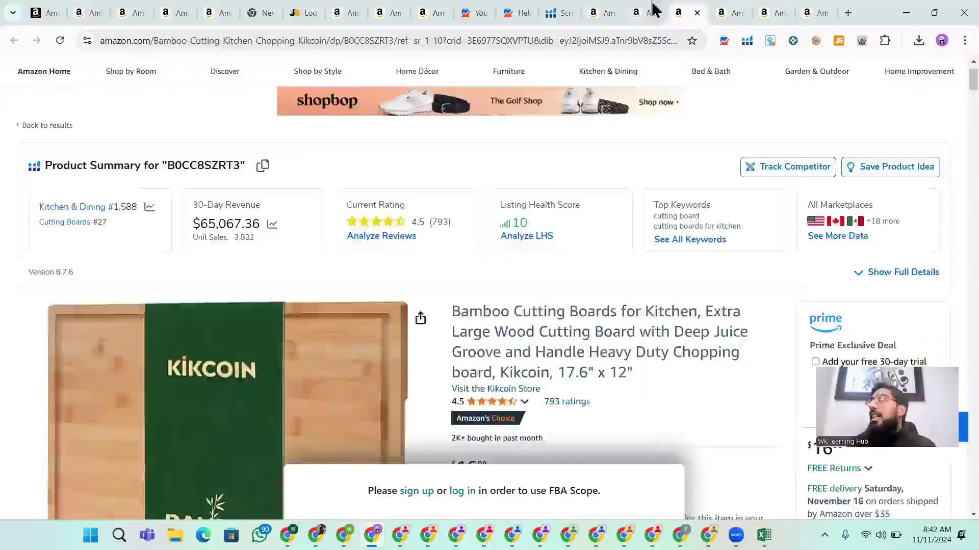
pyautogui.click(639, 13)
pyautogui.moveTo(690, 190); pyautogui.dragTo(716, 205)
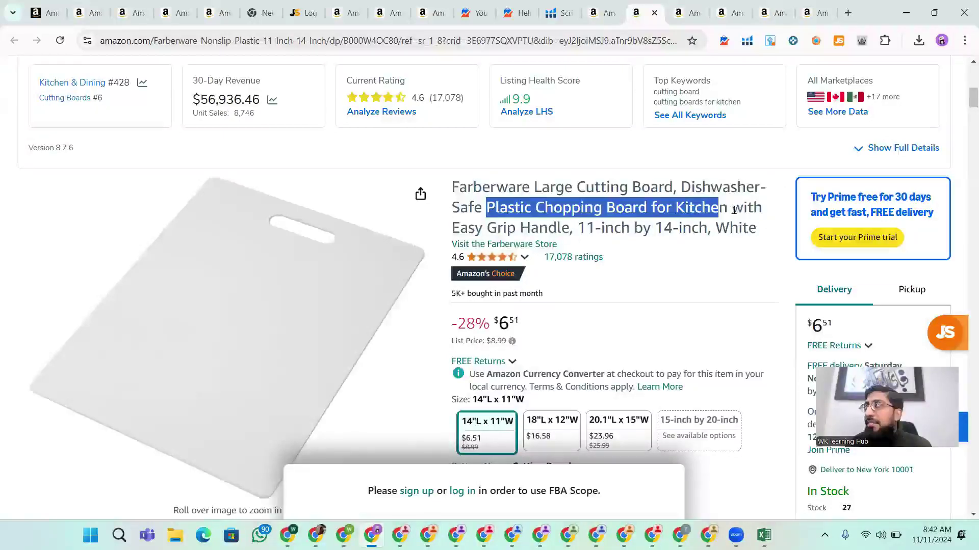
pyautogui.moveTo(476, 228)
pyautogui.mouseDown()
pyautogui.moveTo(565, 227)
pyautogui.moveTo(460, 234)
pyautogui.mouseUp()
# Compare the titles of the Kikcoin bamboo board, the Empune plastic set and the Kikcoin three-piece bamboo set
pyautogui.click(684, 12)
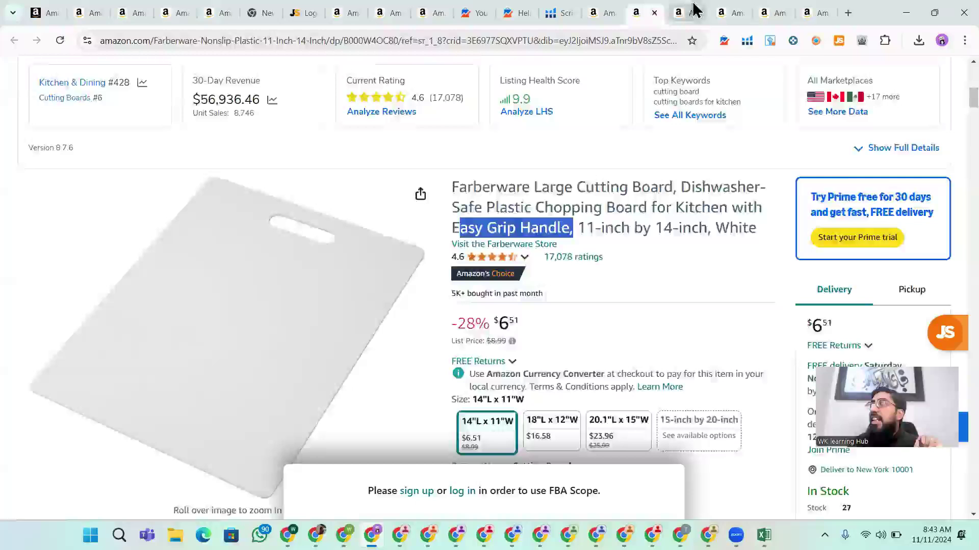
pyautogui.scroll(-5, 612, 240)
pyautogui.scroll(-2, 560, 256)
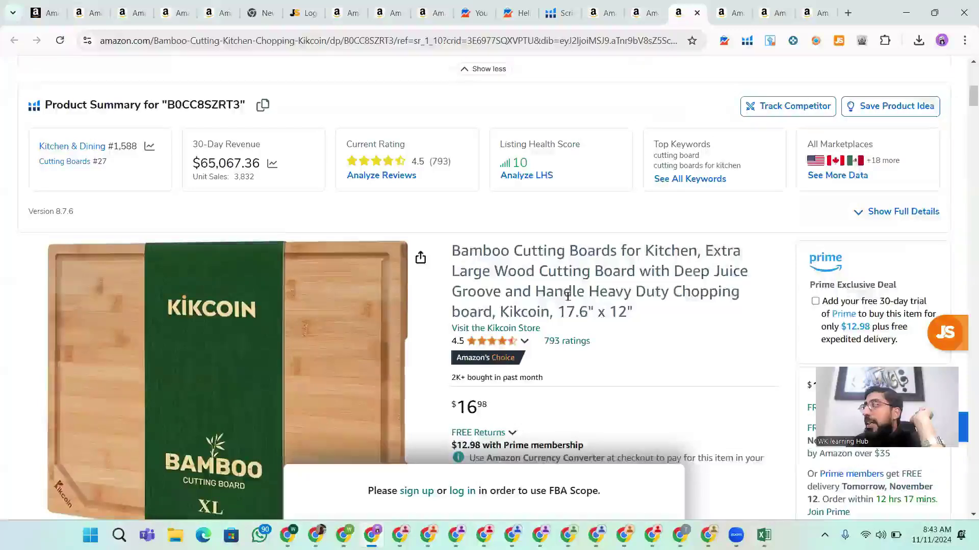
pyautogui.scroll(-1, 581, 290)
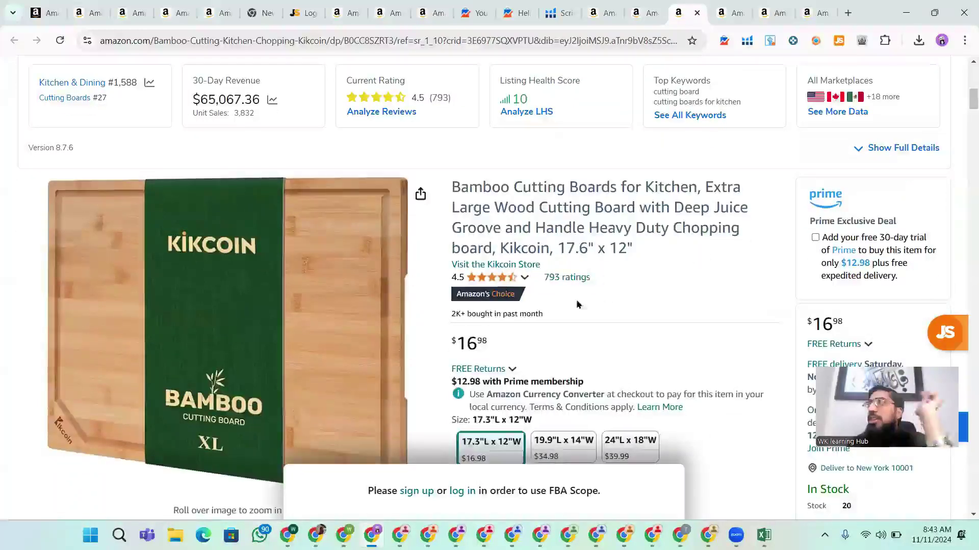
pyautogui.click(731, 14)
pyautogui.scroll(-1, 587, 301)
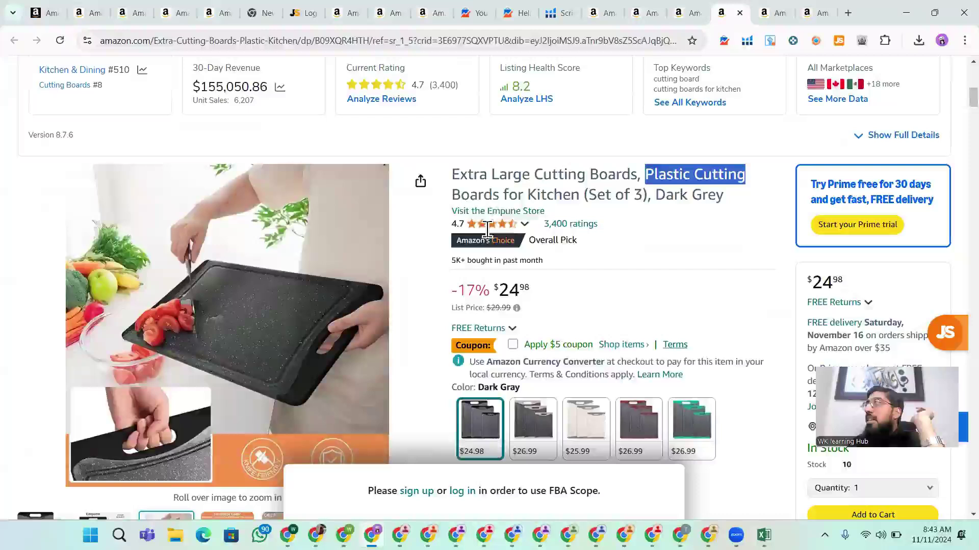
pyautogui.click(776, 11)
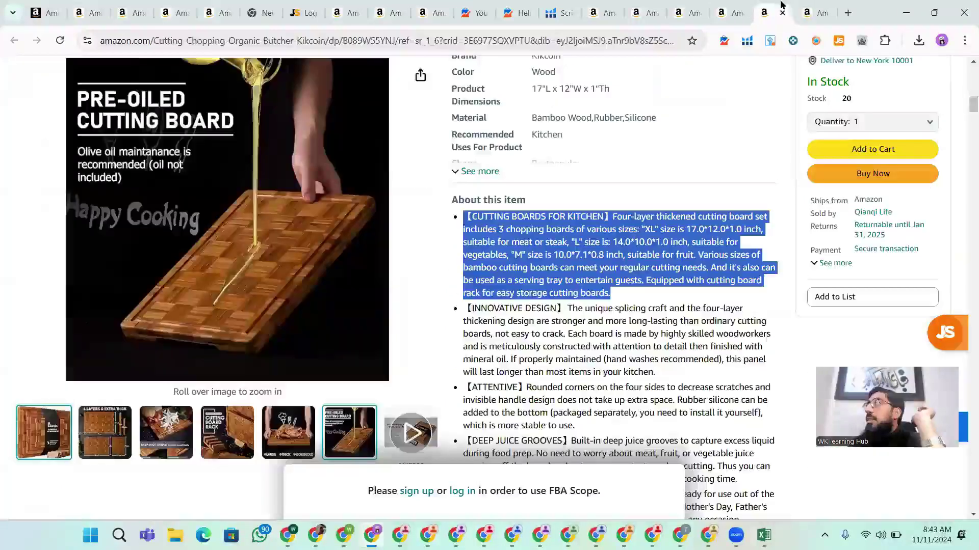
pyautogui.scroll(8, 571, 400)
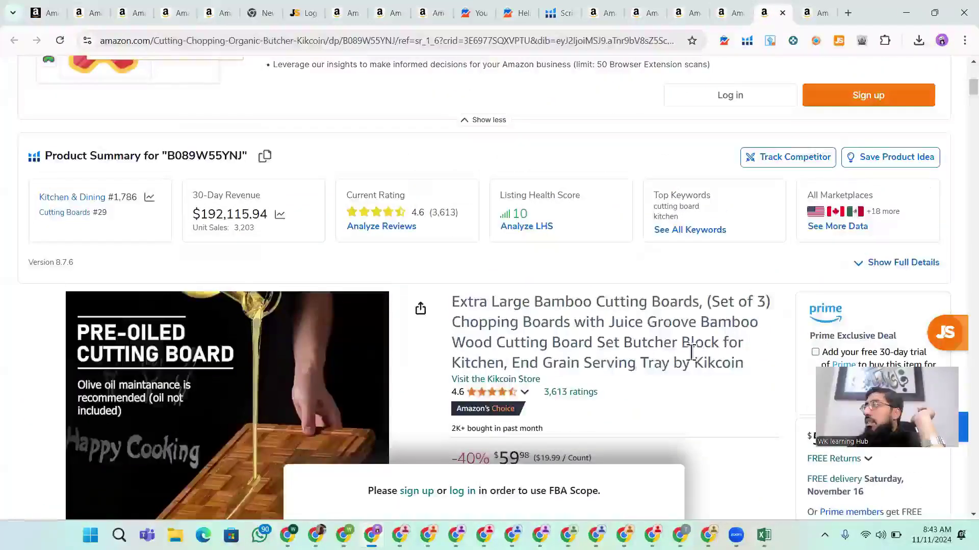
pyautogui.scroll(-1, 683, 357)
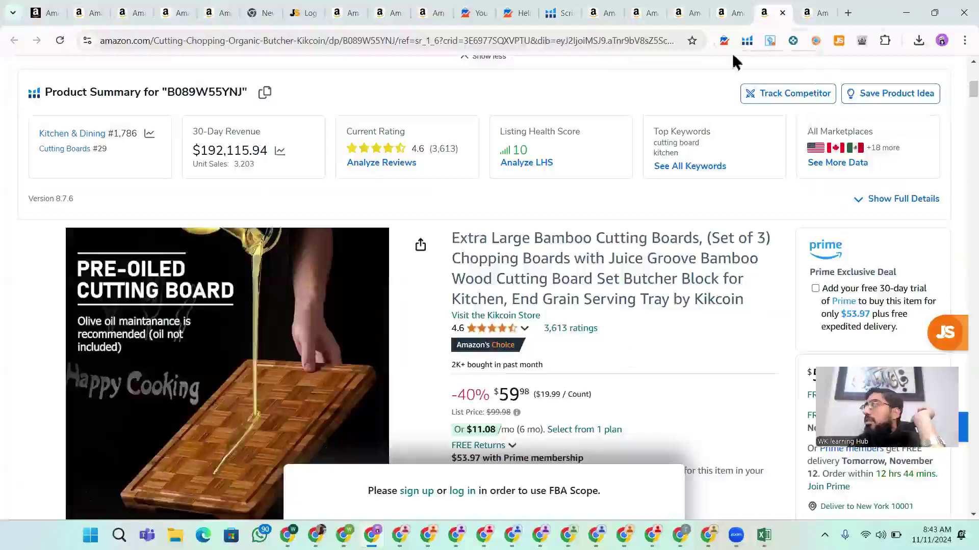
# Examine the Kikcoin 3-piece plastic set's title, focusing on its second keyword phrase and the "Dishwasher Safe" feature
pyautogui.click(821, 10)
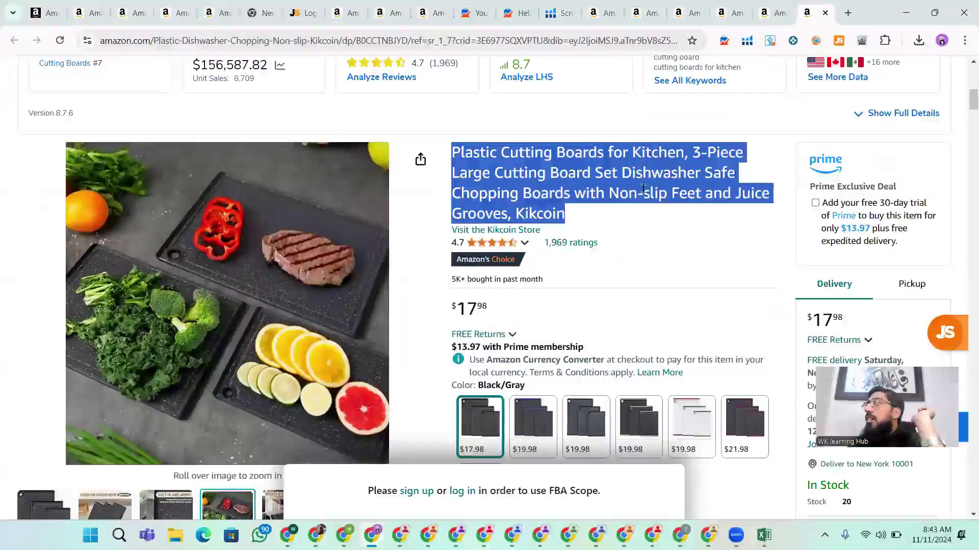
pyautogui.click(535, 191)
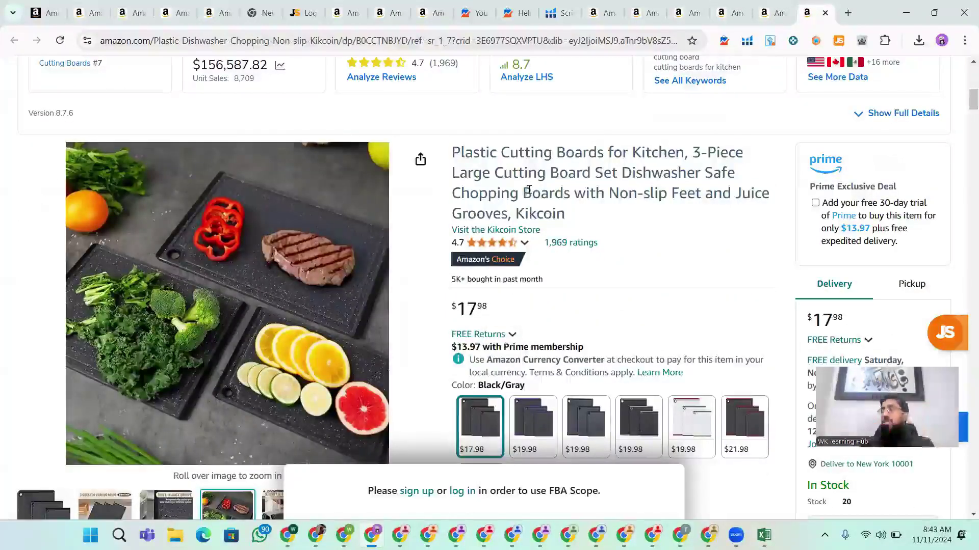
pyautogui.moveTo(516, 252)
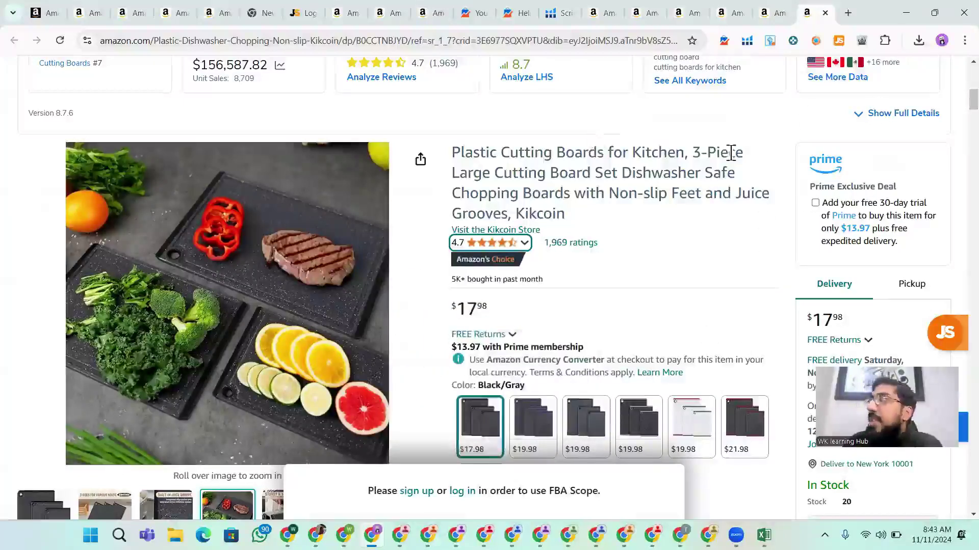
pyautogui.moveTo(693, 151); pyautogui.dragTo(570, 185)
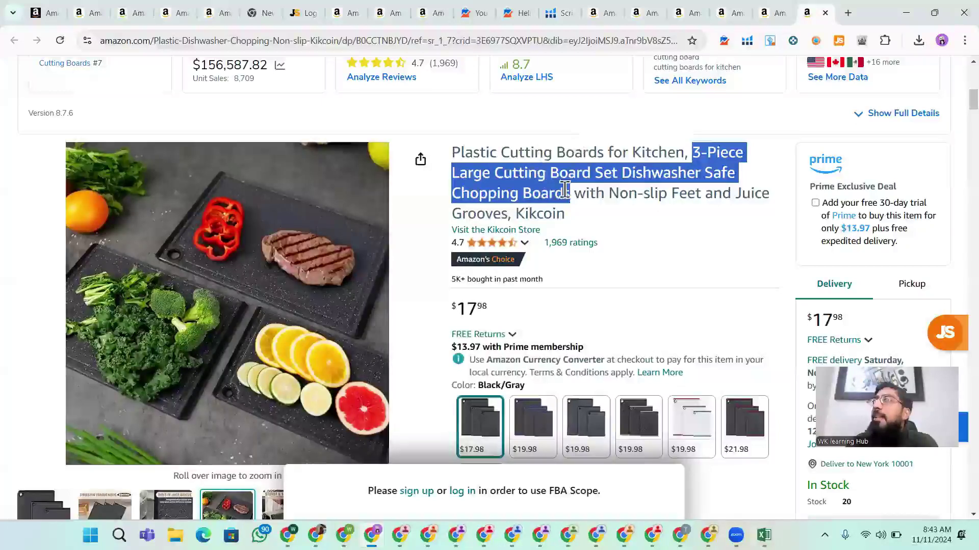
pyautogui.click(576, 200)
pyautogui.moveTo(623, 174); pyautogui.dragTo(734, 171)
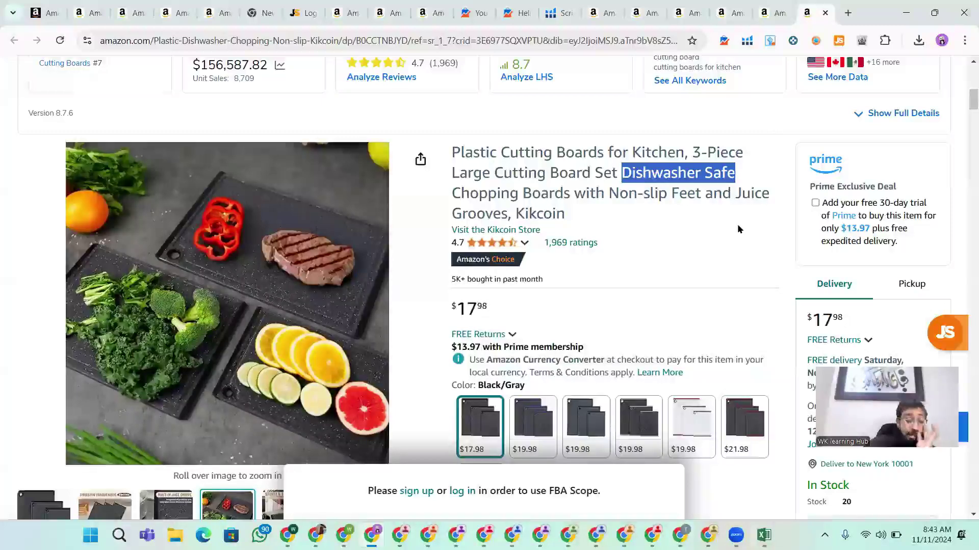
# Return to the Scribbles draft and add the phrase "chopping boards for kitchen," to the title after "Cutting Board,"
pyautogui.moveTo(301, 404)
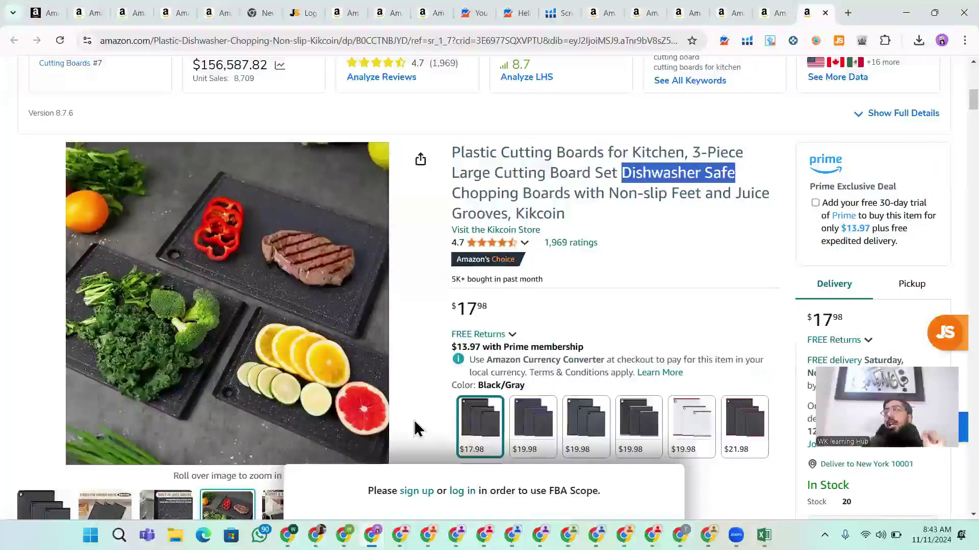
pyautogui.hotkey('alt', 'Tab')
pyautogui.hotkey('alt', 'Tab')
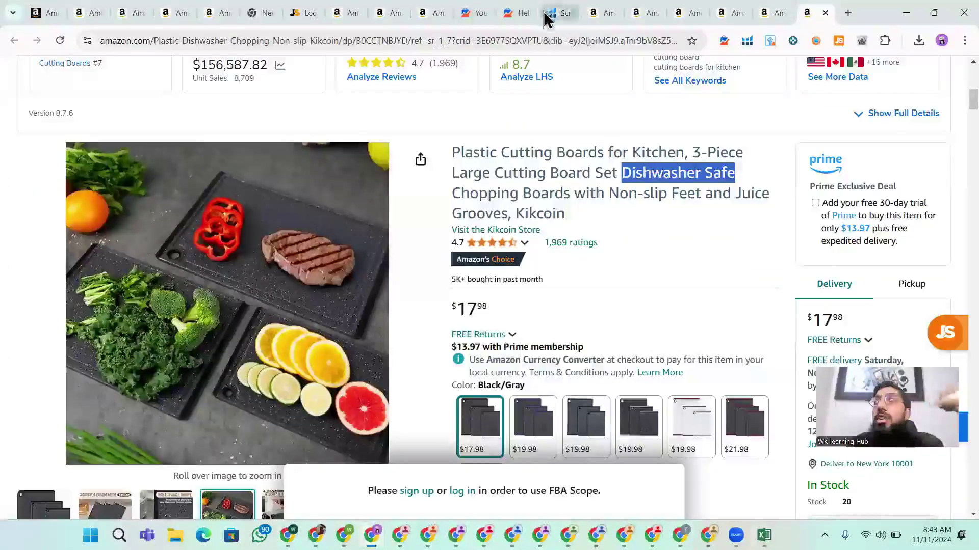
pyautogui.click(547, 16)
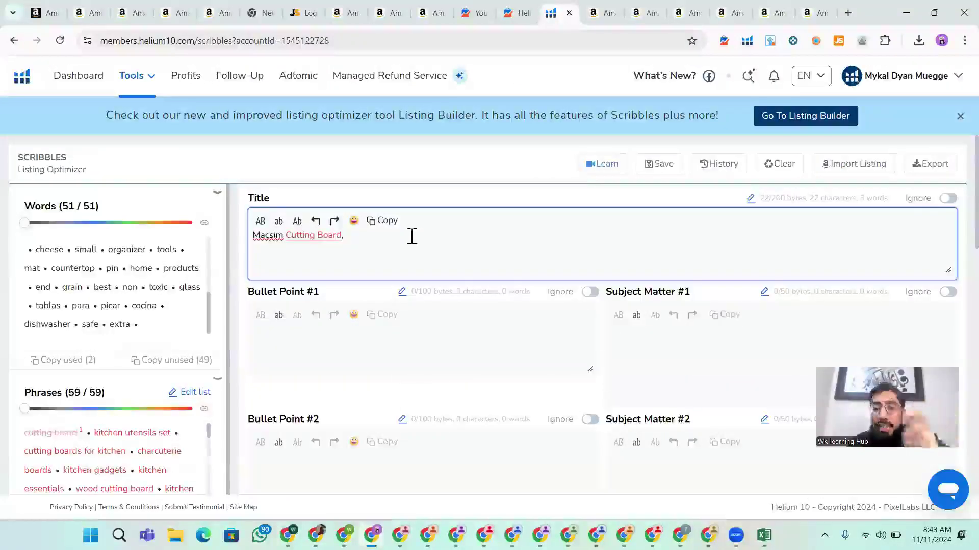
pyautogui.write('Ch')
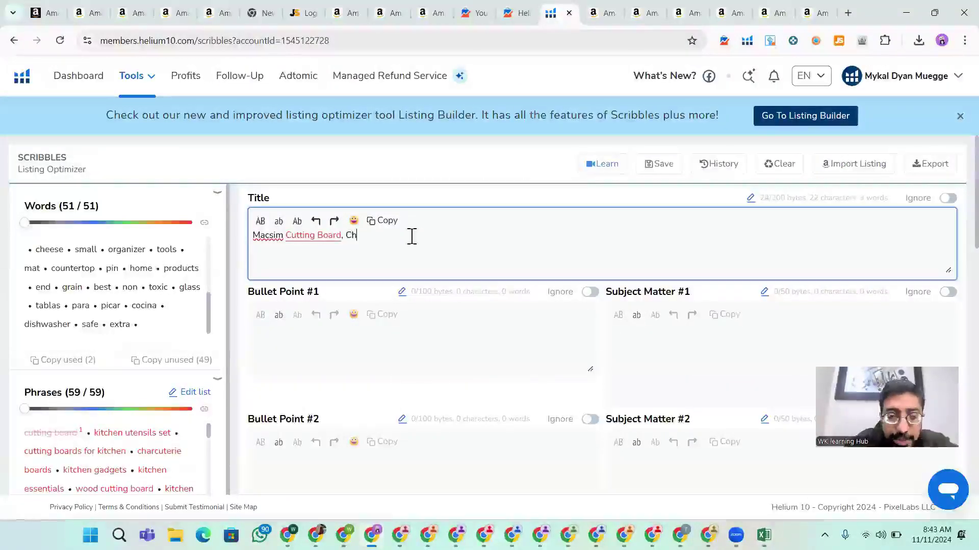
pyautogui.write('opp')
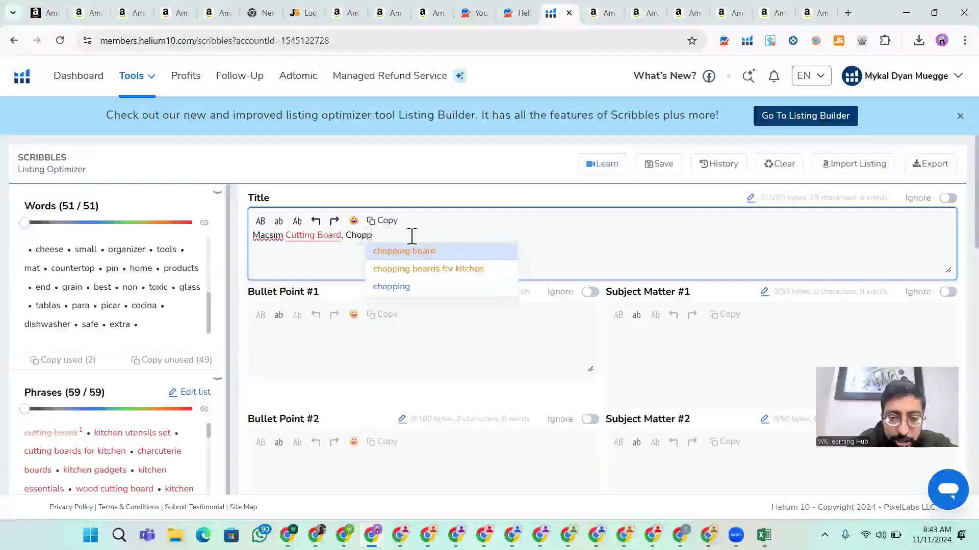
pyautogui.click(480, 269)
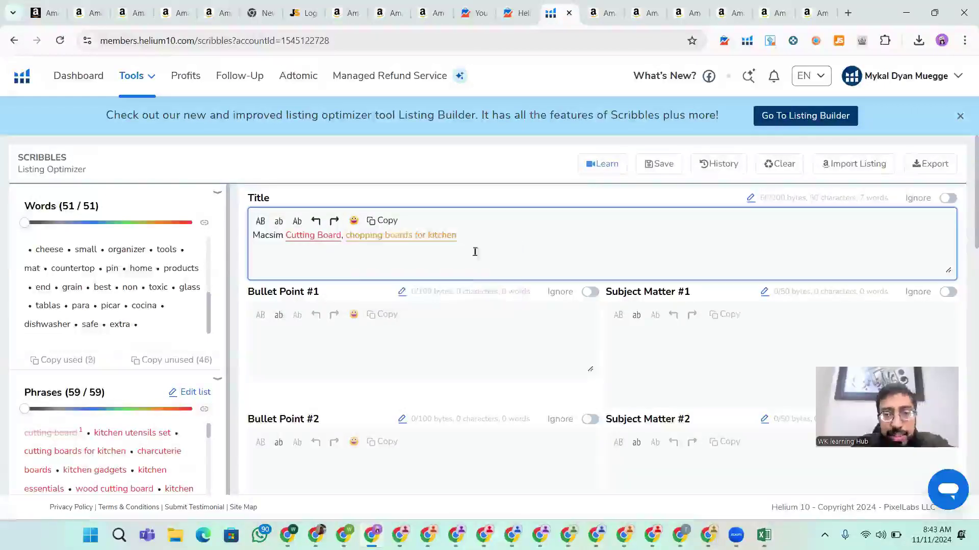
pyautogui.press('BackSpace')
pyautogui.write(',')
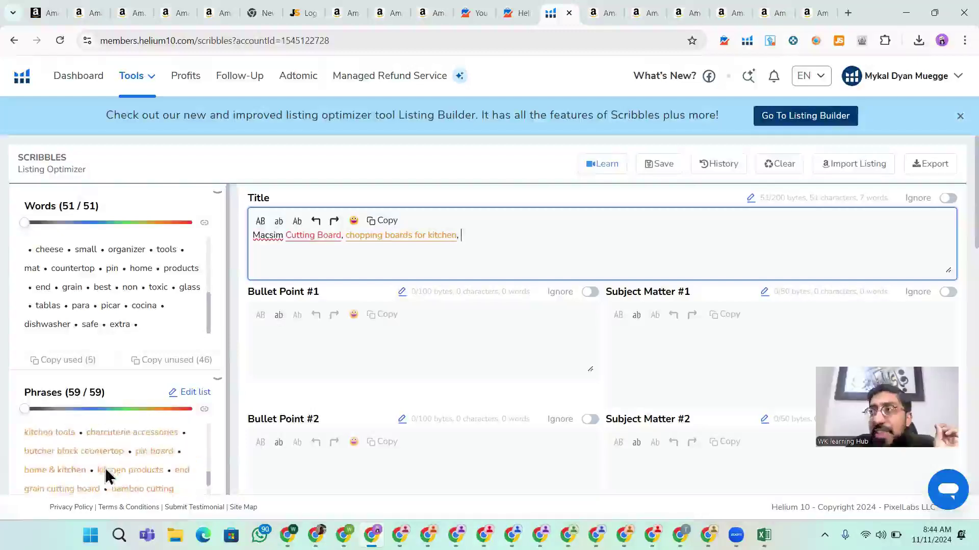
pyautogui.scroll(-2, 107, 477)
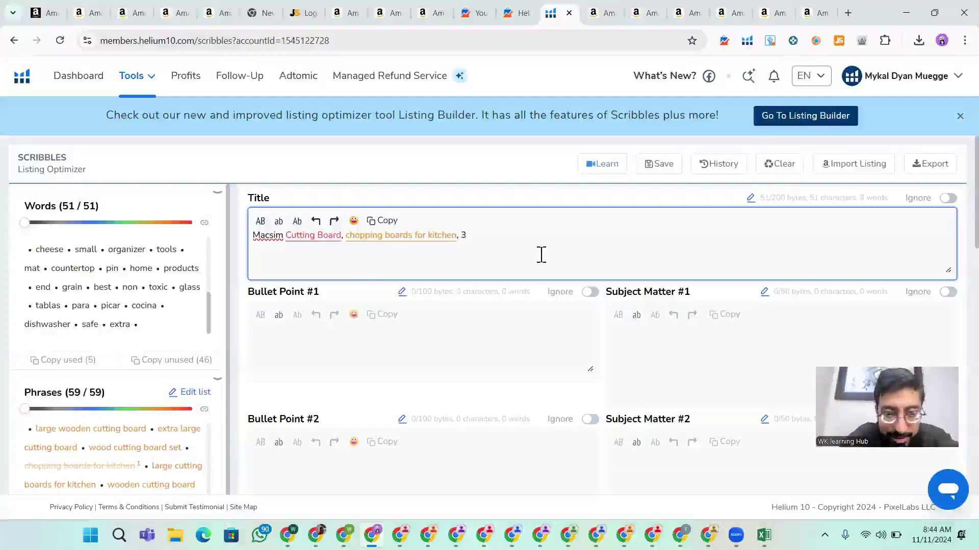
pyautogui.write('pices')
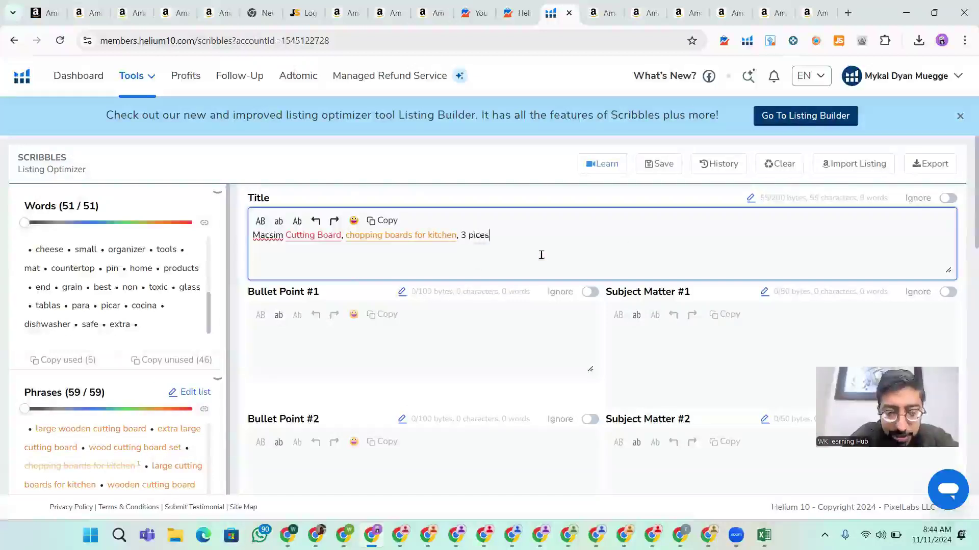
pyautogui.press('BackSpace')
pyautogui.press('BackSpace')
pyautogui.press('BackSpace')
pyautogui.press('BackSpace')
pyautogui.press('BackSpace')
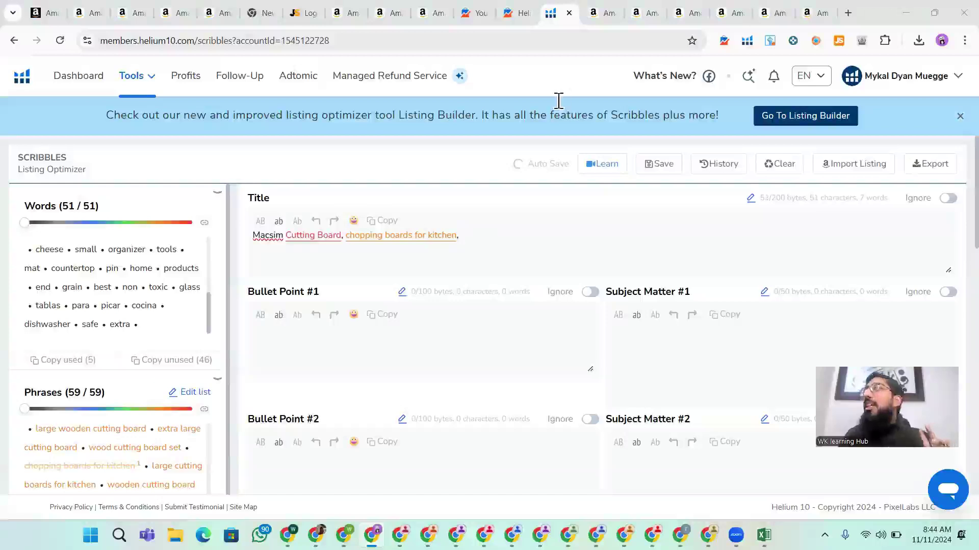
# Continue the listing title with "set of 3 with" after the chopping boards phrase
pyautogui.click(491, 231)
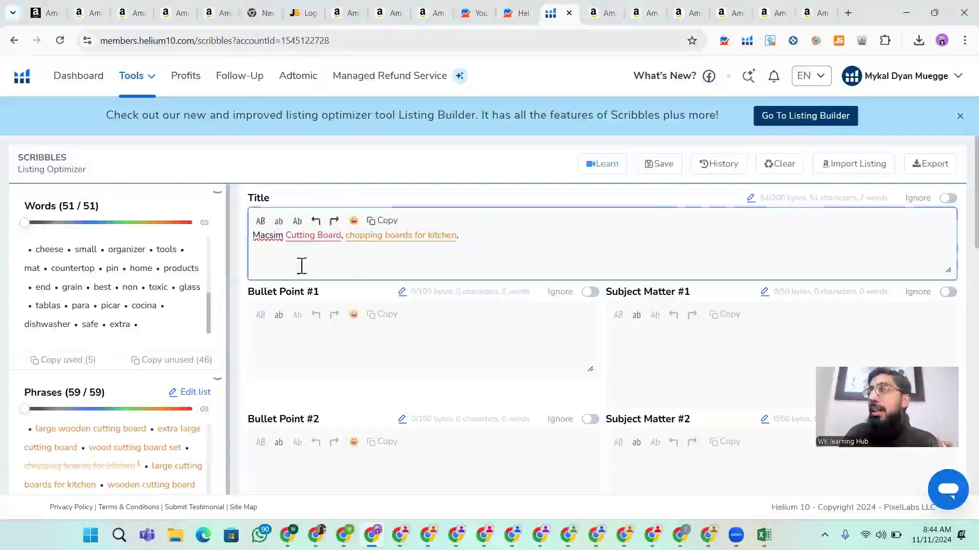
pyautogui.write('set of 3 ')
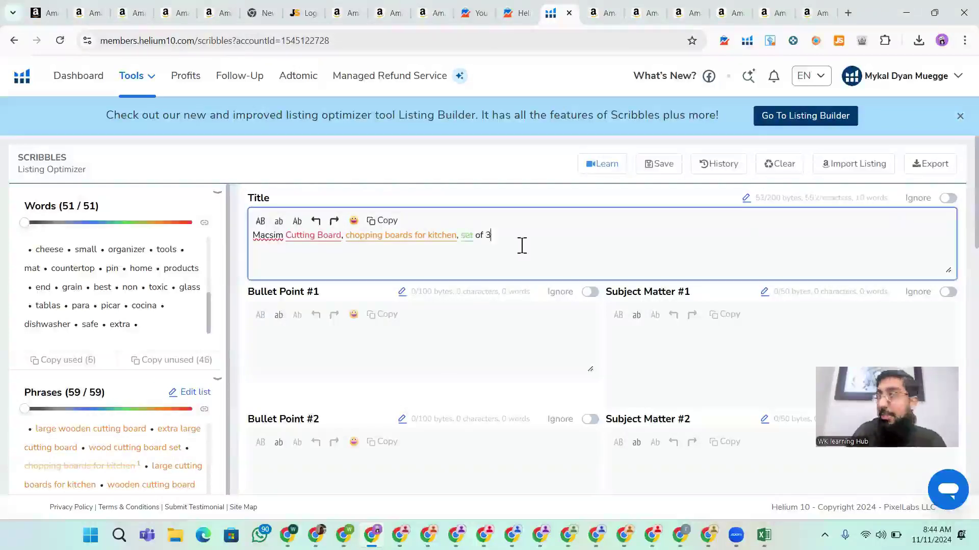
pyautogui.write('with')
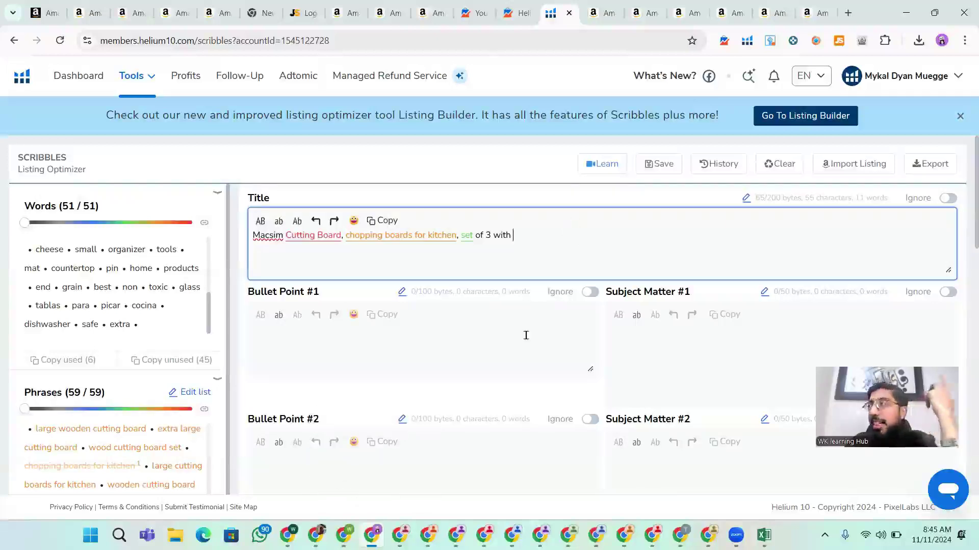
# Put the keyword spreadsheet away and extend the Scribbles title with "Chopping holder,"
pyautogui.hotkey('alt', 'Tab')
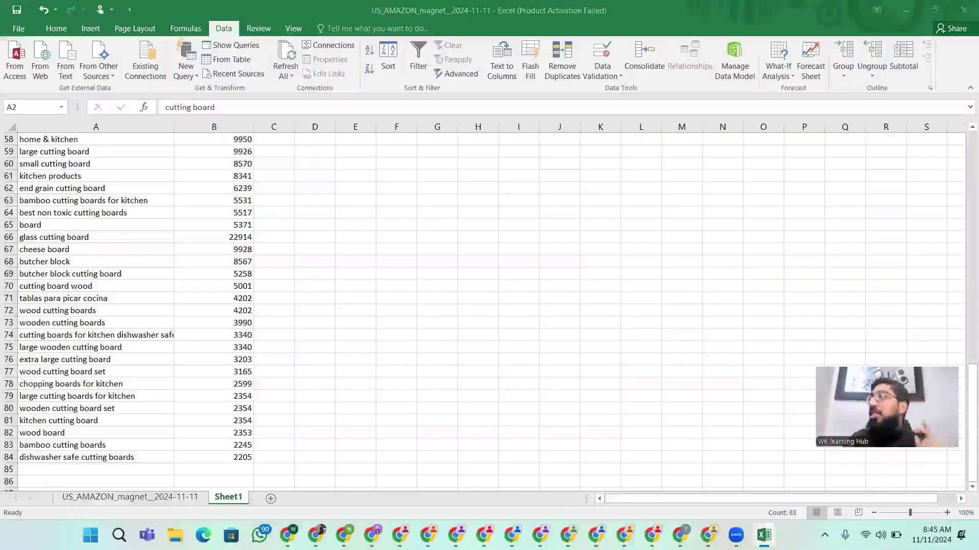
pyautogui.click(907, 11)
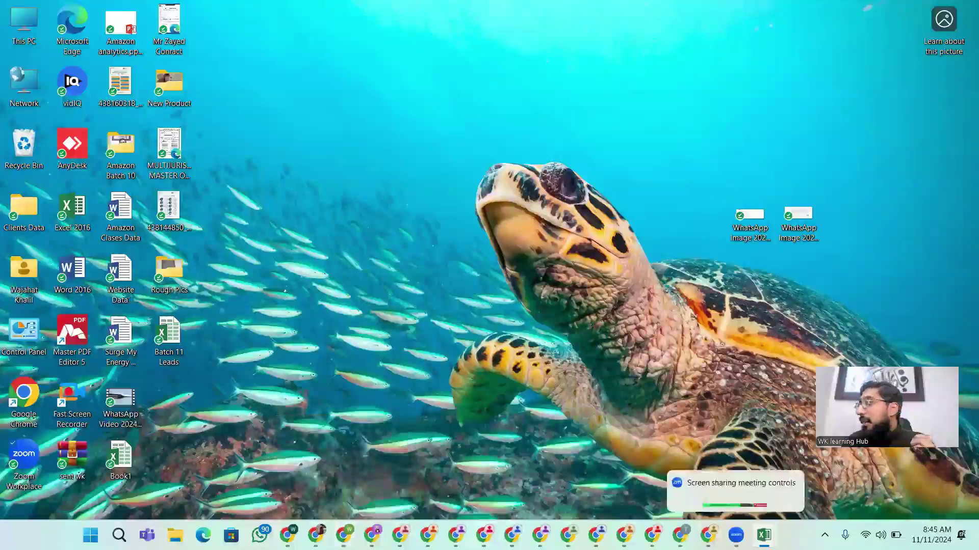
pyautogui.click(371, 464)
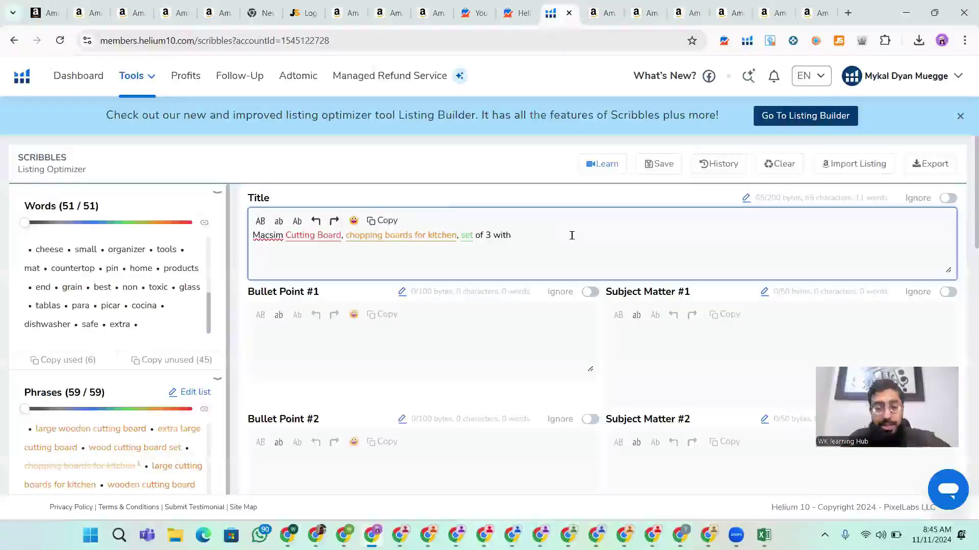
pyautogui.write('Chopp')
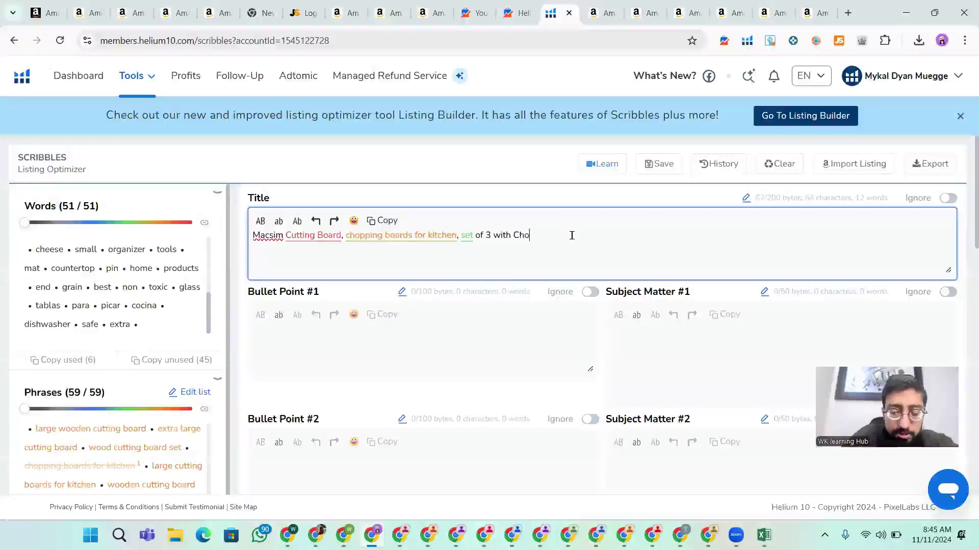
pyautogui.write('ing ')
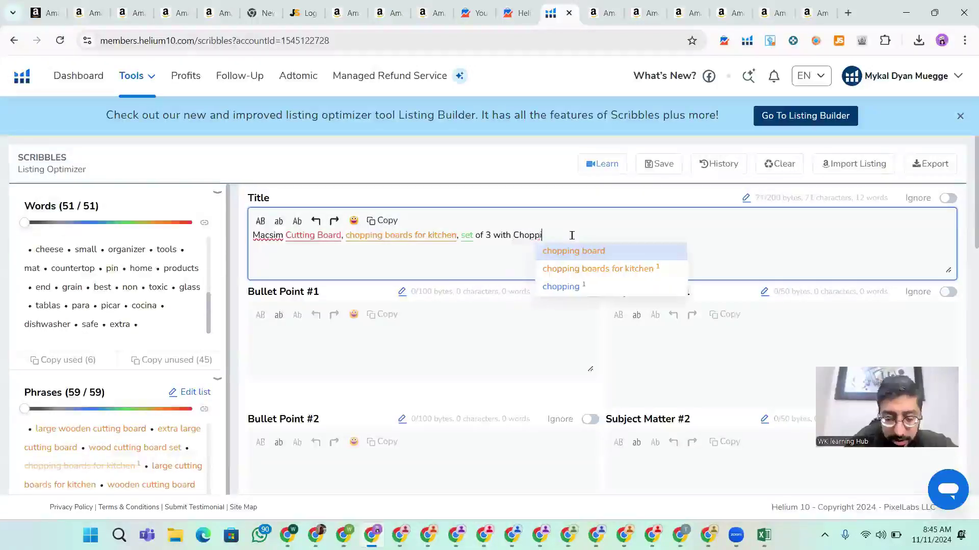
pyautogui.write('holder,')
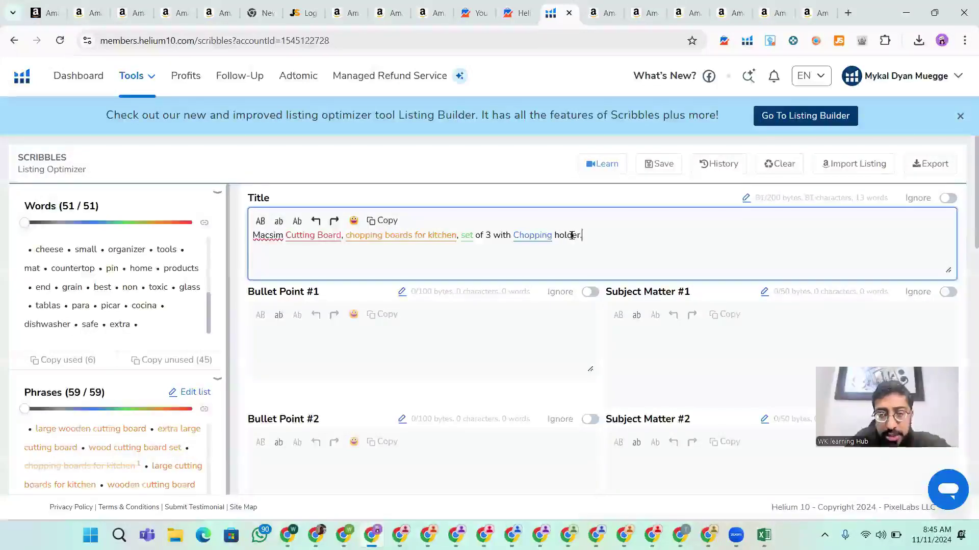
pyautogui.press('BackSpace')
pyautogui.write('.')
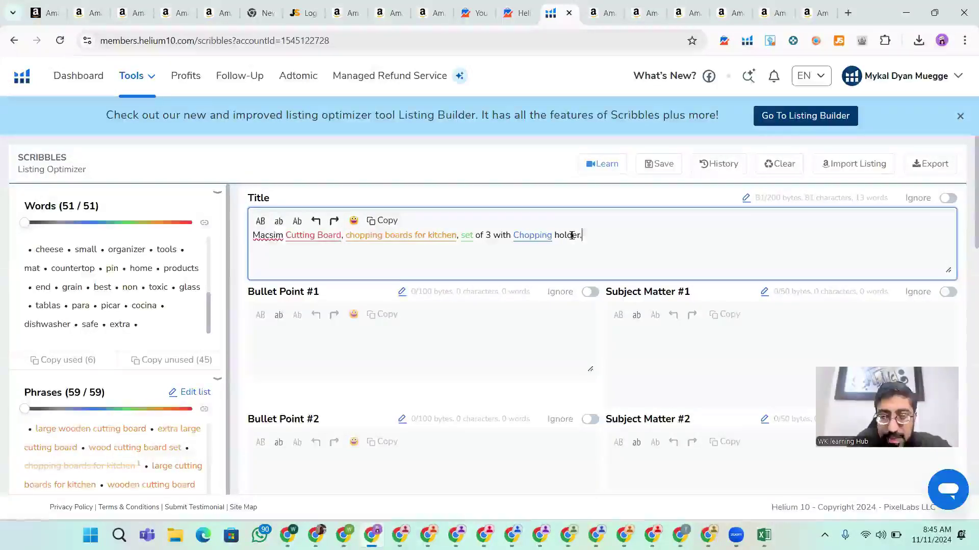
# Insert "Board" between "Chopping" and "holder" in the title
pyautogui.click(540, 235)
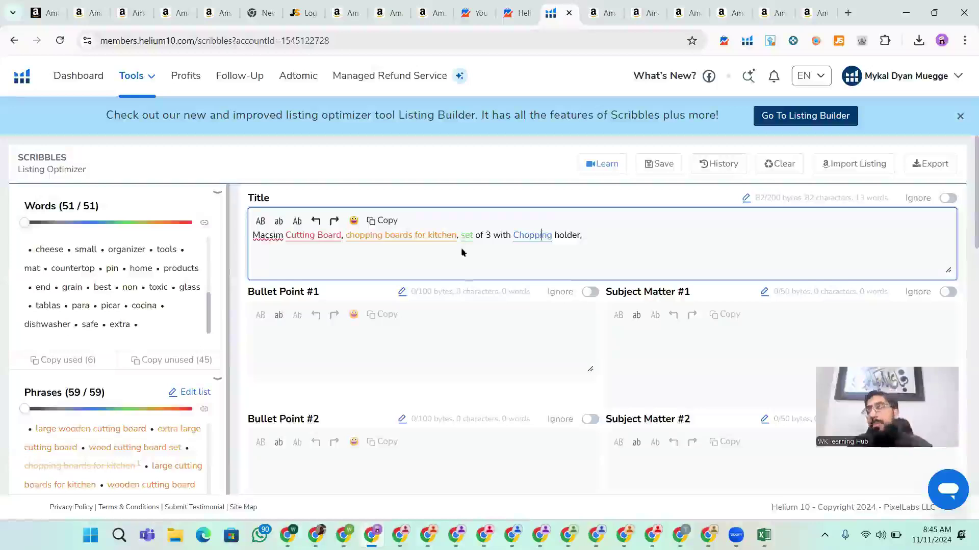
pyautogui.click(554, 235)
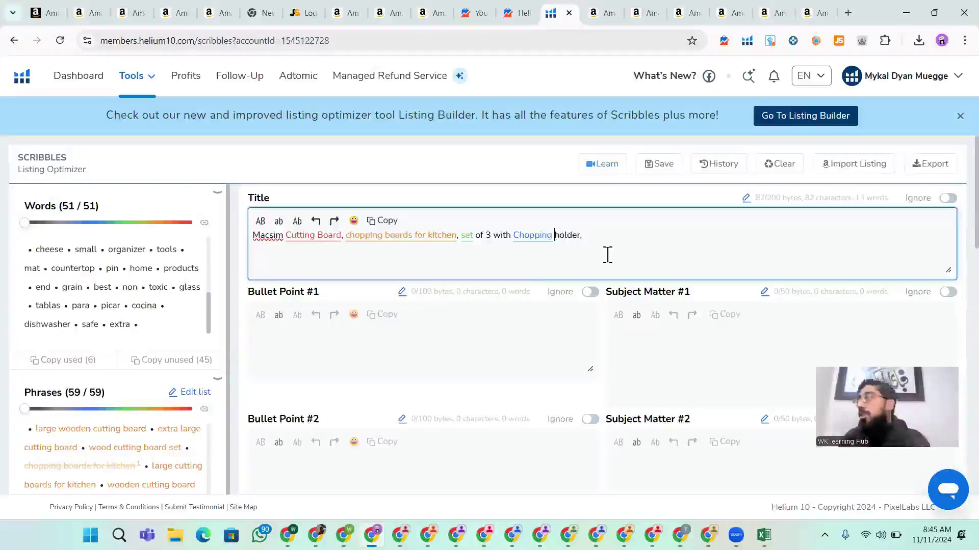
pyautogui.write('Board')
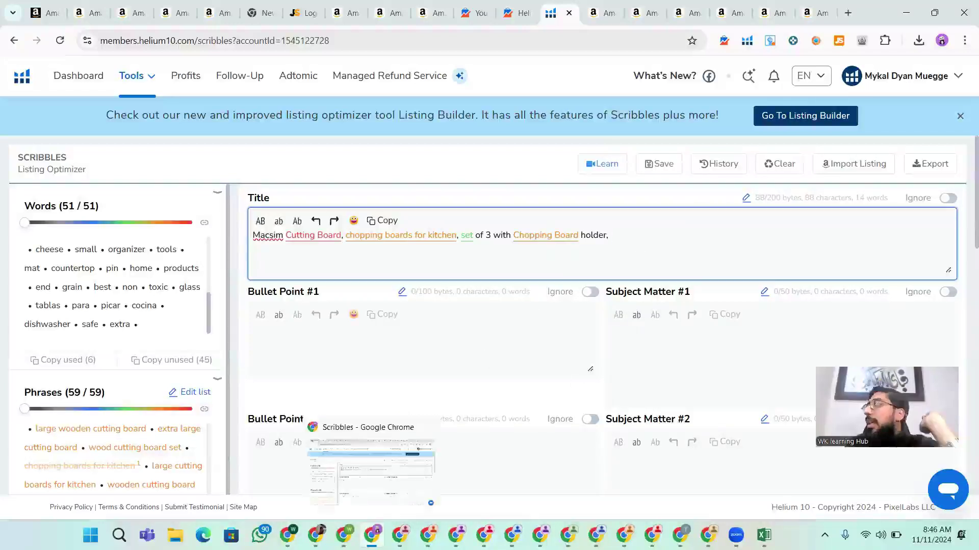
# Review the Kikcoin plastic set, Kikcoin bamboo set, Empune and Kikcoin XL bamboo board titles for more keyword and feature ideas
pyautogui.click(811, 13)
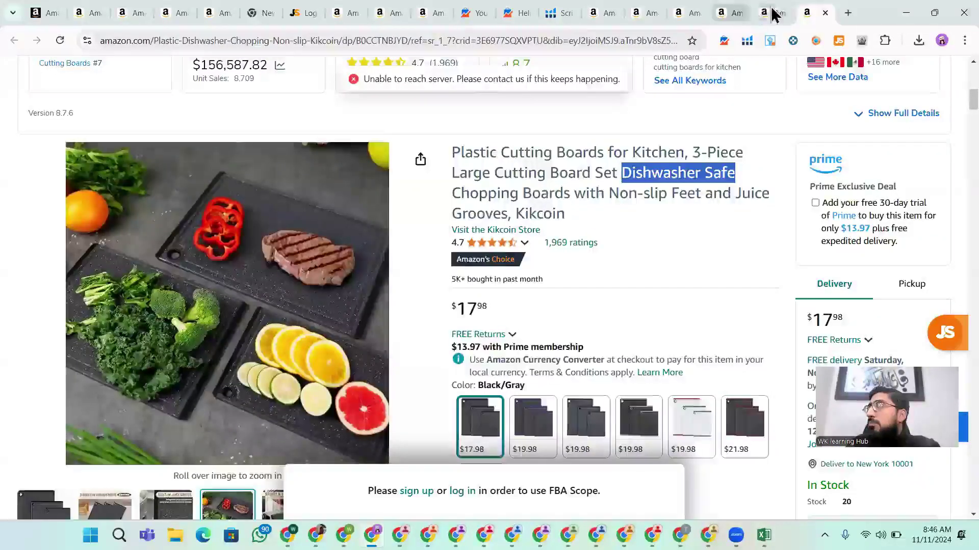
pyautogui.click(766, 13)
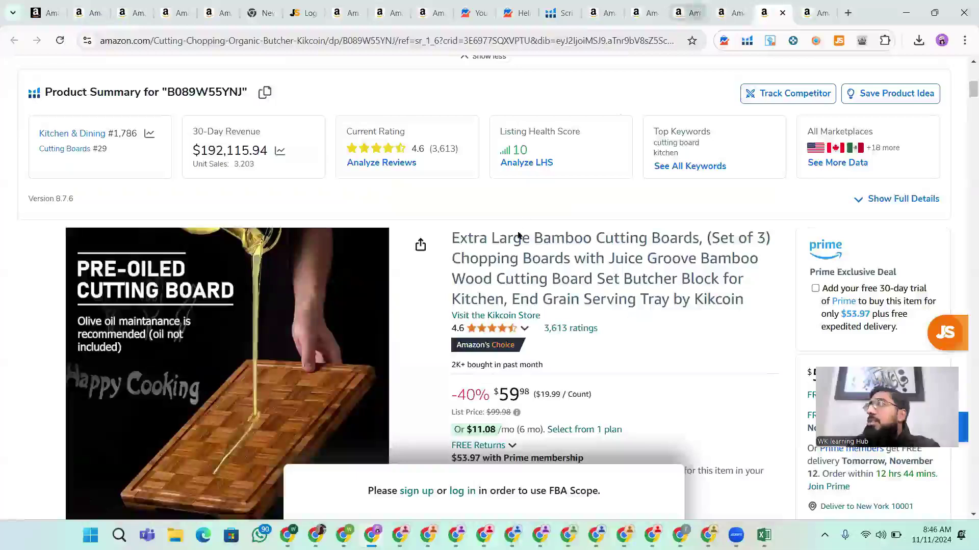
pyautogui.click(725, 10)
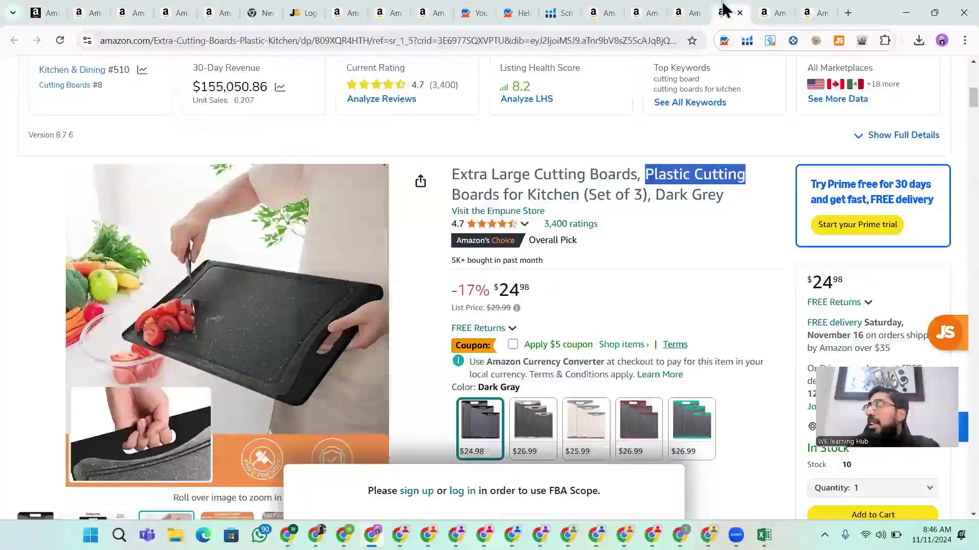
pyautogui.click(683, 13)
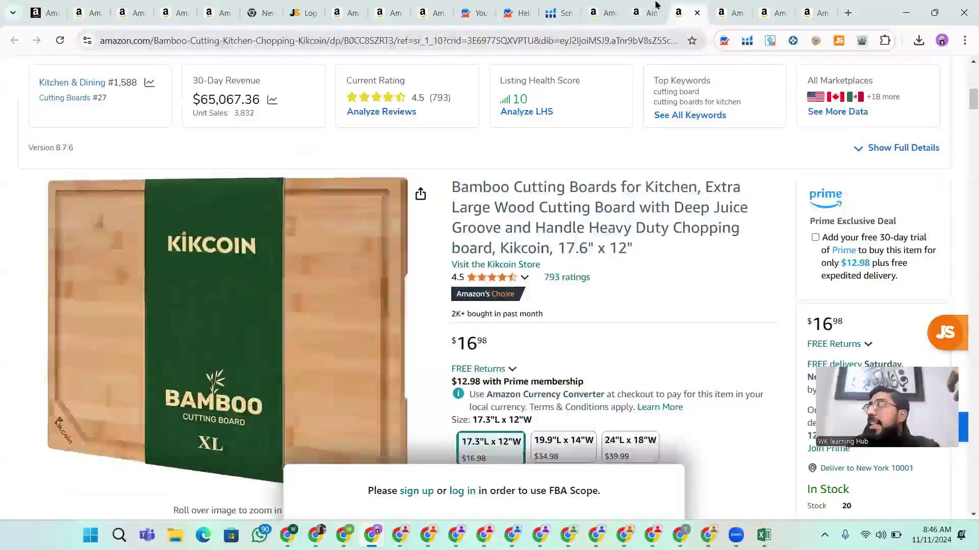
# Examine the "Easy Grip Handle" feature phrase in Farberware's title, and compare it with the Kikcoin XL bamboo board's title
pyautogui.click(637, 13)
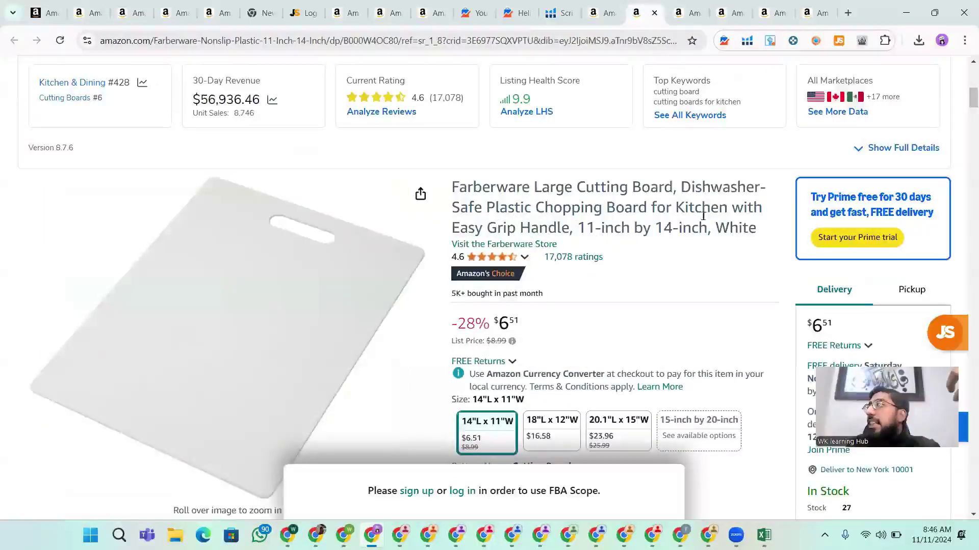
pyautogui.moveTo(452, 228); pyautogui.dragTo(566, 224)
pyautogui.click(526, 230)
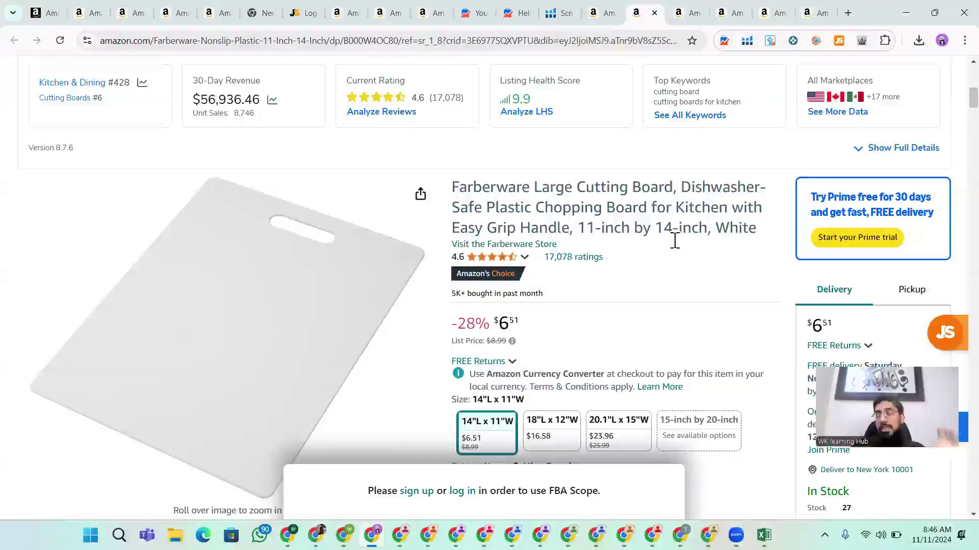
pyautogui.click(678, 13)
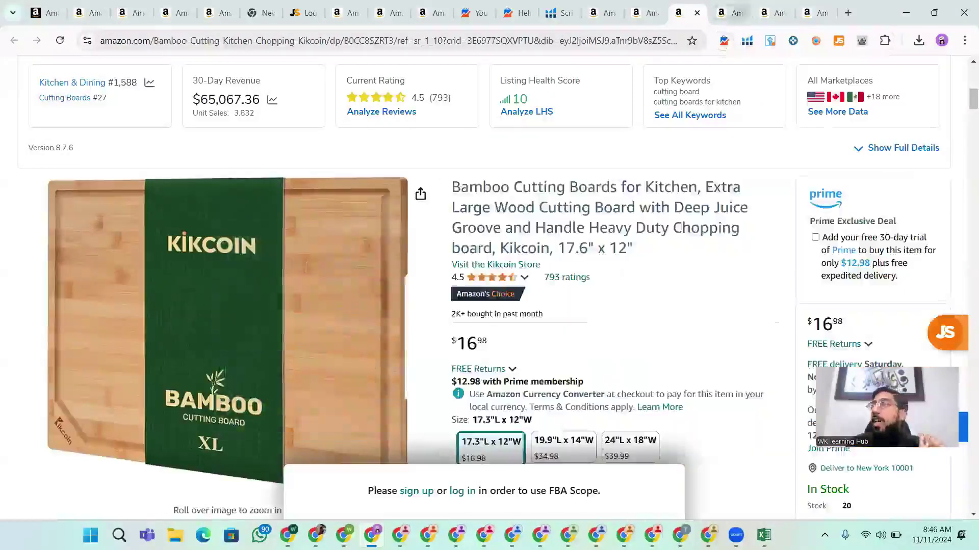
pyautogui.moveTo(371, 535)
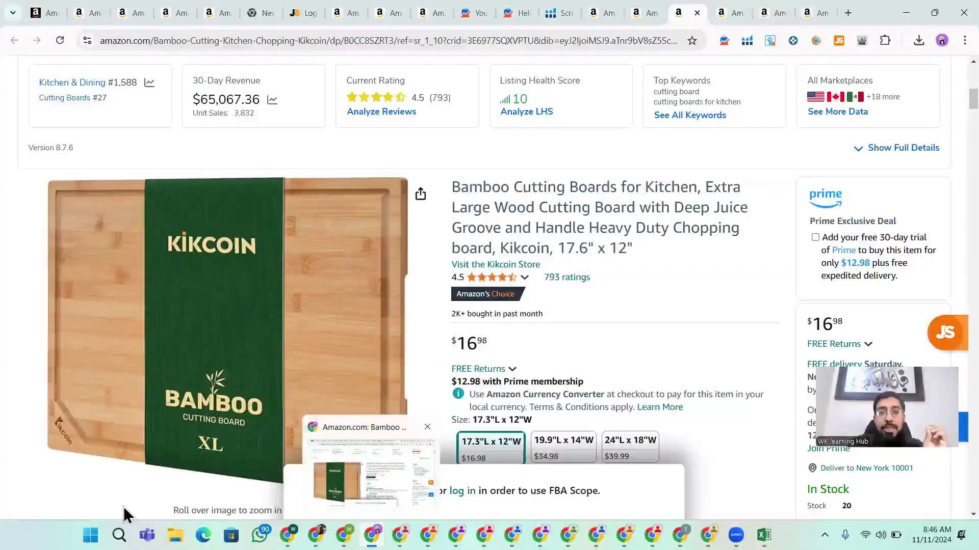
pyautogui.moveTo(70, 408)
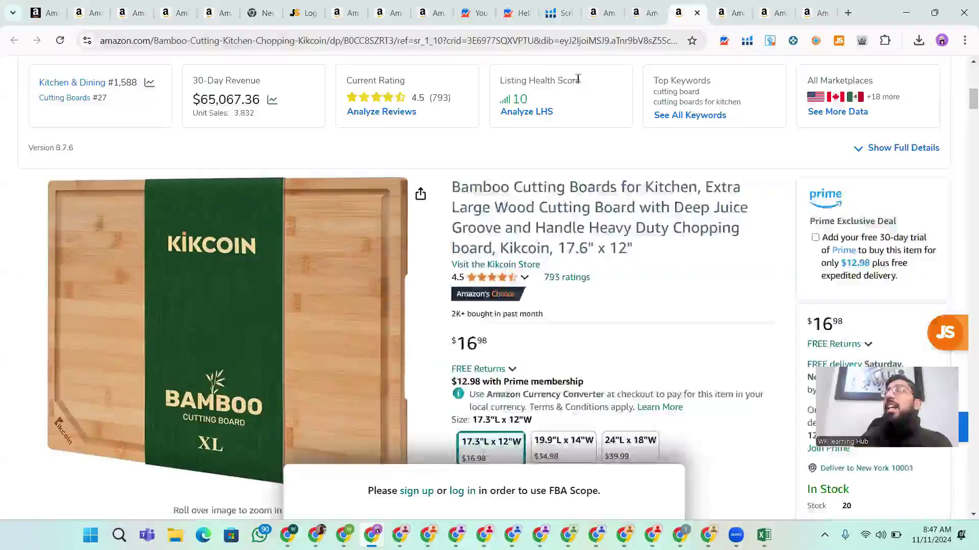
# Return to the Scribbles listing and extend the title with "wood cutting board with High Quality Handle,"
pyautogui.click(556, 11)
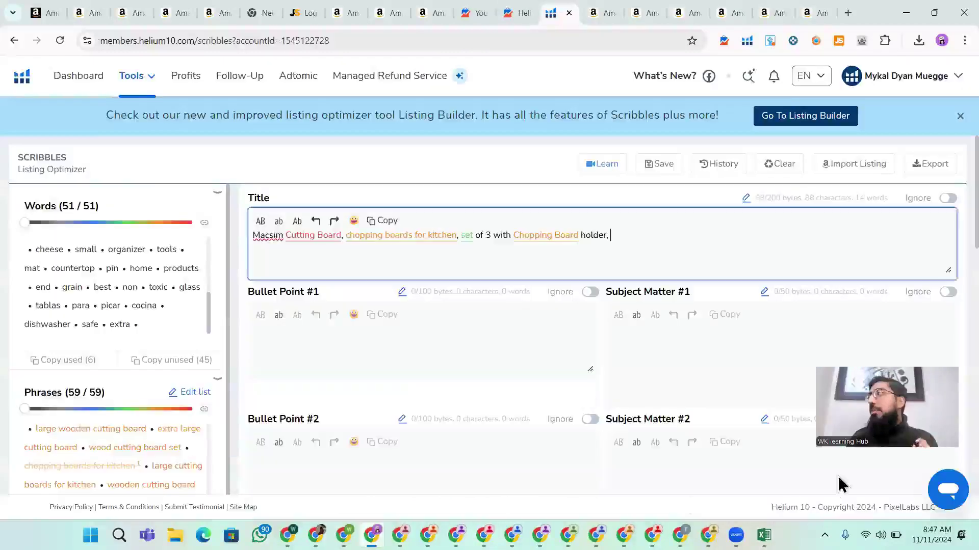
pyautogui.click(644, 254)
pyautogui.write('Woo')
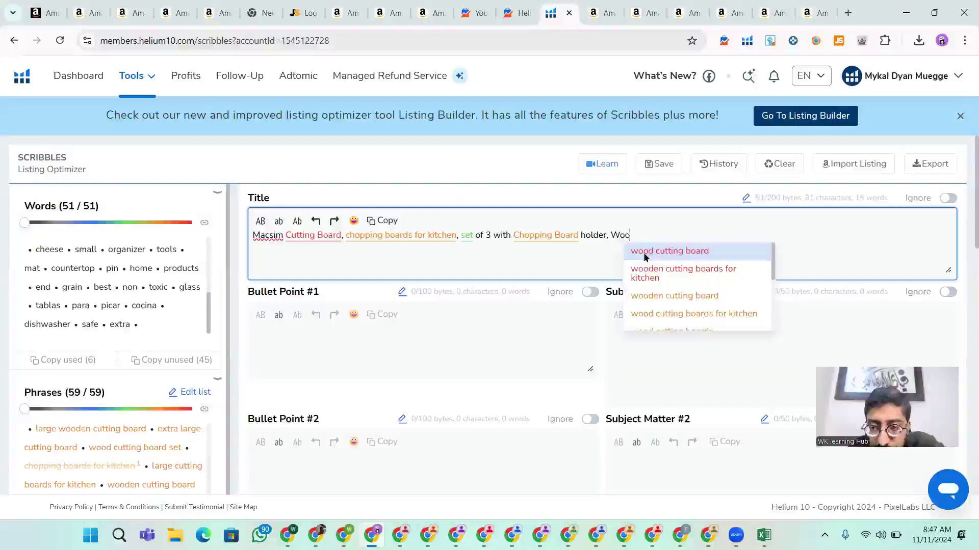
pyautogui.click(643, 252)
pyautogui.write('with ')
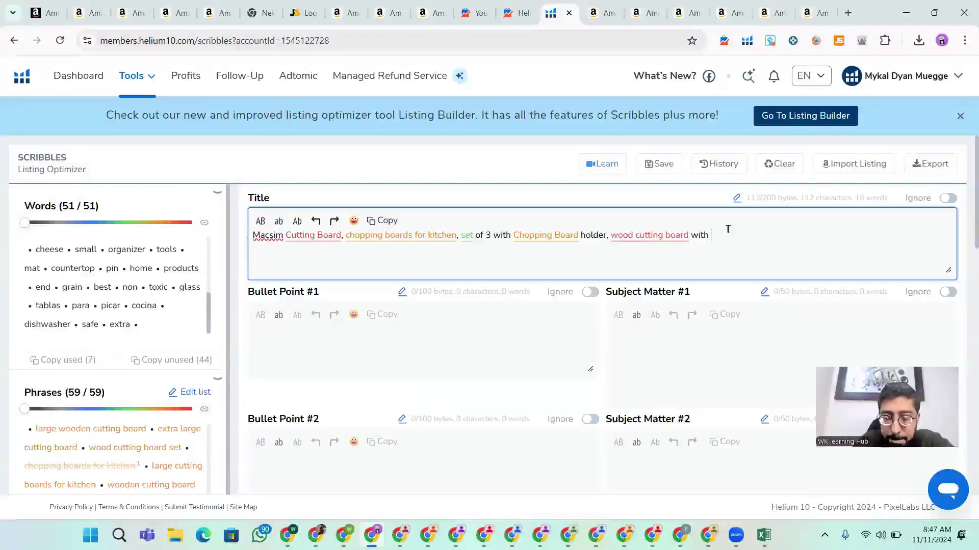
pyautogui.write('High Quality Handle,')
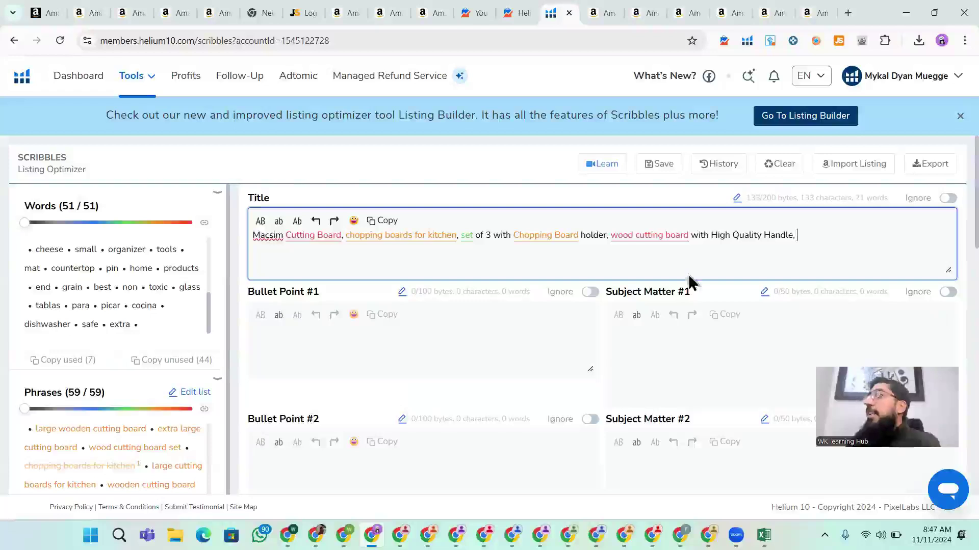
# Capitalize the first letters in the title so it reads "Set" of 3 and "Wood Cutting Board"
pyautogui.click(465, 235)
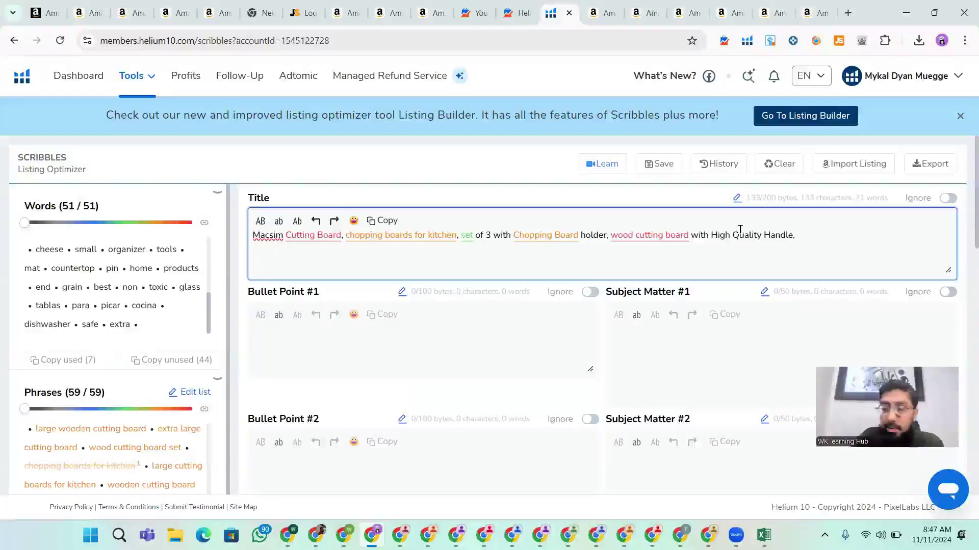
pyautogui.press('BackSpace')
pyautogui.write('S')
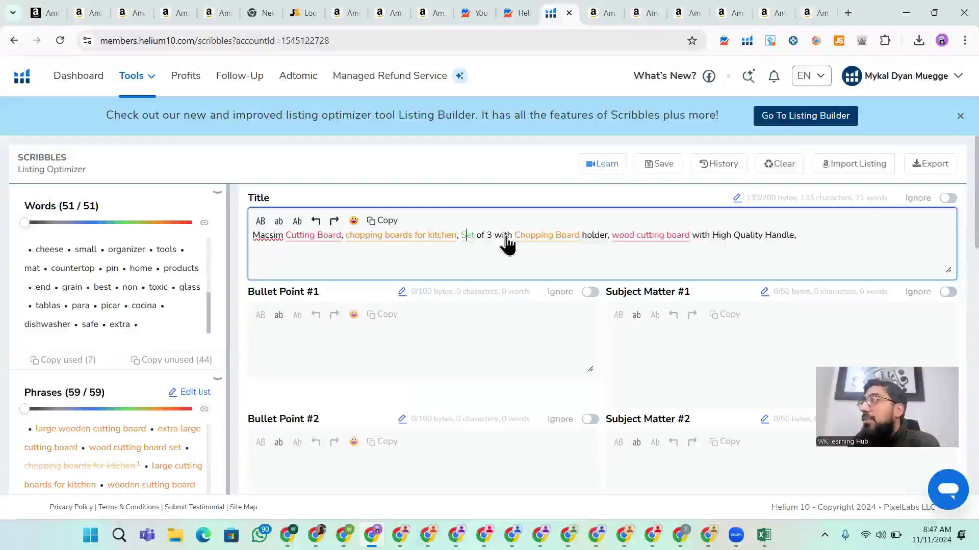
pyautogui.click(617, 238)
pyautogui.press('BackSpace')
pyautogui.write('W')
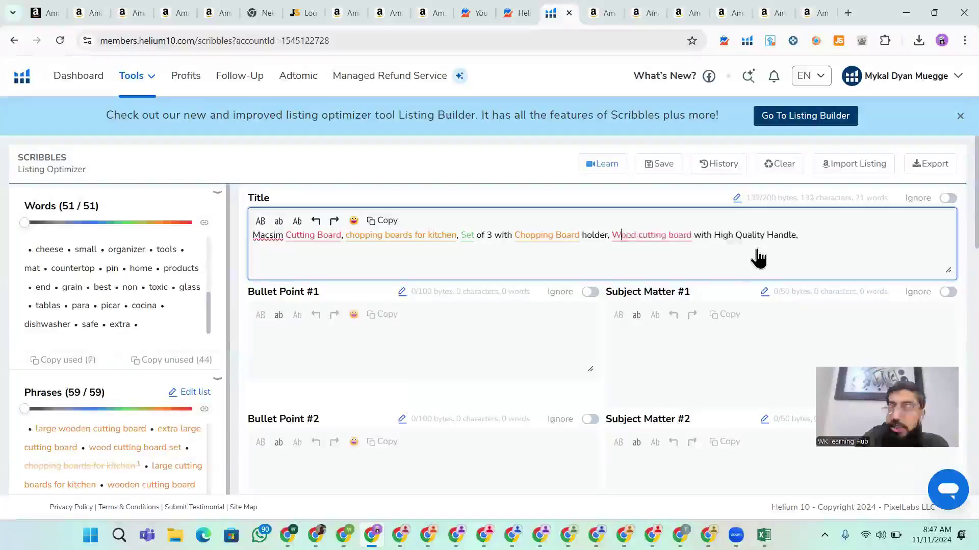
pyautogui.moveTo(745, 197); pyautogui.dragTo(764, 198)
pyautogui.click(641, 236)
pyautogui.press('BackSpace')
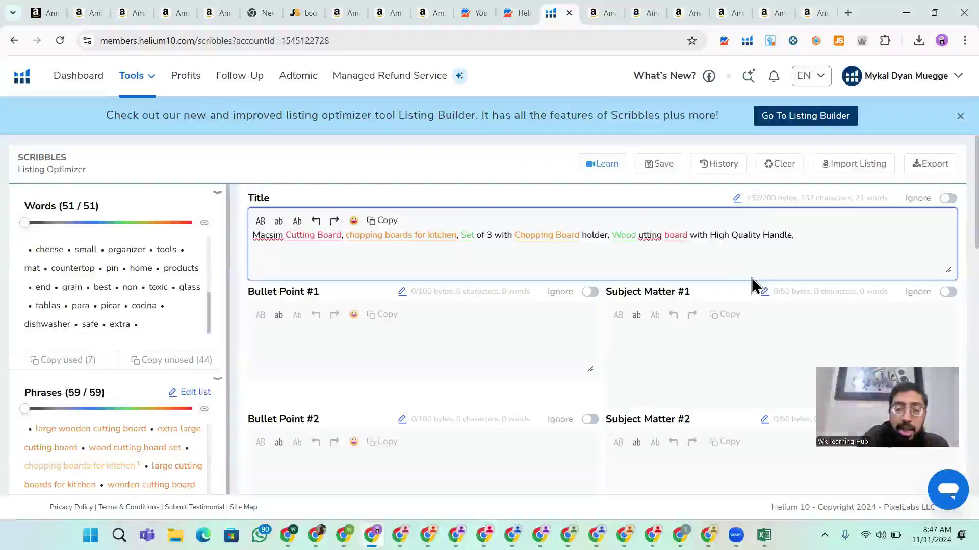
pyautogui.write('C')
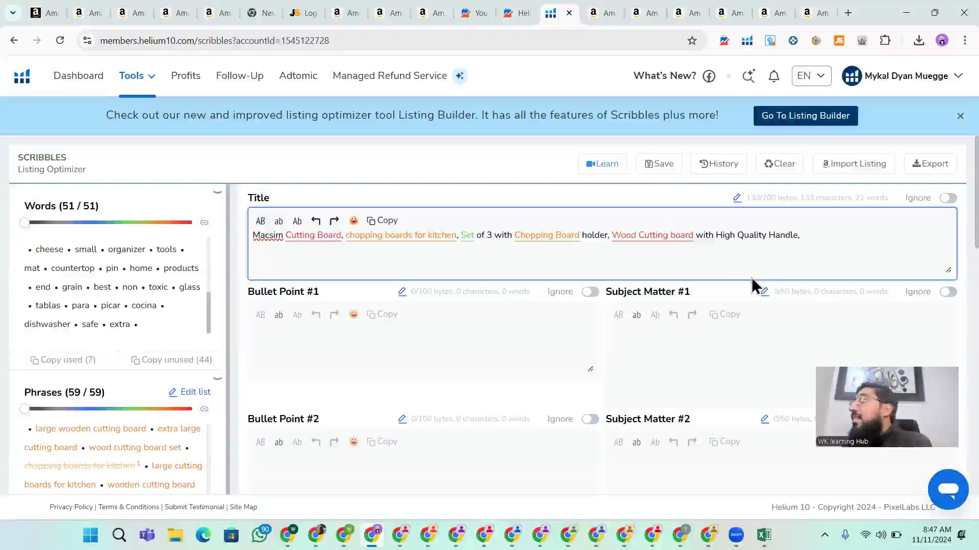
pyautogui.press('BackSpace')
pyautogui.write('B')
# Append "Dishwasher safe, best" to the end of the title, correcting the spelling of "Dishwasher"
pyautogui.click(830, 241)
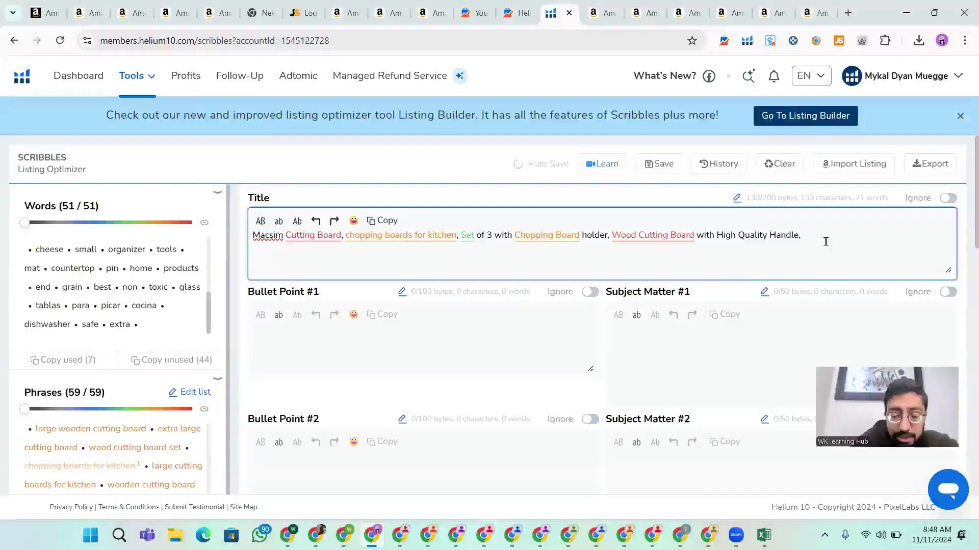
pyautogui.write('Dis')
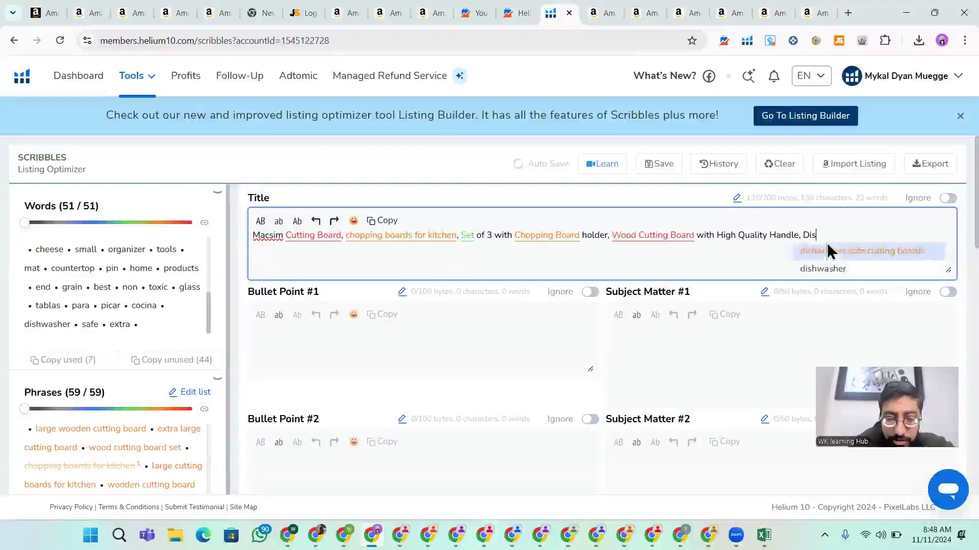
pyautogui.write('washer')
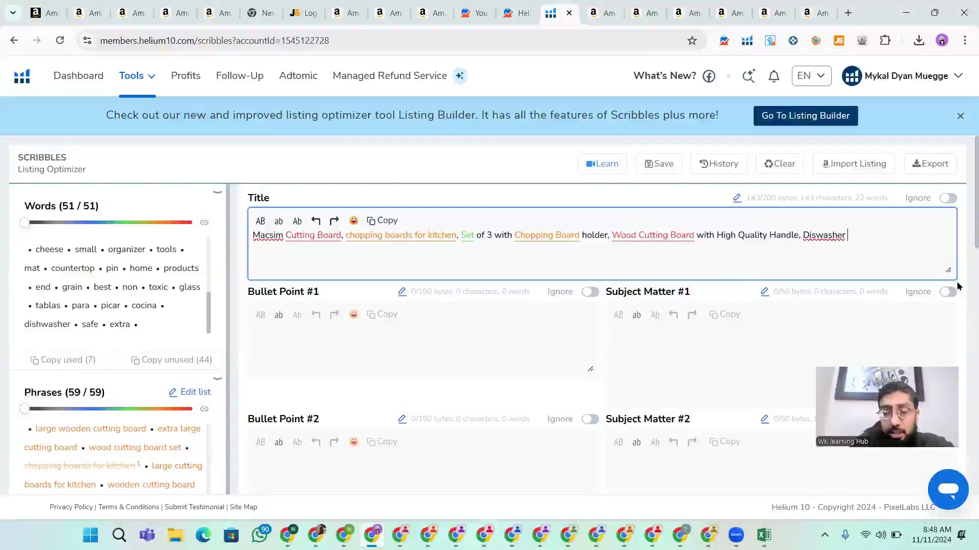
pyautogui.rightClick(836, 238)
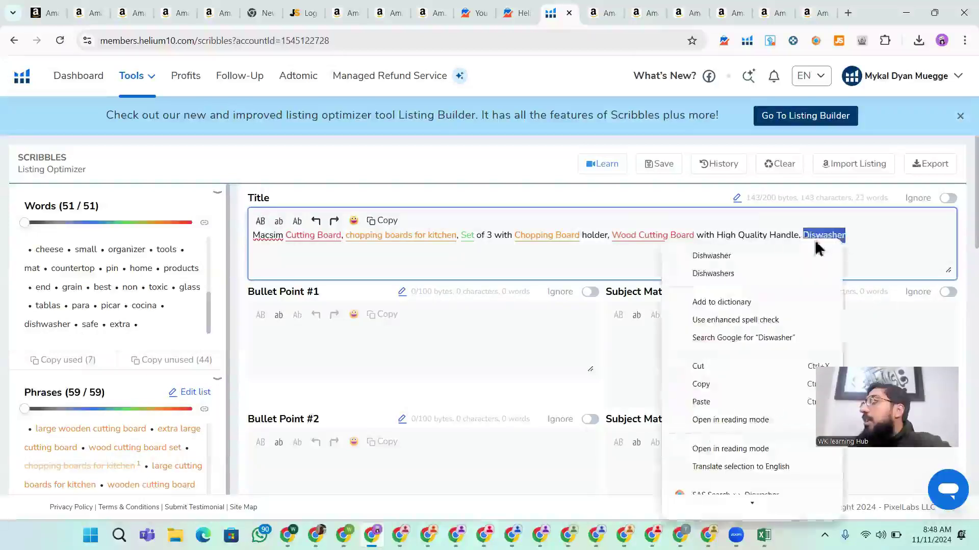
pyautogui.click(778, 258)
pyautogui.write('safe')
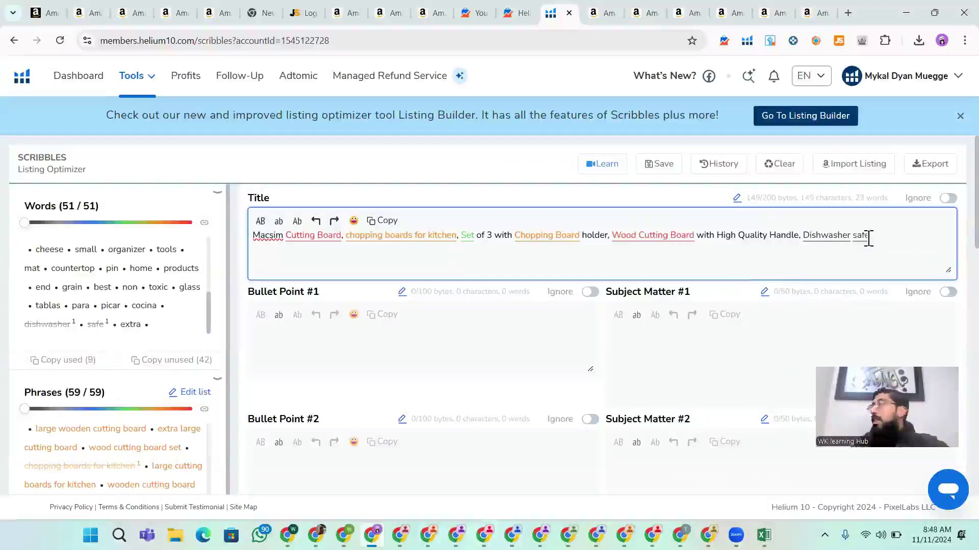
pyautogui.press('BackSpace')
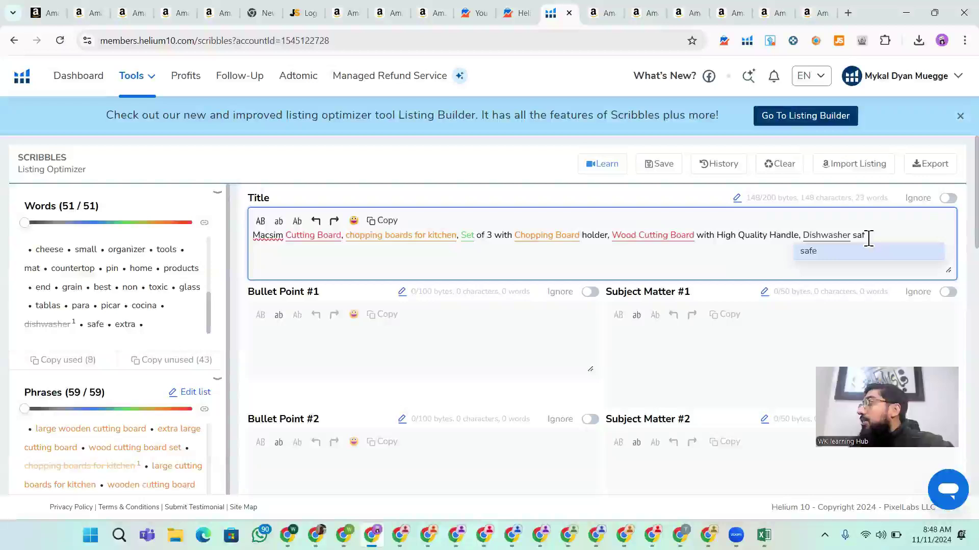
pyautogui.click(856, 255)
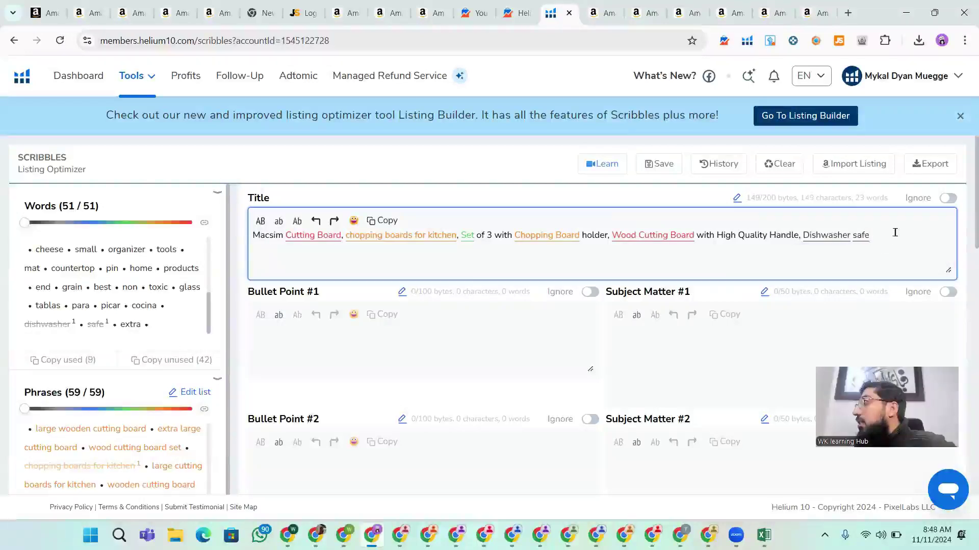
pyautogui.press('BackSpace')
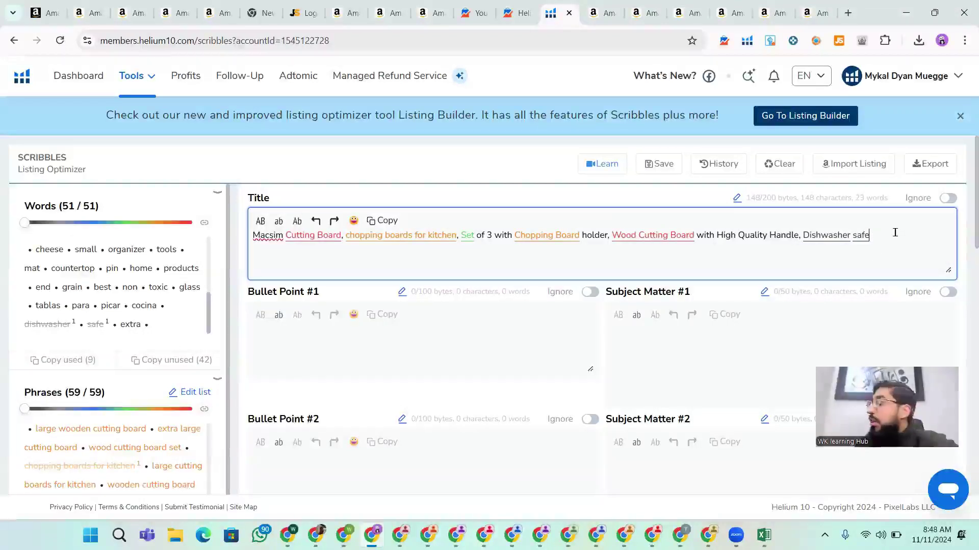
pyautogui.write(',')
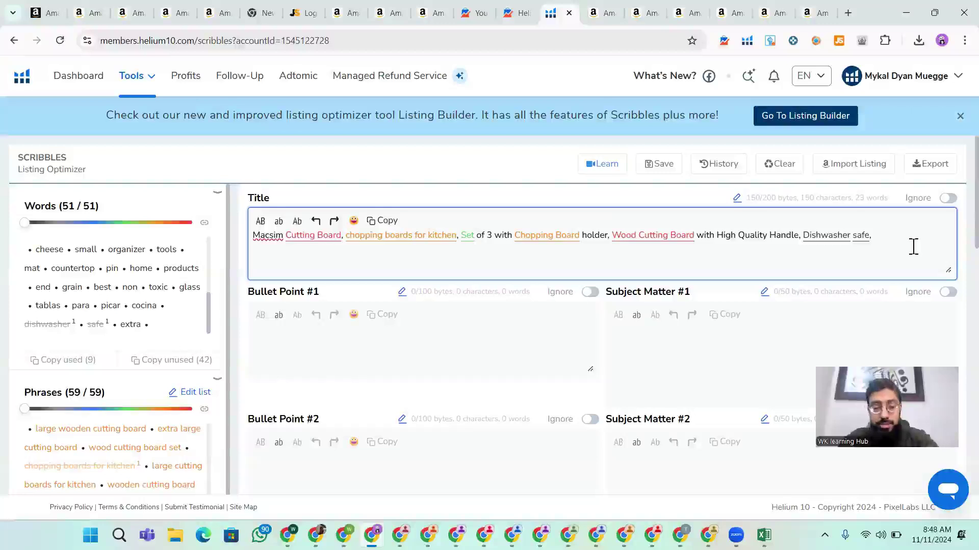
pyautogui.write('est')
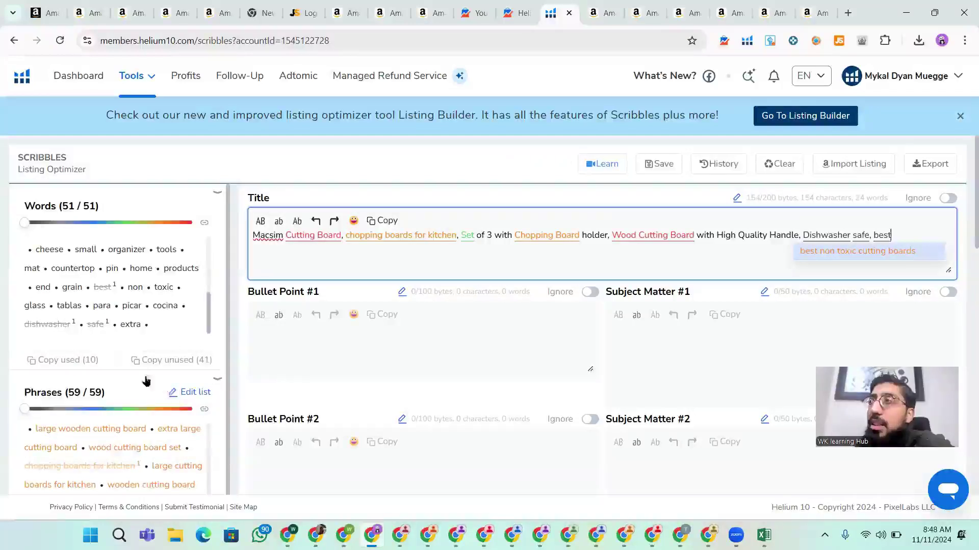
# Examine the unused words and phrases, including the dishwasher safe phrase, for a keyword to follow "best" in the title
pyautogui.scroll(-1, 117, 377)
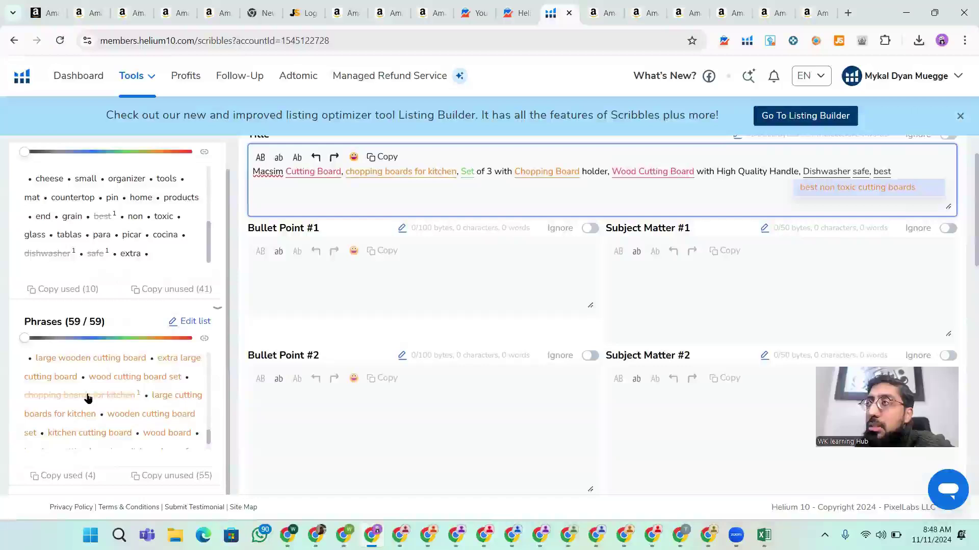
pyautogui.click(94, 356)
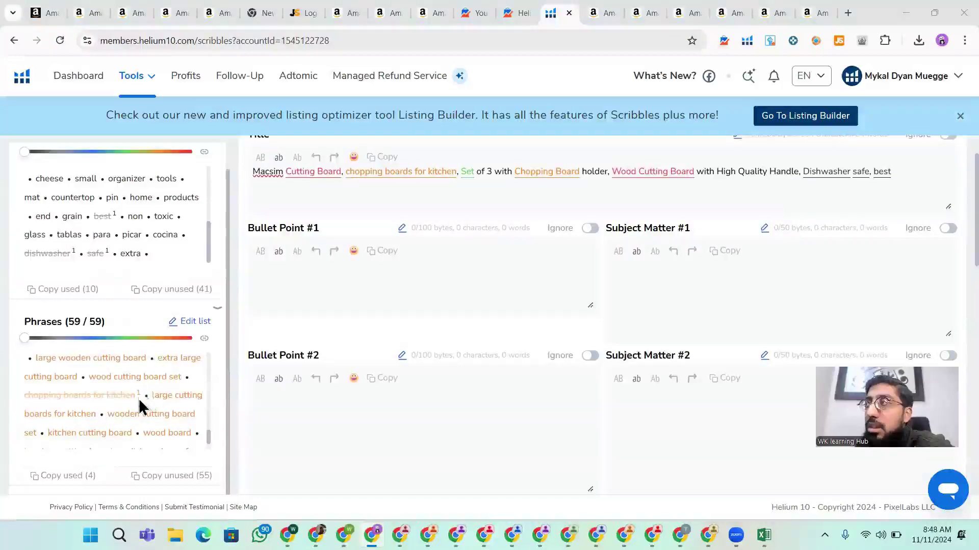
pyautogui.scroll(-1, 140, 408)
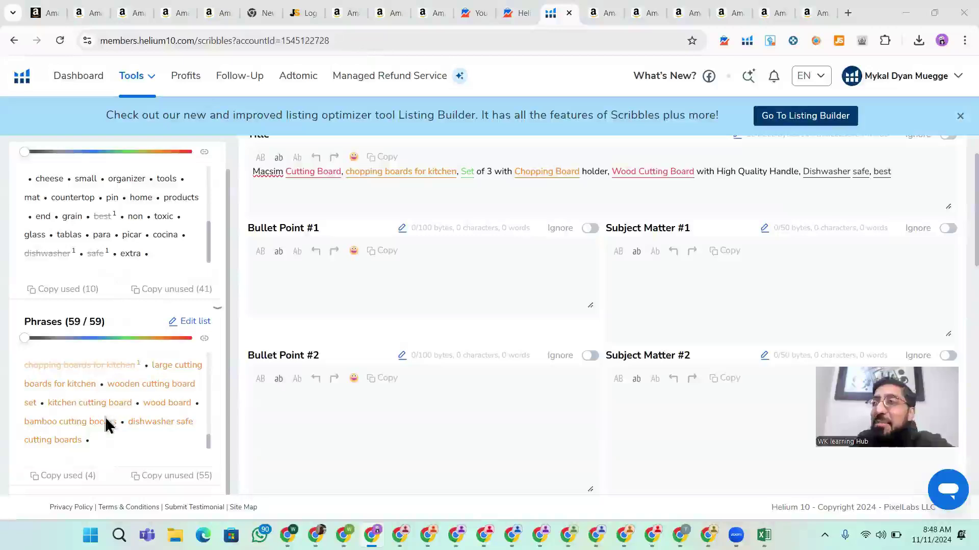
pyautogui.scroll(-1, 153, 446)
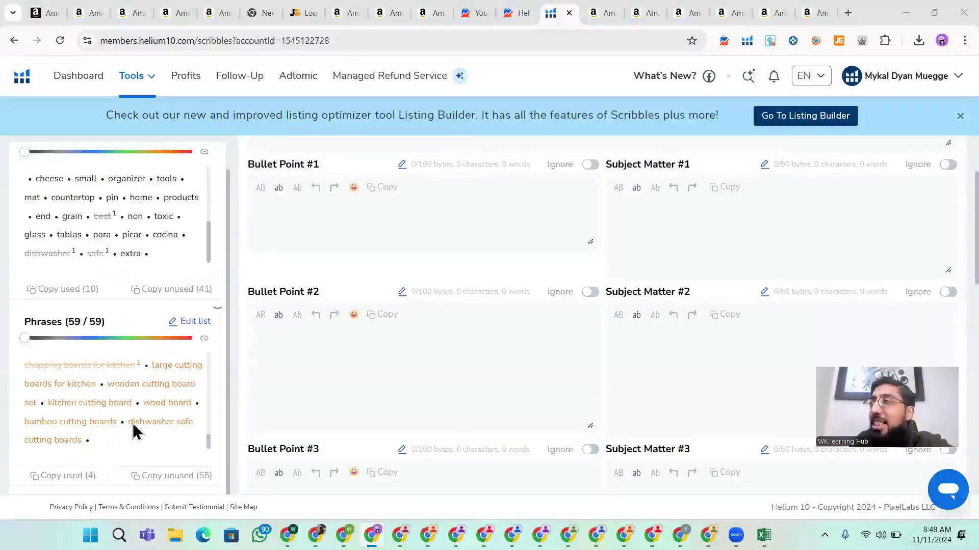
pyautogui.scroll(2, 754, 310)
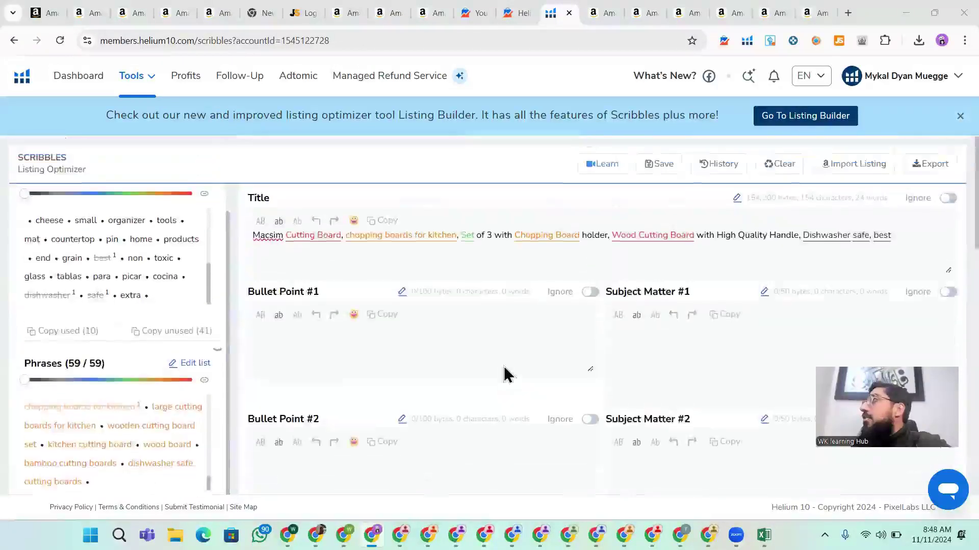
pyautogui.click(821, 235)
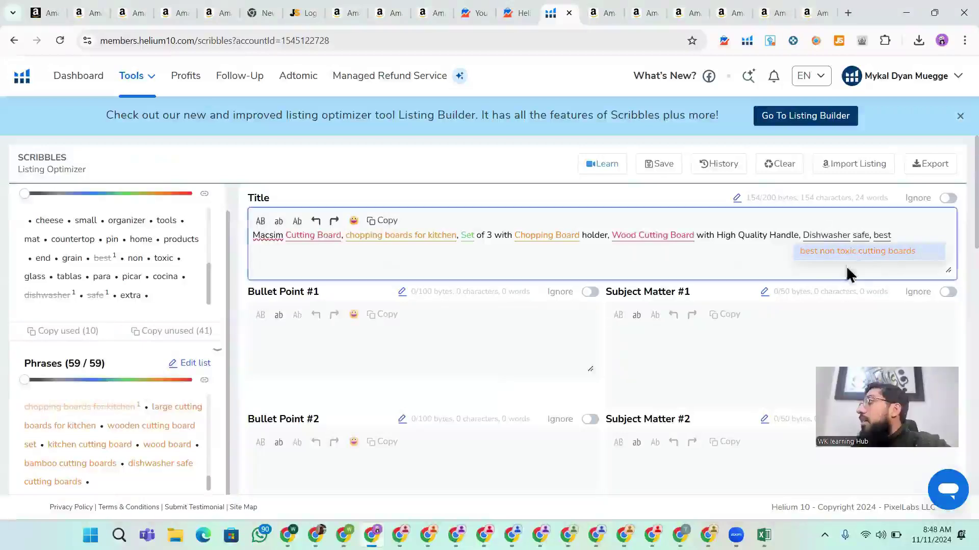
pyautogui.scroll(-1, 557, 362)
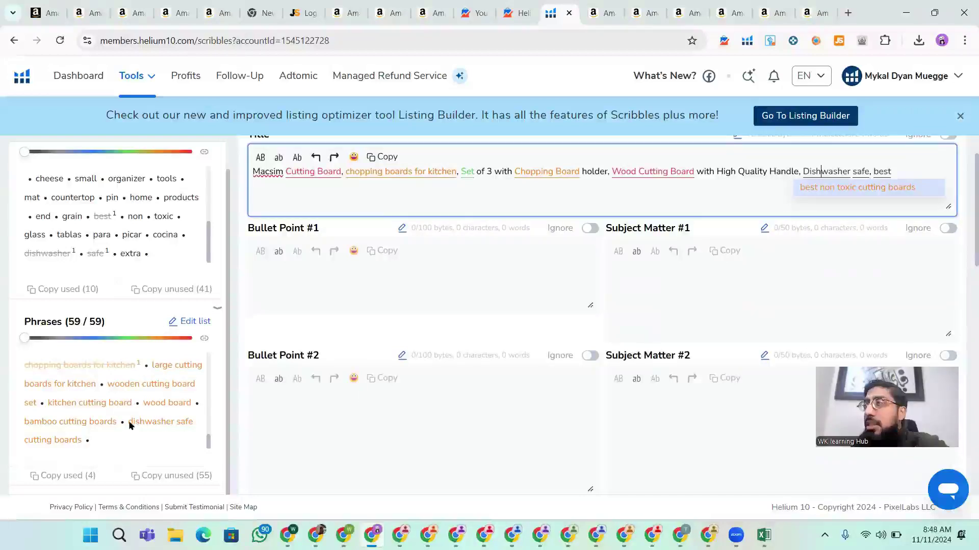
pyautogui.click(182, 432)
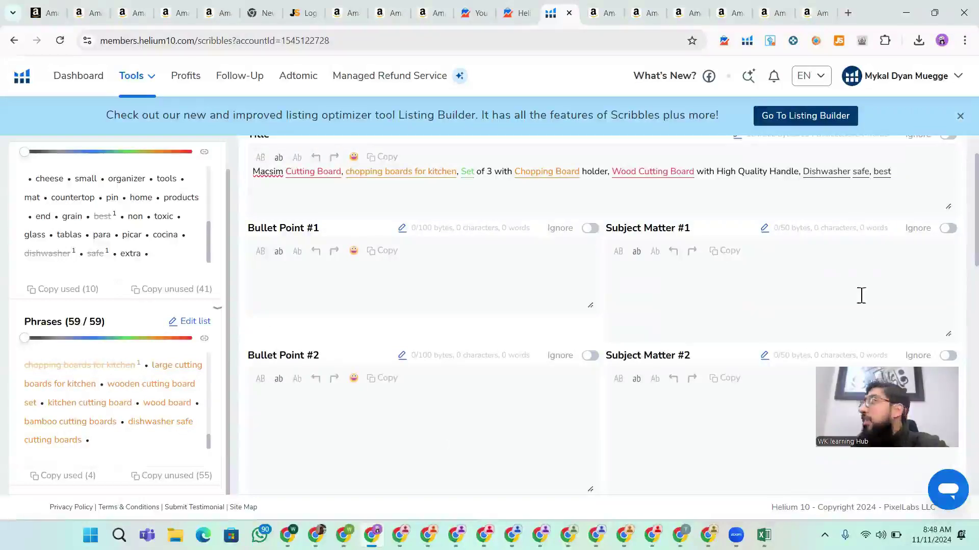
pyautogui.click(868, 170)
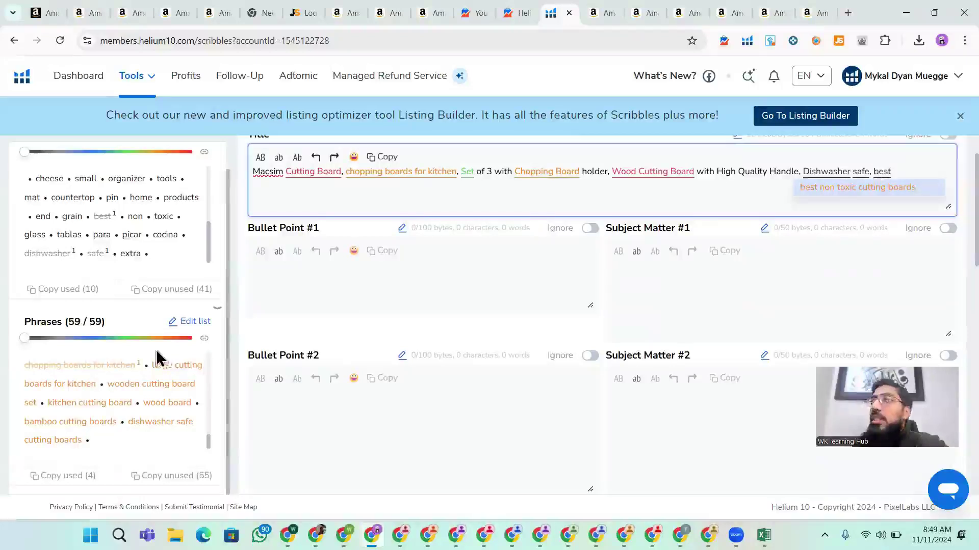
pyautogui.scroll(1, 157, 357)
pyautogui.scroll(3, 105, 273)
pyautogui.scroll(3, 102, 415)
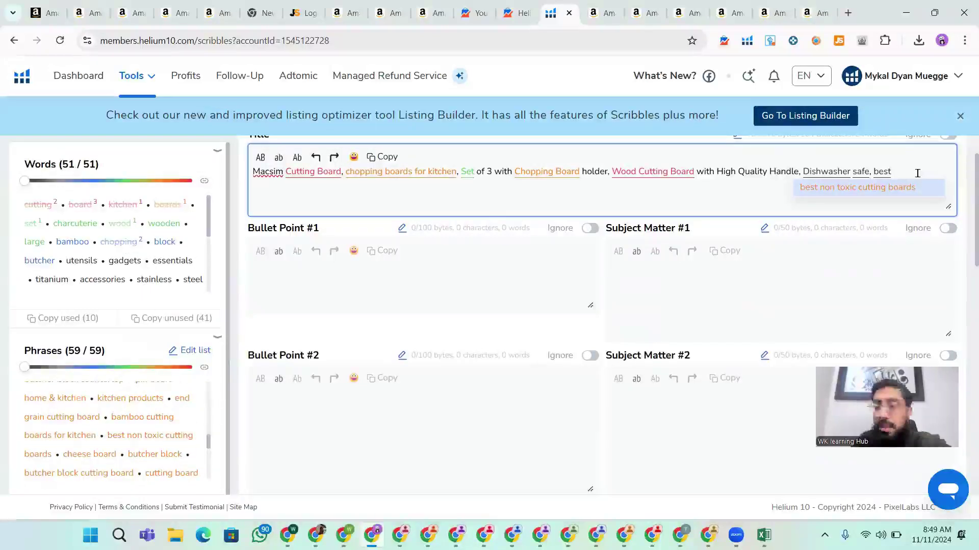
# Complete the title's closing phrase with "for home & kitchen,", using the suggested keyword phrase
pyautogui.write('for ')
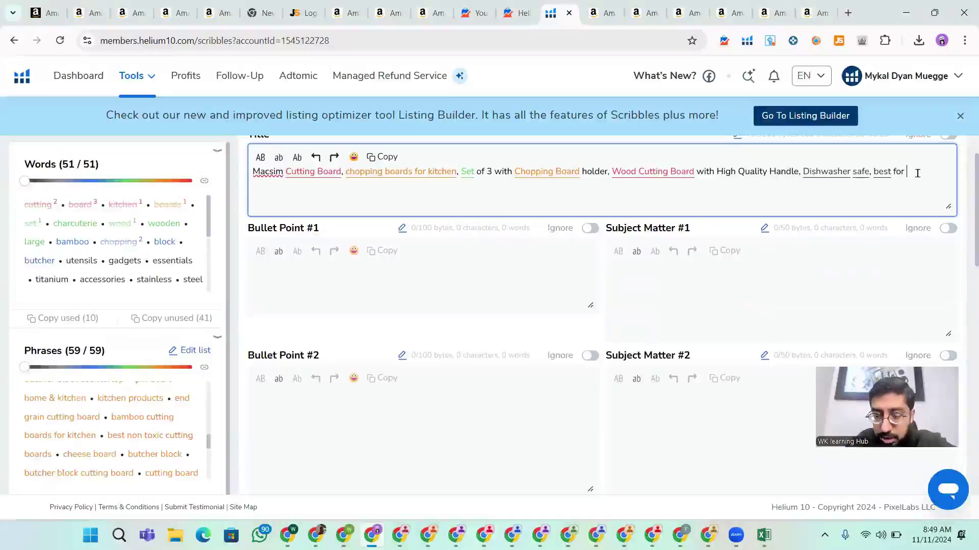
pyautogui.write('Home')
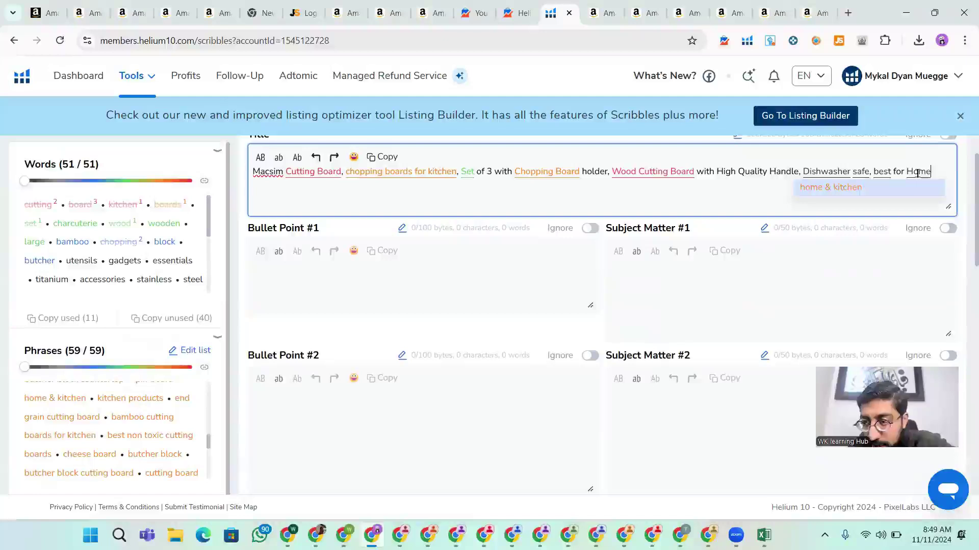
pyautogui.click(901, 190)
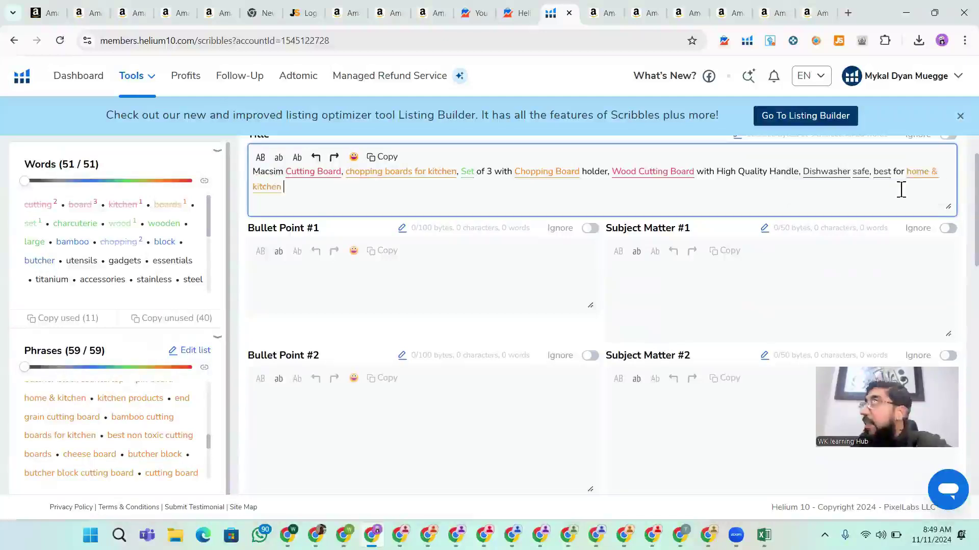
pyautogui.scroll(2, 902, 190)
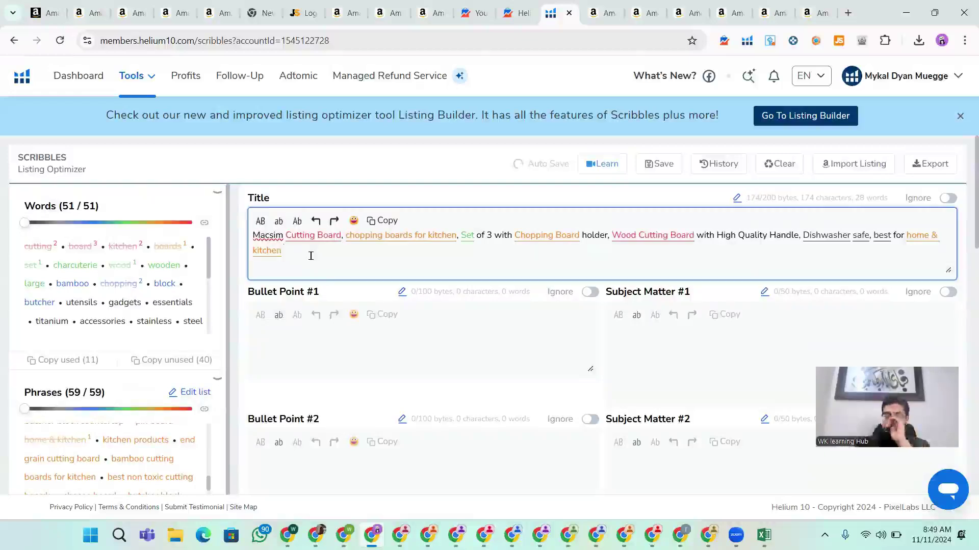
pyautogui.write(',')
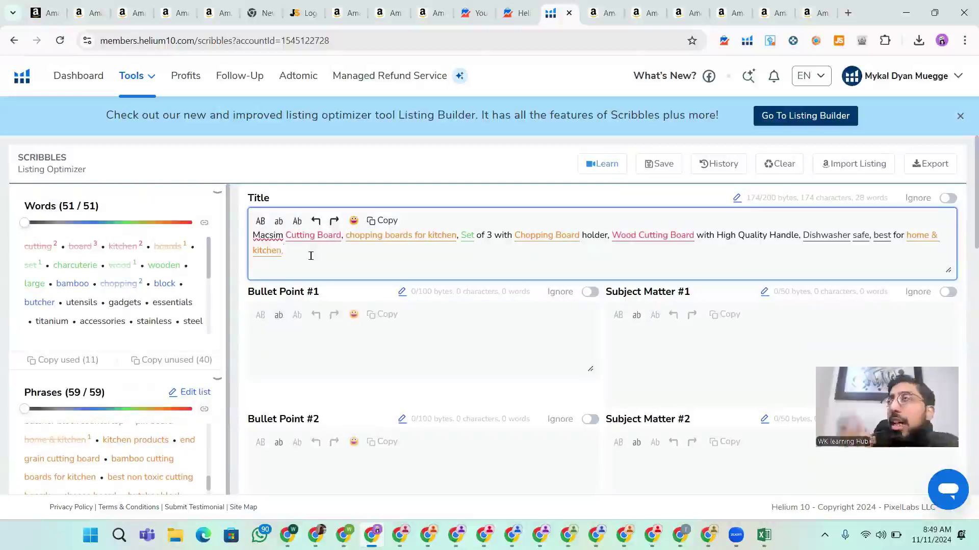
pyautogui.scroll(-5, 132, 388)
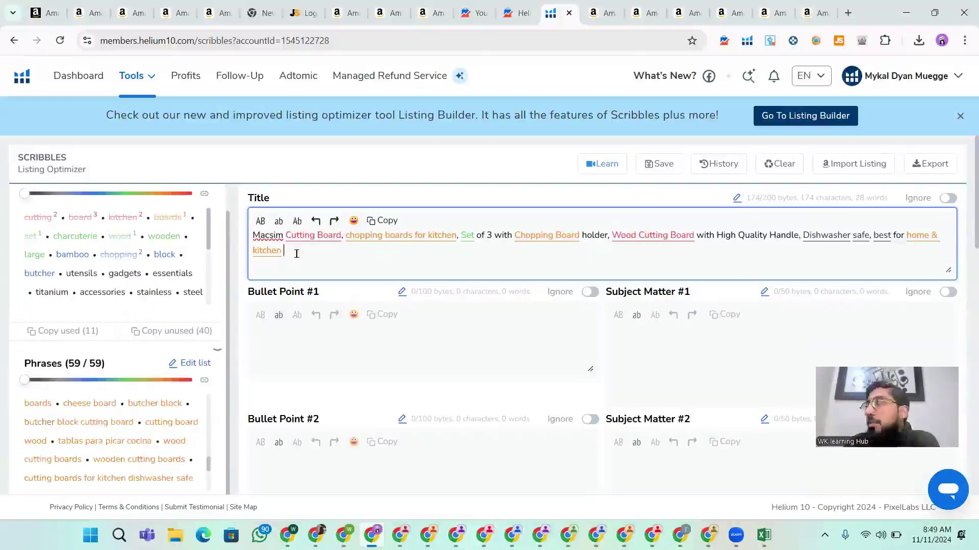
# Finish the title with a comma after "kitchen" and copy the whole title text
pyautogui.write(',')
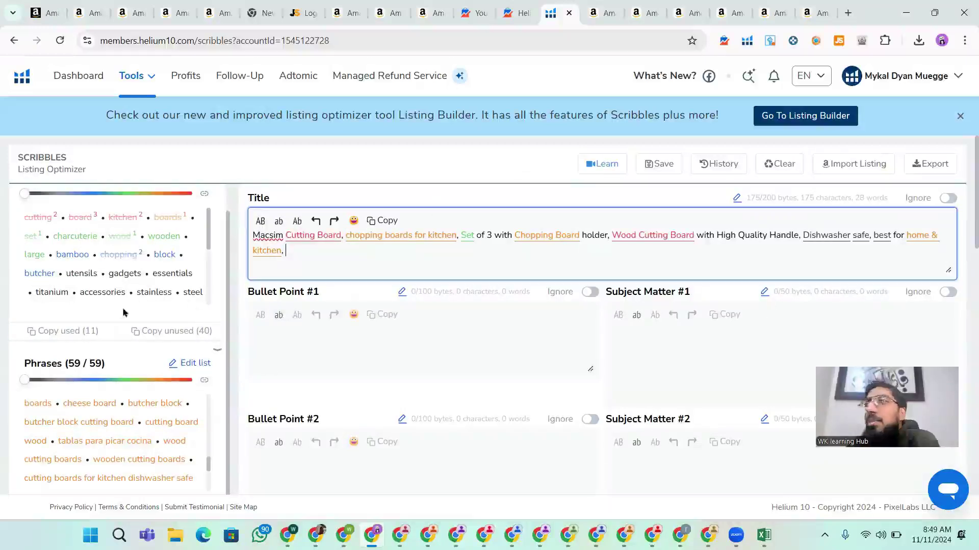
pyautogui.scroll(-4, 199, 375)
pyautogui.scroll(-5, 199, 375)
pyautogui.scroll(7, 430, 247)
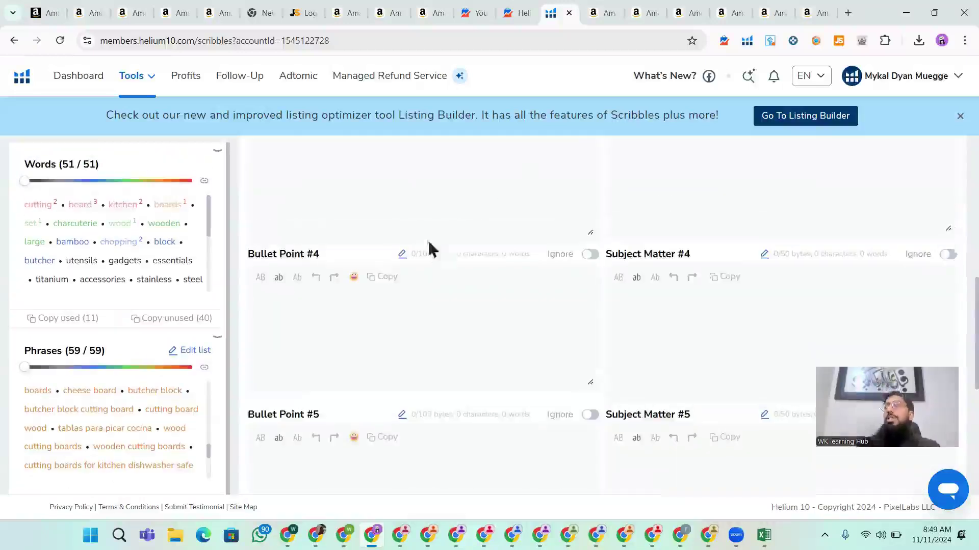
pyautogui.scroll(3, 310, 200)
pyautogui.moveTo(297, 249); pyautogui.dragTo(253, 236)
pyautogui.hotkey('ctrl', 'c')
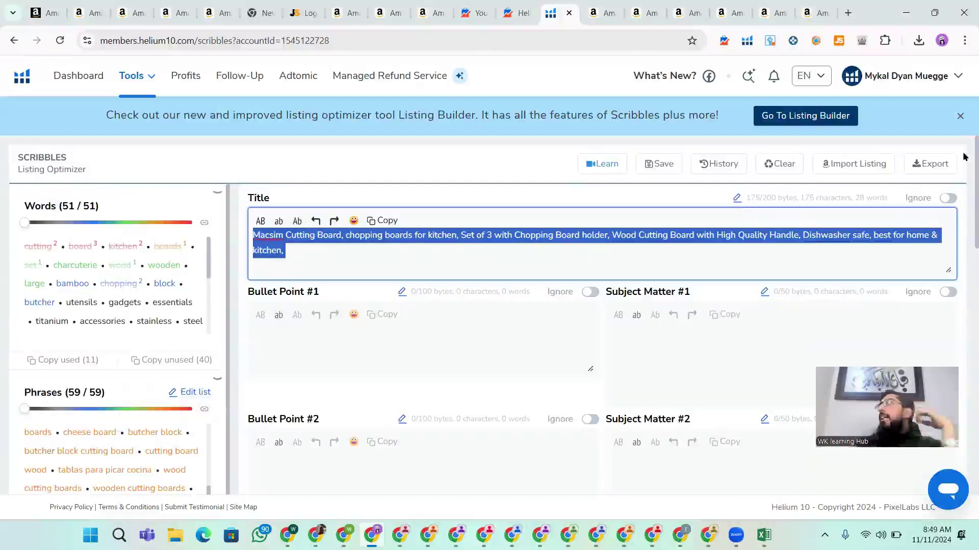
# Switch to Word 2016, dismiss the activation wizard and create a blank document
pyautogui.click(901, 12)
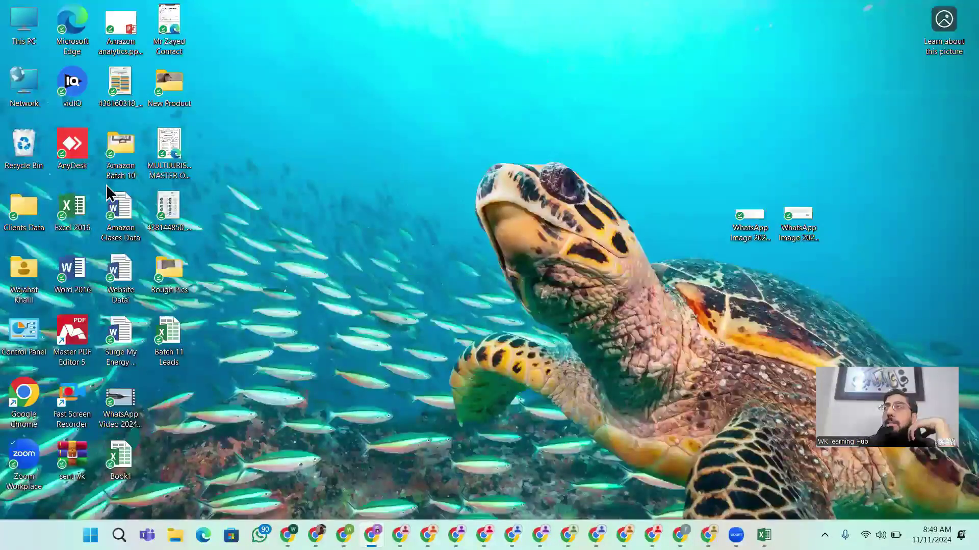
pyautogui.doubleClick(72, 270)
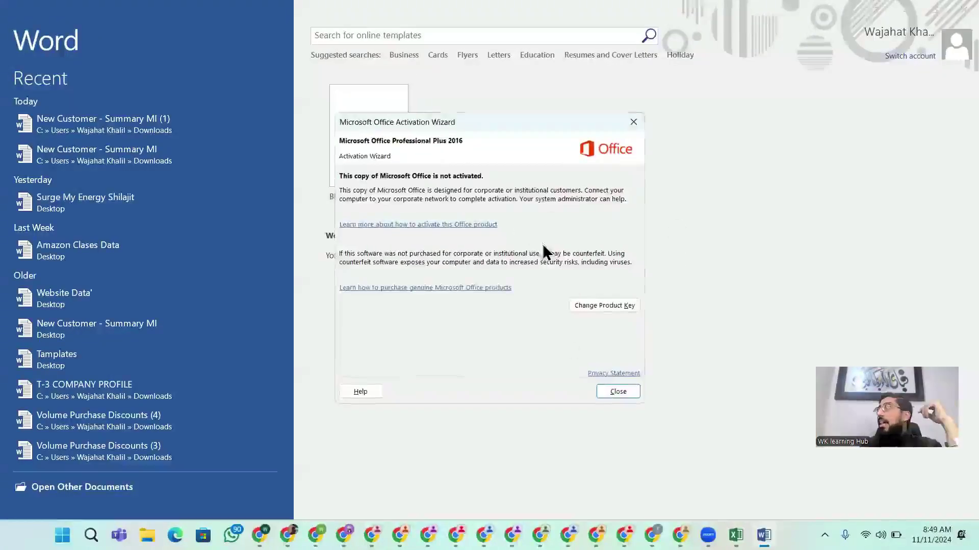
pyautogui.click(607, 393)
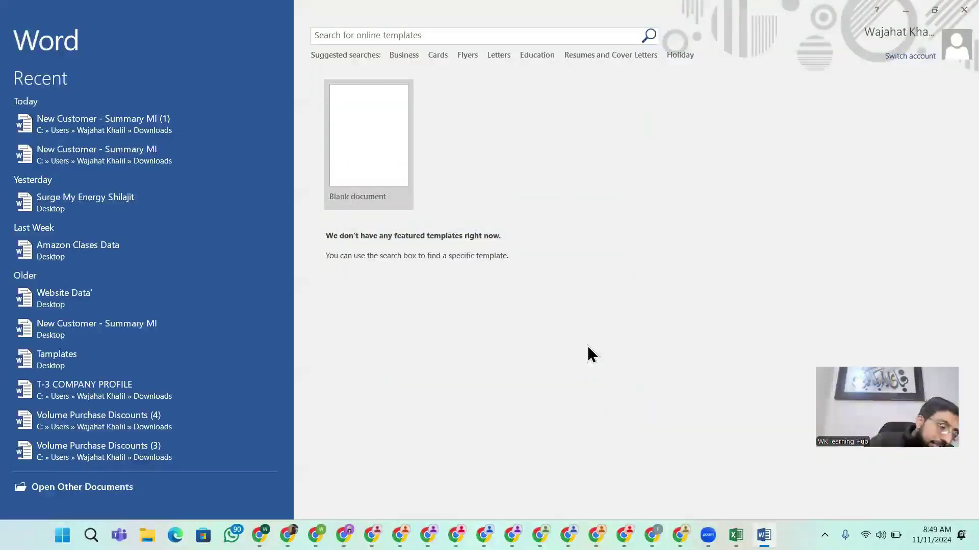
pyautogui.click(363, 135)
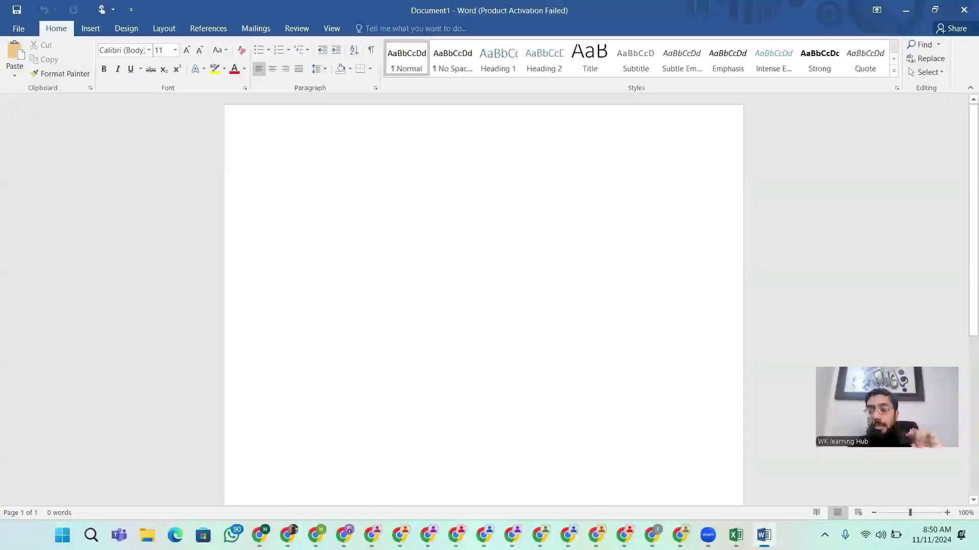
# Enter the heading "Title" on the first line and set its font size to 18
pyautogui.write('Tiltle')
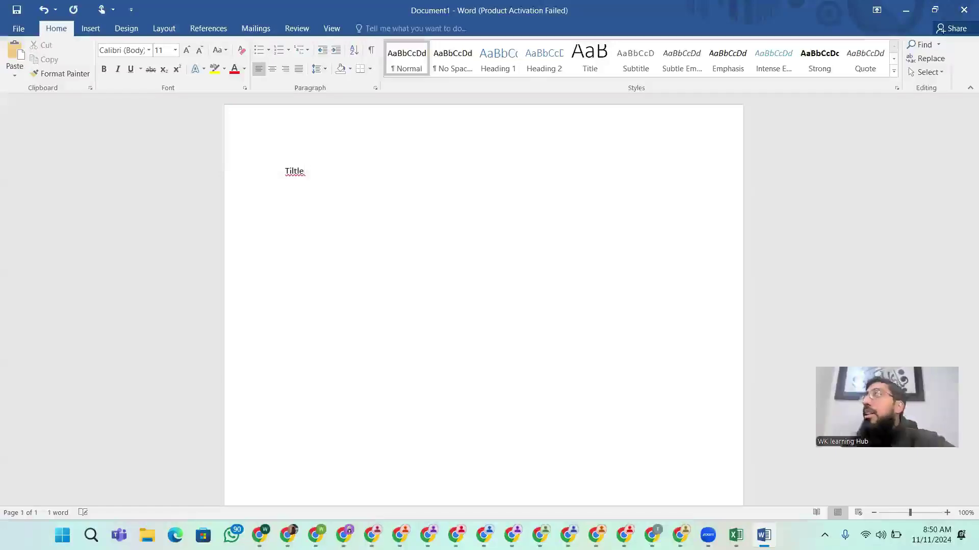
pyautogui.press('BackSpace')
pyautogui.press('BackSpace')
pyautogui.press('BackSpace')
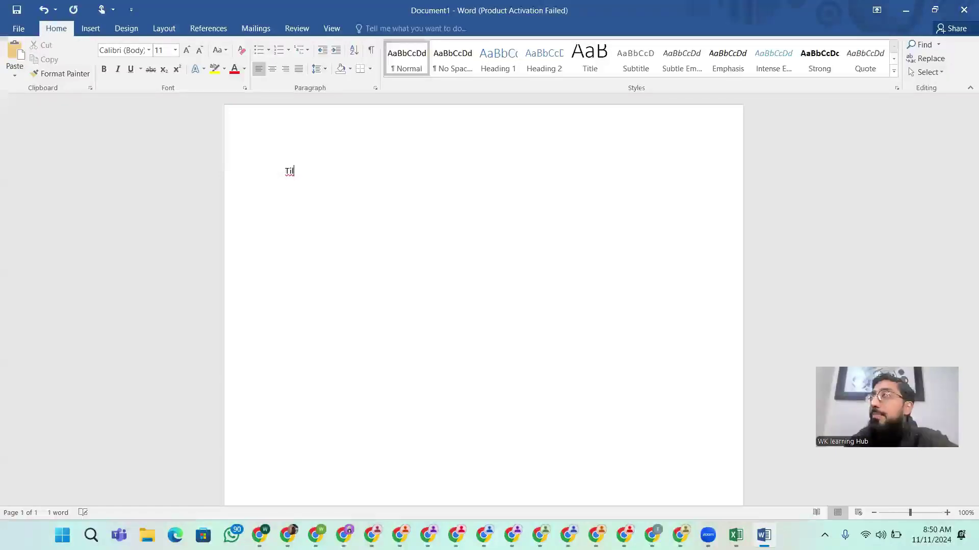
pyautogui.write('e')
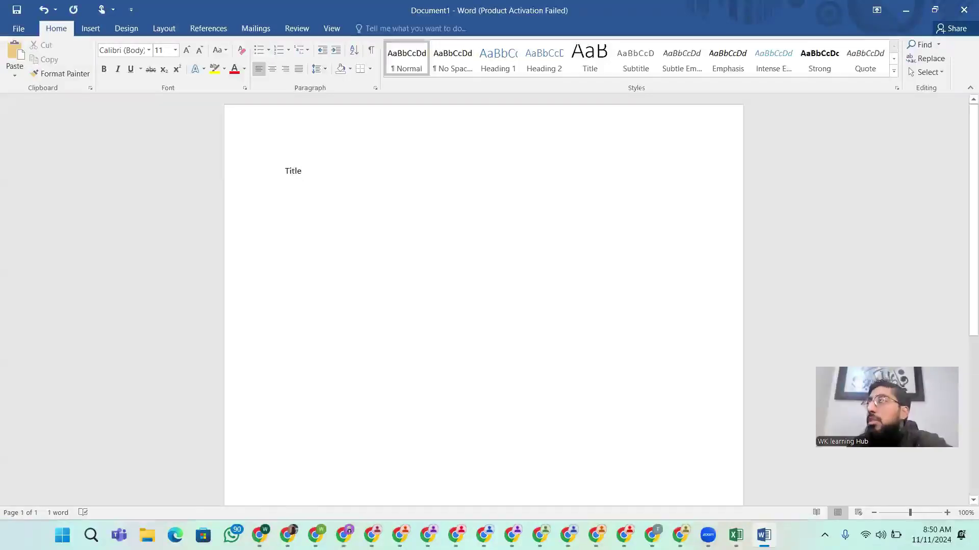
pyautogui.click(277, 178)
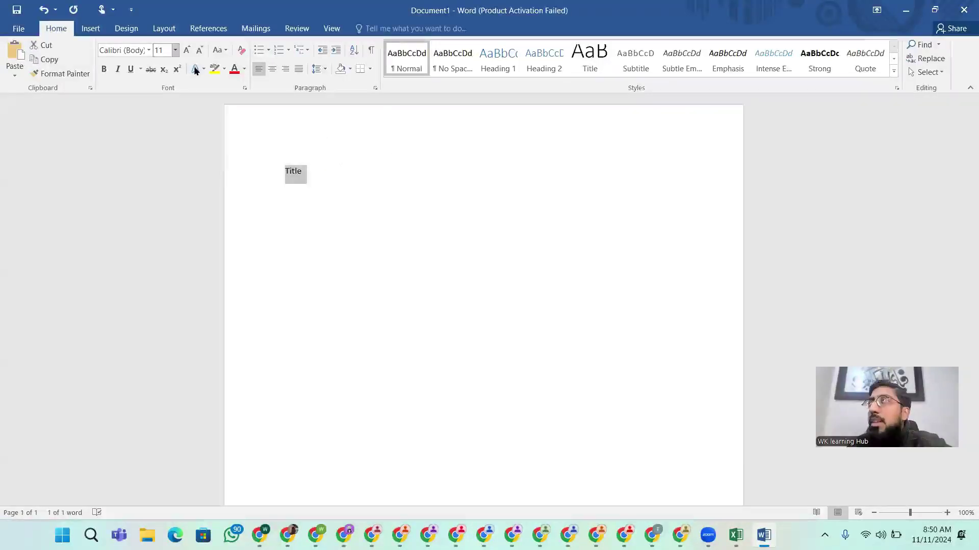
pyautogui.click(174, 50)
pyautogui.click(160, 150)
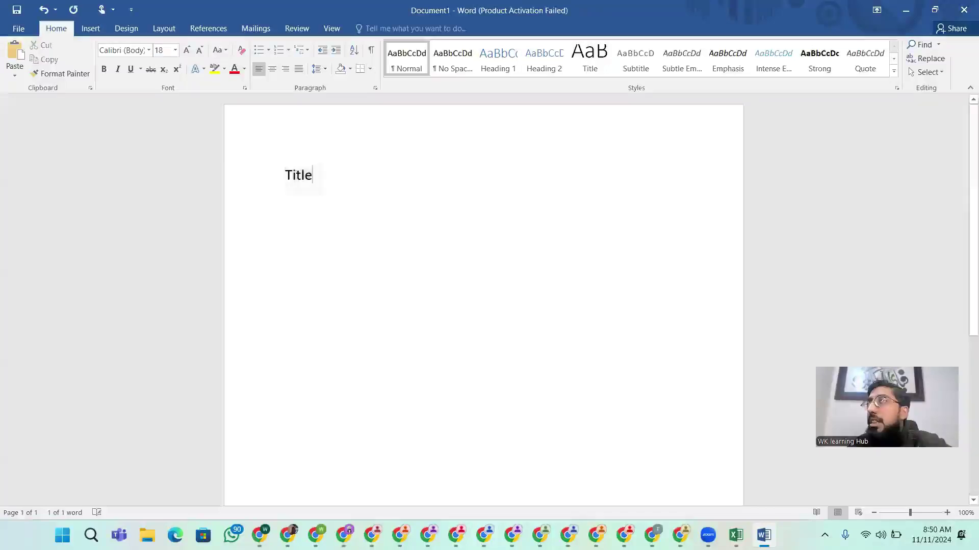
# Paste the copied product title on the line below the "Title" heading and remove its trailing comma
pyautogui.press('Return')
pyautogui.write('v')
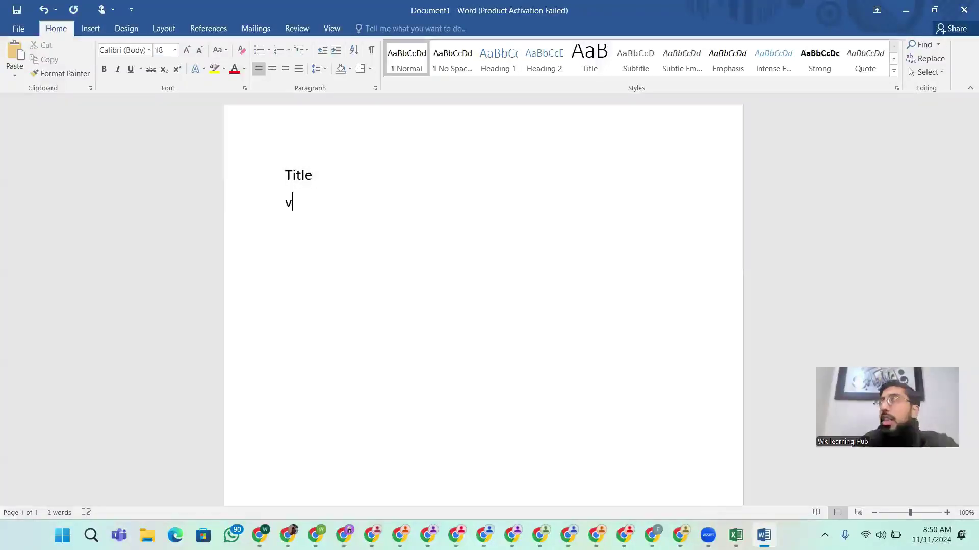
pyautogui.press('BackSpace')
pyautogui.hotkey('ctrl', 'v')
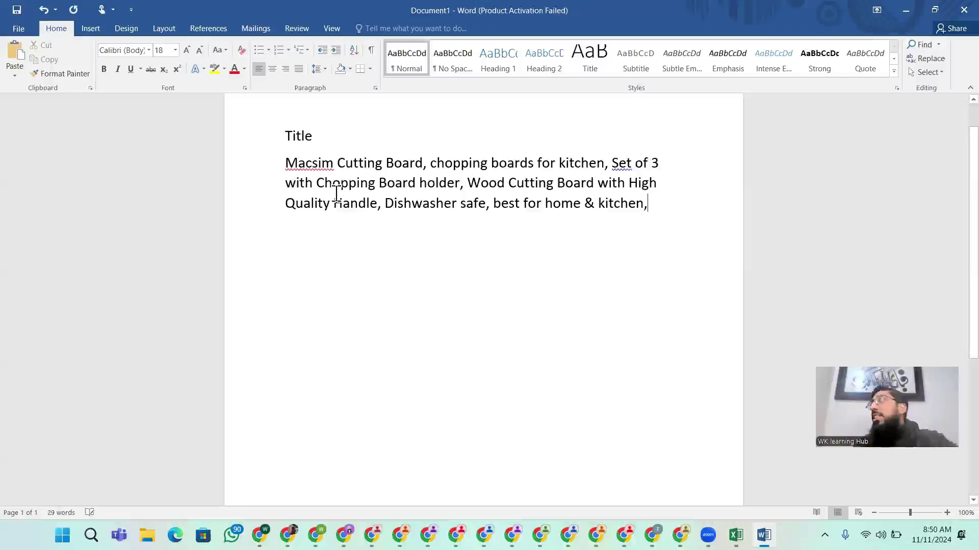
pyautogui.press('BackSpace')
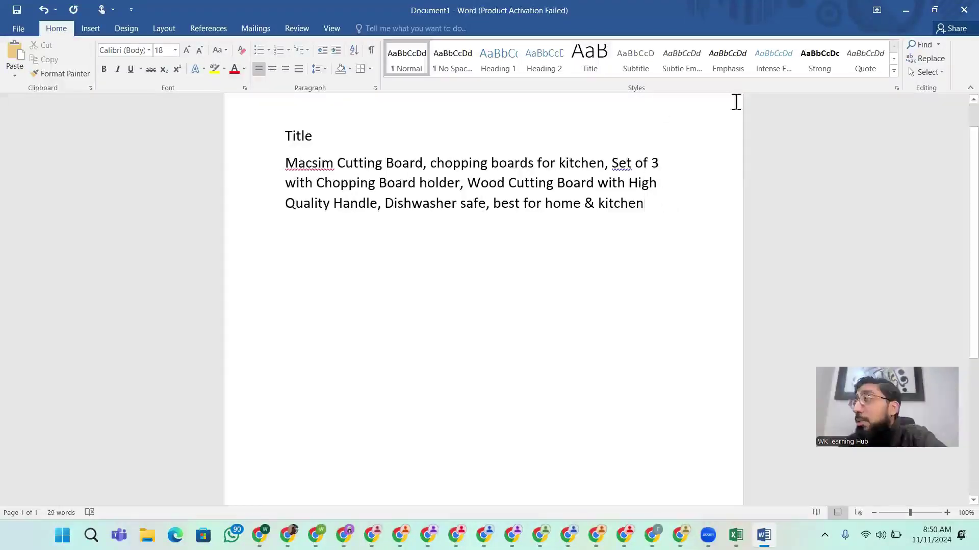
# Capitalize "Best" in the title's closing phrase so it reads "Best for home & kitchen"
pyautogui.click(502, 205)
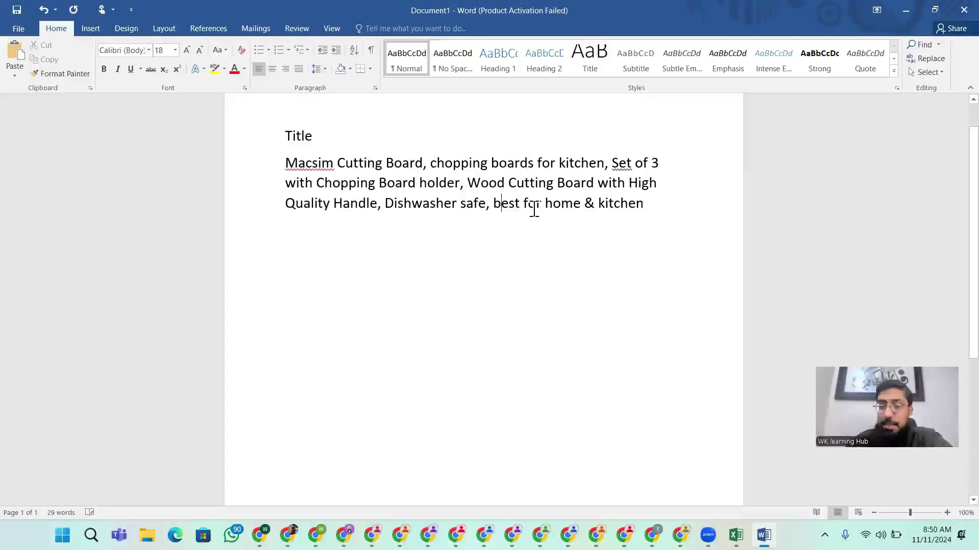
pyautogui.press('BackSpace')
pyautogui.write('B')
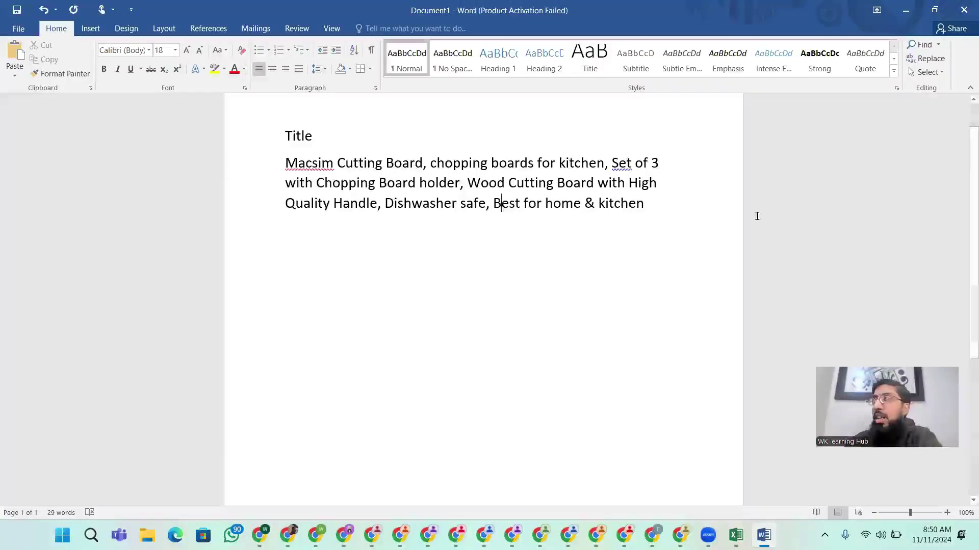
pyautogui.click(681, 208)
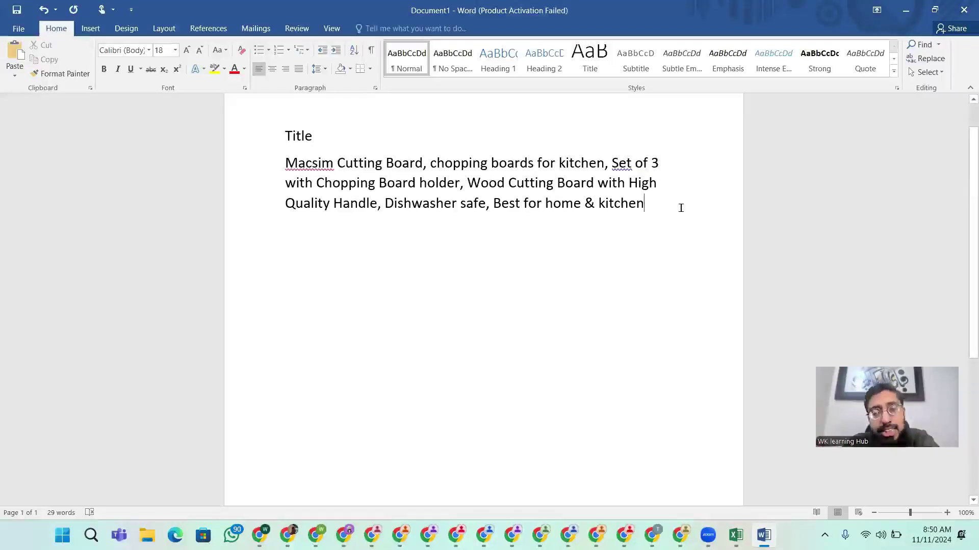
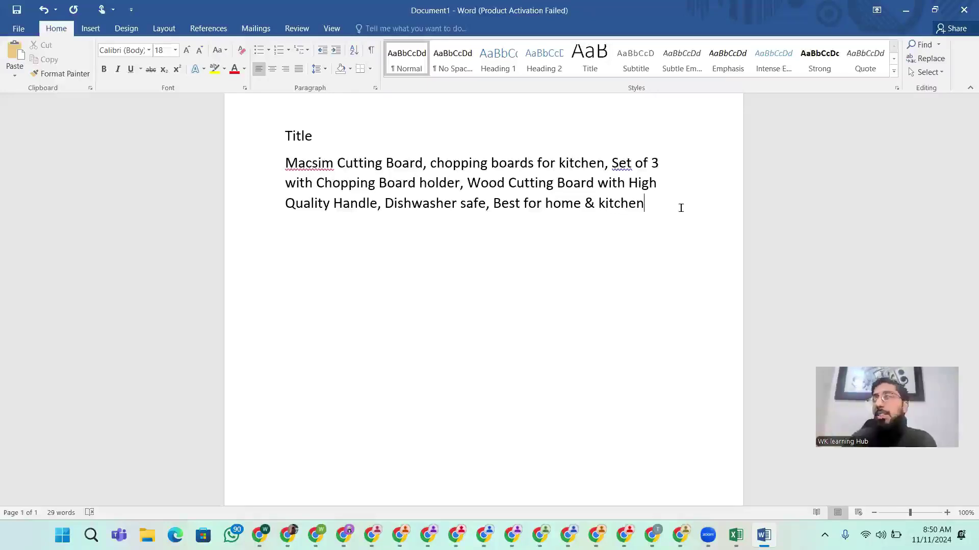
pyautogui.moveTo(655, 210); pyautogui.dragTo(160, 155)
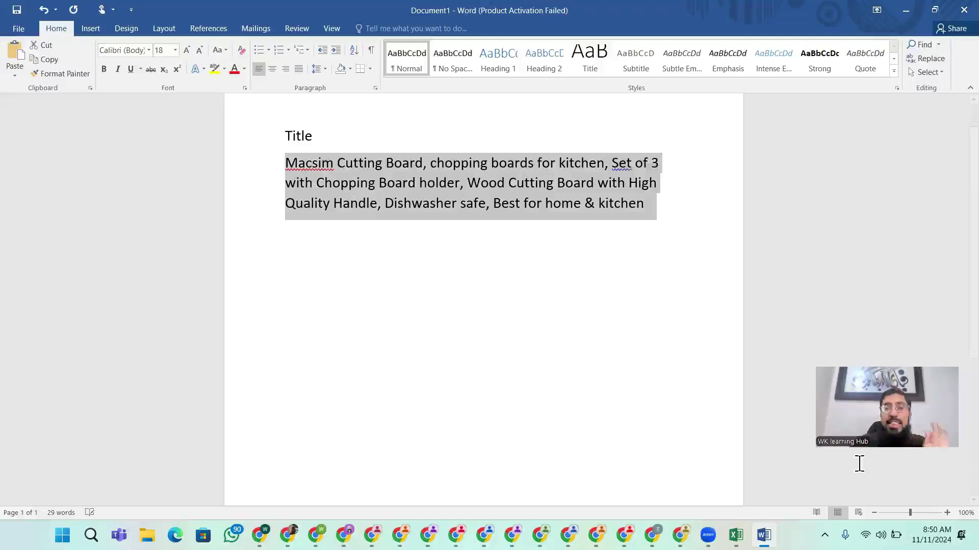
pyautogui.click(637, 367)
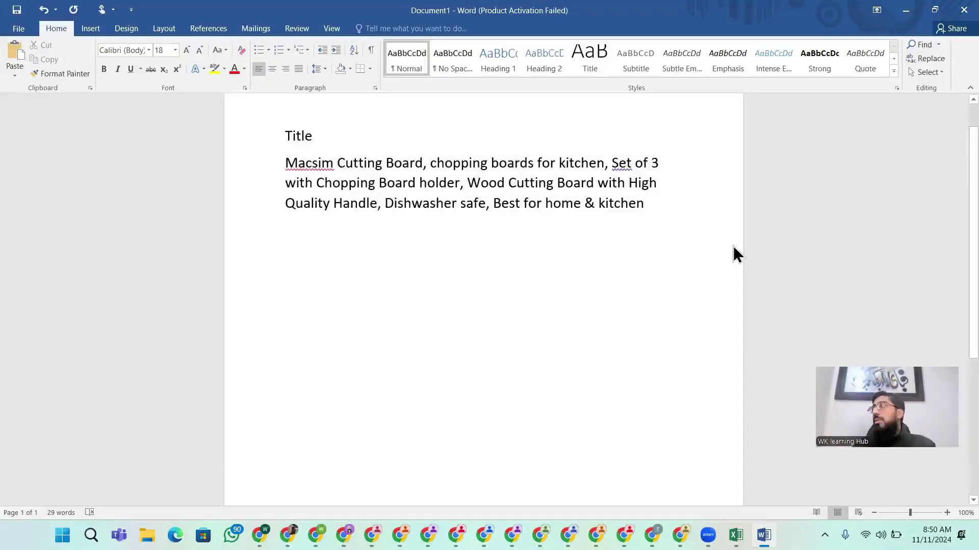
# Add the heading "Bullet Points" on a new line below the product title, without a closing period
pyautogui.press('Return')
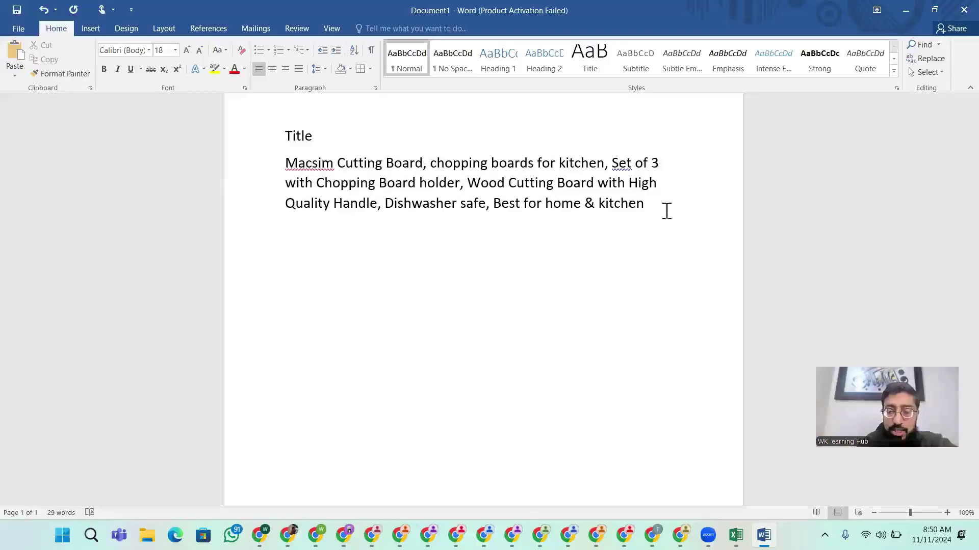
pyautogui.write('Bullet ')
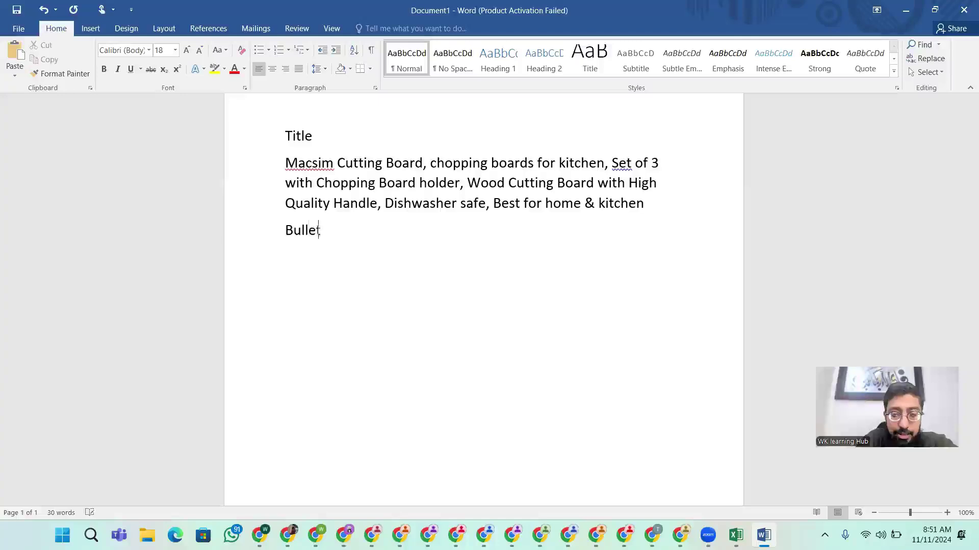
pyautogui.write('Po')
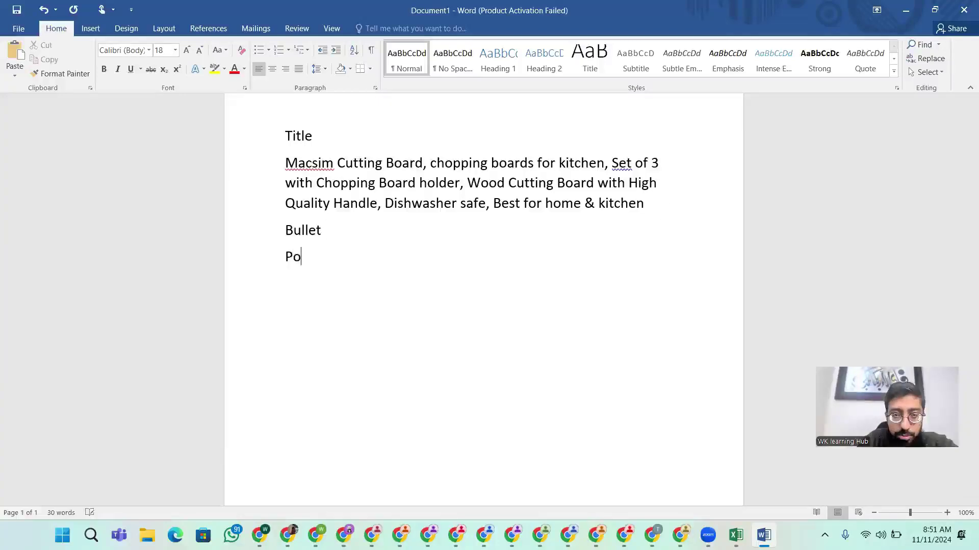
pyautogui.press('BackSpace')
pyautogui.press('BackSpace')
pyautogui.press('BackSpace')
pyautogui.write('P')
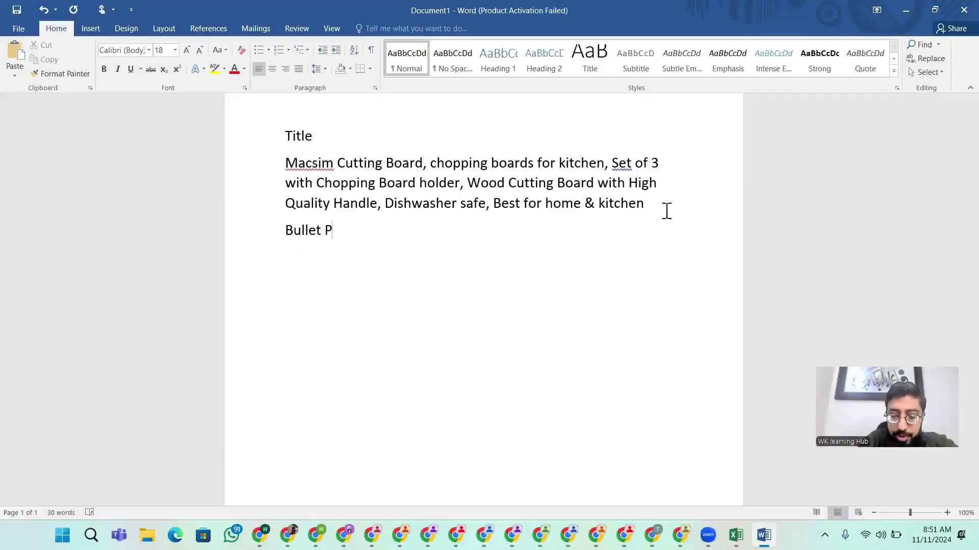
pyautogui.write('oints.')
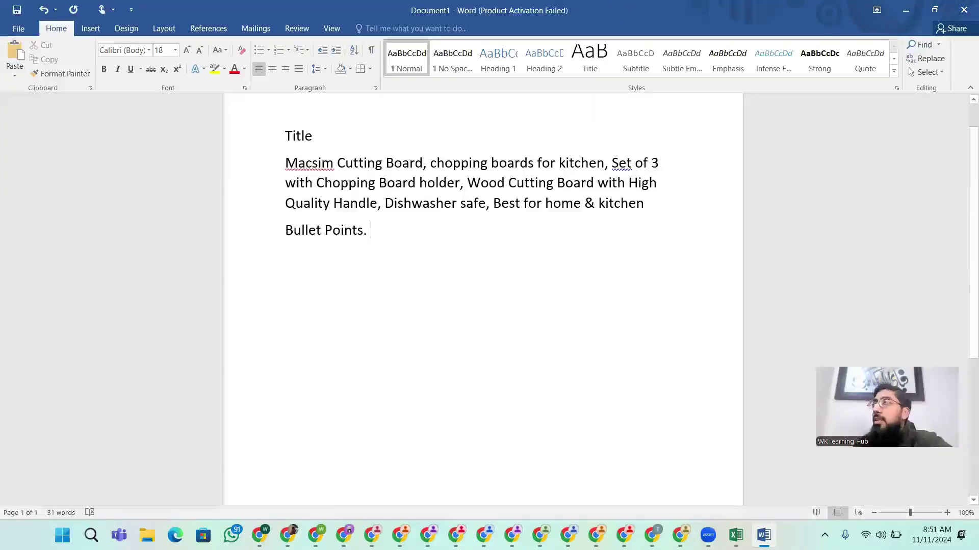
pyautogui.press('BackSpace')
pyautogui.press('BackSpace')
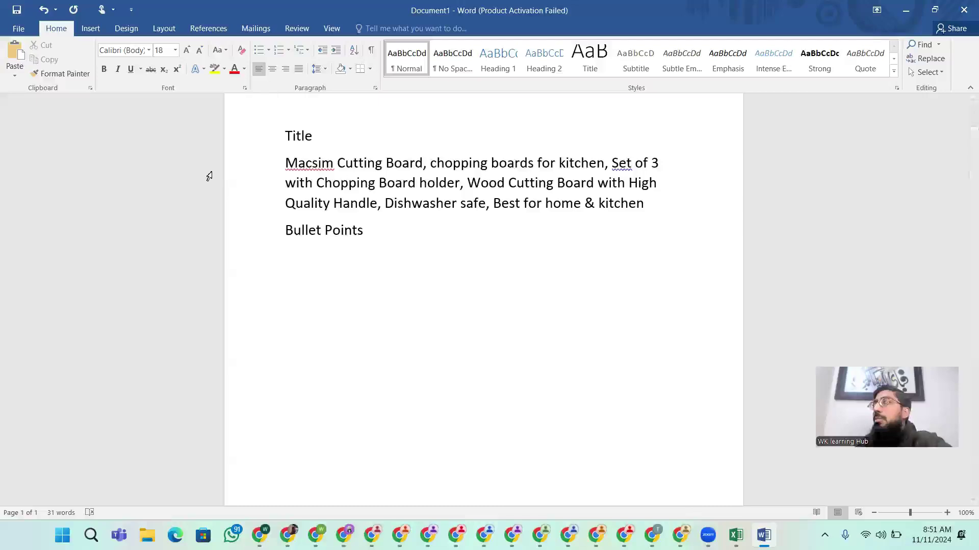
# Make the "Title" and "Bullet Points" headings bold
pyautogui.moveTo(335, 135); pyautogui.dragTo(262, 135)
pyautogui.click(104, 69)
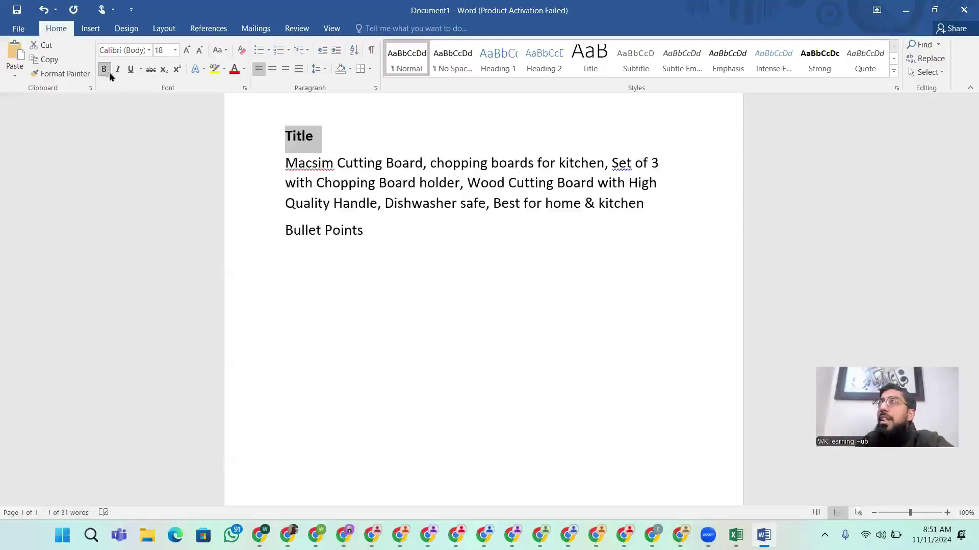
pyautogui.moveTo(384, 204); pyautogui.dragTo(276, 227)
pyautogui.click(359, 239)
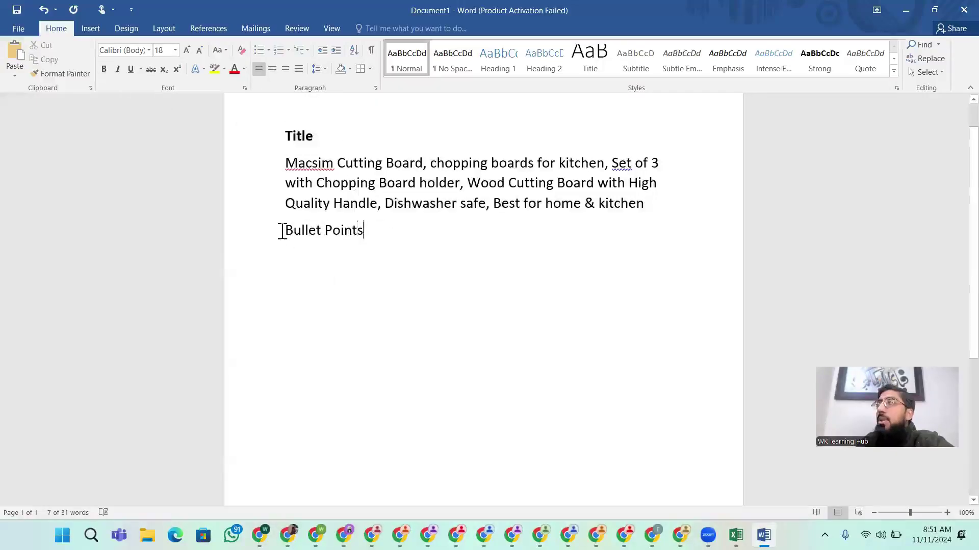
pyautogui.keyDown('shift'); pyautogui.click(280, 231); pyautogui.keyUp('shift')
pyautogui.click(104, 70)
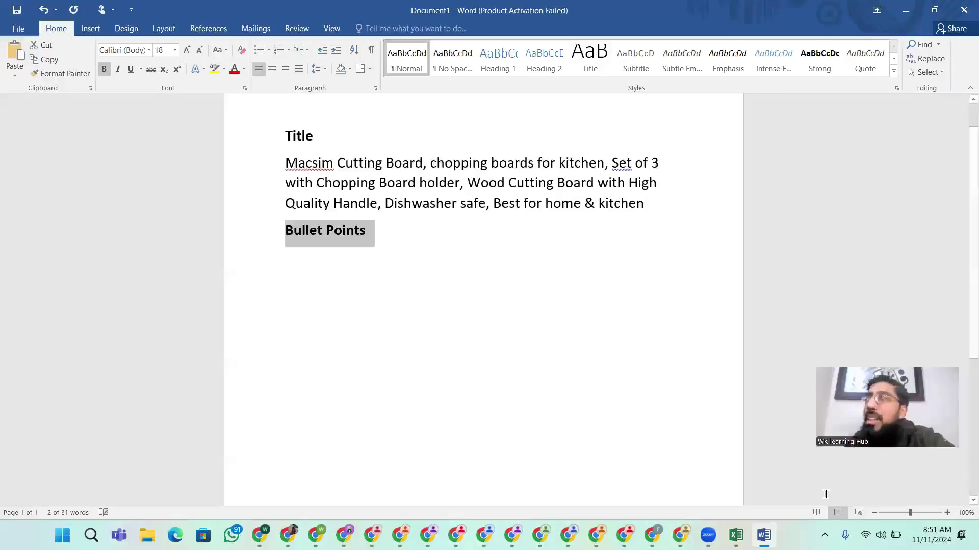
# Insert an empty line between the product title and the "Bullet Points" heading, and start a new line beneath that heading
pyautogui.click(652, 201)
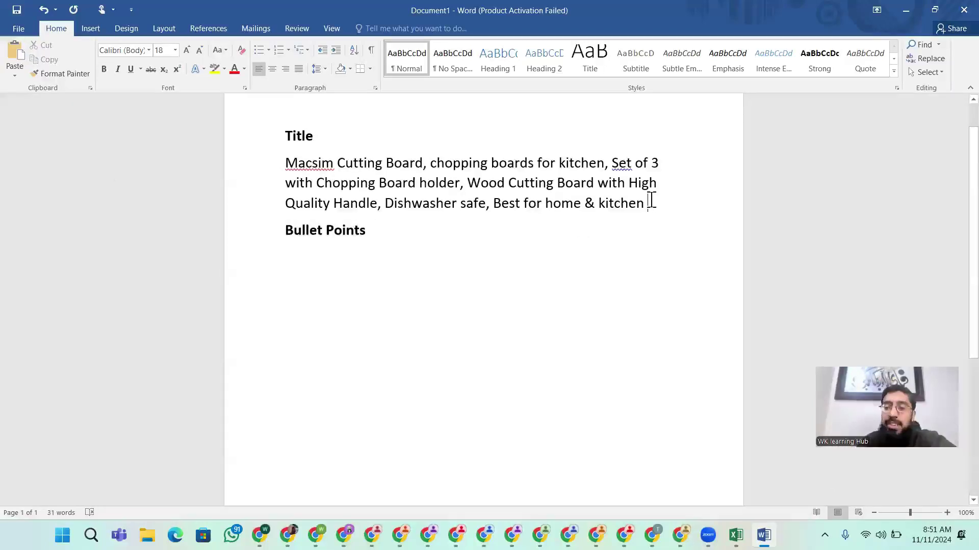
pyautogui.press('Return')
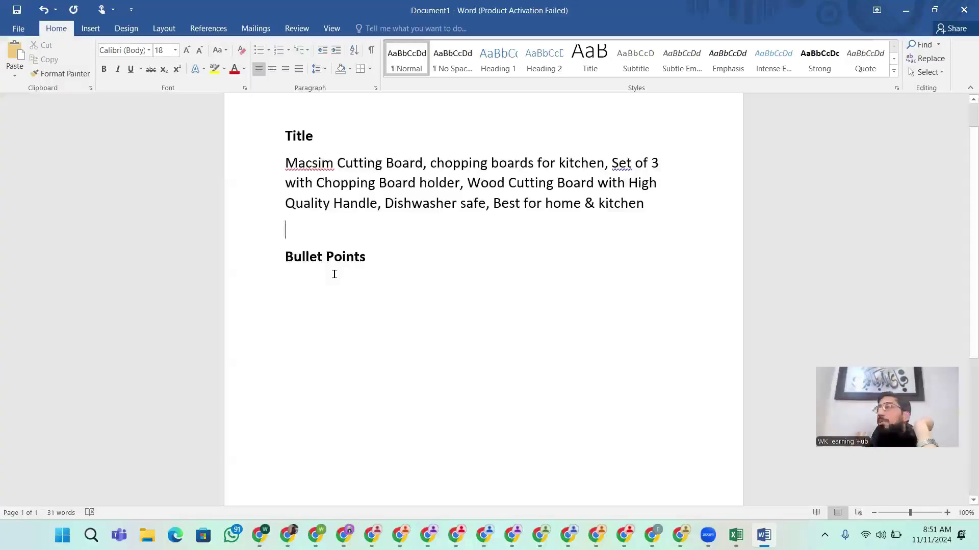
pyautogui.click(389, 260)
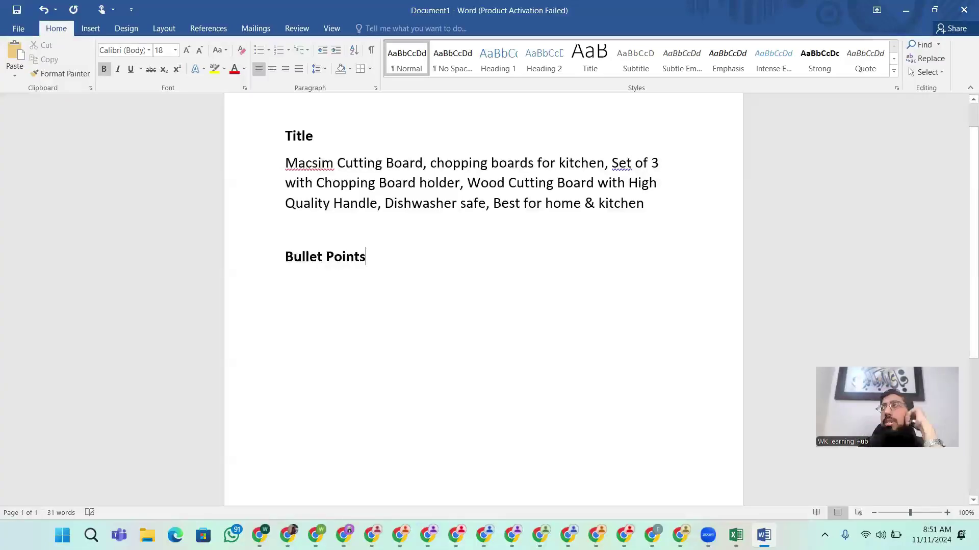
pyautogui.click(285, 284)
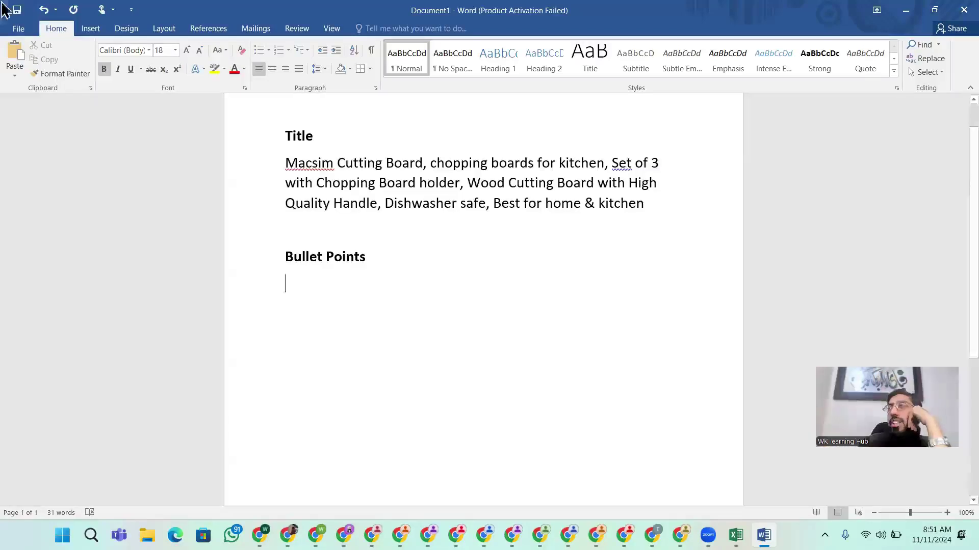
pyautogui.moveTo(650, 207); pyautogui.dragTo(285, 175)
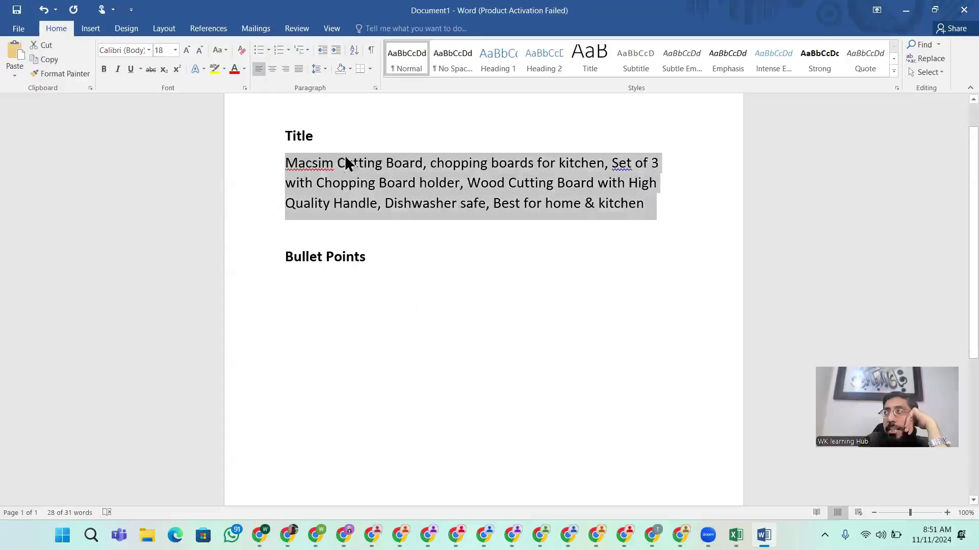
# Copy the full product title from the Word document
pyautogui.rightClick(361, 179)
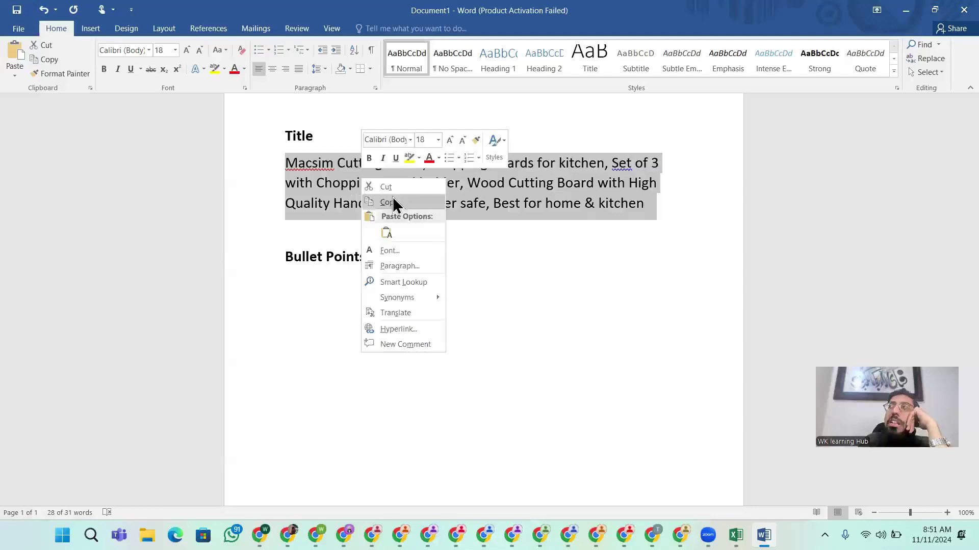
pyautogui.click(393, 203)
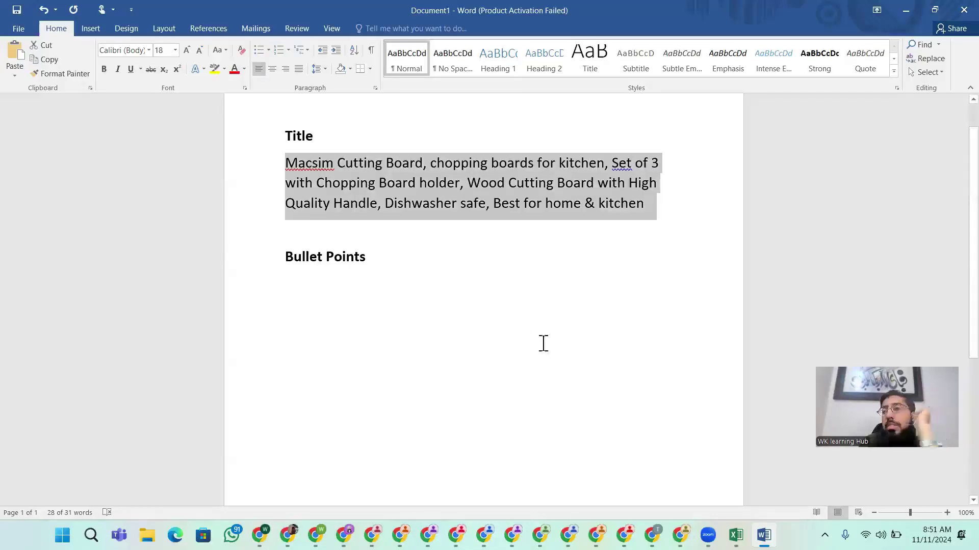
pyautogui.scroll(2, 555, 258)
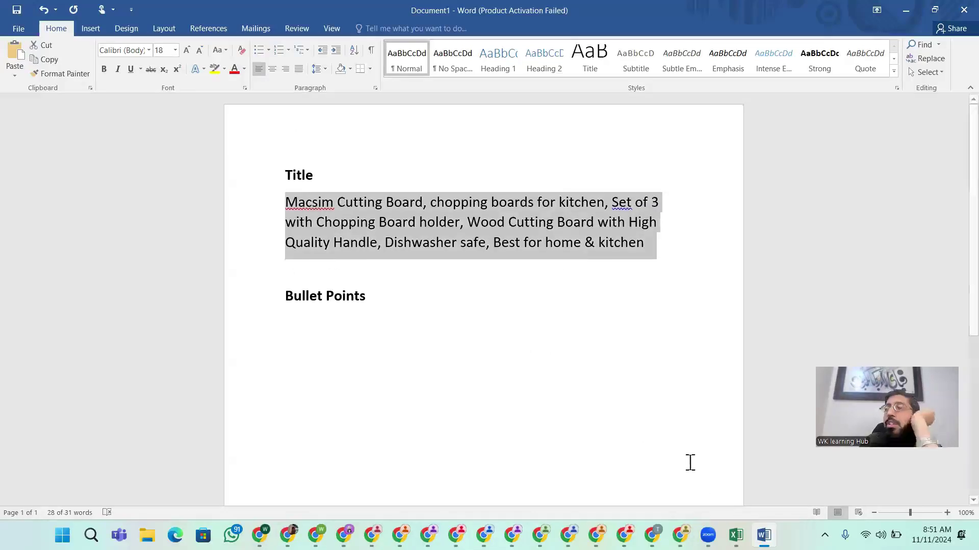
# Switch to Helium 10 Scribbles in Chrome, review the keyword lists and copy the unused phrases
pyautogui.click(379, 452)
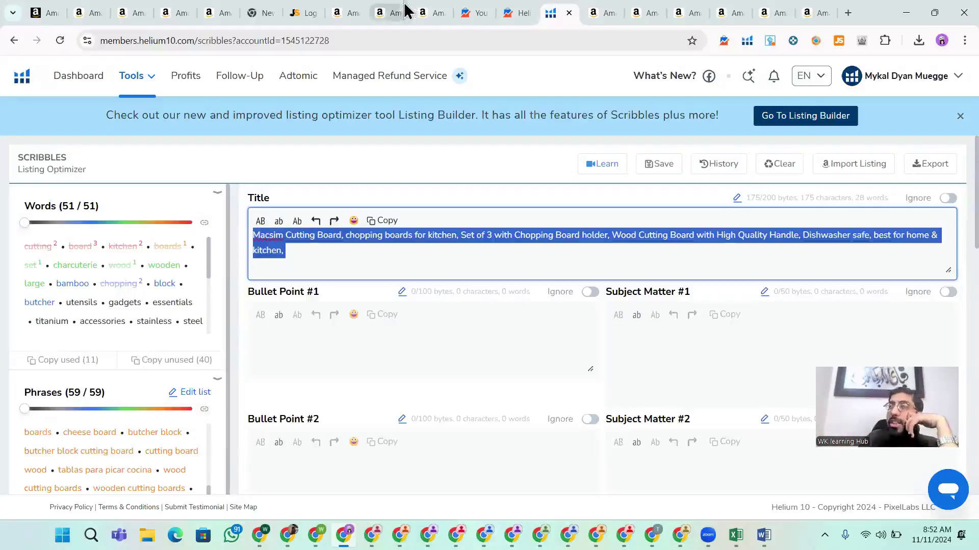
pyautogui.scroll(-5, 153, 347)
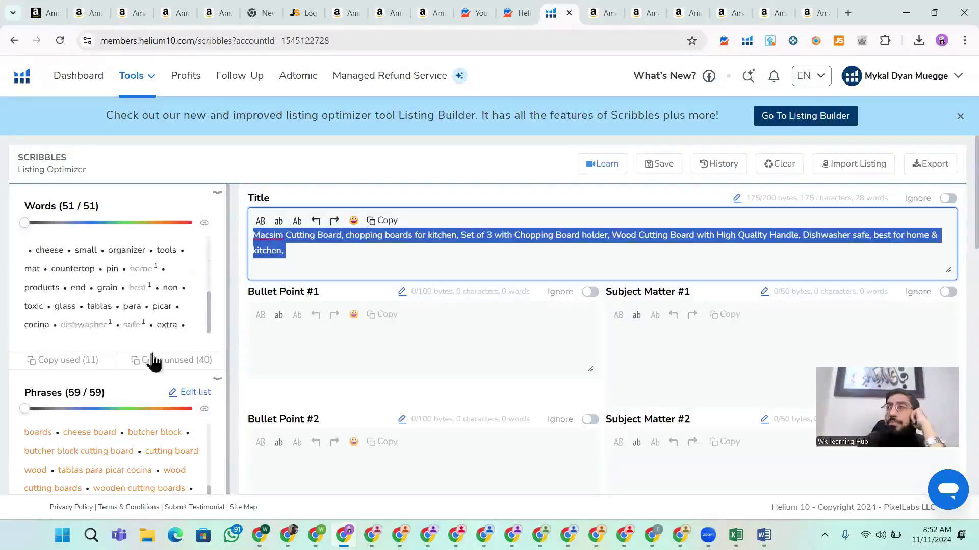
pyautogui.scroll(5, 126, 284)
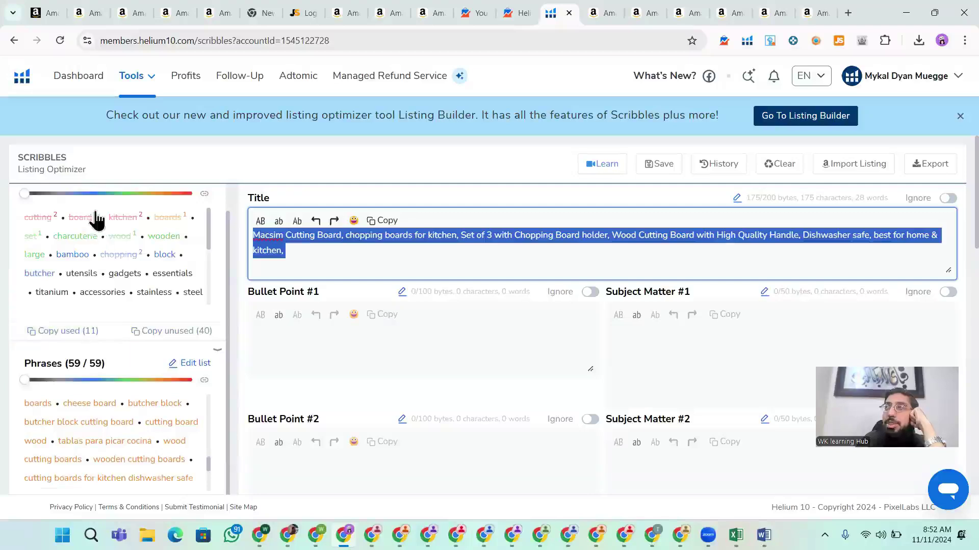
pyautogui.scroll(-10, 153, 404)
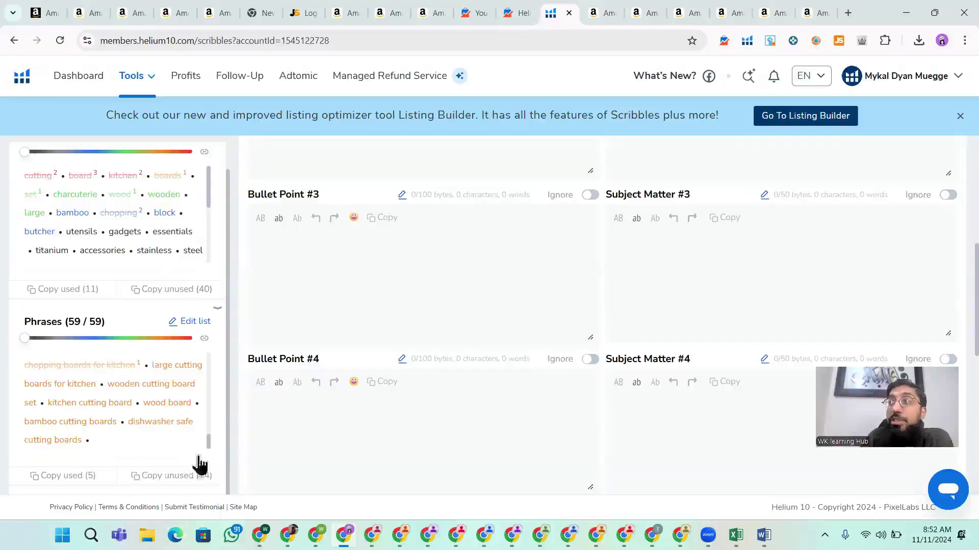
pyautogui.scroll(5, 143, 428)
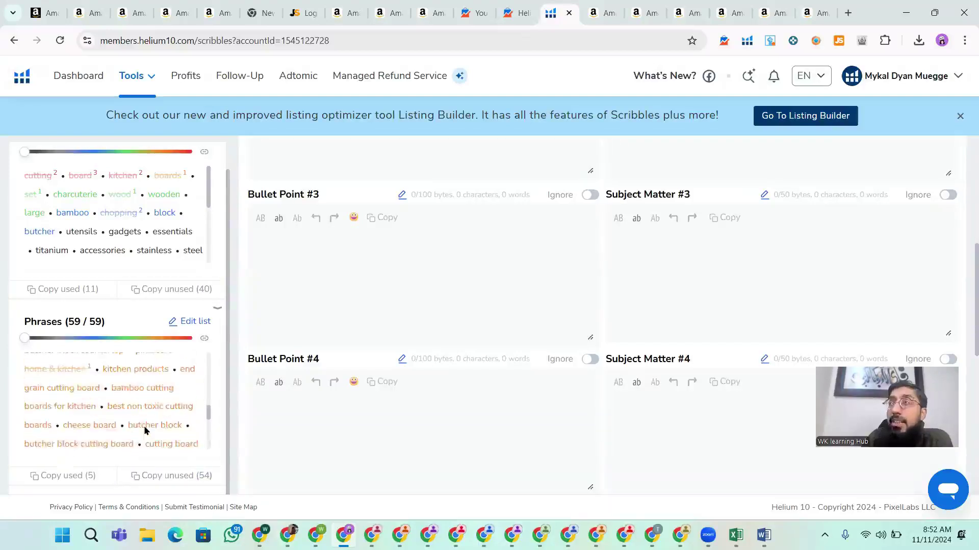
pyautogui.scroll(-5, 130, 403)
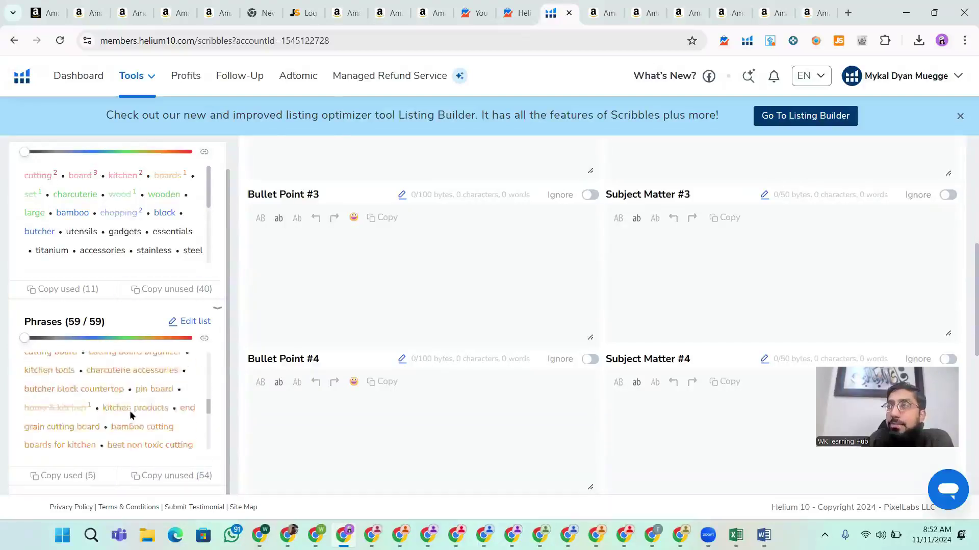
pyautogui.rightClick(129, 416)
pyautogui.click(163, 476)
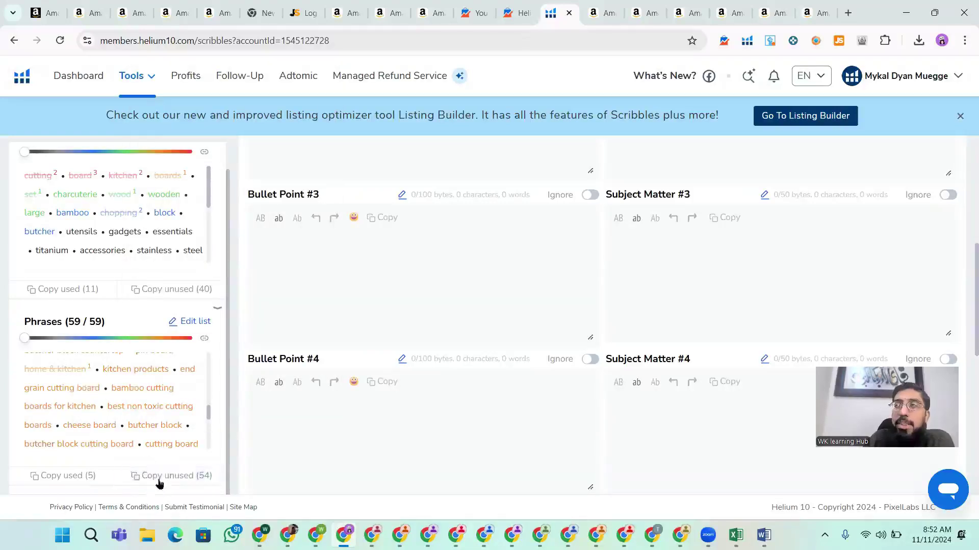
pyautogui.scroll(4, 494, 328)
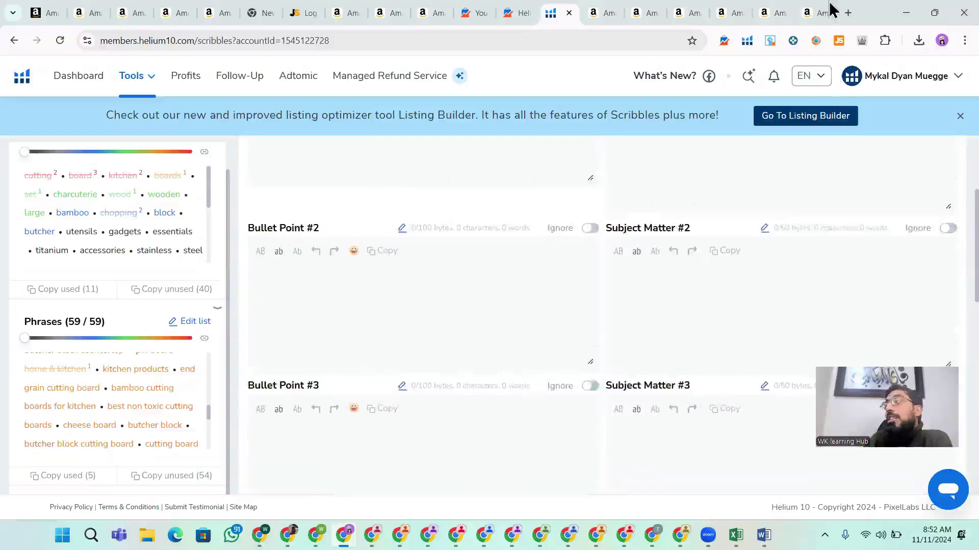
# Open the AMZ Tools Consultant site in a new browser tab and log in to its members area with the saved credentials
pyautogui.click(848, 12)
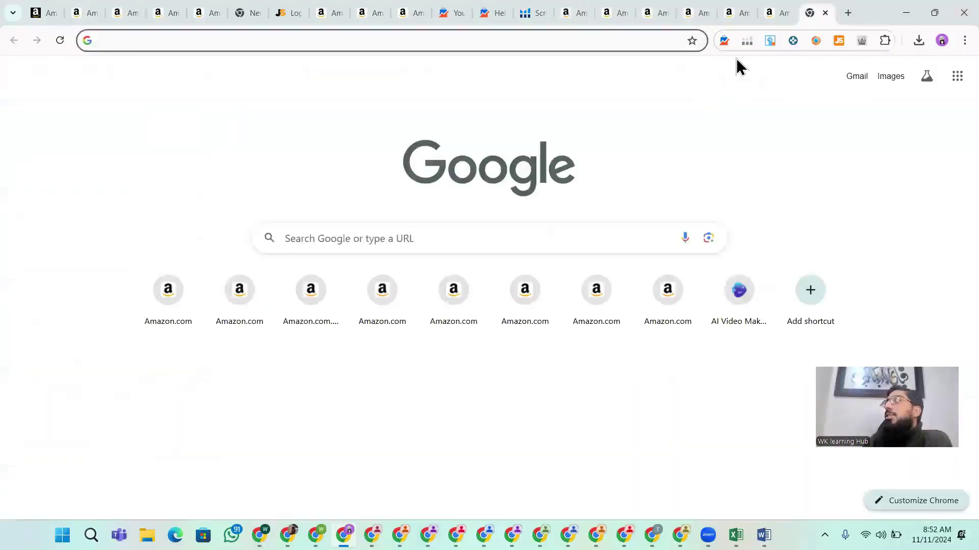
pyautogui.click(817, 41)
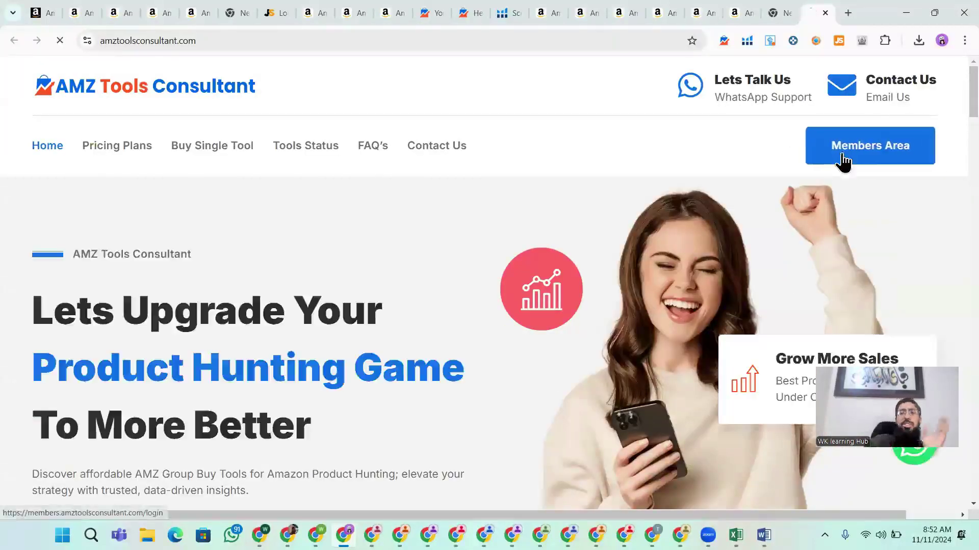
pyautogui.click(823, 162)
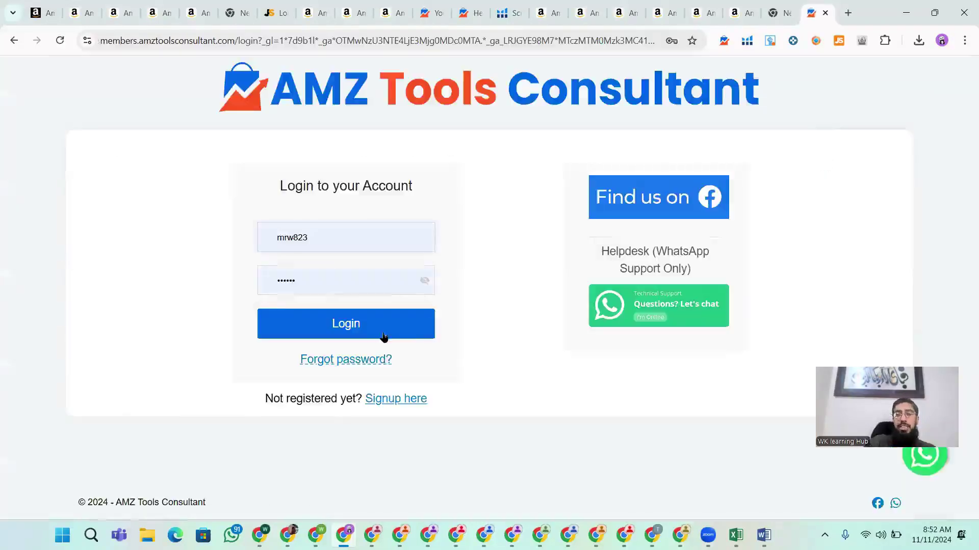
pyautogui.click(386, 330)
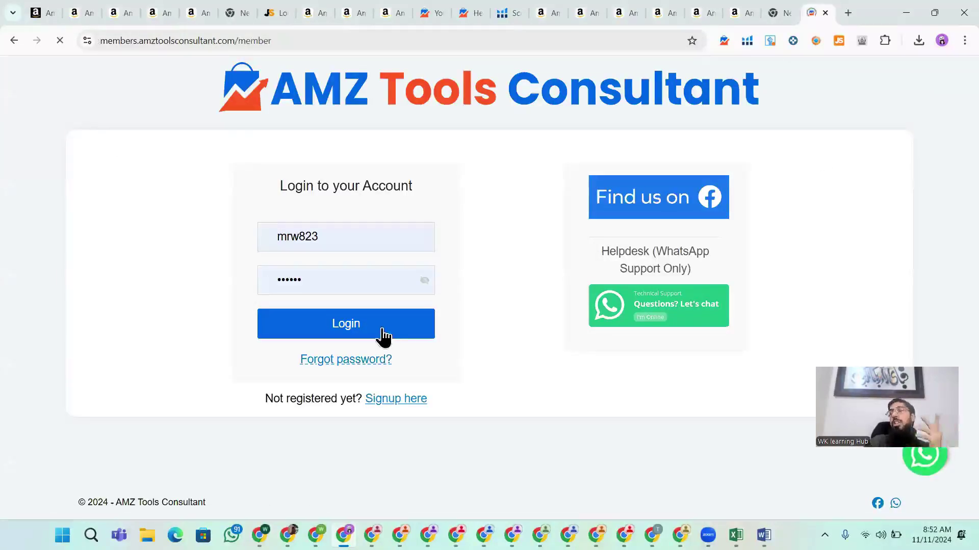
# Find ChatGPT among the tools in the AMZ Tools Consultant members area and launch it
pyautogui.scroll(-5, 278, 324)
pyautogui.scroll(-15, 278, 324)
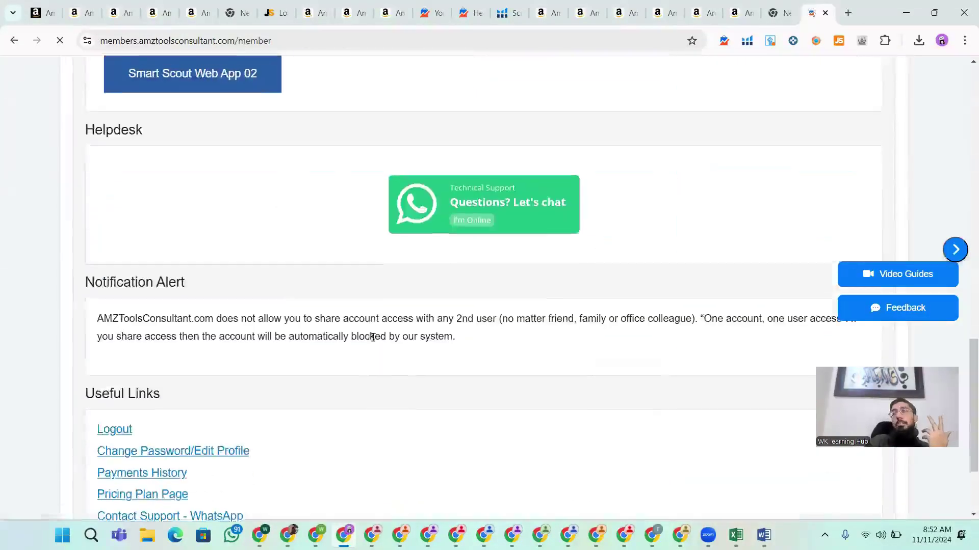
pyautogui.scroll(8, 375, 334)
pyautogui.click(378, 376)
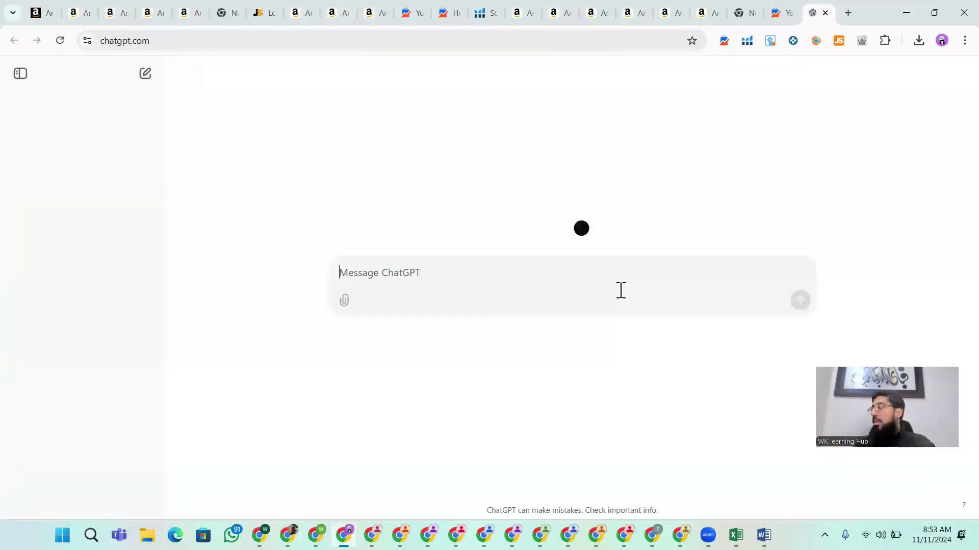
# Paste the unused phrases into ChatGPT, add the request "wriete 5 bullet points in details and use these phrases", and send the prompt
pyautogui.hotkey('ctrl', 'v')
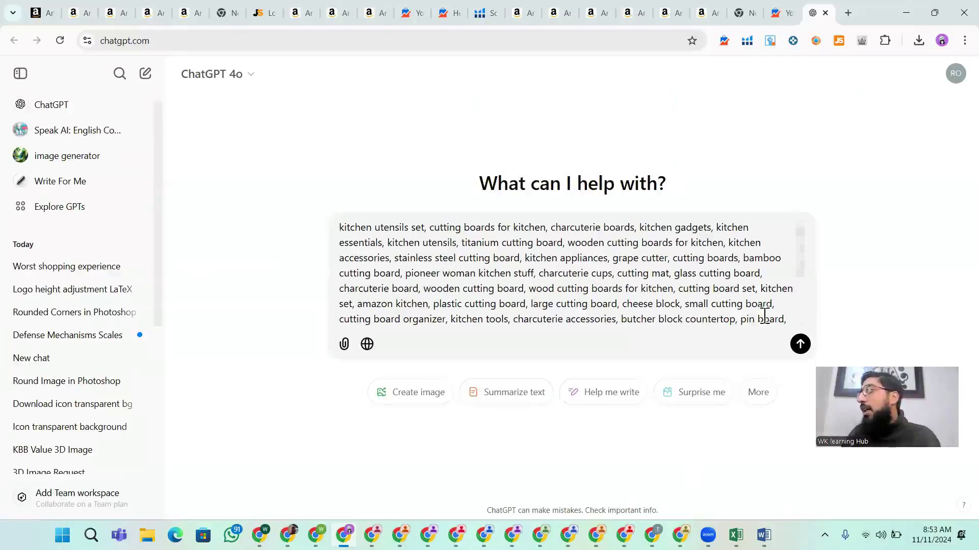
pyautogui.scroll(-3, 734, 306)
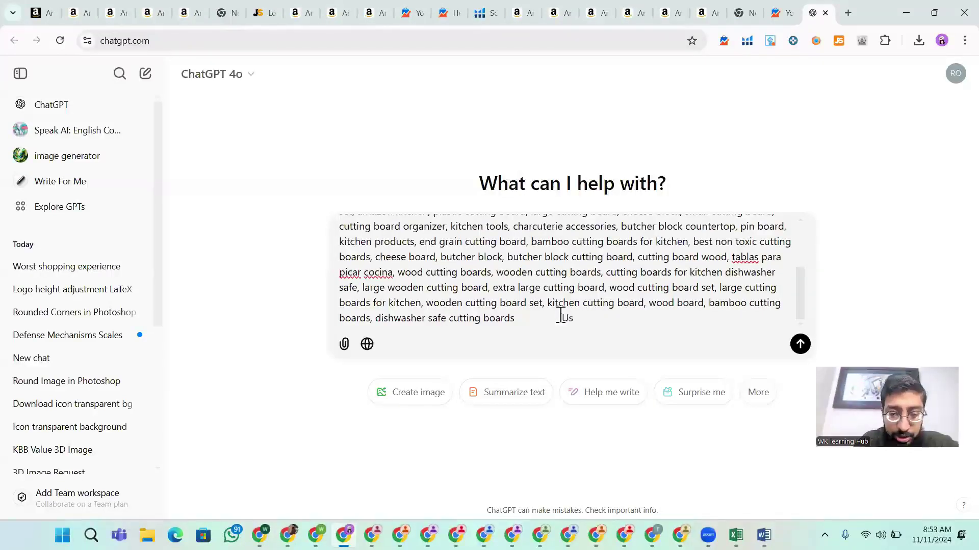
pyautogui.write('ete 5 bull')
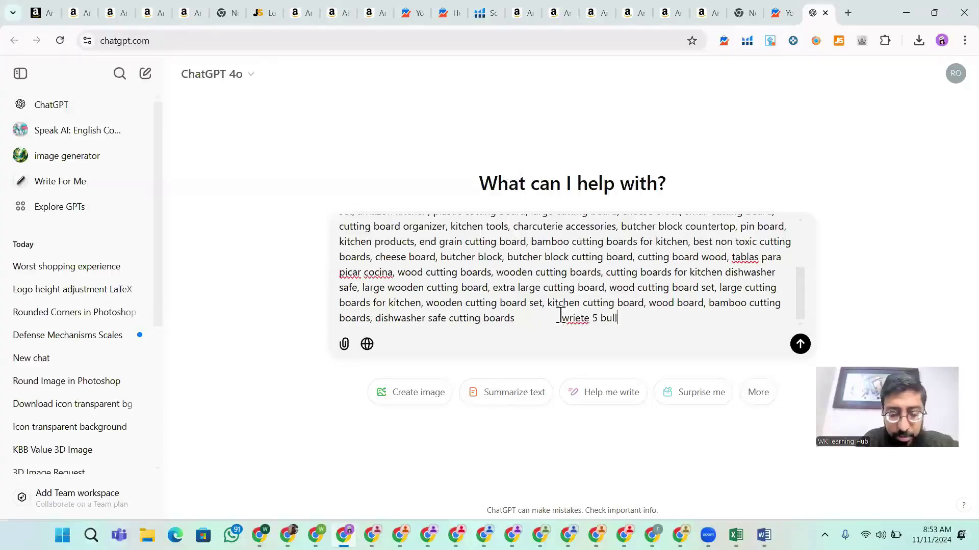
pyautogui.write('et points')
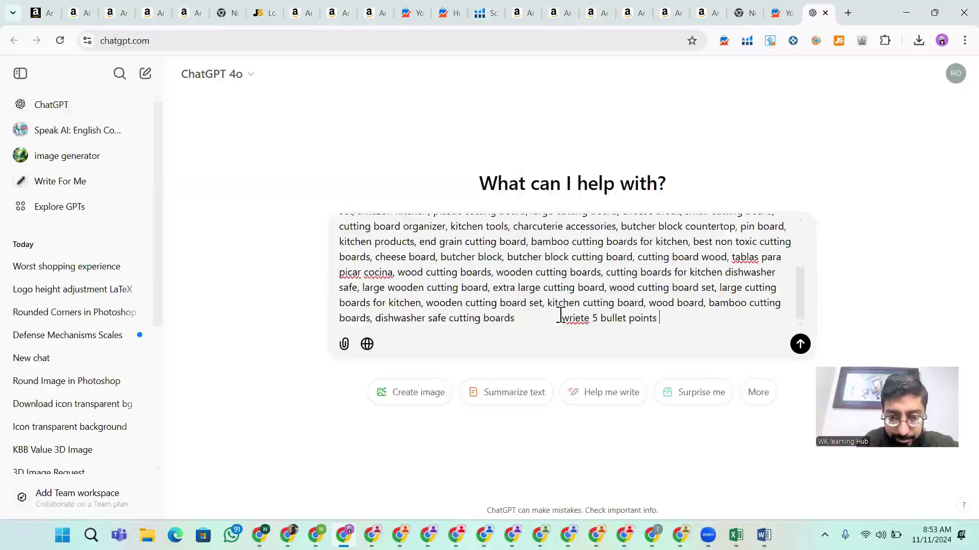
pyautogui.write(' in details ')
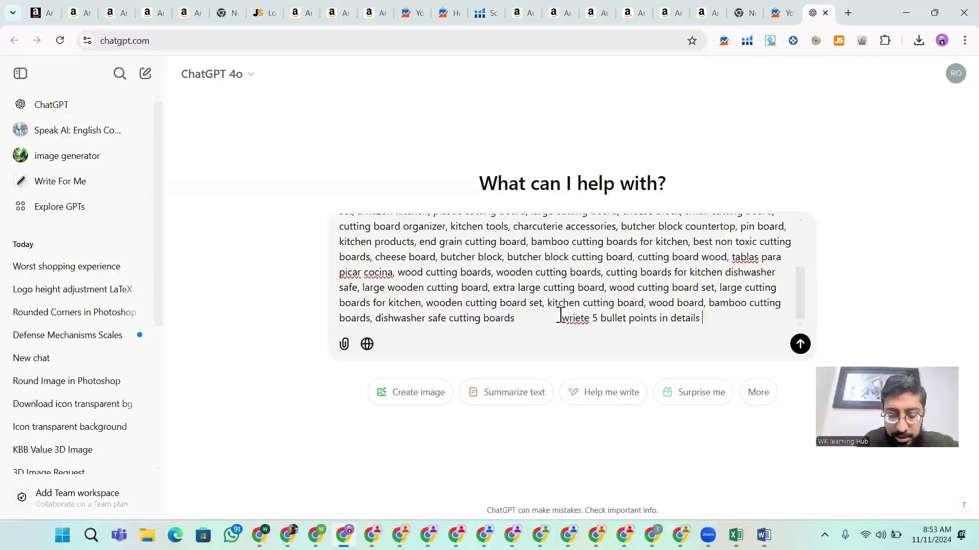
pyautogui.write('and use these')
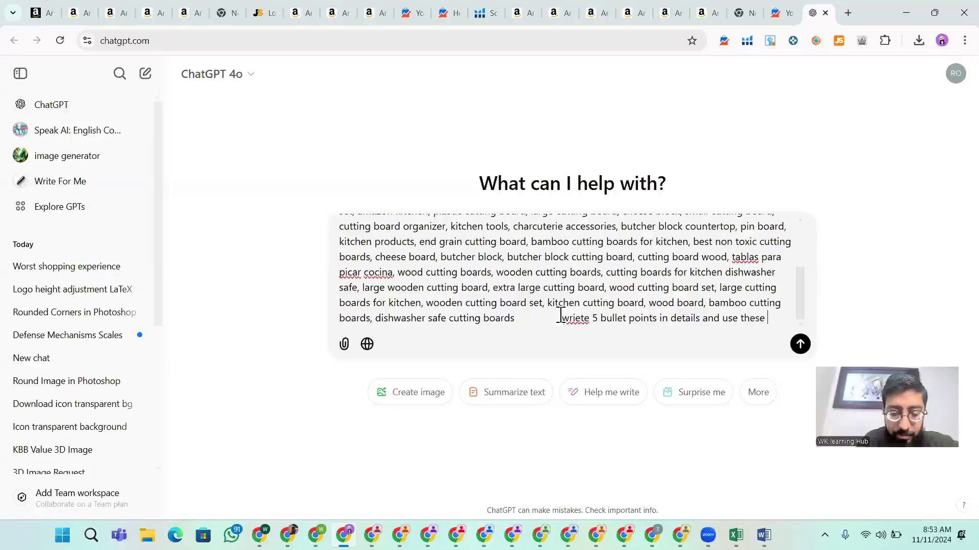
pyautogui.write(' phra')
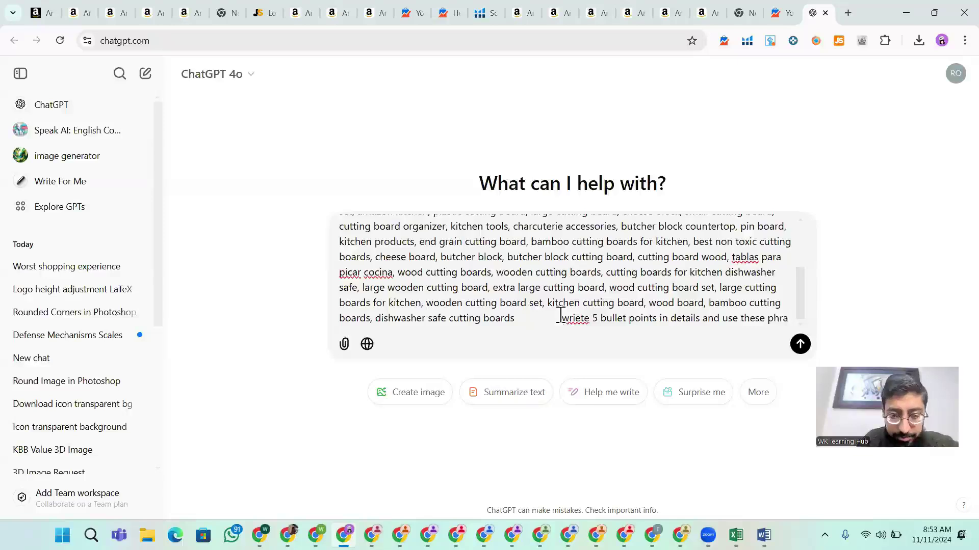
pyautogui.write('ses')
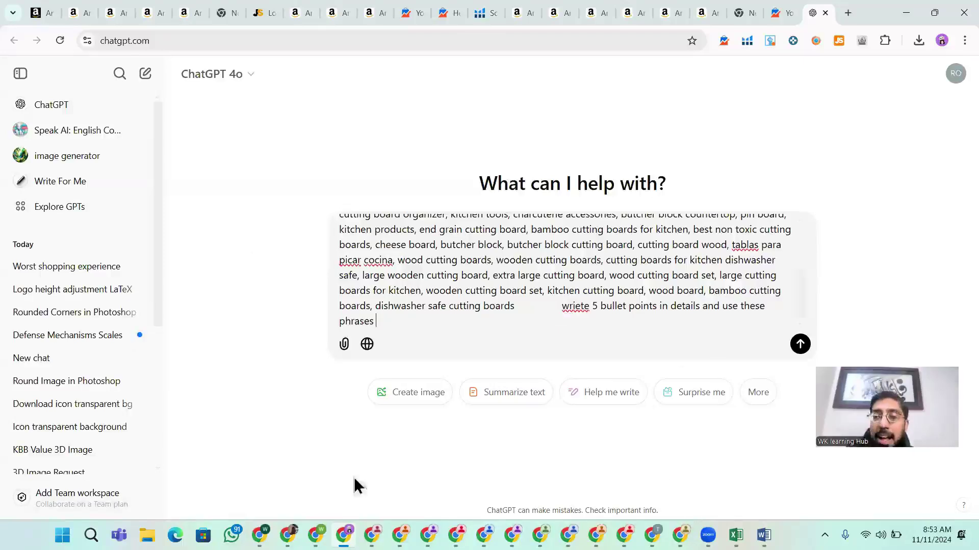
pyautogui.click(800, 344)
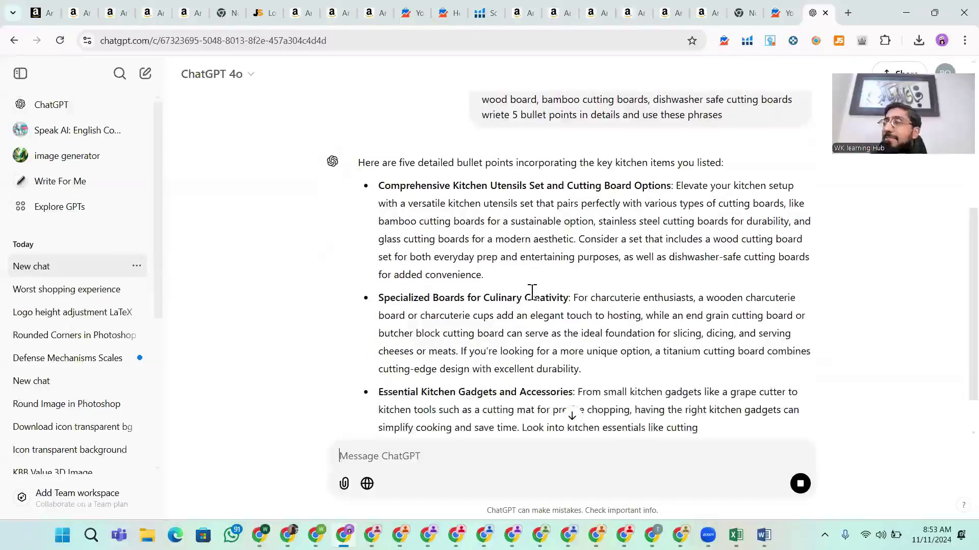
# Review the generated bullet points and copy the first one, "Comprehensive Kitchen Utensils Set and Cutting Board Options", with its full description
pyautogui.scroll(-5, 531, 291)
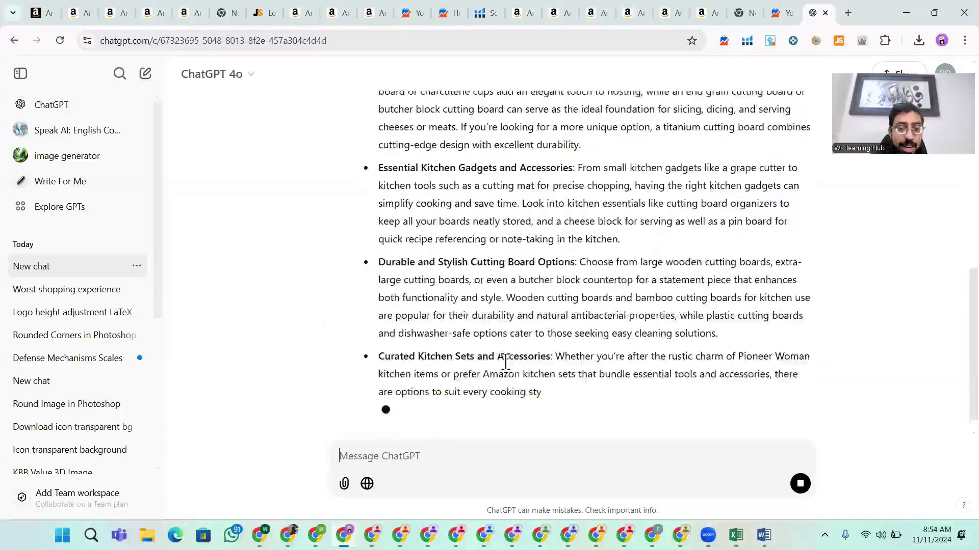
pyautogui.scroll(5, 506, 362)
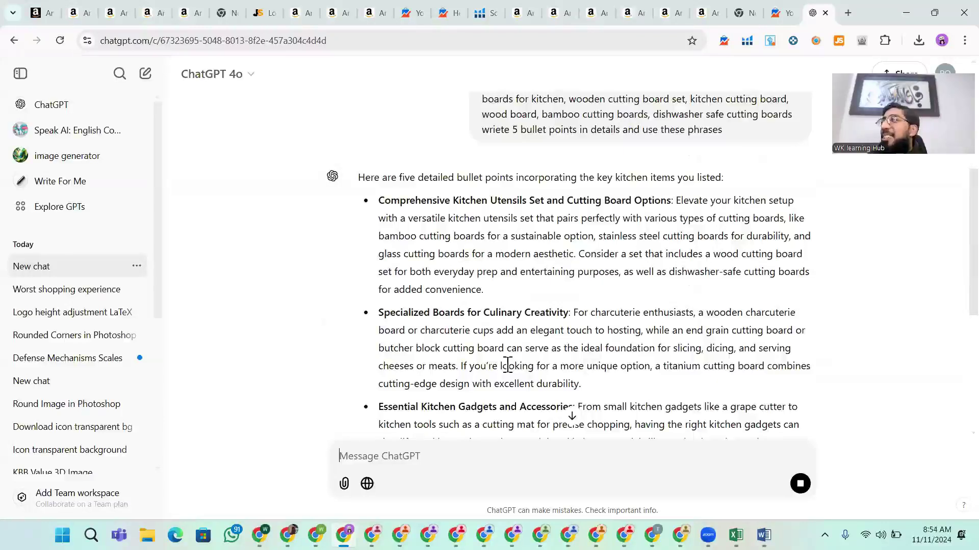
pyautogui.scroll(-5, 520, 363)
pyautogui.scroll(5, 458, 255)
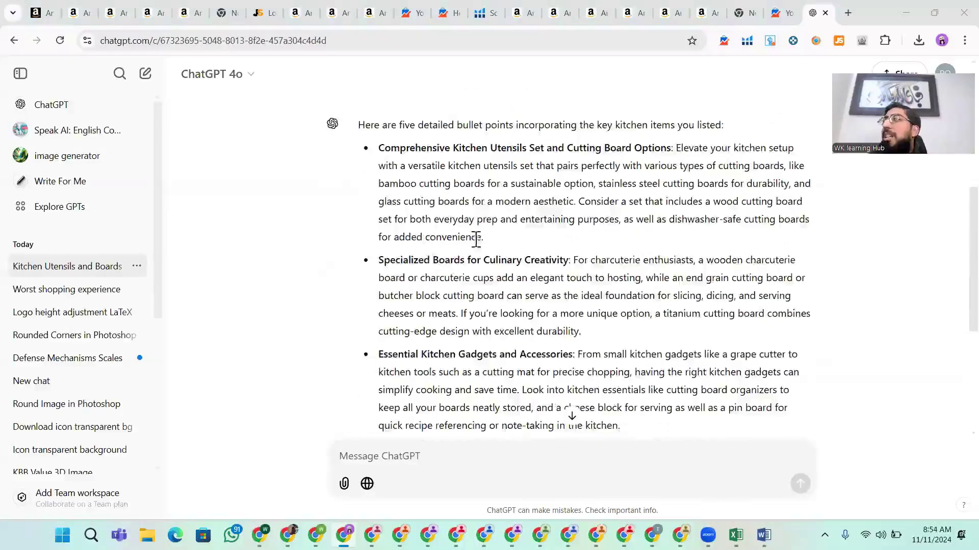
pyautogui.moveTo(469, 239); pyautogui.dragTo(377, 148)
pyautogui.rightClick(388, 156)
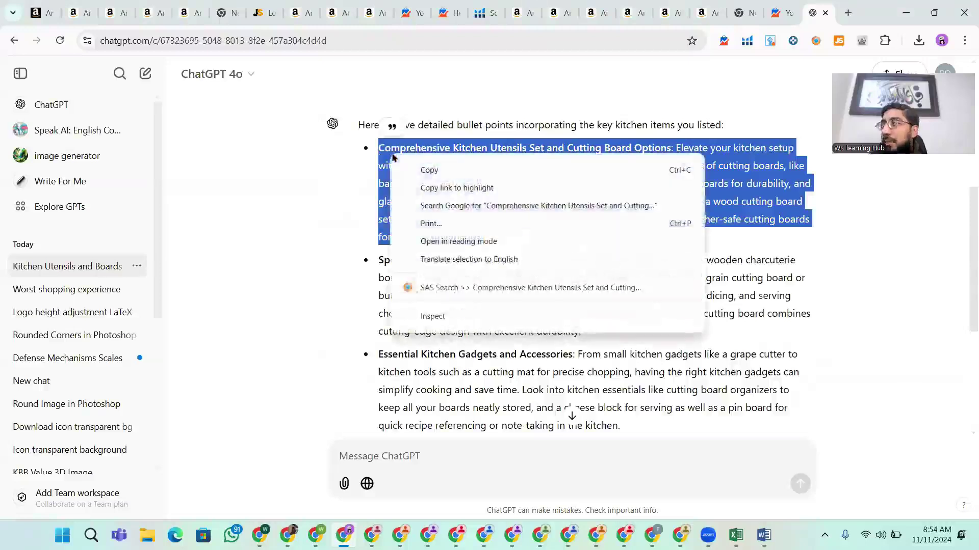
pyautogui.click(428, 175)
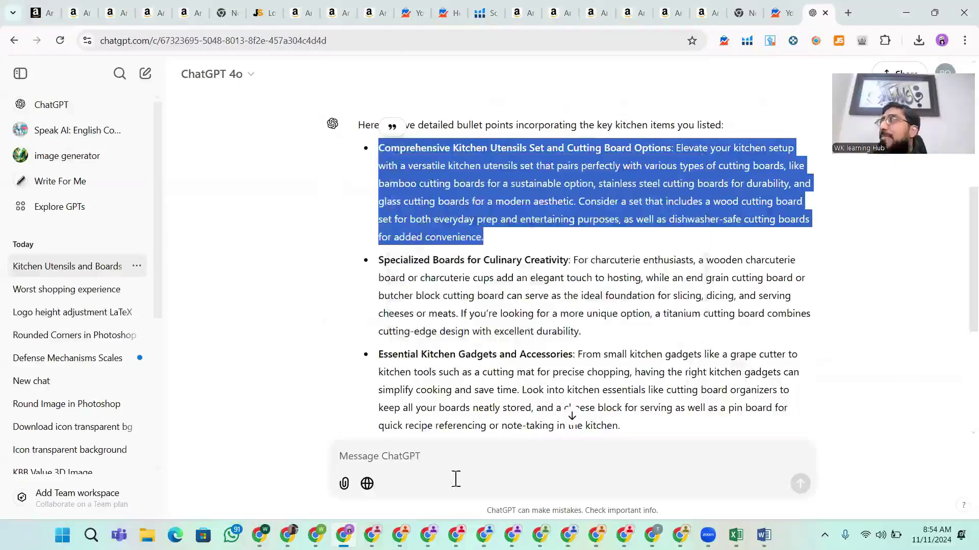
# Switch to Helium 10 Scribbles and paste the copied "Comprehensive Kitchen Utensils Set and Cutting Board Options" paragraph into Bullet Point #1
pyautogui.click(487, 13)
pyautogui.scroll(3, 364, 319)
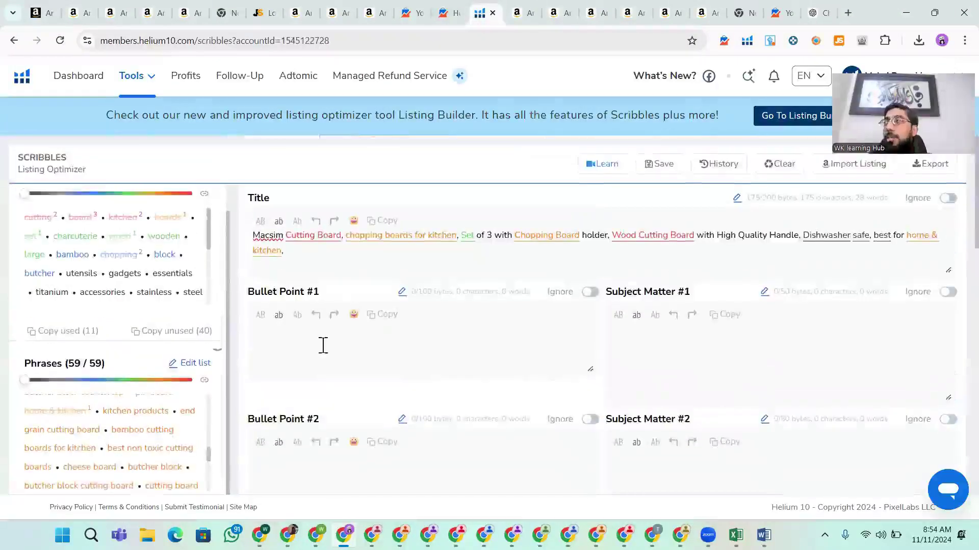
pyautogui.click(324, 345)
pyautogui.hotkey('ctrl', 'v')
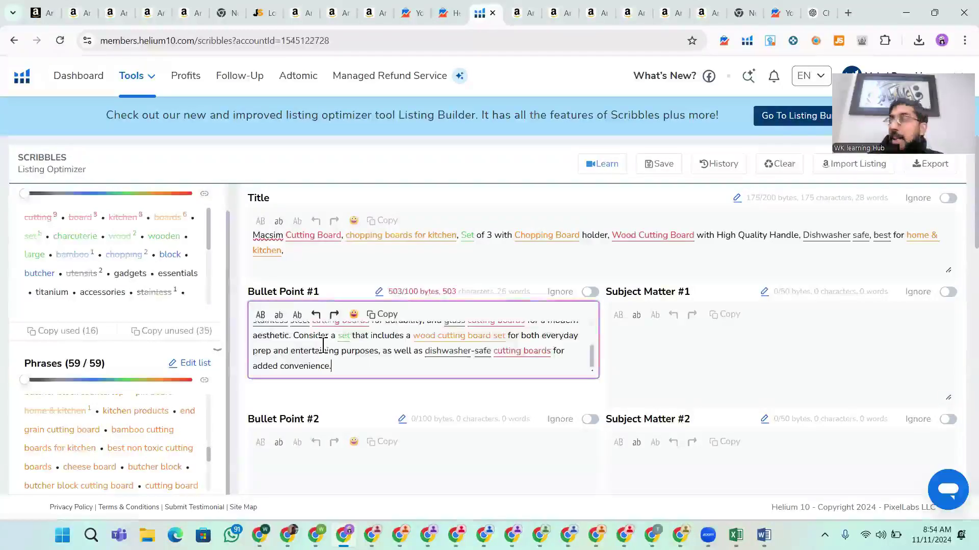
# Set the Bullet Point #1 length limit to 500
pyautogui.click(378, 295)
pyautogui.moveTo(544, 292); pyautogui.dragTo(504, 289)
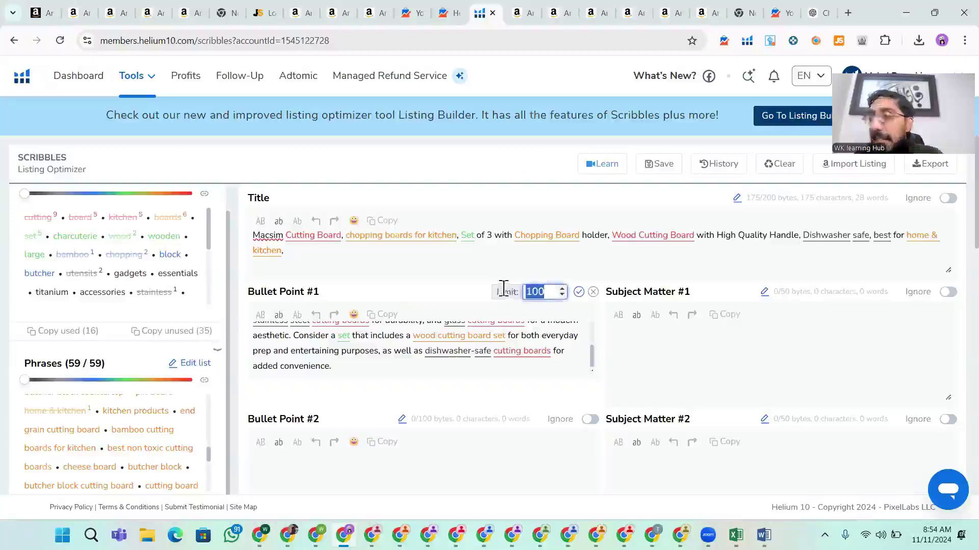
pyautogui.write('500')
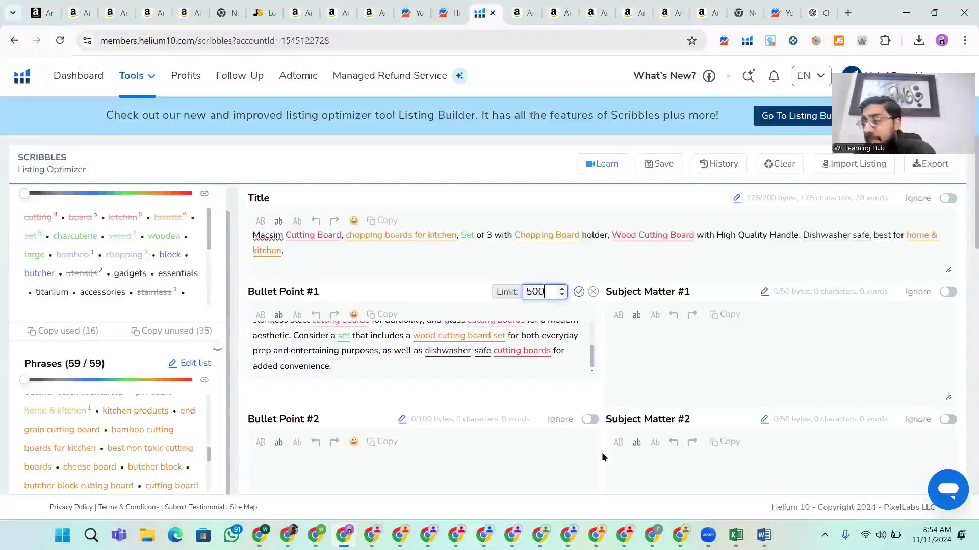
pyautogui.press('Return')
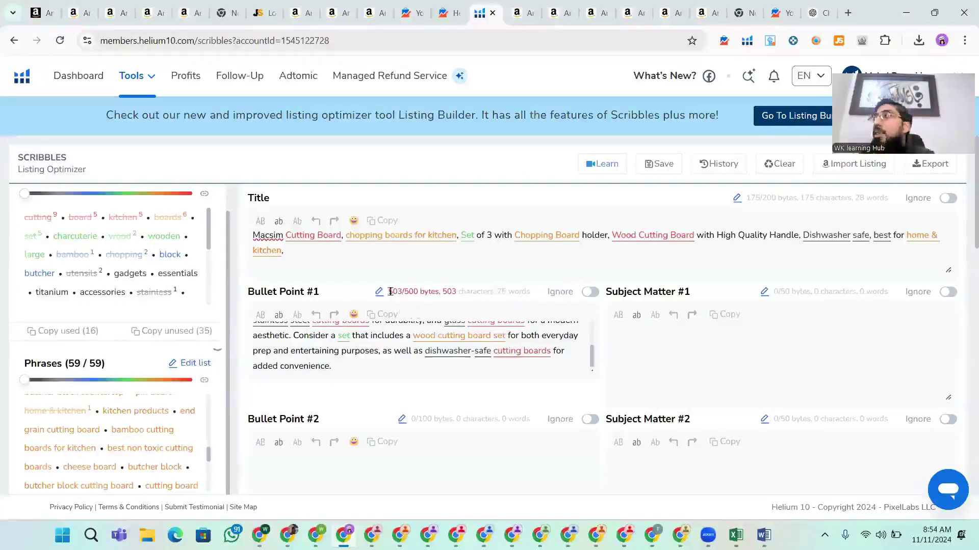
pyautogui.moveTo(389, 291)
pyautogui.mouseDown()
pyautogui.moveTo(410, 290)
pyautogui.moveTo(389, 292)
pyautogui.mouseUp()
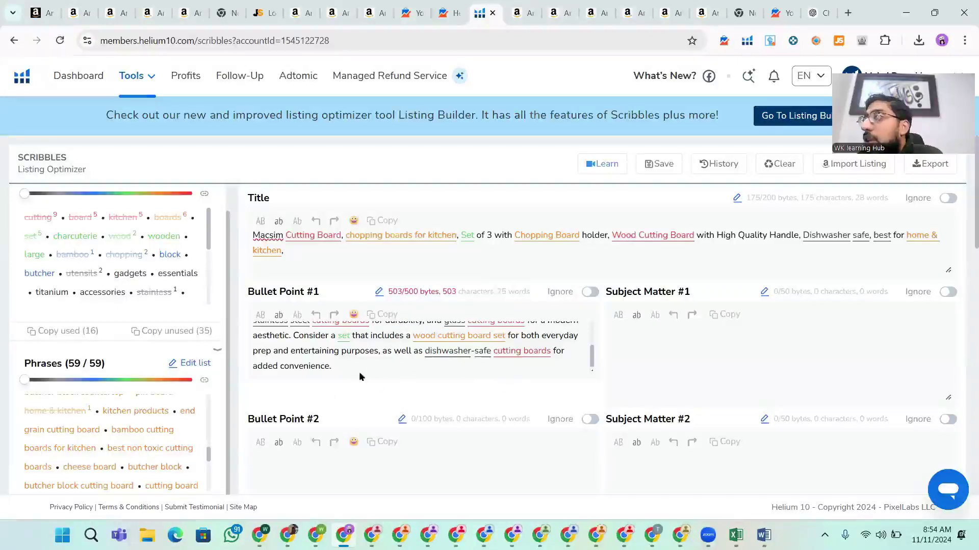
# Replace "and" with "&" in "prep and entertaining purposes" in Bullet Point #1
pyautogui.click(285, 349)
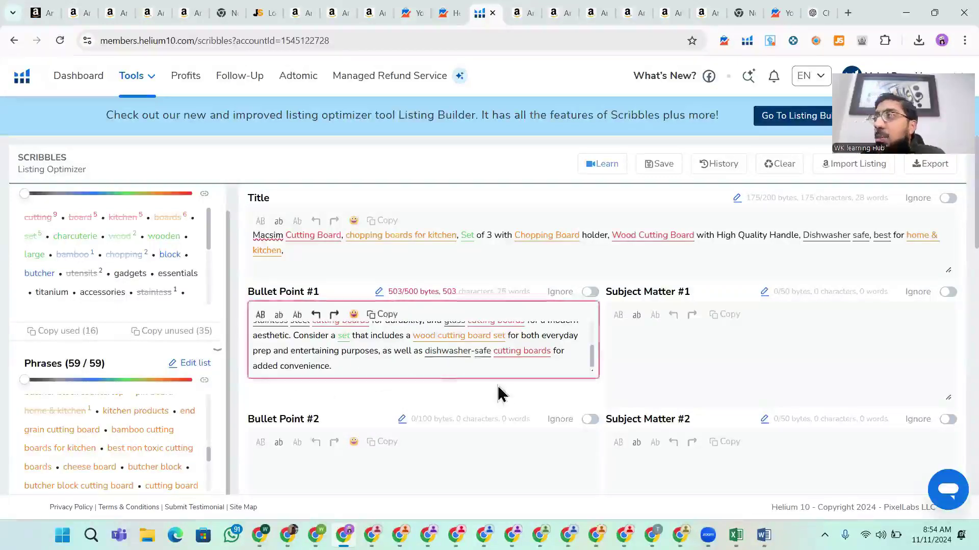
pyautogui.press('BackSpace')
pyautogui.press('BackSpace')
pyautogui.press('BackSpace')
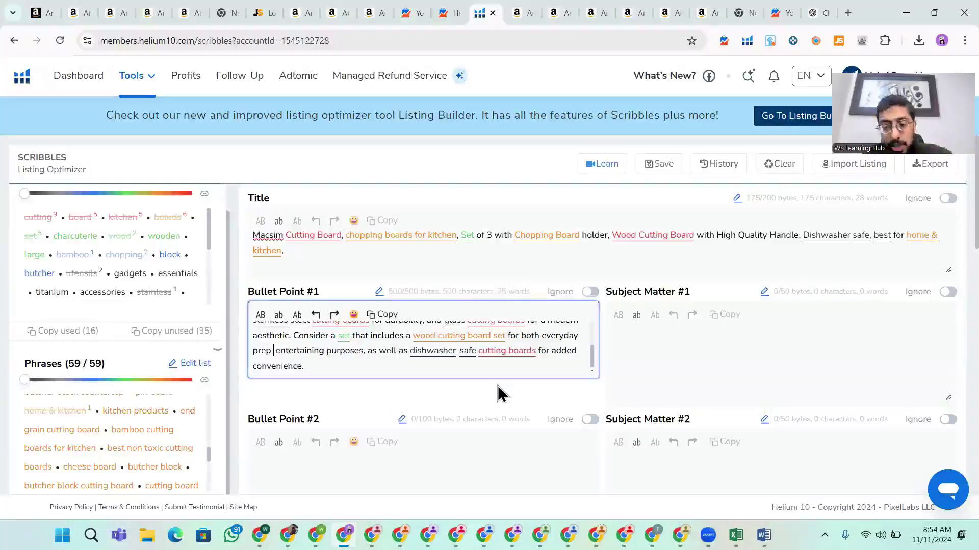
pyautogui.write('&')
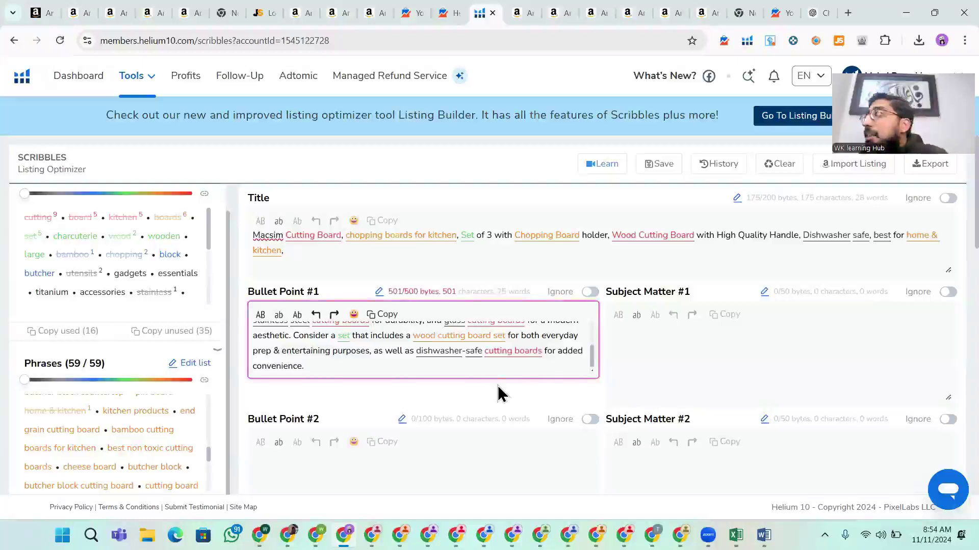
# Shorten the Bullet Point #1 heading by changing "and" to "&" between "Kitchen Utensils Set" and "Cutting Board Options"
pyautogui.scroll(3, 439, 353)
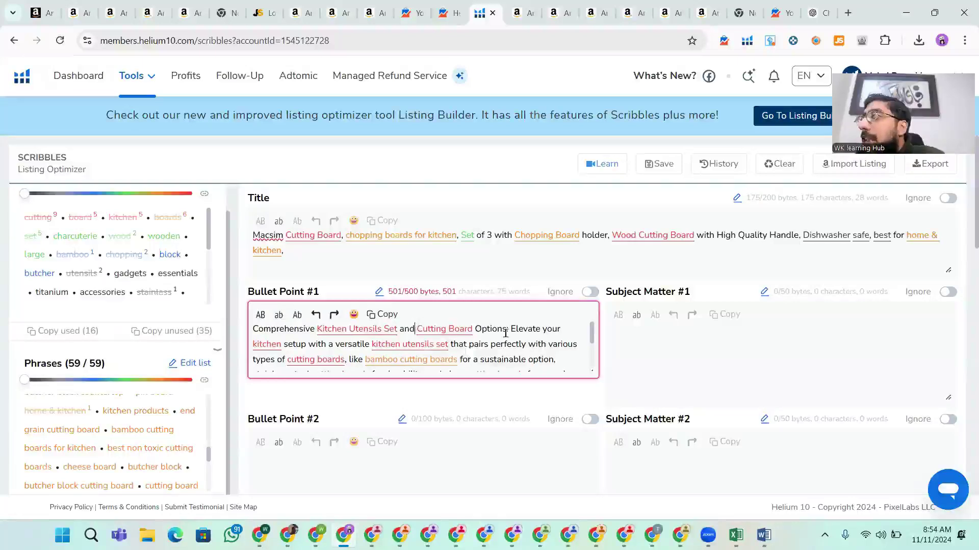
pyautogui.press('BackSpace')
pyautogui.press('BackSpace')
pyautogui.press('BackSpace')
pyautogui.write('&')
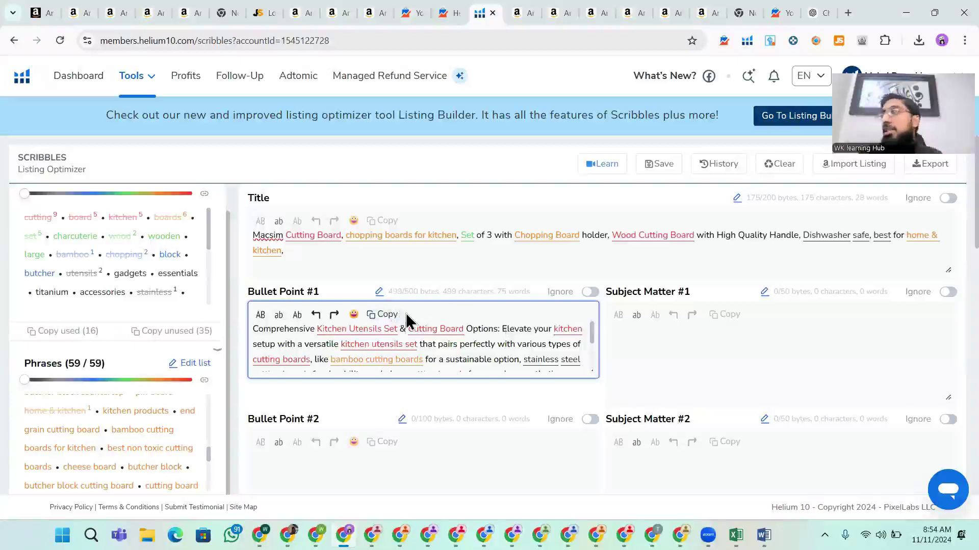
pyautogui.doubleClick(394, 292)
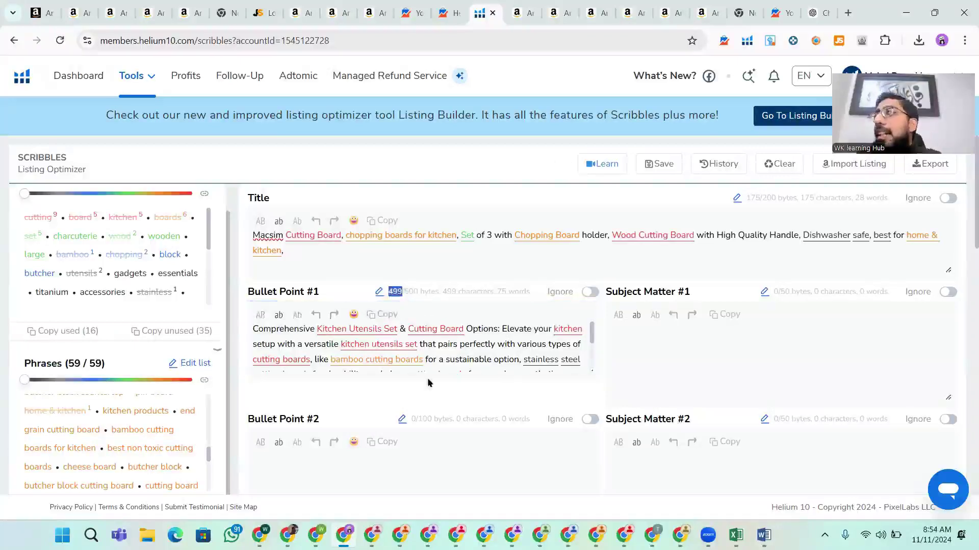
# Copy the "Specialized Boards for Culinary Creativity" paragraph from ChatGPT into Bullet Point #2 in Scribbles
pyautogui.scroll(-3, 474, 426)
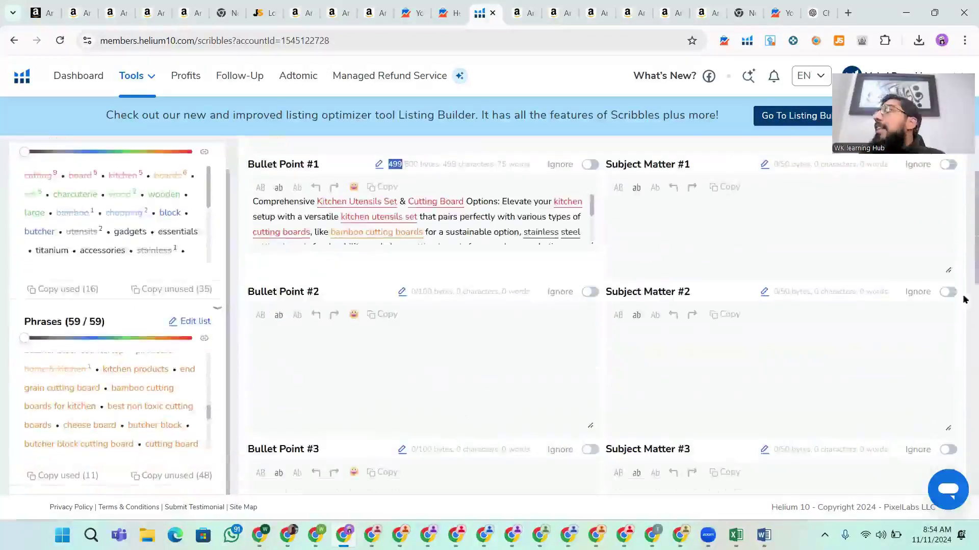
pyautogui.hotkey('ctrl', '9')
pyautogui.moveTo(381, 257); pyautogui.dragTo(596, 337)
pyautogui.hotkey('ctrl', 'c')
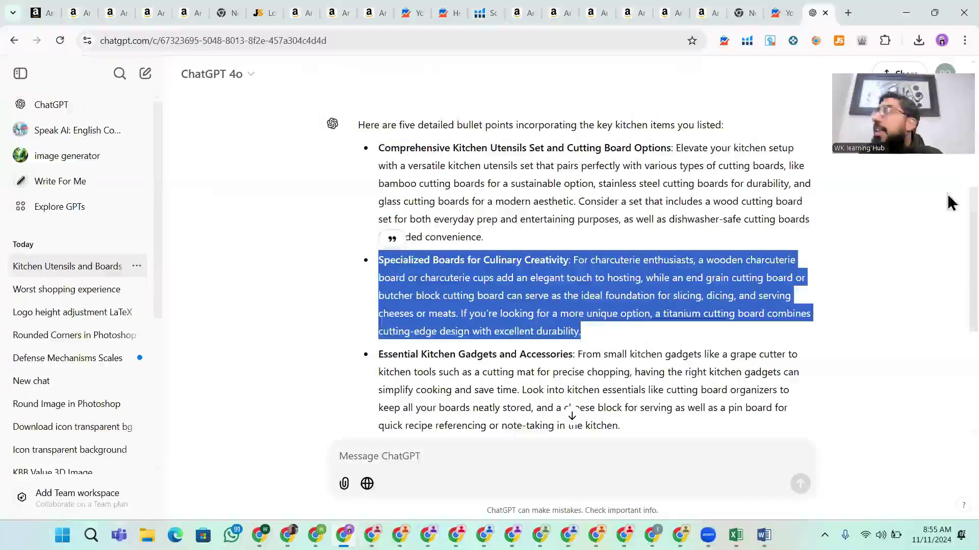
pyautogui.click(482, 13)
pyautogui.click(315, 347)
pyautogui.hotkey('ctrl', 'v')
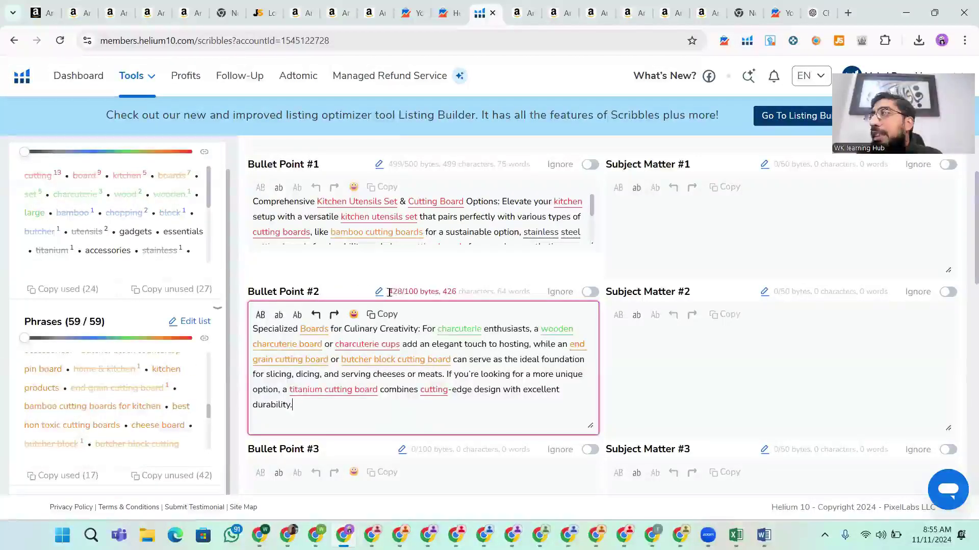
# Copy the "Essential Kitchen Gadgets and Accessories" paragraph from ChatGPT into Bullet Point #3 in Scribbles
pyautogui.scroll(-4, 386, 426)
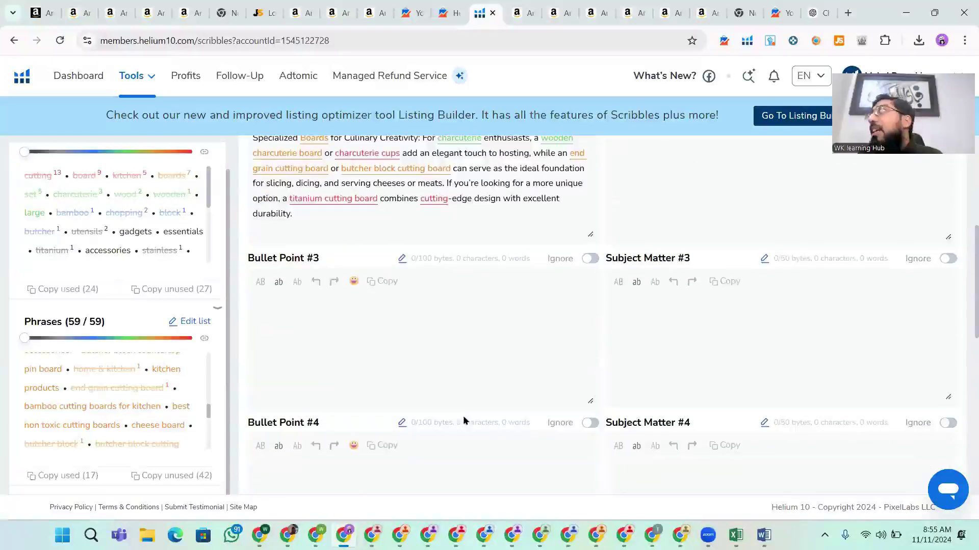
pyautogui.click(814, 13)
pyautogui.scroll(-3, 411, 178)
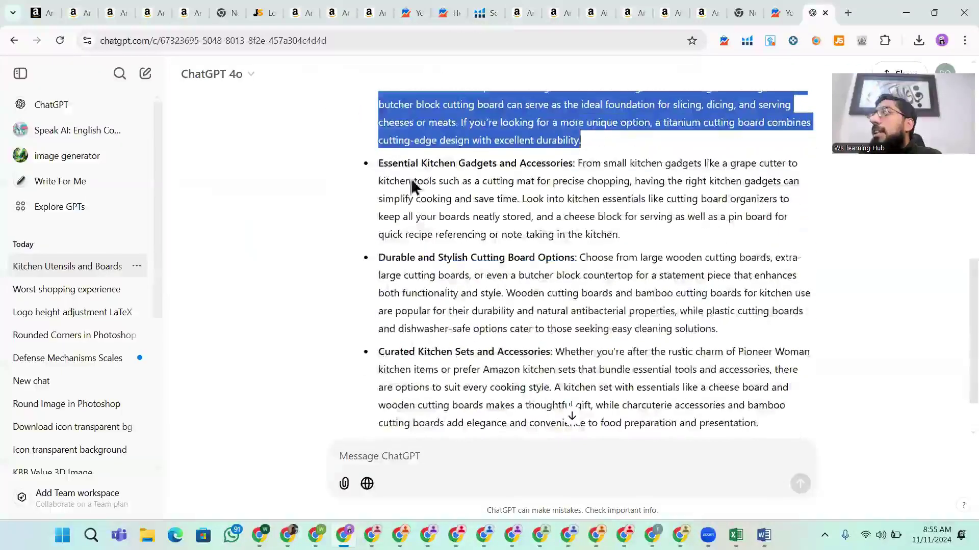
pyautogui.moveTo(380, 163); pyautogui.dragTo(631, 232)
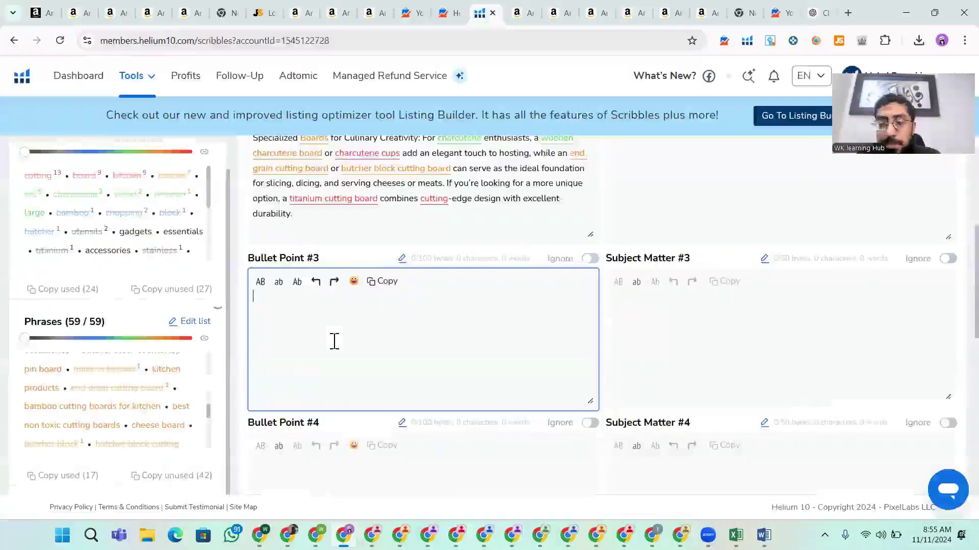
pyautogui.write('Essential Kitchen Gadgets and Accessories: From small kitchen gadgets like a grape cutter to kitchen tools such as a cutting mat for precise chopping, having the right kitchen gadgets can simplify cooking and save time. Look into kitchen essentials like cutting board organizers to keep all your boards neatly stored, and a cheese block for serving as well as a pin board for quick recipe referencing or note-taking in the kitchen.')
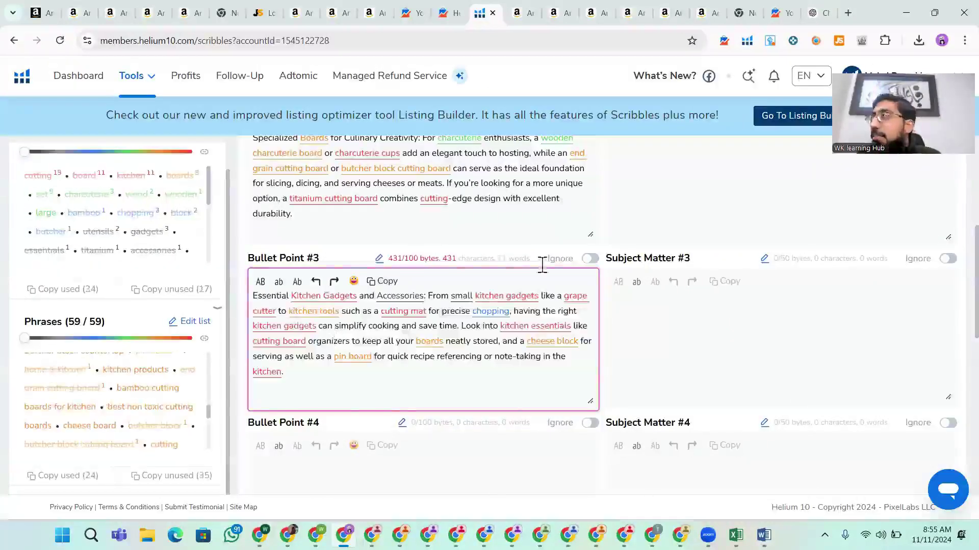
pyautogui.moveTo(386, 258); pyautogui.dragTo(435, 259)
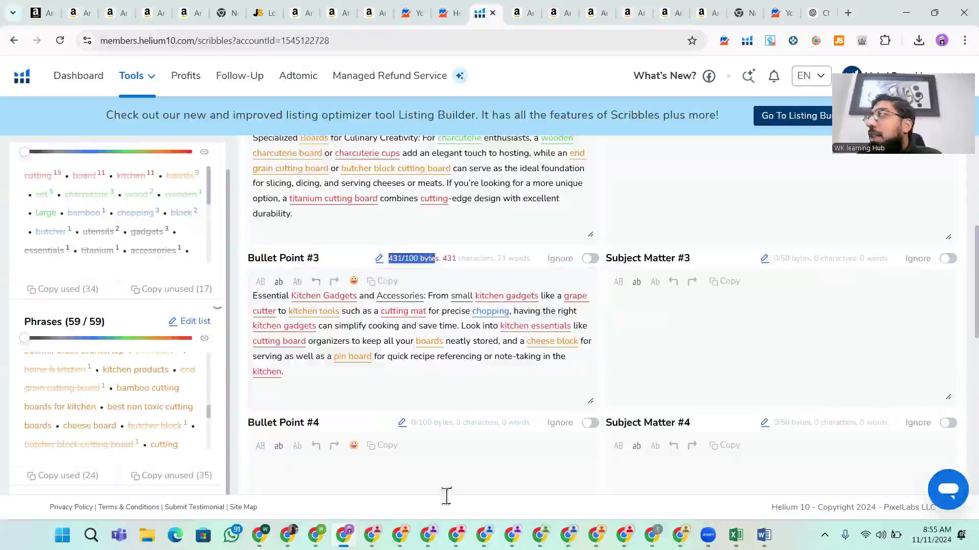
# Copy the "Durable and Stylish Cutting Board Options" paragraph from ChatGPT into Bullet Point #4 in Scribbles
pyautogui.click(814, 11)
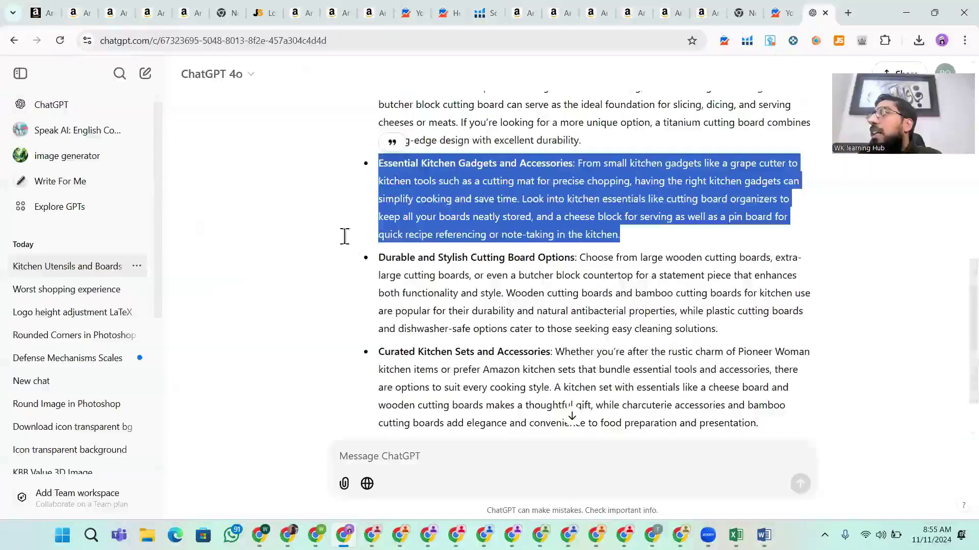
pyautogui.moveTo(377, 258); pyautogui.dragTo(763, 334)
pyautogui.hotkey('ctrl', 'c')
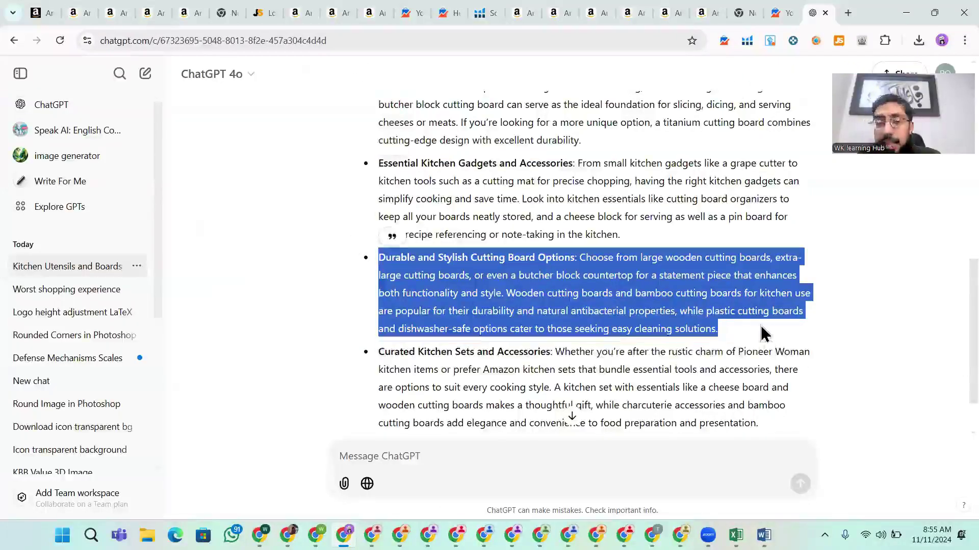
pyautogui.click(483, 13)
pyautogui.click(341, 332)
pyautogui.hotkey('ctrl', 'v')
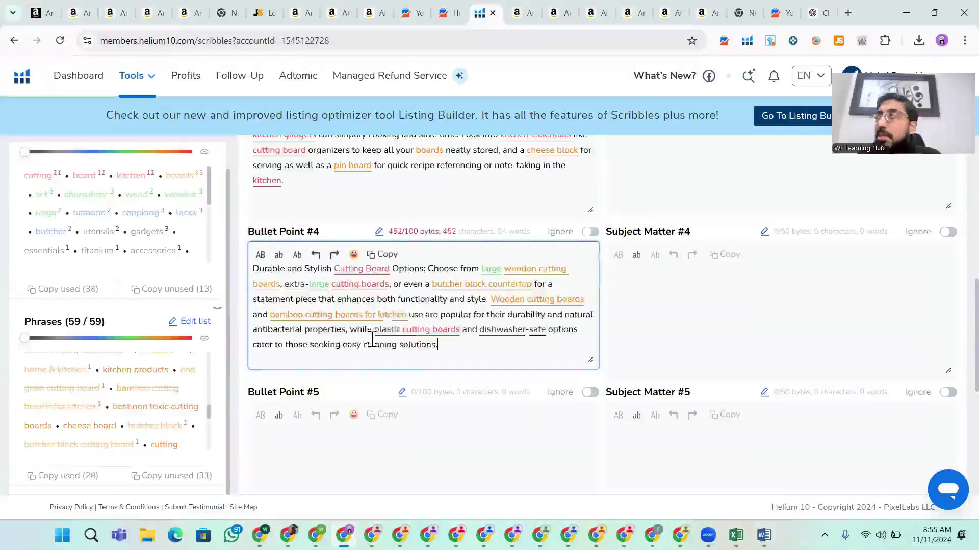
# Copy the "Curated Kitchen Sets and Accessories" paragraph from ChatGPT into Bullet Point #5 in Scribbles
pyautogui.scroll(-3, 357, 357)
pyautogui.click(375, 379)
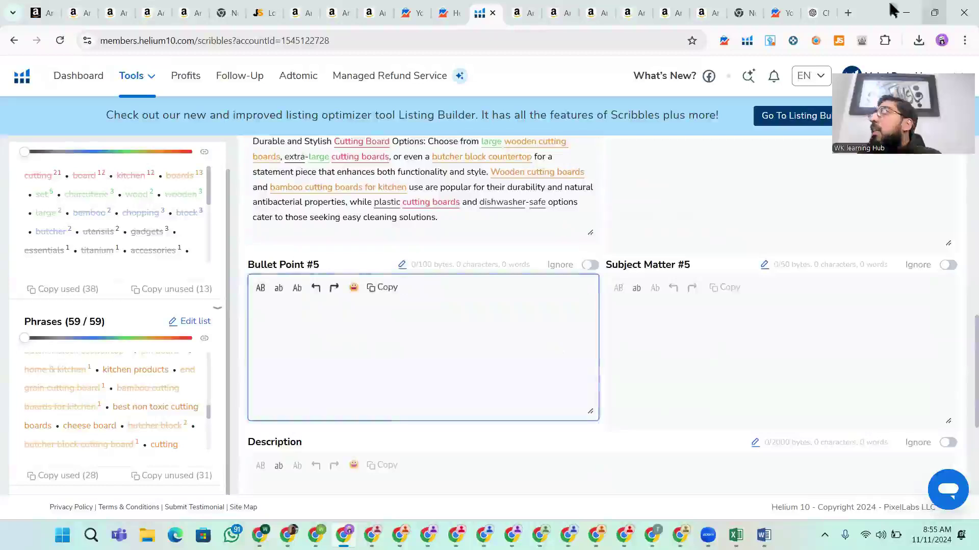
pyautogui.click(816, 12)
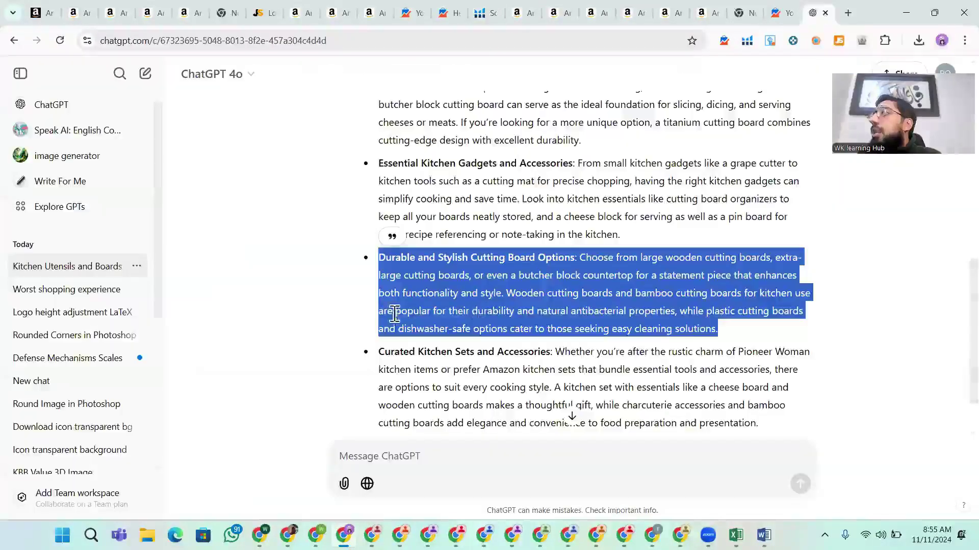
pyautogui.scroll(-1, 387, 340)
pyautogui.moveTo(379, 288); pyautogui.dragTo(774, 359)
pyautogui.hotkey('ctrl', 'c')
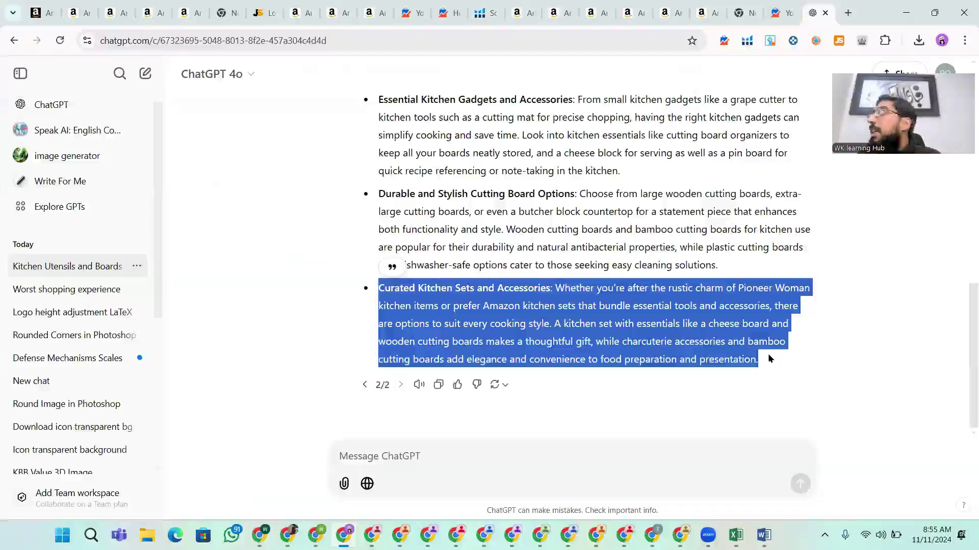
pyautogui.click(482, 13)
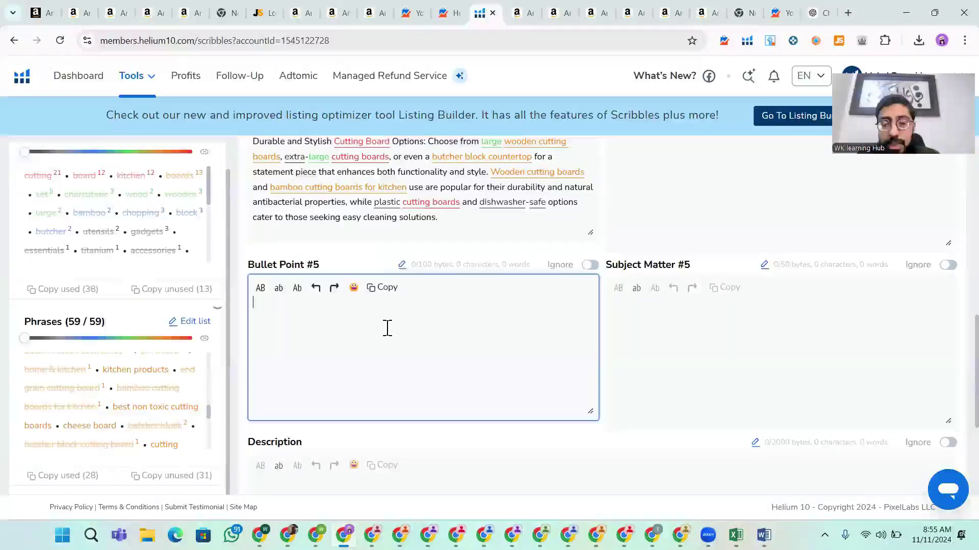
pyautogui.hotkey('ctrl', 'v')
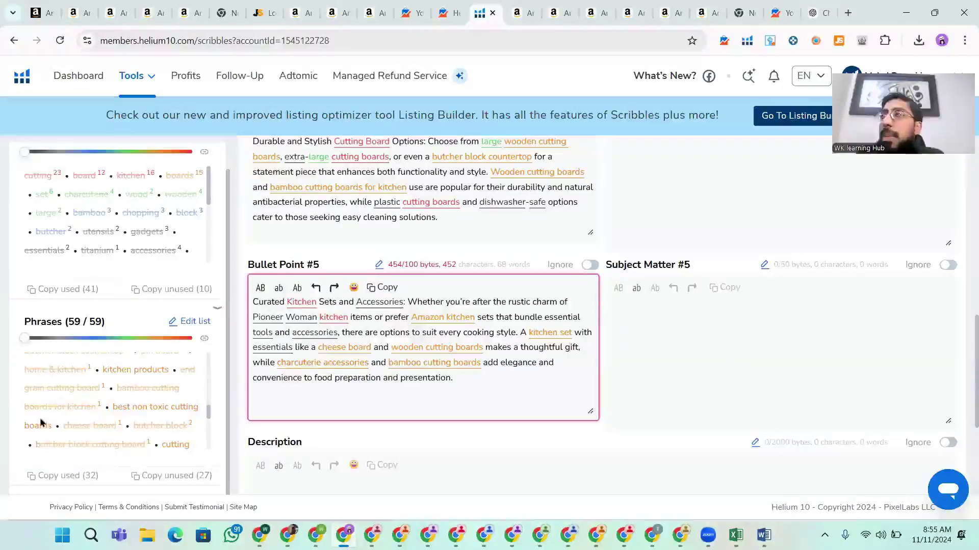
# Copy all unused phrases from the Scribbles phrase list and paste them into a new ChatGPT message
pyautogui.scroll(-3, 123, 418)
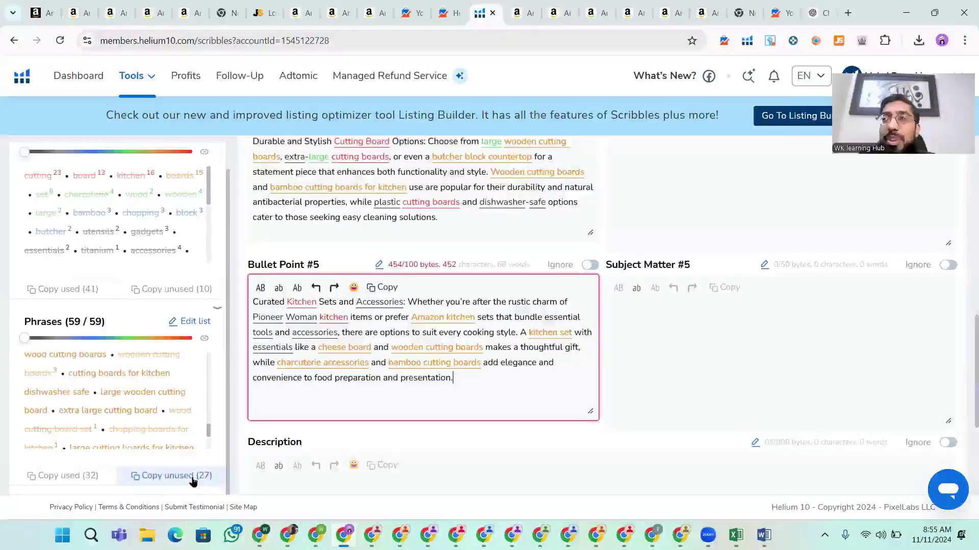
pyautogui.scroll(-1, 204, 477)
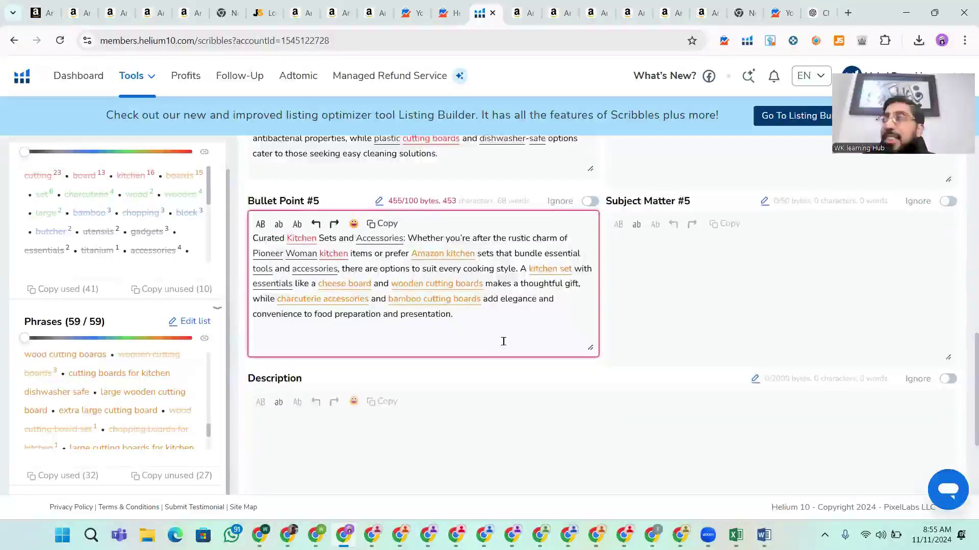
pyautogui.scroll(-4, 489, 352)
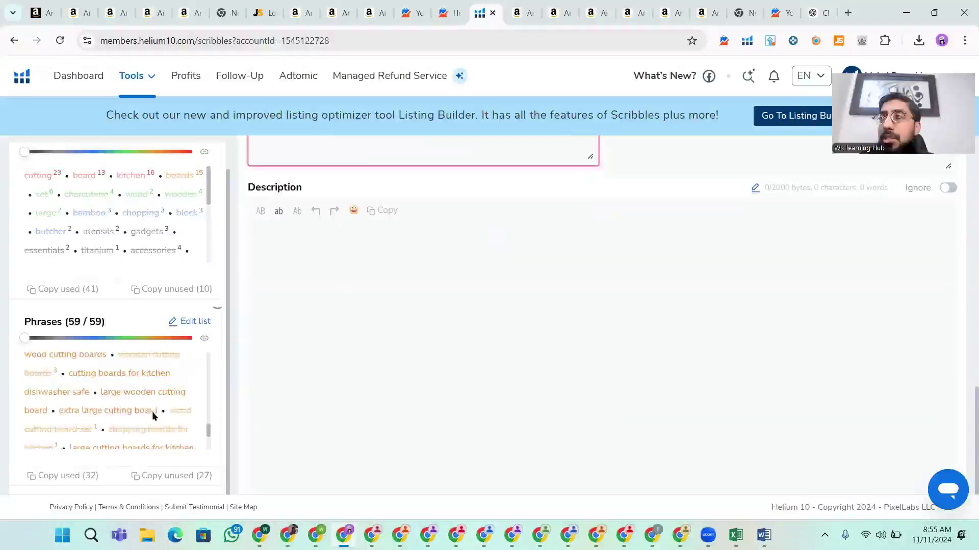
pyautogui.scroll(-2, 153, 415)
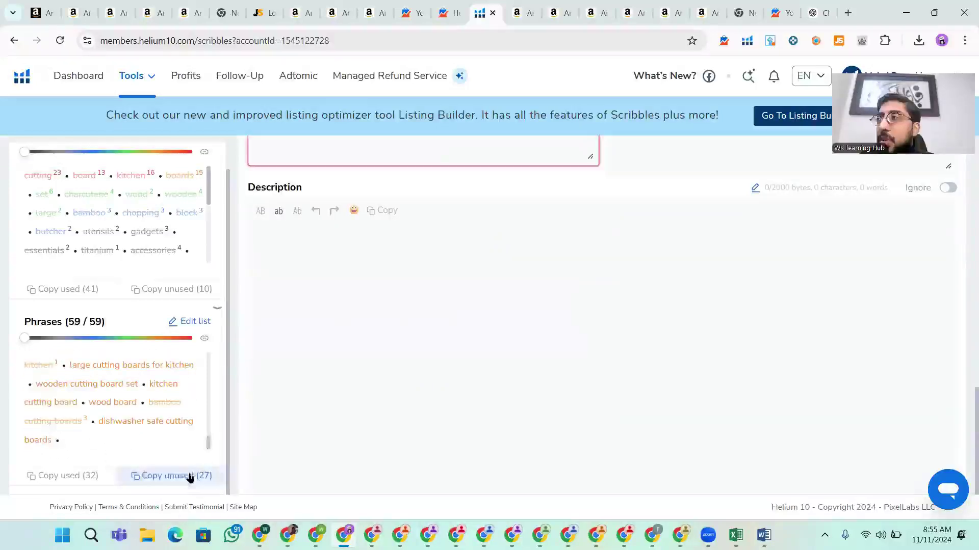
pyautogui.click(190, 478)
pyautogui.click(819, 13)
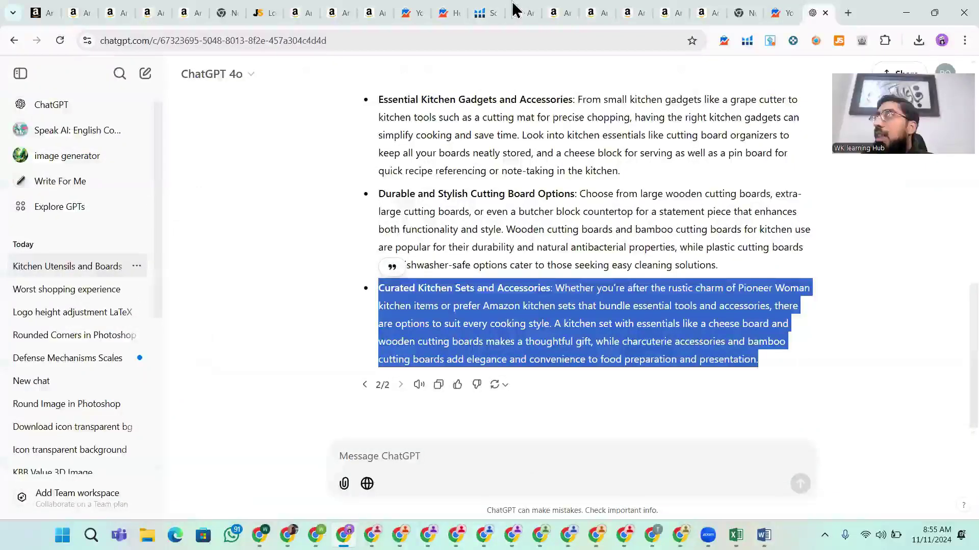
pyautogui.click(390, 456)
pyautogui.hotkey('ctrl', 'v')
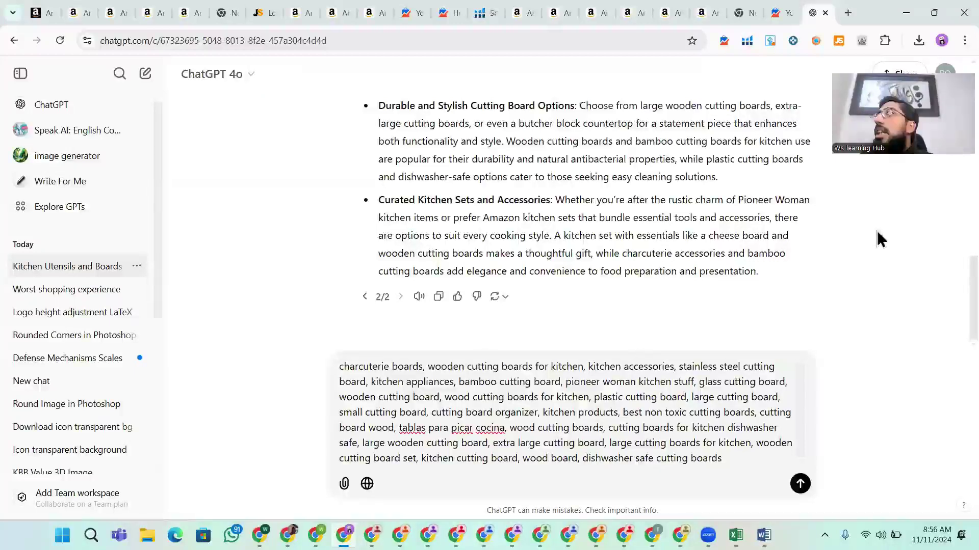
# Check the Scribbles word list for keywords that are still unused
pyautogui.click(487, 11)
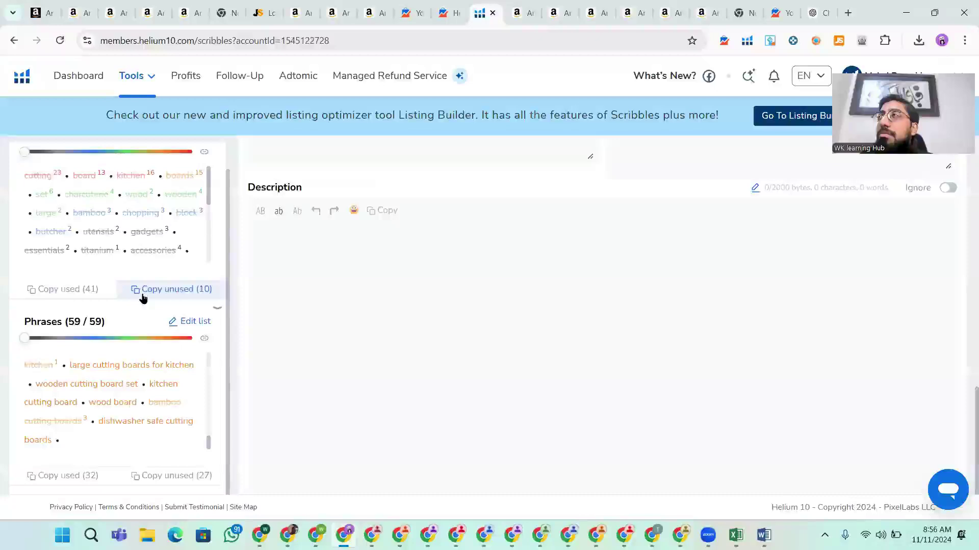
pyautogui.scroll(-5, 157, 244)
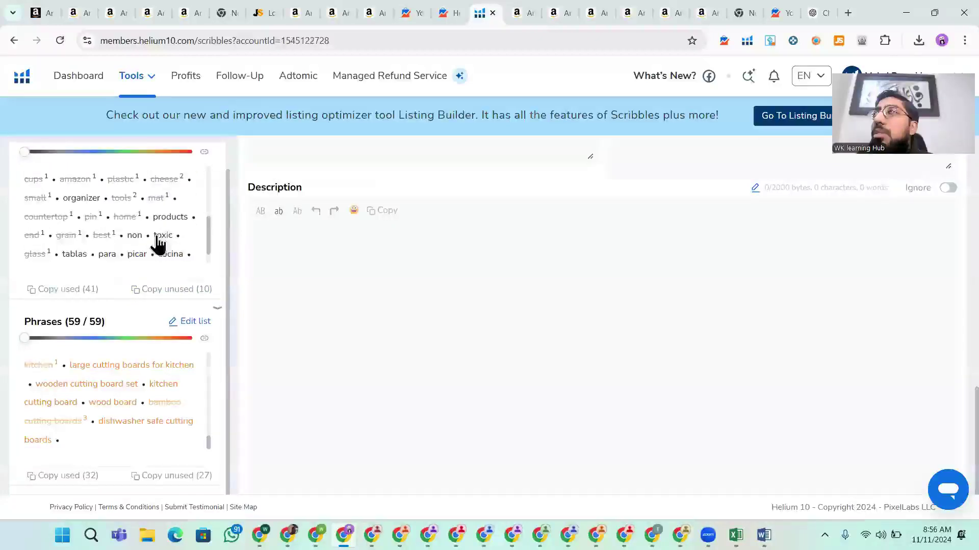
pyautogui.scroll(-1, 159, 241)
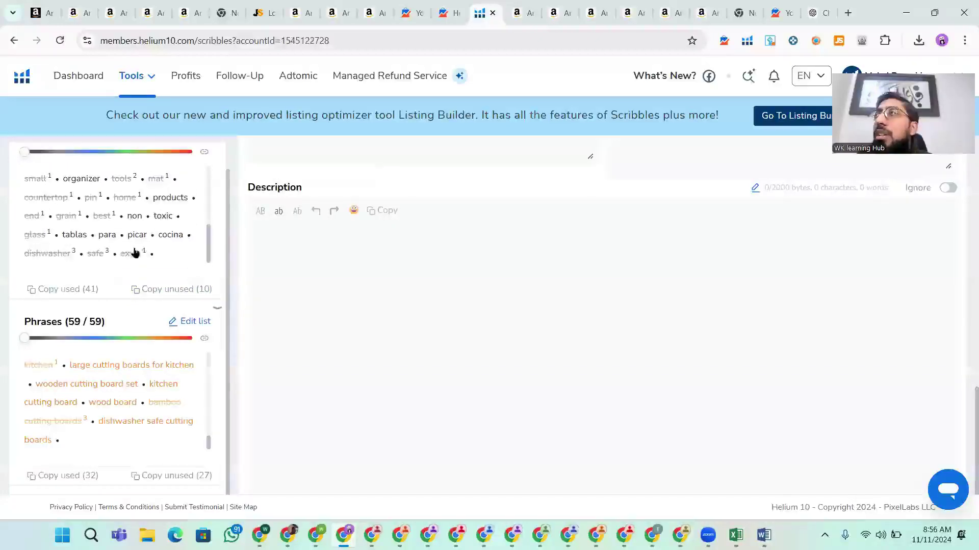
pyautogui.scroll(6, 145, 242)
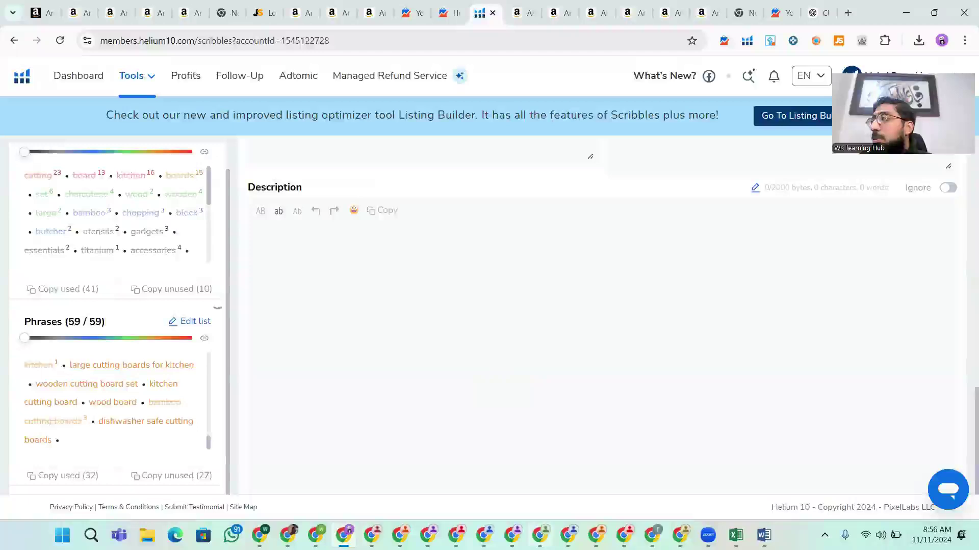
# Append "now write detail descprion by using heading and subheadinfs" to the pasted phrases in the ChatGPT message and send it
pyautogui.hotkey('ctrl', '9')
pyautogui.click(746, 463)
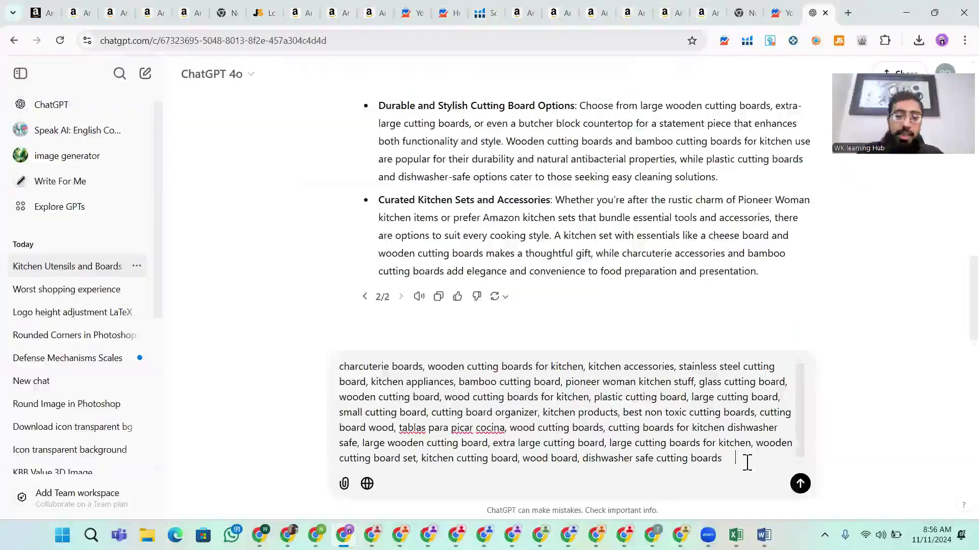
pyautogui.write('now w')
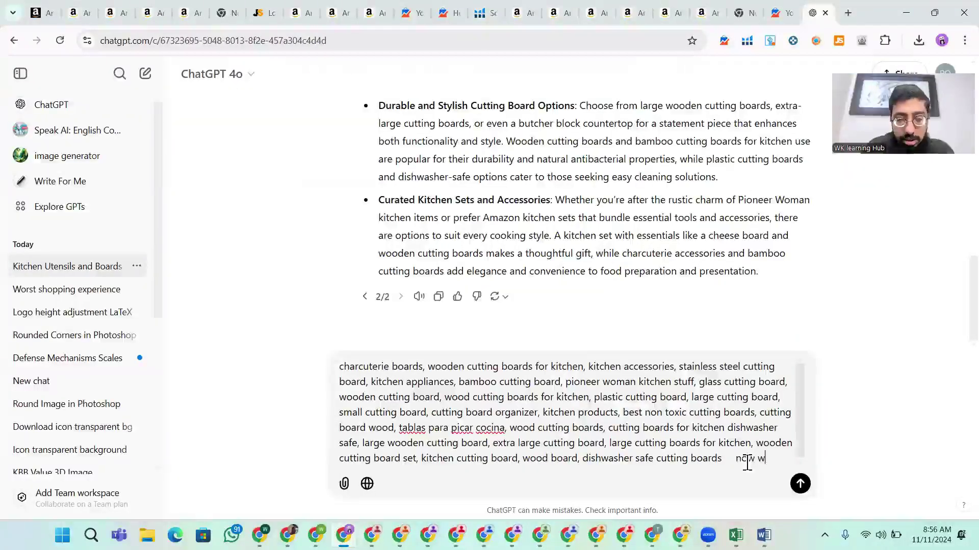
pyautogui.write('rite detail descprion by using')
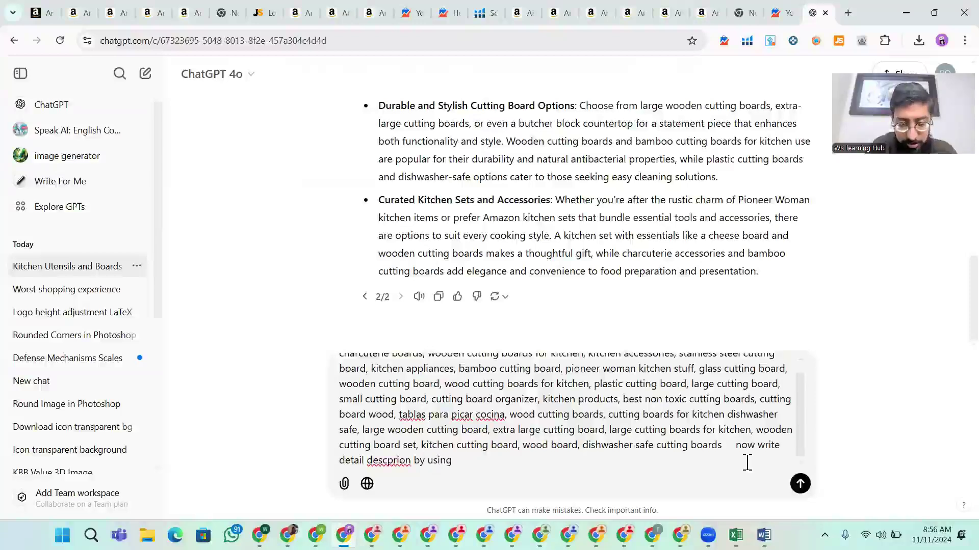
pyautogui.write('f')
pyautogui.press('BackSpace')
pyautogui.press('BackSpace')
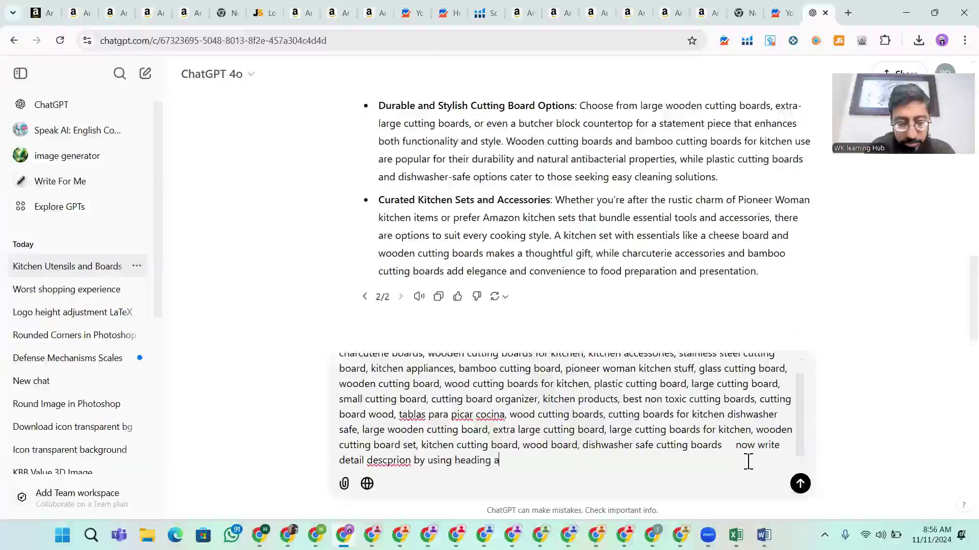
pyautogui.write('and subheadinfs')
pyautogui.press('Return')
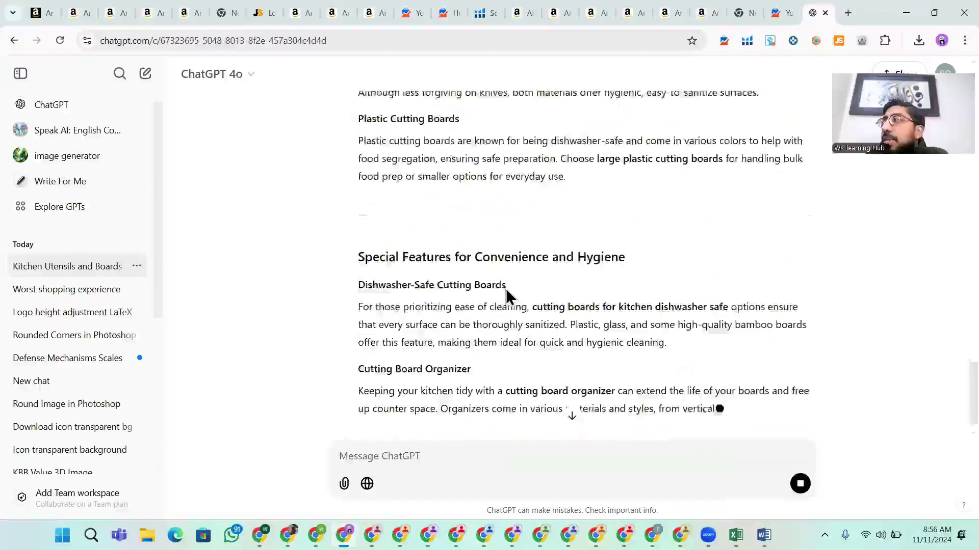
# Copy the generated description, from the charcuterie boards section through the closing paragraph, into the Description field in Scribbles
pyautogui.scroll(5, 394, 248)
pyautogui.scroll(10, 394, 249)
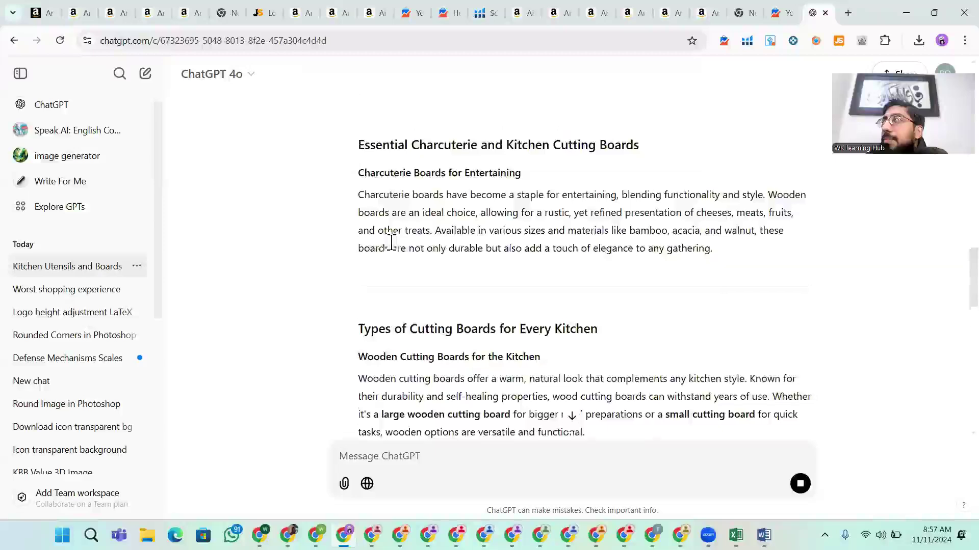
pyautogui.moveTo(357, 198); pyautogui.dragTo(715, 388)
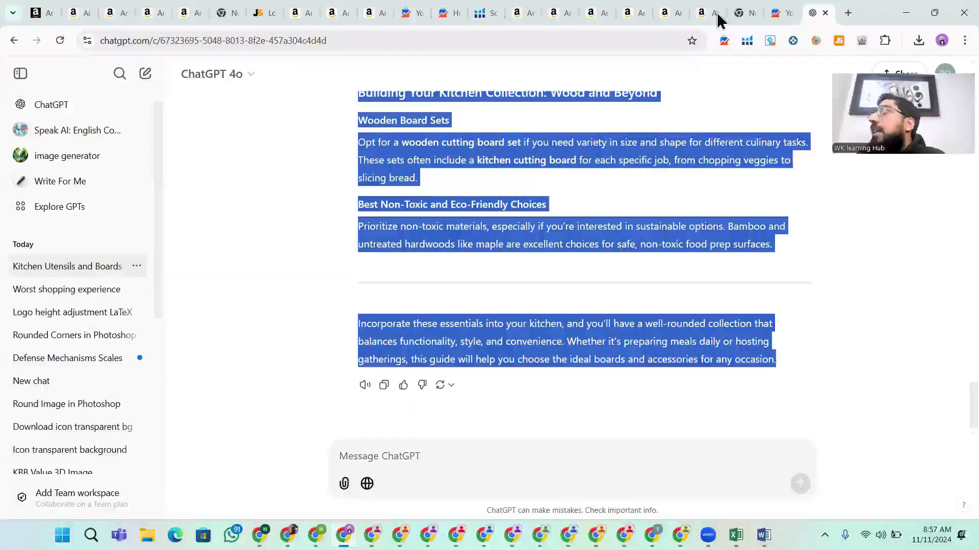
pyautogui.click(480, 12)
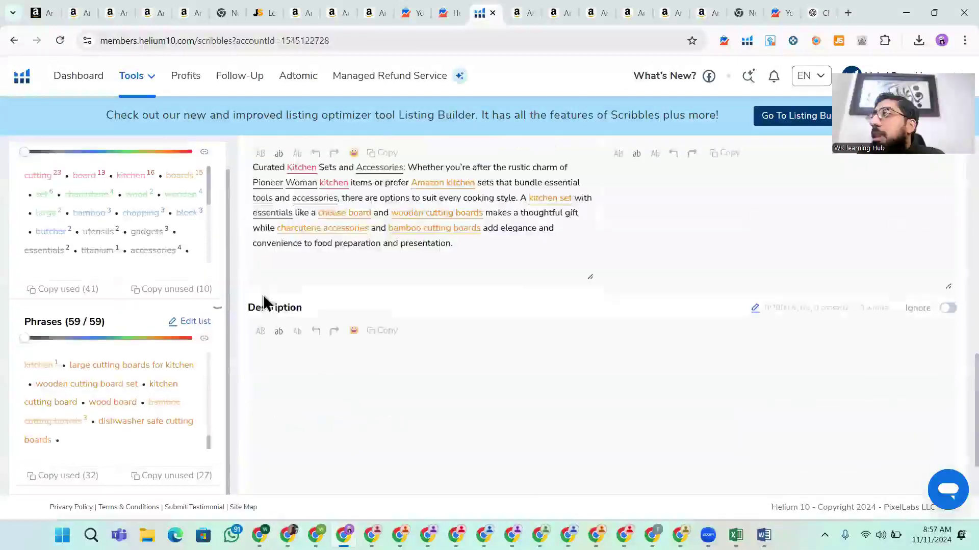
pyautogui.click(326, 377)
pyautogui.hotkey('ctrl', 'v')
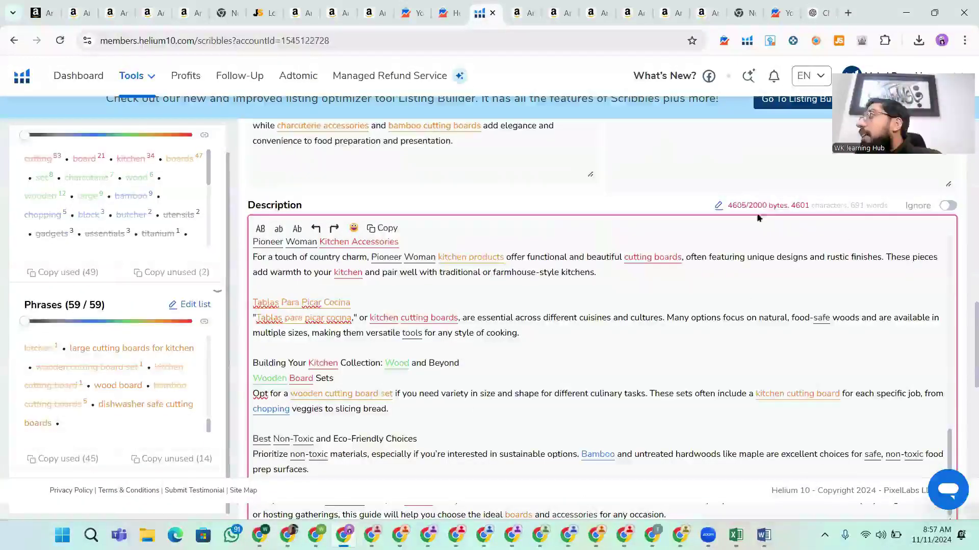
# Set the Description field's limit to 5000 bytes and look through the pasted text
pyautogui.moveTo(773, 205); pyautogui.dragTo(746, 206)
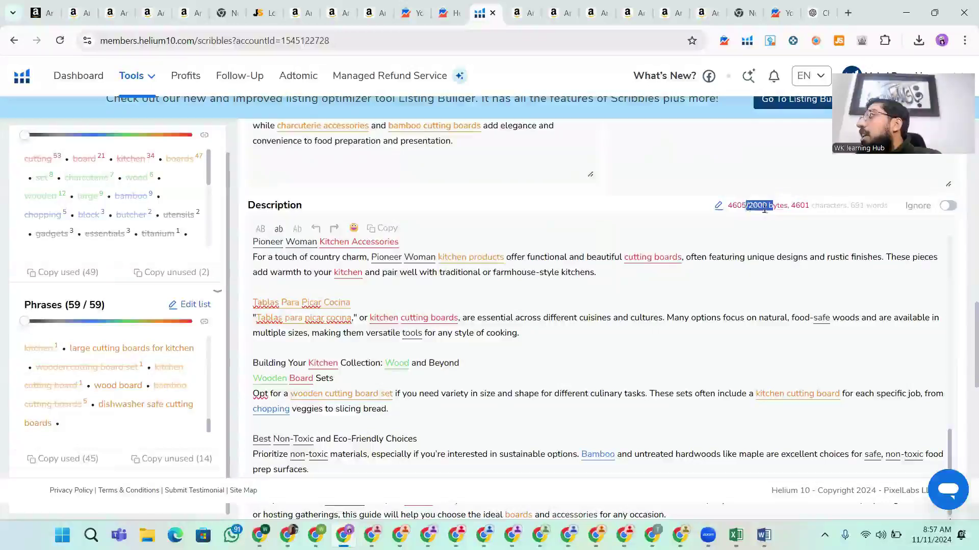
pyautogui.click(719, 206)
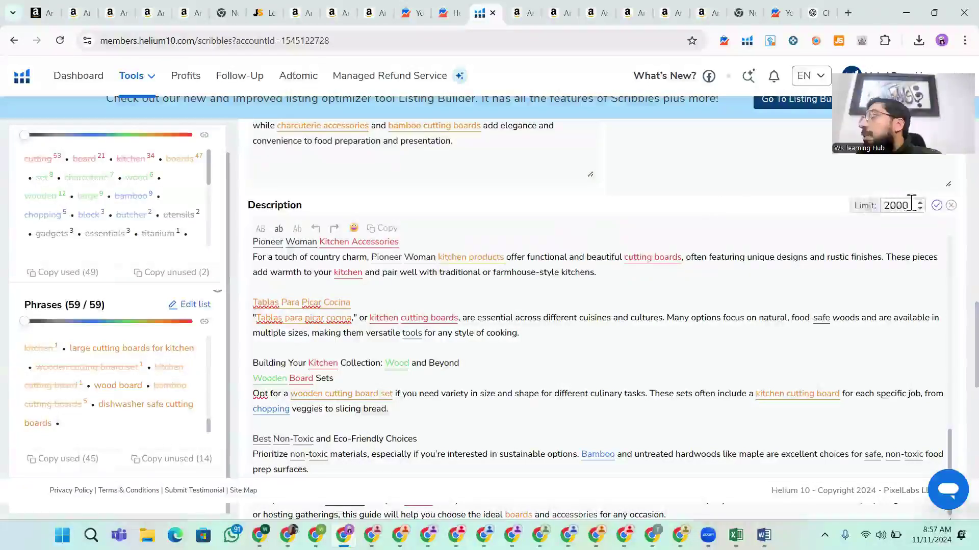
pyautogui.moveTo(912, 202); pyautogui.dragTo(831, 216)
pyautogui.write('5000')
pyautogui.press('Return')
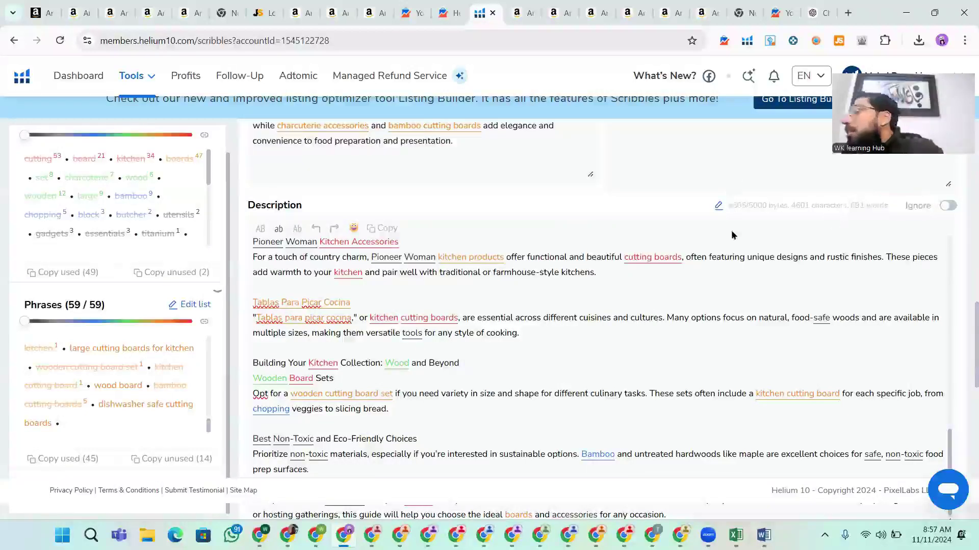
pyautogui.scroll(-5, 474, 321)
pyautogui.scroll(10, 334, 214)
pyautogui.scroll(5, 448, 382)
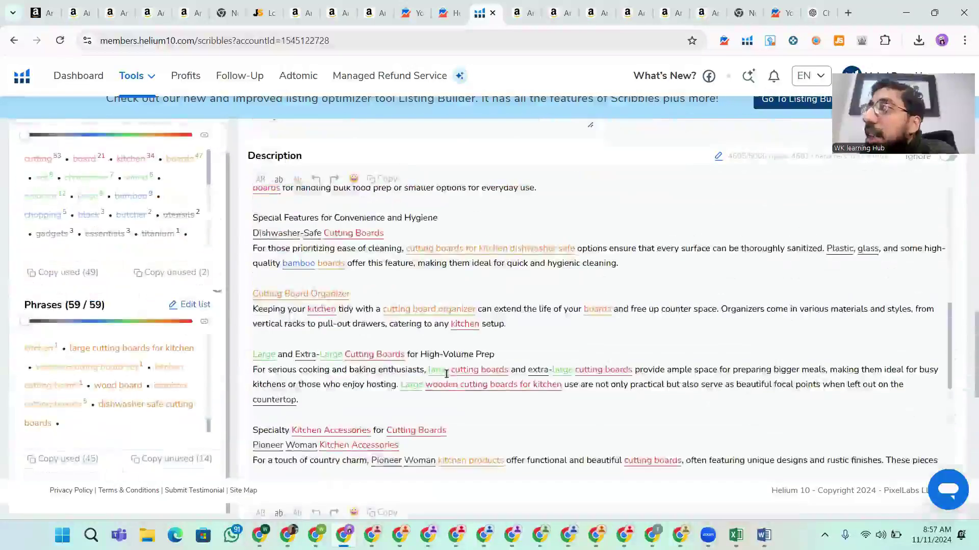
pyautogui.scroll(-10, 446, 374)
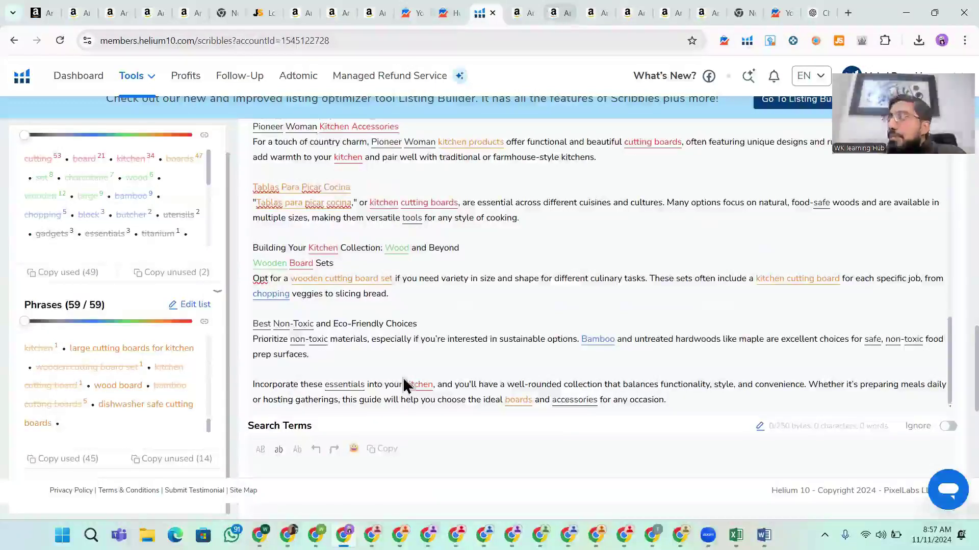
pyautogui.scroll(5, 402, 377)
# Copy all five bullet point paragraphs from ChatGPT and paste them under the "Bullet Points" heading in the Word document
pyautogui.click(812, 14)
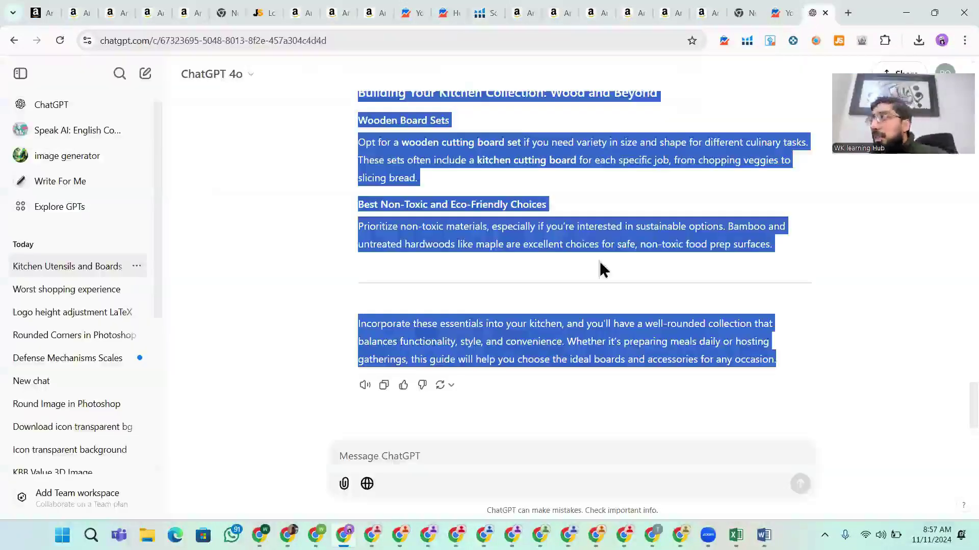
pyautogui.scroll(-5, 437, 284)
pyautogui.scroll(2, 438, 291)
pyautogui.scroll(15, 439, 290)
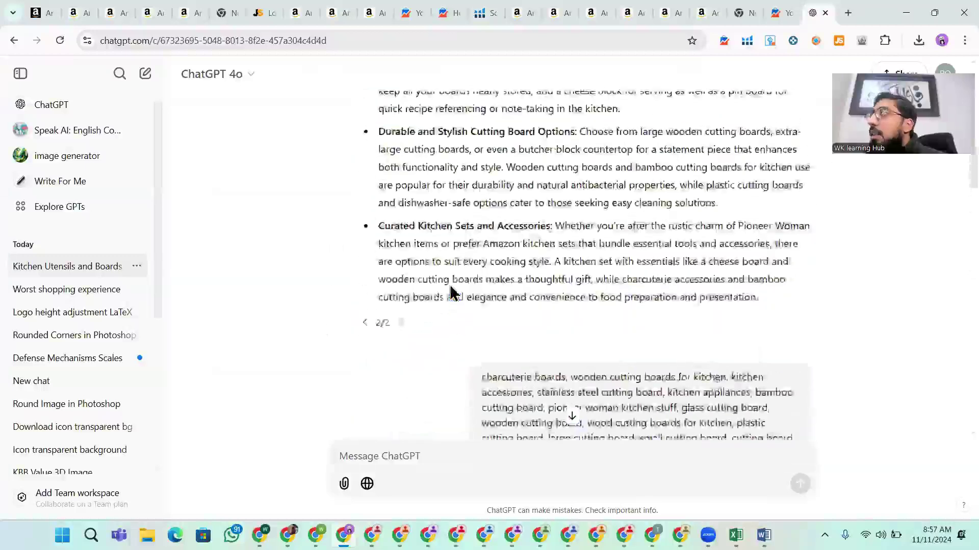
pyautogui.scroll(-15, 382, 192)
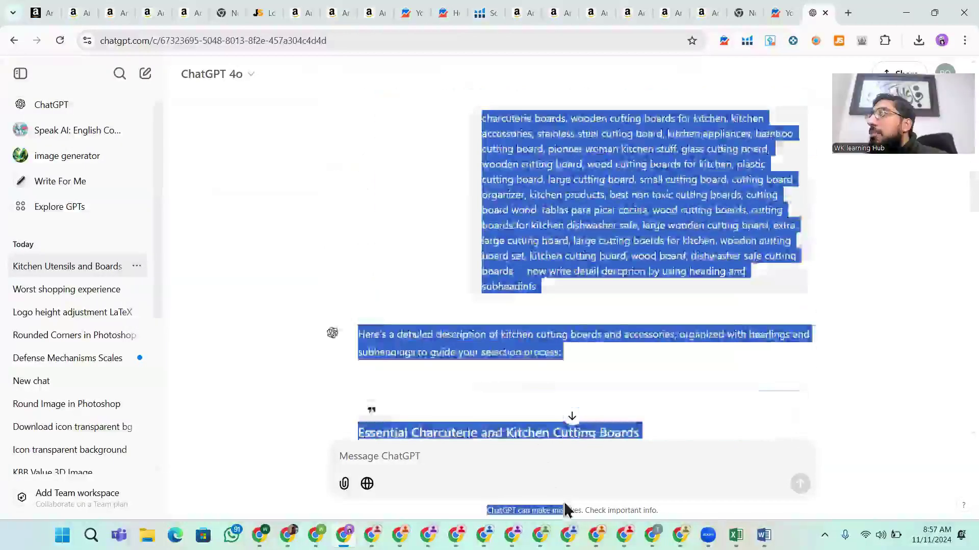
pyautogui.scroll(10, 553, 214)
pyautogui.moveTo(448, 91); pyautogui.dragTo(783, 415)
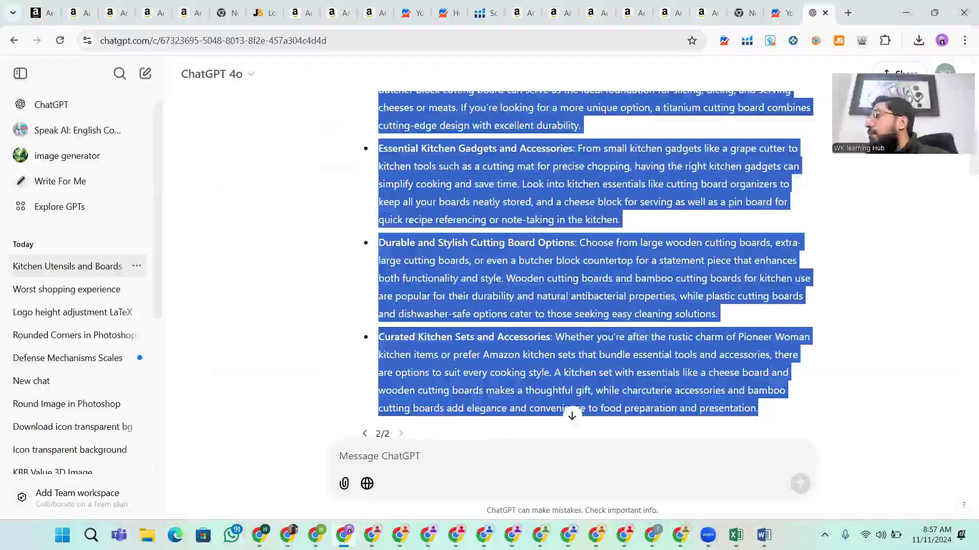
pyautogui.click(906, 13)
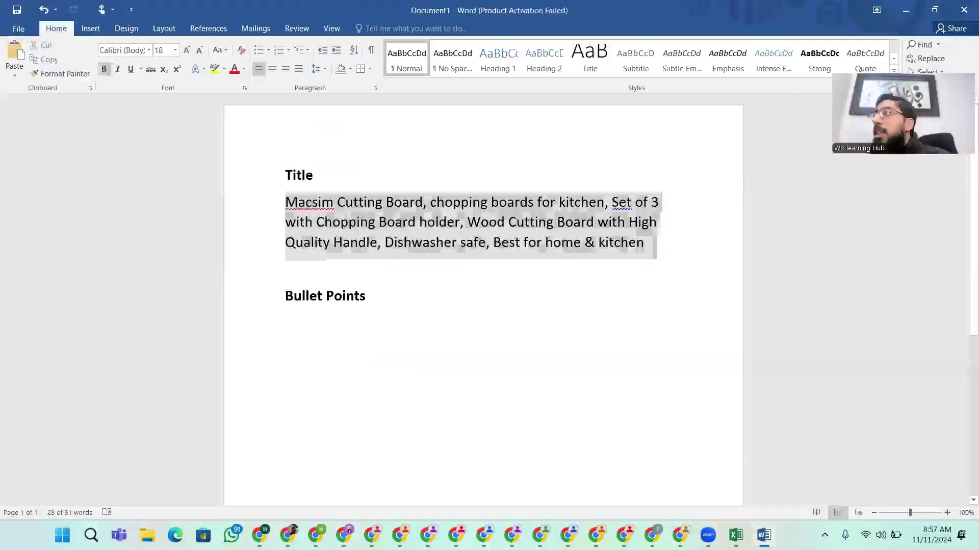
pyautogui.hotkey('ctrl', 'End')
pyautogui.press('Return')
pyautogui.hotkey('ctrl', 'v')
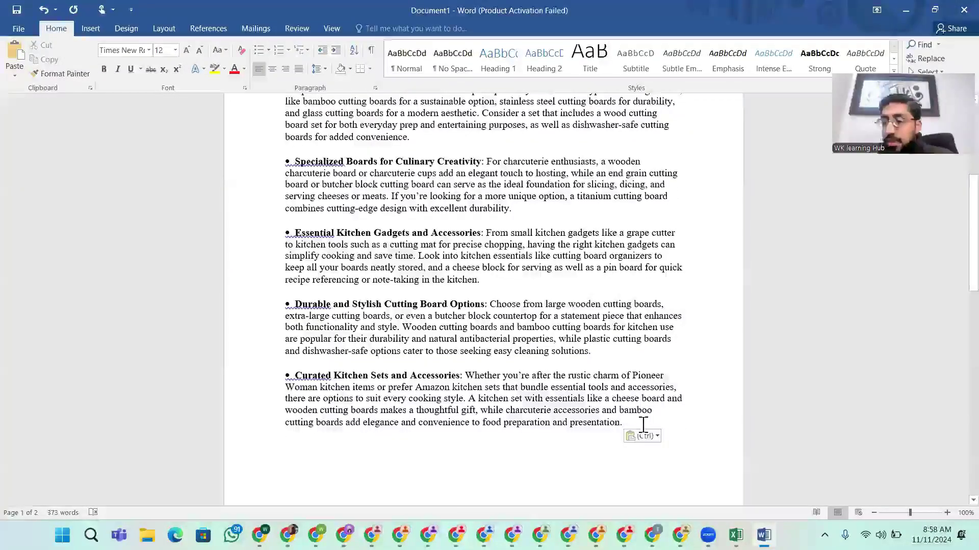
# Start a new page after the bullet points and label it "Desc"
pyautogui.hotkey('ctrl', 'Return')
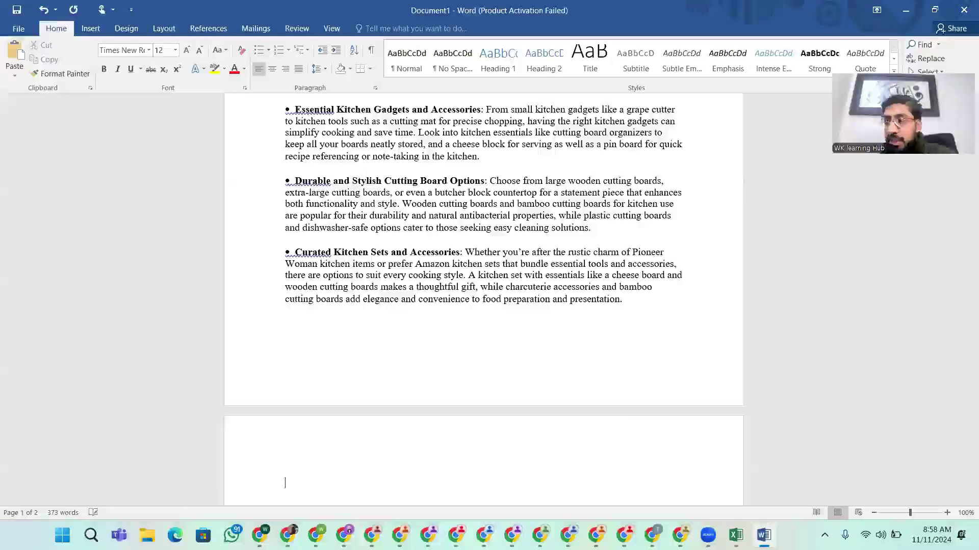
pyautogui.write('Desc')
pyautogui.scroll(-1, 936, 236)
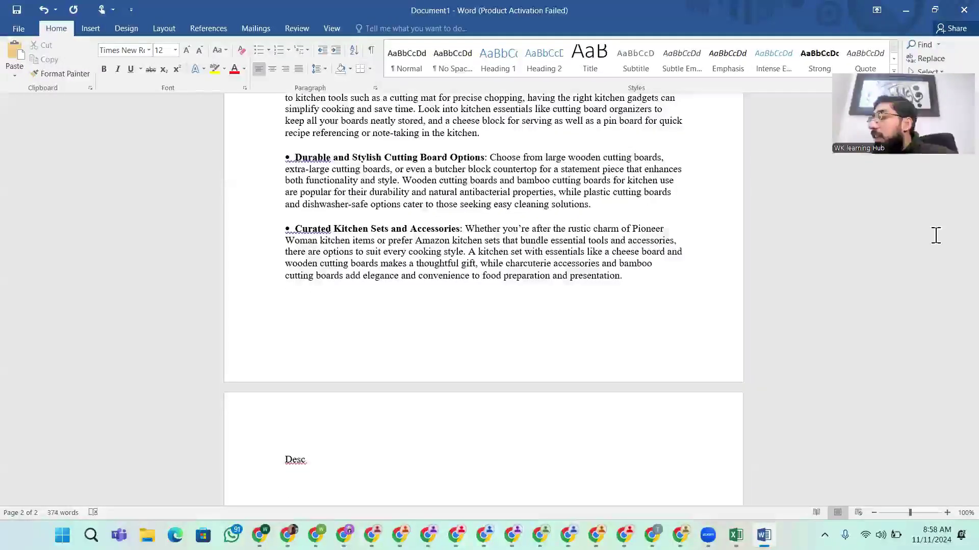
# Copy the full description with its headings from ChatGPT and paste it below "Desc" in the Word document
pyautogui.hotkey('alt', 'Tab')
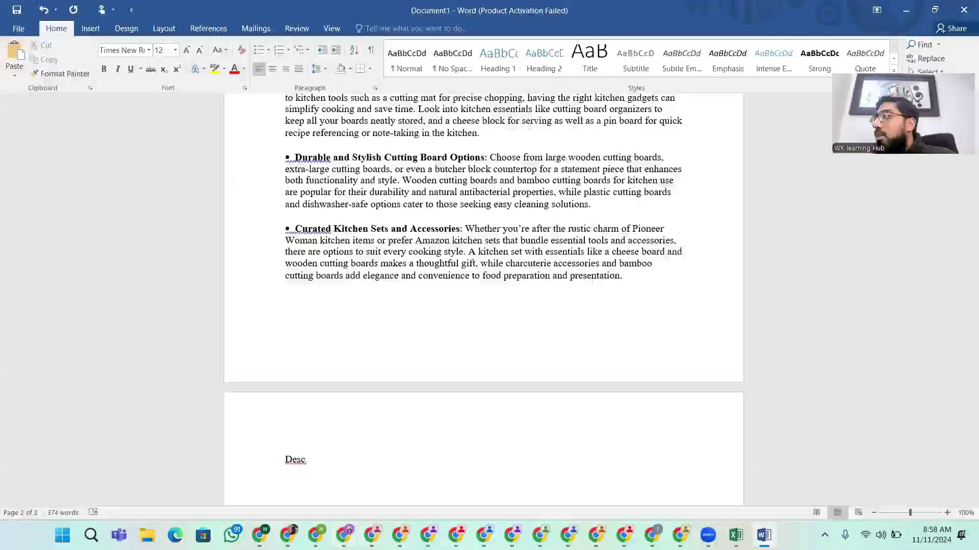
pyautogui.scroll(-15, 502, 292)
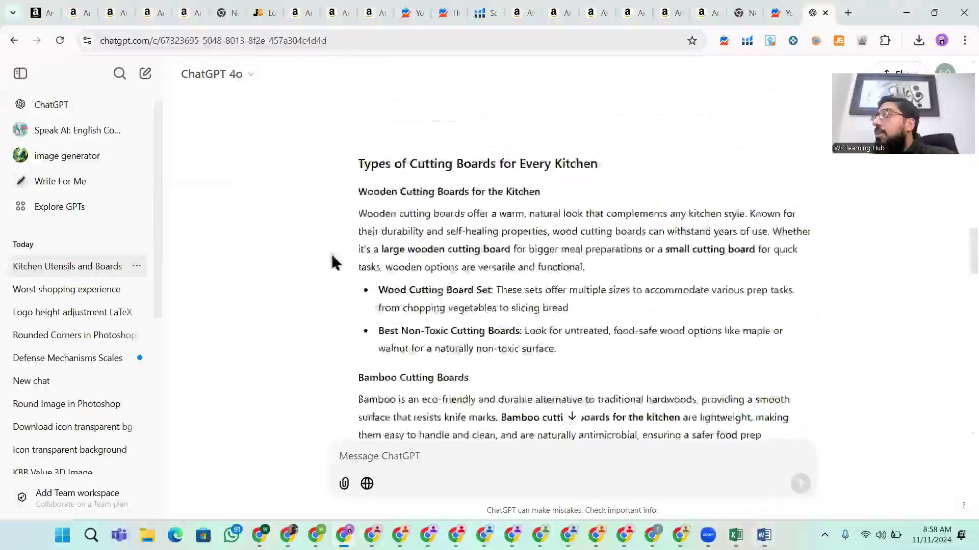
pyautogui.scroll(2, 331, 254)
pyautogui.moveTo(522, 298); pyautogui.dragTo(798, 366)
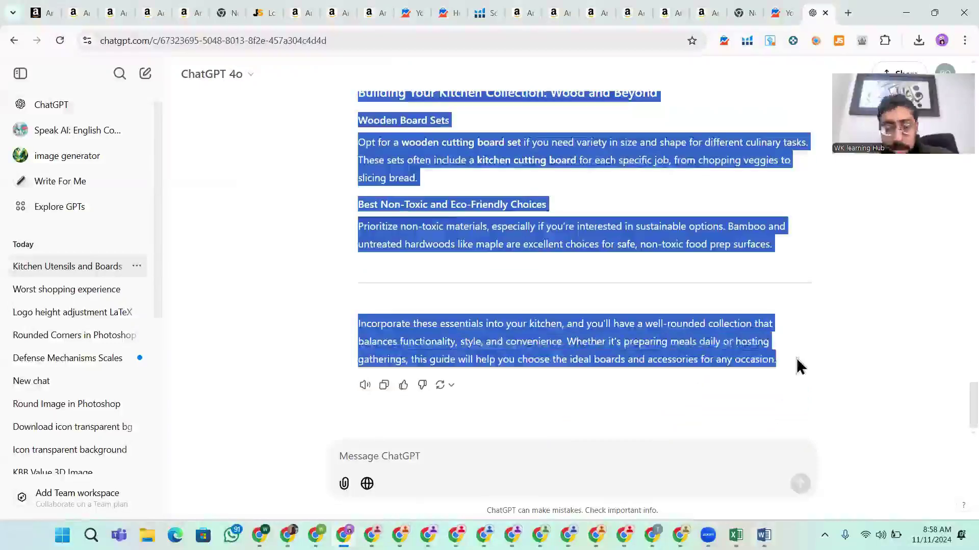
pyautogui.click(763, 535)
pyautogui.scroll(-2, 243, 404)
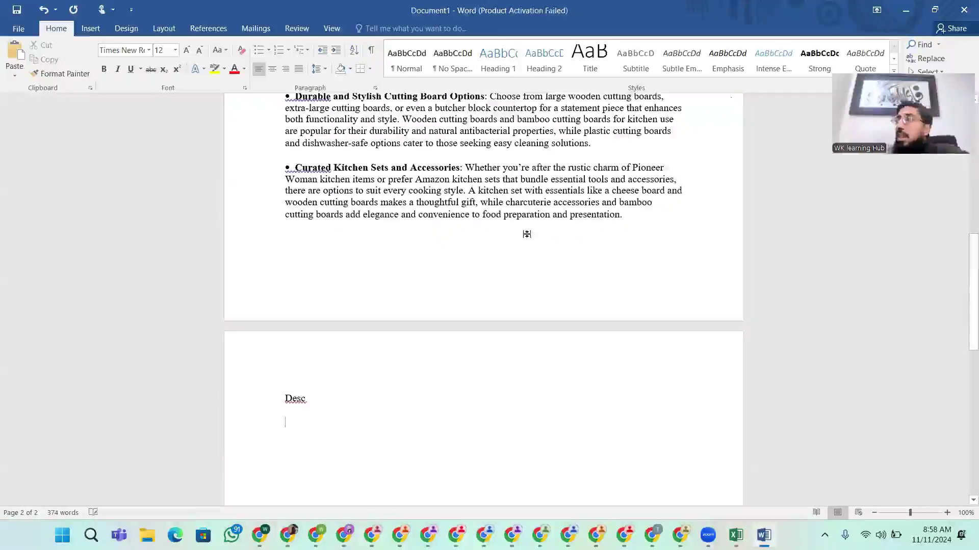
pyautogui.hotkey('ctrl', 'v')
pyautogui.scroll(15, 431, 306)
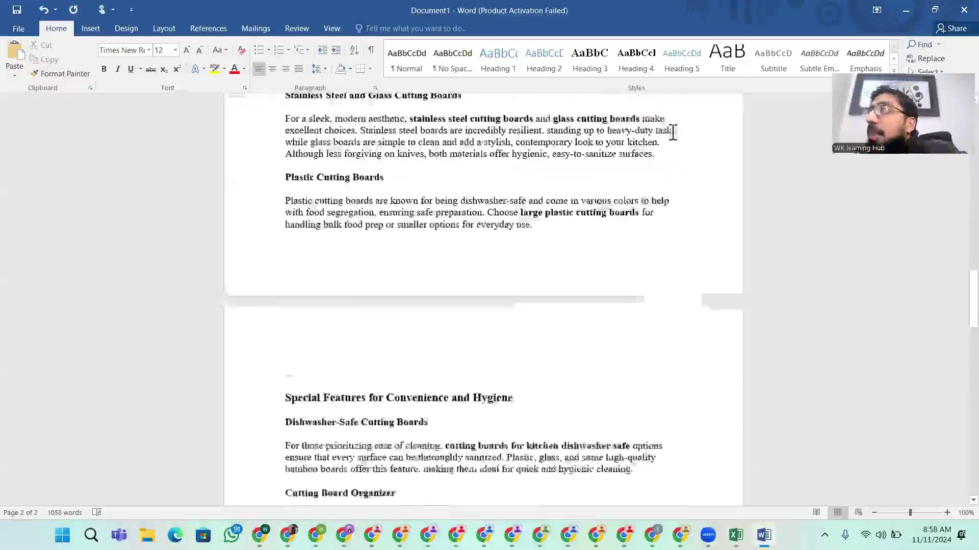
pyautogui.scroll(6, 673, 133)
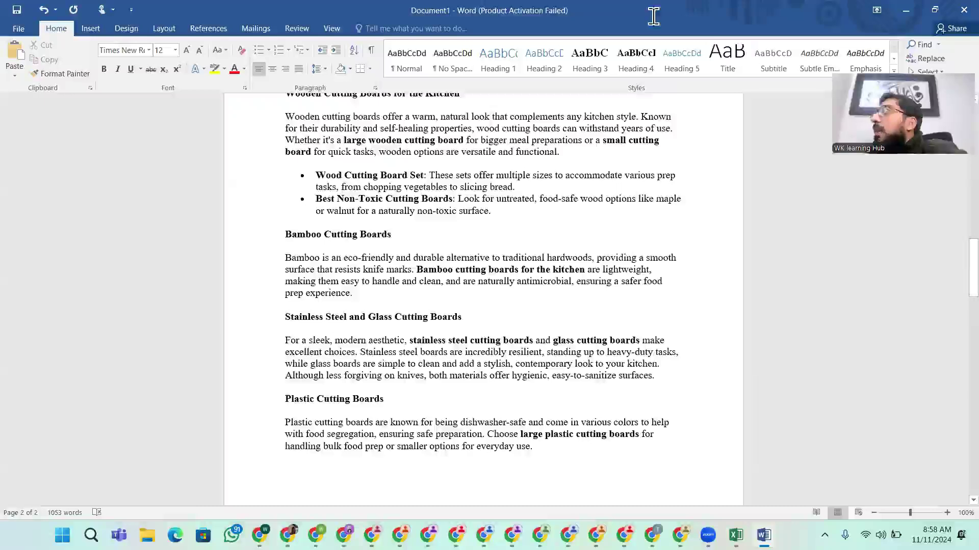
pyautogui.scroll(1, 654, 16)
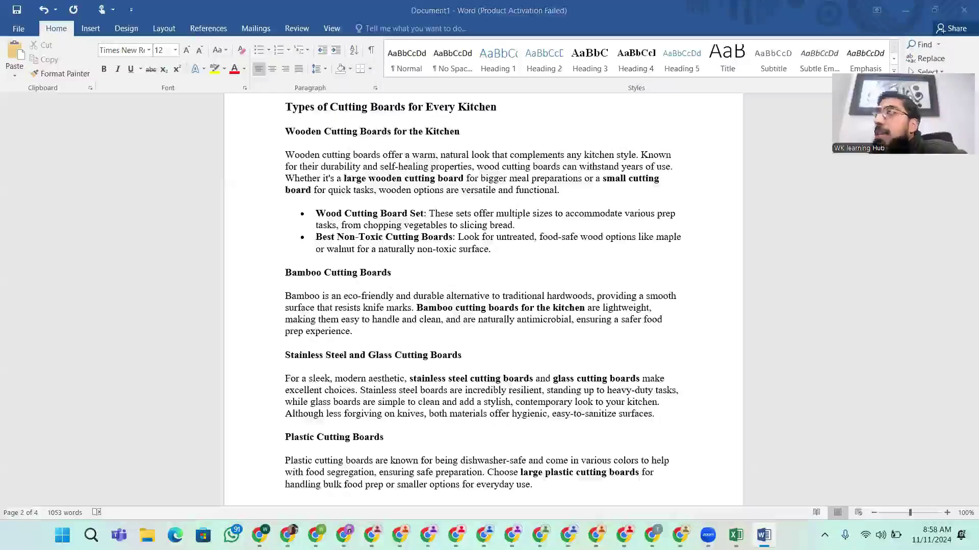
# Switch to Helium 10 Scribbles and copy the unused phrases from the Phrases list
pyautogui.hotkey('alt', 'Tab')
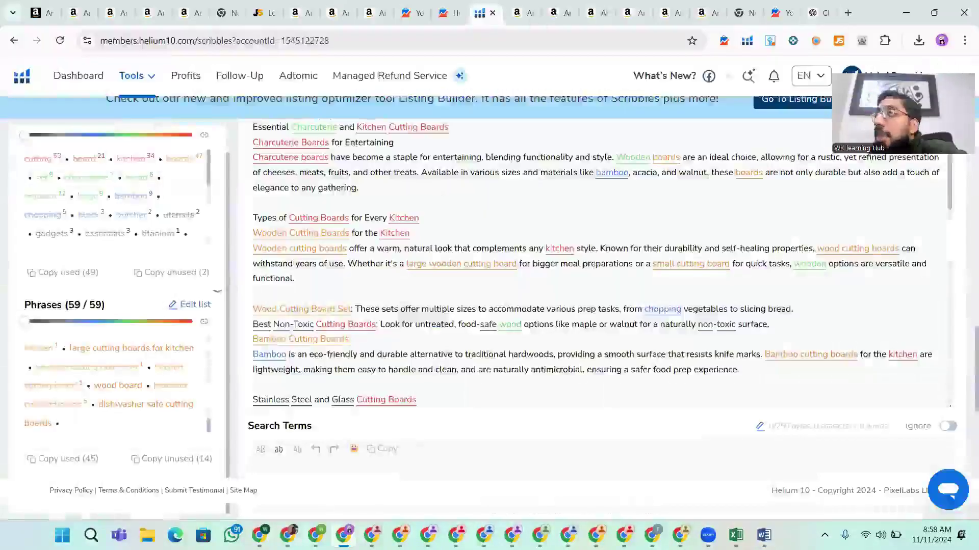
pyautogui.click(190, 467)
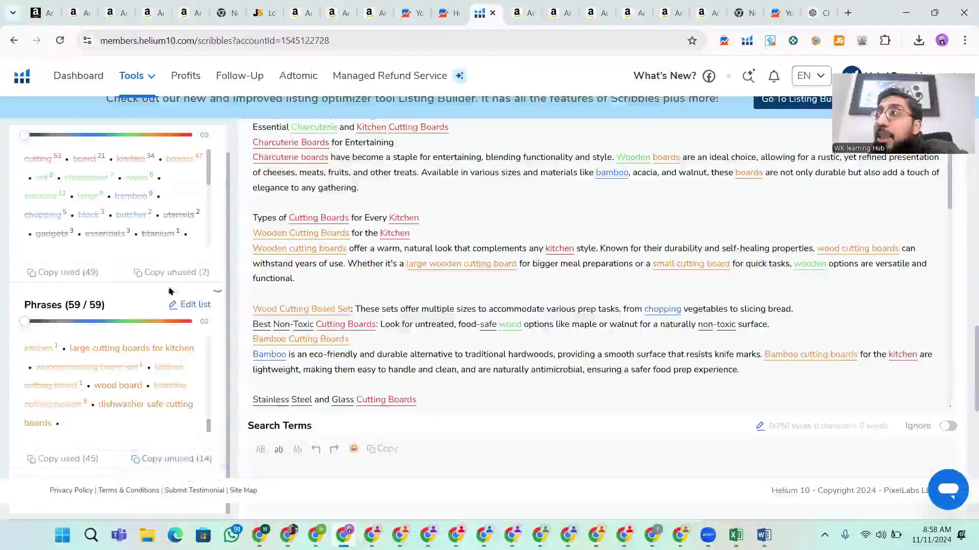
pyautogui.scroll(-5, 157, 220)
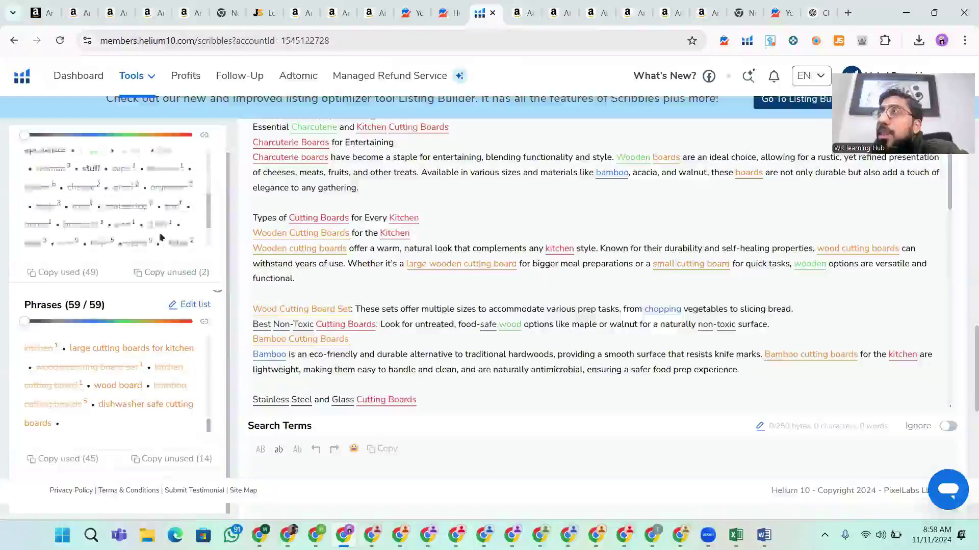
pyautogui.click(163, 256)
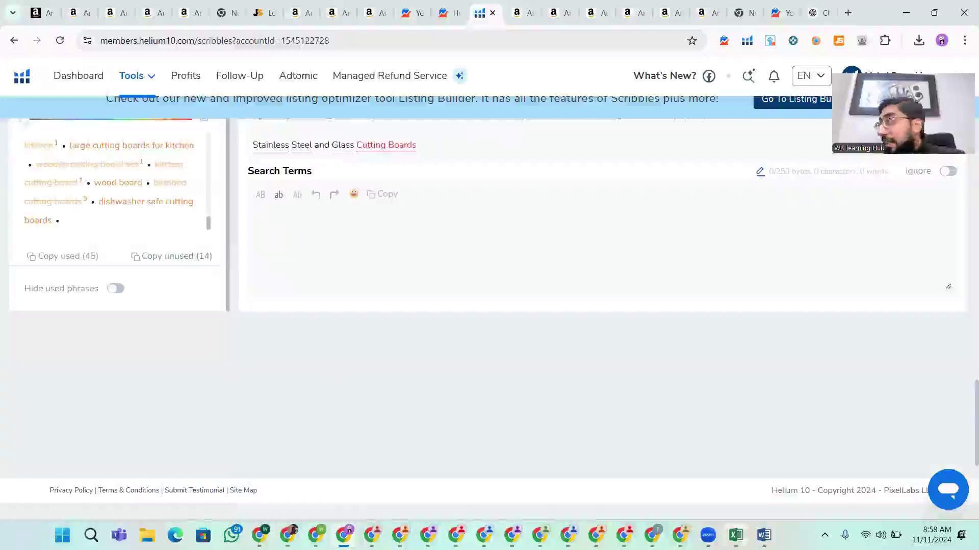
# Add the label "Unused keywords" a few lines below the end of the description in the Word document and paste the copied phrases beneath it
pyautogui.click(763, 535)
pyautogui.scroll(-10, 491, 398)
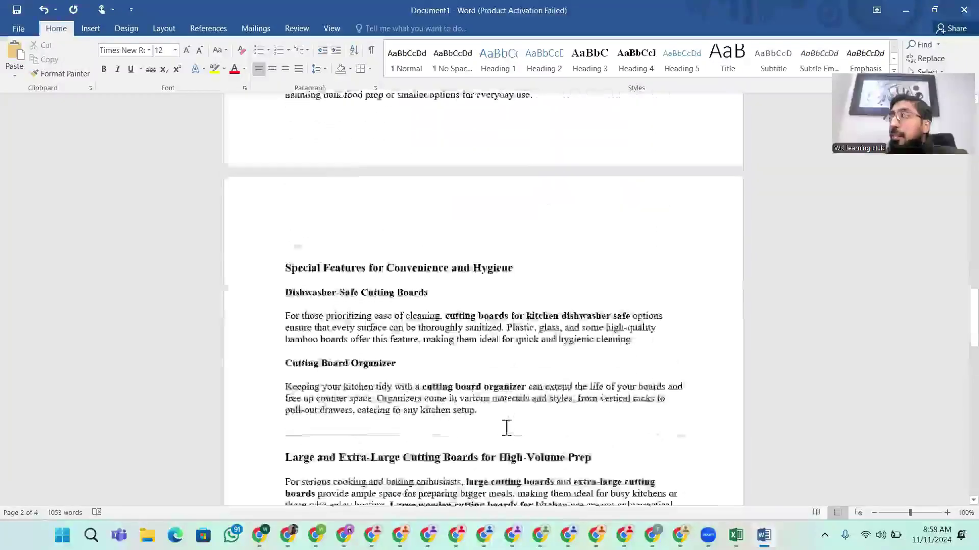
pyautogui.scroll(-20, 507, 428)
pyautogui.scroll(-15, 418, 316)
pyautogui.click(436, 236)
pyautogui.press('Return')
pyautogui.press('Return')
pyautogui.press('Return')
pyautogui.press('Return')
pyautogui.press('Return')
pyautogui.press('Return')
pyautogui.write('Unse')
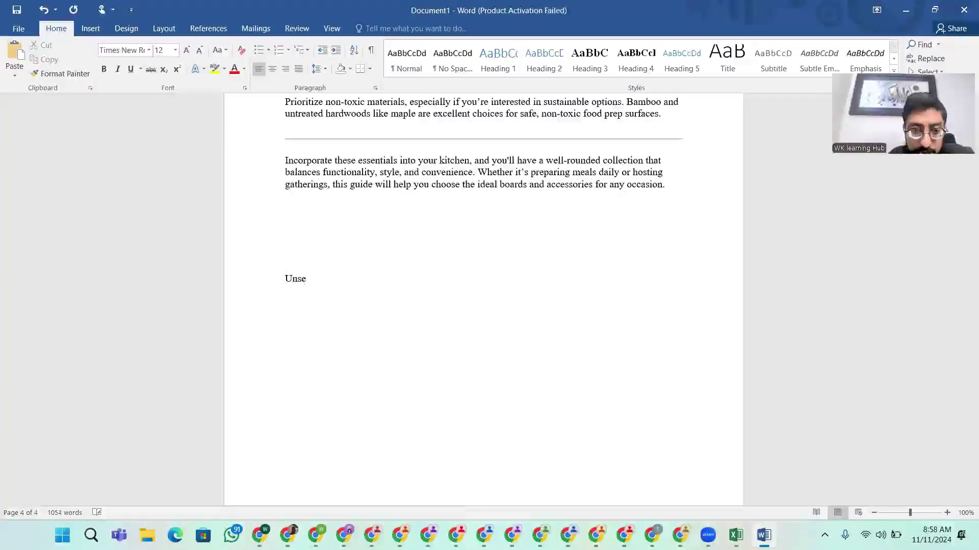
pyautogui.press('BackSpace')
pyautogui.press('BackSpace')
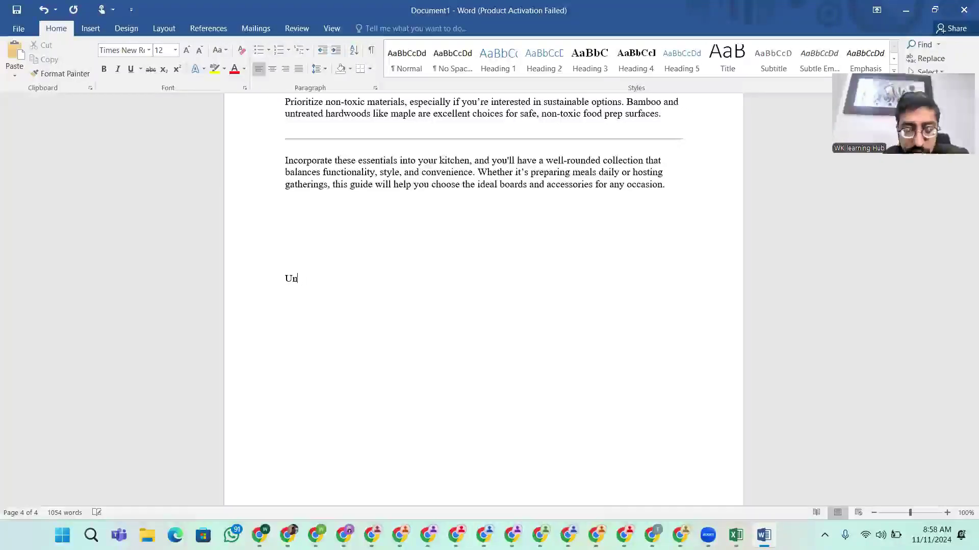
pyautogui.write('used ')
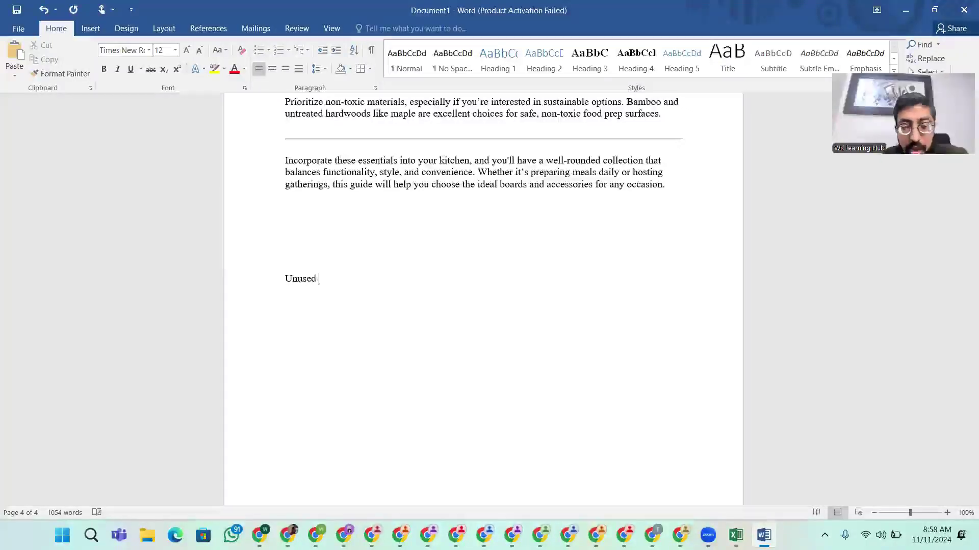
pyautogui.write('keywords')
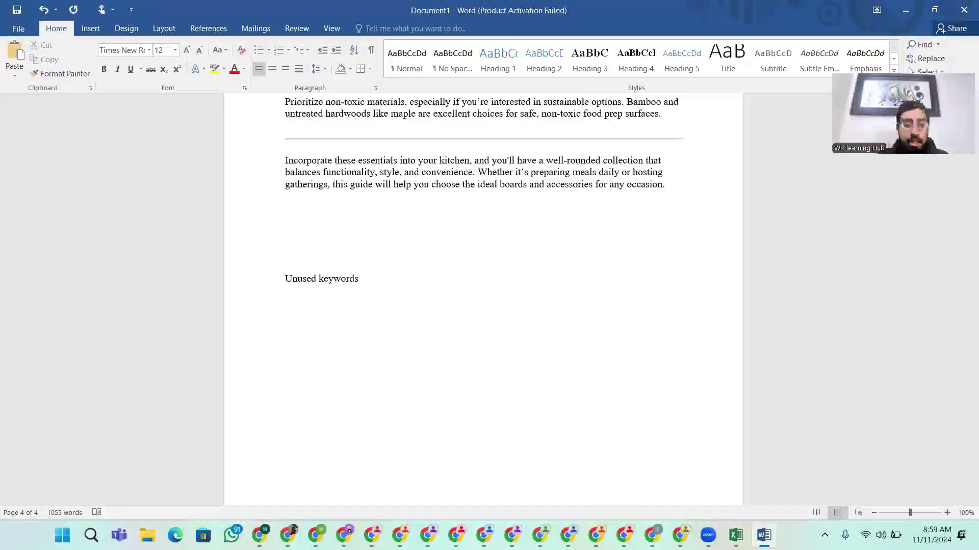
pyautogui.press('Return')
pyautogui.hotkey('ctrl', 'v')
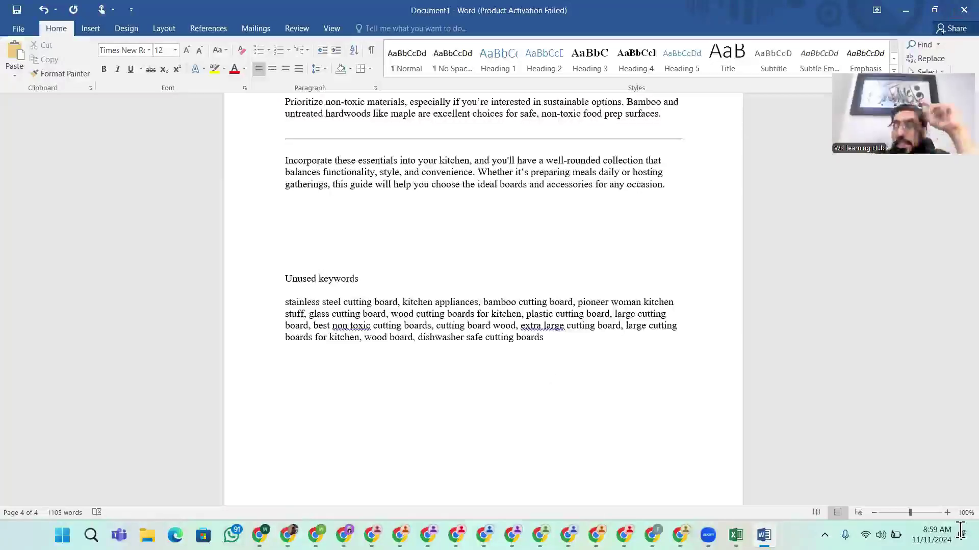
# Review the whole listing document, from the title and bullet points through the description sections
pyautogui.scroll(10, 476, 326)
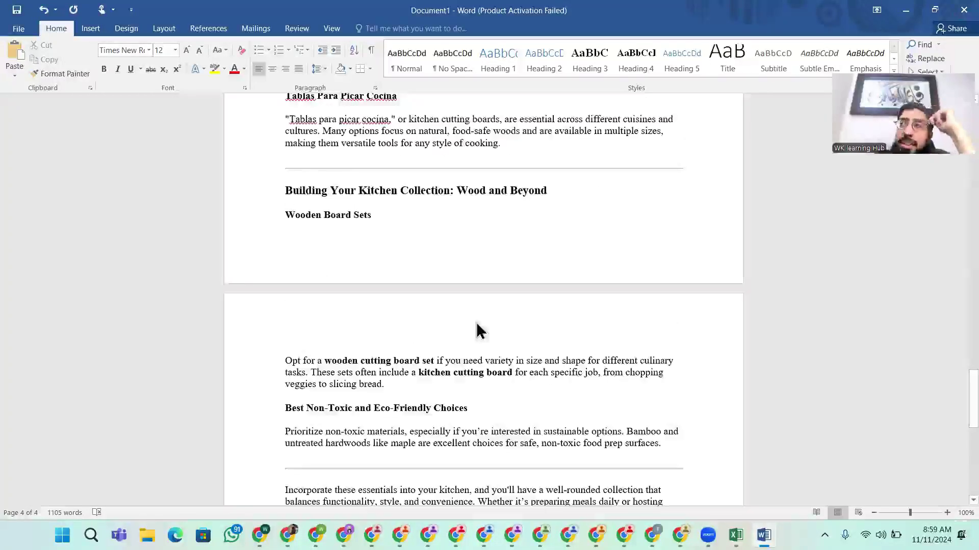
pyautogui.scroll(15, 457, 331)
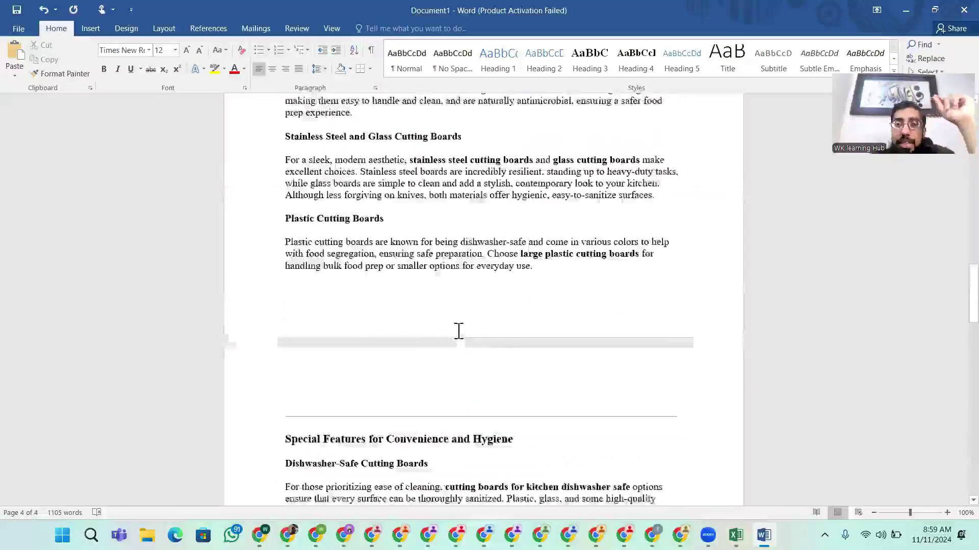
pyautogui.scroll(10, 460, 330)
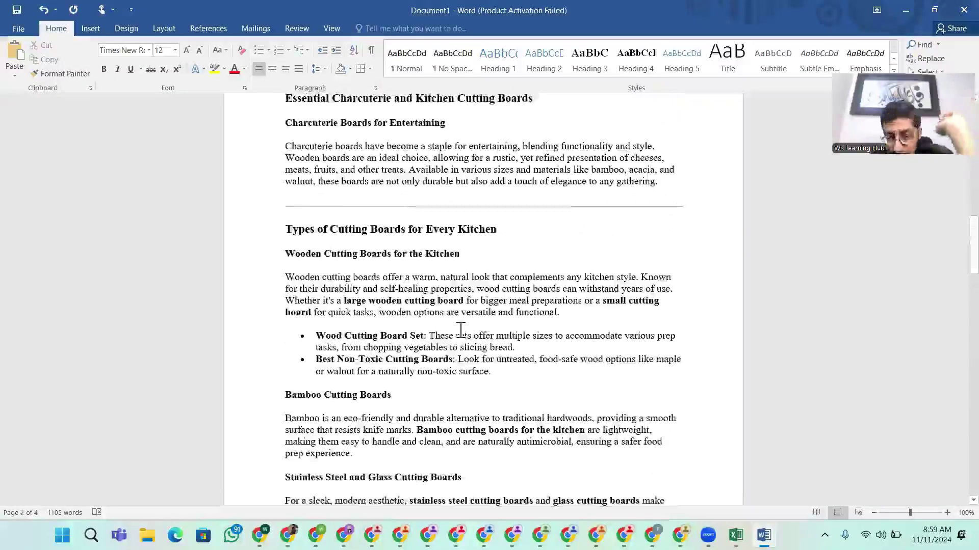
pyautogui.scroll(8, 340, 356)
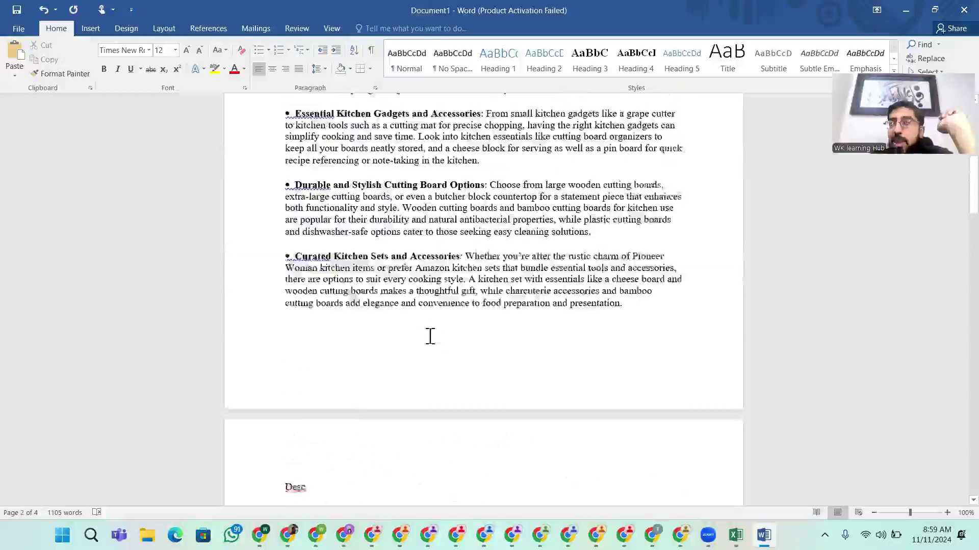
pyautogui.scroll(4, 408, 327)
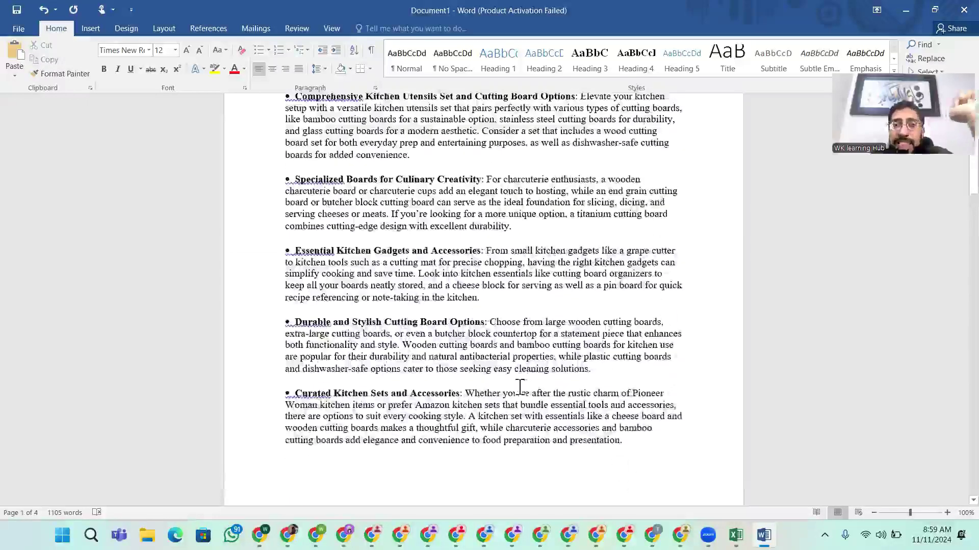
pyautogui.scroll(8, 520, 387)
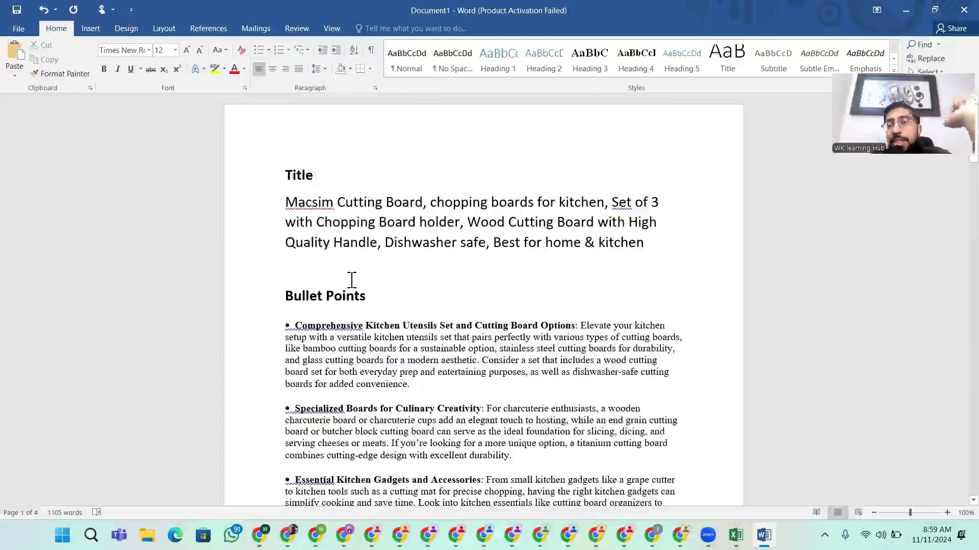
pyautogui.scroll(-16, 413, 301)
pyautogui.scroll(-6, 403, 353)
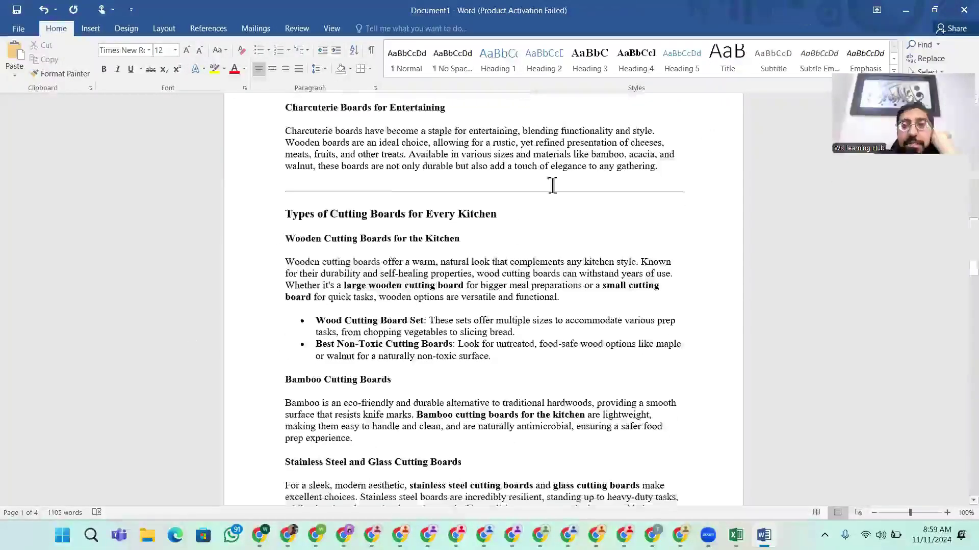
pyautogui.scroll(-6, 498, 298)
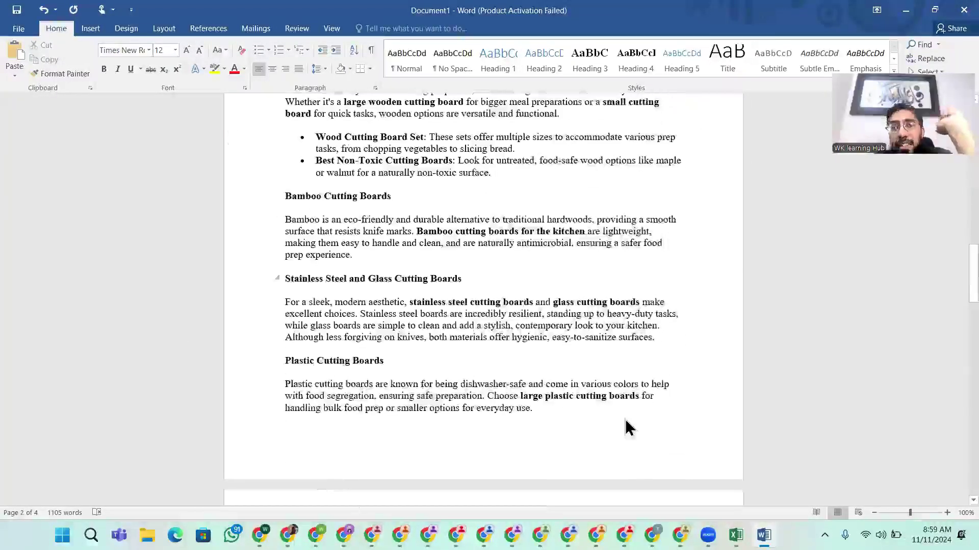
pyautogui.scroll(1, 487, 327)
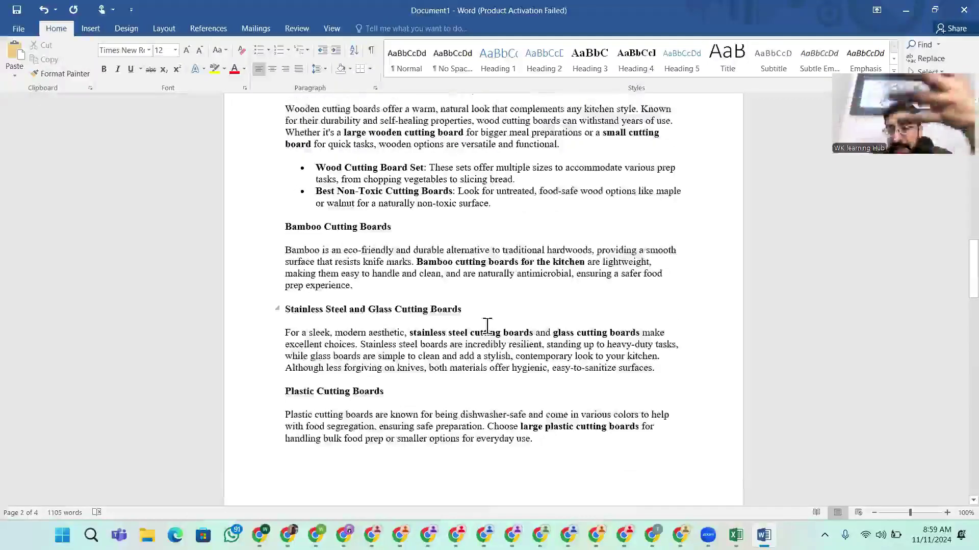
pyautogui.scroll(14, 412, 291)
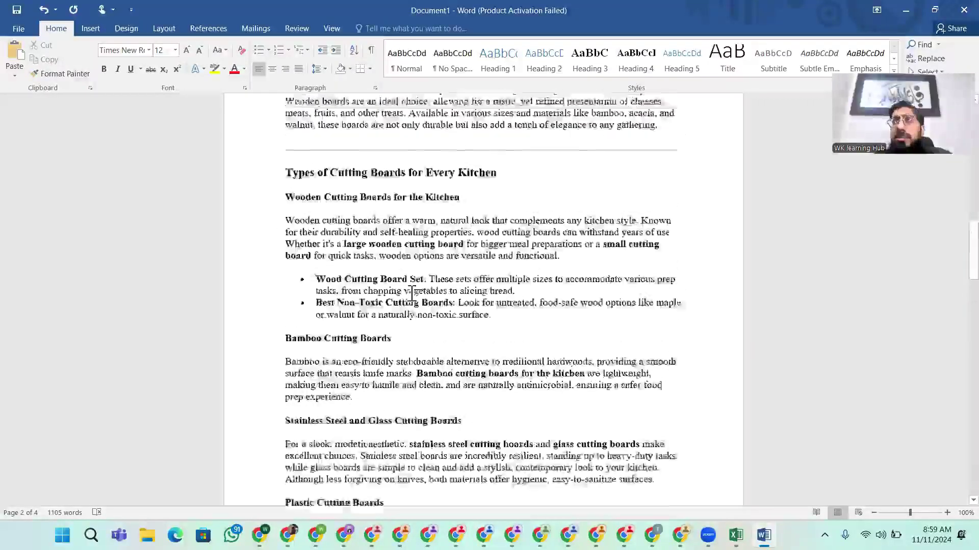
pyautogui.scroll(4, 412, 291)
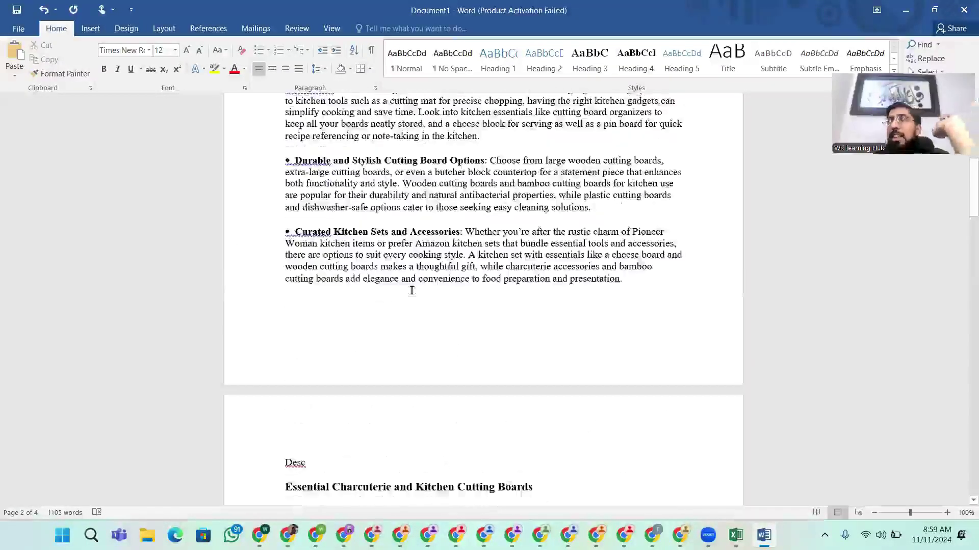
pyautogui.scroll(8, 411, 291)
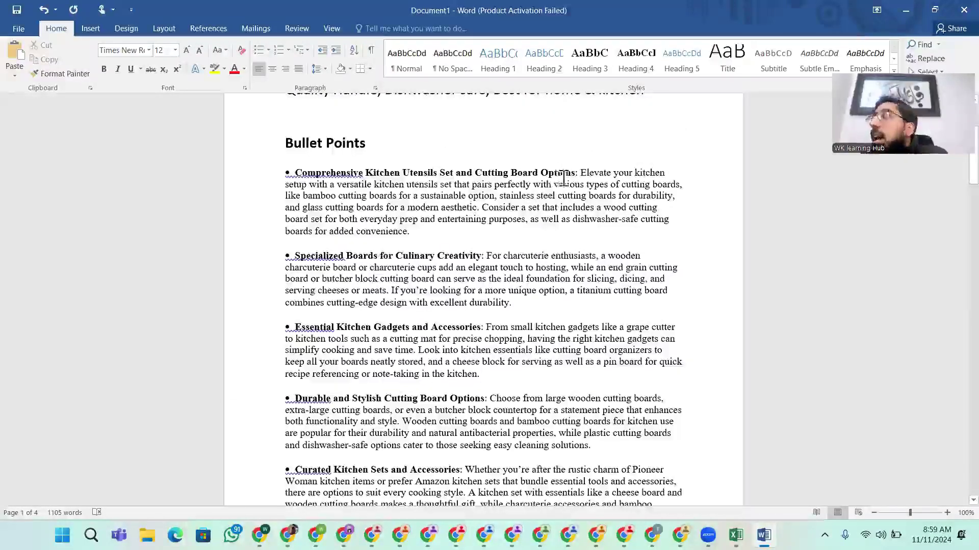
# Replace "and" with "&" in the bold heading of the first bullet point, "Comprehensive Kitchen Utensils Set"
pyautogui.moveTo(578, 173); pyautogui.dragTo(349, 176)
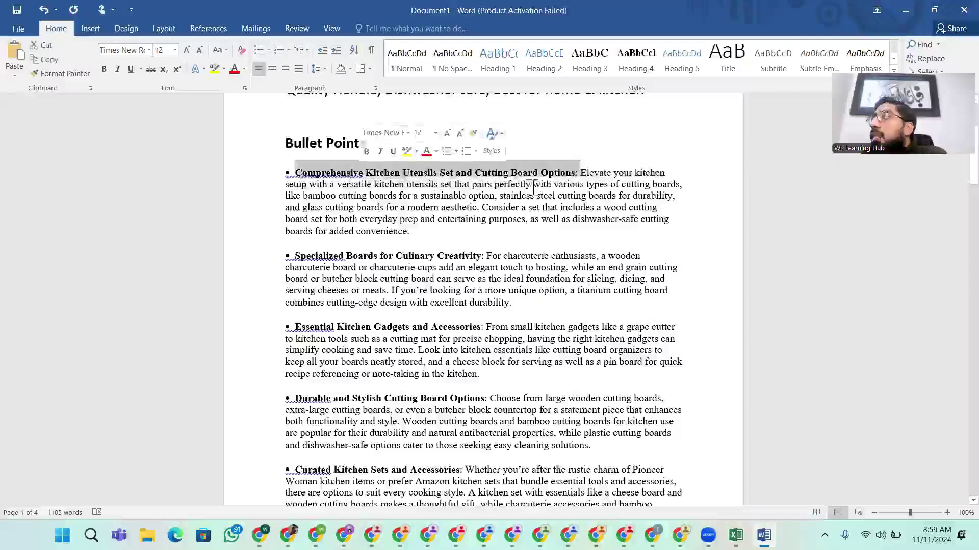
pyautogui.click(462, 174)
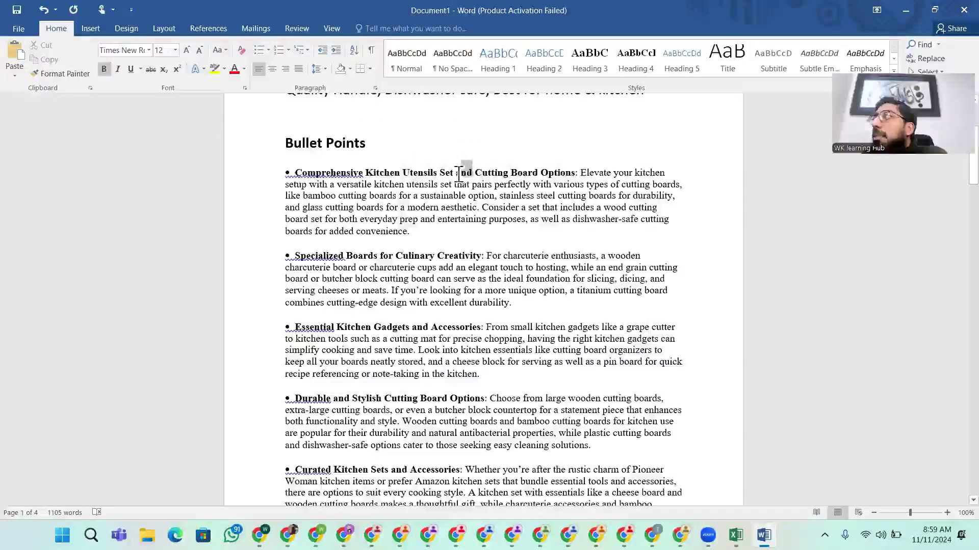
pyautogui.doubleClick(459, 175)
pyautogui.write('&')
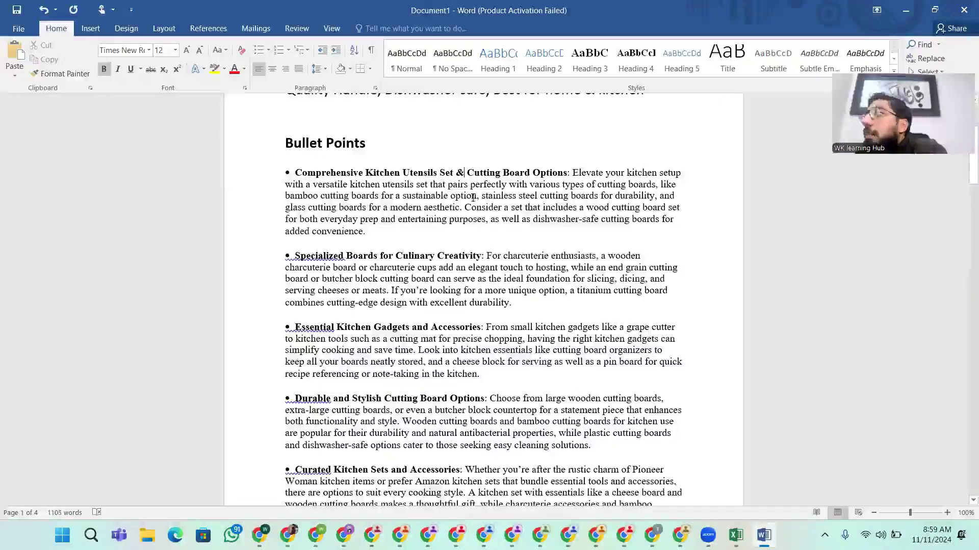
# Look up the suggested synonyms for "versatile" in the first bullet point without replacing the word
pyautogui.click(337, 184)
pyautogui.rightClick(332, 184)
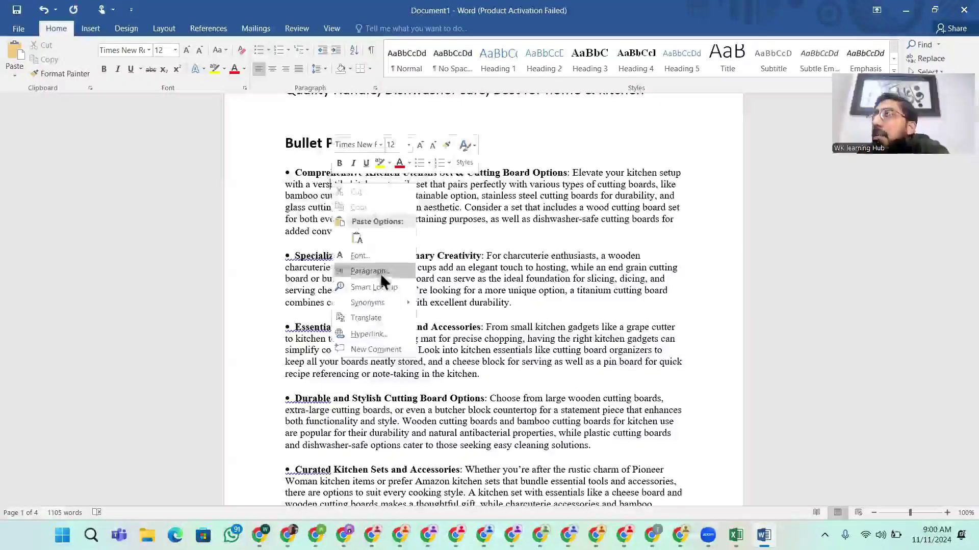
pyautogui.moveTo(383, 303)
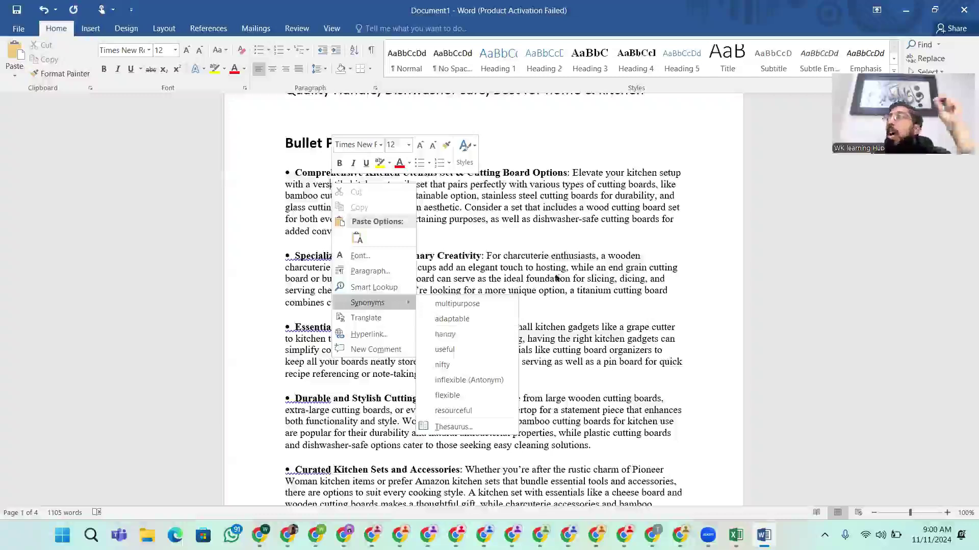
pyautogui.press('Escape')
# Set the font size of the "Desc" label above the description to 22
pyautogui.scroll(-1, 449, 321)
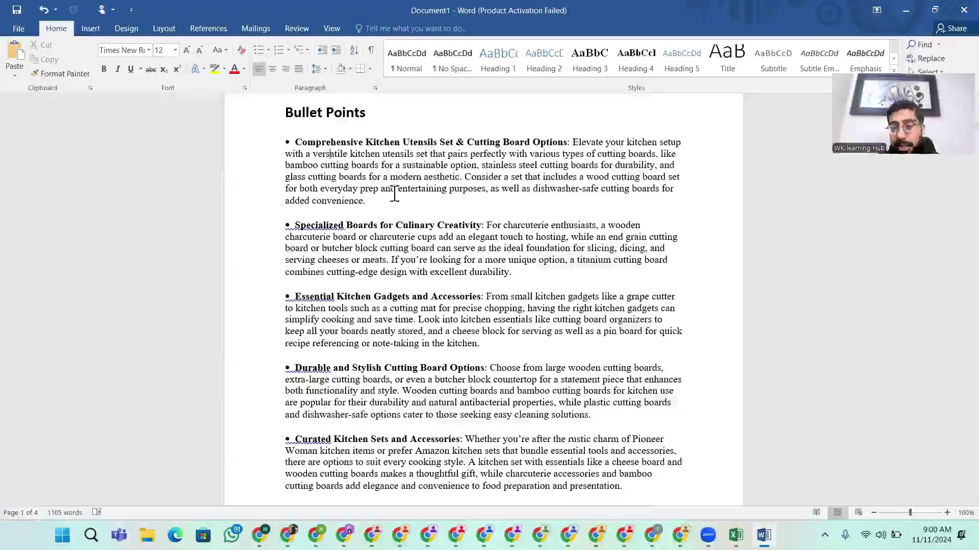
pyautogui.scroll(-10, 350, 372)
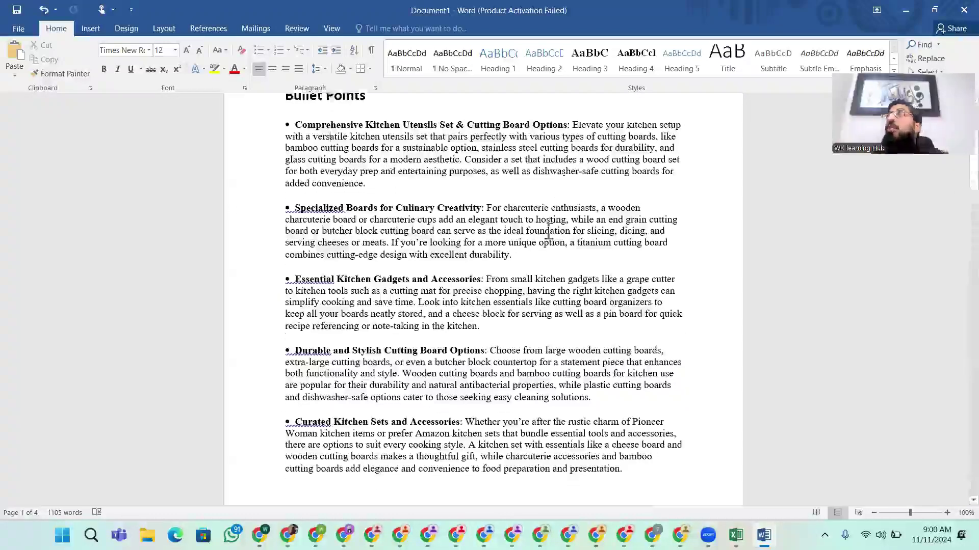
pyautogui.scroll(-1, 349, 373)
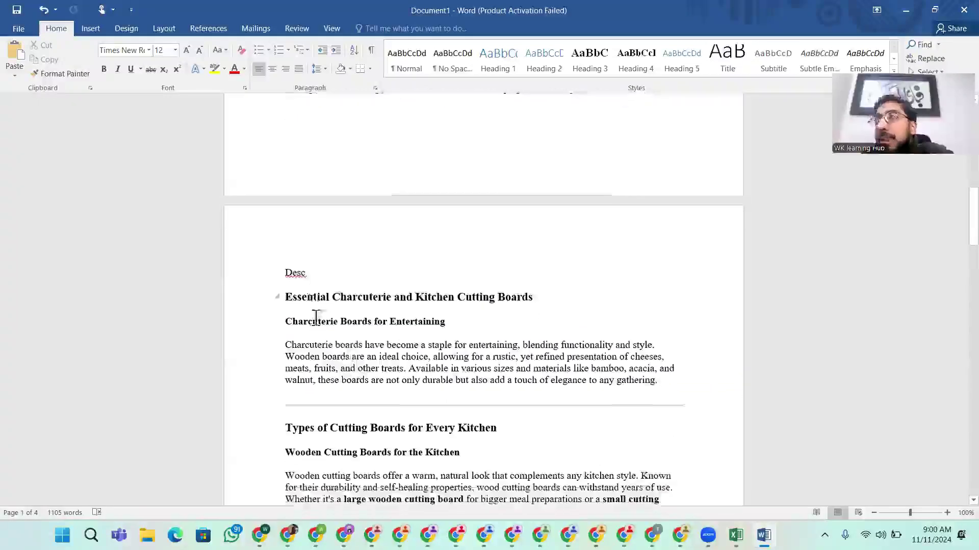
pyautogui.scroll(-3, 326, 290)
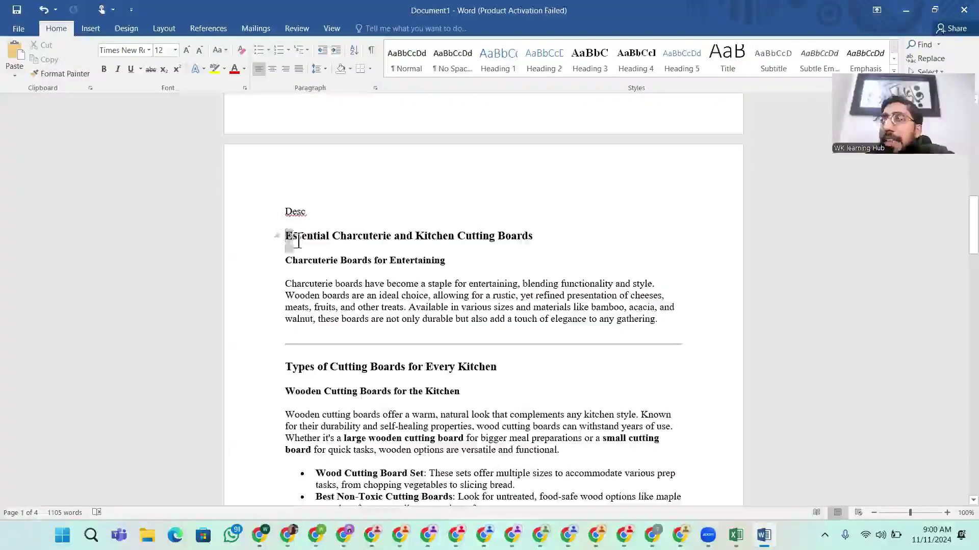
pyautogui.moveTo(299, 241); pyautogui.dragTo(334, 278)
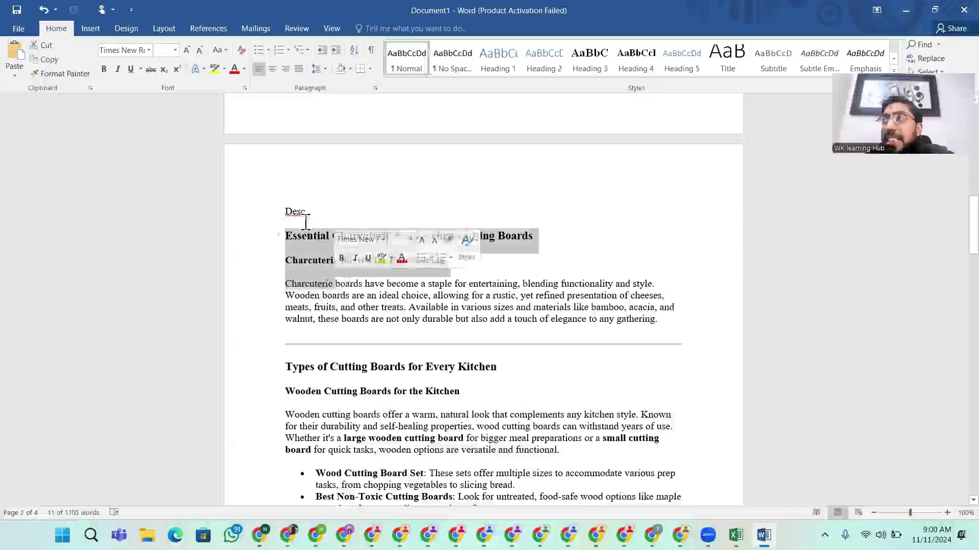
pyautogui.click(255, 206)
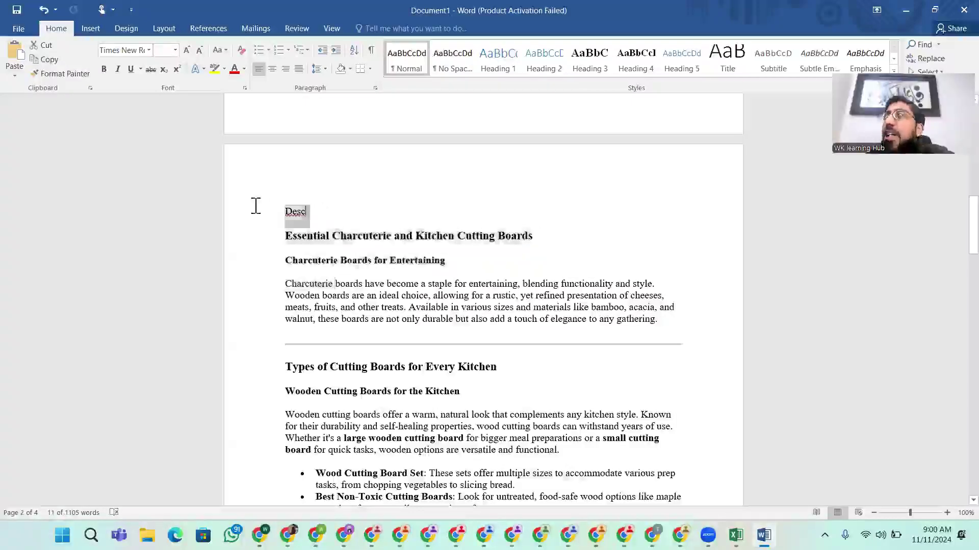
pyautogui.click(175, 49)
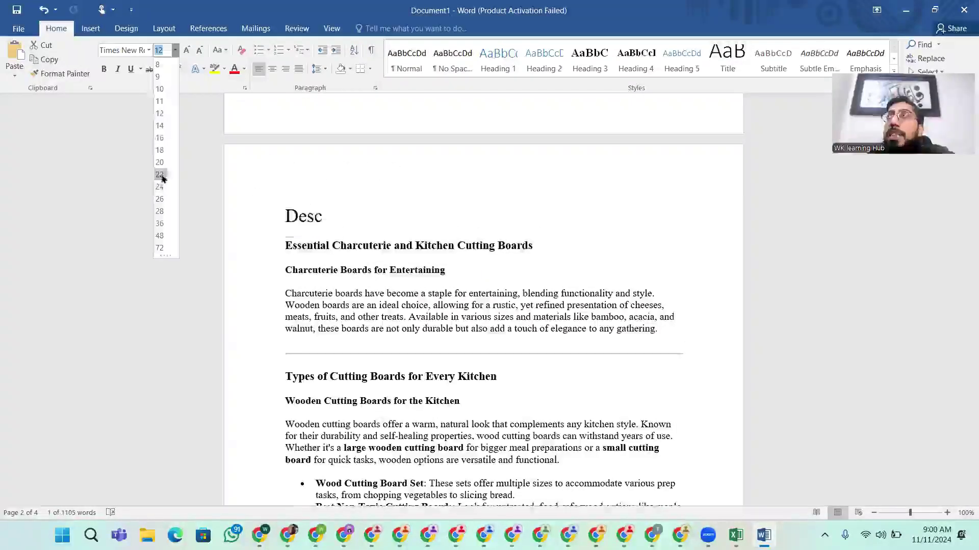
pyautogui.click(160, 175)
pyautogui.scroll(-3, 458, 336)
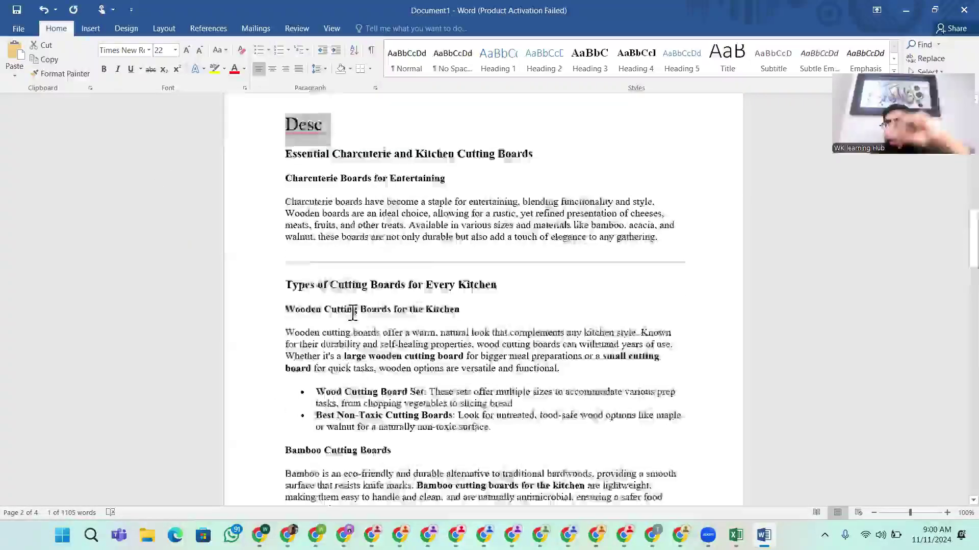
# Copy the full description below the "Desc" label, from "Essential Charcuterie and Kitchen Cutting Boards" through the closing paragraph above the unused keywords
pyautogui.scroll(-3, 349, 311)
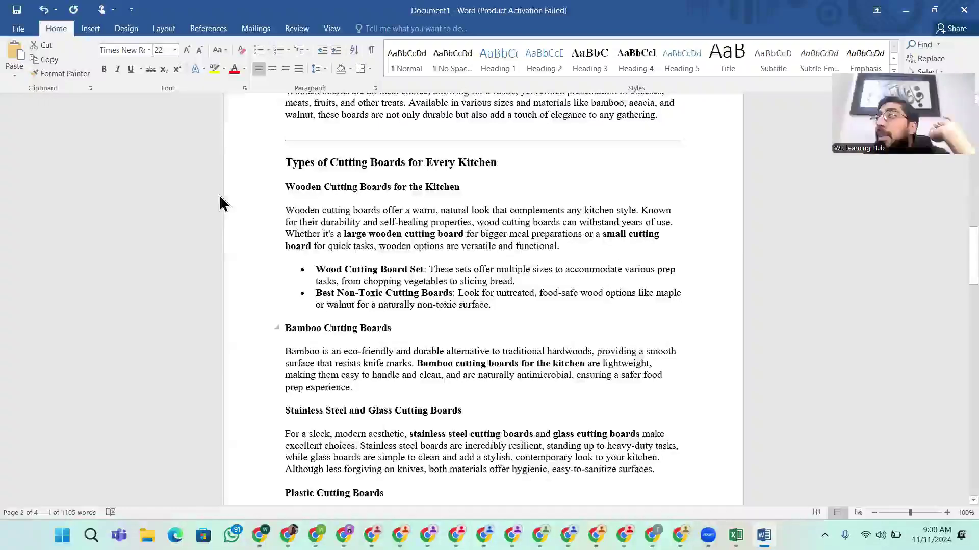
pyautogui.moveTo(340, 234); pyautogui.dragTo(465, 234)
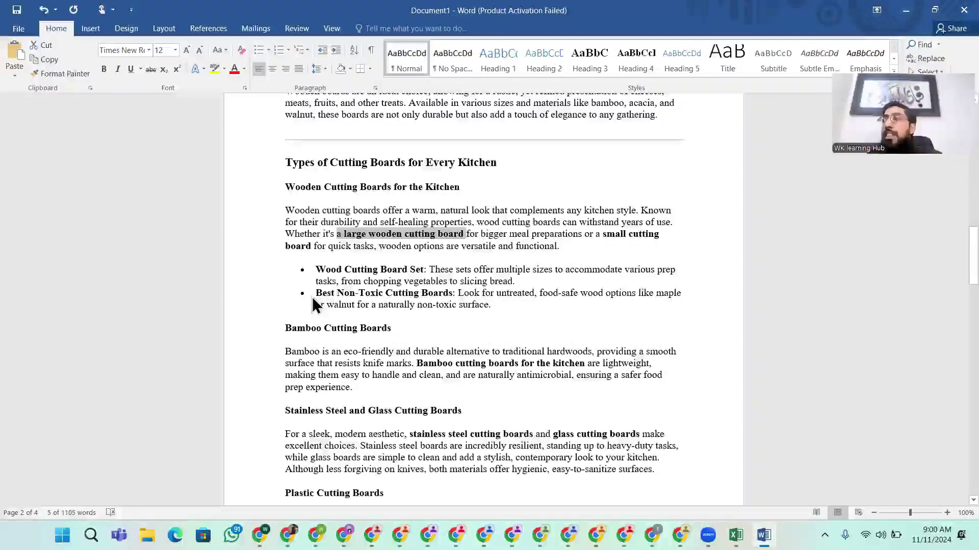
pyautogui.scroll(1, 232, 231)
pyautogui.scroll(5, 232, 231)
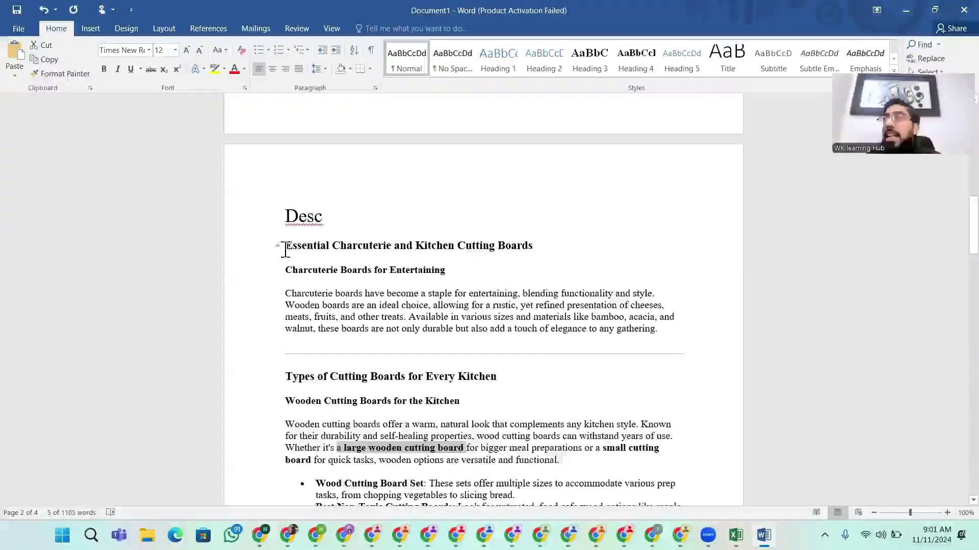
pyautogui.moveTo(301, 260); pyautogui.dragTo(359, 342)
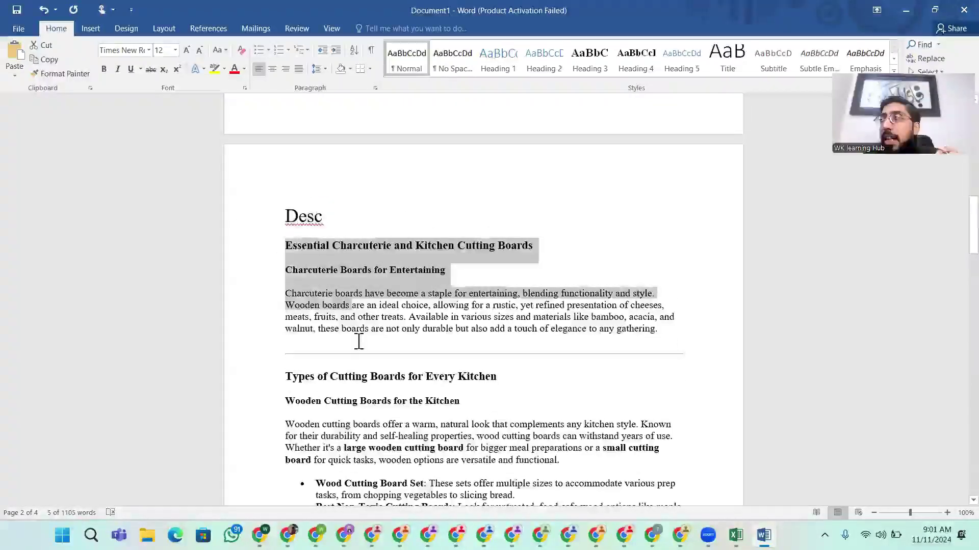
pyautogui.moveTo(469, 465); pyautogui.dragTo(684, 346)
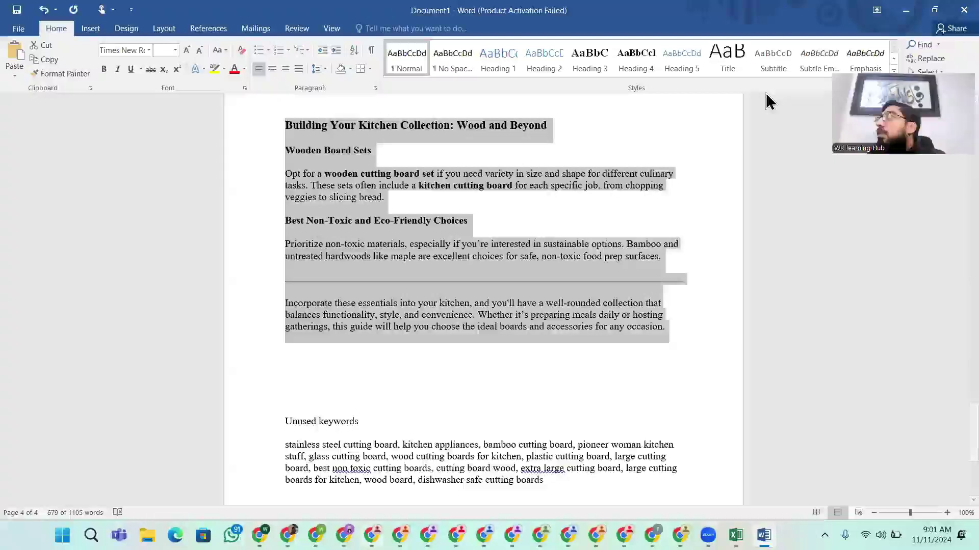
# Switch to Chrome, search for SellerApp and open its Amazon HTML Product Description Editor at the description creation area
pyautogui.hotkey('alt', 'Tab')
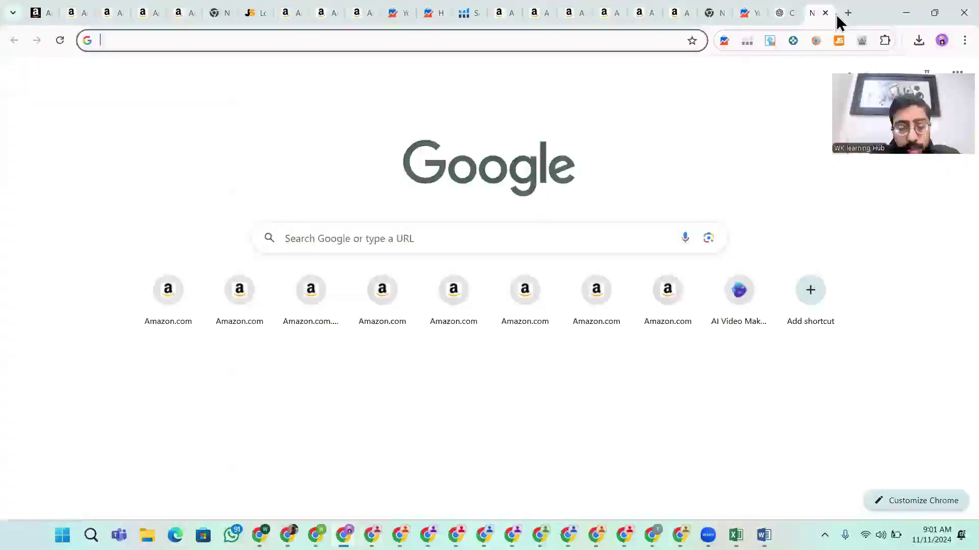
pyautogui.write('sellerapp')
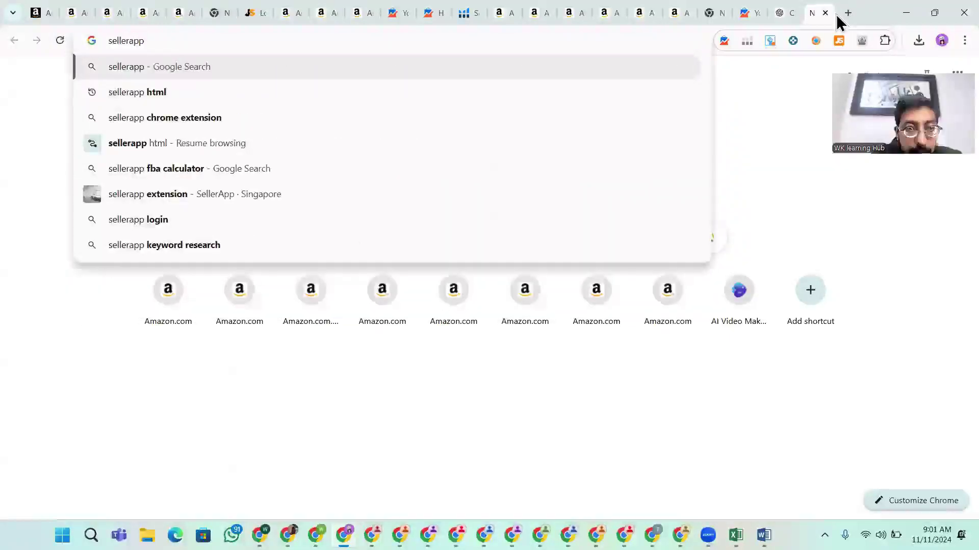
pyautogui.click(398, 104)
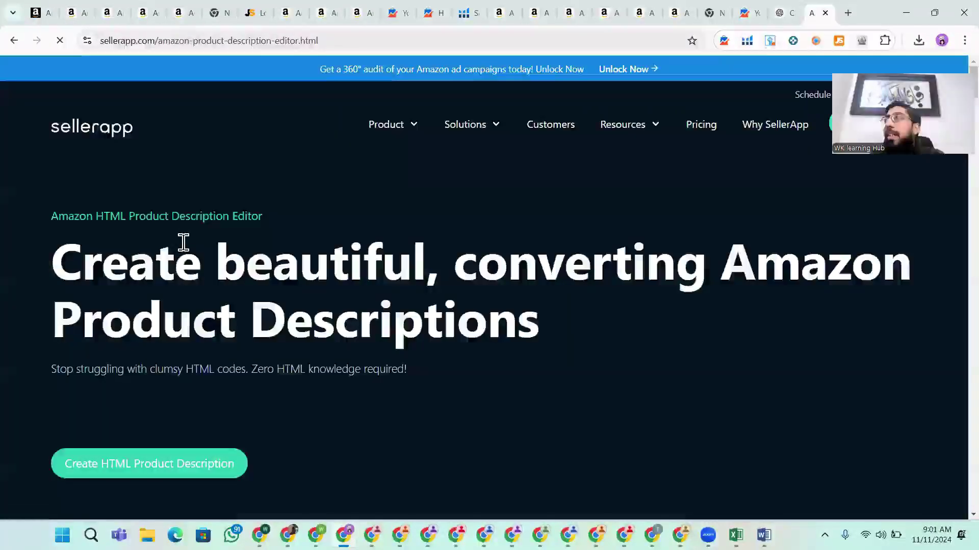
pyautogui.scroll(-3, 162, 394)
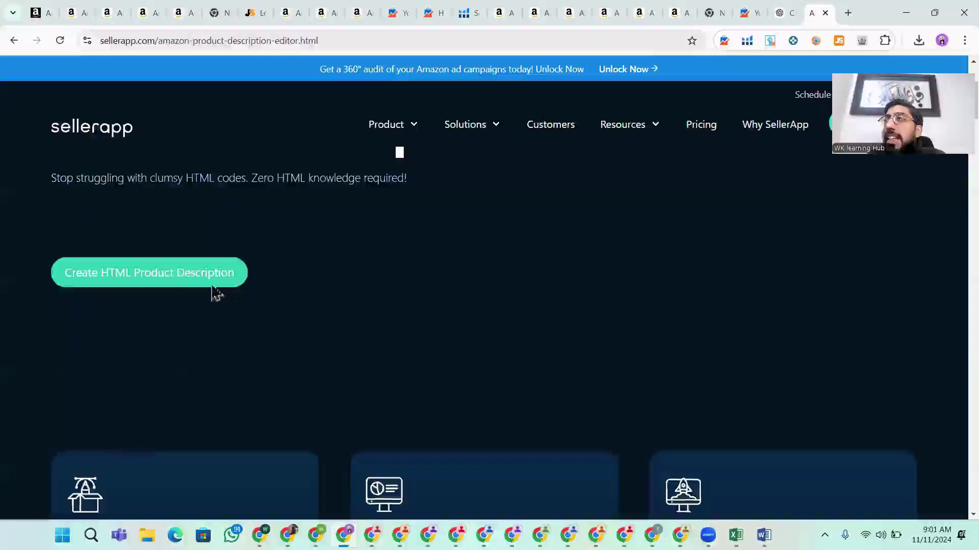
pyautogui.click(178, 282)
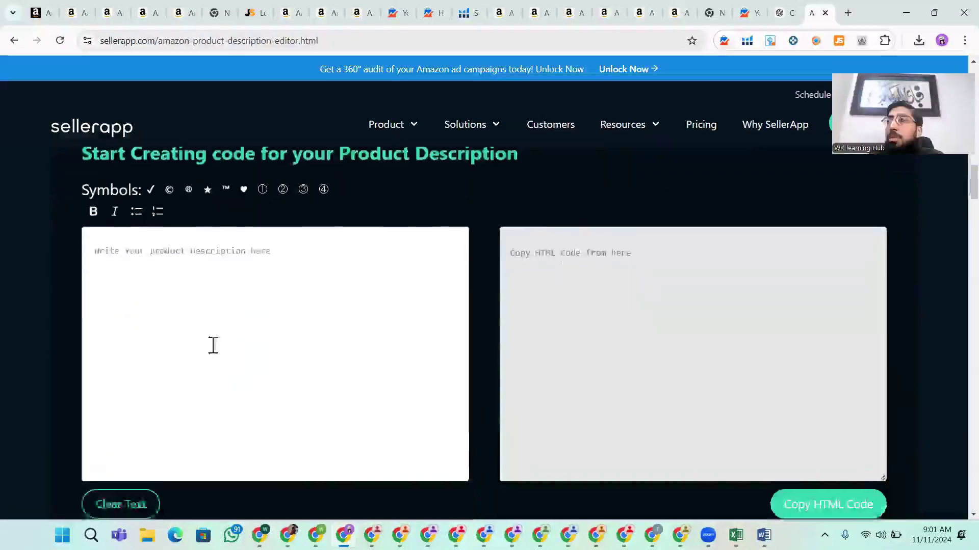
# Paste the copied description into the SellerApp editor and dismiss the "Talk to an Amazon Expert" form
pyautogui.click(220, 285)
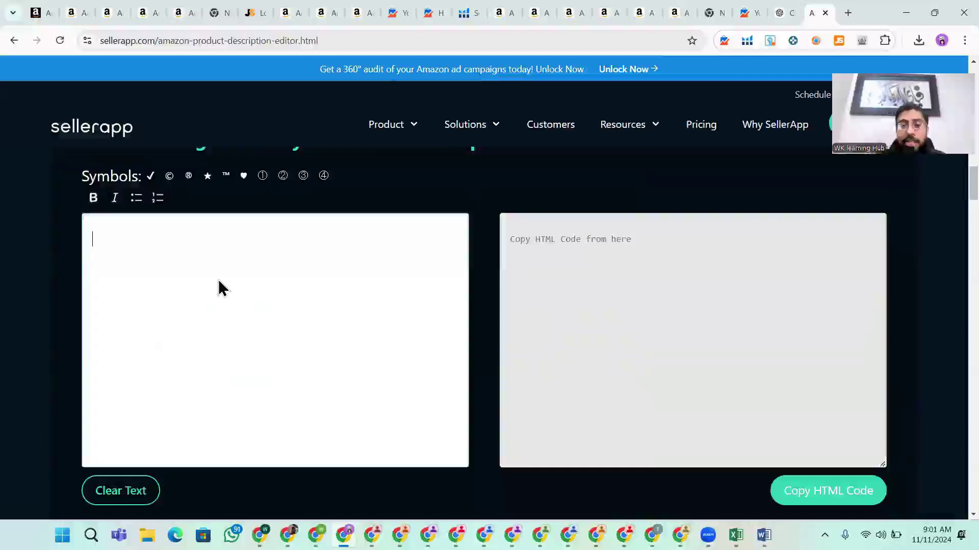
pyautogui.hotkey('ctrl', 'v')
pyautogui.scroll(-1, 275, 357)
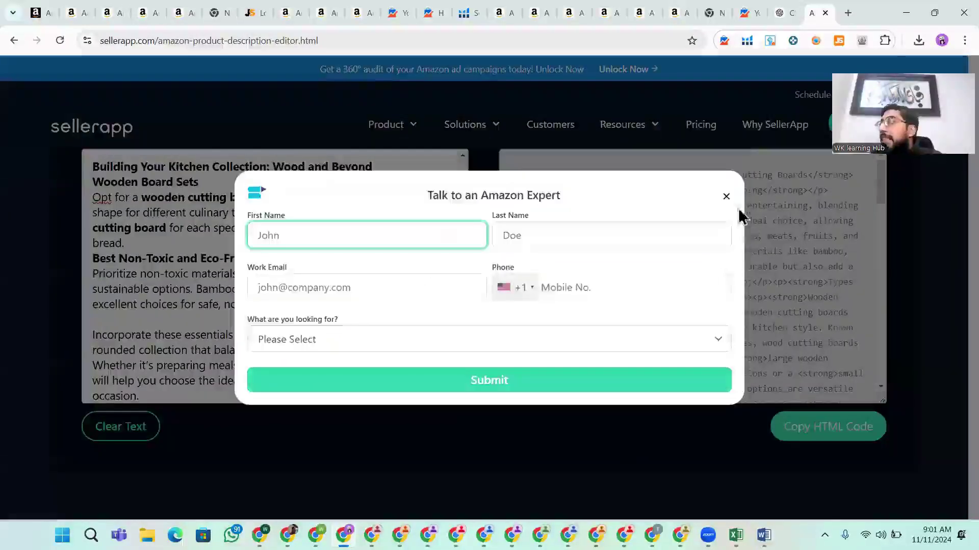
pyautogui.click(726, 197)
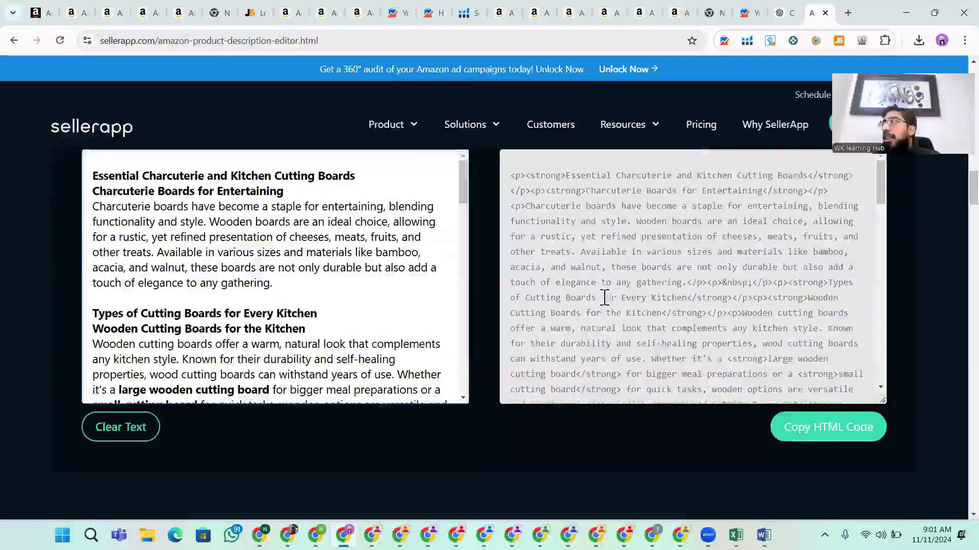
# Look through the generated HTML of the description and copy the whole code
pyautogui.scroll(2, 605, 296)
pyautogui.scroll(-10, 604, 298)
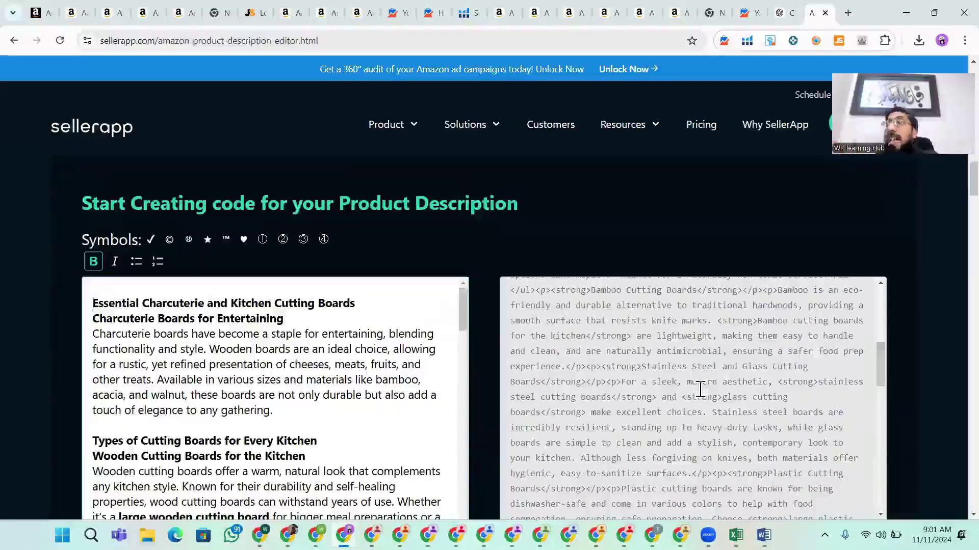
pyautogui.scroll(-5, 525, 373)
pyautogui.scroll(-4, 933, 398)
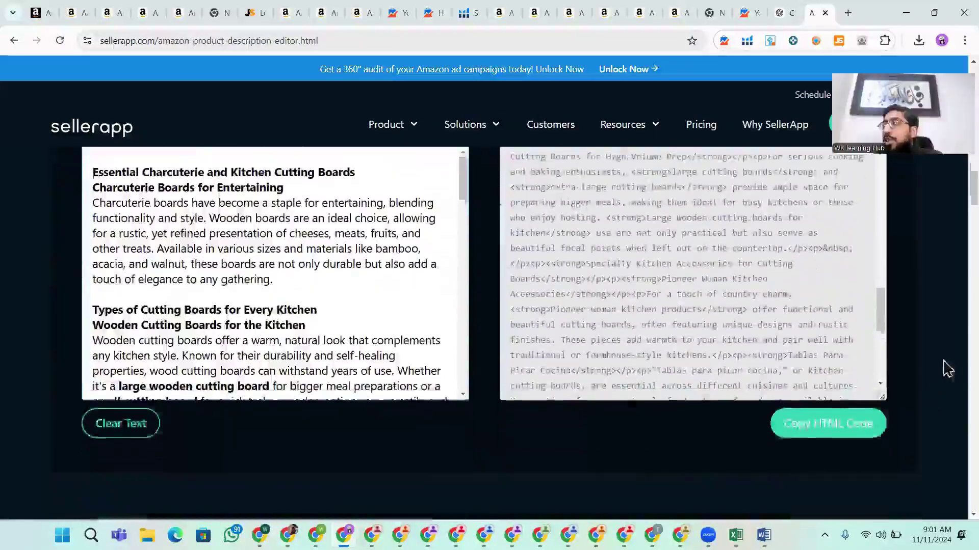
pyautogui.click(804, 365)
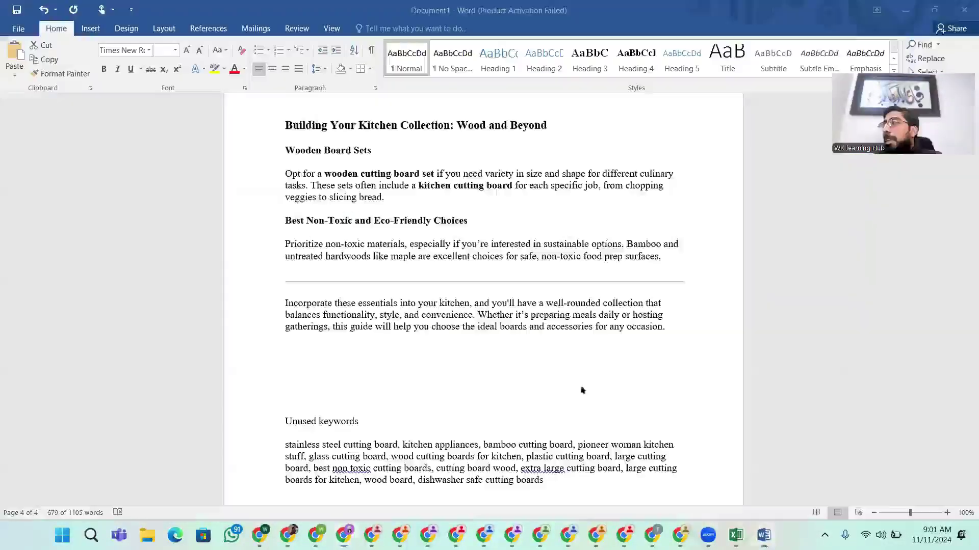
# In the Word document, add an "HTML Dsic" label above the unused keywords and paste the HTML code below it
pyautogui.click(763, 535)
pyautogui.click(319, 364)
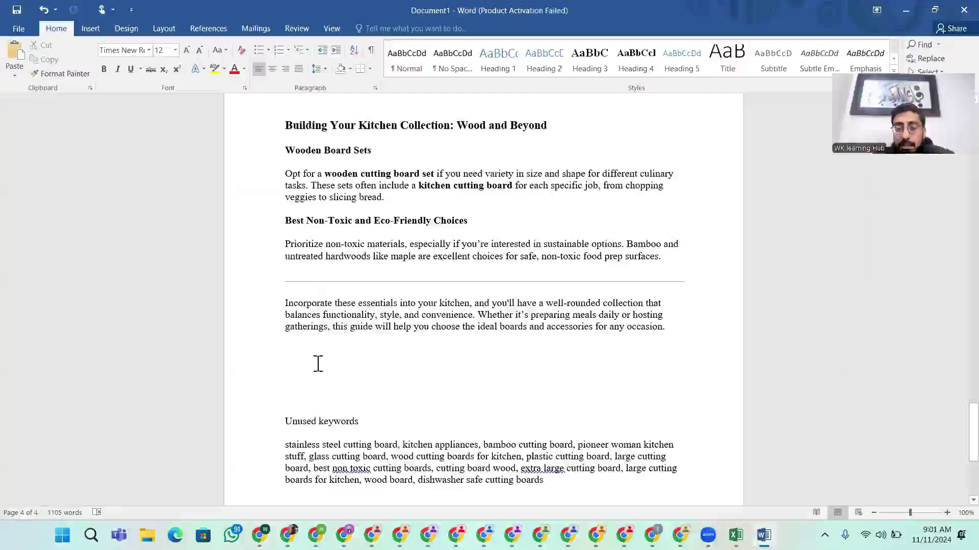
pyautogui.write('HTML Dsic')
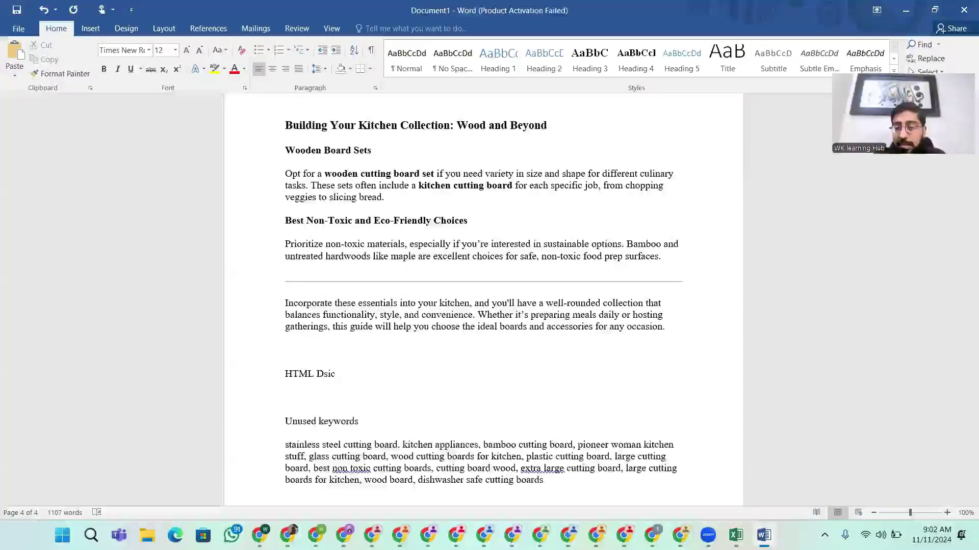
pyautogui.press('Return')
pyautogui.hotkey('ctrl', 'v')
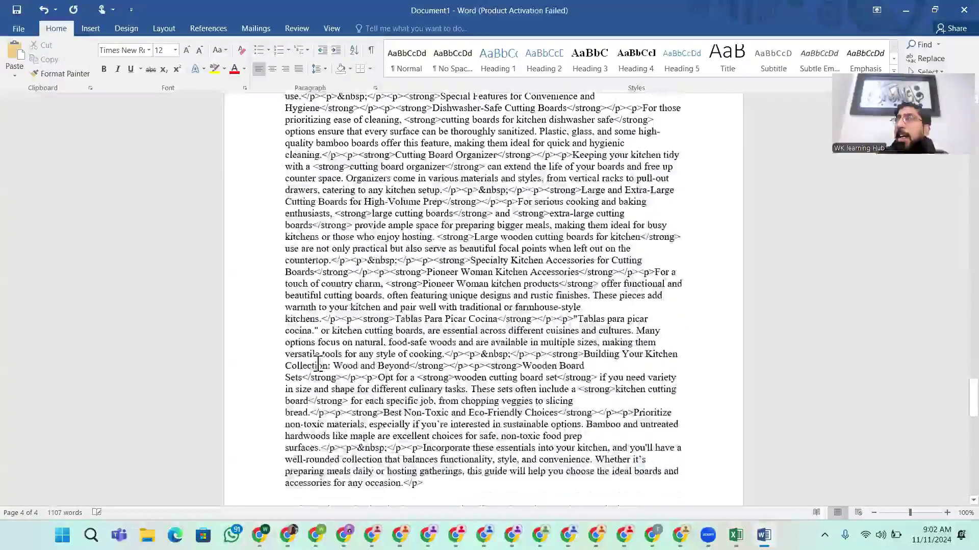
# Review the pasted HTML code from its label down, highlighting the opening part with its paragraph and bold tags
pyautogui.scroll(3, 268, 184)
pyautogui.scroll(12, 268, 185)
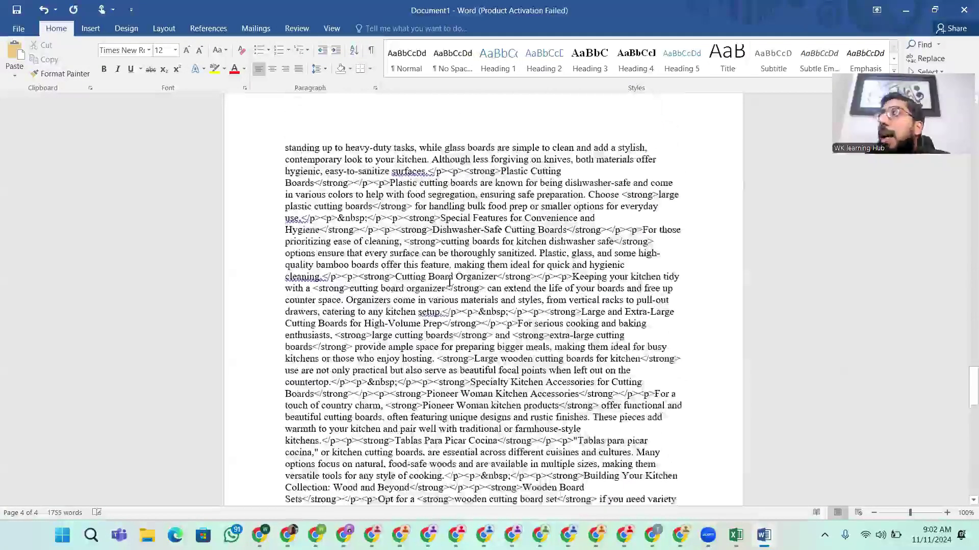
pyautogui.scroll(2, 369, 244)
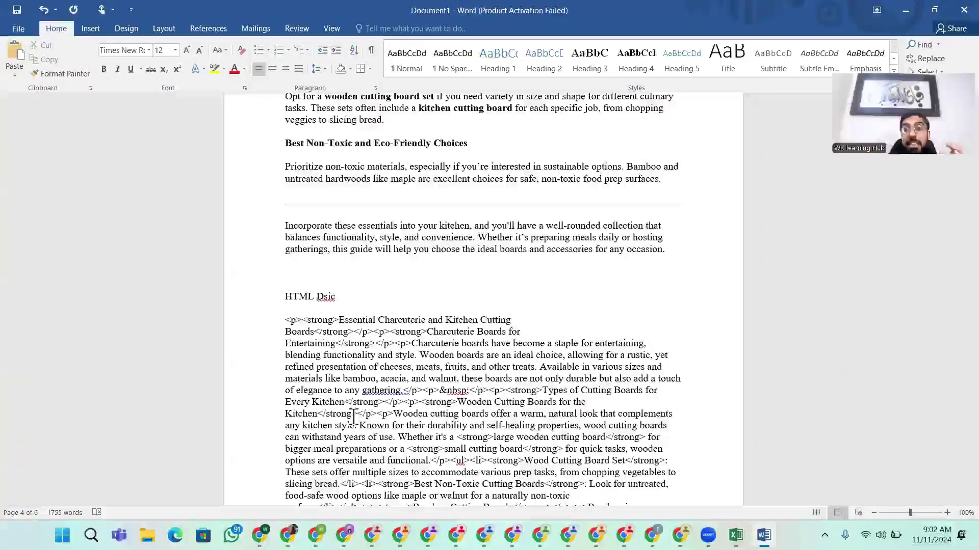
pyautogui.scroll(-1, 754, 90)
pyautogui.scroll(-3, 710, 273)
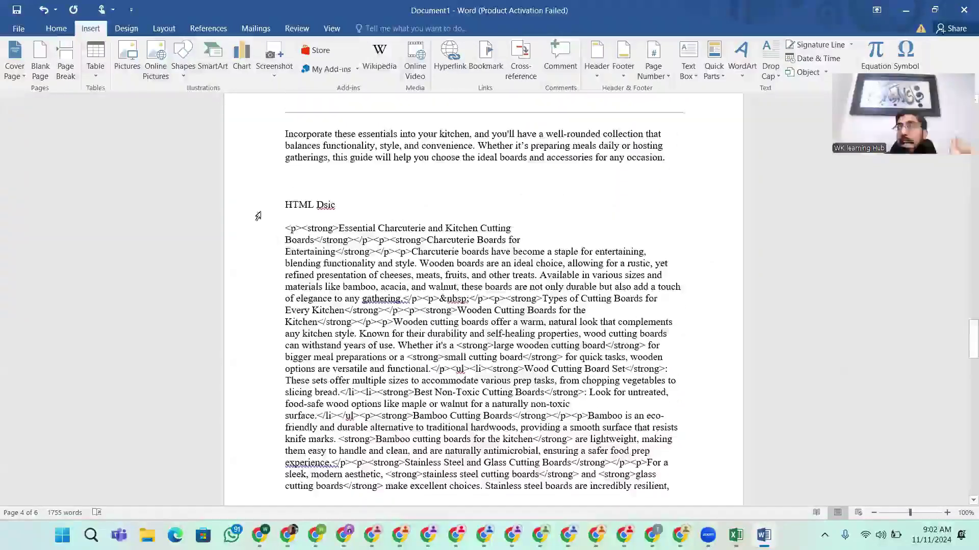
pyautogui.moveTo(287, 236); pyautogui.dragTo(586, 417)
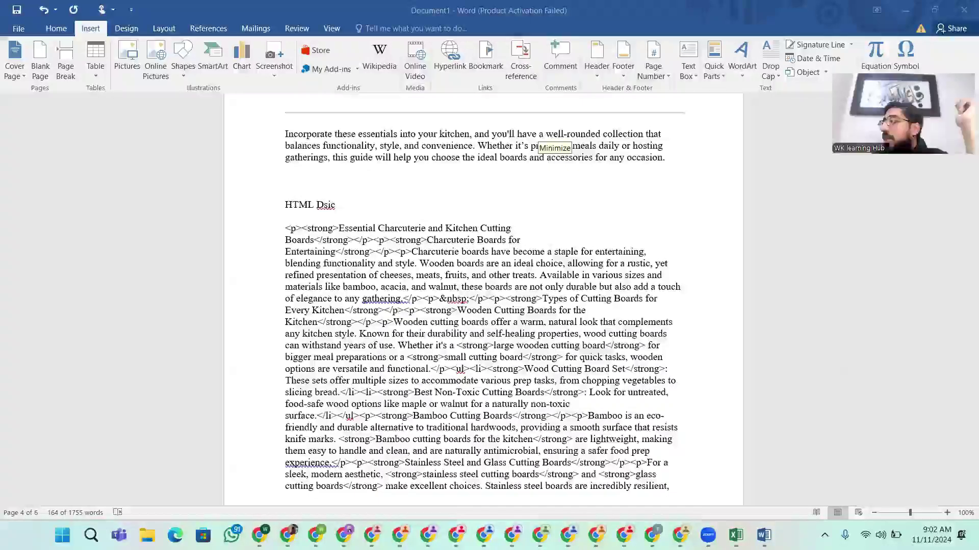
# Switch to the DRIZO Seller Central account for the United Arab Emirates in Chrome and open the Add Products page
pyautogui.moveTo(624, 535)
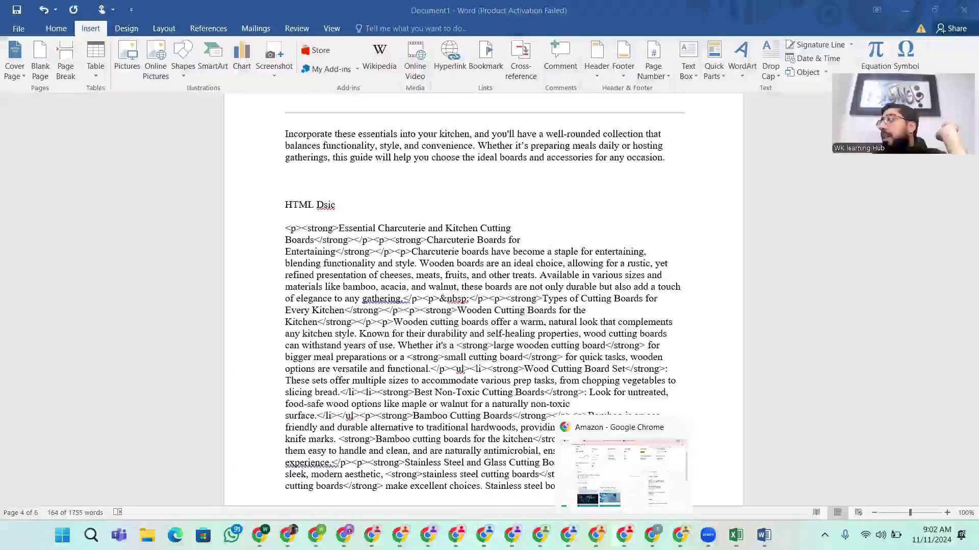
pyautogui.click(624, 535)
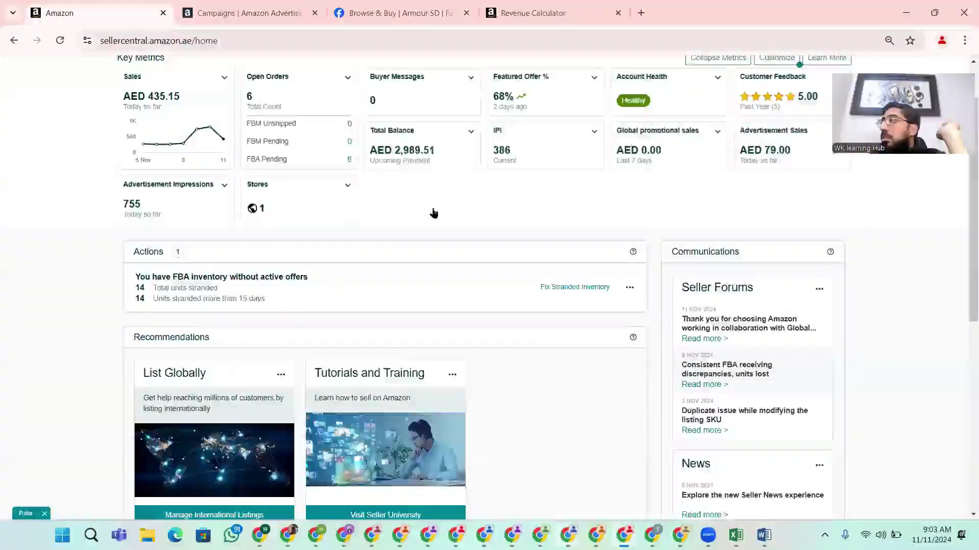
pyautogui.scroll(1, 433, 213)
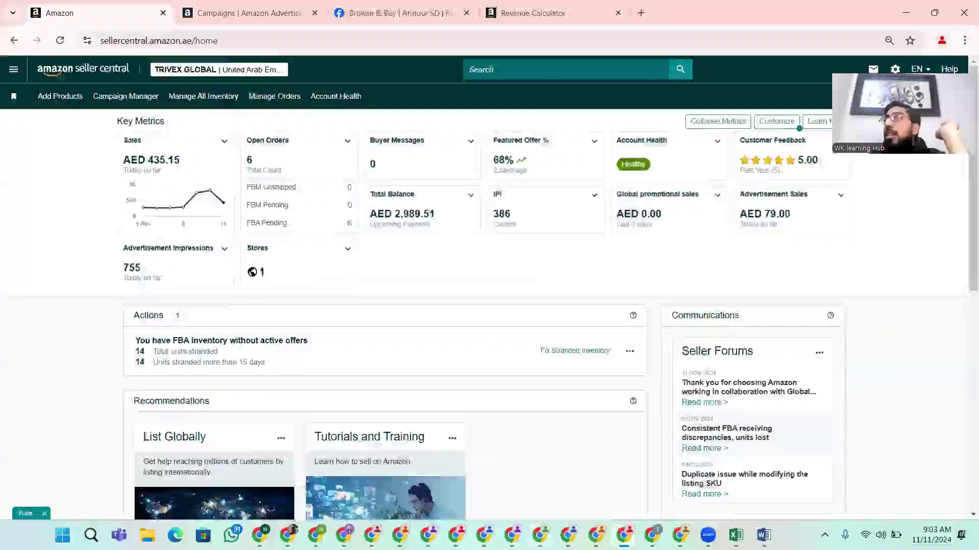
pyautogui.click(568, 535)
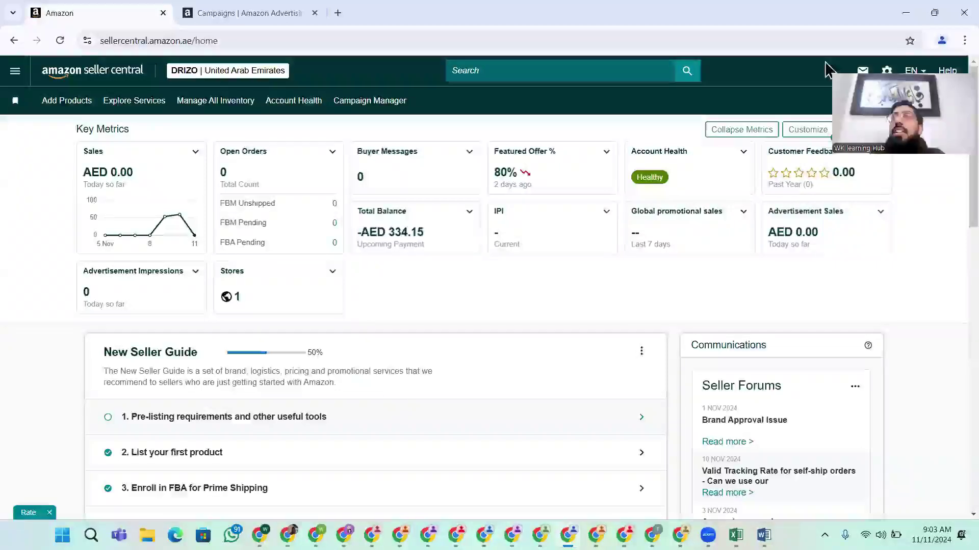
pyautogui.click(85, 102)
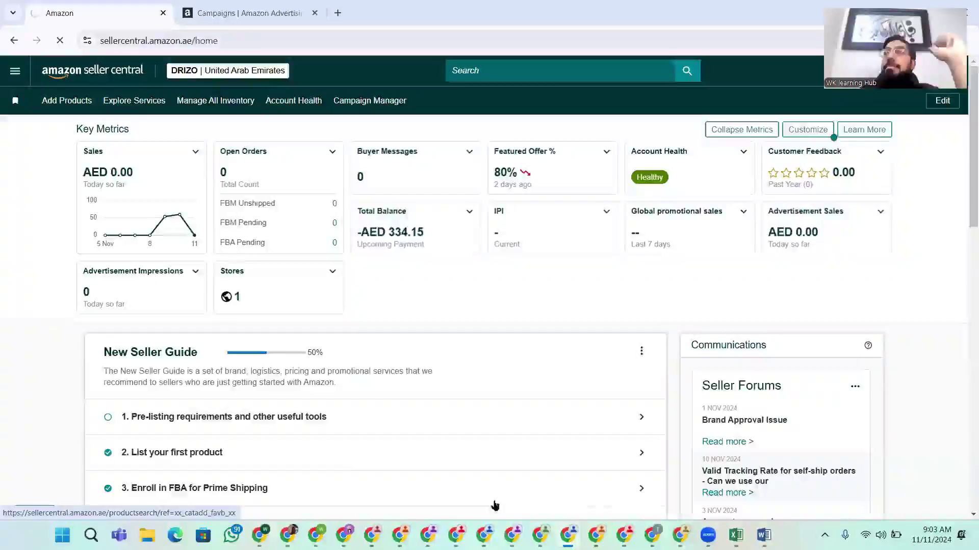
pyautogui.click(86, 105)
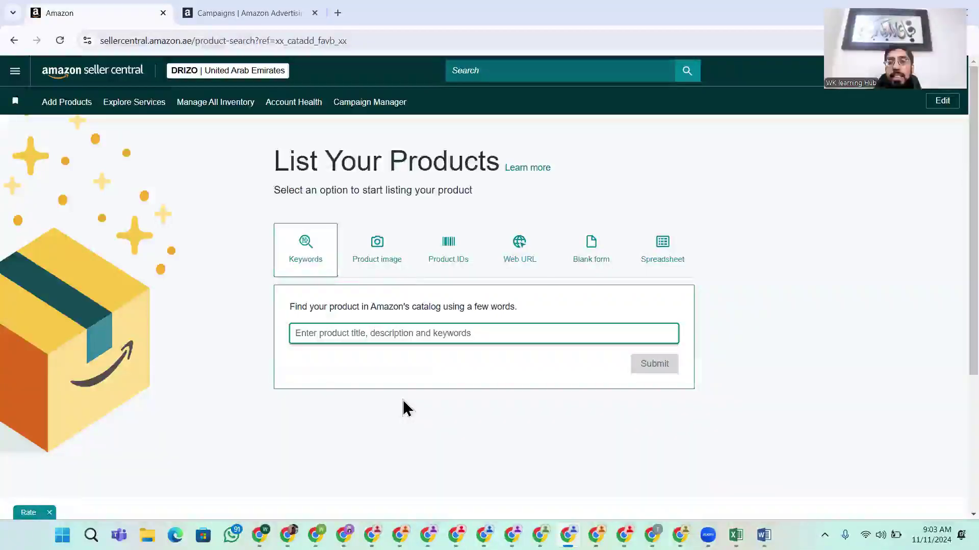
# Search the Amazon catalog for "dove" and start creating a new listing from the search results
pyautogui.write('dove')
pyautogui.press('Return')
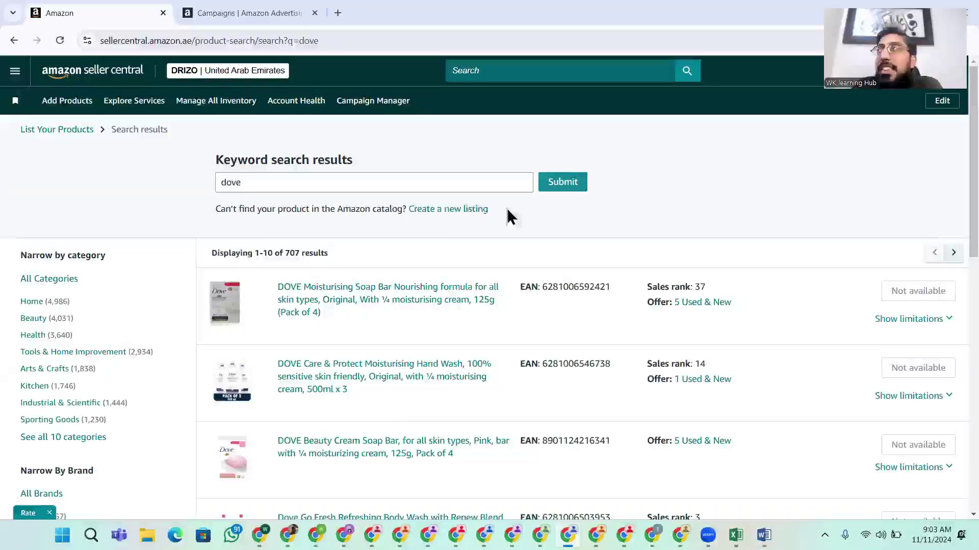
pyautogui.moveTo(506, 209); pyautogui.dragTo(405, 206)
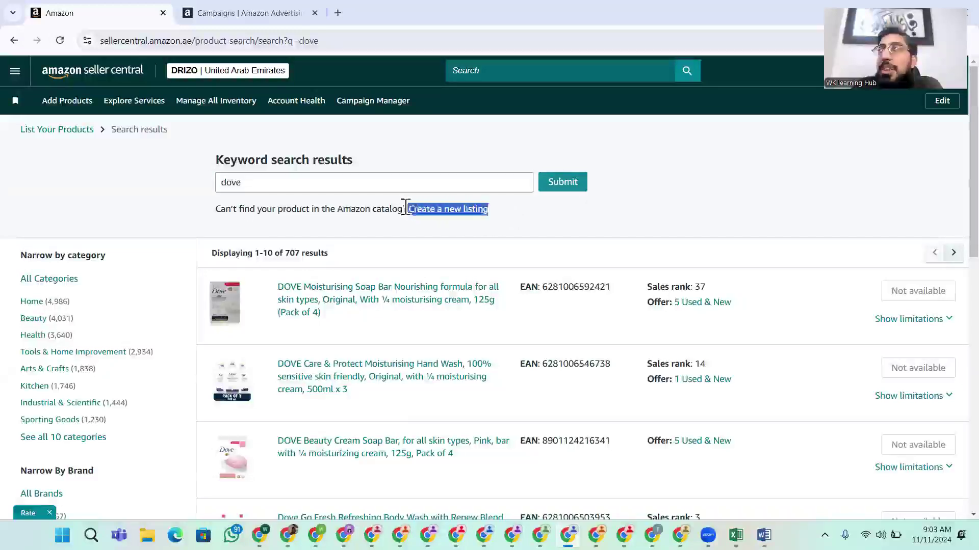
pyautogui.click(471, 211)
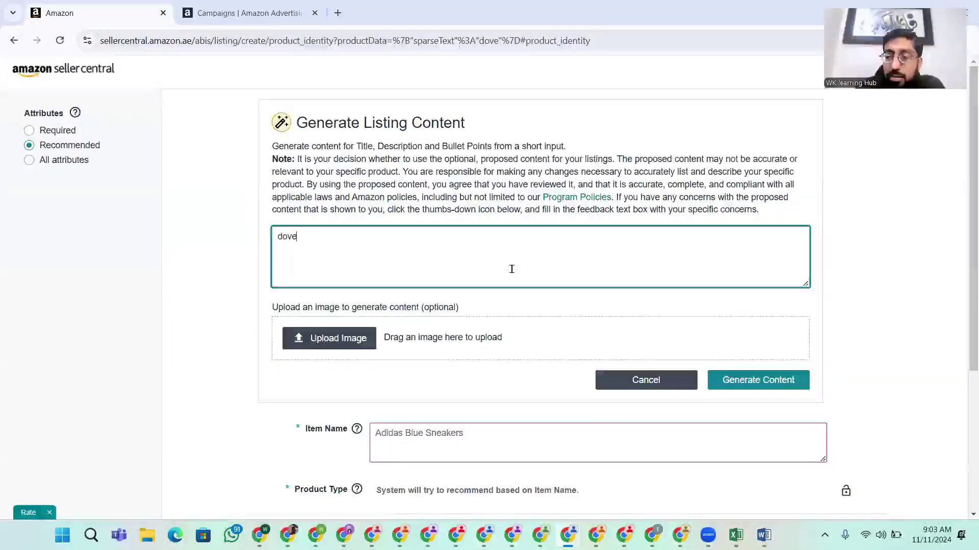
# Clear the prefilled text "dove" from the product description prompt under Generate Listing Content
pyautogui.press('BackSpace')
pyautogui.press('BackSpace')
pyautogui.press('BackSpace')
pyautogui.press('BackSpace')
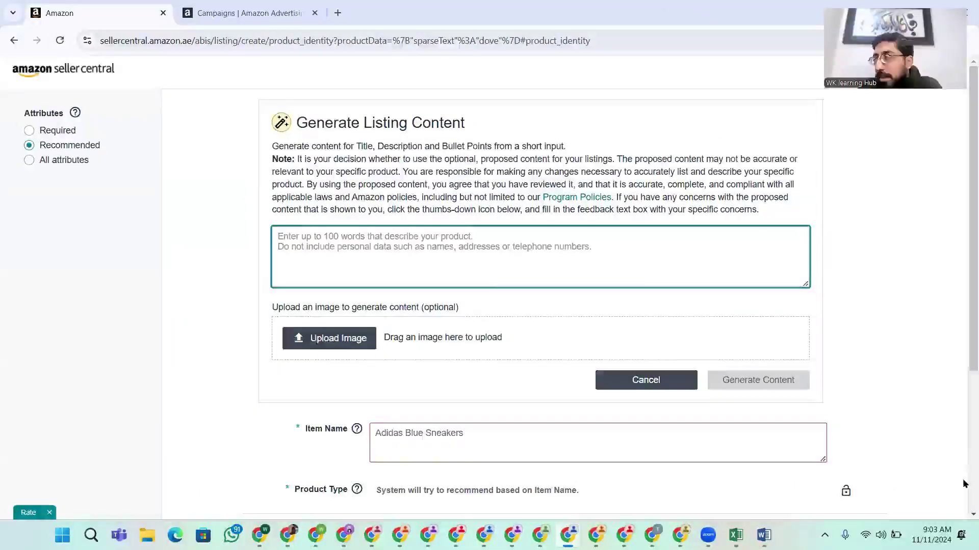
# Switch to the Word document and copy the full "Macsim Cutting Board" product title under the Title heading
pyautogui.hotkey('alt', 'Tab')
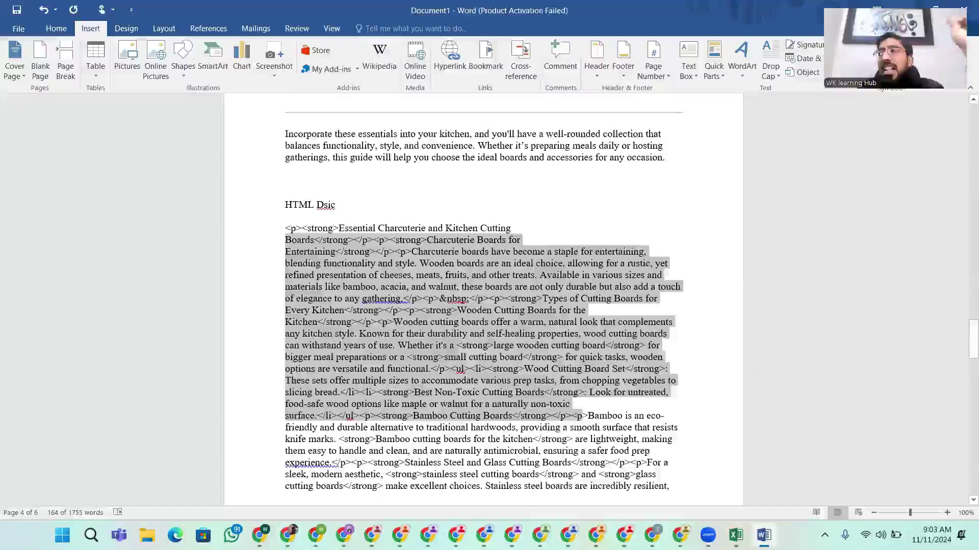
pyautogui.scroll(1, 455, 255)
pyautogui.scroll(20, 455, 255)
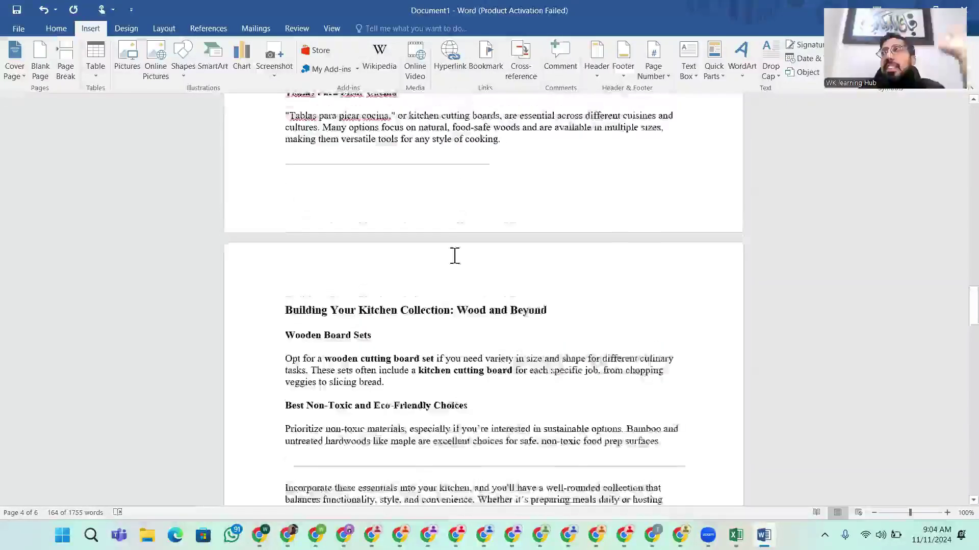
pyautogui.scroll(20, 360, 264)
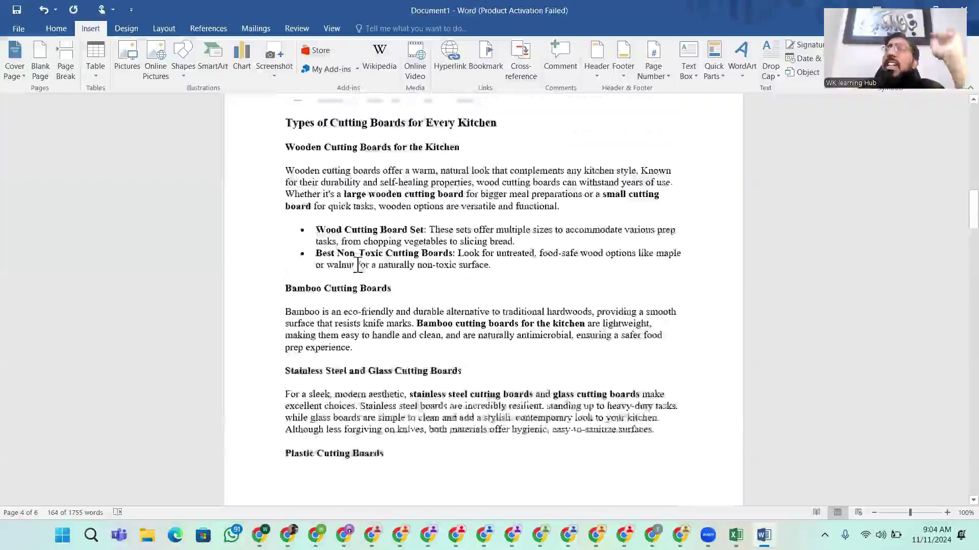
pyautogui.scroll(20, 351, 247)
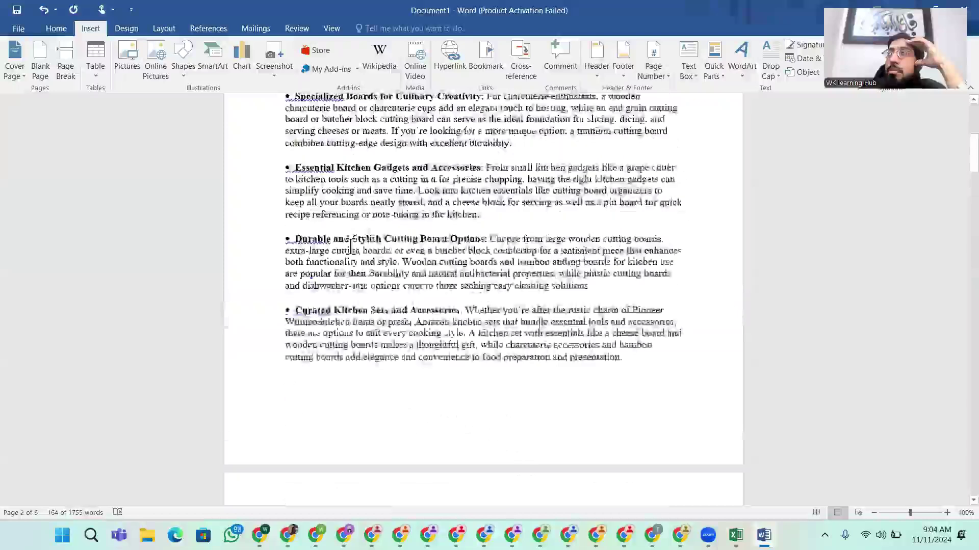
pyautogui.moveTo(661, 242); pyautogui.dragTo(310, 218)
pyautogui.rightClick(309, 218)
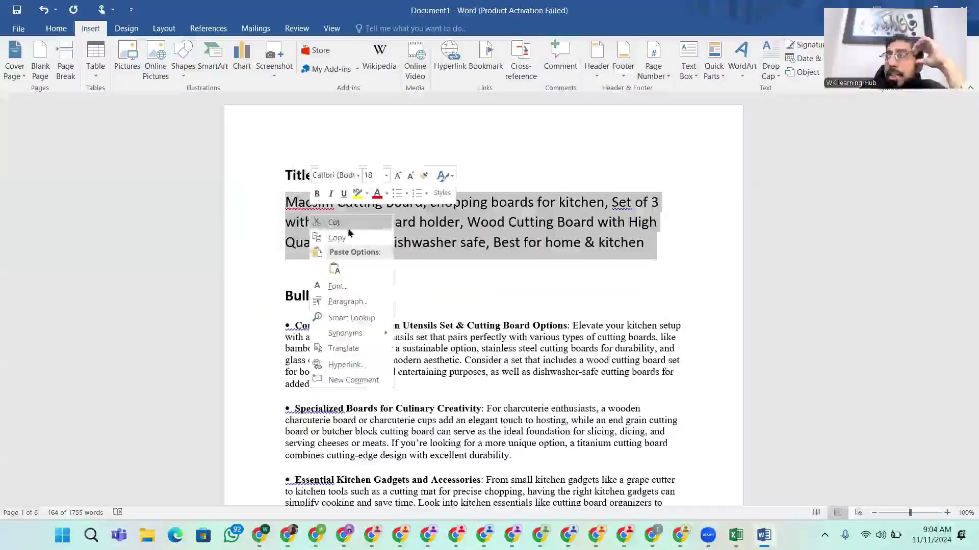
pyautogui.click(333, 236)
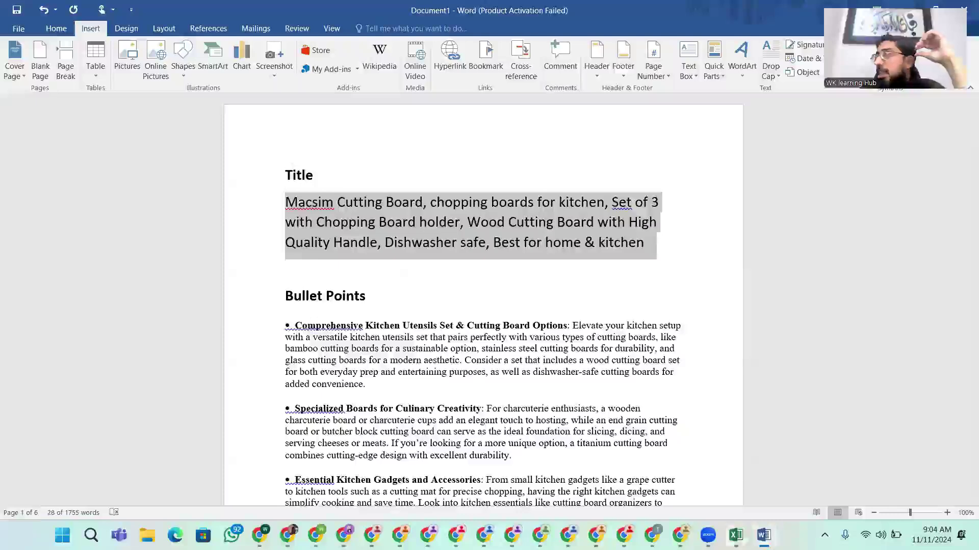
# Switch back to the Seller Central listing in Chrome and enter "Chopping Board" as the product description prompt for content generation
pyautogui.moveTo(624, 535)
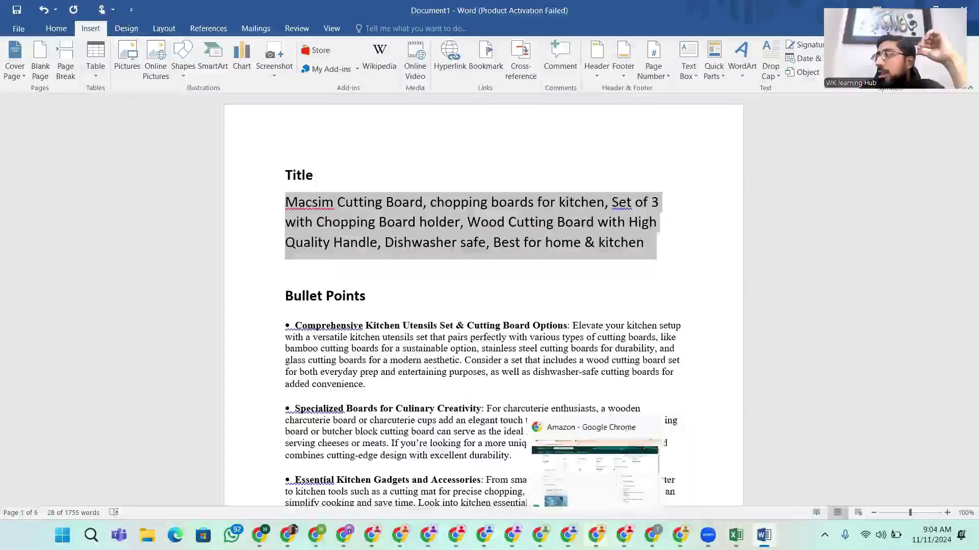
pyautogui.click(566, 467)
pyautogui.click(321, 241)
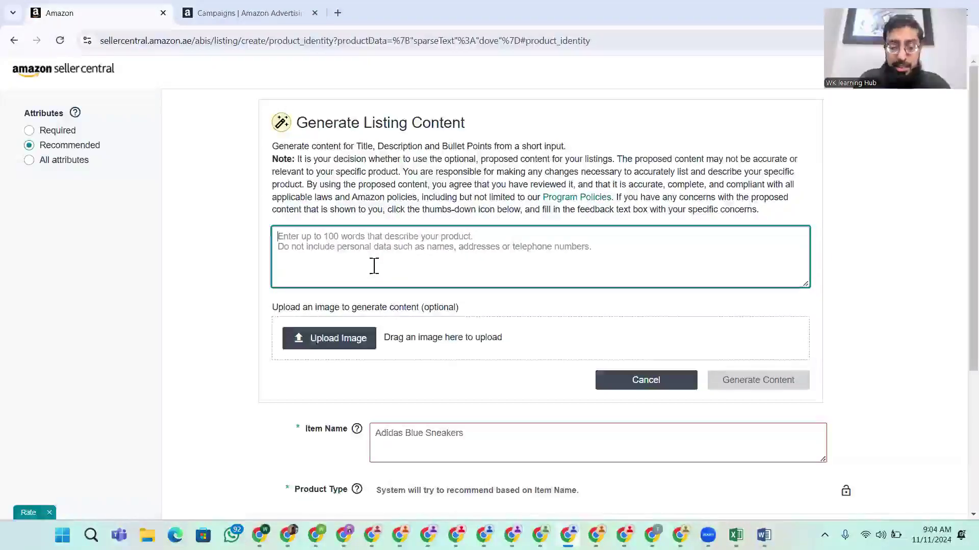
pyautogui.write('Chopping Board')
# Paste the copied "Macsim Cutting Board" title into the Item Name of the listing
pyautogui.scroll(-3, 406, 250)
pyautogui.click(313, 303)
pyautogui.hotkey('ctrl', 'v')
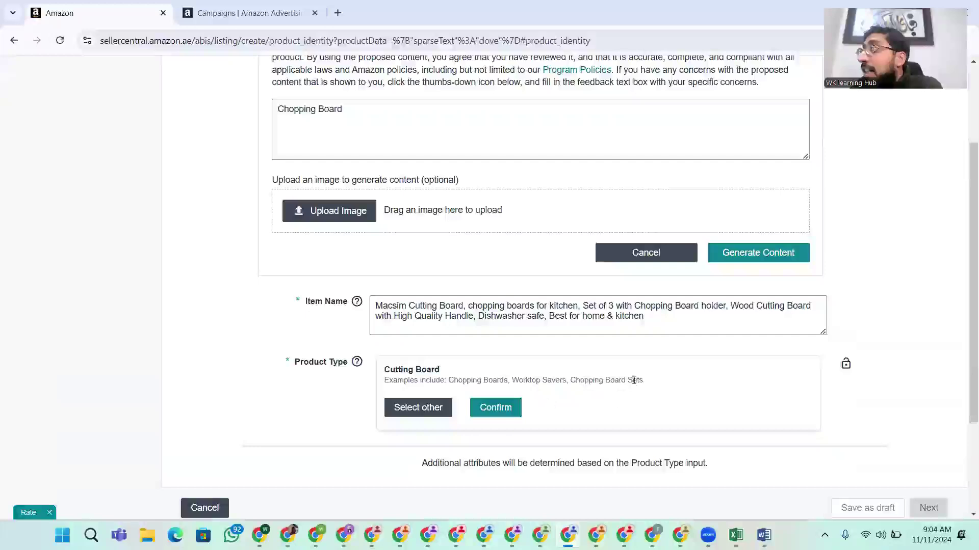
# Highlight the examples of the suggested Cutting Board product type, open the selection of another type, and browse the top-level categories
pyautogui.moveTo(567, 382); pyautogui.dragTo(415, 382)
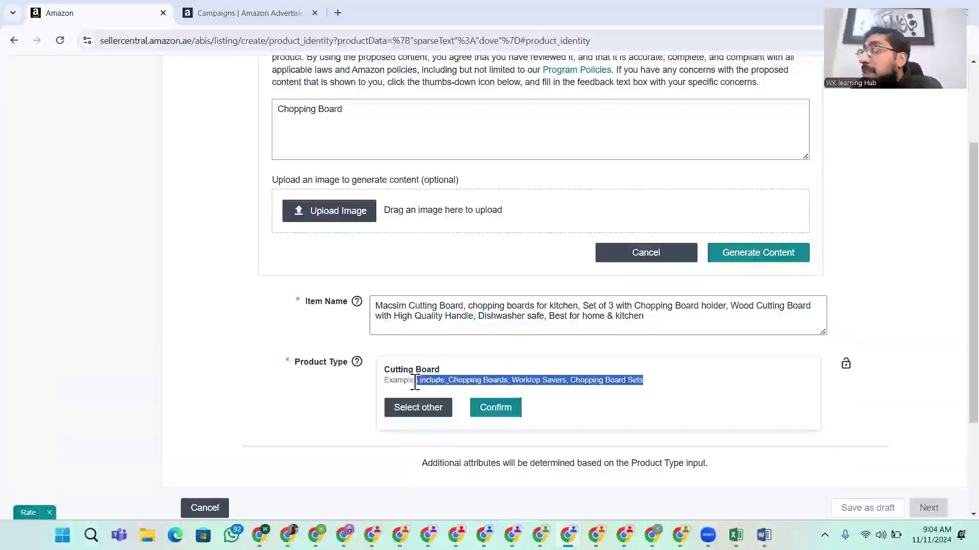
pyautogui.click(437, 408)
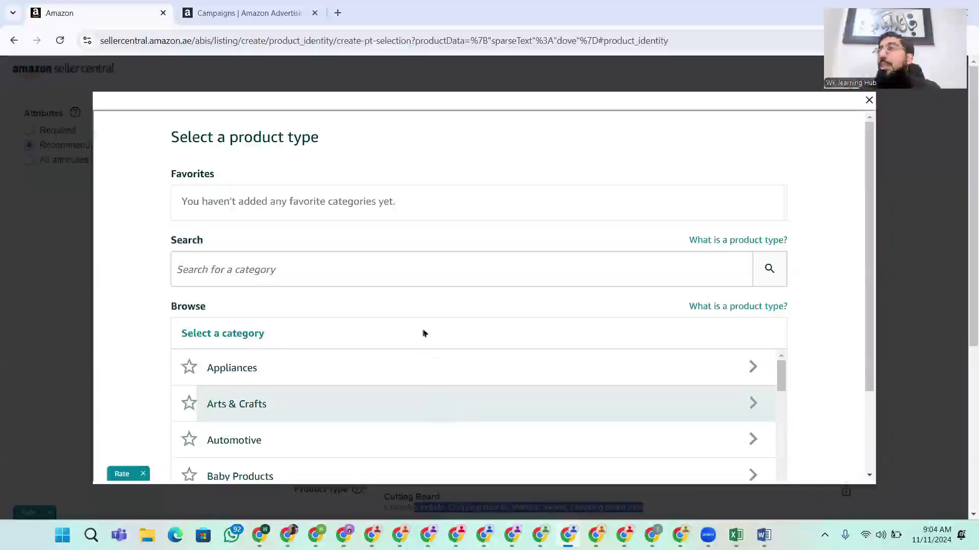
pyautogui.scroll(-2, 364, 379)
pyautogui.scroll(-3, 310, 453)
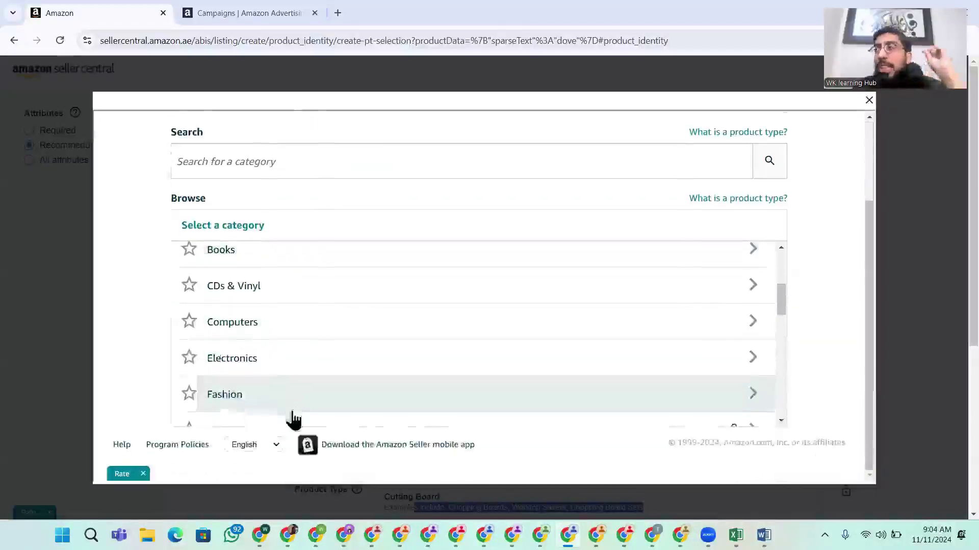
pyautogui.scroll(5, 459, 377)
pyautogui.scroll(1, 279, 334)
pyautogui.scroll(-9, 295, 346)
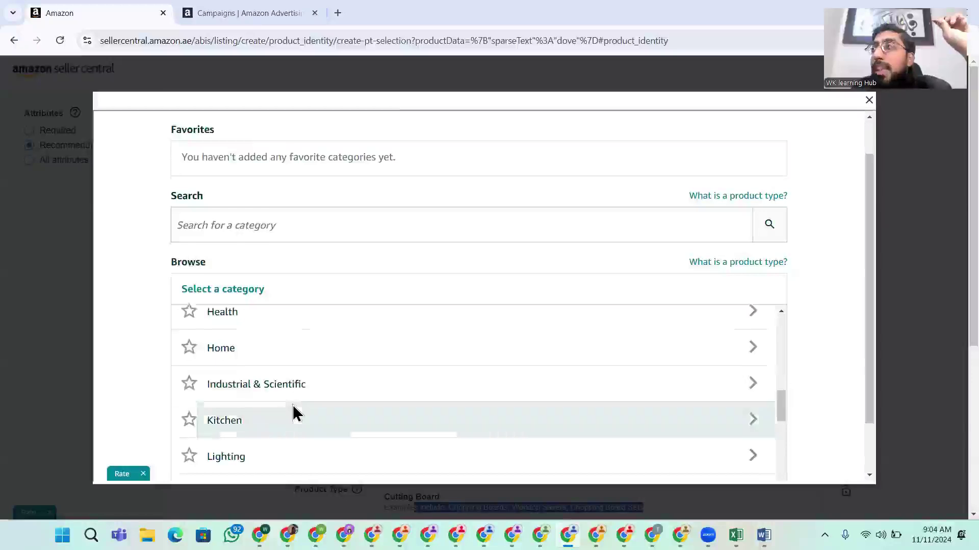
pyautogui.scroll(-1, 296, 415)
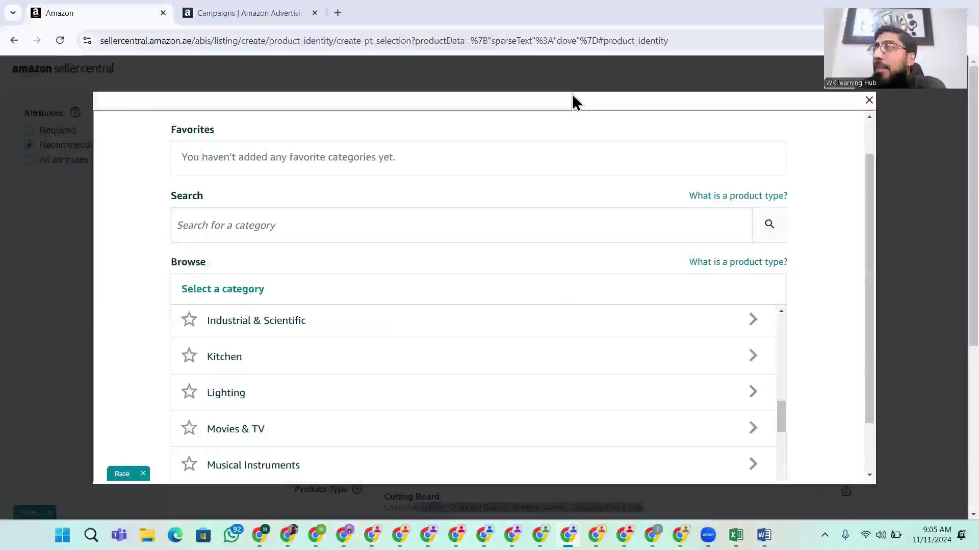
# Open the Kitchen category and look through its subcategories for one that fits a cutting board
pyautogui.click(327, 371)
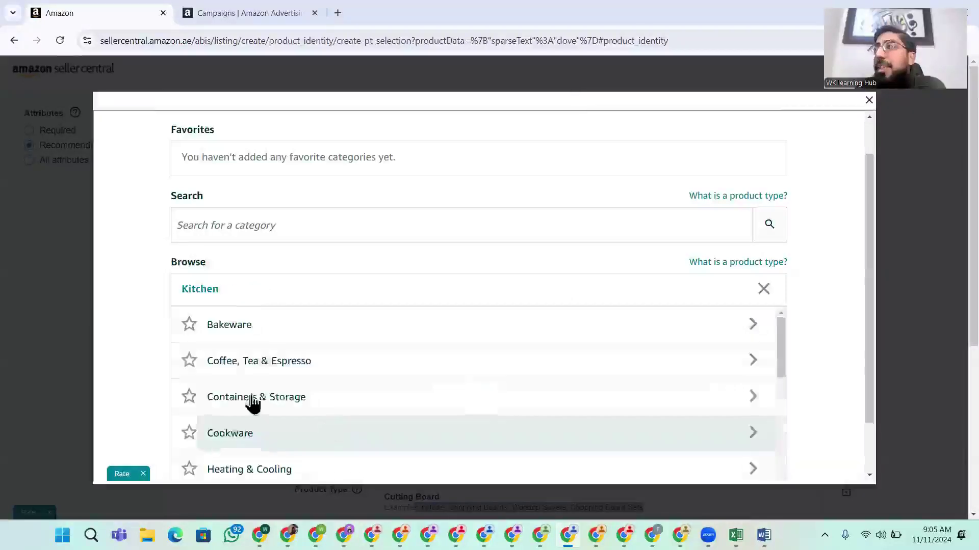
pyautogui.scroll(-2, 135, 395)
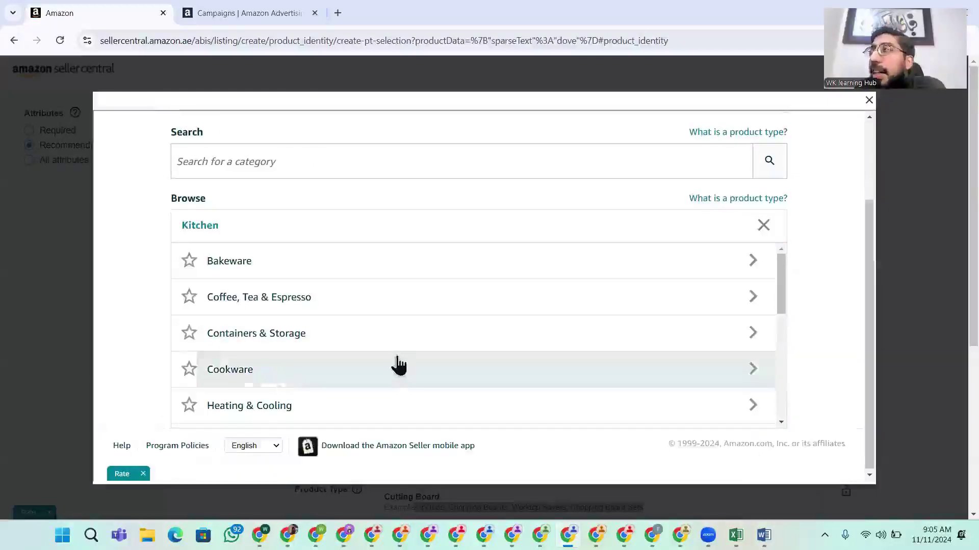
pyautogui.scroll(-1, 362, 365)
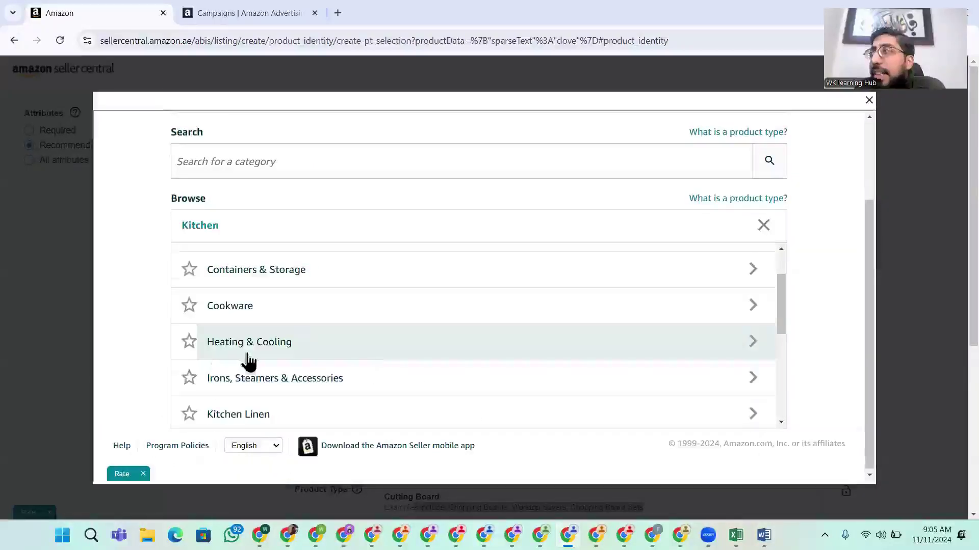
pyautogui.scroll(-2, 377, 387)
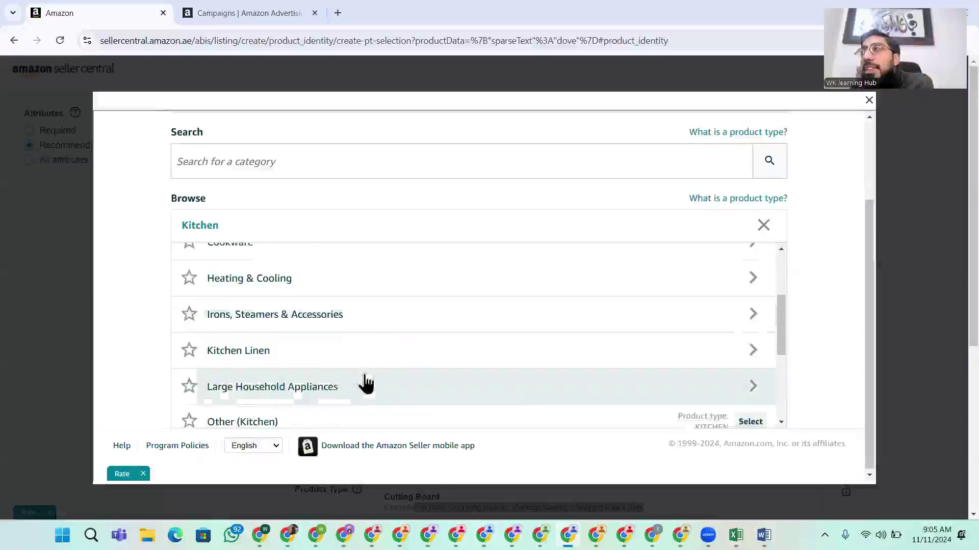
pyautogui.scroll(-1, 415, 384)
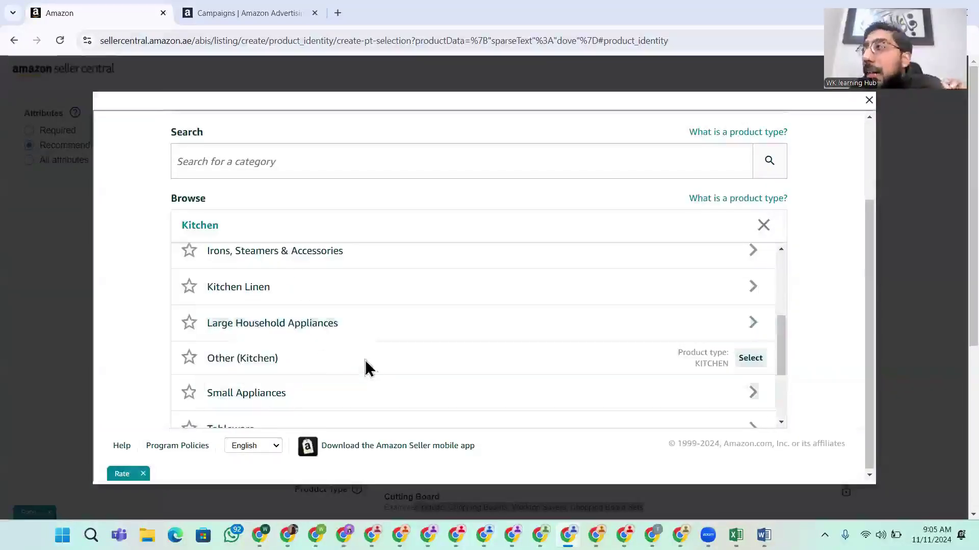
pyautogui.scroll(-1, 365, 367)
pyautogui.scroll(-1, 396, 345)
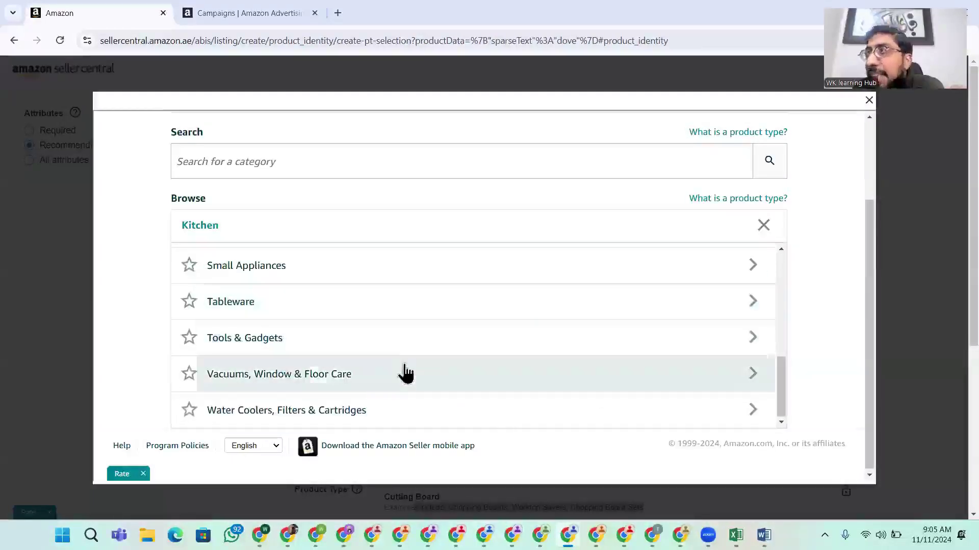
pyautogui.scroll(1, 355, 351)
# Look through the product types in the Small Appliances subcategory of Kitchen and reset the category browser
pyautogui.click(394, 345)
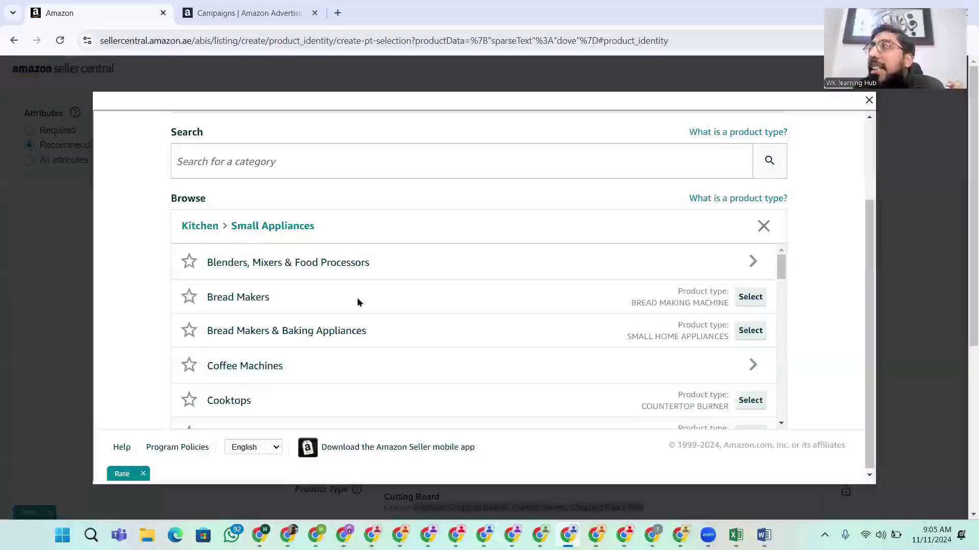
pyautogui.scroll(-5, 357, 305)
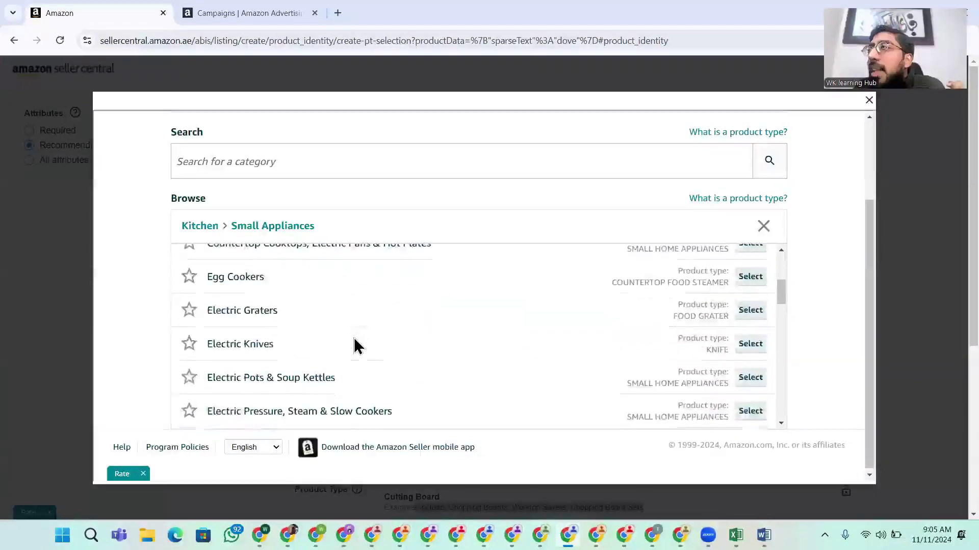
pyautogui.scroll(-4, 371, 361)
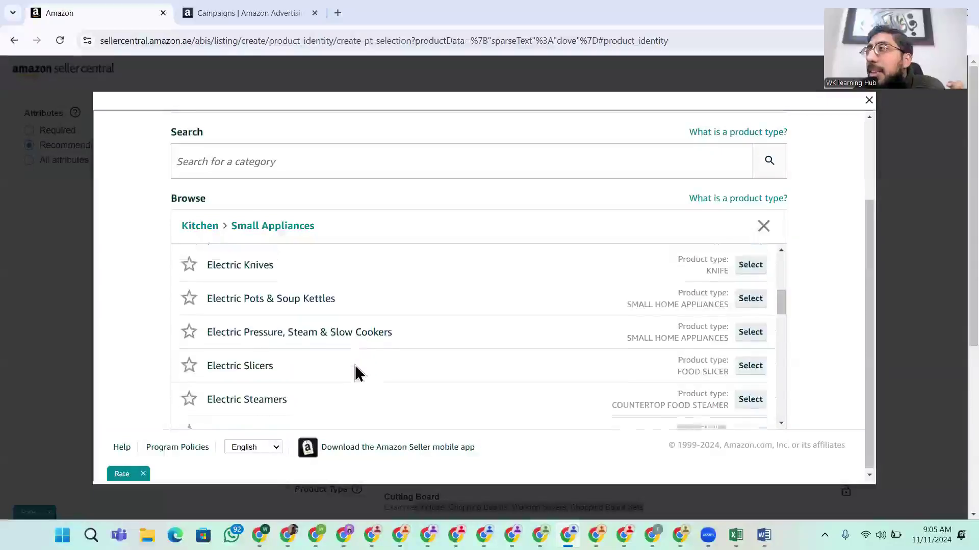
pyautogui.scroll(-4, 352, 371)
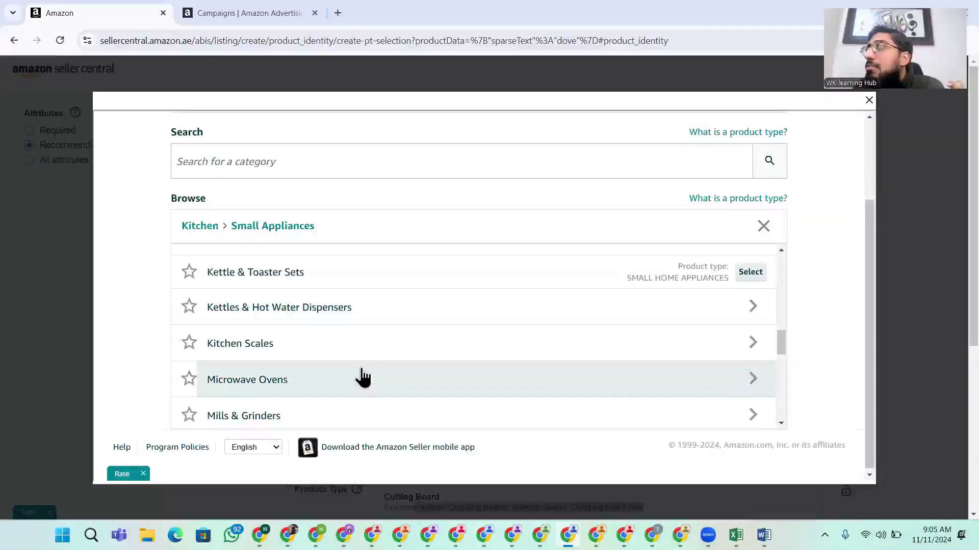
pyautogui.scroll(-1, 408, 356)
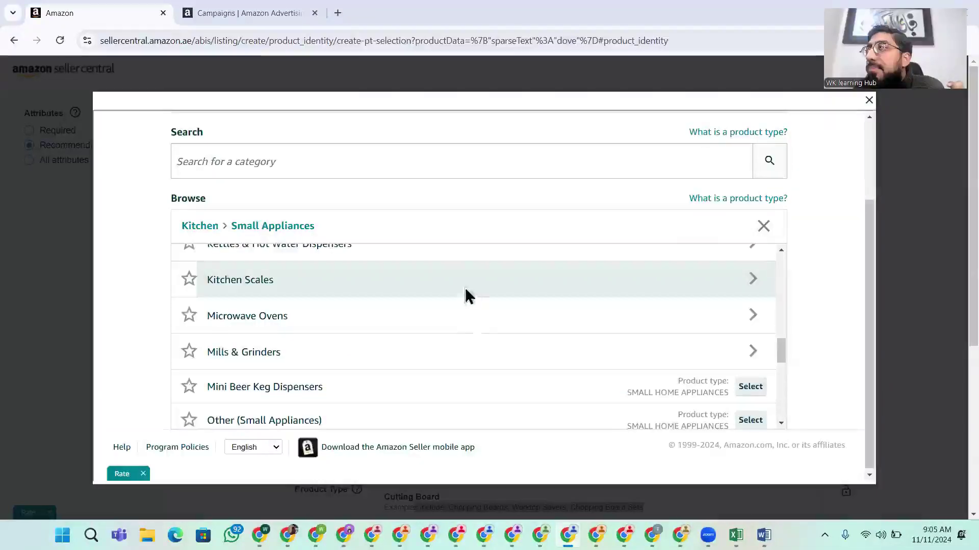
pyautogui.scroll(-3, 469, 295)
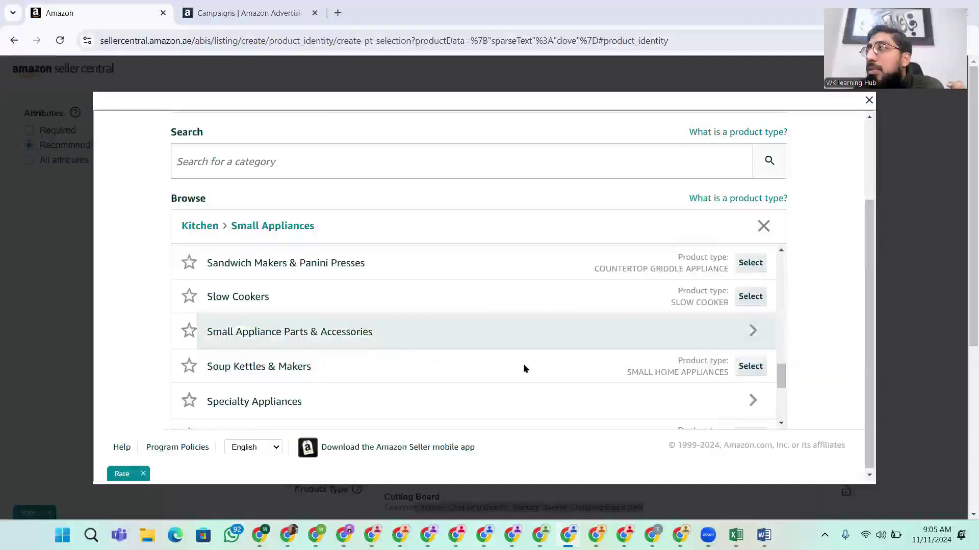
pyautogui.scroll(-4, 415, 370)
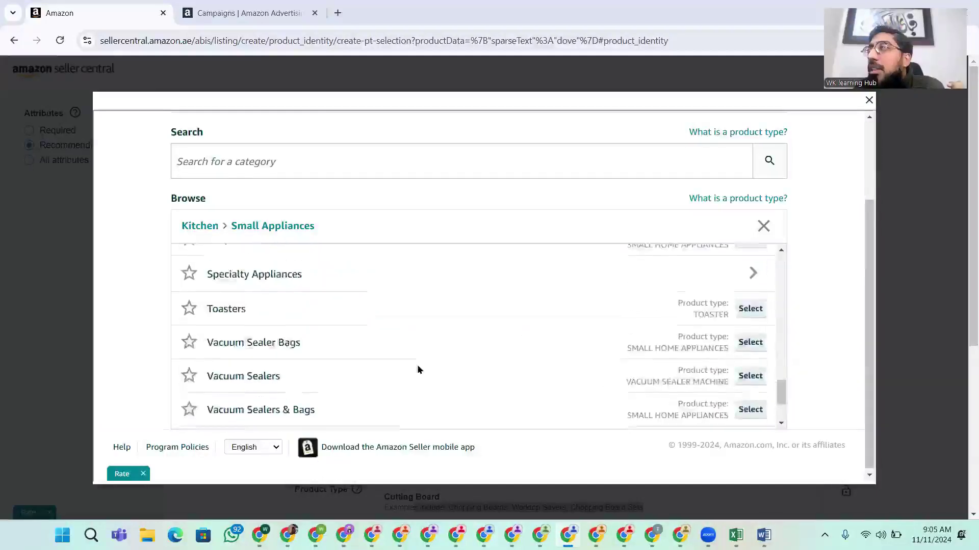
pyautogui.scroll(10, 374, 357)
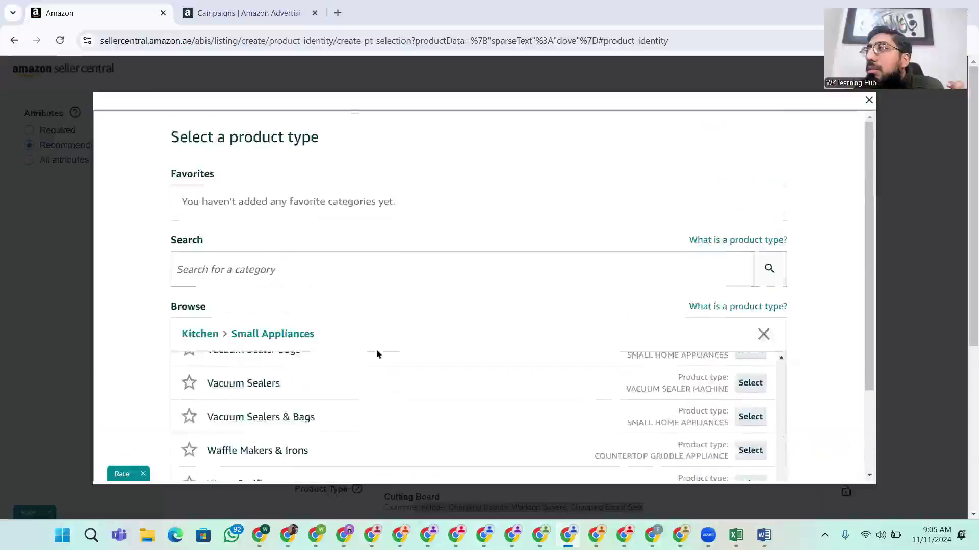
pyautogui.scroll(6, 368, 426)
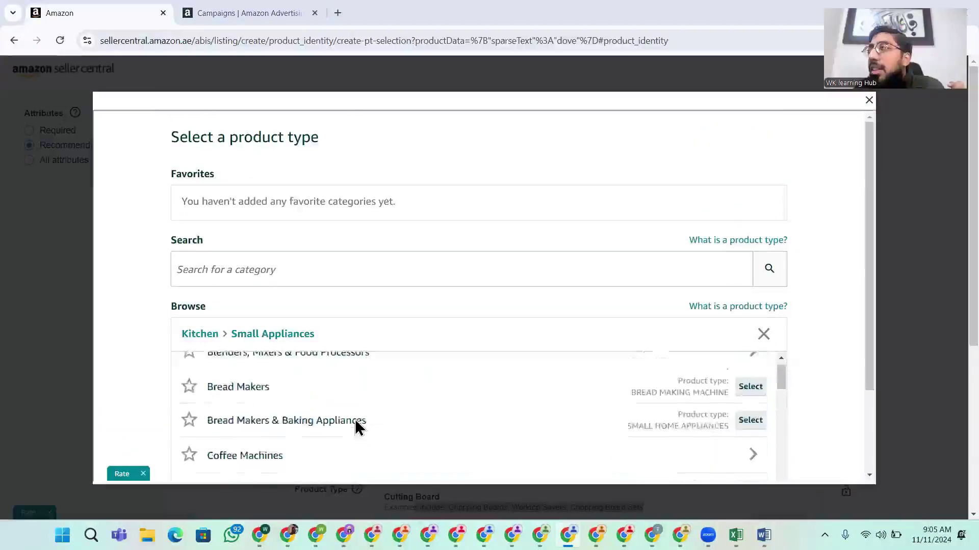
pyautogui.scroll(-1, 165, 381)
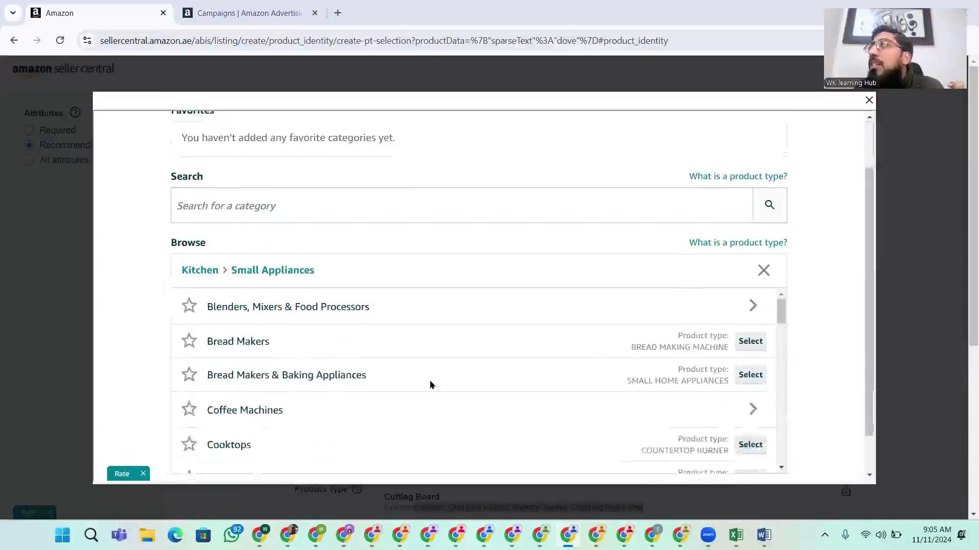
pyautogui.click(763, 271)
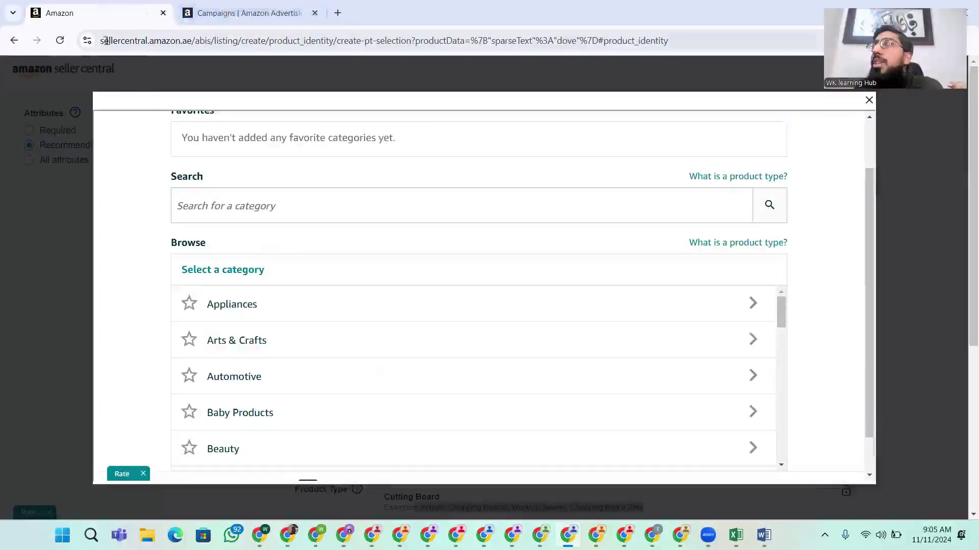
# Find the amazon.ae storefront through a Google search in a new browser tab and open it
pyautogui.click(338, 13)
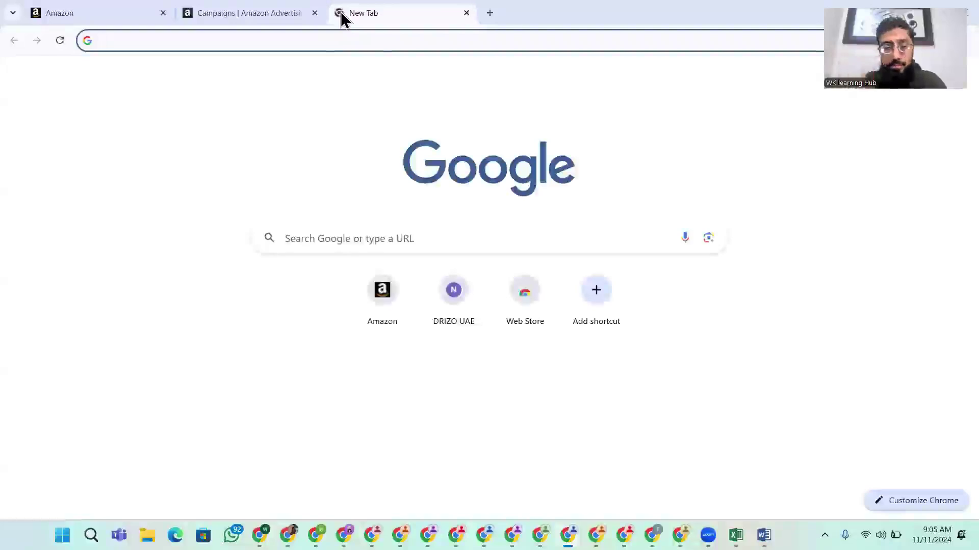
pyautogui.write('ama')
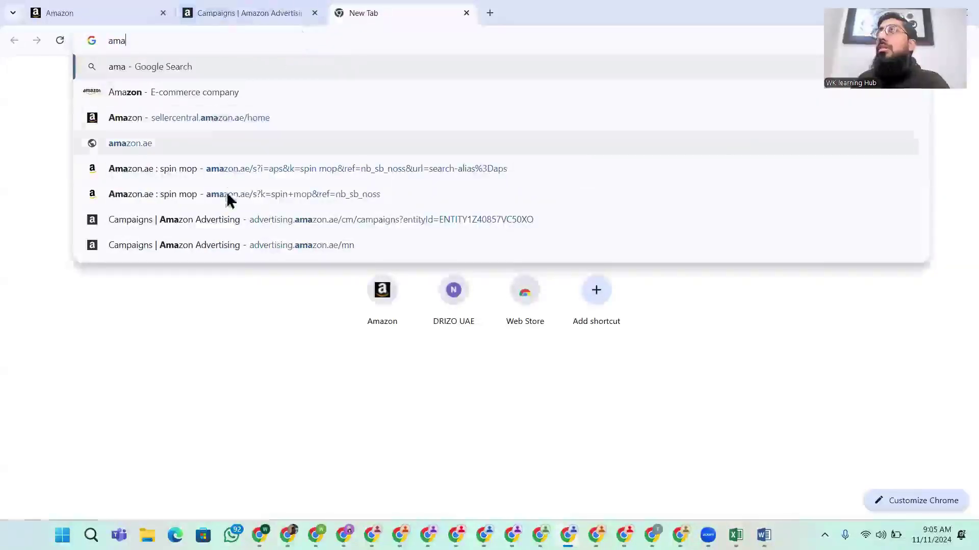
pyautogui.click(253, 97)
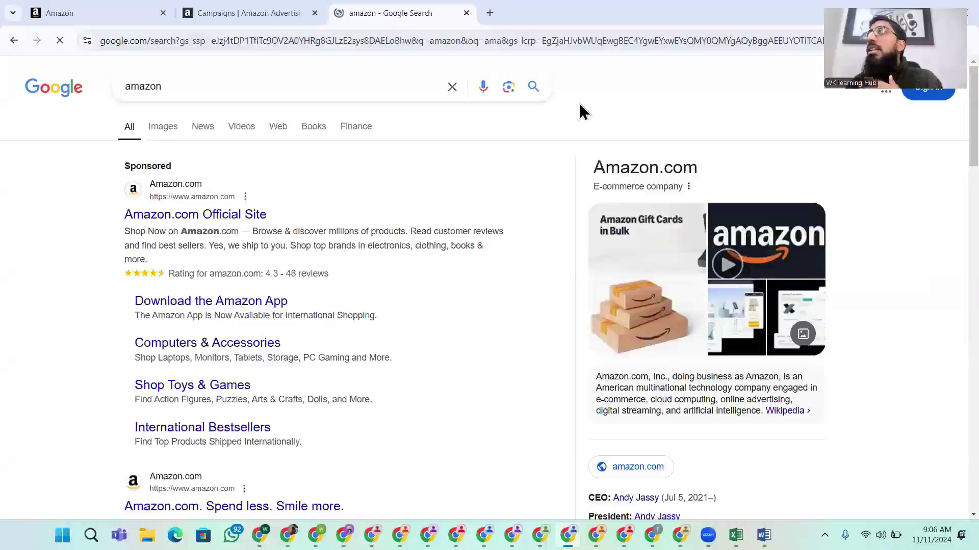
pyautogui.click(182, 86)
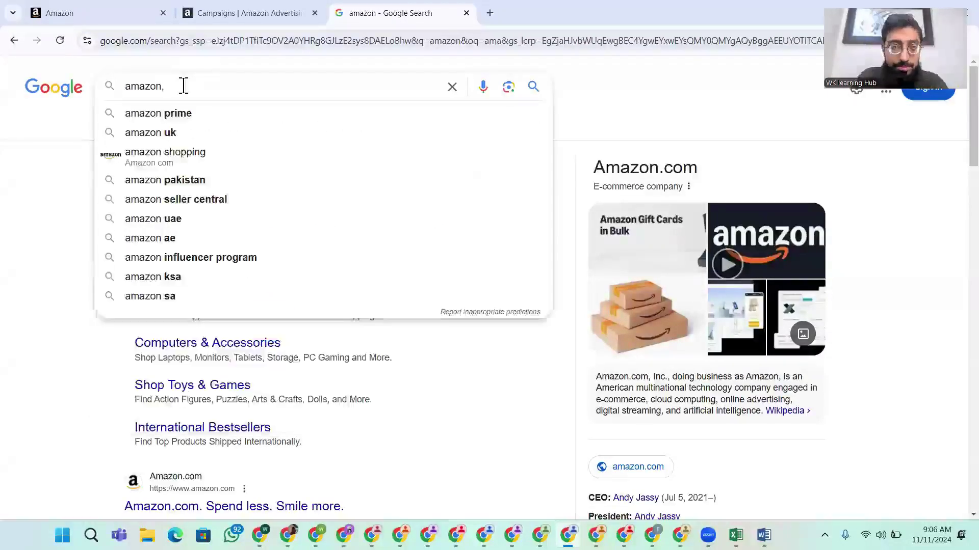
pyautogui.press('BackSpace')
pyautogui.write('.ae')
pyautogui.press('Return')
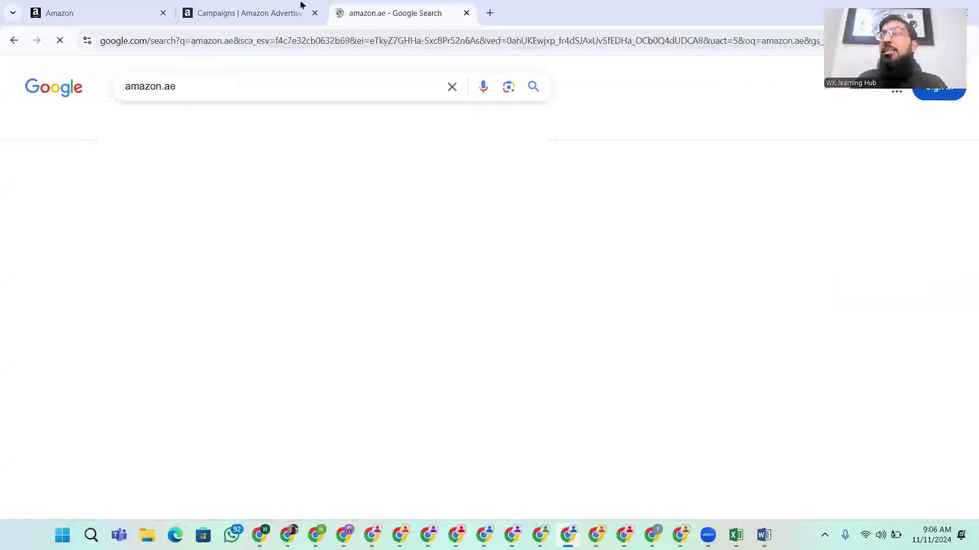
pyautogui.scroll(-4, 265, 234)
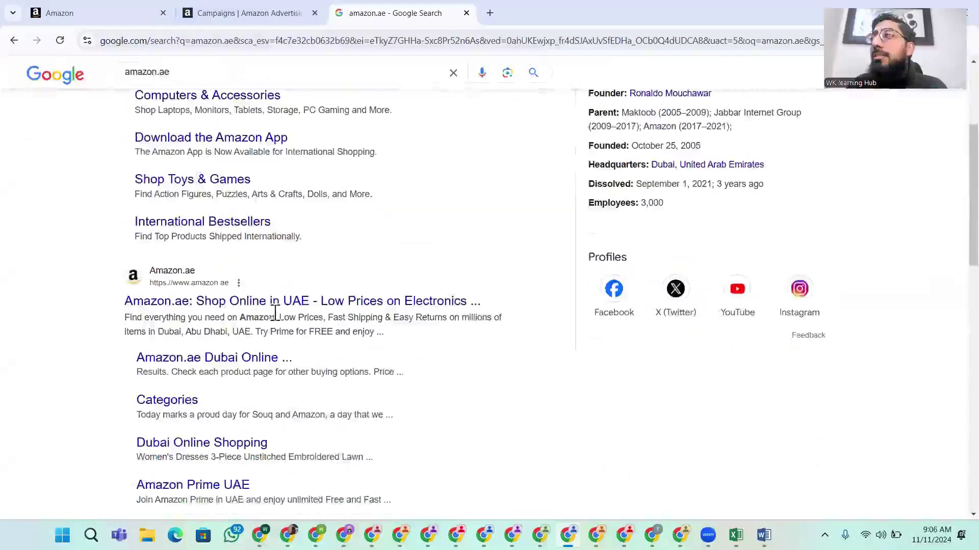
pyautogui.click(284, 302)
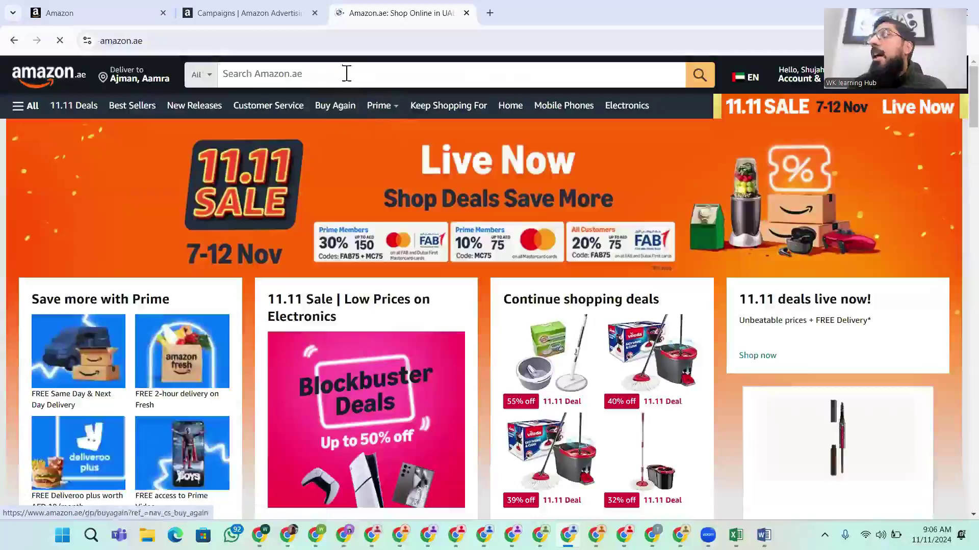
# Search Amazon.ae for "cutting board", open the Idrese stainless steel cutting board listing, and dismiss its delivery address notice
pyautogui.click(343, 72)
pyautogui.write('cuuting board')
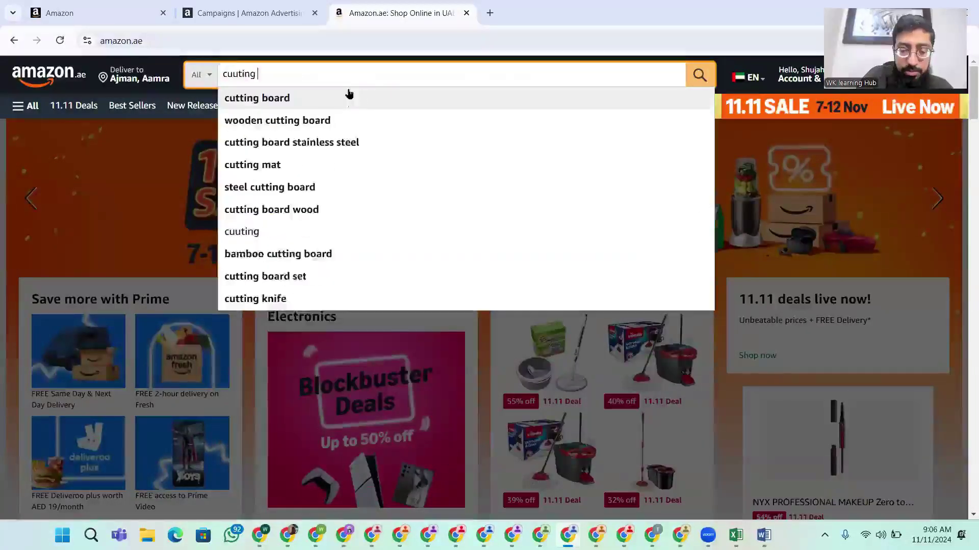
pyautogui.press('Return')
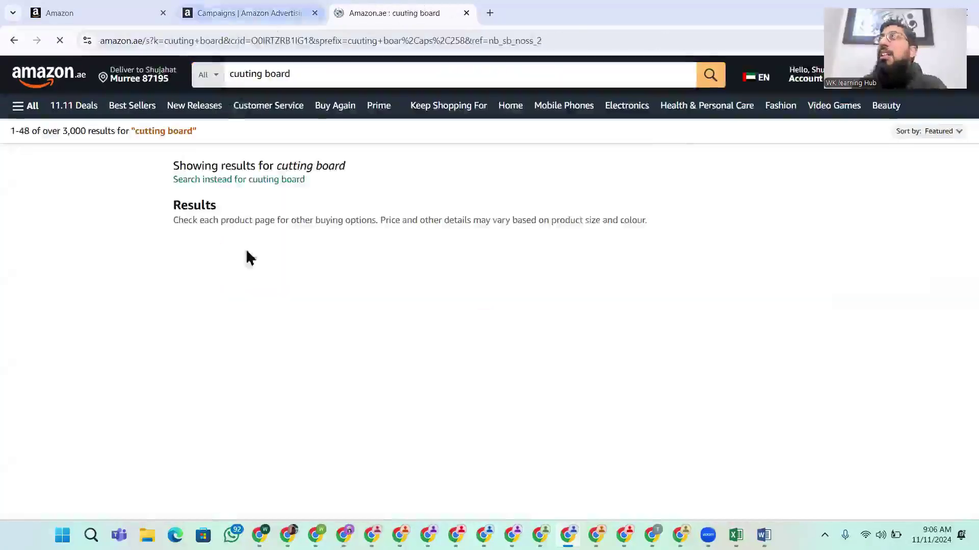
pyautogui.scroll(-2, 785, 249)
pyautogui.scroll(-1, 586, 301)
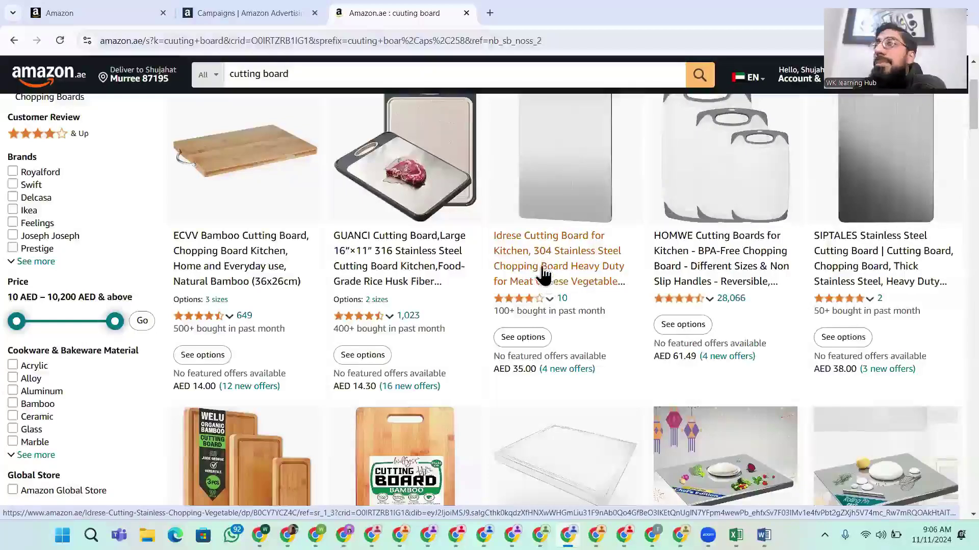
pyautogui.click(550, 284)
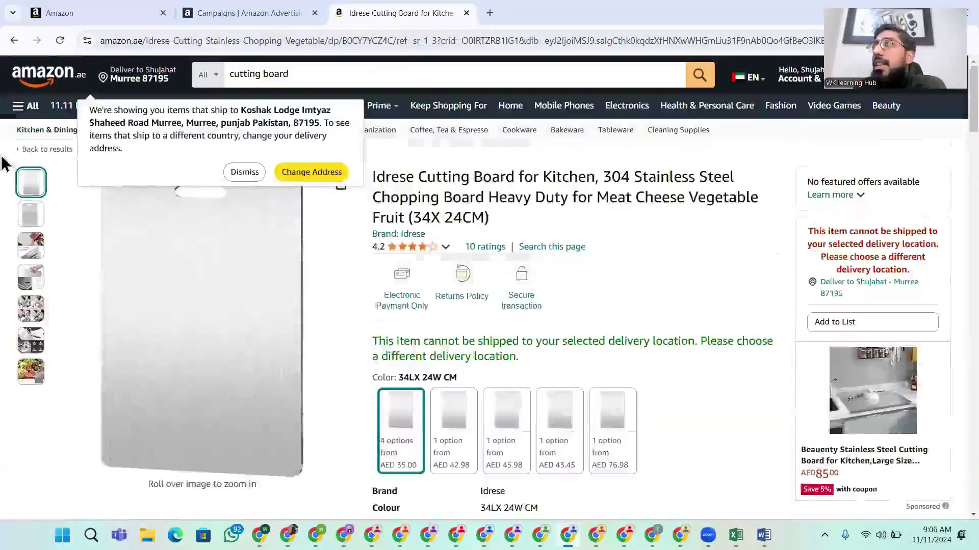
pyautogui.click(244, 172)
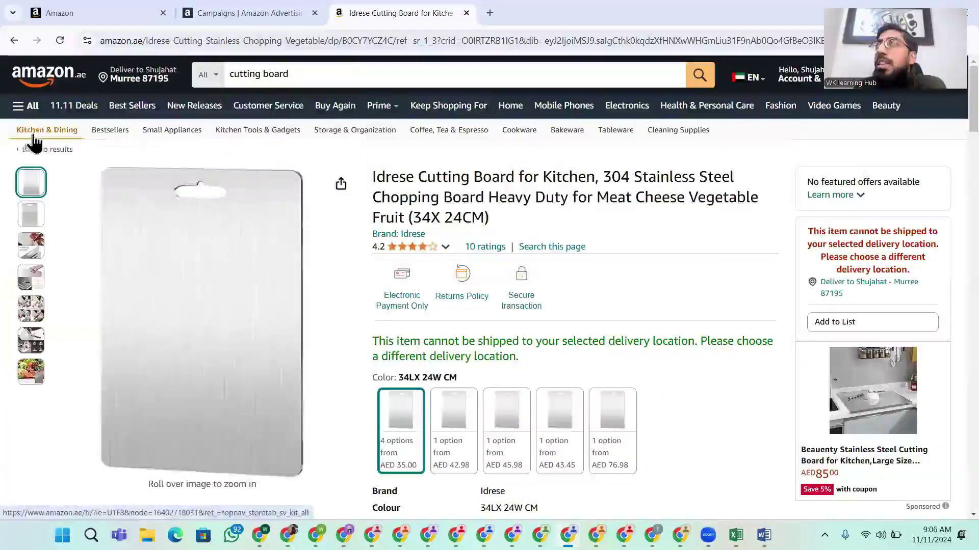
# Expand the item details in the Idrese listing's product information and open its Chopping Boards best-seller ranking
pyautogui.scroll(-10, 672, 306)
pyautogui.scroll(-10, 669, 319)
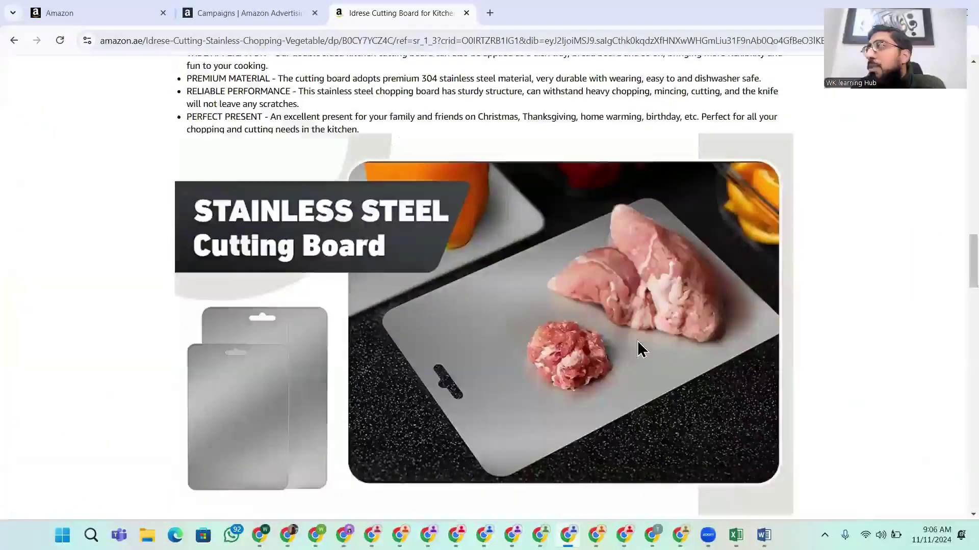
pyautogui.scroll(-15, 301, 338)
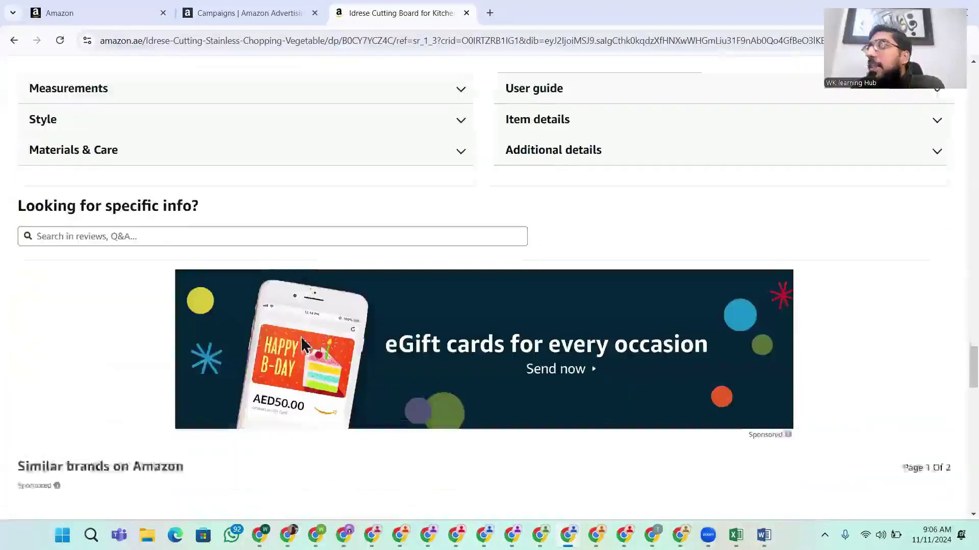
pyautogui.scroll(15, 314, 338)
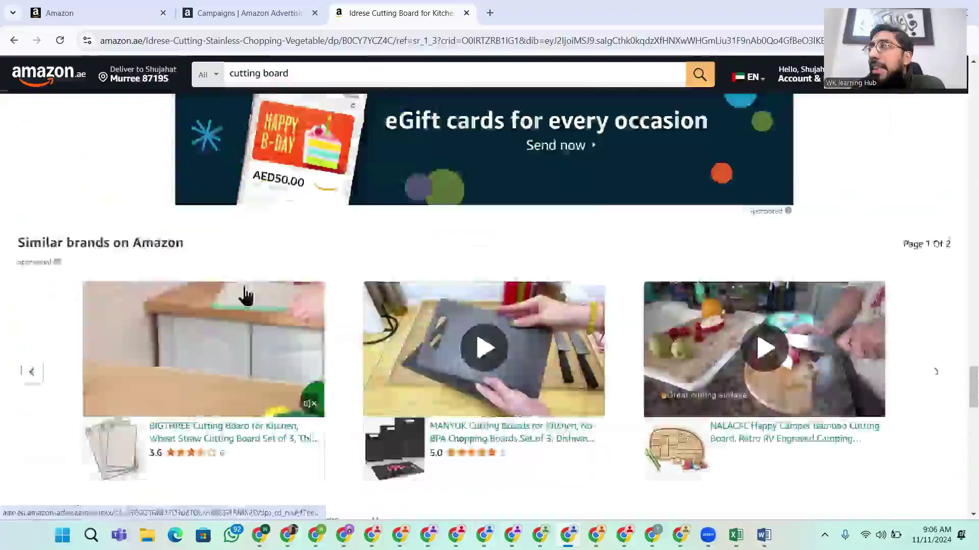
pyautogui.scroll(5, 160, 317)
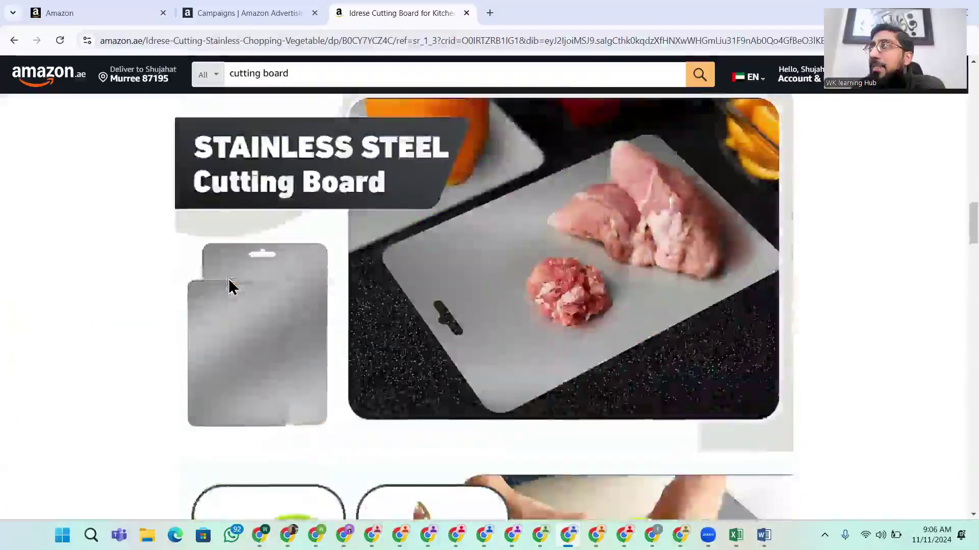
pyautogui.scroll(-5, 229, 284)
pyautogui.scroll(-15, 211, 368)
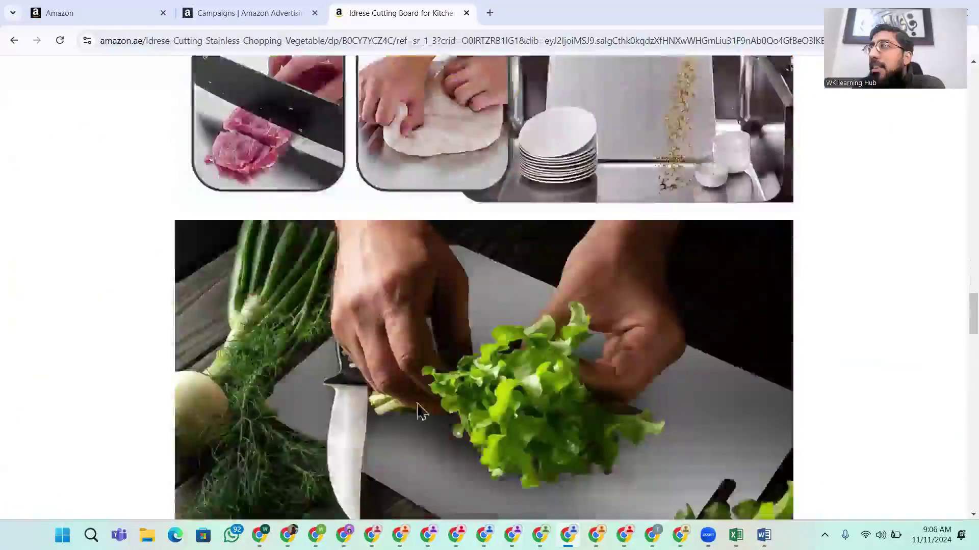
pyautogui.scroll(3, 422, 258)
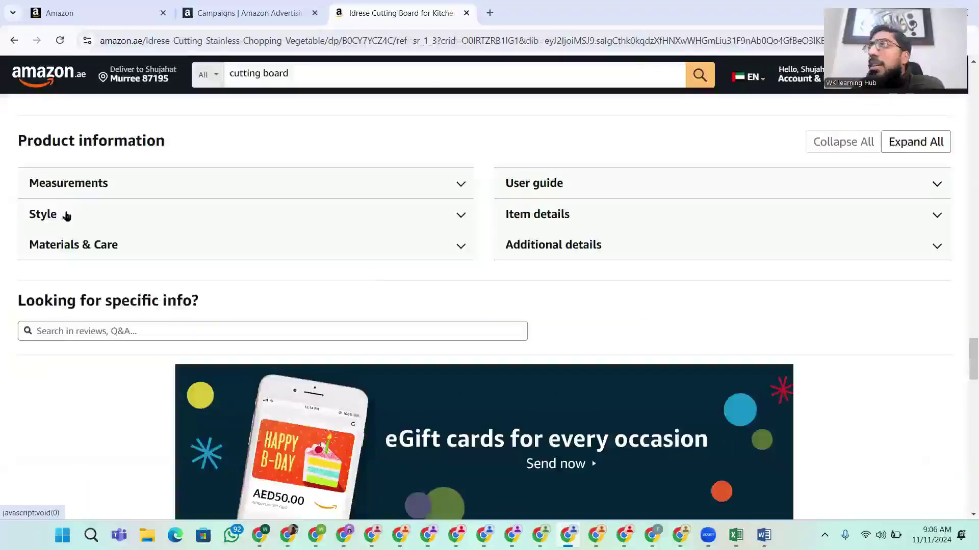
pyautogui.click(935, 214)
pyautogui.click(799, 309)
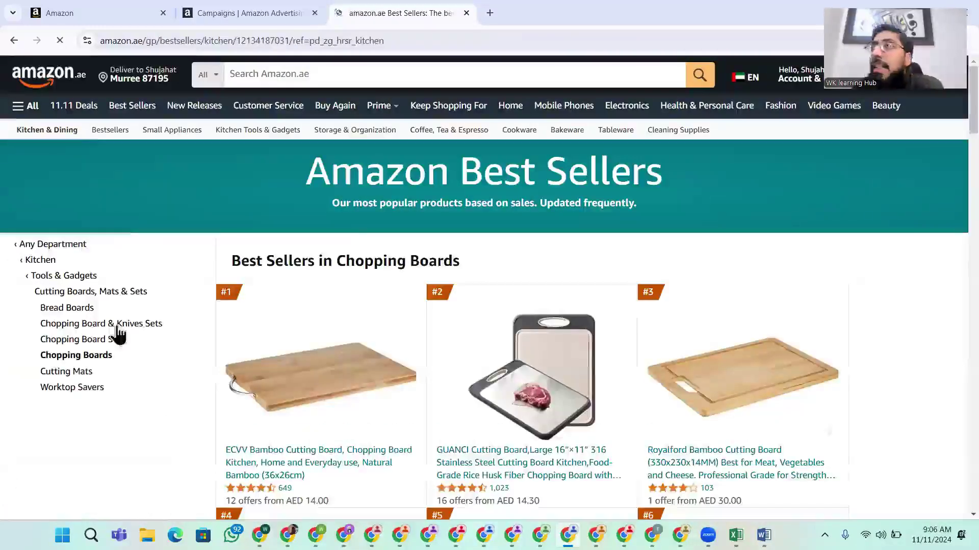
# Highlight the Kitchen, Tools & Gadgets, and Cutting Boards, Mats & Sets levels of the best-seller category path
pyautogui.tripleClick(65, 258)
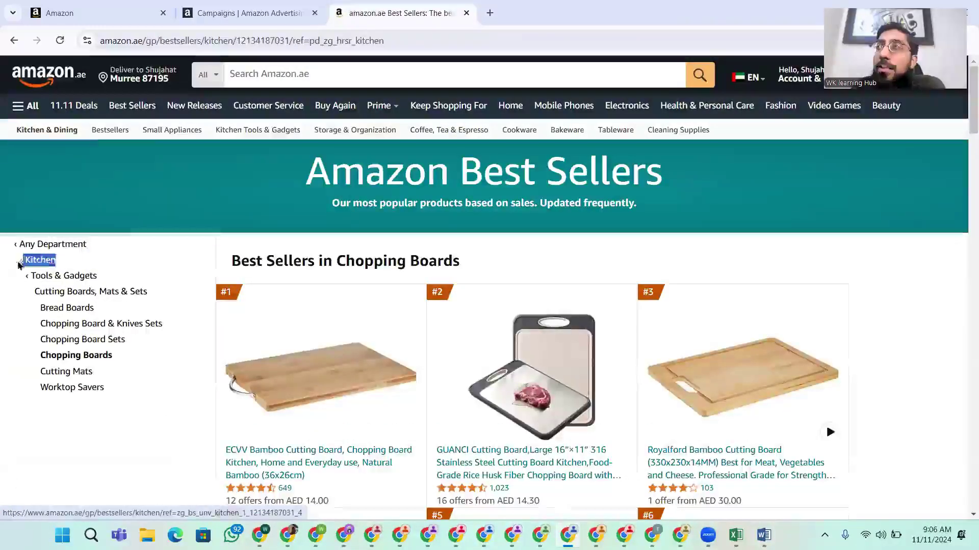
pyautogui.tripleClick(64, 275)
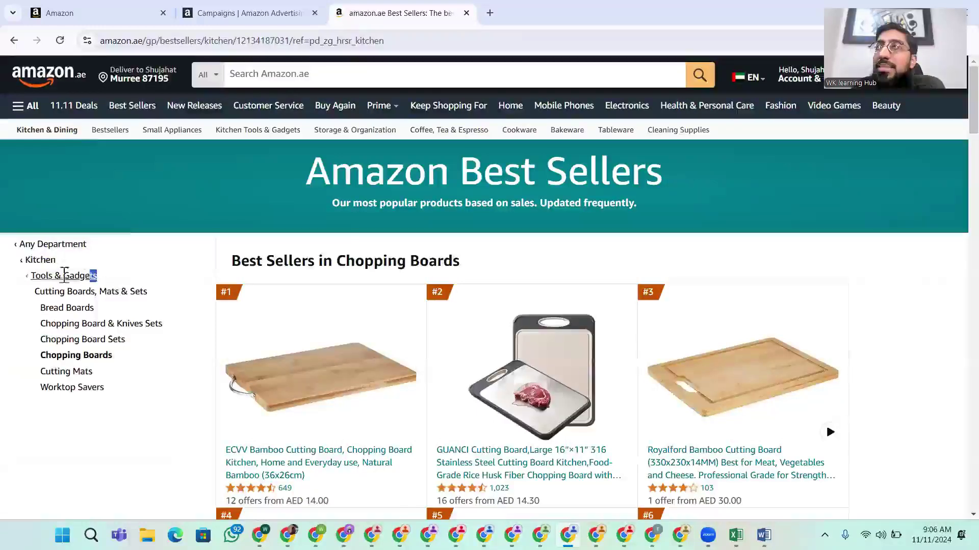
pyautogui.moveTo(175, 288); pyautogui.dragTo(39, 291)
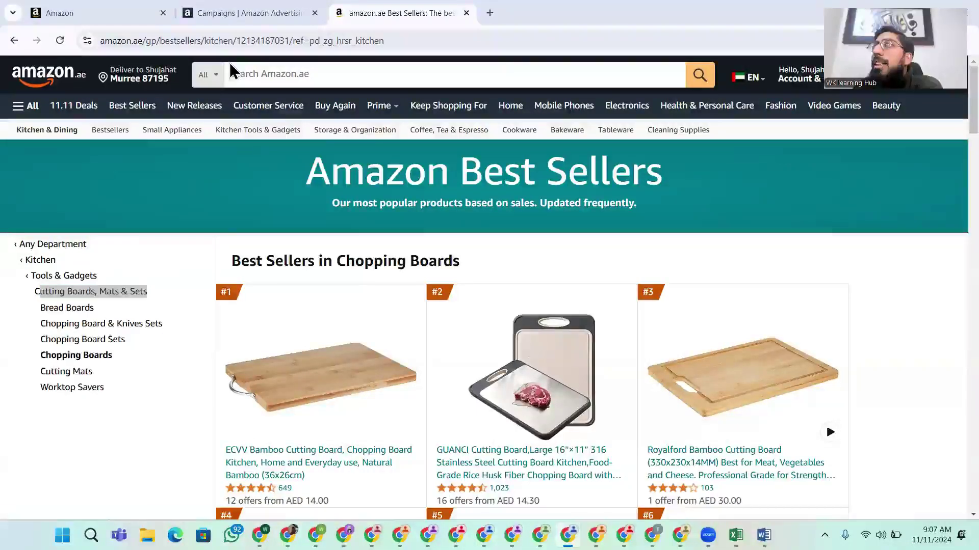
# Return to the Seller Central product type selection and browse to Kitchen > Tools & Gadgets > Cutting Boards, Mats & Sets
pyautogui.hotkey('ctrl', '1')
pyautogui.scroll(-9, 250, 304)
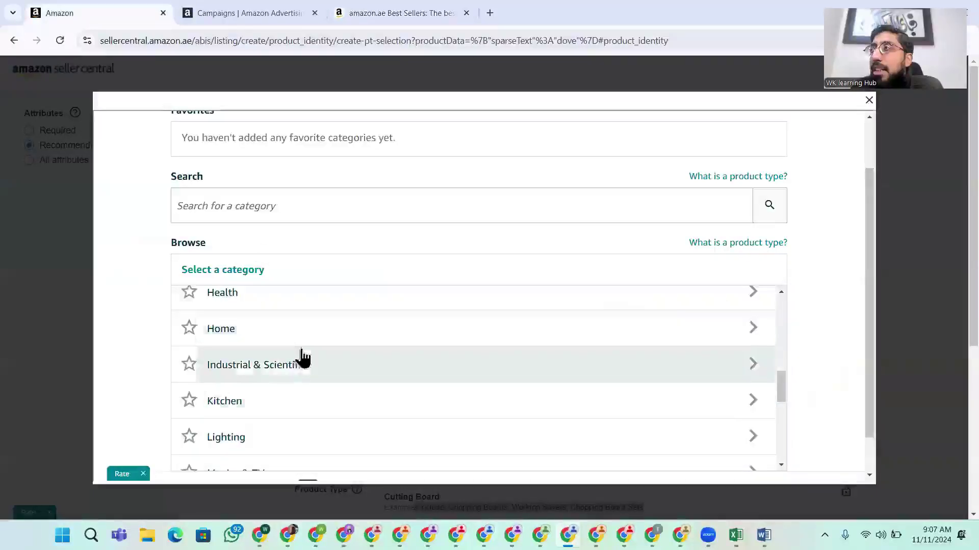
pyautogui.click(299, 414)
pyautogui.scroll(1, 275, 386)
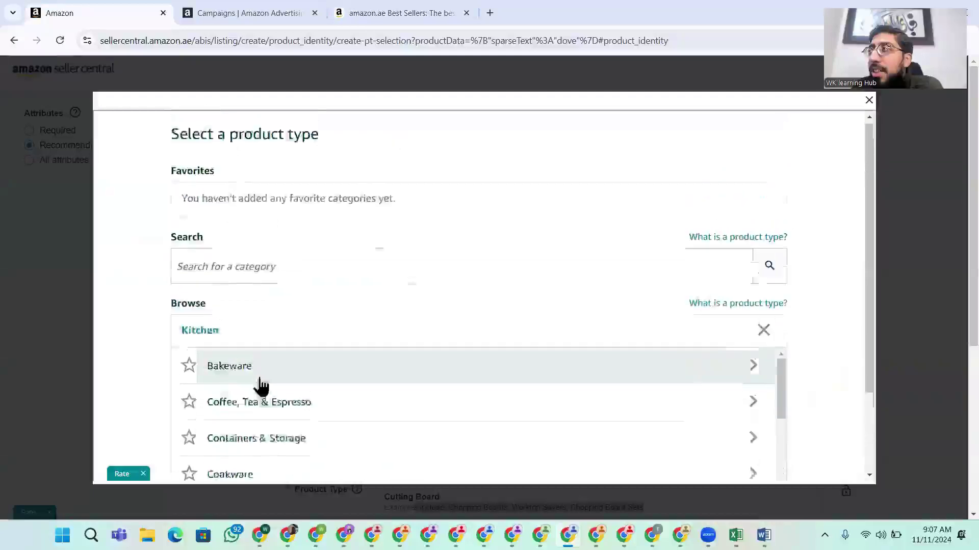
pyautogui.scroll(-5, 380, 373)
pyautogui.scroll(-5, 312, 351)
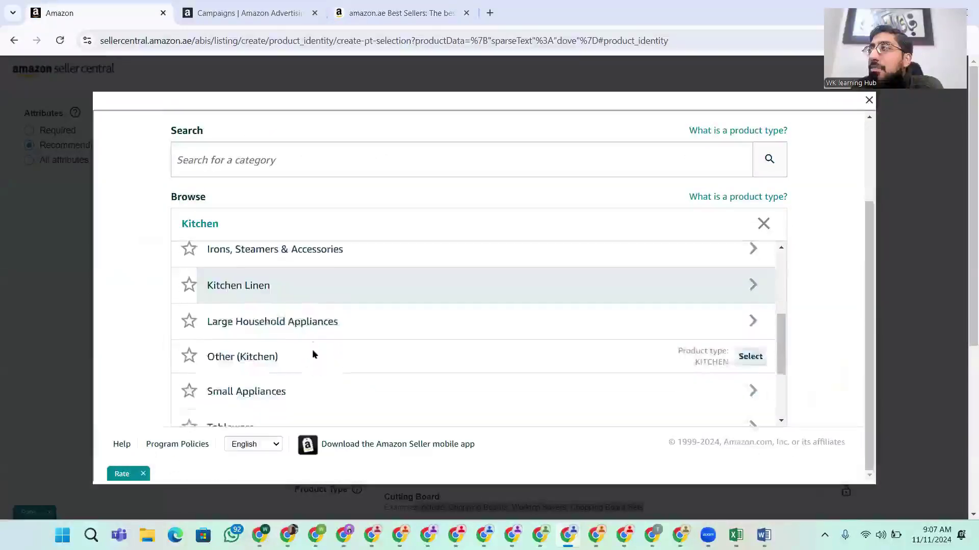
pyautogui.click(323, 351)
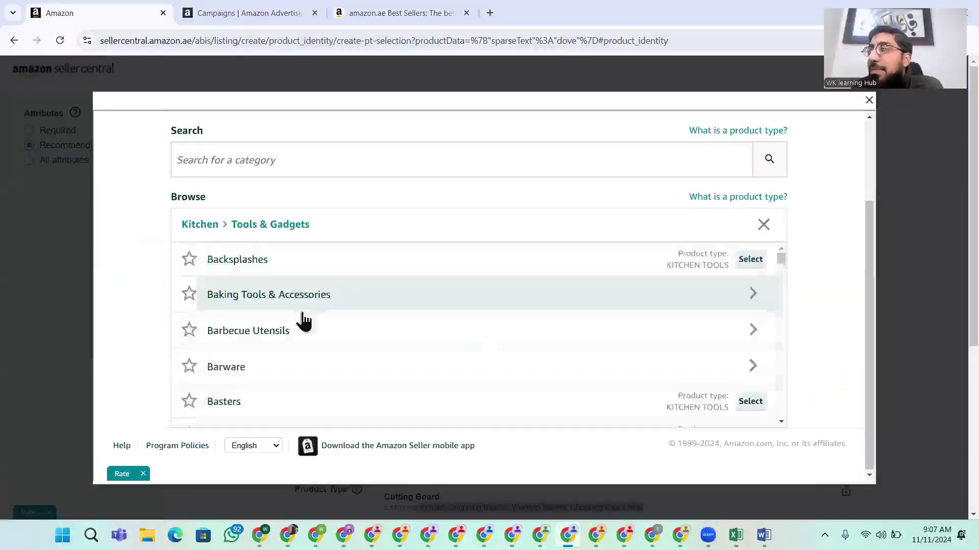
pyautogui.scroll(-3, 304, 336)
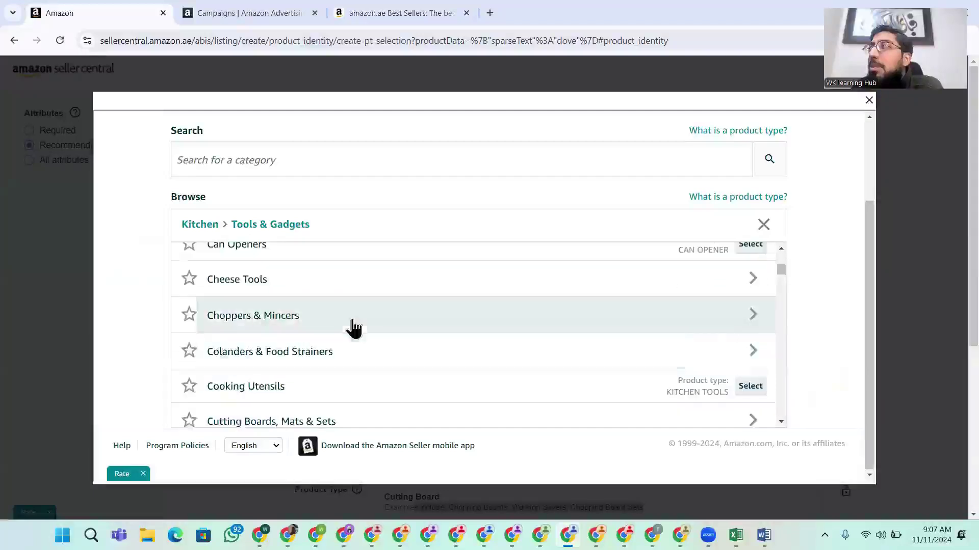
pyautogui.scroll(-1, 331, 360)
pyautogui.click(328, 358)
# Select Chopping Board Sets as the listing's product type category and review the Product Identity fields
pyautogui.scroll(-2, 308, 345)
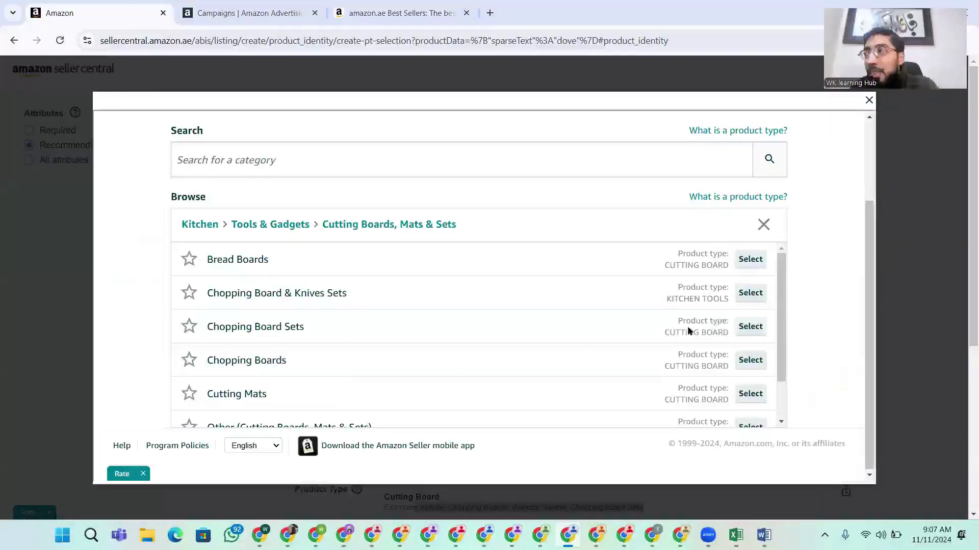
pyautogui.scroll(-1, 572, 364)
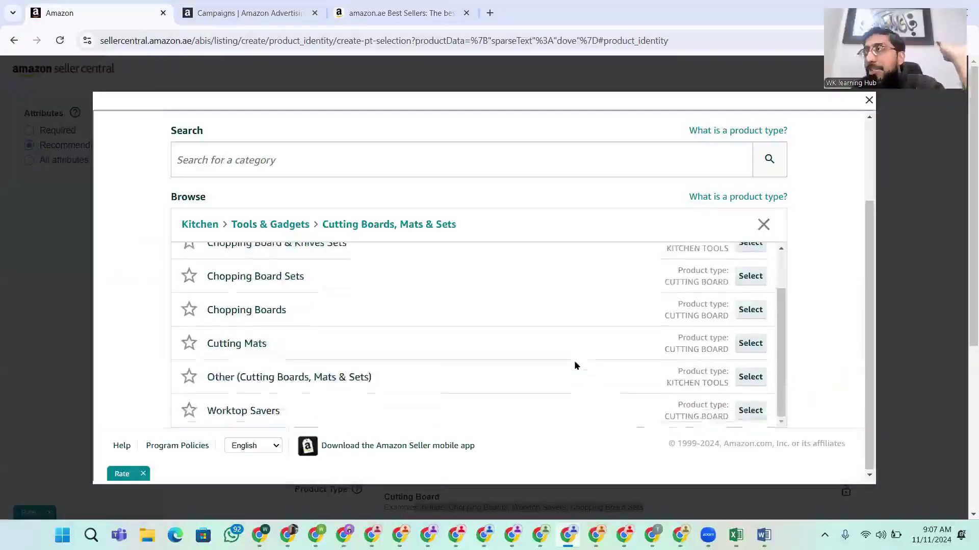
pyautogui.scroll(1, 451, 357)
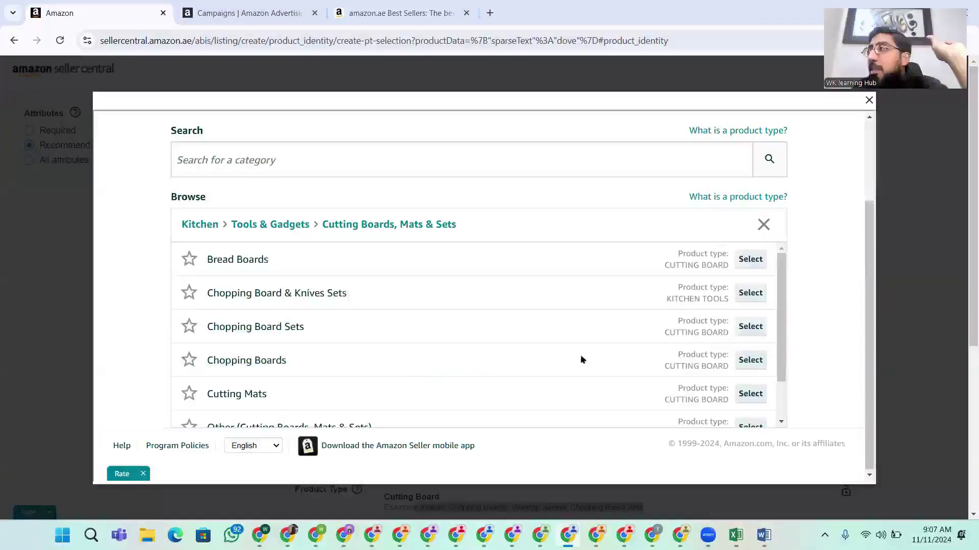
pyautogui.click(748, 327)
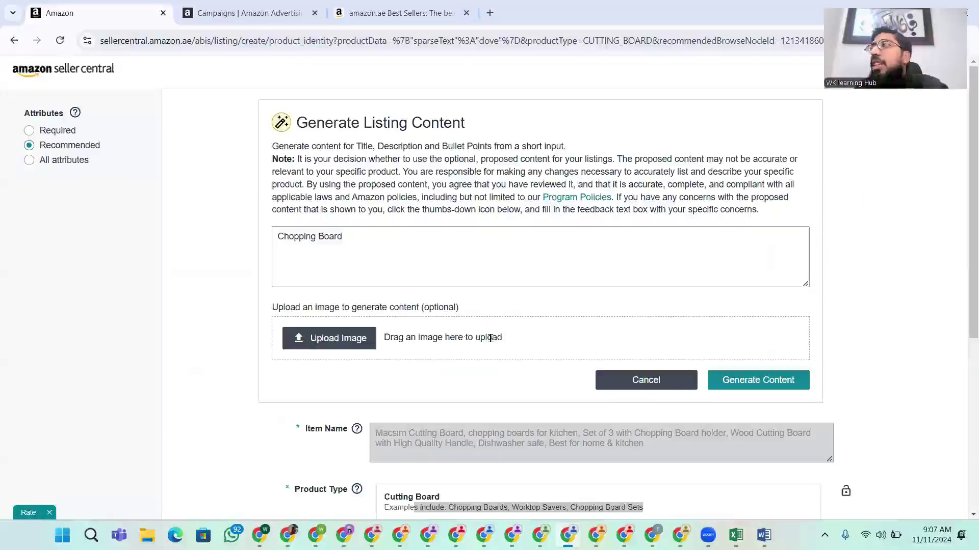
pyautogui.scroll(-3, 640, 356)
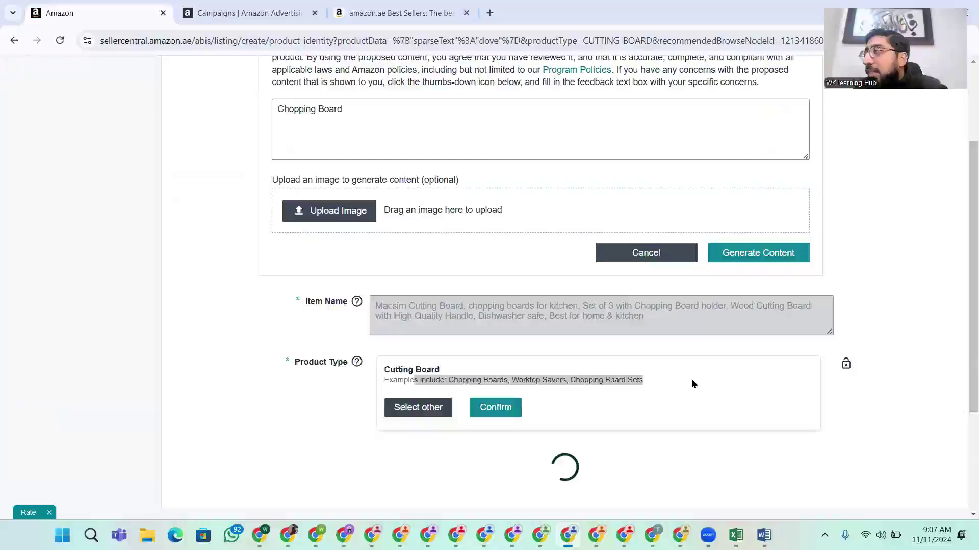
pyautogui.scroll(-3, 597, 378)
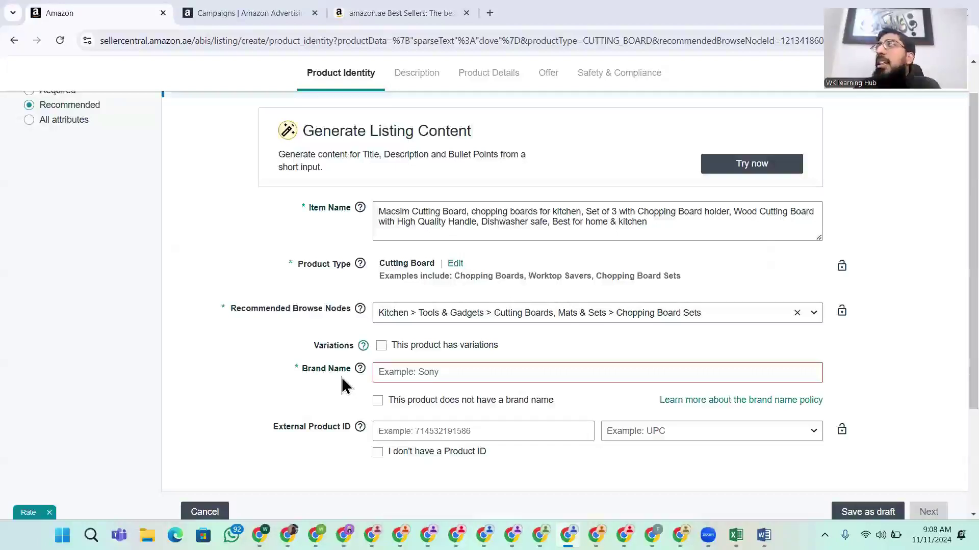
pyautogui.scroll(2, 209, 257)
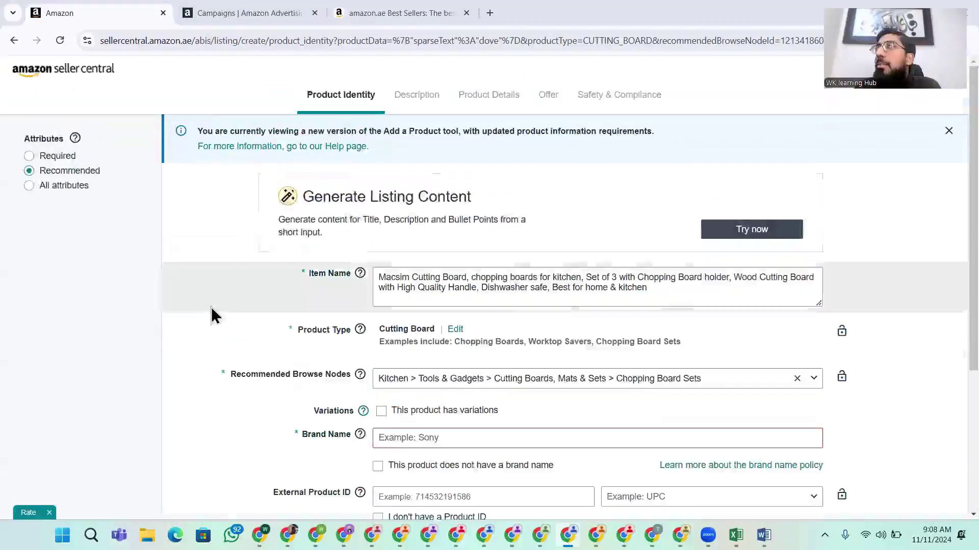
pyautogui.scroll(-4, 211, 316)
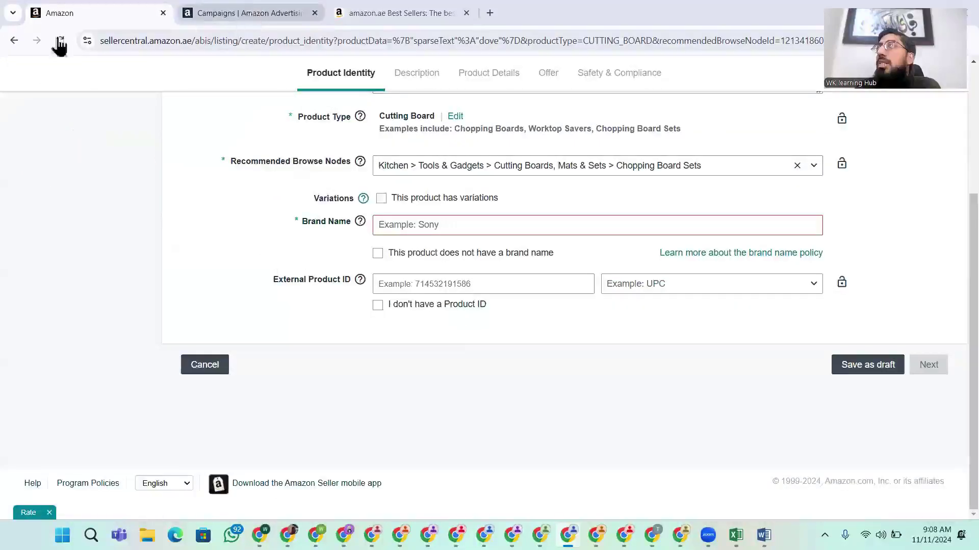
# Enter DRIZO as the brand name in the cutting board listing's Product Identity details
pyautogui.scroll(3, 439, 326)
pyautogui.click(447, 348)
pyautogui.write('DRIZO')
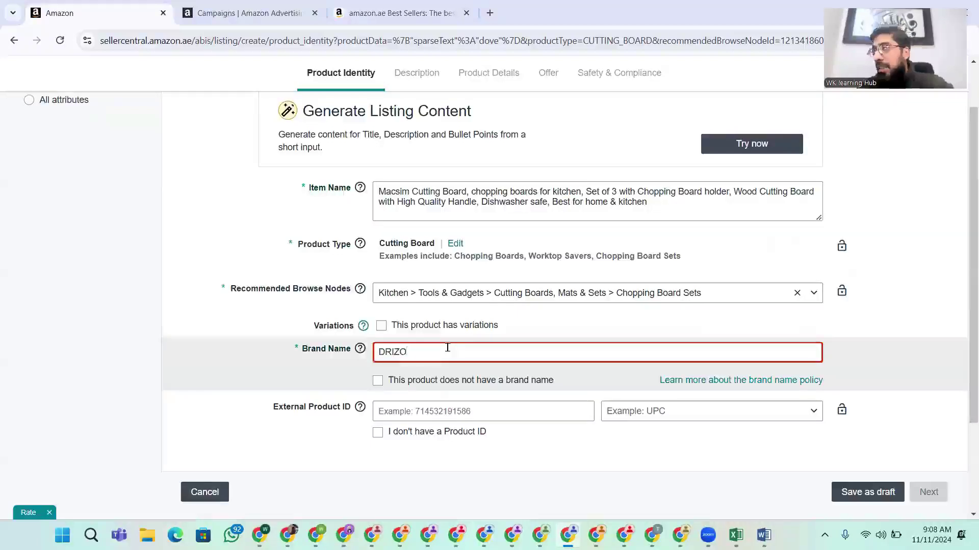
pyautogui.click(334, 143)
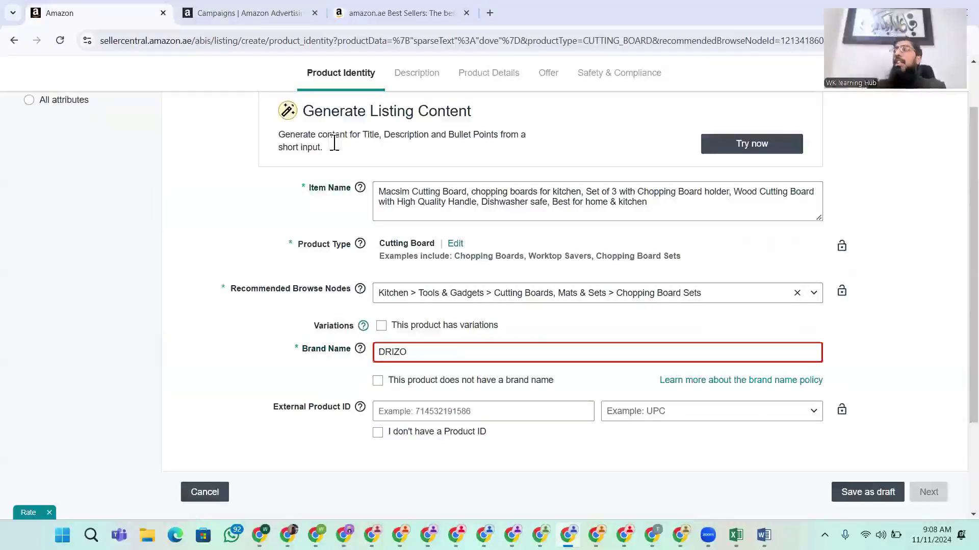
pyautogui.click(500, 351)
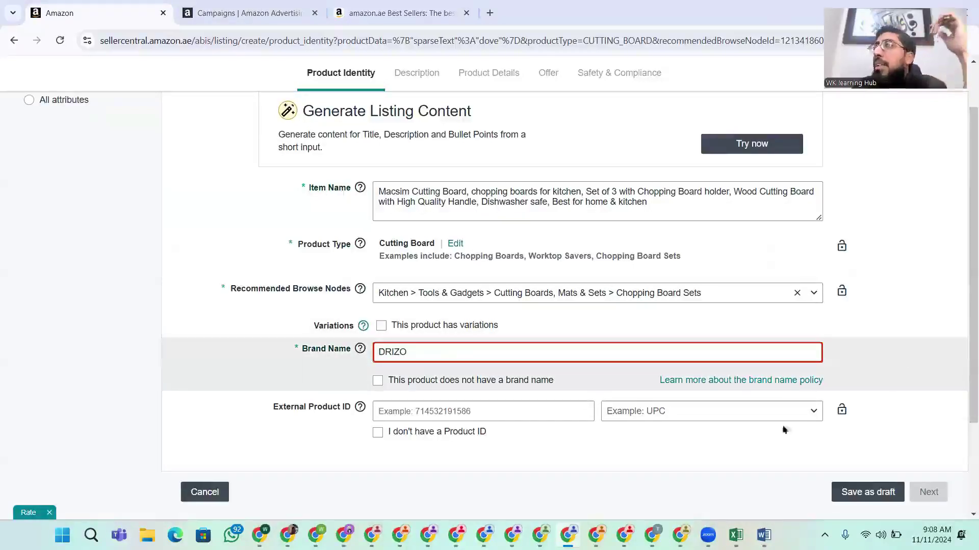
pyautogui.click(397, 341)
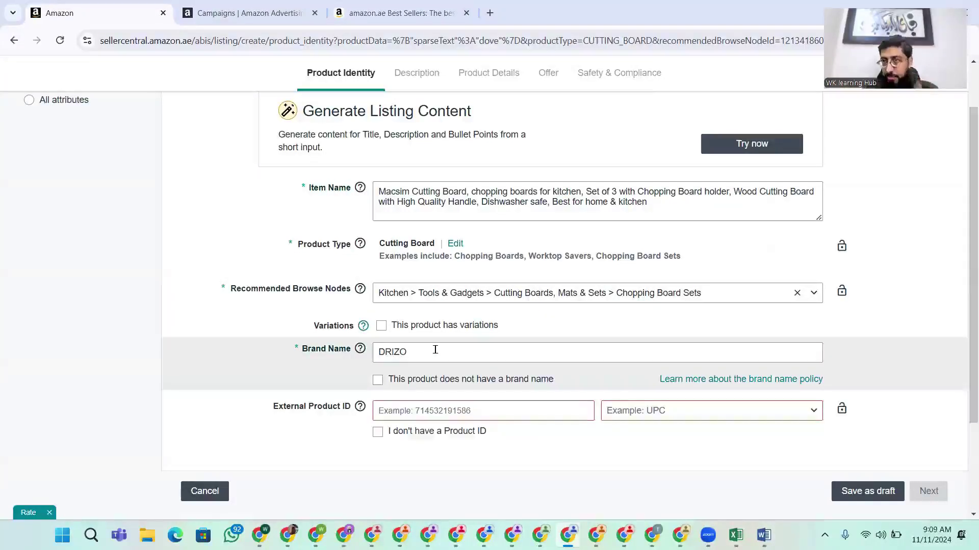
# Declare that the cutting board has no Product ID and submit the Product Identity details
pyautogui.scroll(-3, 395, 392)
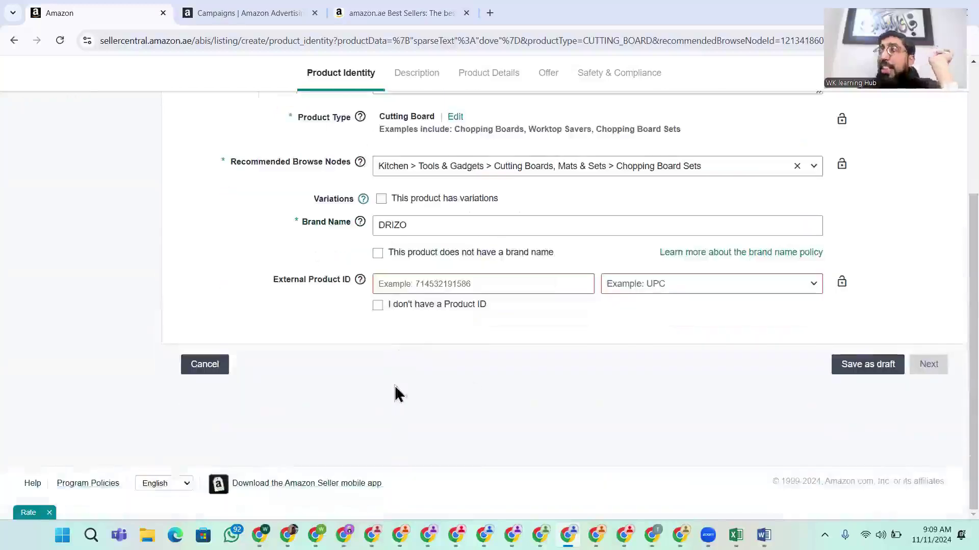
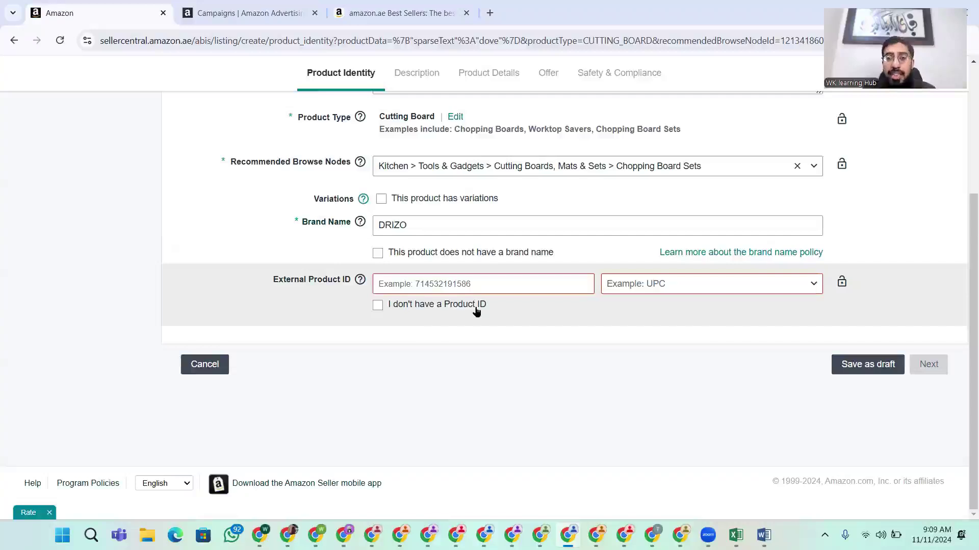
pyautogui.click(431, 305)
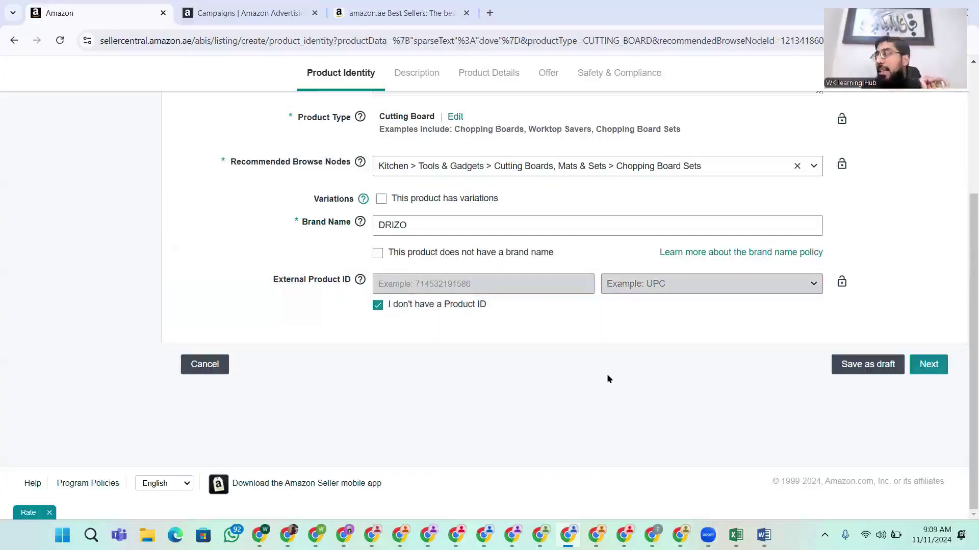
pyautogui.click(928, 366)
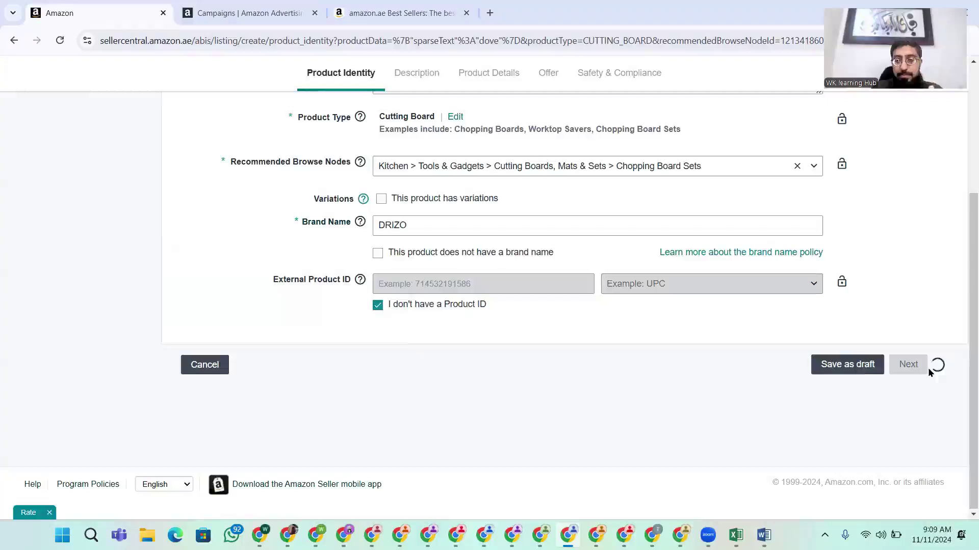
# Open the brand's selling application, review its document, image and contact requirements, and close it without applying
pyautogui.click(471, 229)
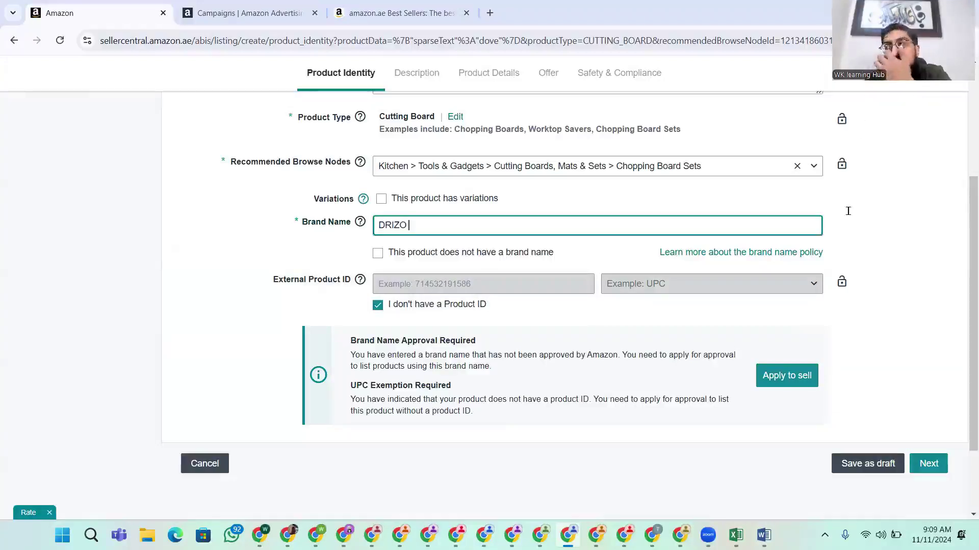
pyautogui.click(787, 375)
pyautogui.scroll(-6, 810, 326)
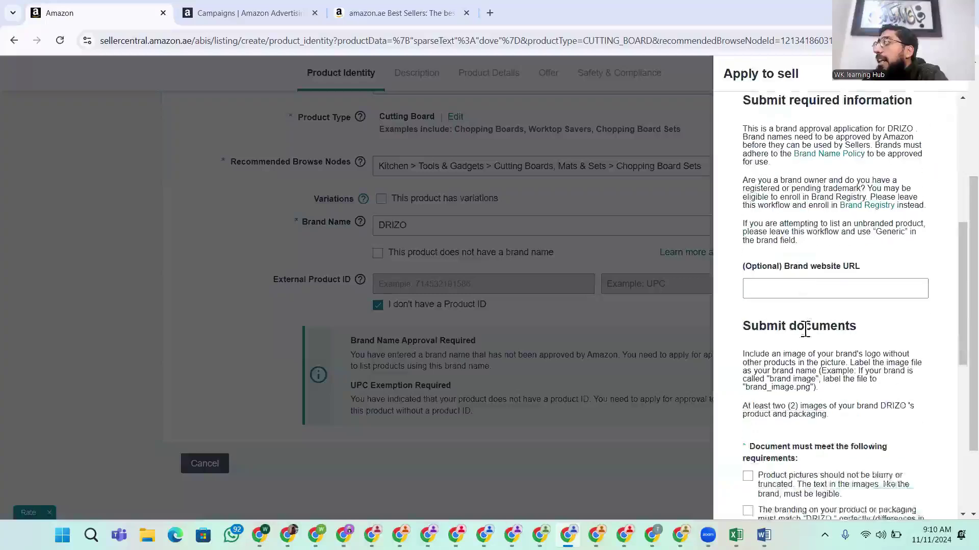
pyautogui.scroll(-5, 770, 229)
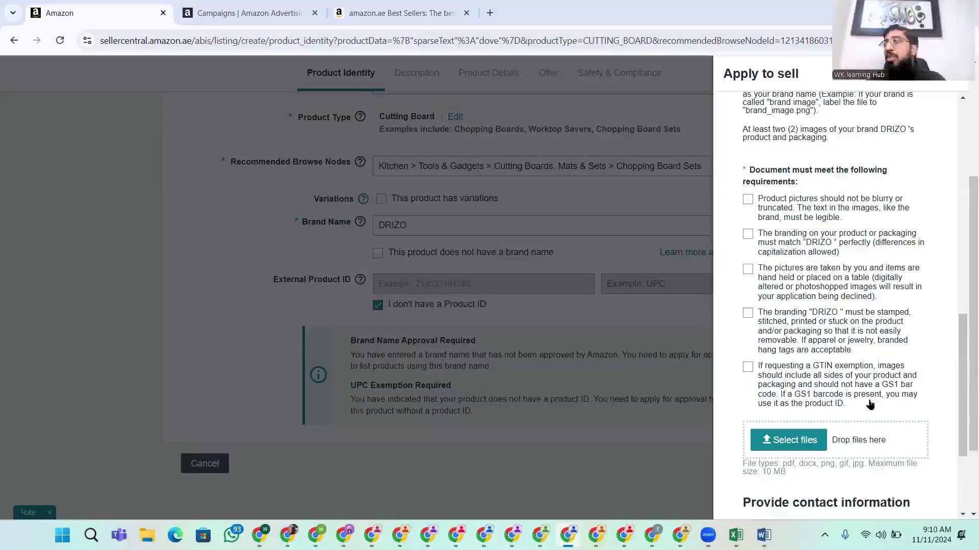
pyautogui.scroll(-5, 869, 404)
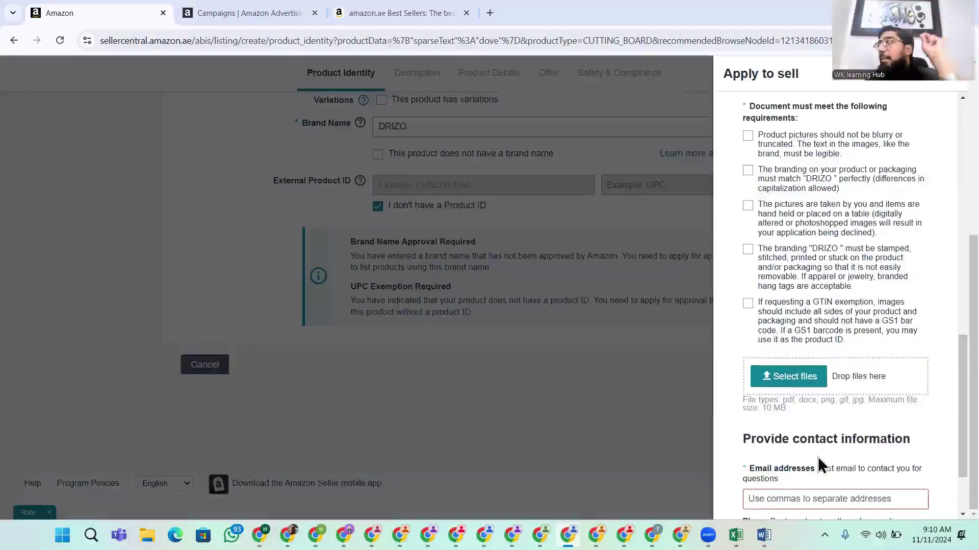
pyautogui.scroll(6, 812, 278)
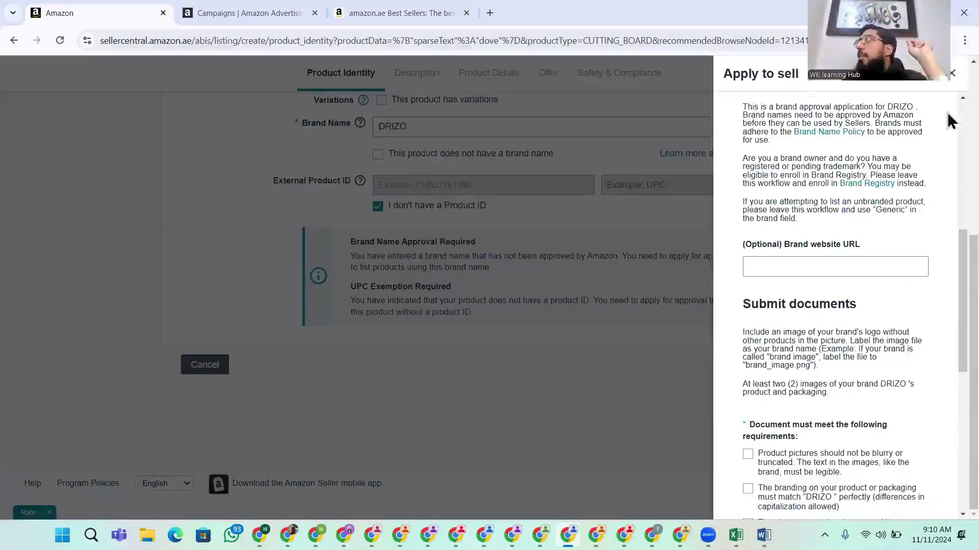
pyautogui.click(951, 77)
# Replace the brand name with Drizo and resubmit the Product Identity details
pyautogui.scroll(6, 385, 258)
pyautogui.doubleClick(428, 439)
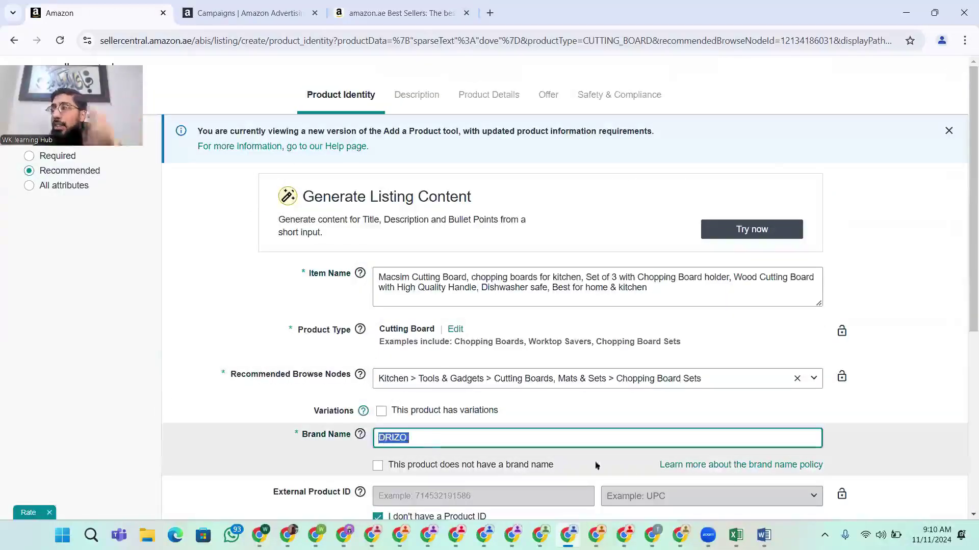
pyautogui.press('BackSpace')
pyautogui.write('Drizo')
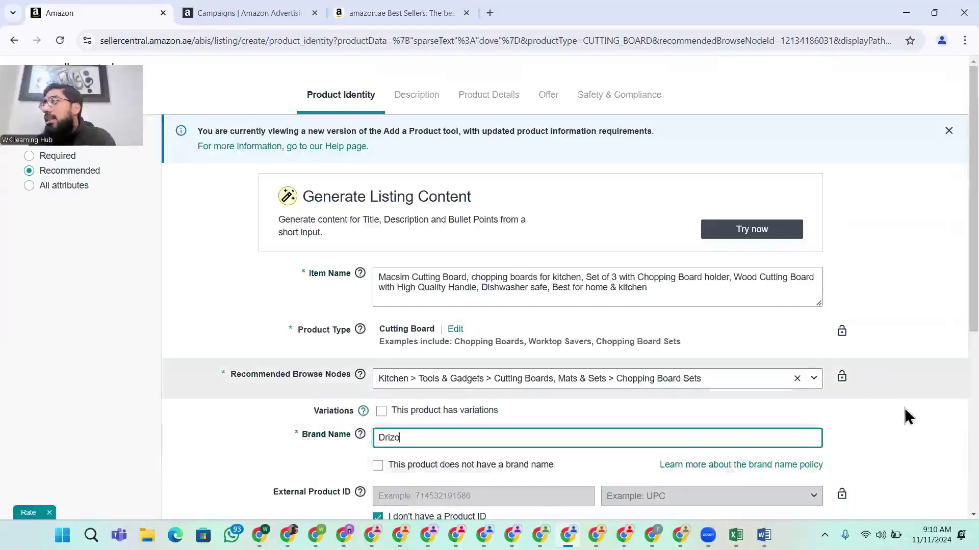
pyautogui.scroll(-5, 905, 409)
pyautogui.click(936, 425)
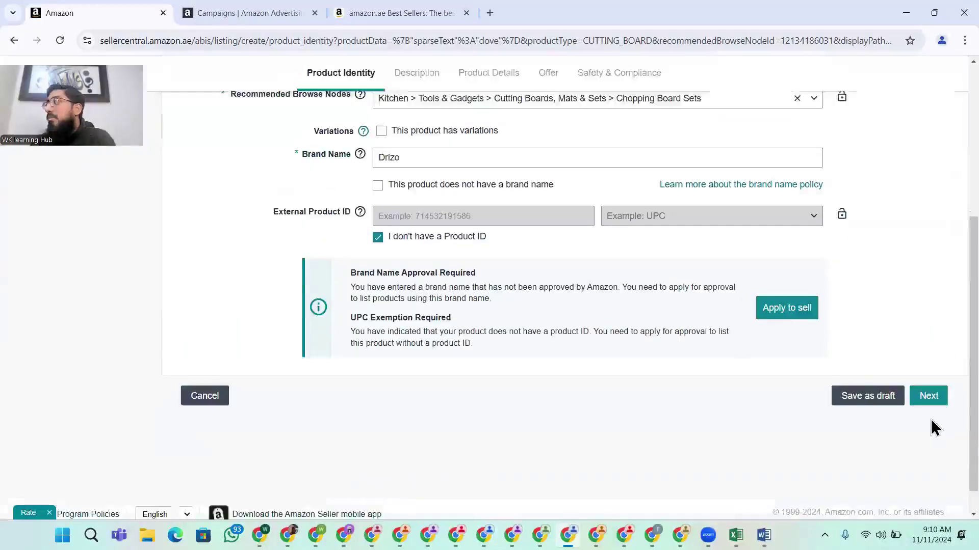
pyautogui.click(932, 396)
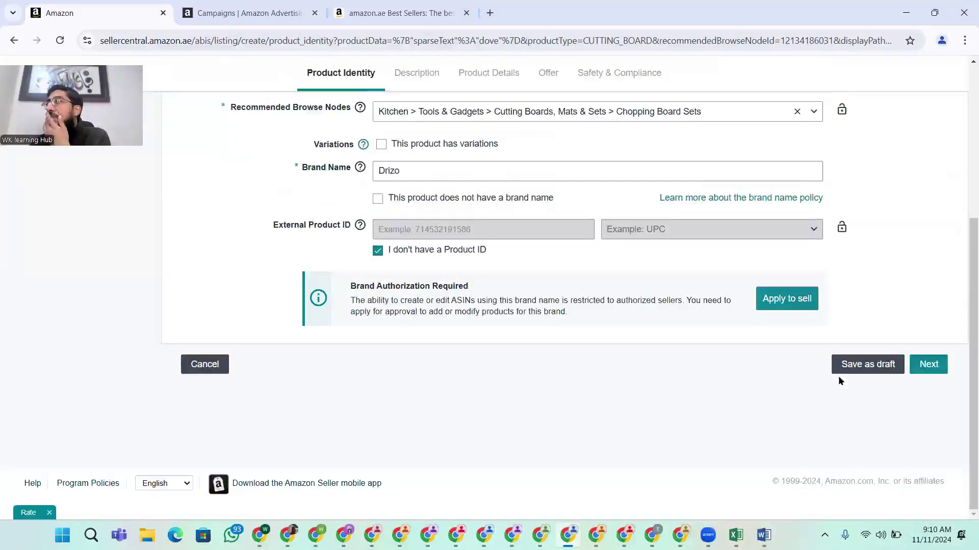
pyautogui.scroll(5, 465, 345)
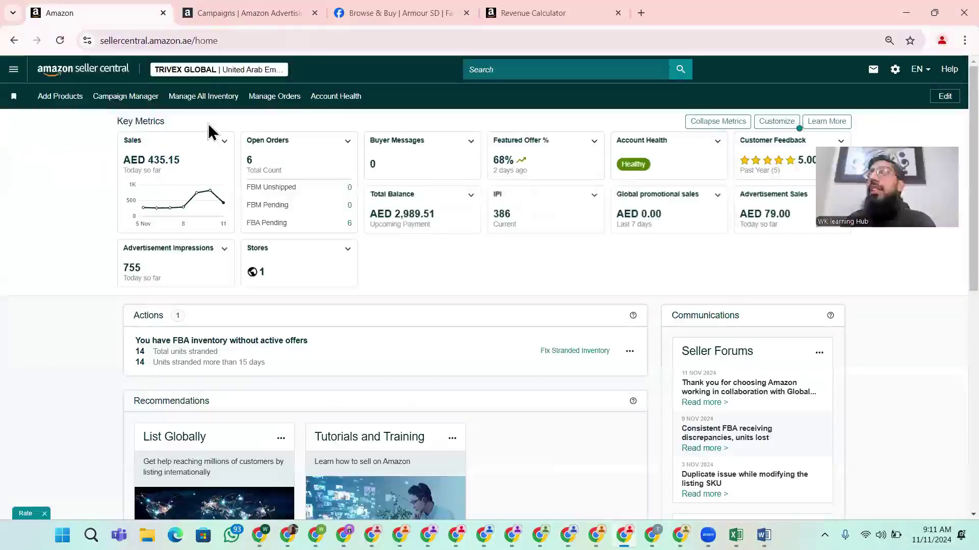
# Start a new product listing in the TRIVEX GLOBAL seller account with gfs as the placeholder product description
pyautogui.click(60, 96)
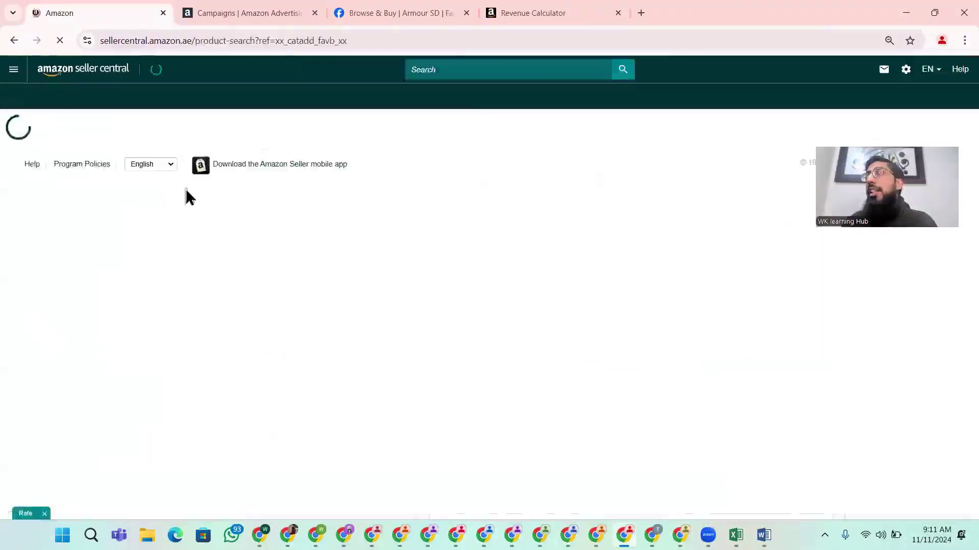
pyautogui.write('gfs')
pyautogui.click(506, 352)
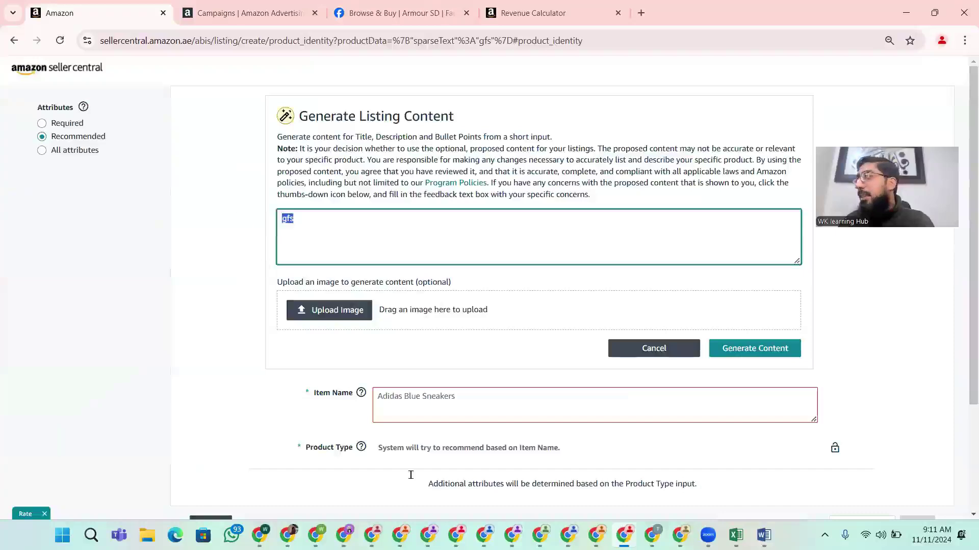
# Check the title in the Word document and replace the listing content generator's text with "Chopping board"
pyautogui.hotkey('alt', 'Tab')
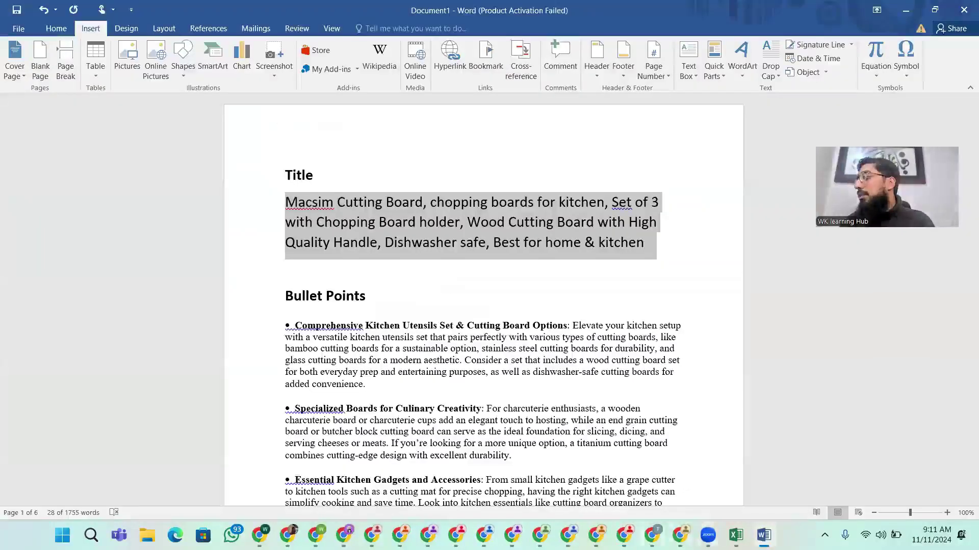
pyautogui.hotkey('alt', 'Tab')
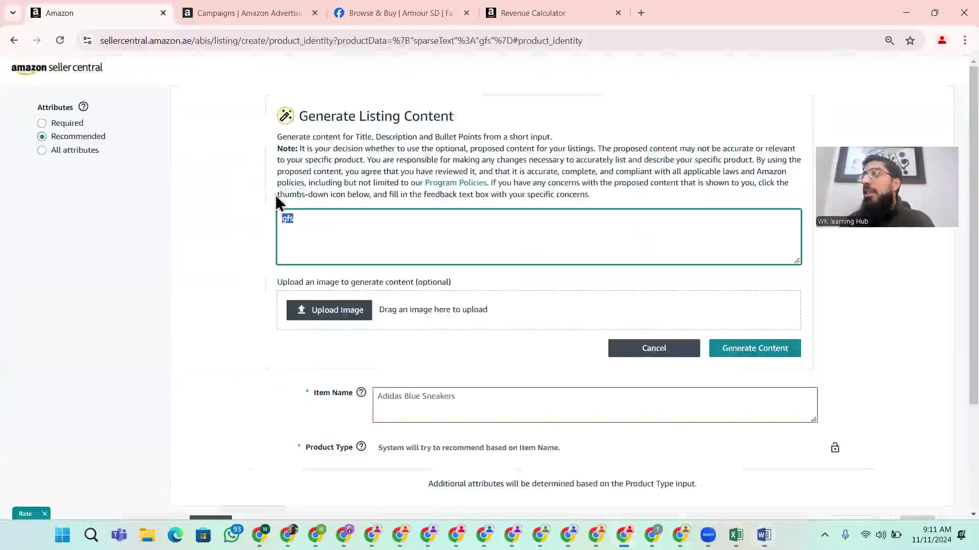
pyautogui.write('Chopo')
pyautogui.press('BackSpace')
pyautogui.write('ping')
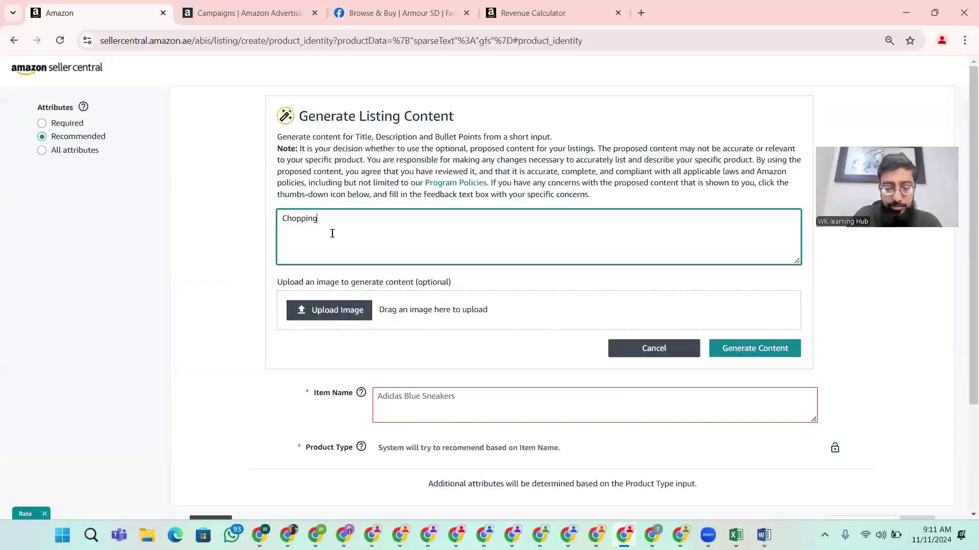
pyautogui.write(' boarf')
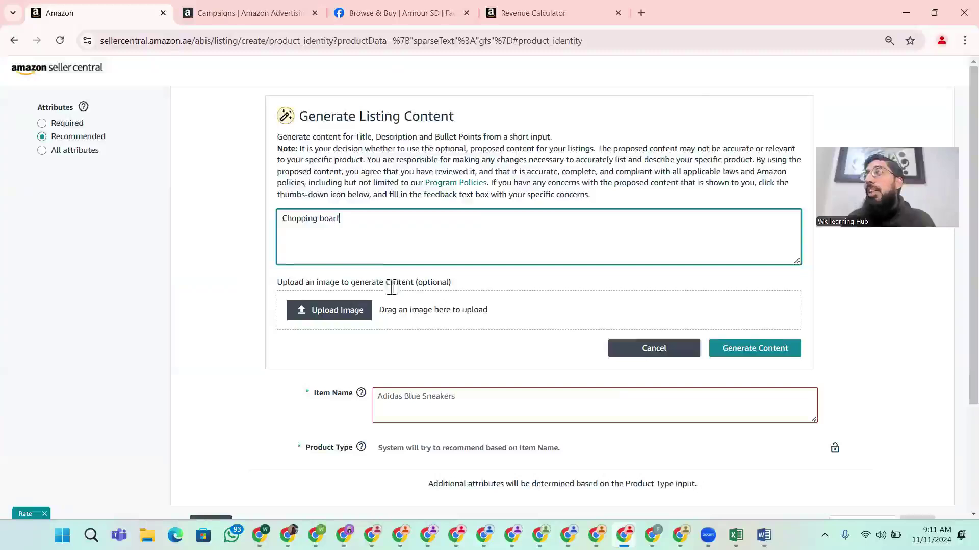
# Fill the item name with the full Word title beginning "Macsim Cutting Board, chopping boards for kitchen, Set of 3 with Chopping Board holder"
pyautogui.scroll(-2, 394, 279)
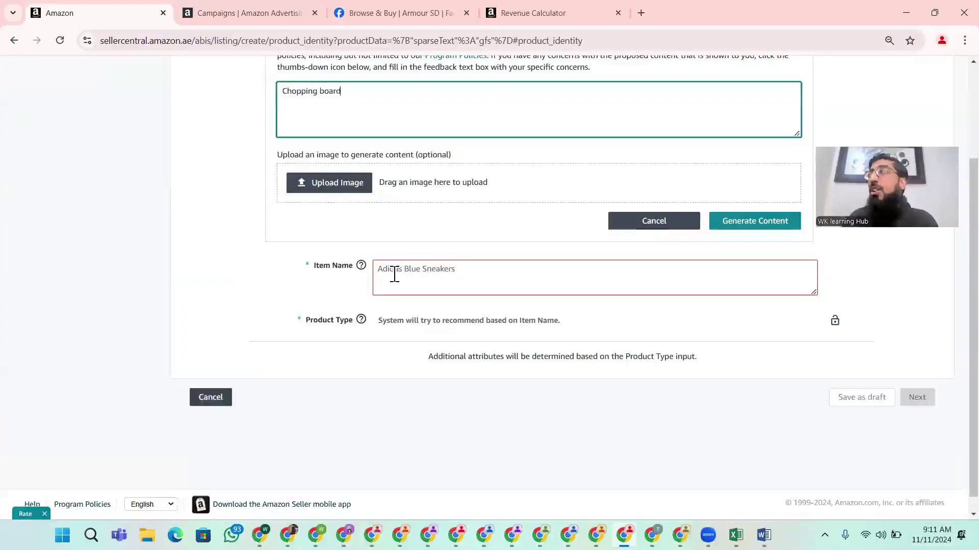
pyautogui.click(395, 280)
pyautogui.write('Macsim Cutting Board, chopping boards for kitchen, Set of 3 with Chopping Board holder, Wood Cutting Board with High Quality Handle, Dishwasher safe, Best for home & kitchen')
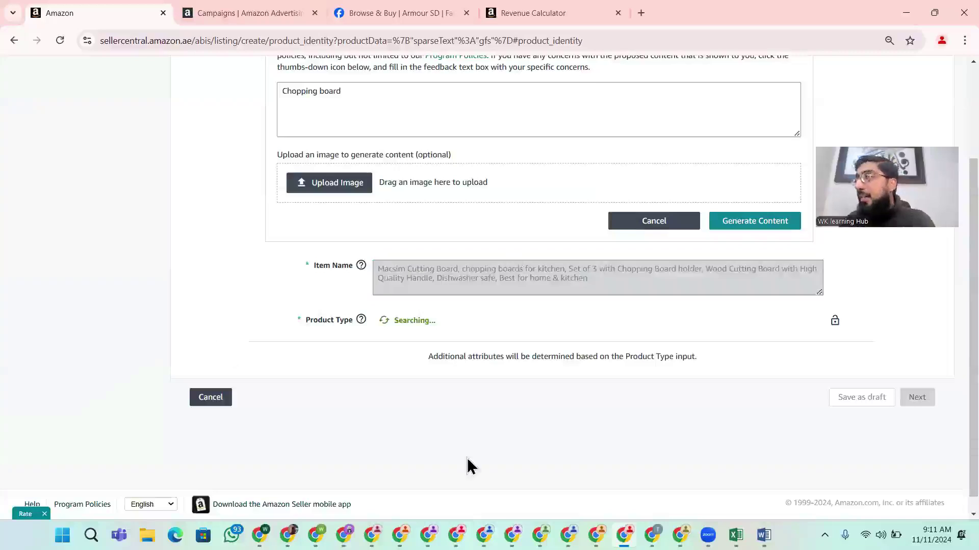
# Open the product type selection for the new listing and browse to Kitchen > Tools & Gadgets
pyautogui.scroll(-2, 570, 338)
pyautogui.click(409, 290)
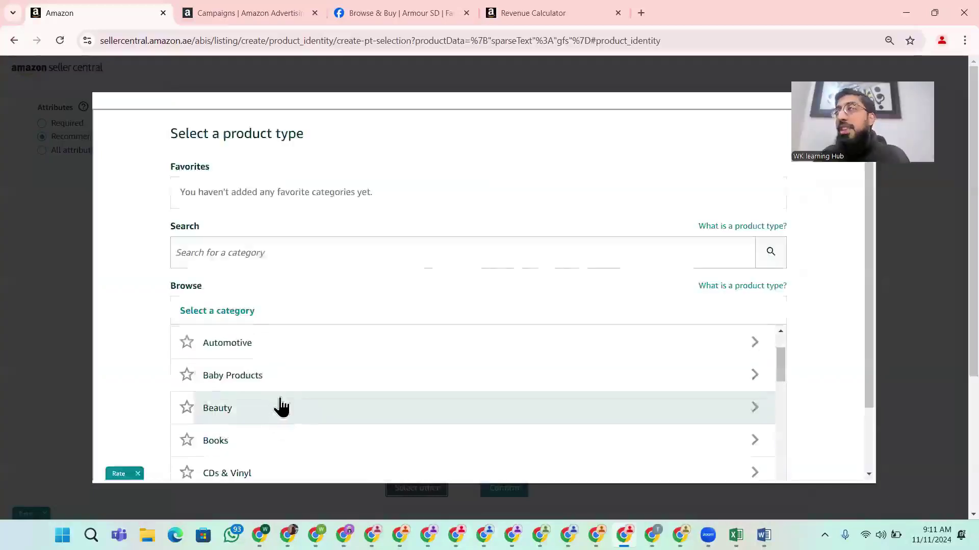
pyautogui.scroll(-8, 332, 396)
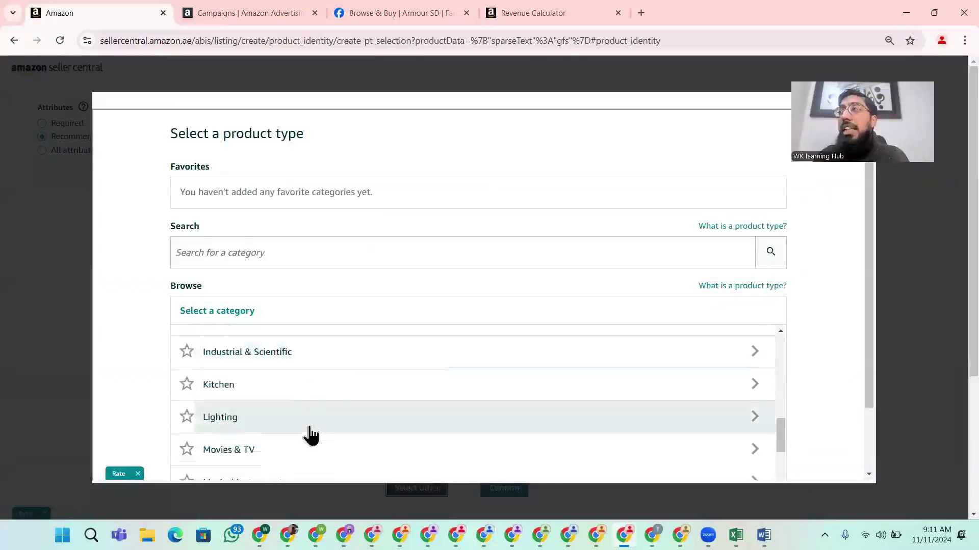
pyautogui.click(315, 397)
pyautogui.scroll(-1, 343, 420)
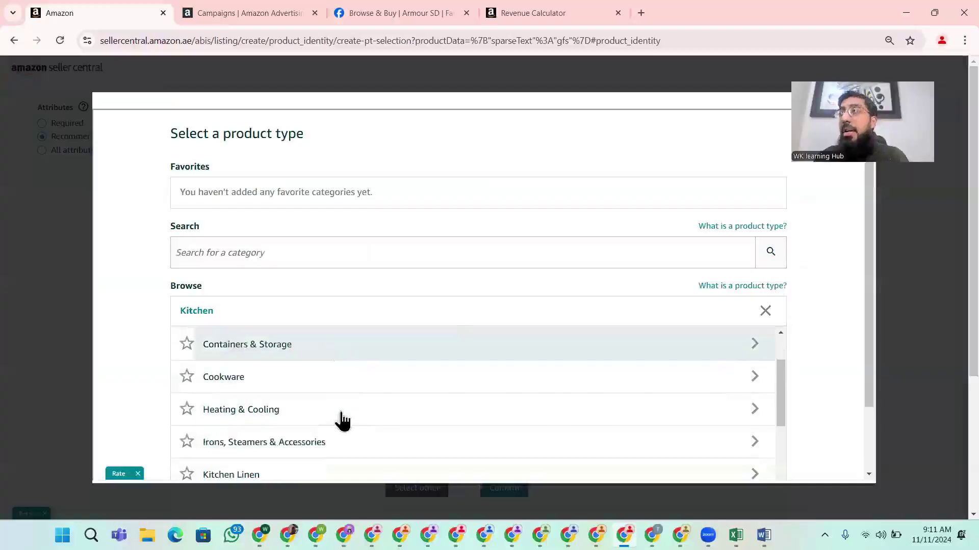
pyautogui.scroll(-3, 340, 420)
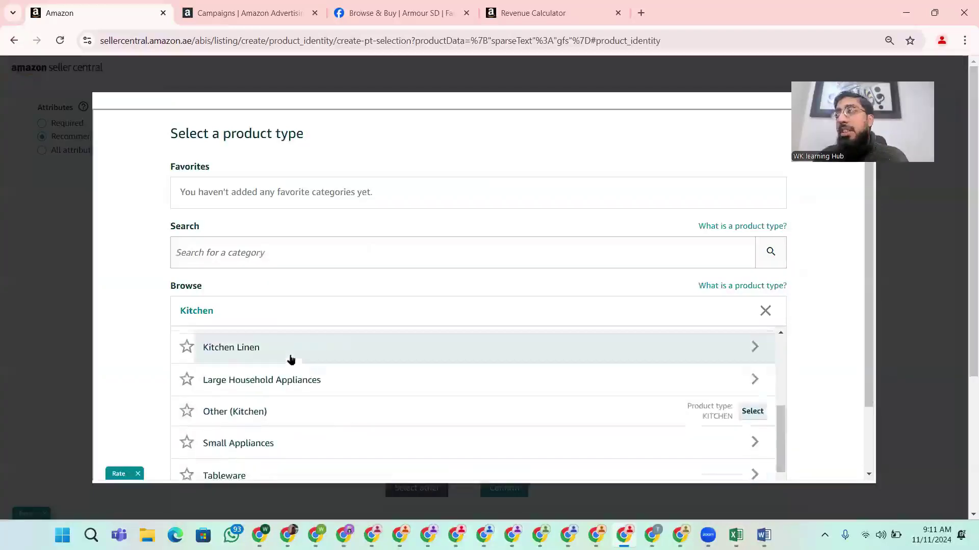
pyautogui.scroll(-2, 299, 446)
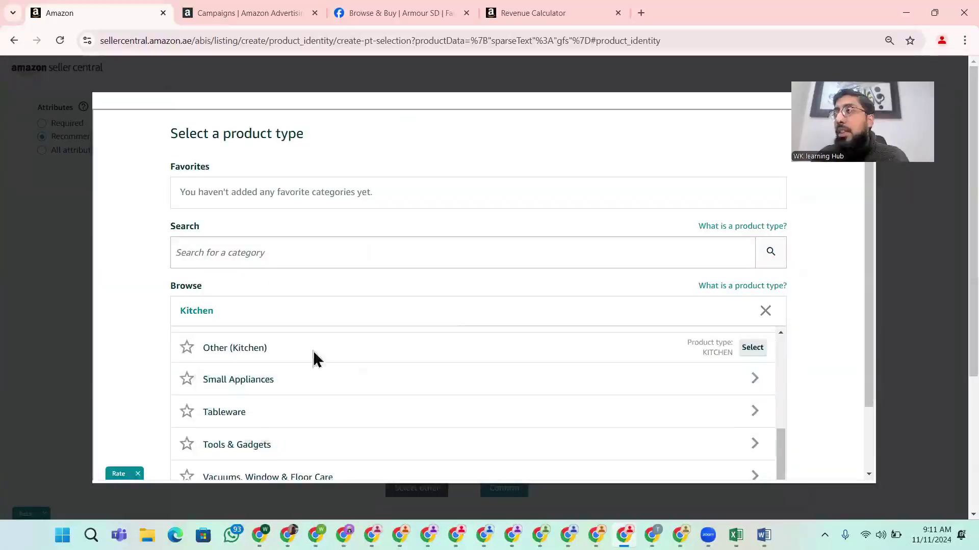
pyautogui.scroll(-3, 309, 403)
pyautogui.click(313, 377)
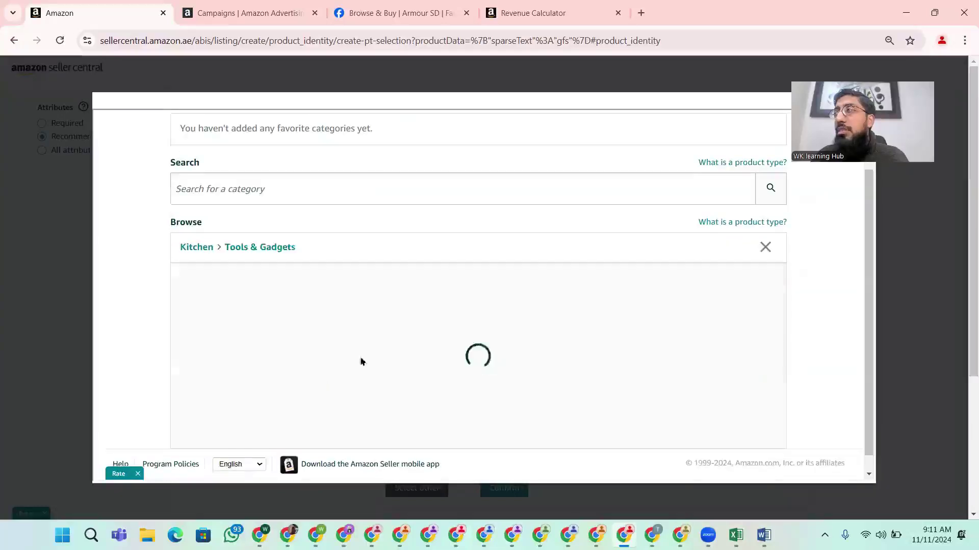
# Choose Chopping Board Sets under Cutting Boards, Mats & Sets as the new listing's product type
pyautogui.scroll(-4, 367, 400)
pyautogui.scroll(-3, 366, 366)
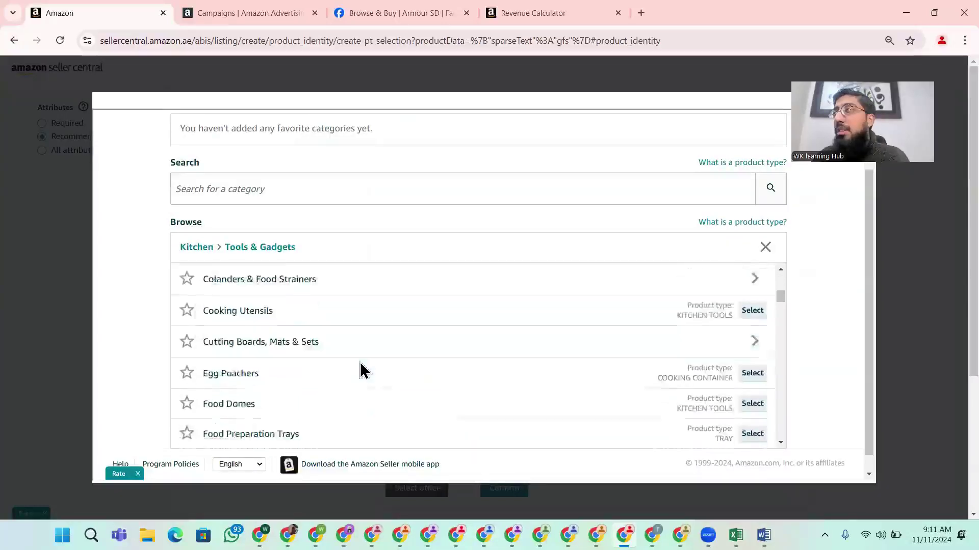
pyautogui.click(341, 288)
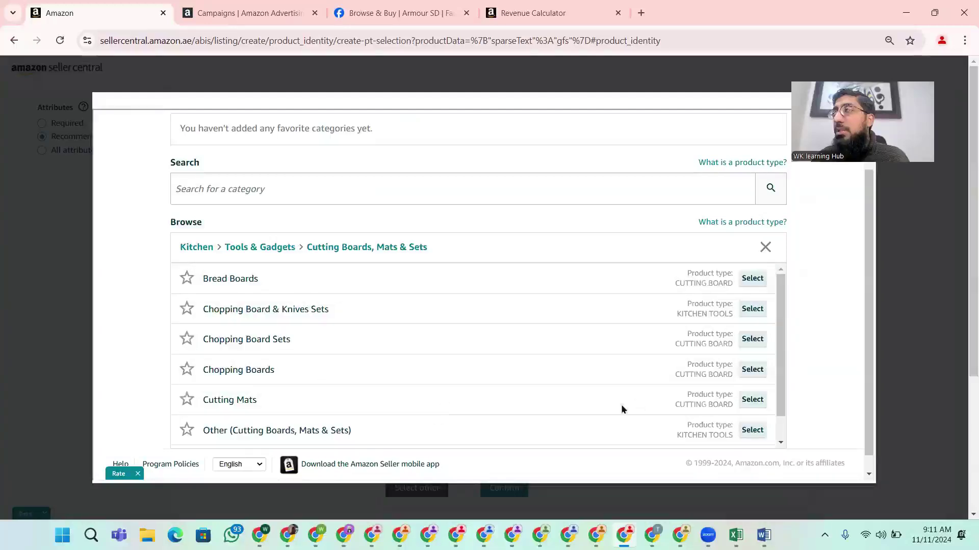
pyautogui.click(753, 339)
pyautogui.scroll(-5, 719, 280)
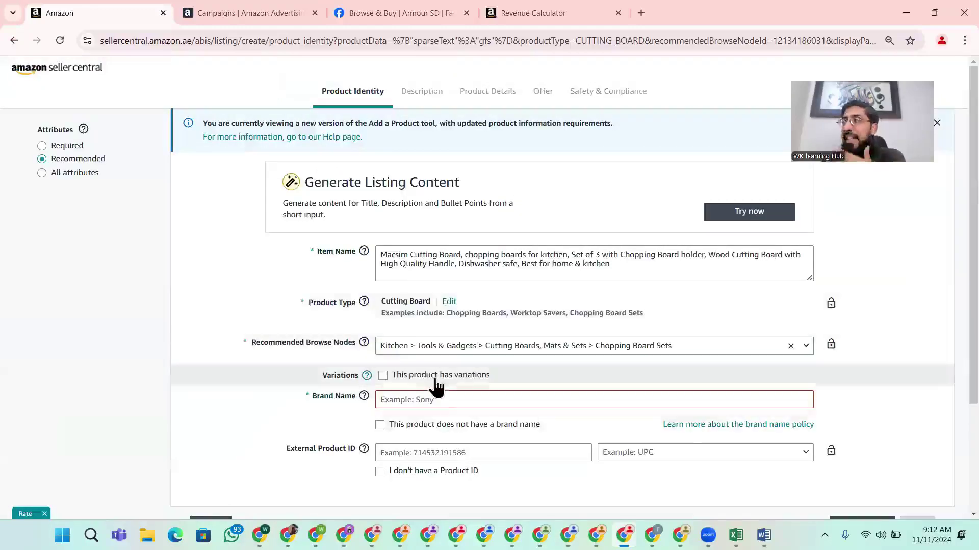
# Set the brand name to TRIVEX, mark the listing as having no product ID, and continue to the Description section
pyautogui.click(444, 401)
pyautogui.click(458, 429)
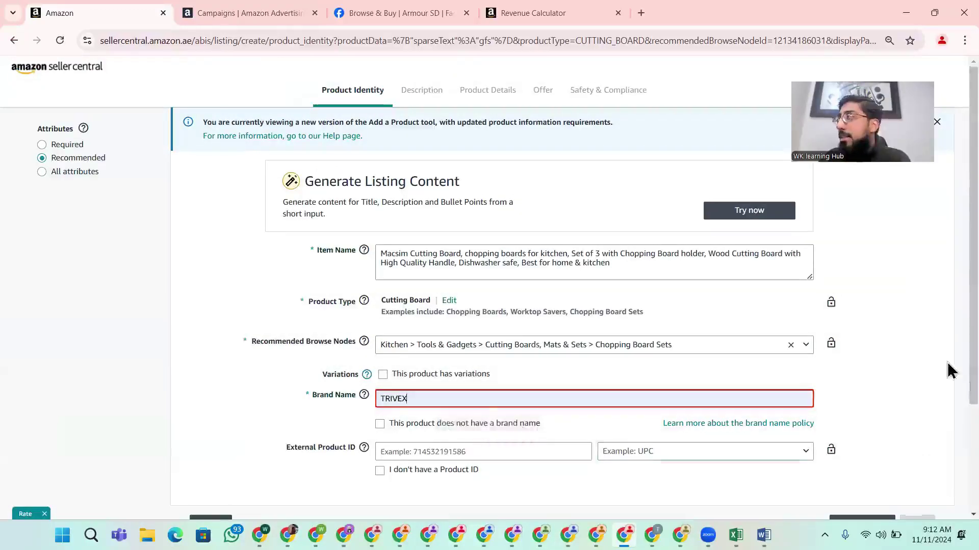
pyautogui.scroll(-3, 950, 372)
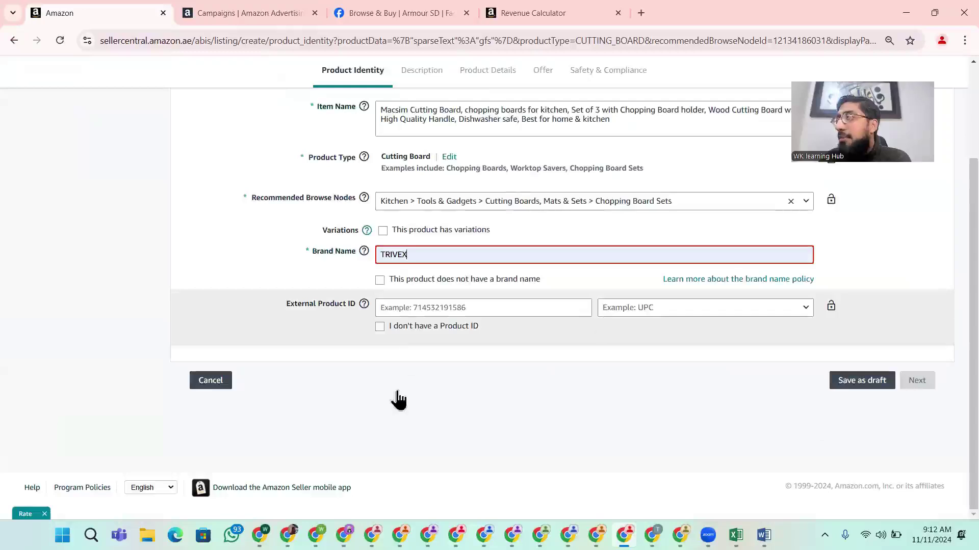
pyautogui.click(425, 330)
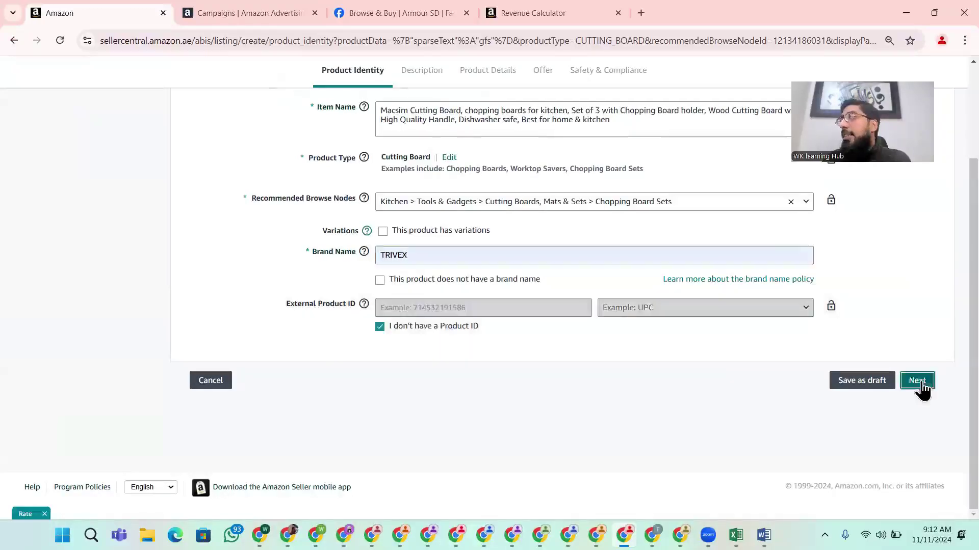
pyautogui.click(919, 383)
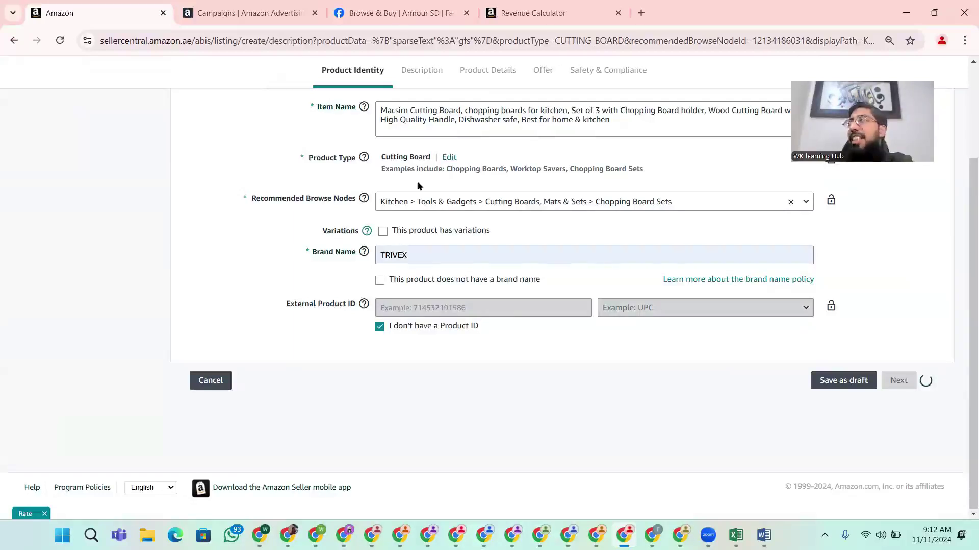
# Fill the Product Description with the full HTML description text copied from the Word document
pyautogui.scroll(-2, 459, 214)
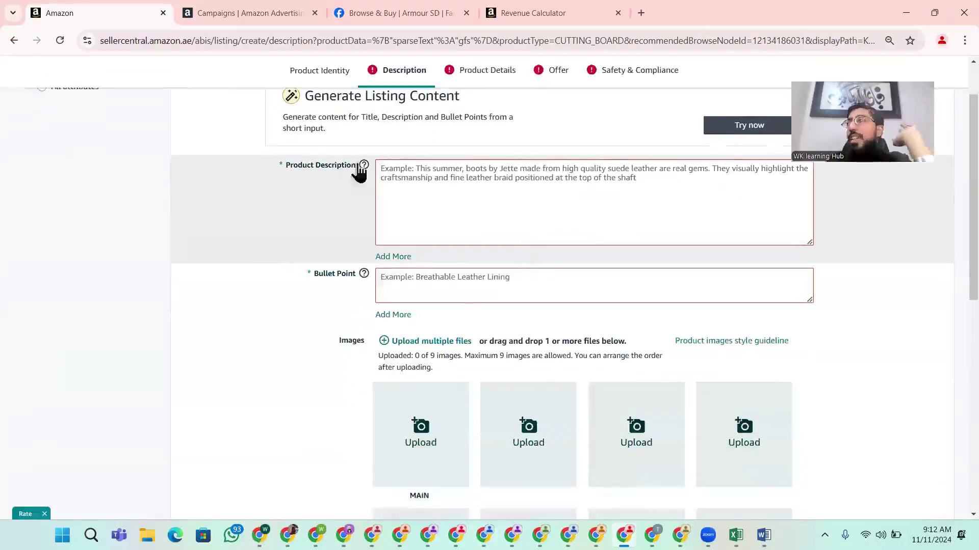
pyautogui.click(481, 201)
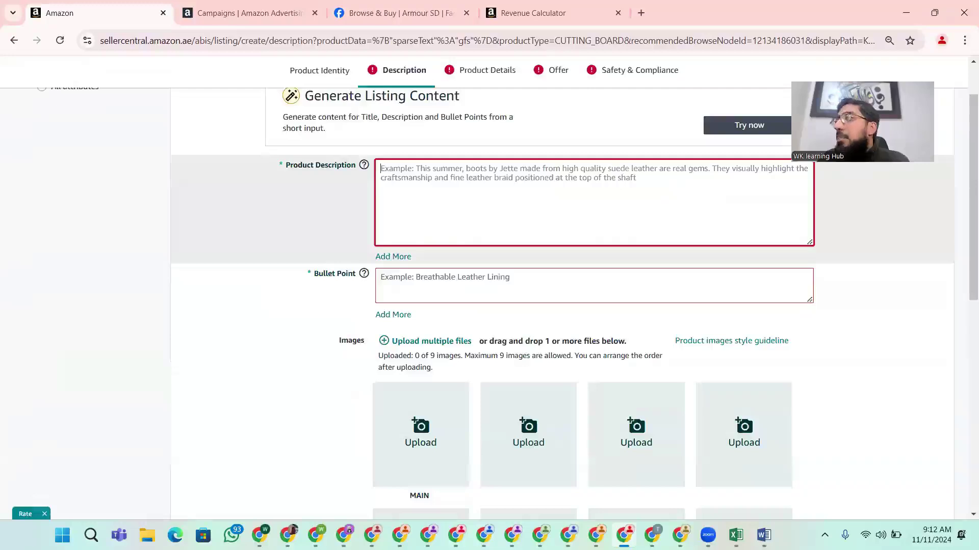
pyautogui.hotkey('alt', 'Tab')
pyautogui.scroll(-15, 392, 380)
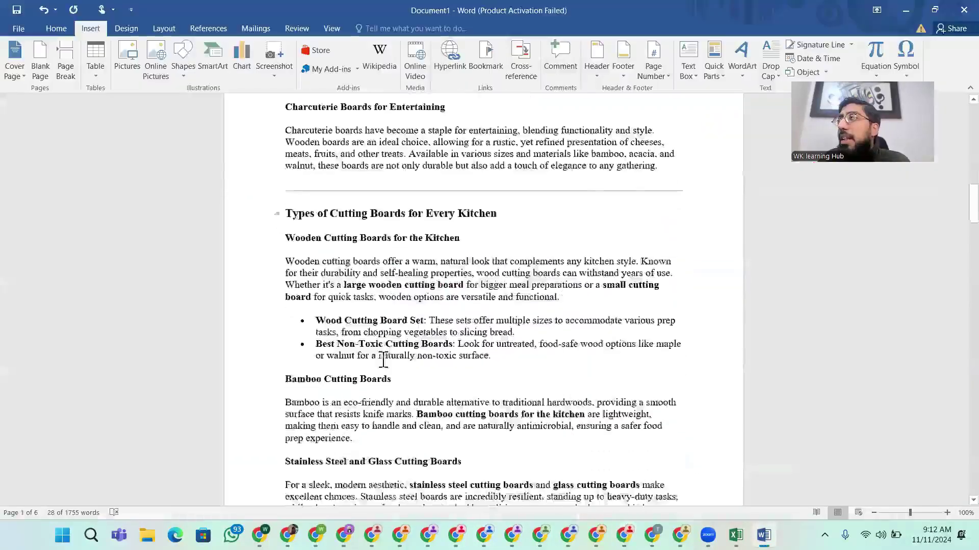
pyautogui.scroll(-20, 377, 372)
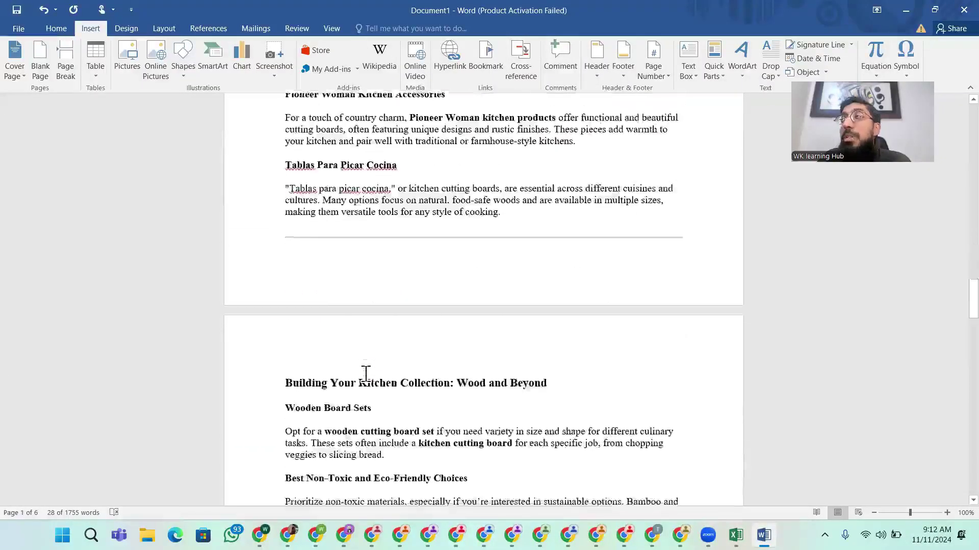
pyautogui.scroll(2, 342, 337)
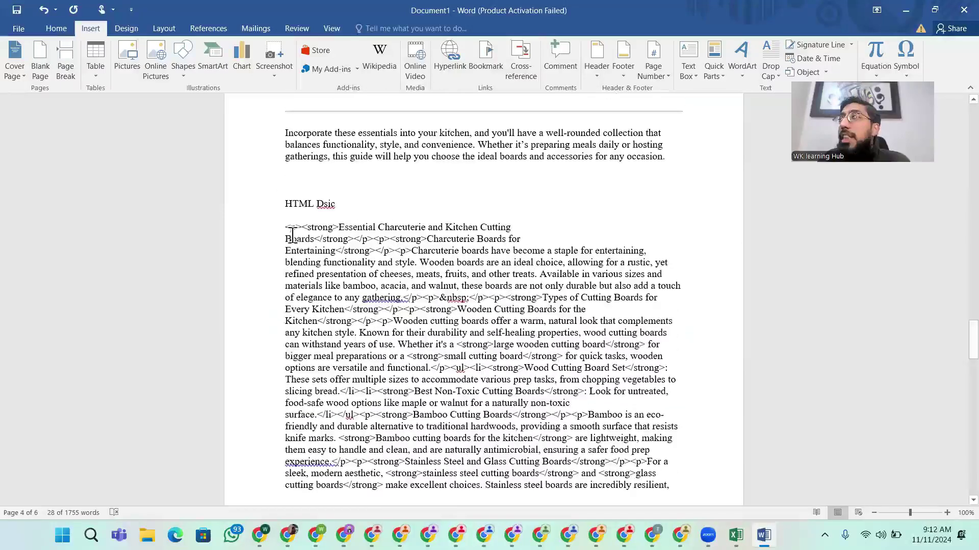
pyautogui.moveTo(283, 228); pyautogui.dragTo(503, 193)
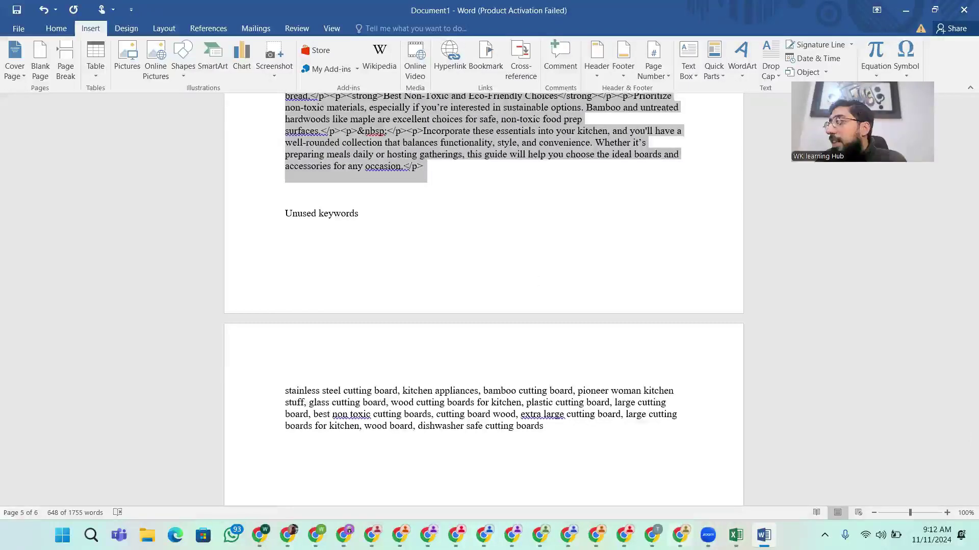
pyautogui.moveTo(682, 535)
pyautogui.click(680, 472)
pyautogui.click(437, 205)
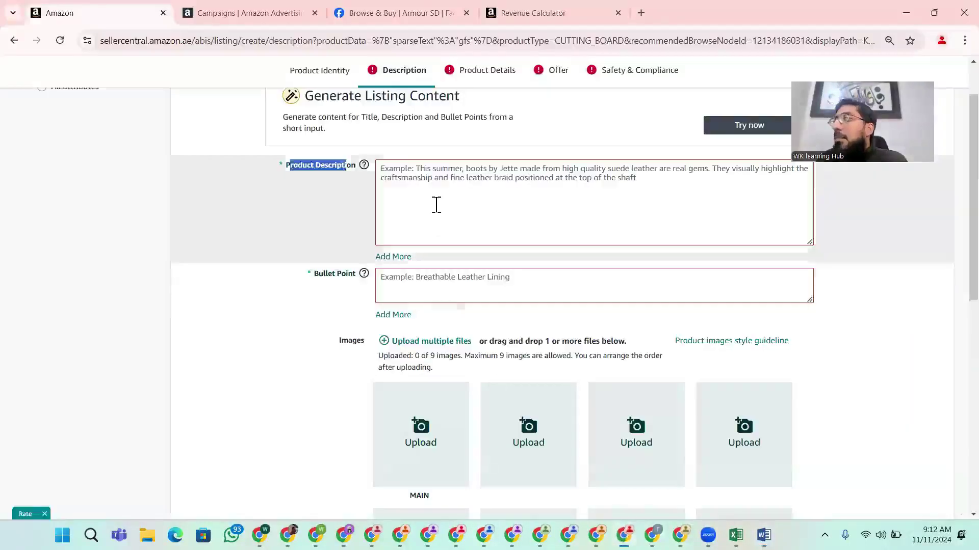
pyautogui.hotkey('ctrl', 'v')
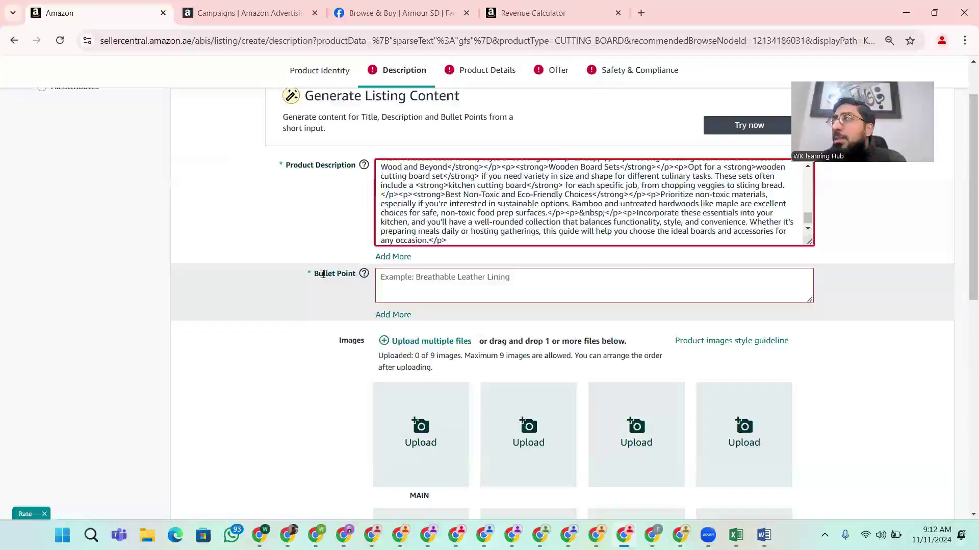
# Fill the first Bullet Point with the "Comprehensive Kitchen Utensils Set & Cutting Board Options" paragraph from the Word document
pyautogui.click(398, 289)
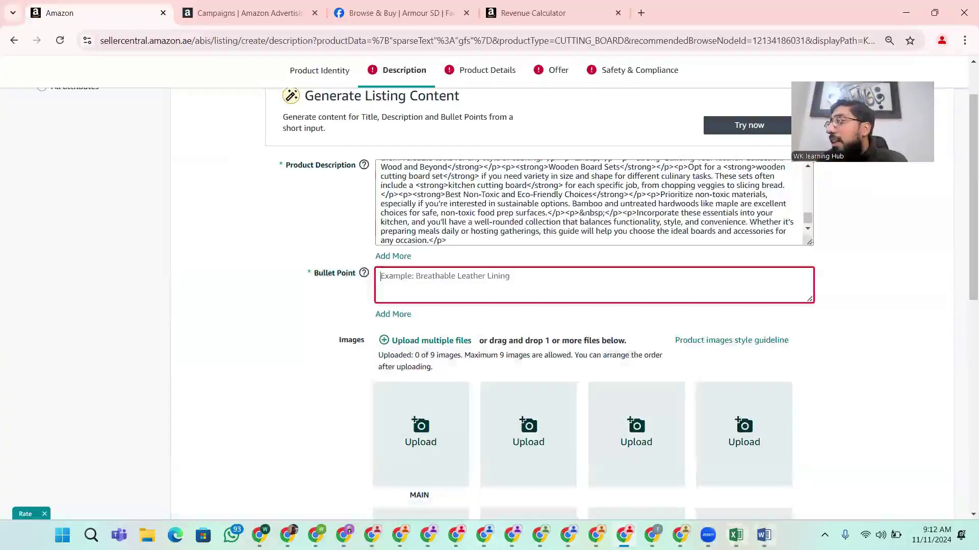
pyautogui.hotkey('alt', 'Tab')
pyautogui.scroll(20, 383, 211)
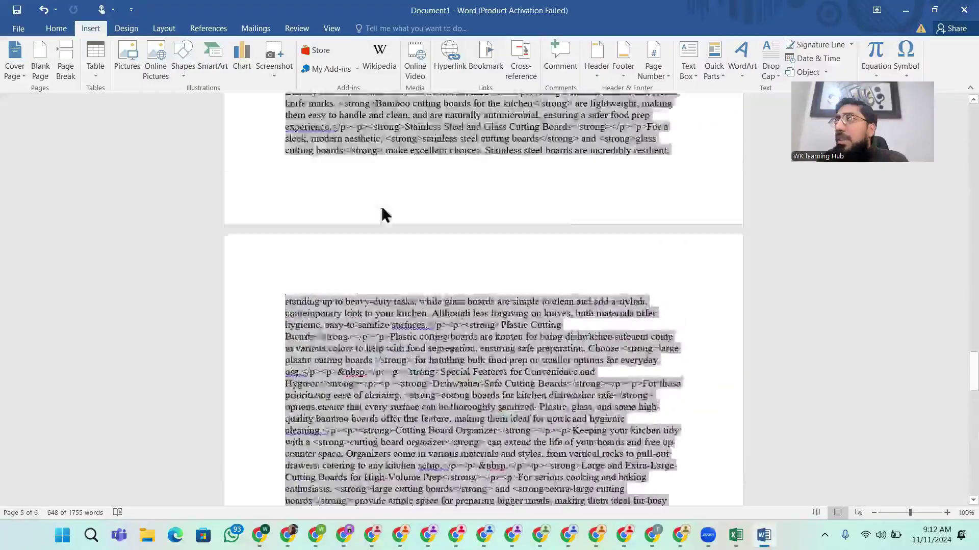
pyautogui.scroll(20, 381, 206)
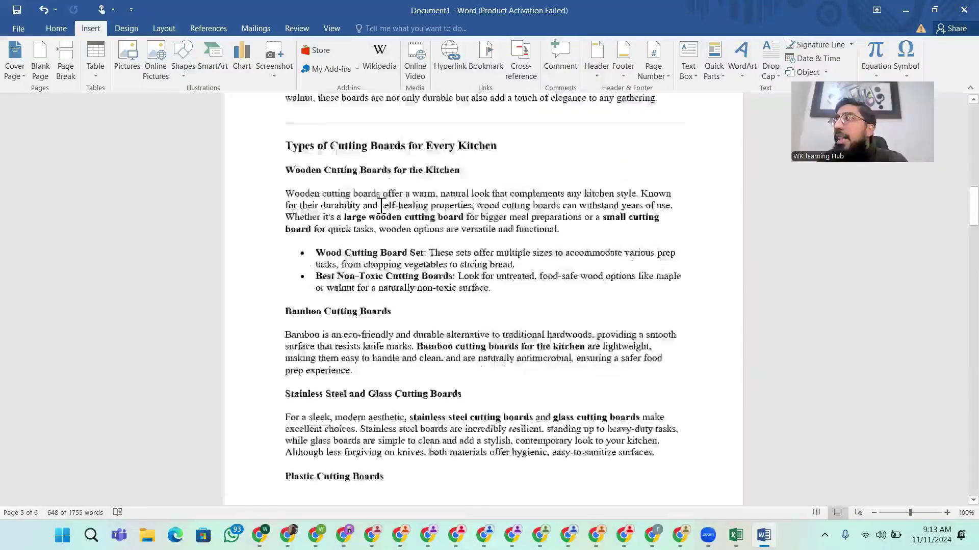
pyautogui.scroll(5, 381, 206)
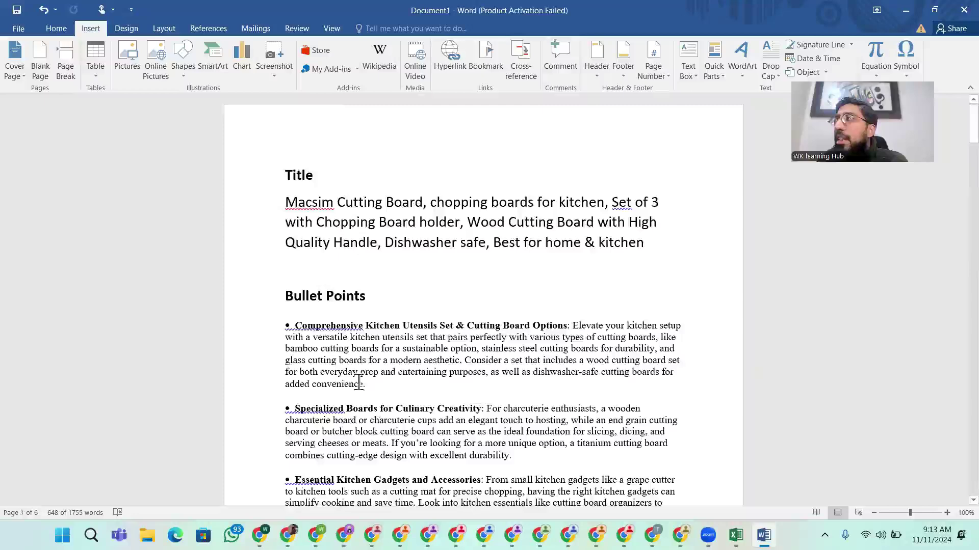
pyautogui.tripleClick(293, 353)
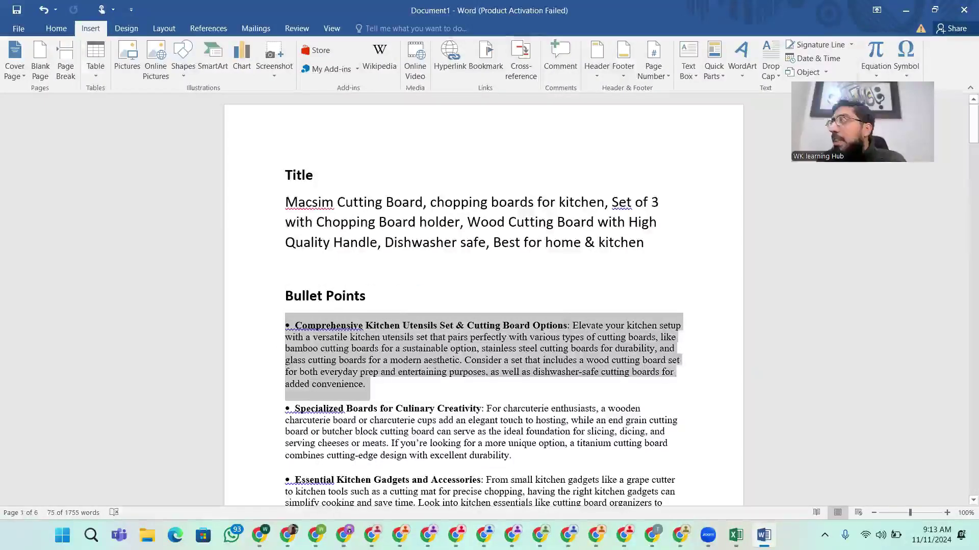
pyautogui.hotkey('alt', 'Tab')
pyautogui.click(467, 298)
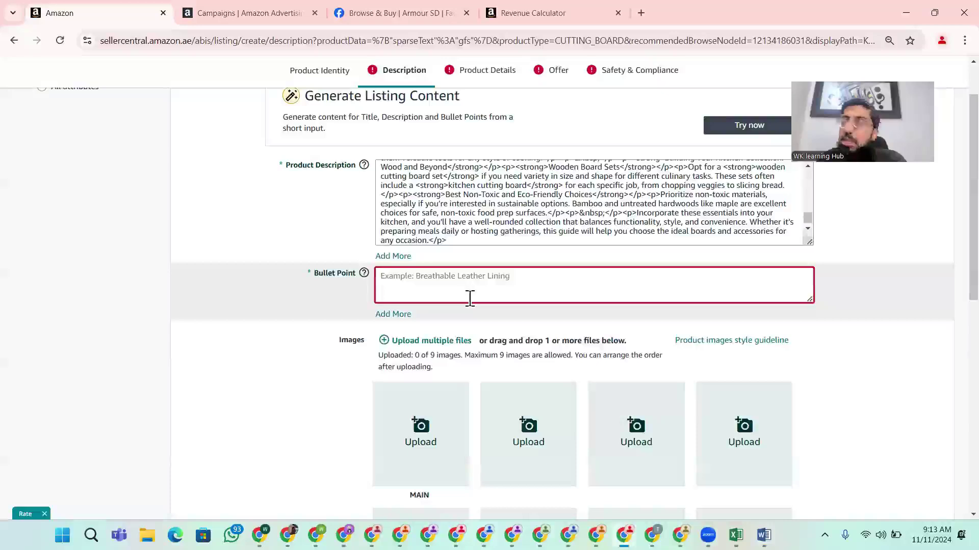
pyautogui.hotkey('ctrl', 'v')
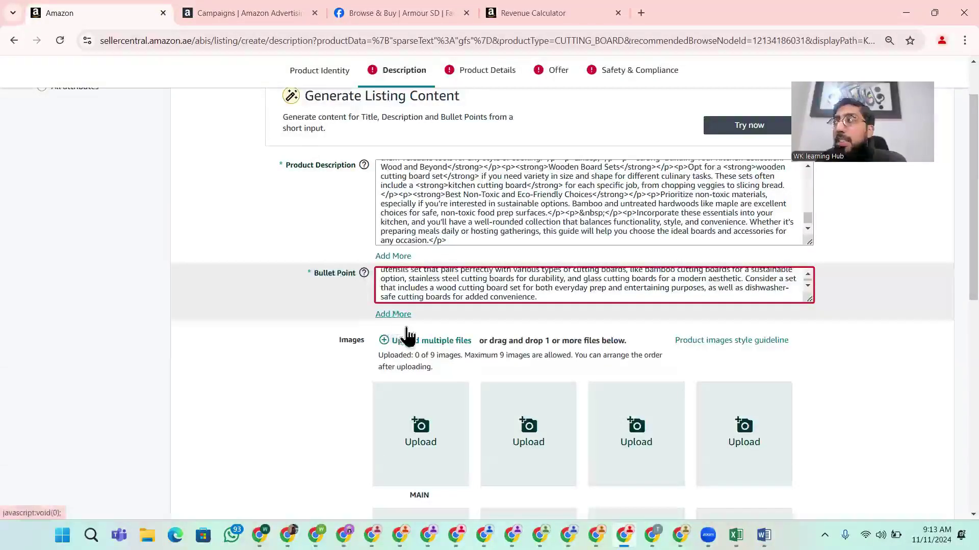
# Add two more empty bullet point fields to the listing
pyautogui.click(397, 314)
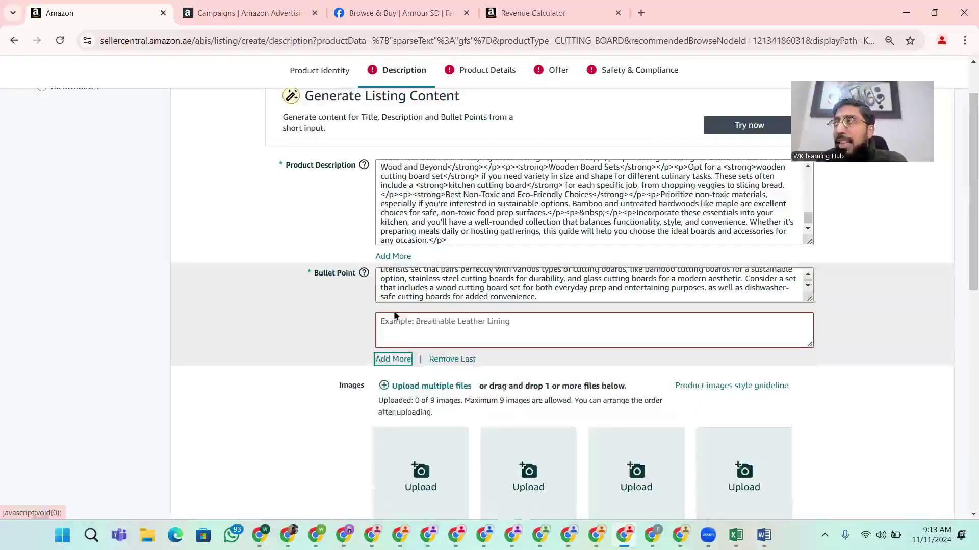
pyautogui.click(411, 321)
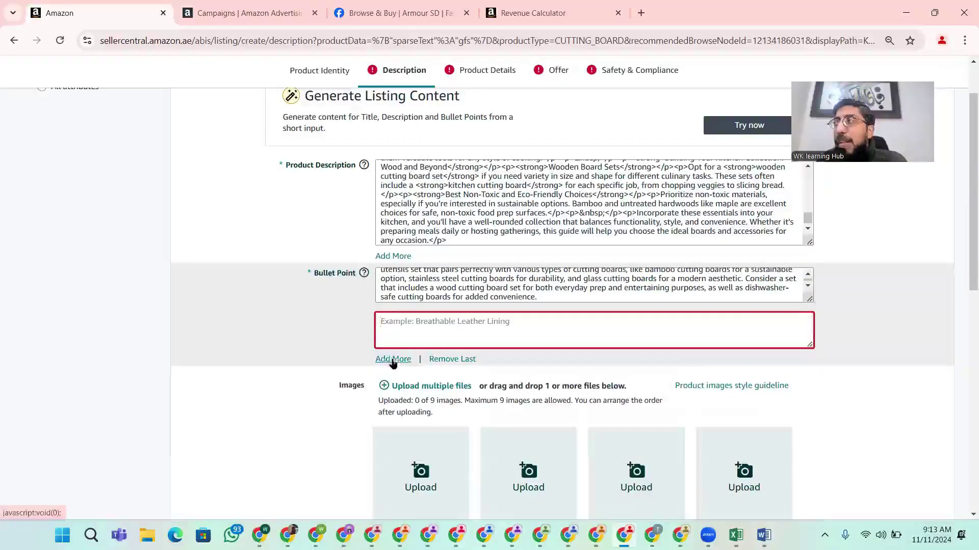
pyautogui.scroll(-3, 462, 368)
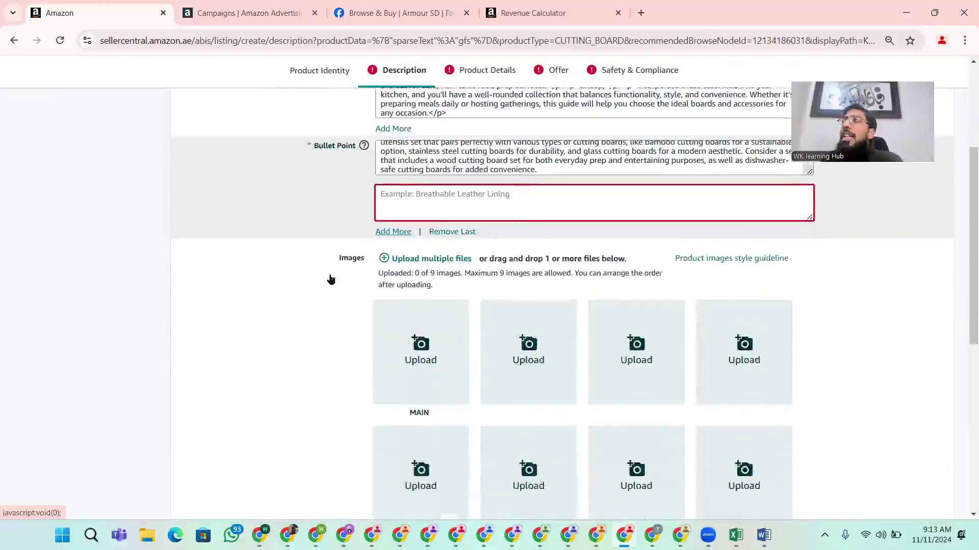
pyautogui.click(377, 228)
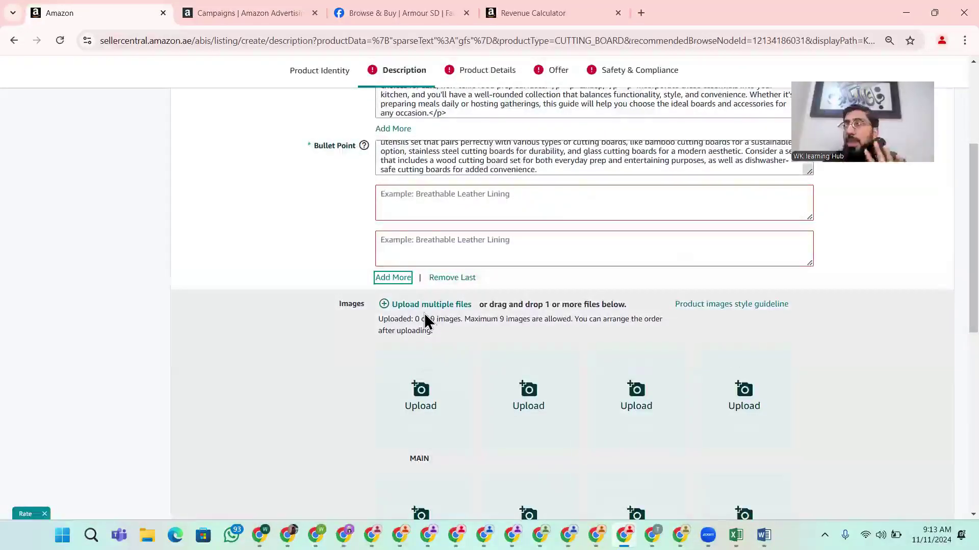
pyautogui.scroll(-1, 424, 313)
pyautogui.scroll(-1, 422, 328)
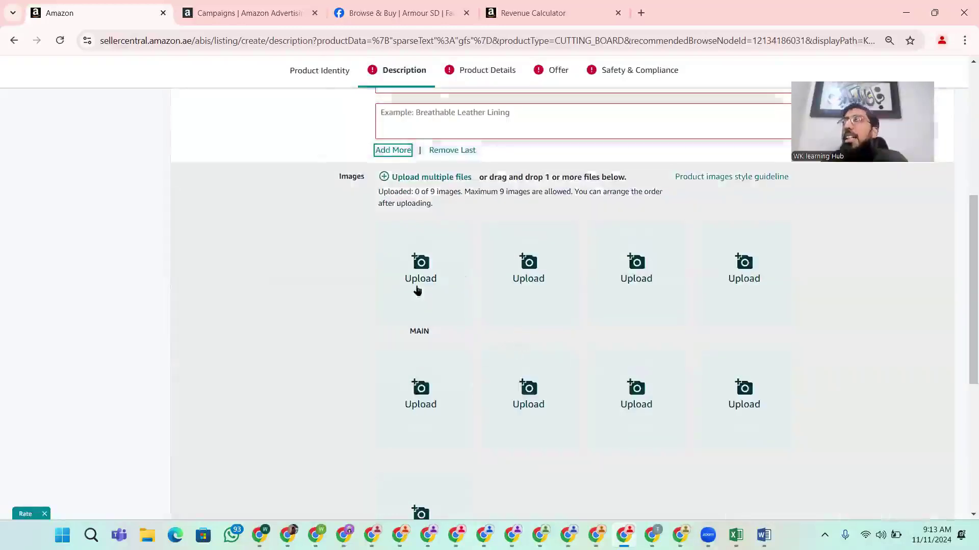
pyautogui.click(420, 283)
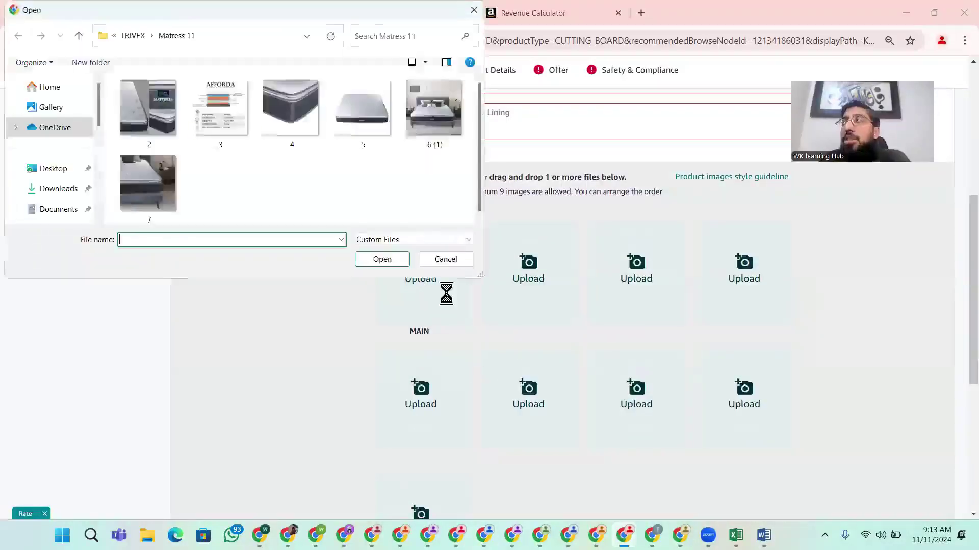
pyautogui.click(453, 258)
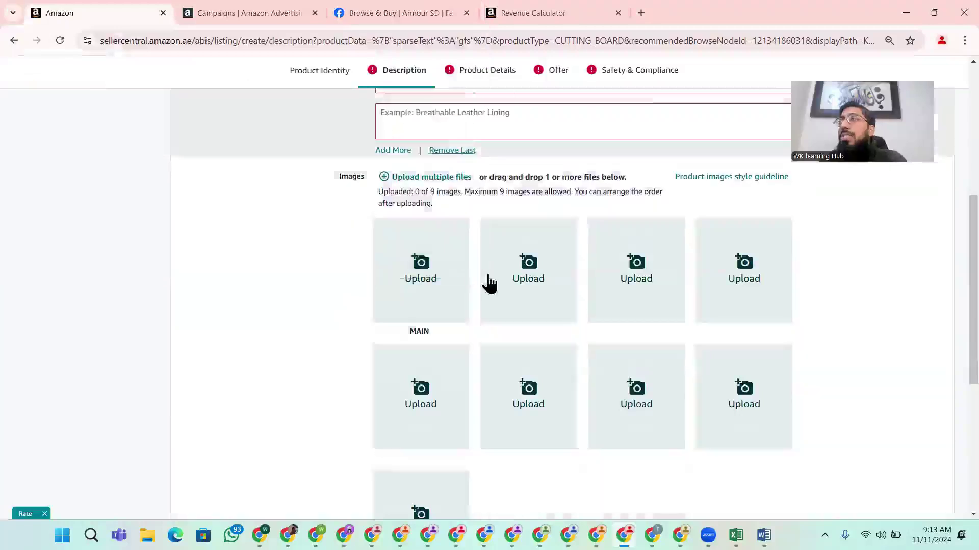
pyautogui.scroll(1, 487, 281)
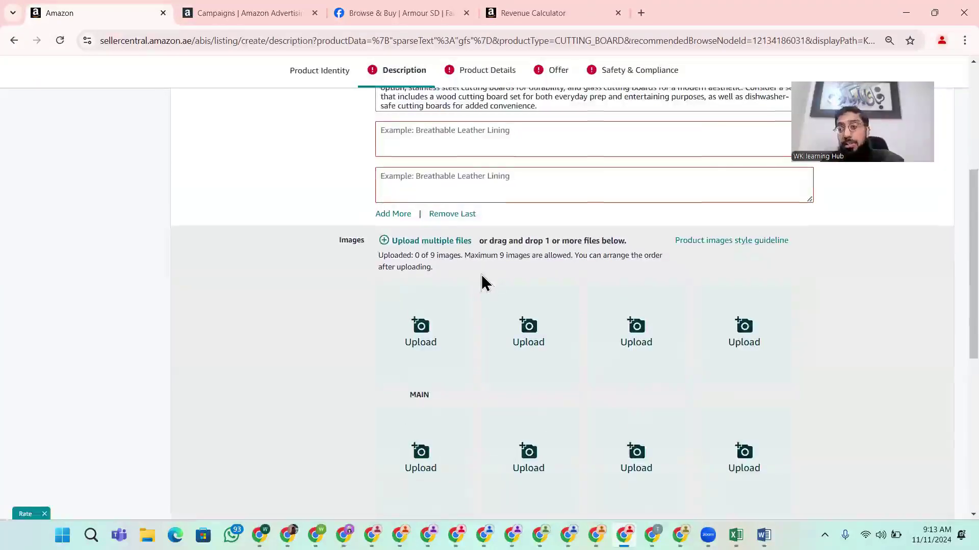
pyautogui.scroll(-1, 494, 371)
pyautogui.scroll(2, 430, 194)
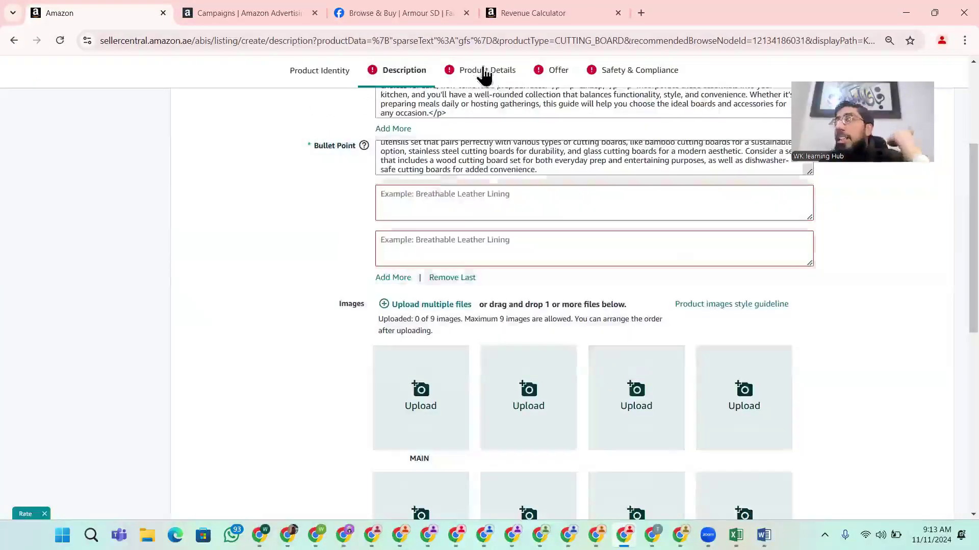
# Open the Product Details section of the listing and examine the Model Number, Model Name and Manufacturer fields
pyautogui.click(481, 71)
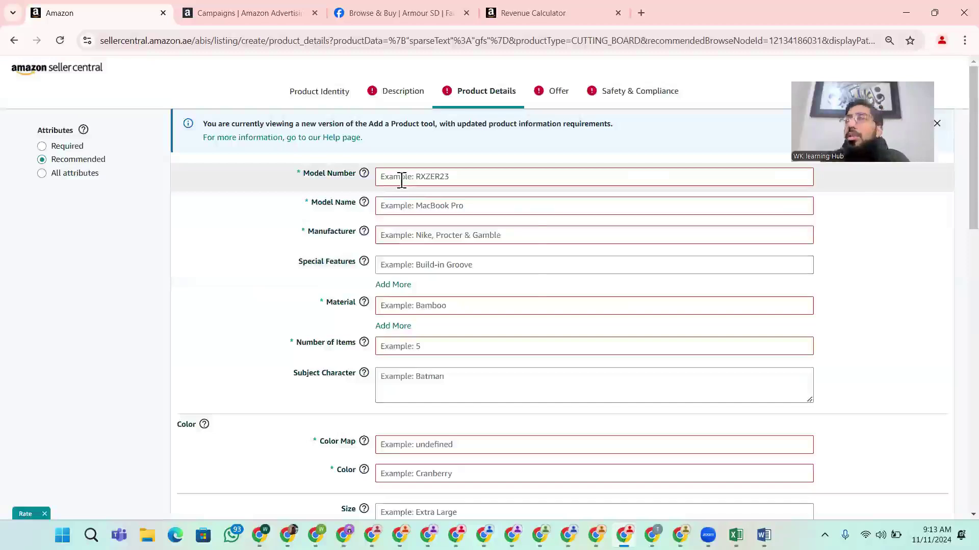
pyautogui.click(402, 181)
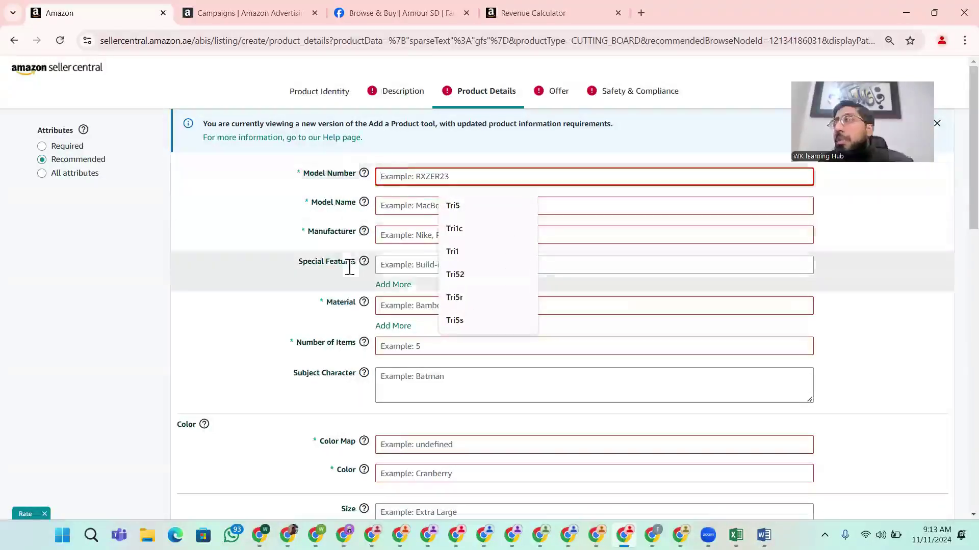
pyautogui.press('Escape')
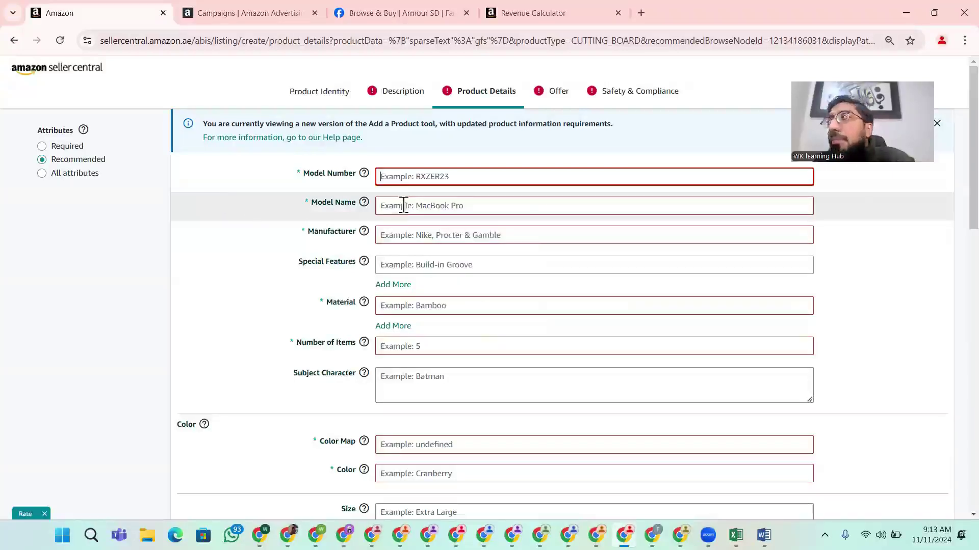
pyautogui.click(408, 205)
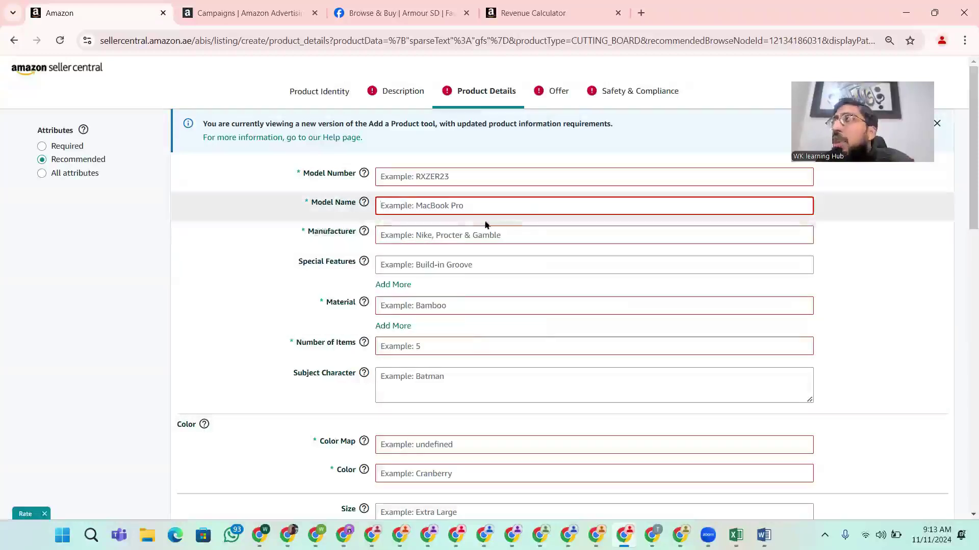
pyautogui.click(424, 235)
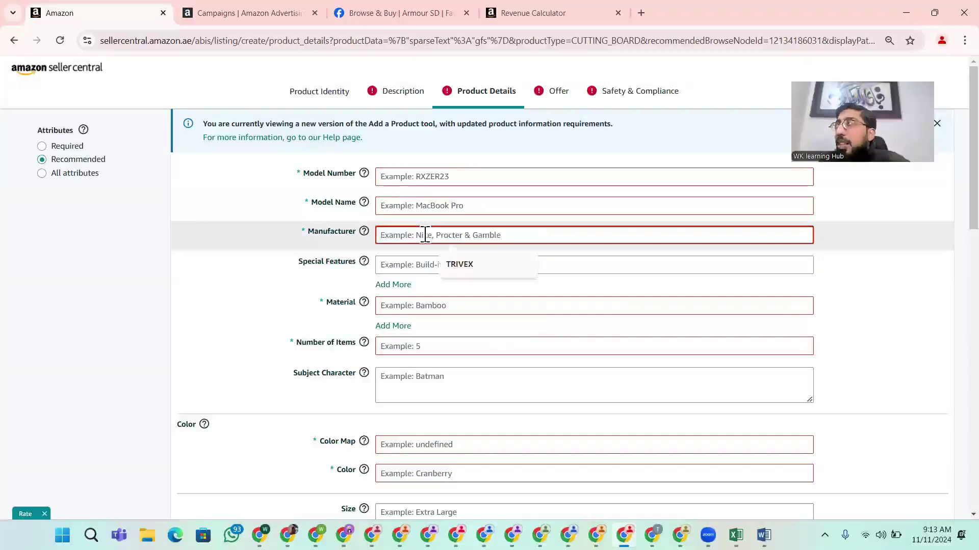
pyautogui.click(232, 246)
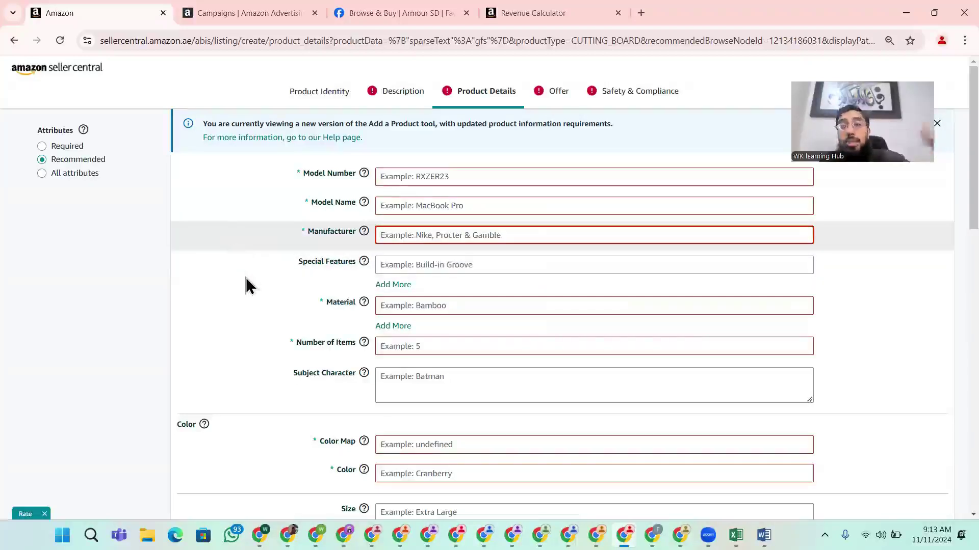
# Set the special features to Built-in Handle and Space Saving, and add a third empty special feature field
pyautogui.click(417, 270)
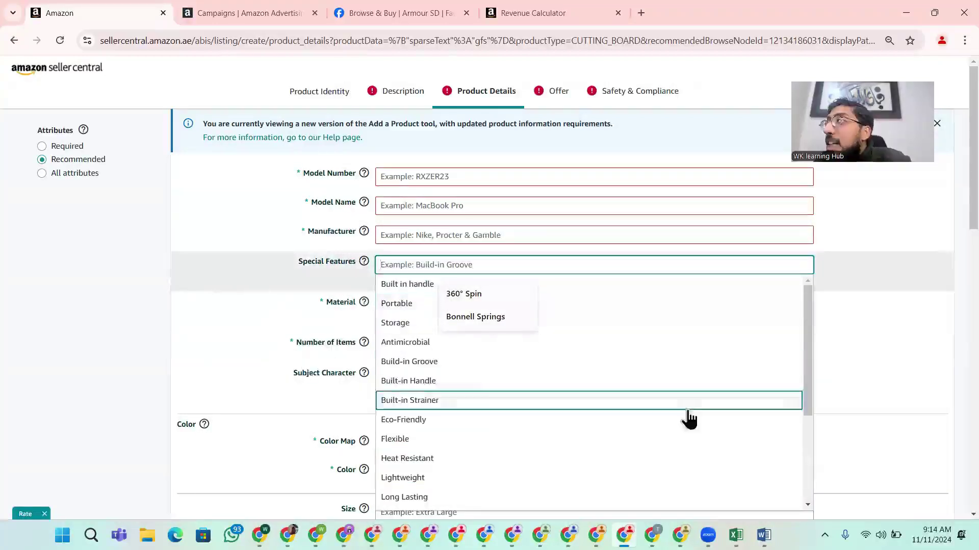
pyautogui.scroll(-1, 402, 342)
pyautogui.click(405, 324)
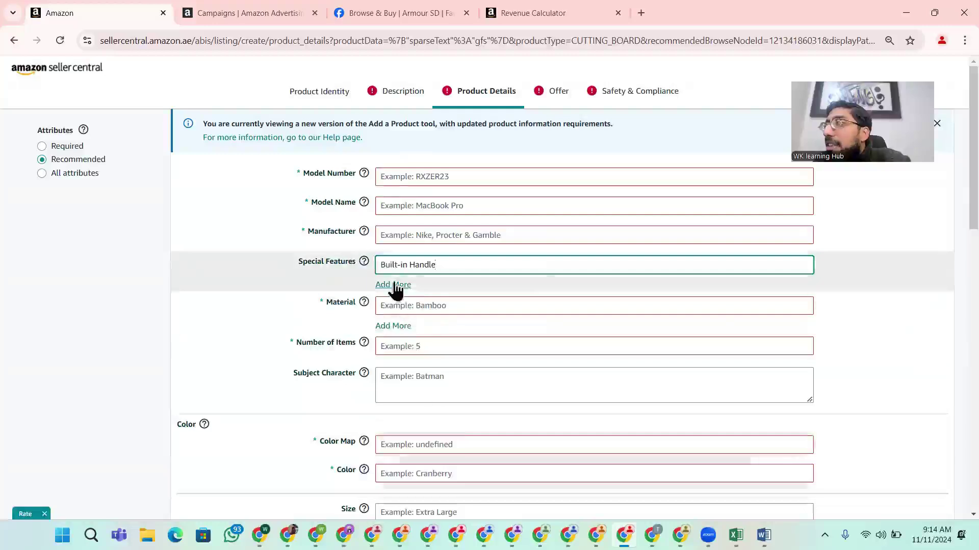
pyautogui.click(396, 286)
pyautogui.click(427, 300)
pyautogui.scroll(-3, 438, 438)
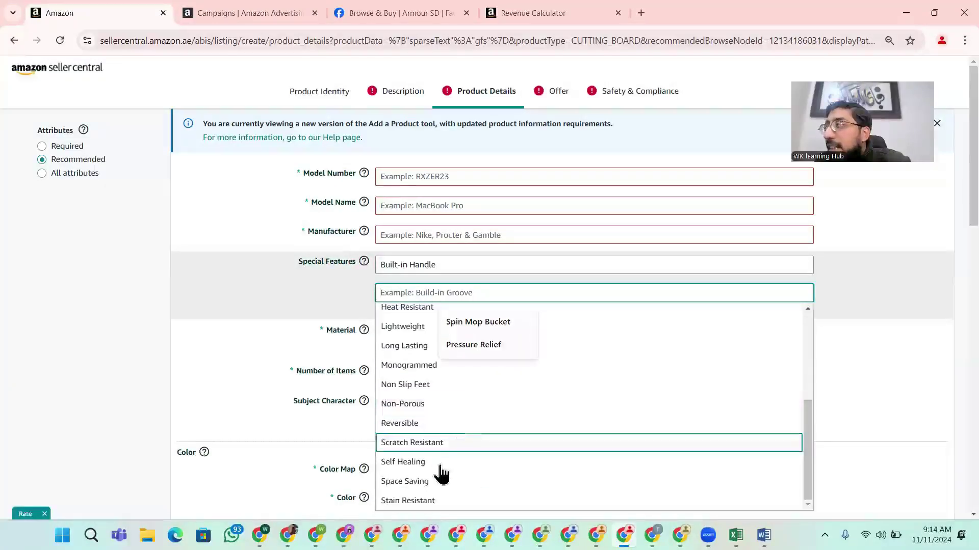
pyautogui.scroll(-2, 479, 459)
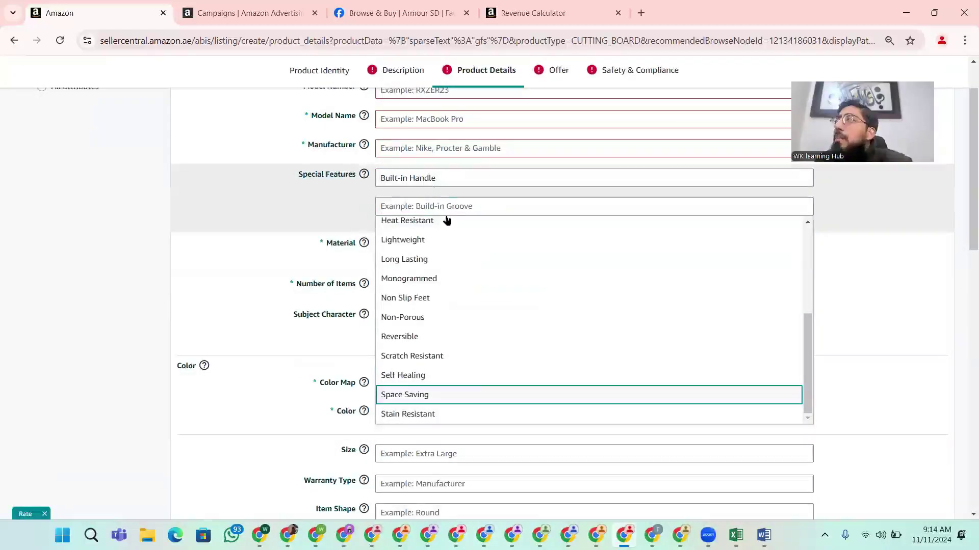
pyautogui.press('Return')
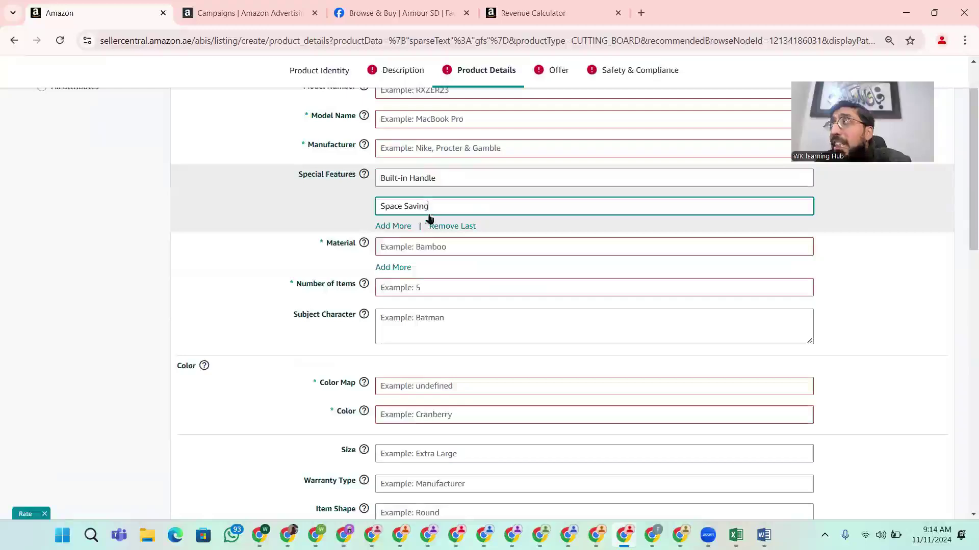
pyautogui.click(398, 225)
pyautogui.click(415, 235)
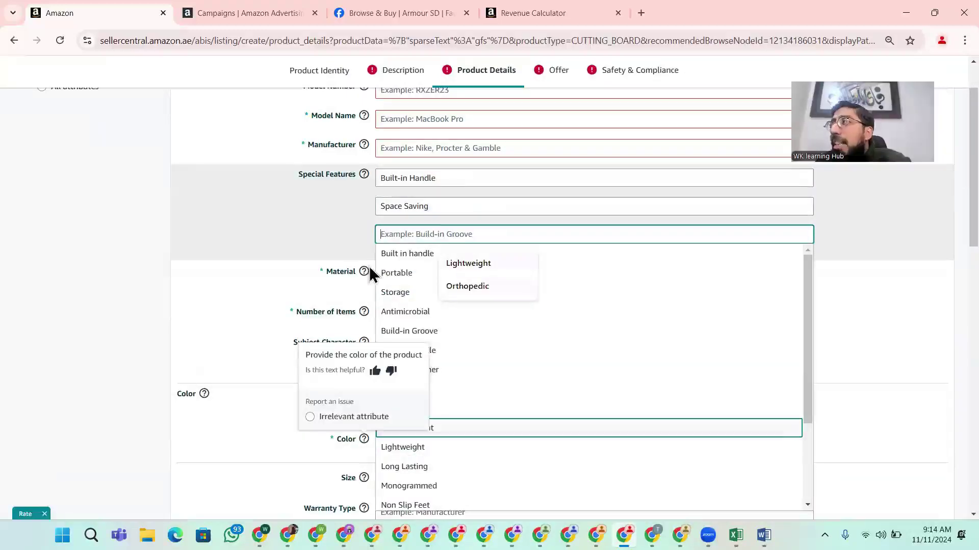
# Browse the available Material options and examine the Color Map, Color and Warranty Type fields
pyautogui.click(454, 275)
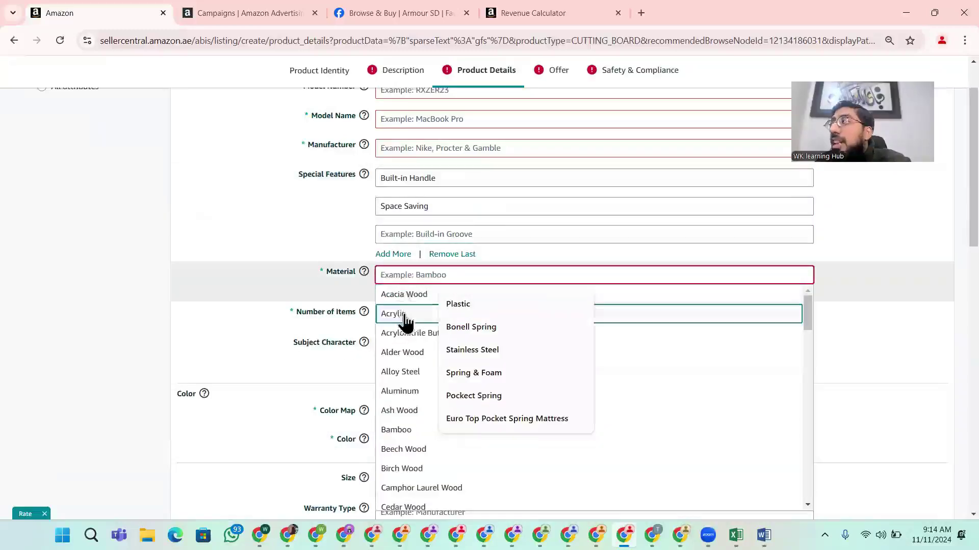
pyautogui.scroll(-4, 404, 376)
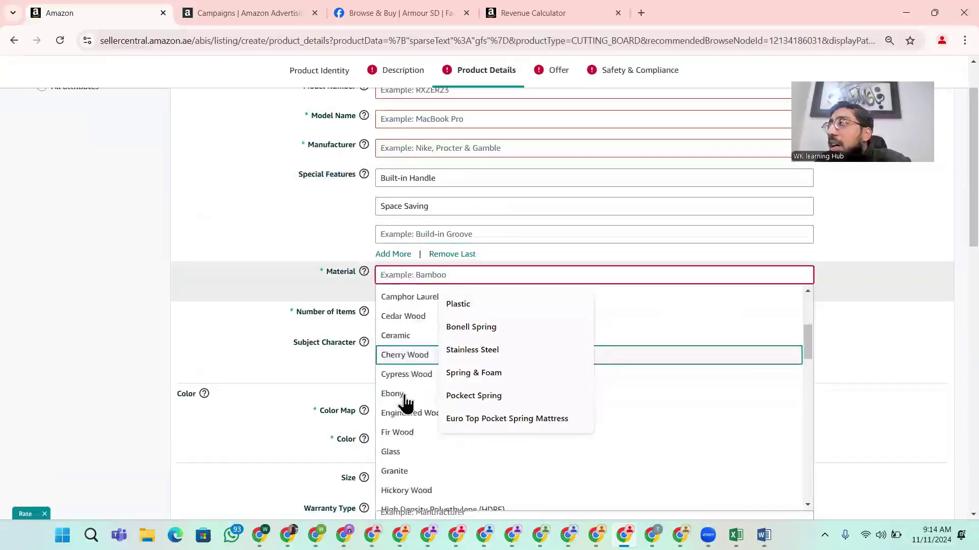
pyautogui.scroll(-4, 406, 403)
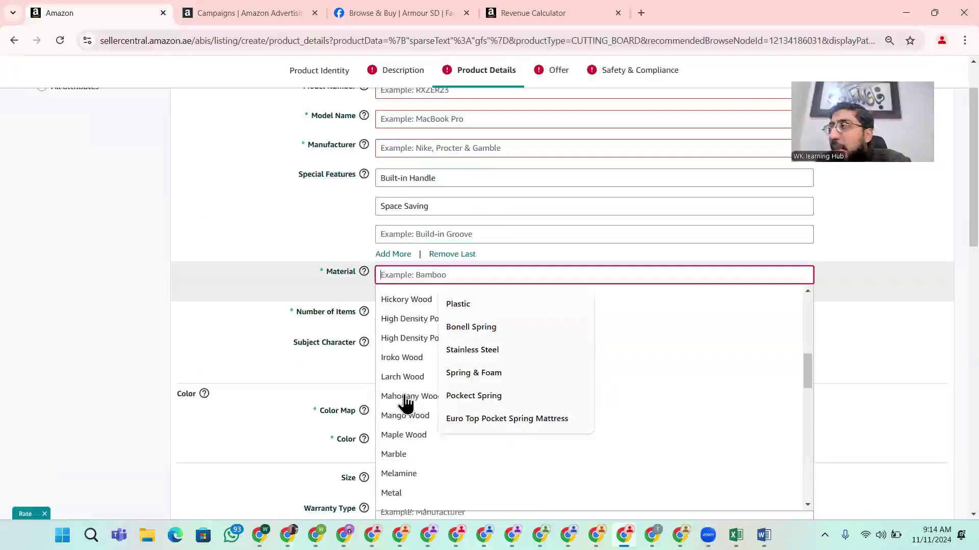
pyautogui.click(323, 326)
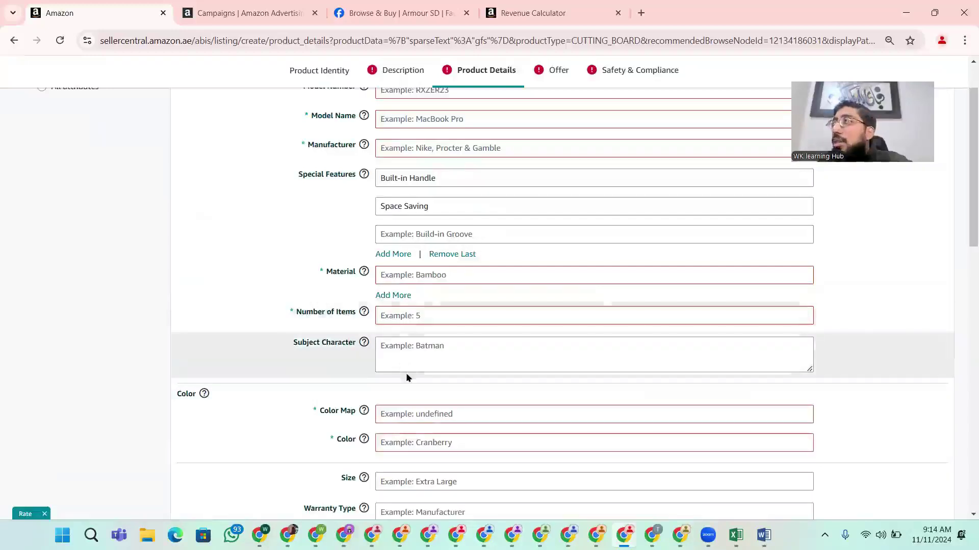
pyautogui.scroll(-1, 428, 350)
pyautogui.click(417, 353)
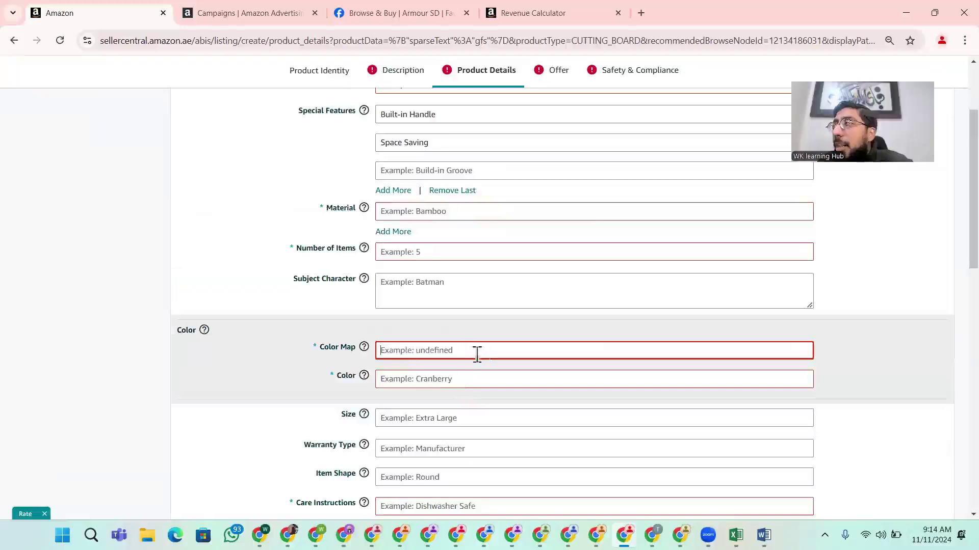
pyautogui.scroll(-1, 408, 379)
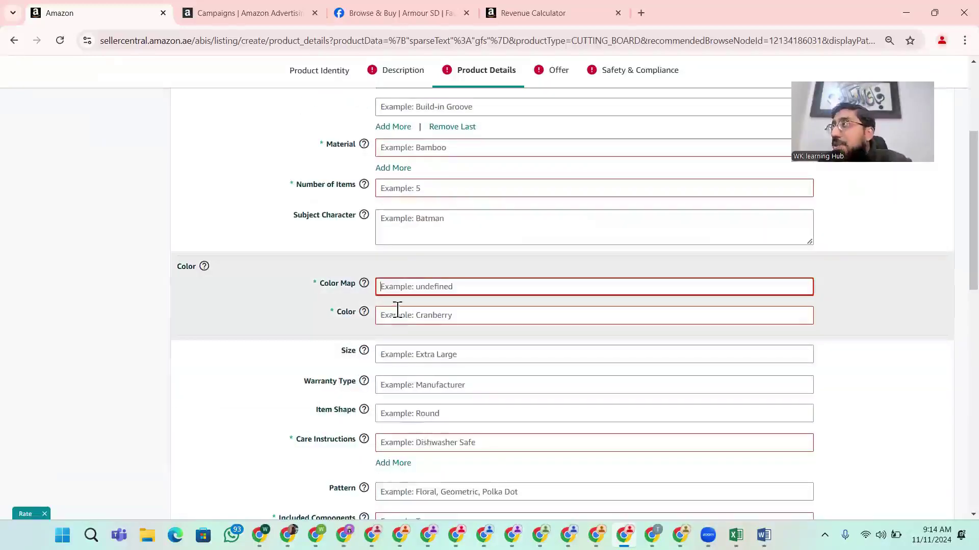
pyautogui.scroll(-1, 451, 341)
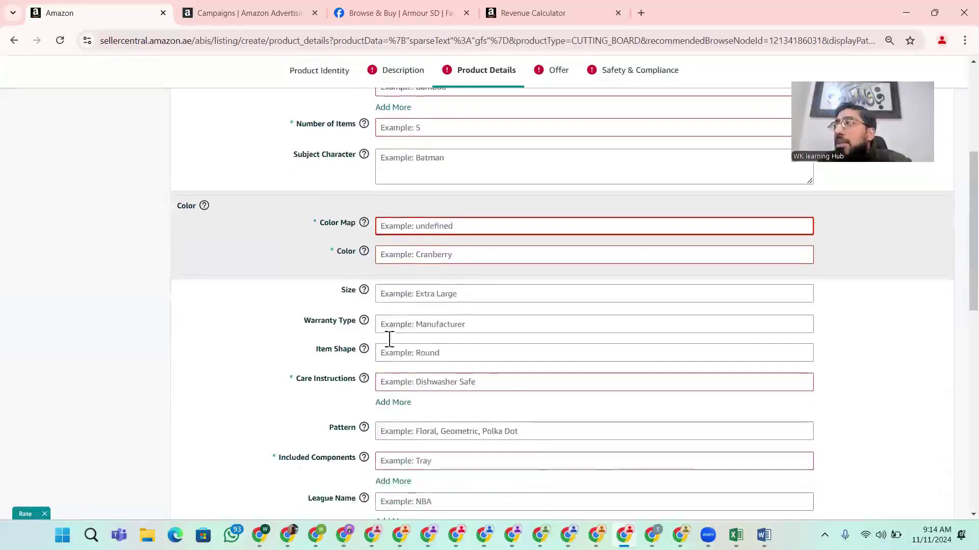
pyautogui.press('Tab')
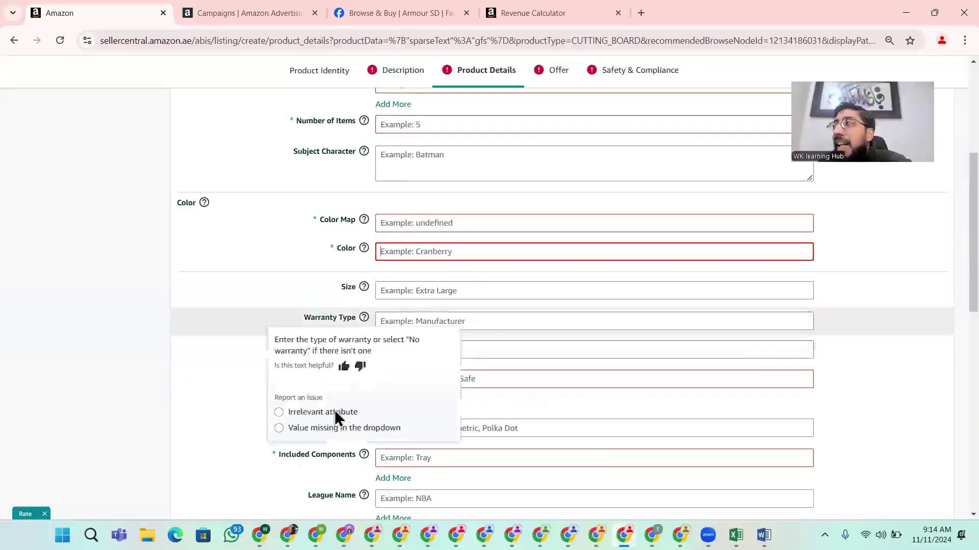
pyautogui.moveTo(364, 248)
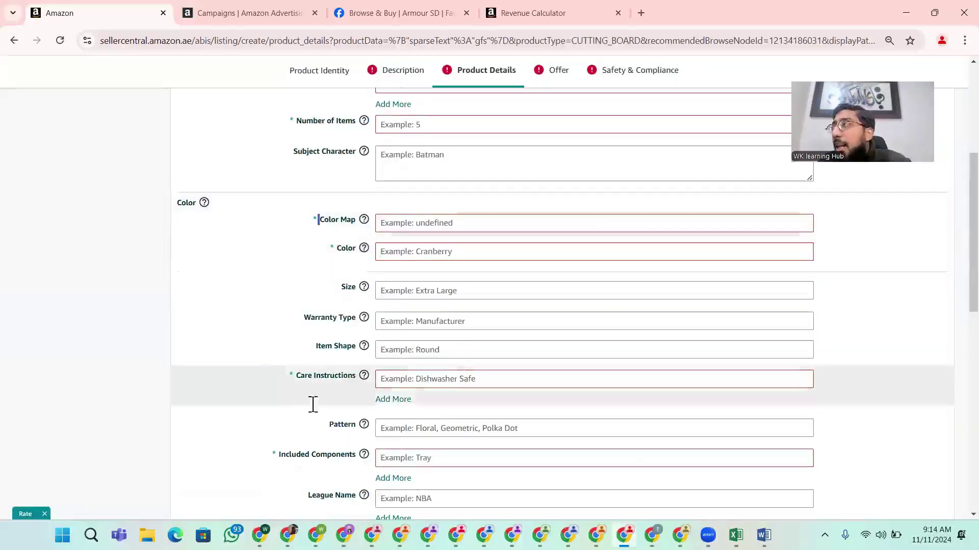
# Set Care Instructions to Dishwasher Safe and view the options for Included Components
pyautogui.scroll(-2, 329, 402)
pyautogui.click(515, 316)
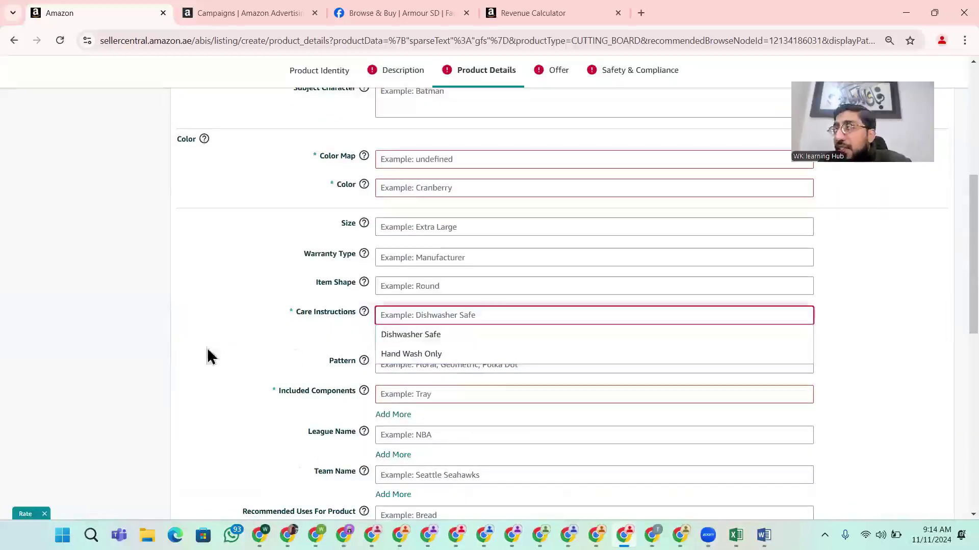
pyautogui.scroll(-2, 224, 362)
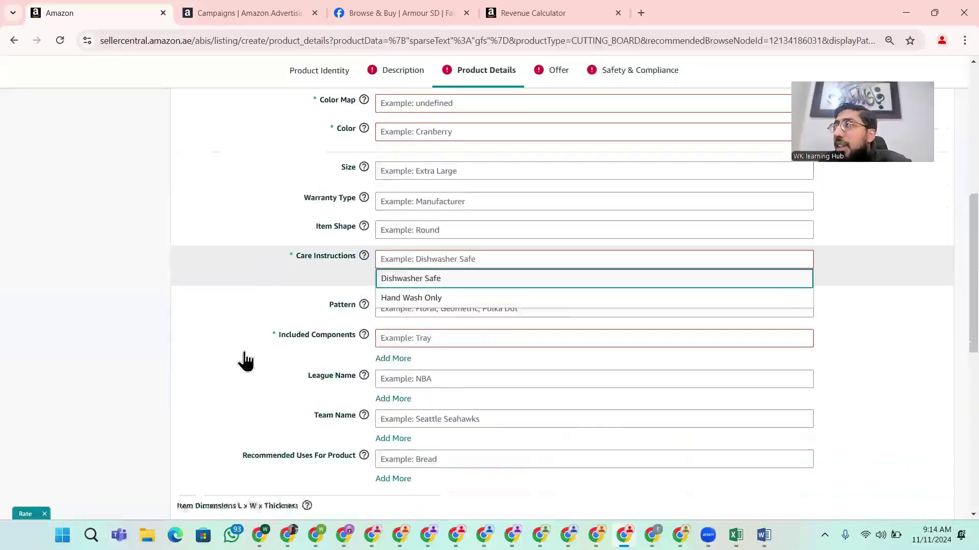
pyautogui.click(425, 331)
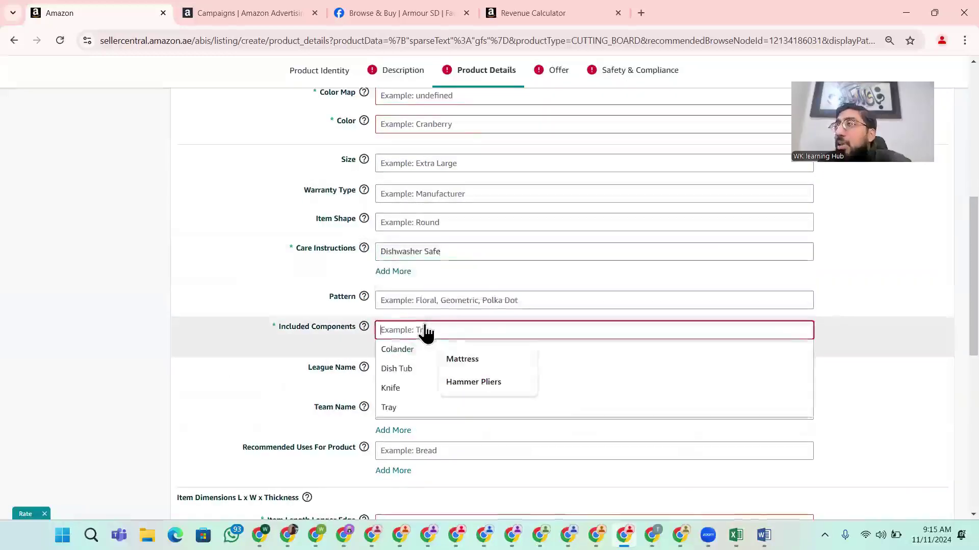
pyautogui.click(17, 330)
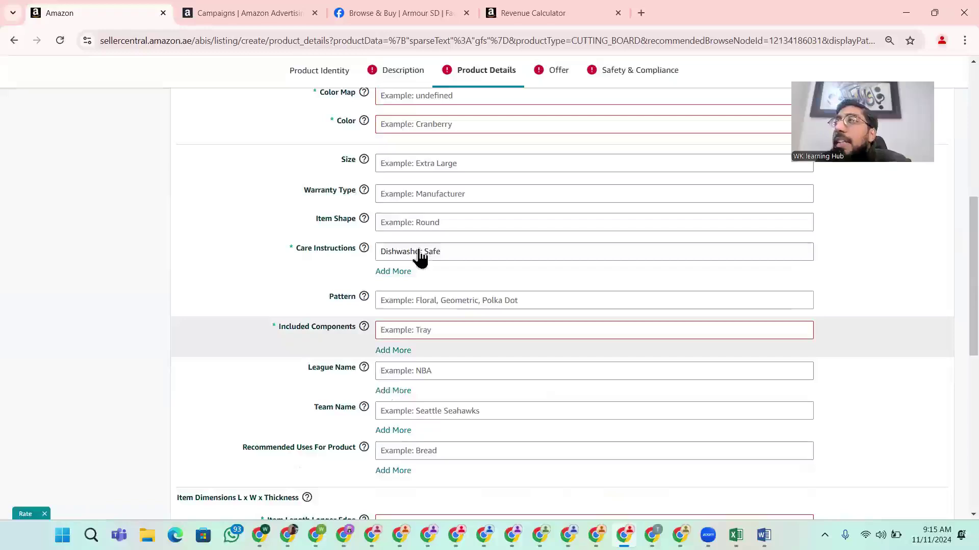
# Review the remaining Product Details fields, including item dimensions, and the Offer section's price, fulfillment and package fields
pyautogui.scroll(-5, 422, 255)
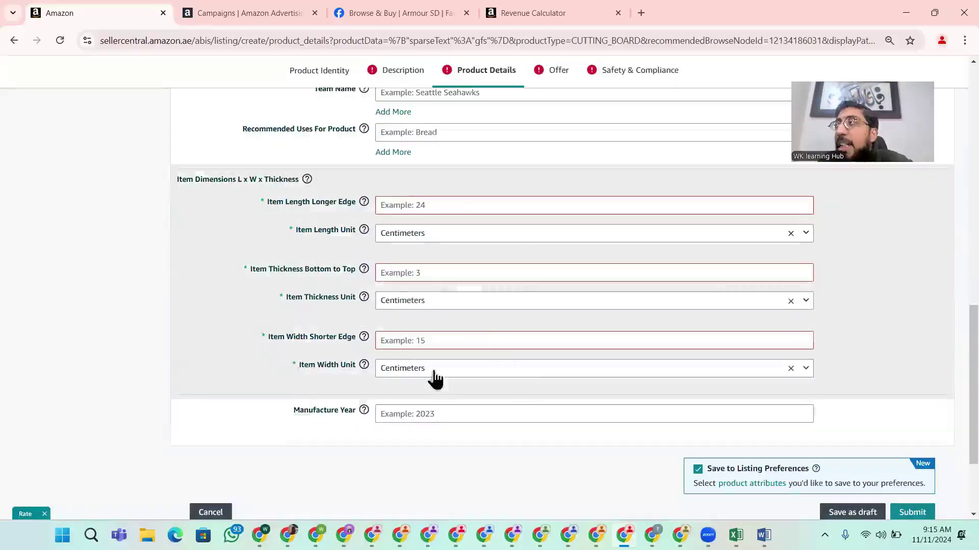
pyautogui.scroll(10, 433, 377)
pyautogui.scroll(2, 393, 318)
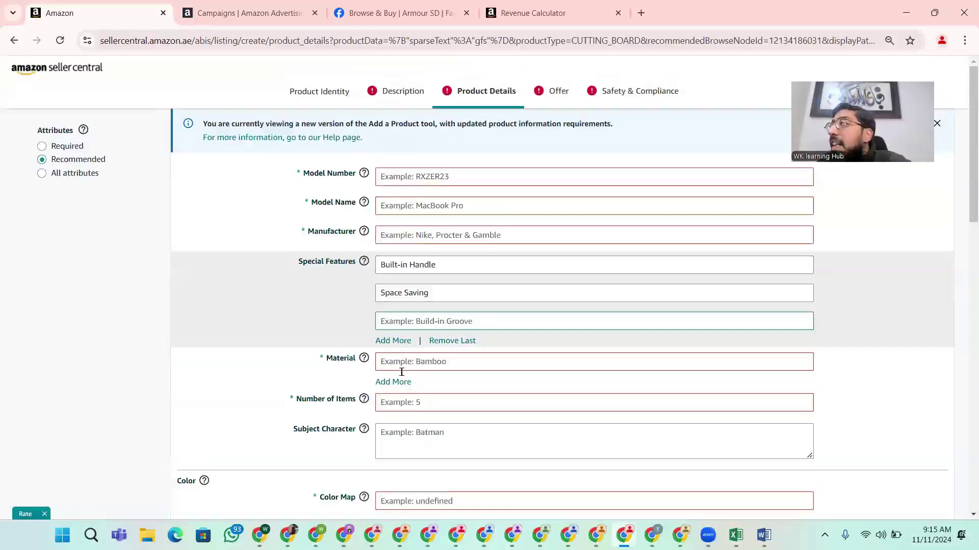
pyautogui.scroll(-2, 402, 372)
pyautogui.scroll(-1, 404, 382)
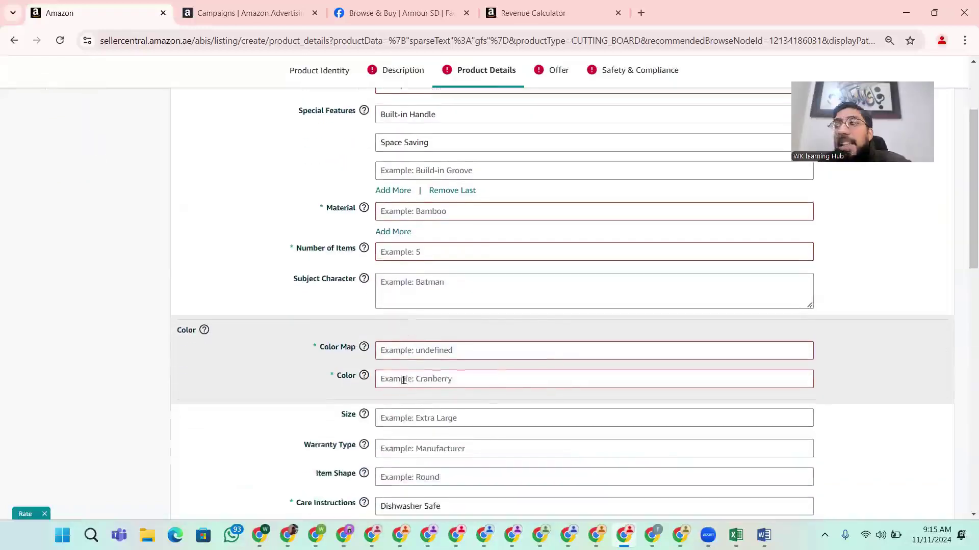
pyautogui.click(558, 71)
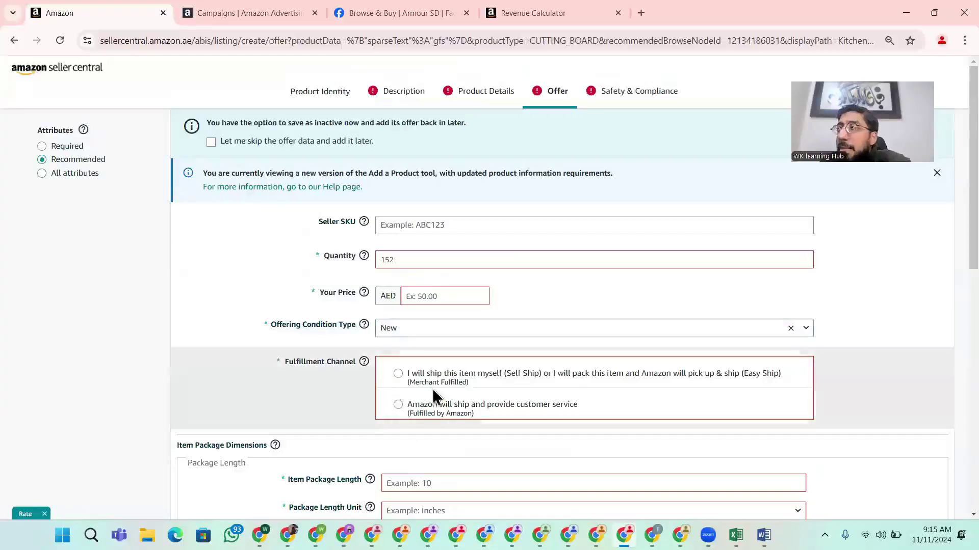
pyautogui.scroll(-6, 438, 395)
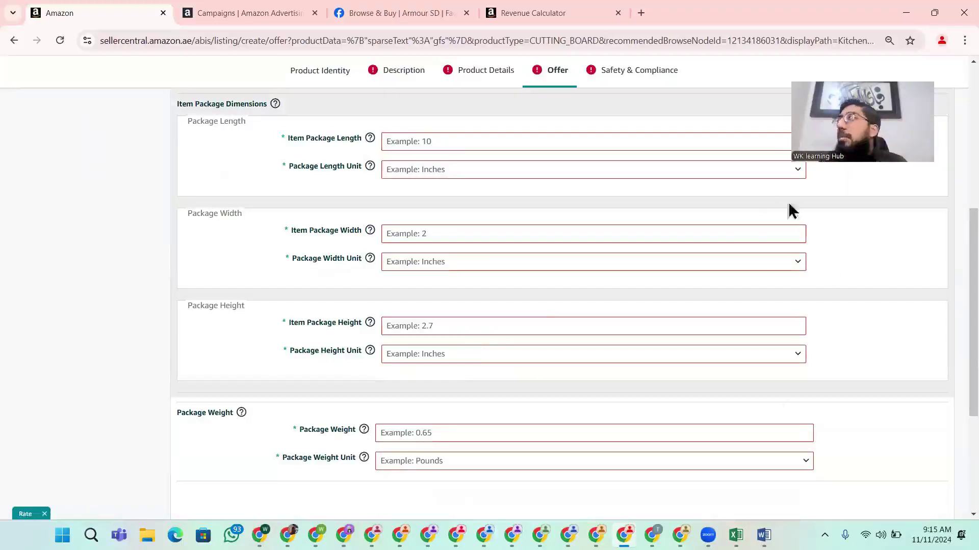
# In Safety & Compliance, browse the Country/Region of Origin choices and set Dangerous Goods Regulations to Not Applicable
pyautogui.click(640, 72)
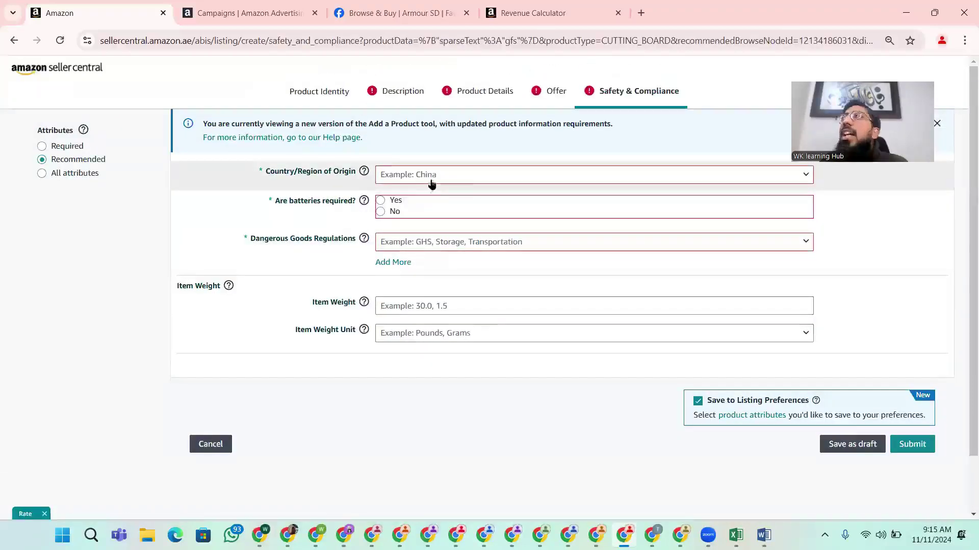
pyautogui.click(431, 175)
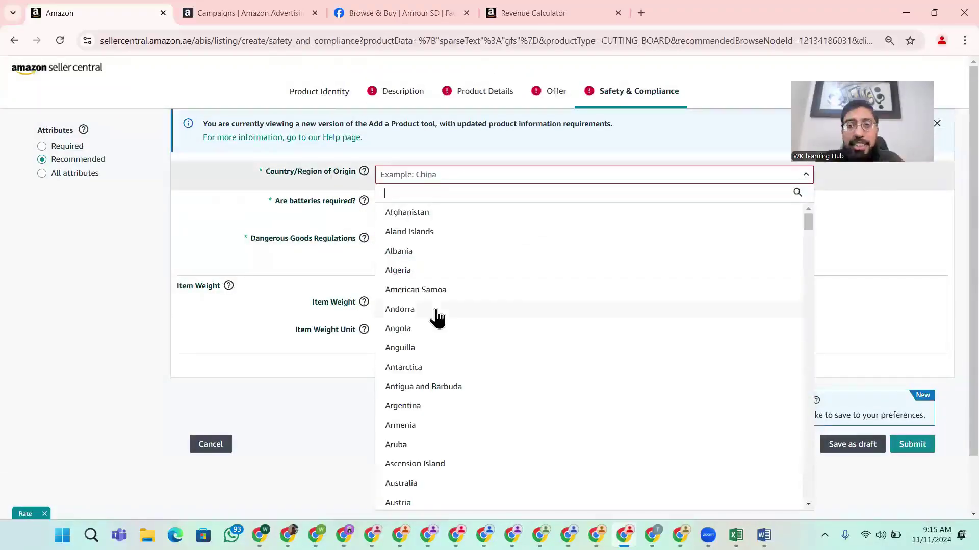
pyautogui.scroll(-3, 437, 326)
pyautogui.click(354, 264)
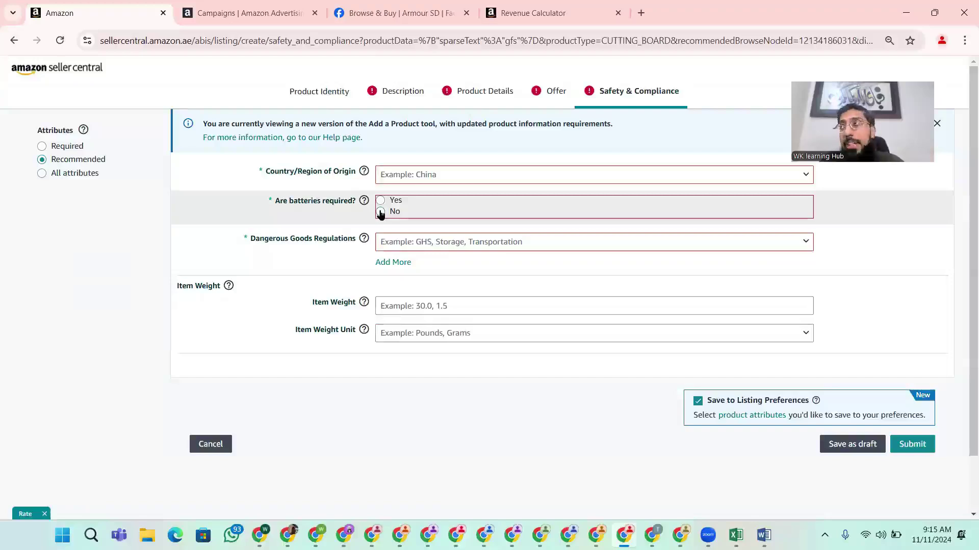
pyautogui.click(442, 247)
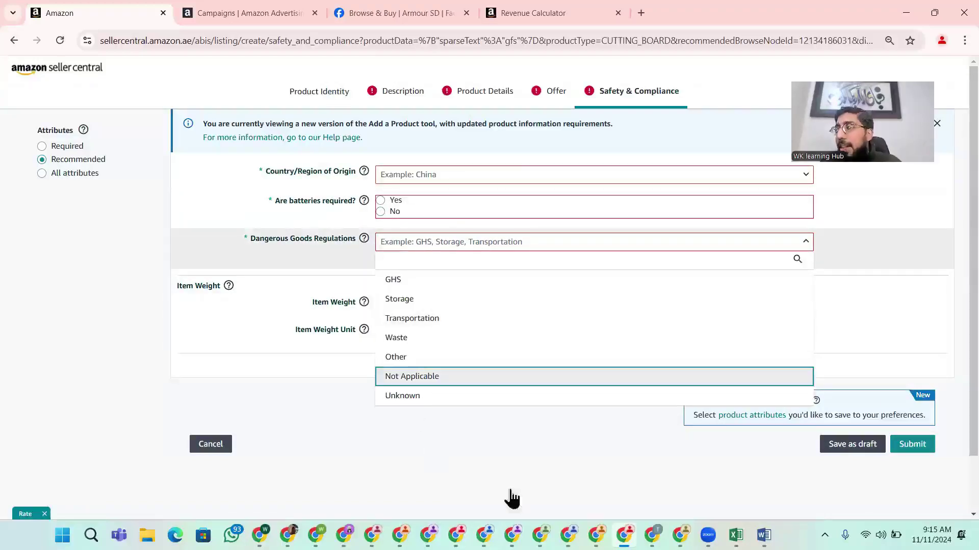
pyautogui.press('Return')
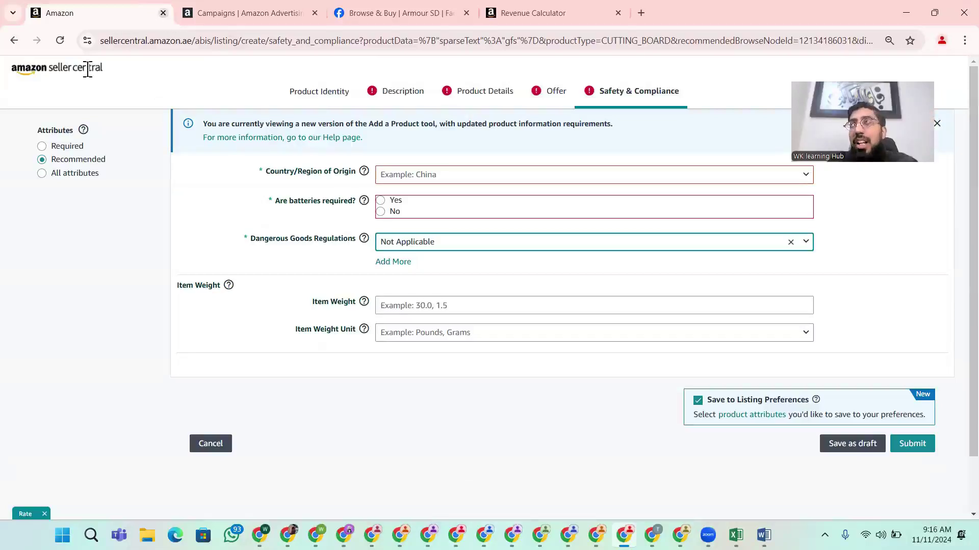
# Leave the TRIVEX listing without saving, return to the Seller Central home page and minimize that browser window
pyautogui.press('F5')
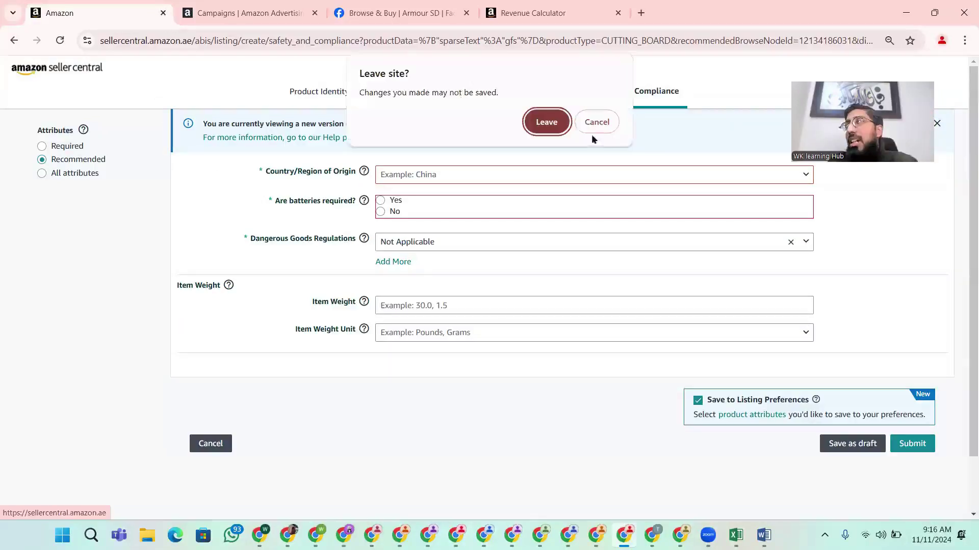
pyautogui.click(560, 119)
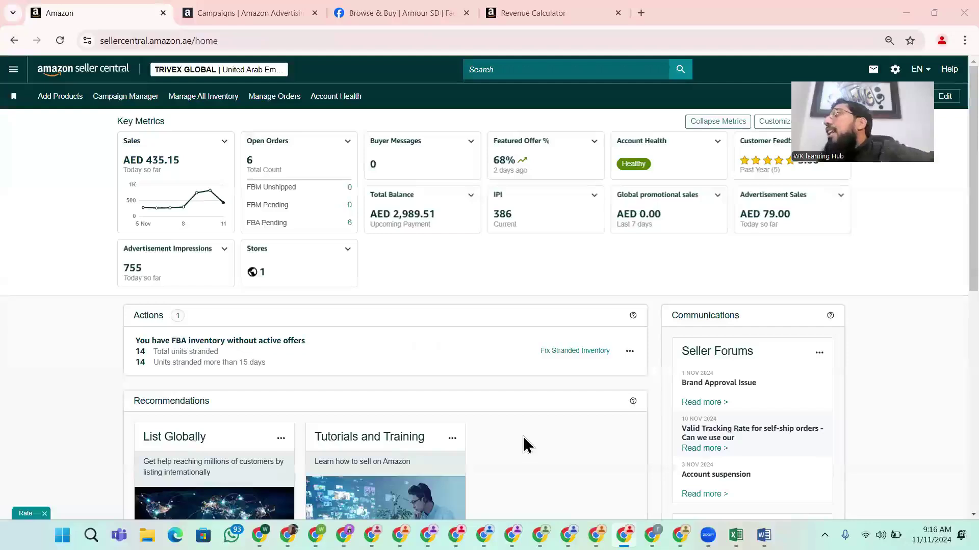
pyautogui.click(900, 14)
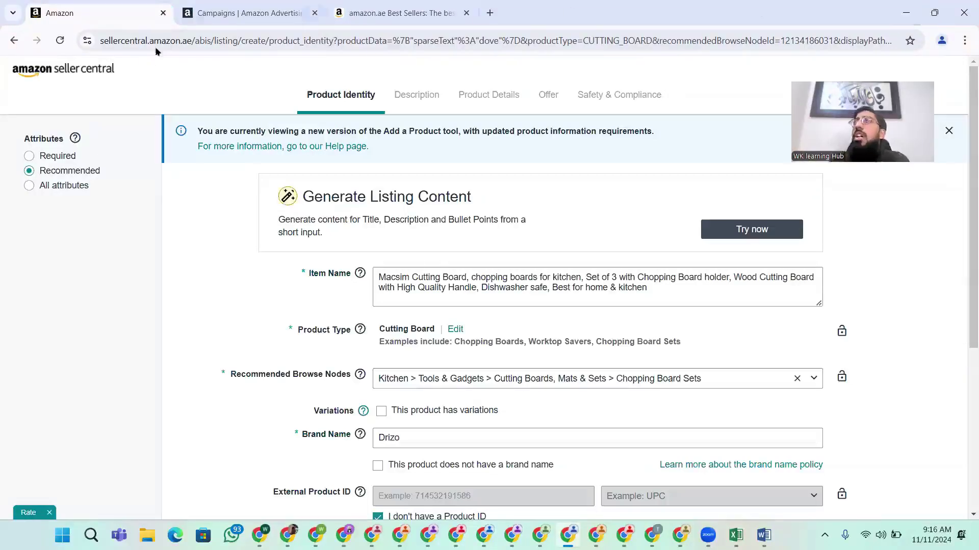
# Leave the Drizo cutting board listing without saving for the Seller Central home page, and minimize the open browser windows
pyautogui.click(71, 71)
pyautogui.click(545, 123)
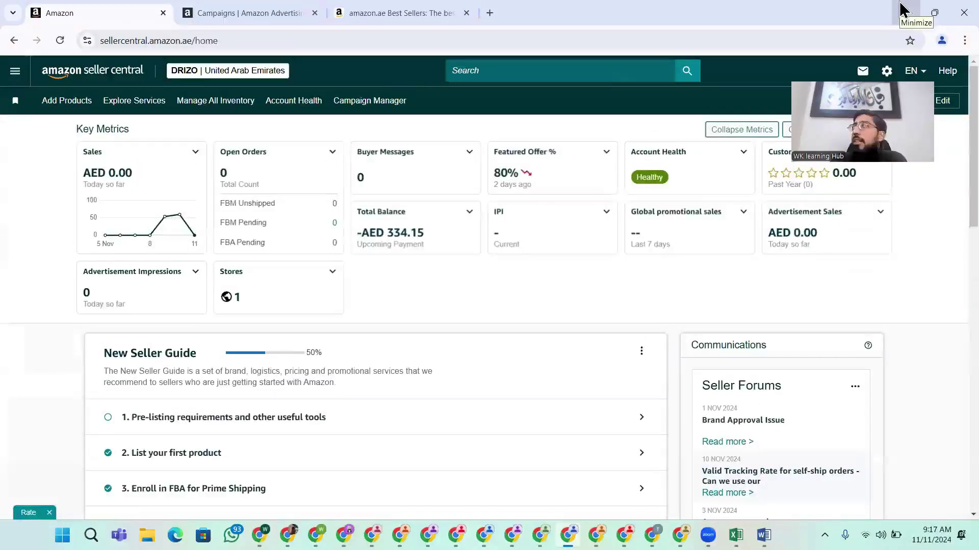
pyautogui.click(899, 8)
pyautogui.click(902, 9)
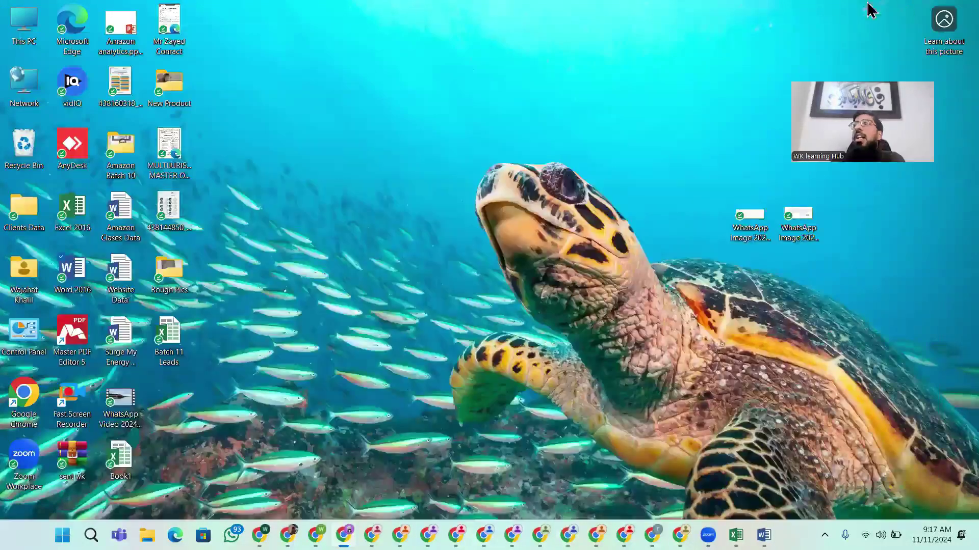